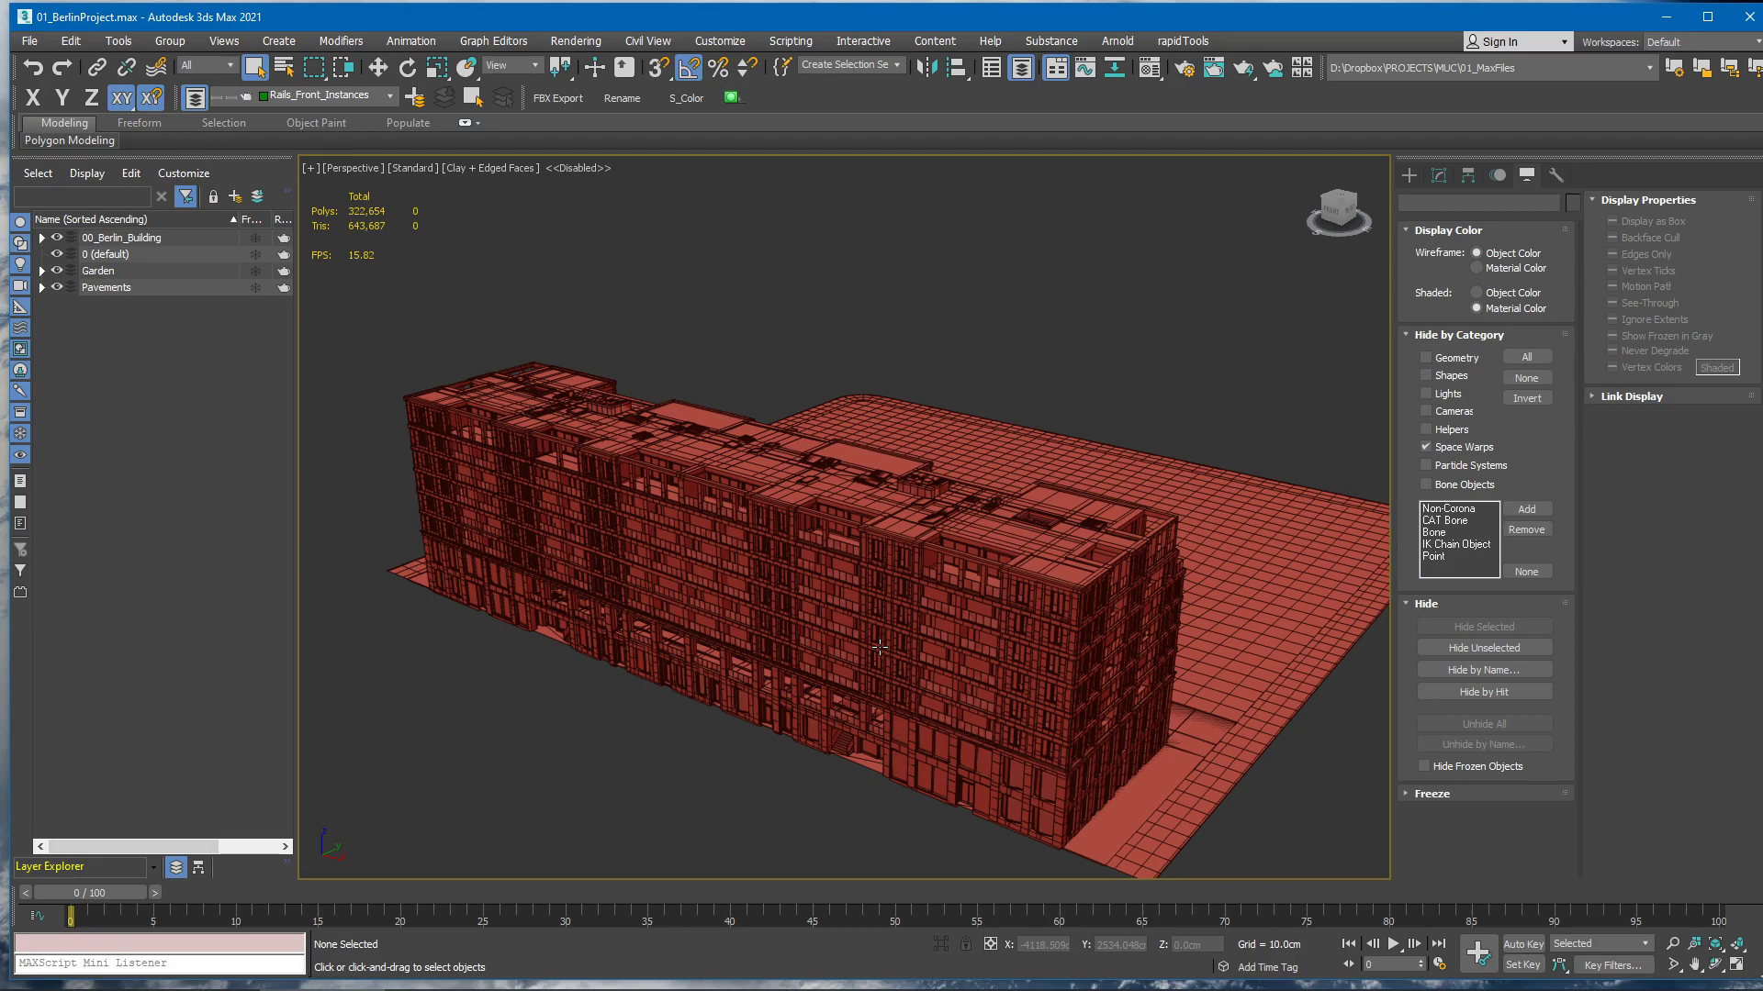
# Switch to Chrome and look through the uploaded videos of the VR Division YouTube channel
pyautogui.keyDown('alt'); pyautogui.moveTo(843, 526); pyautogui.dragTo(812, 732, button='middle'); pyautogui.keyUp('alt')
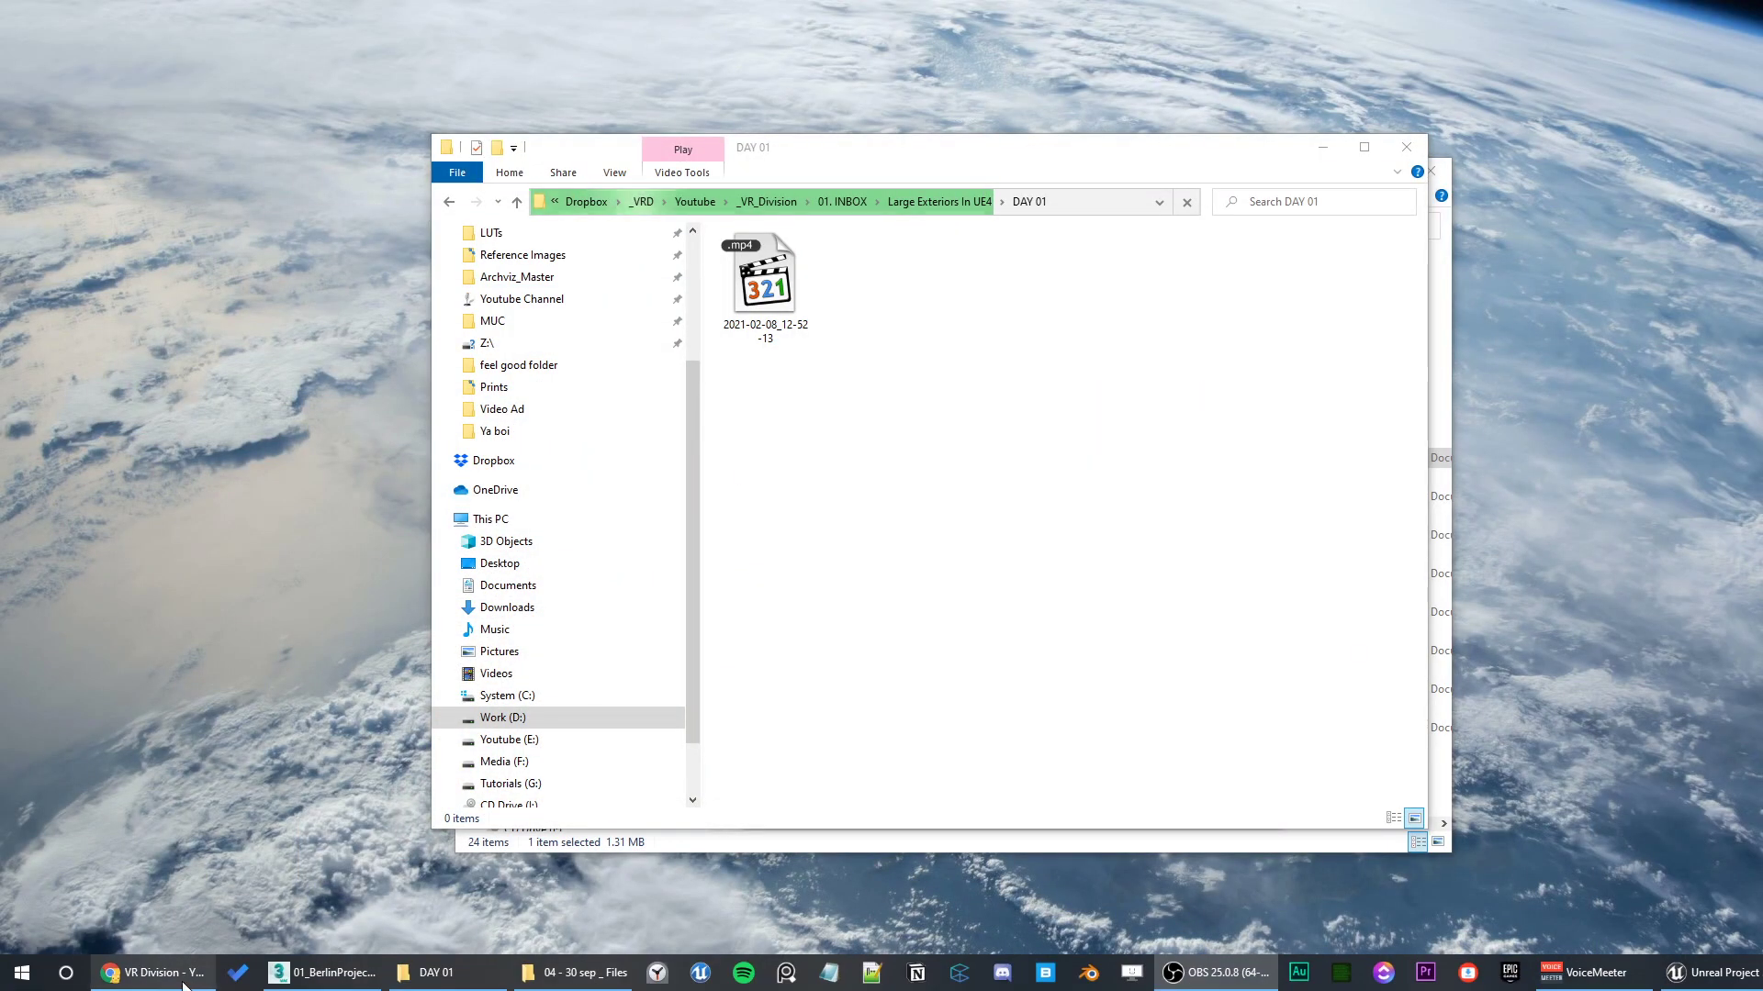
pyautogui.click(147, 973)
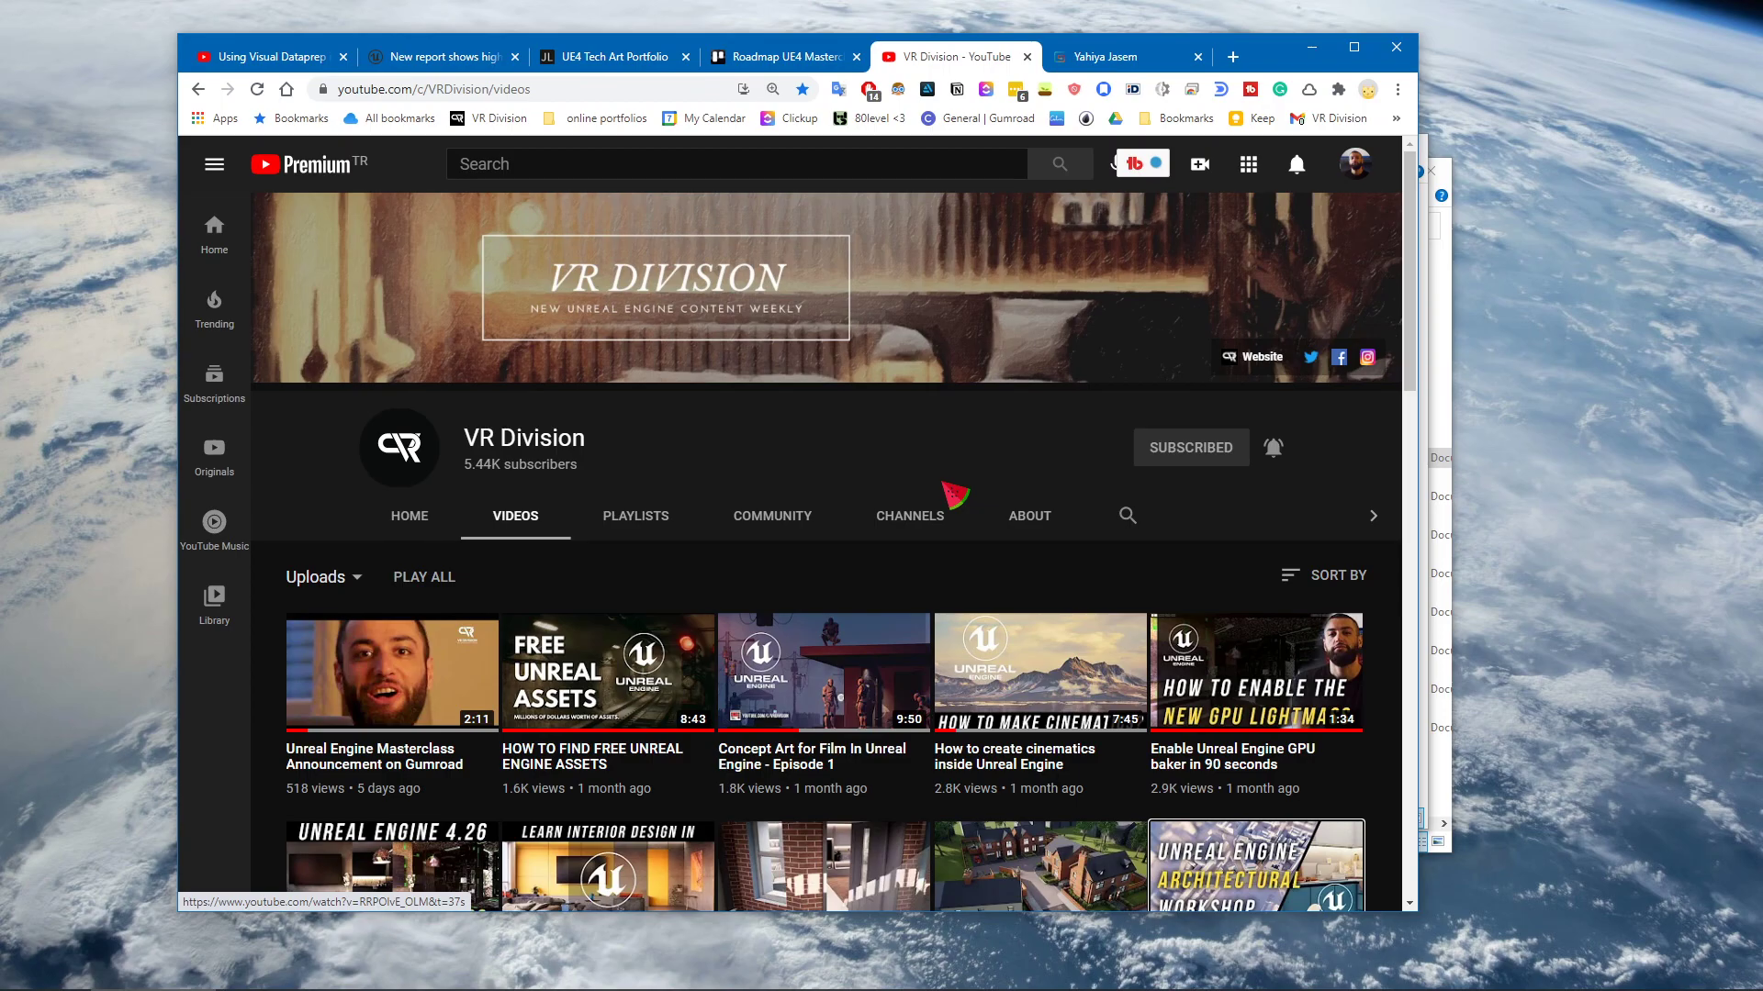
pyautogui.scroll(-13, 955, 496)
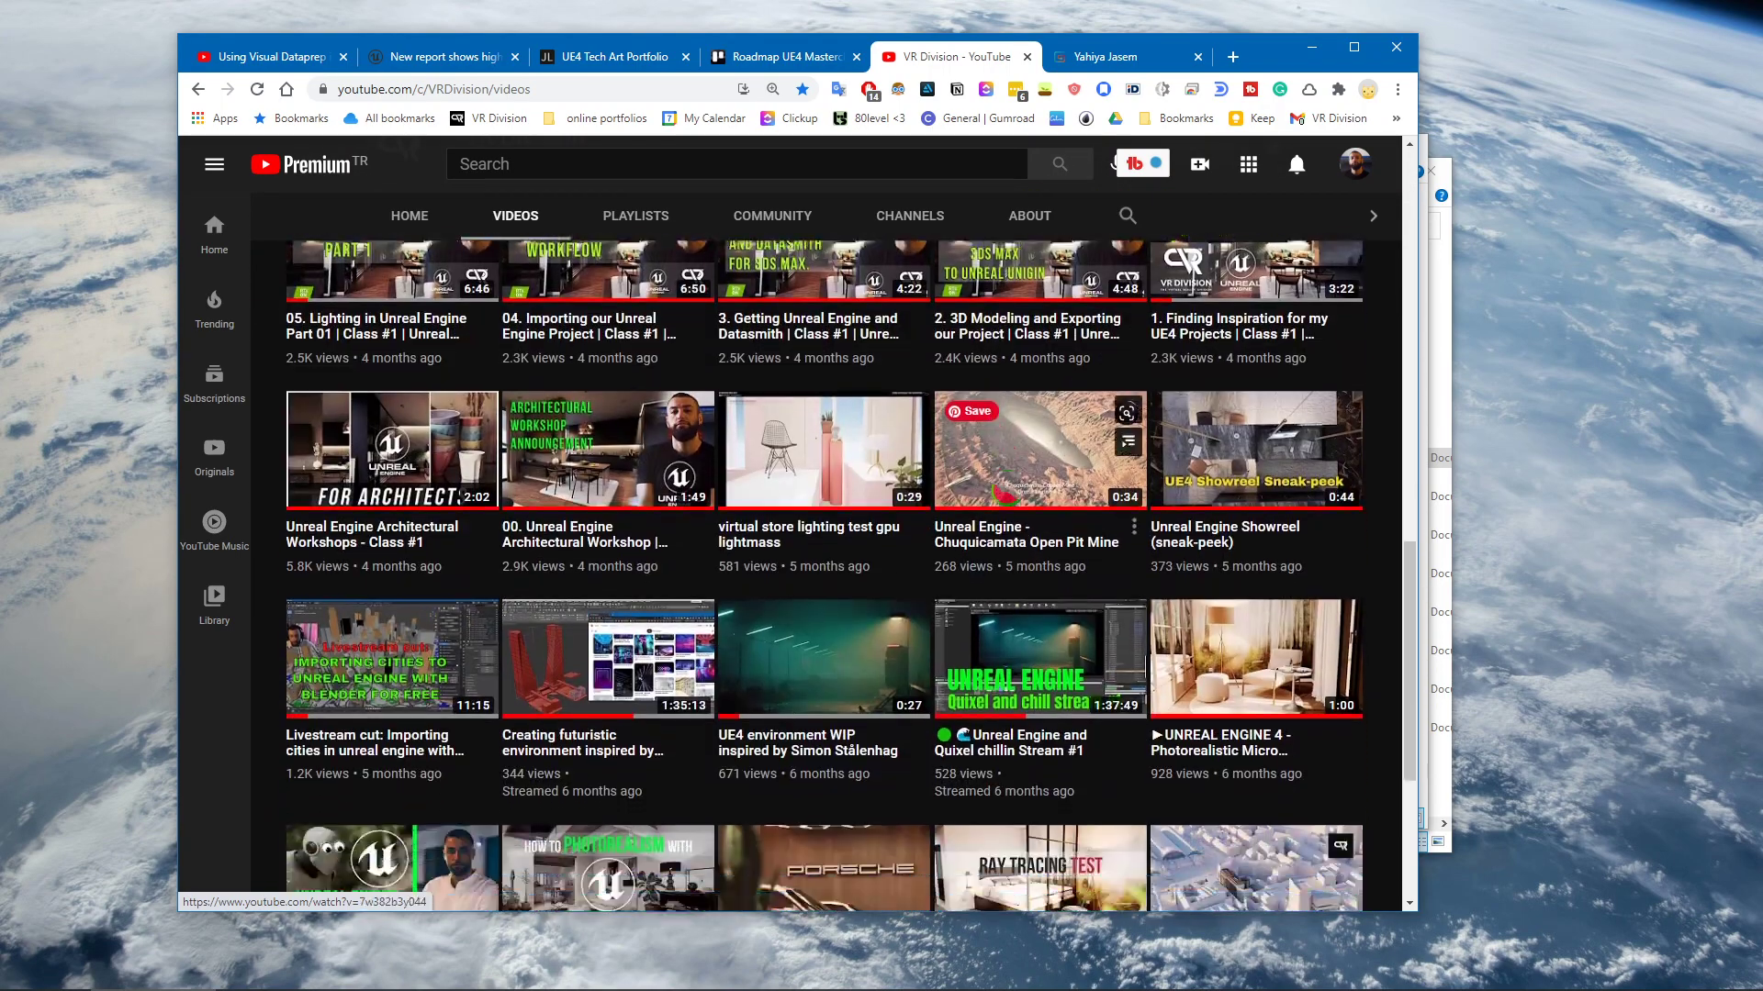
pyautogui.scroll(-1, 1003, 491)
pyautogui.scroll(-3, 1019, 661)
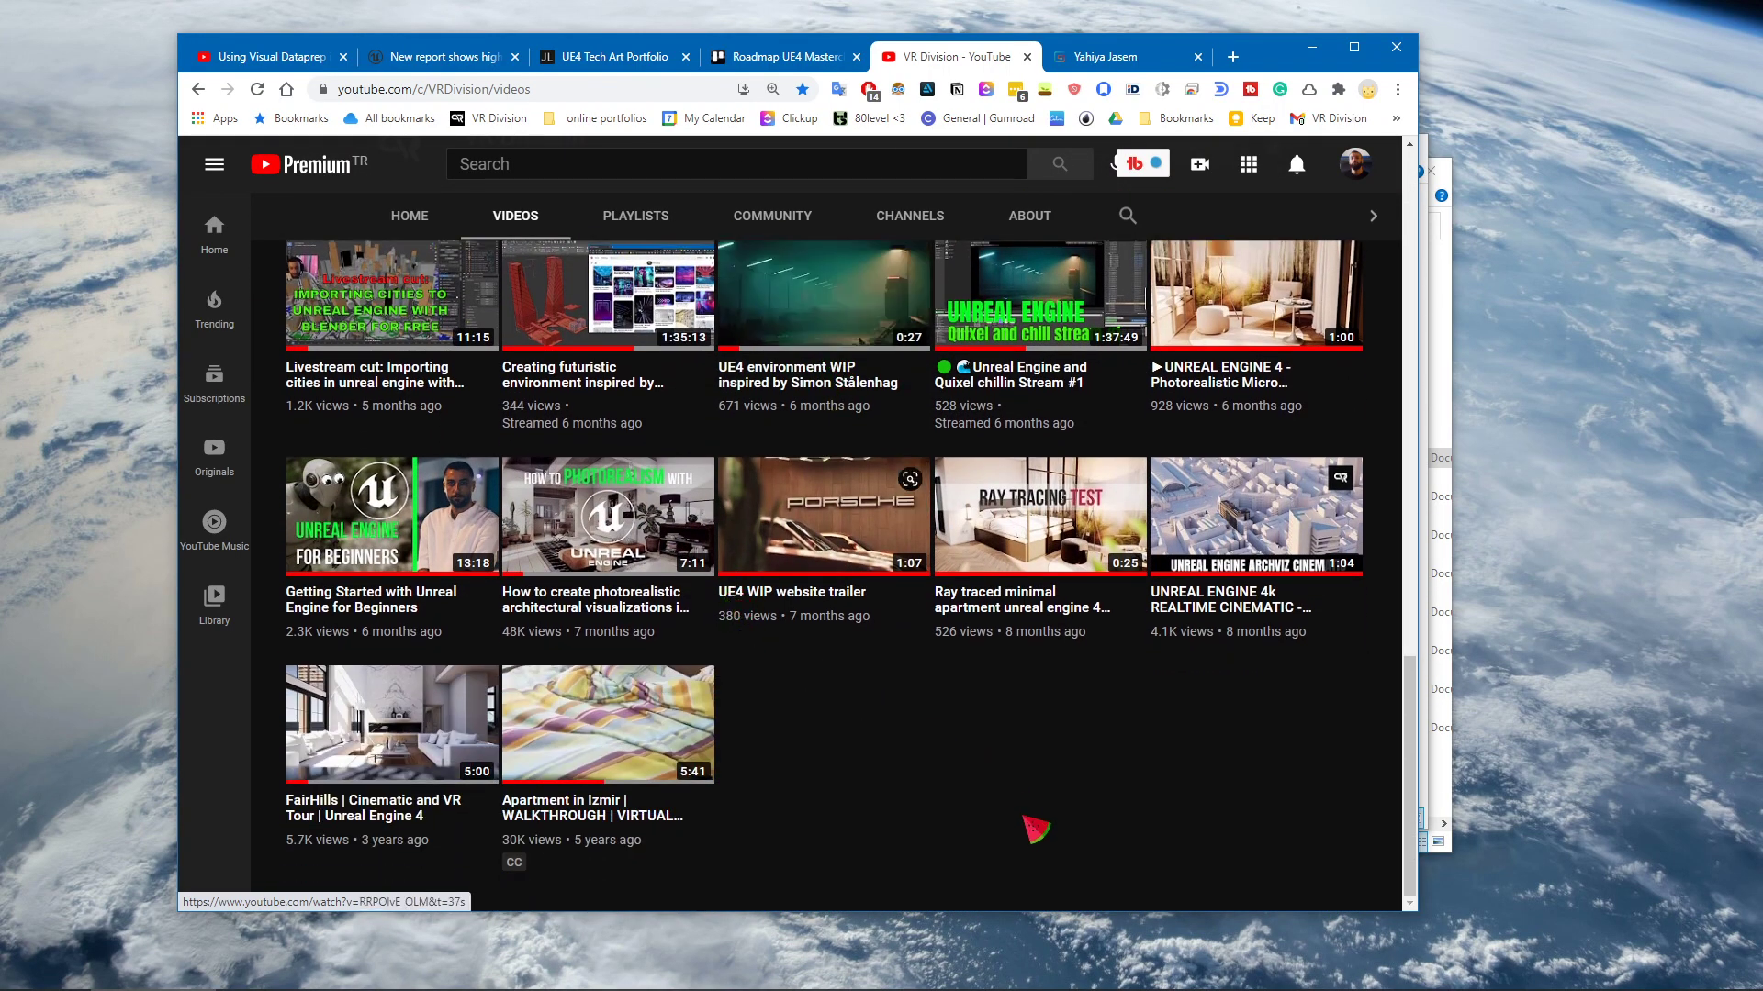
pyautogui.scroll(2, 1034, 829)
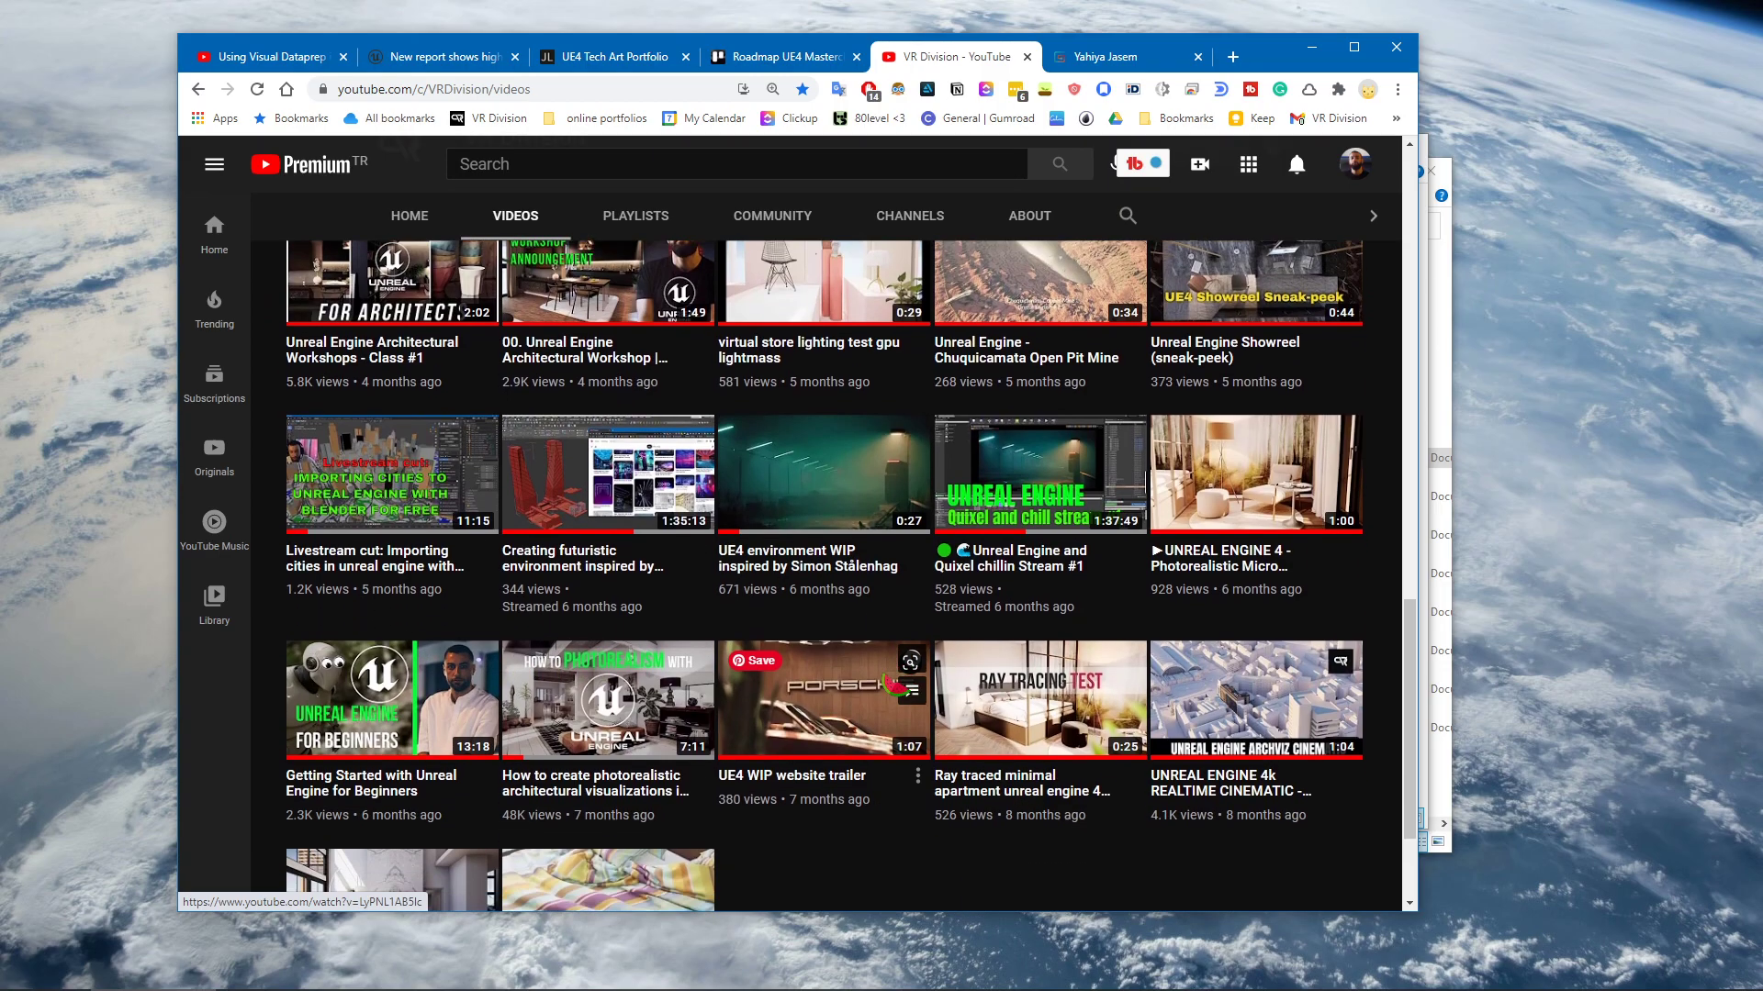
pyautogui.scroll(-2, 888, 683)
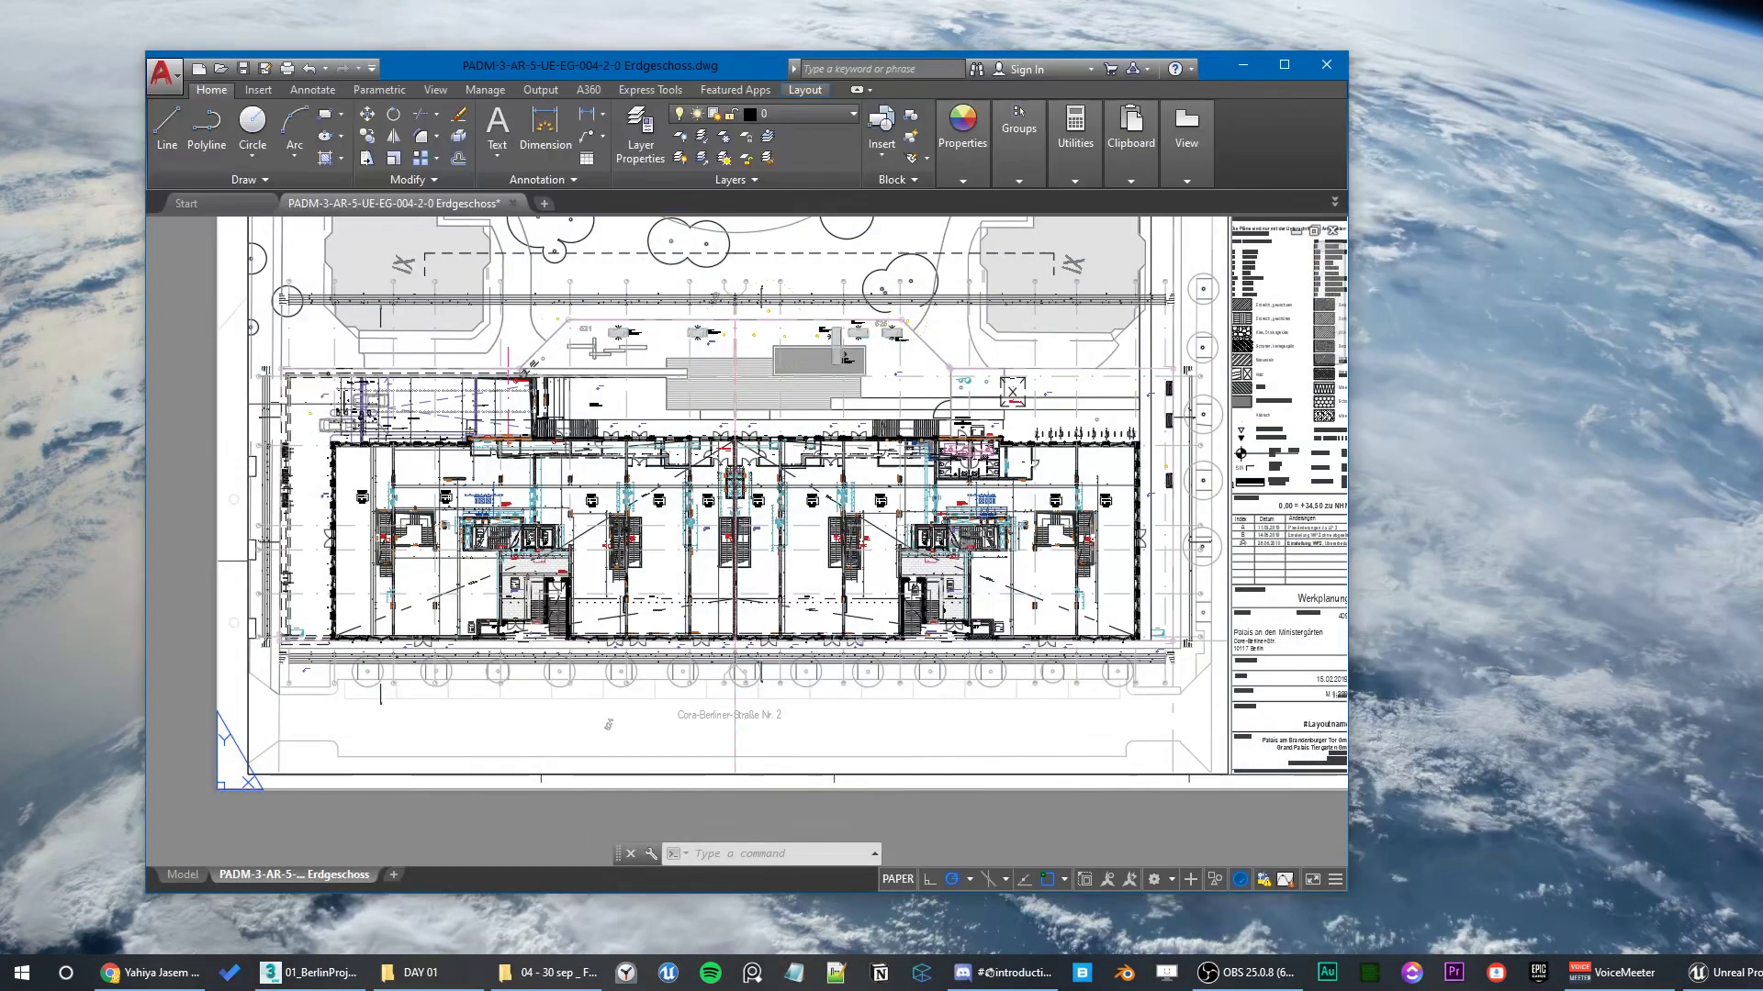
# Switch to AutoCAD and compare the detailed Erdgeschoss layout drawing with the cleaned GROUND FLOOR drawing
pyautogui.moveTo(880, 389); pyautogui.dragTo(826, 363, button='middle')
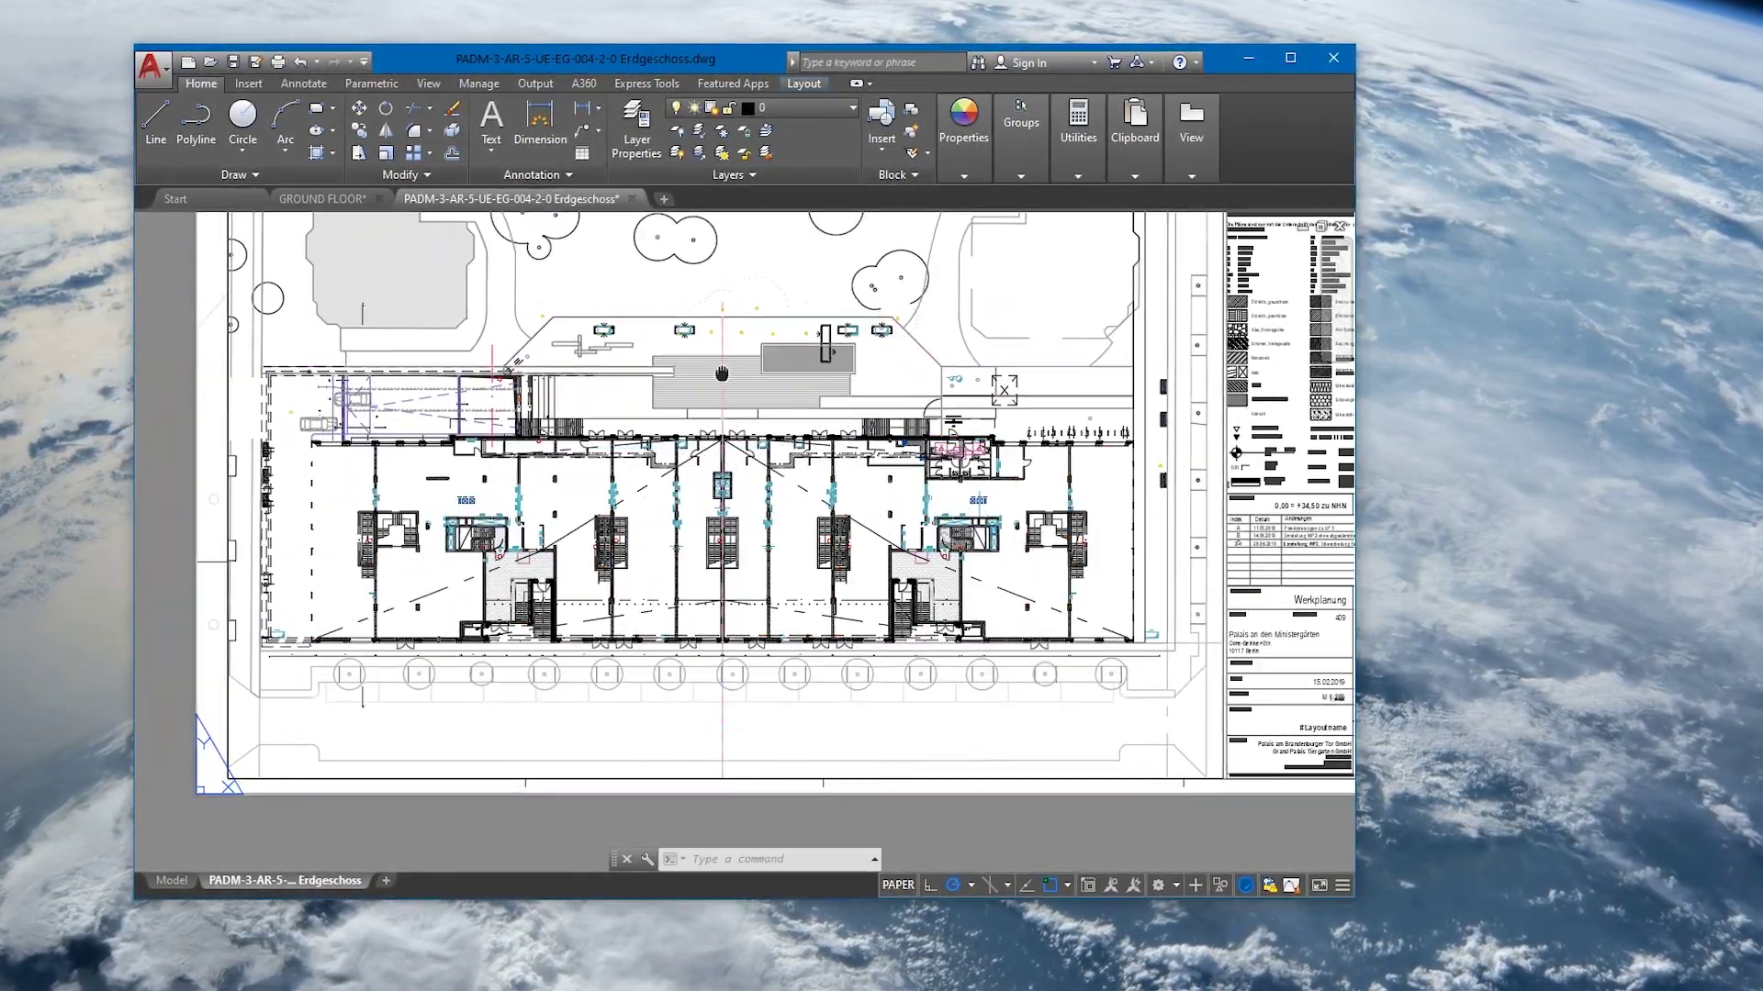
pyautogui.moveTo(789, 503); pyautogui.dragTo(885, 508, button='middle')
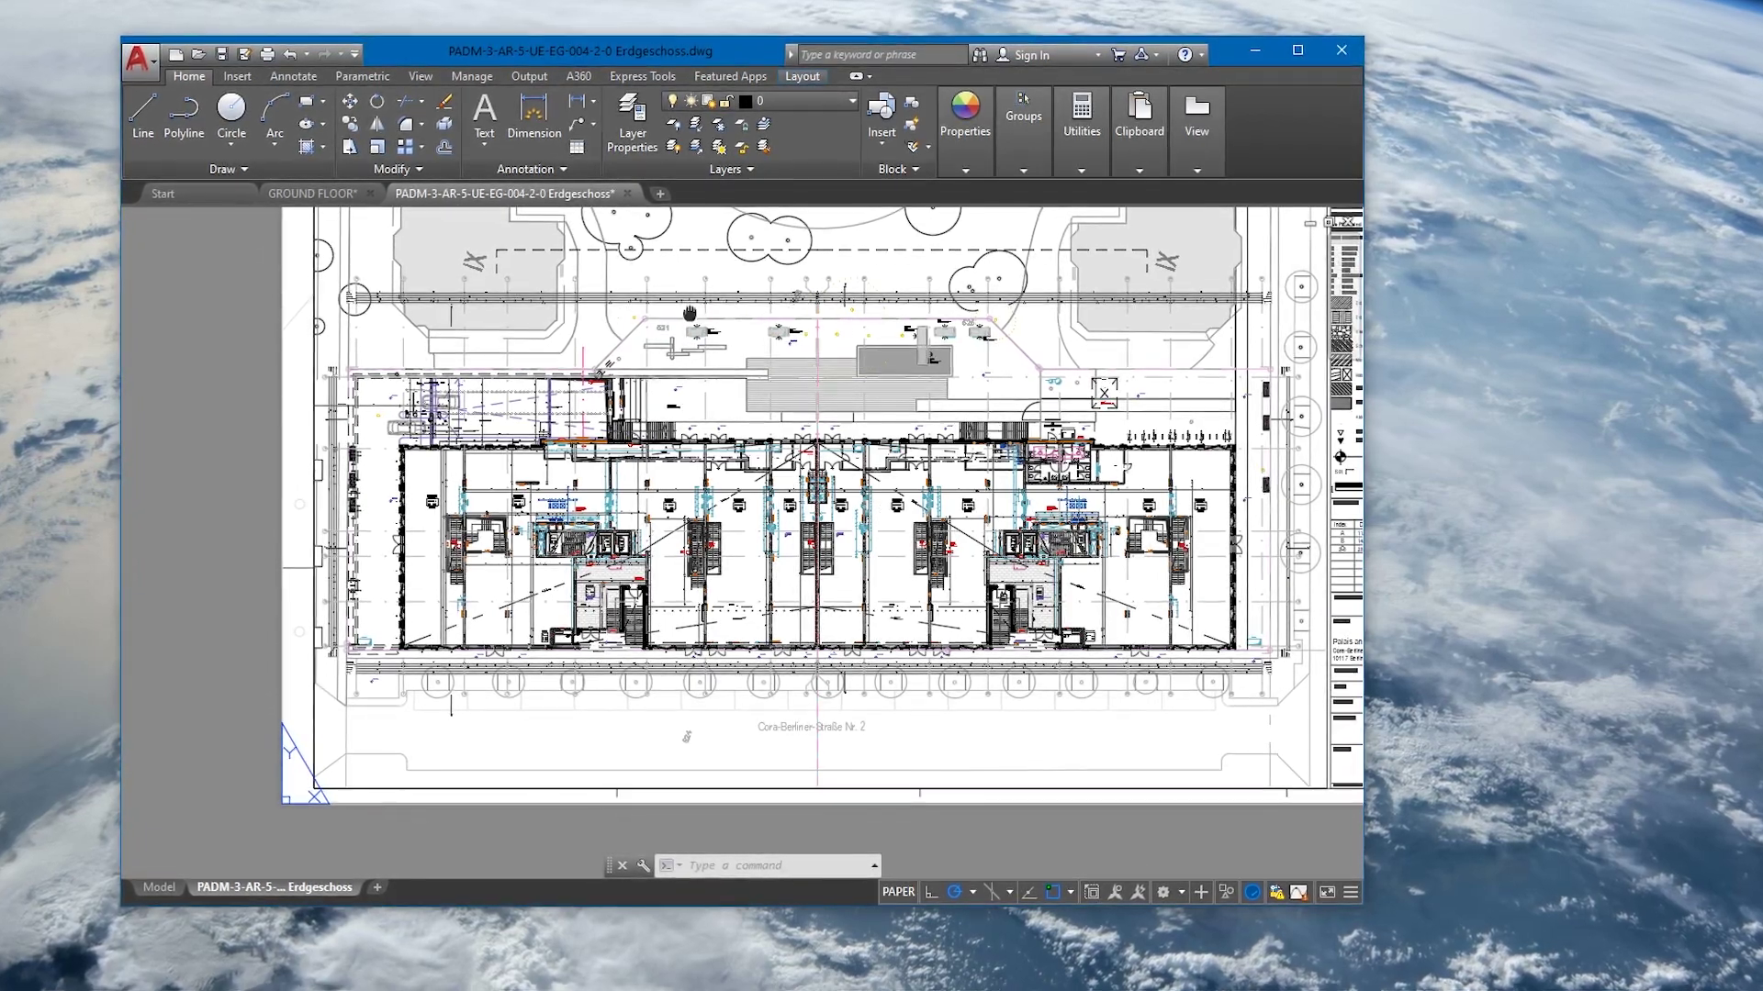
pyautogui.moveTo(691, 315); pyautogui.dragTo(690, 353, button='middle')
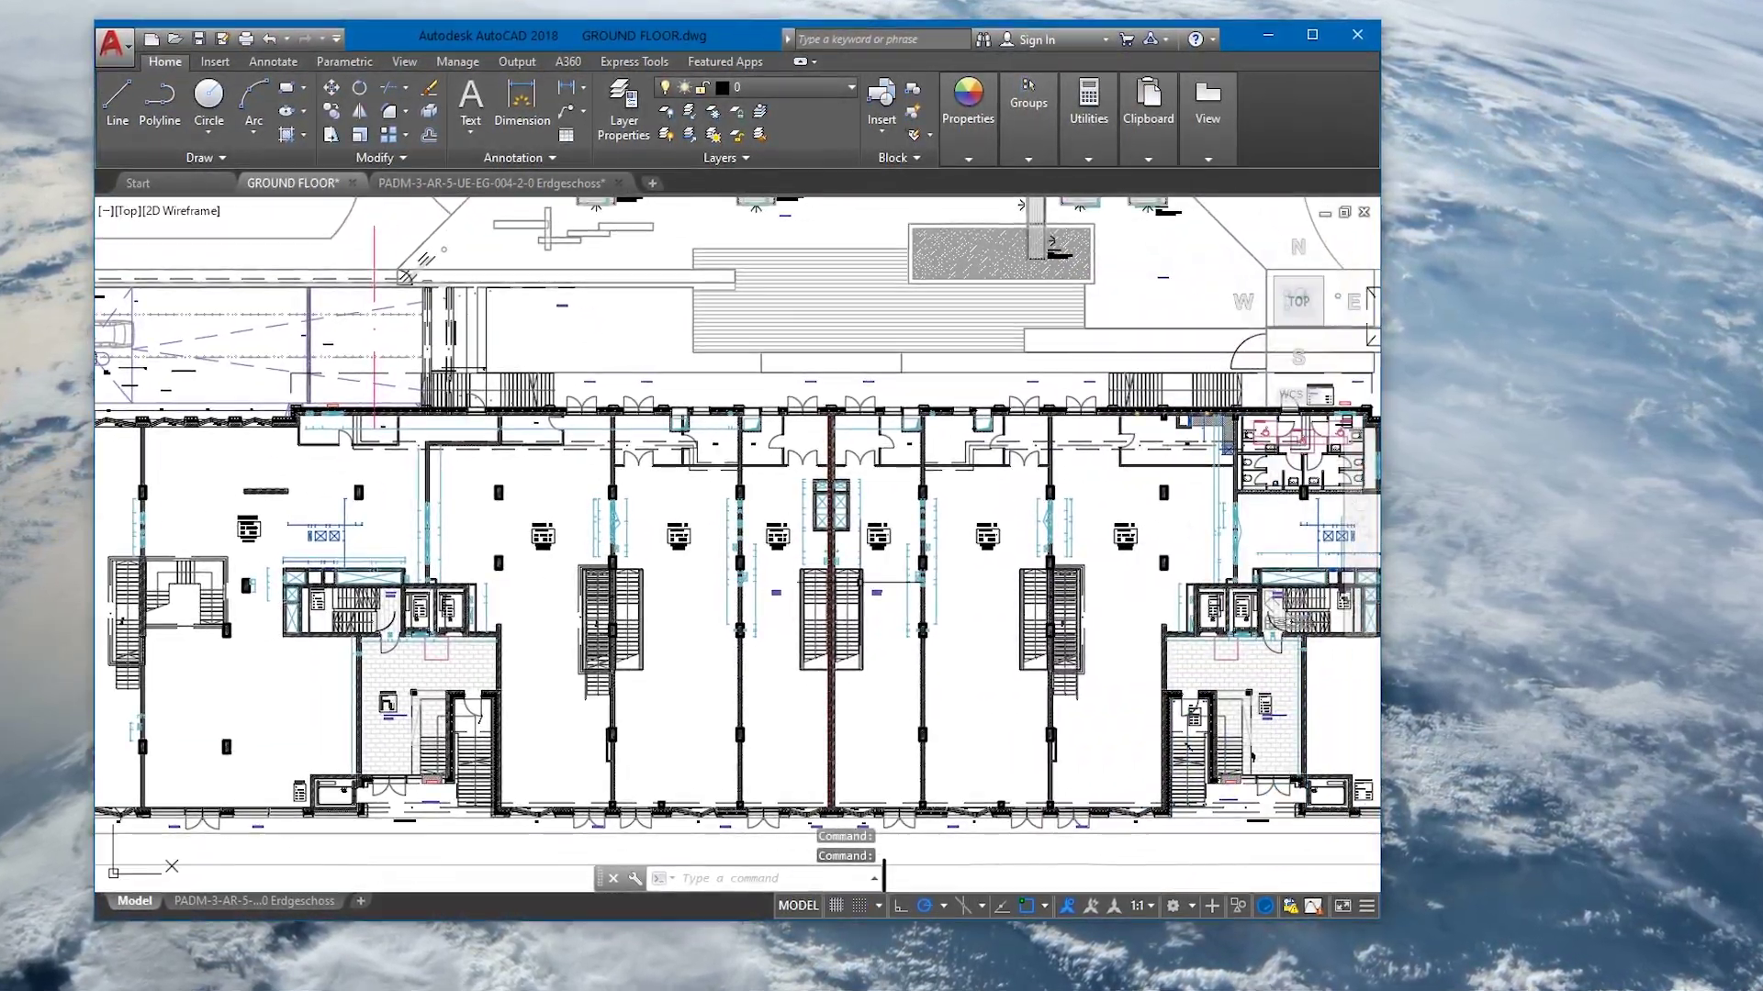
pyautogui.moveTo(1041, 433)
pyautogui.mouseDown(button='middle')
pyautogui.moveTo(750, 515)
pyautogui.moveTo(792, 406)
pyautogui.mouseUp(button='middle')
pyautogui.click(421, 180)
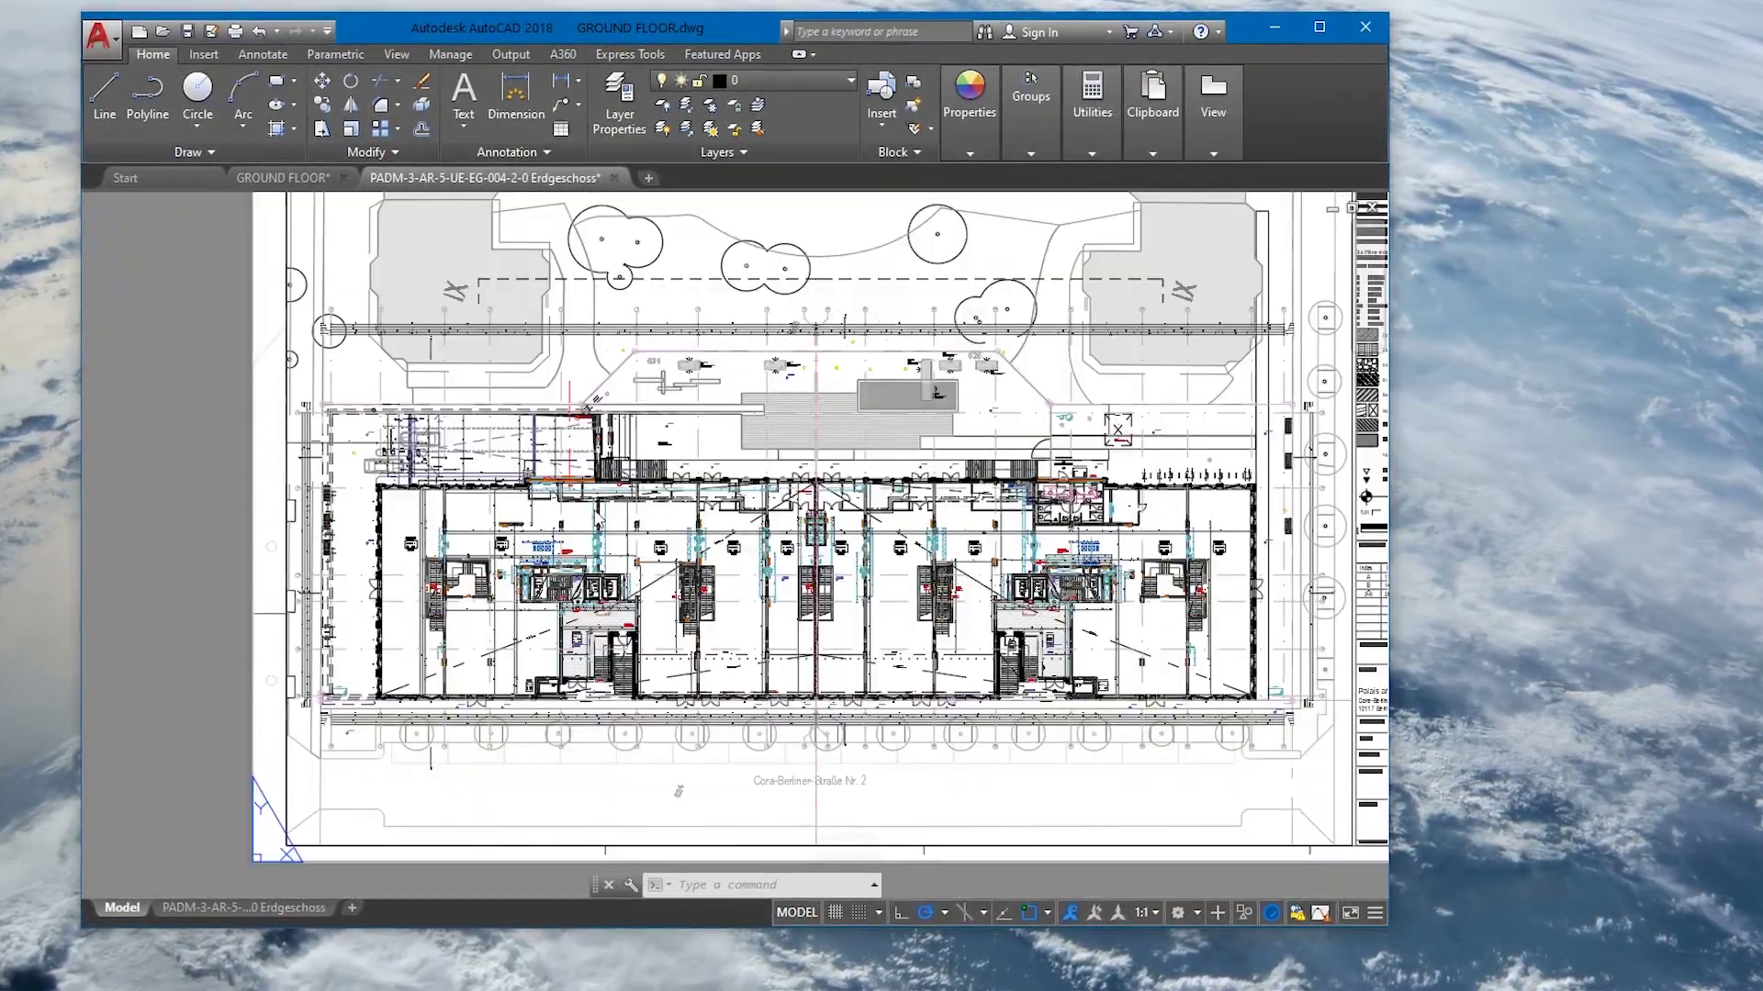
pyautogui.scroll(2, 755, 522)
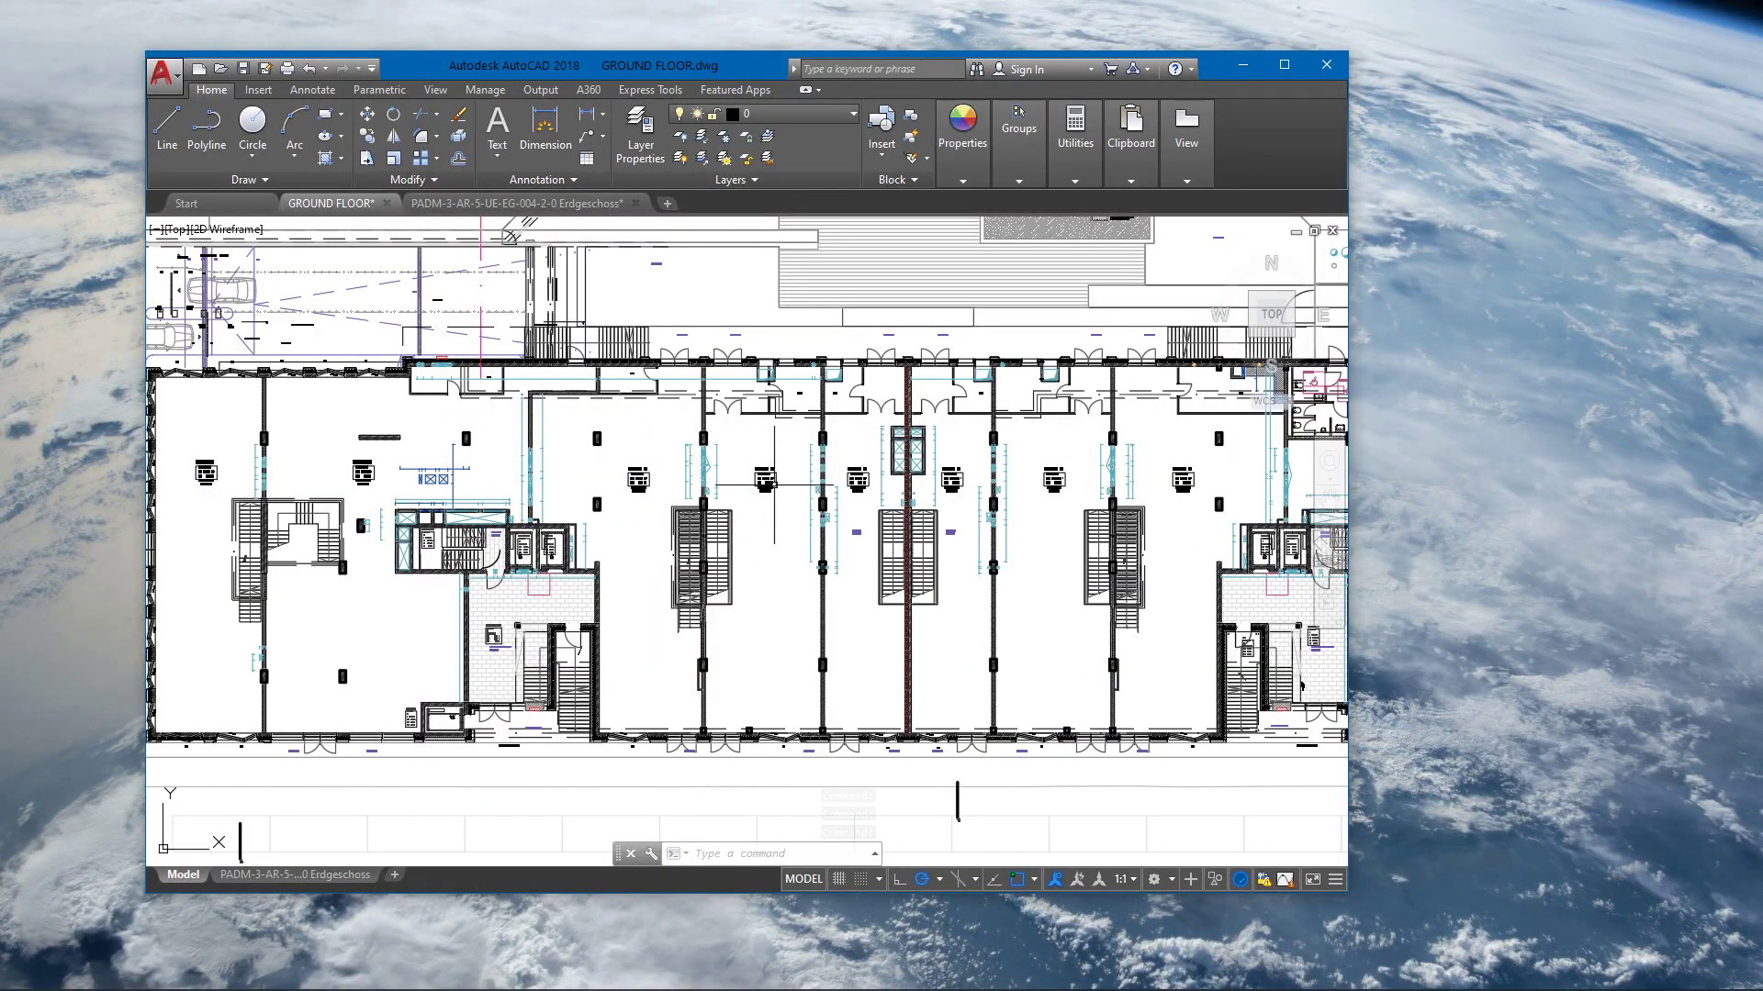
pyautogui.moveTo(773, 529); pyautogui.dragTo(741, 560, button='middle')
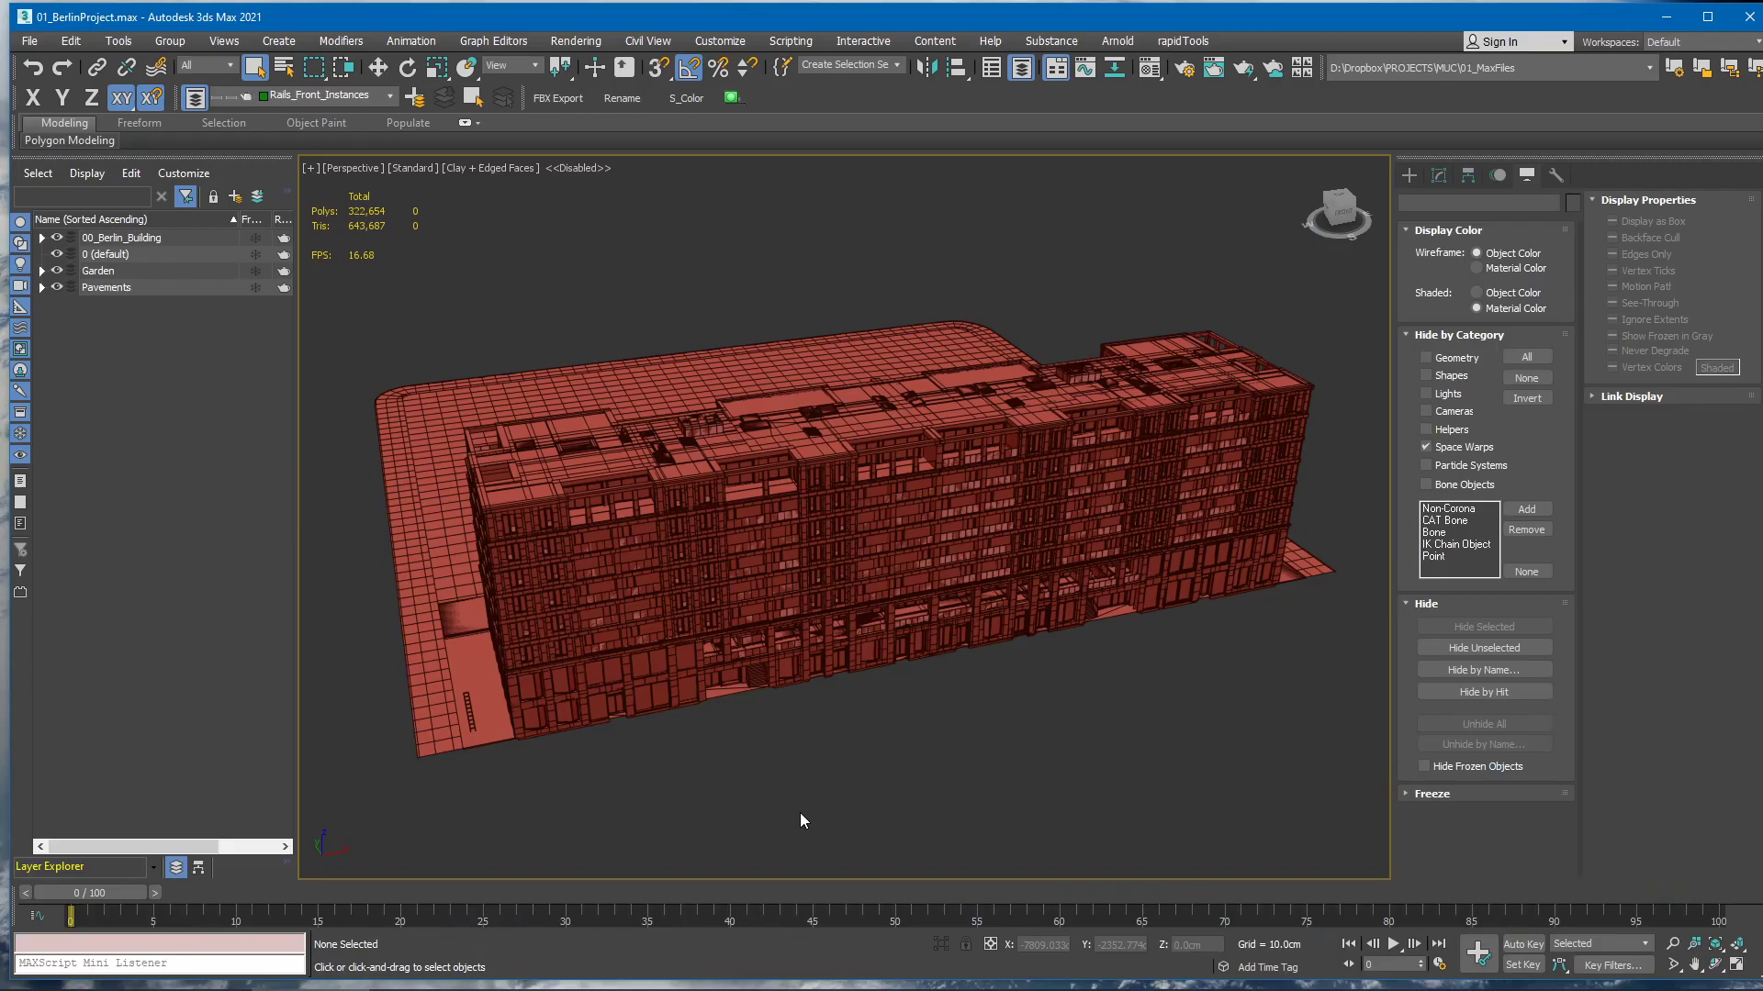
# Switch to Chrome and examine the Unreal Engine Architectural Masterclass [Early Access] product page on Gumroad
pyautogui.moveTo(785, 680)
pyautogui.keyDown('alt'); pyautogui.mouseDown(button='middle')
pyautogui.moveTo(1074, 649)
pyautogui.moveTo(781, 650)
pyautogui.mouseUp(button='middle'); pyautogui.keyUp('alt')
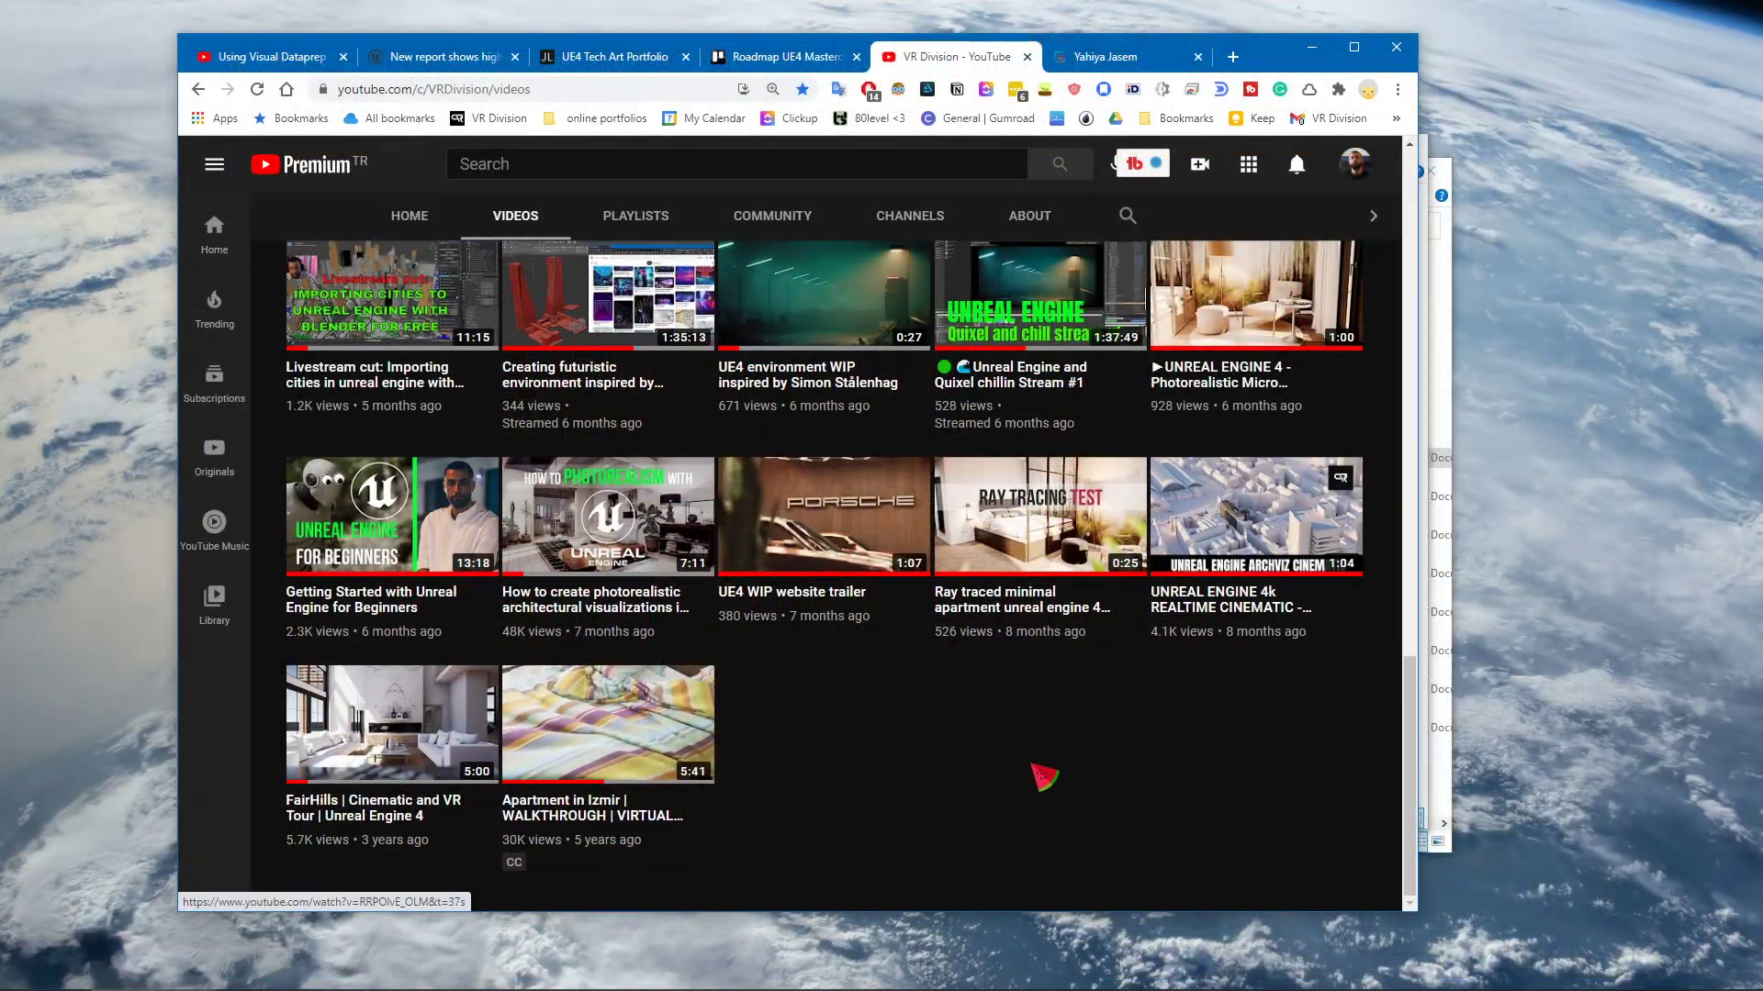
pyautogui.scroll(20, 1043, 777)
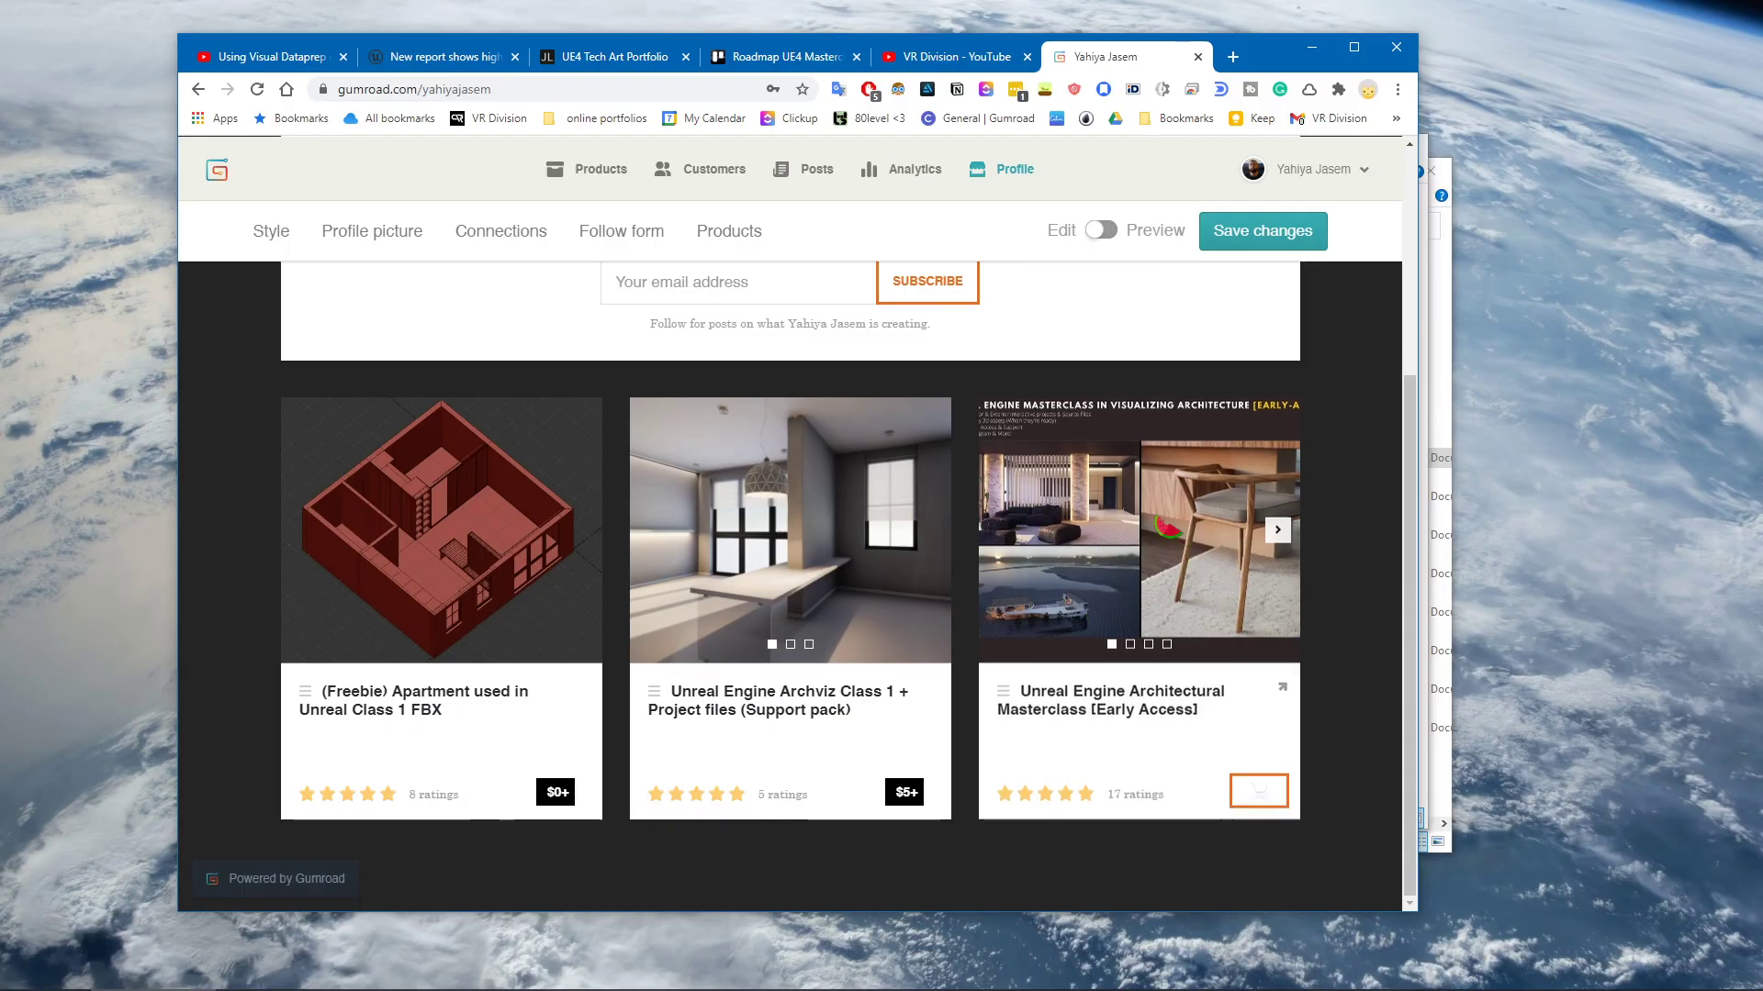
pyautogui.click(1149, 554)
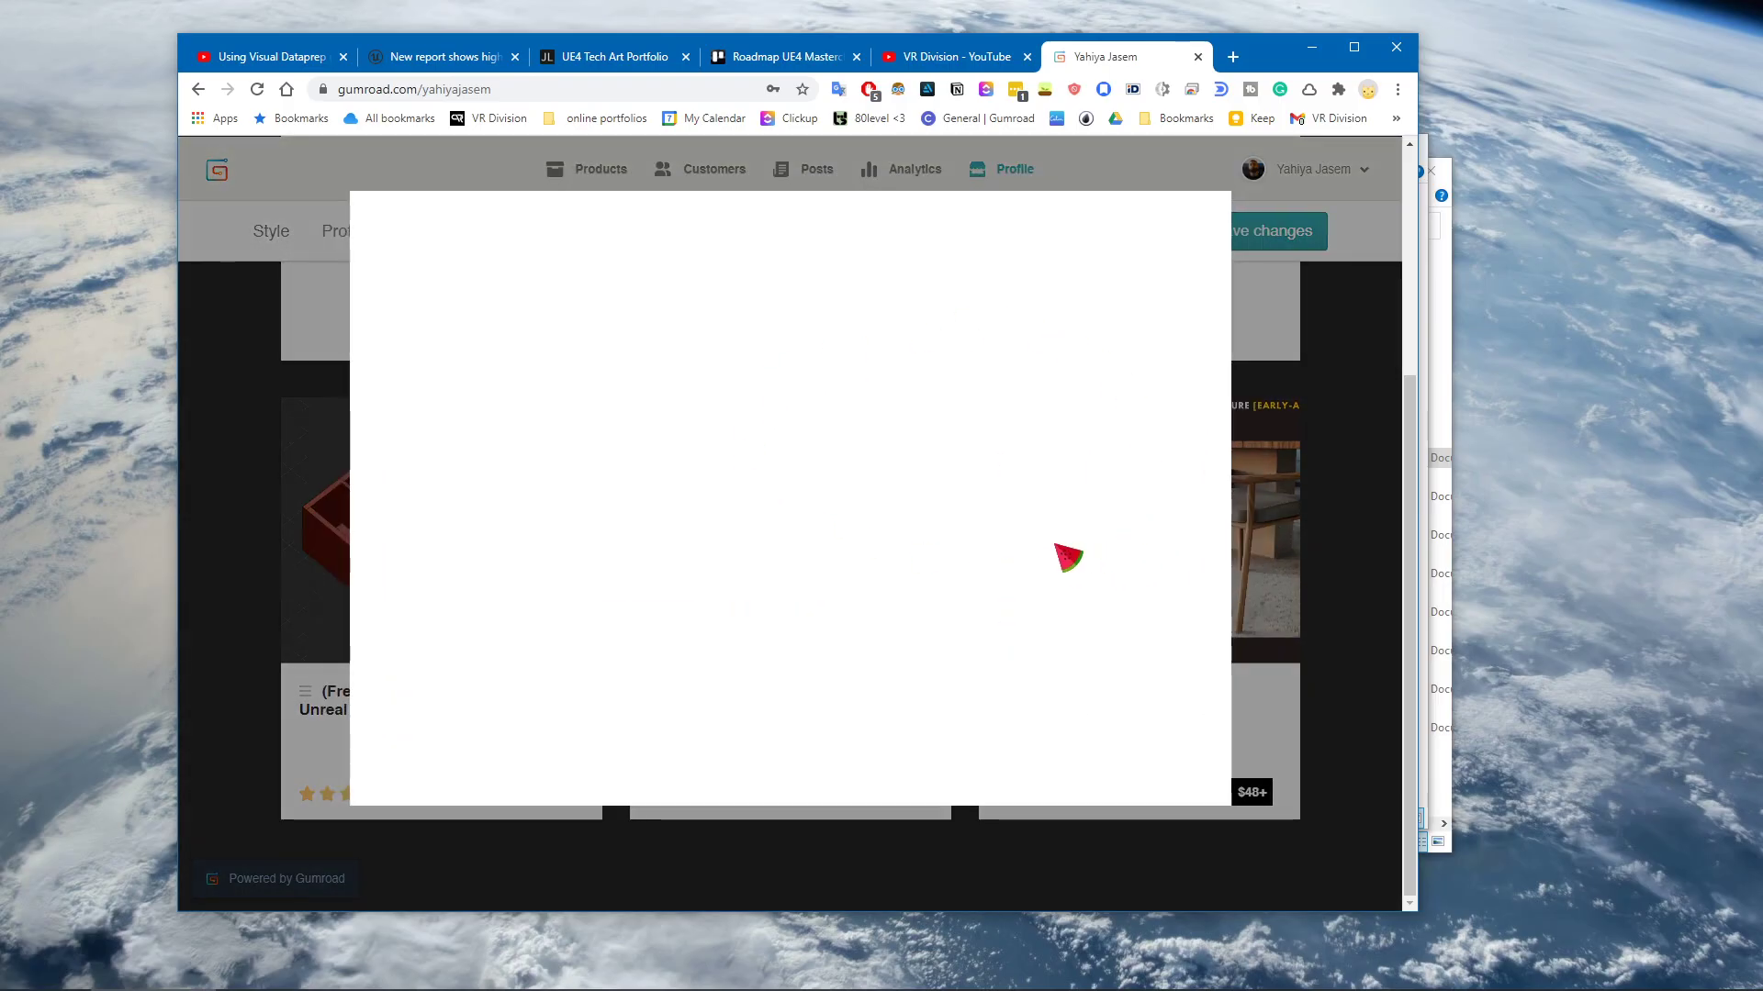
pyautogui.scroll(-4, 1031, 504)
pyautogui.scroll(3, 914, 551)
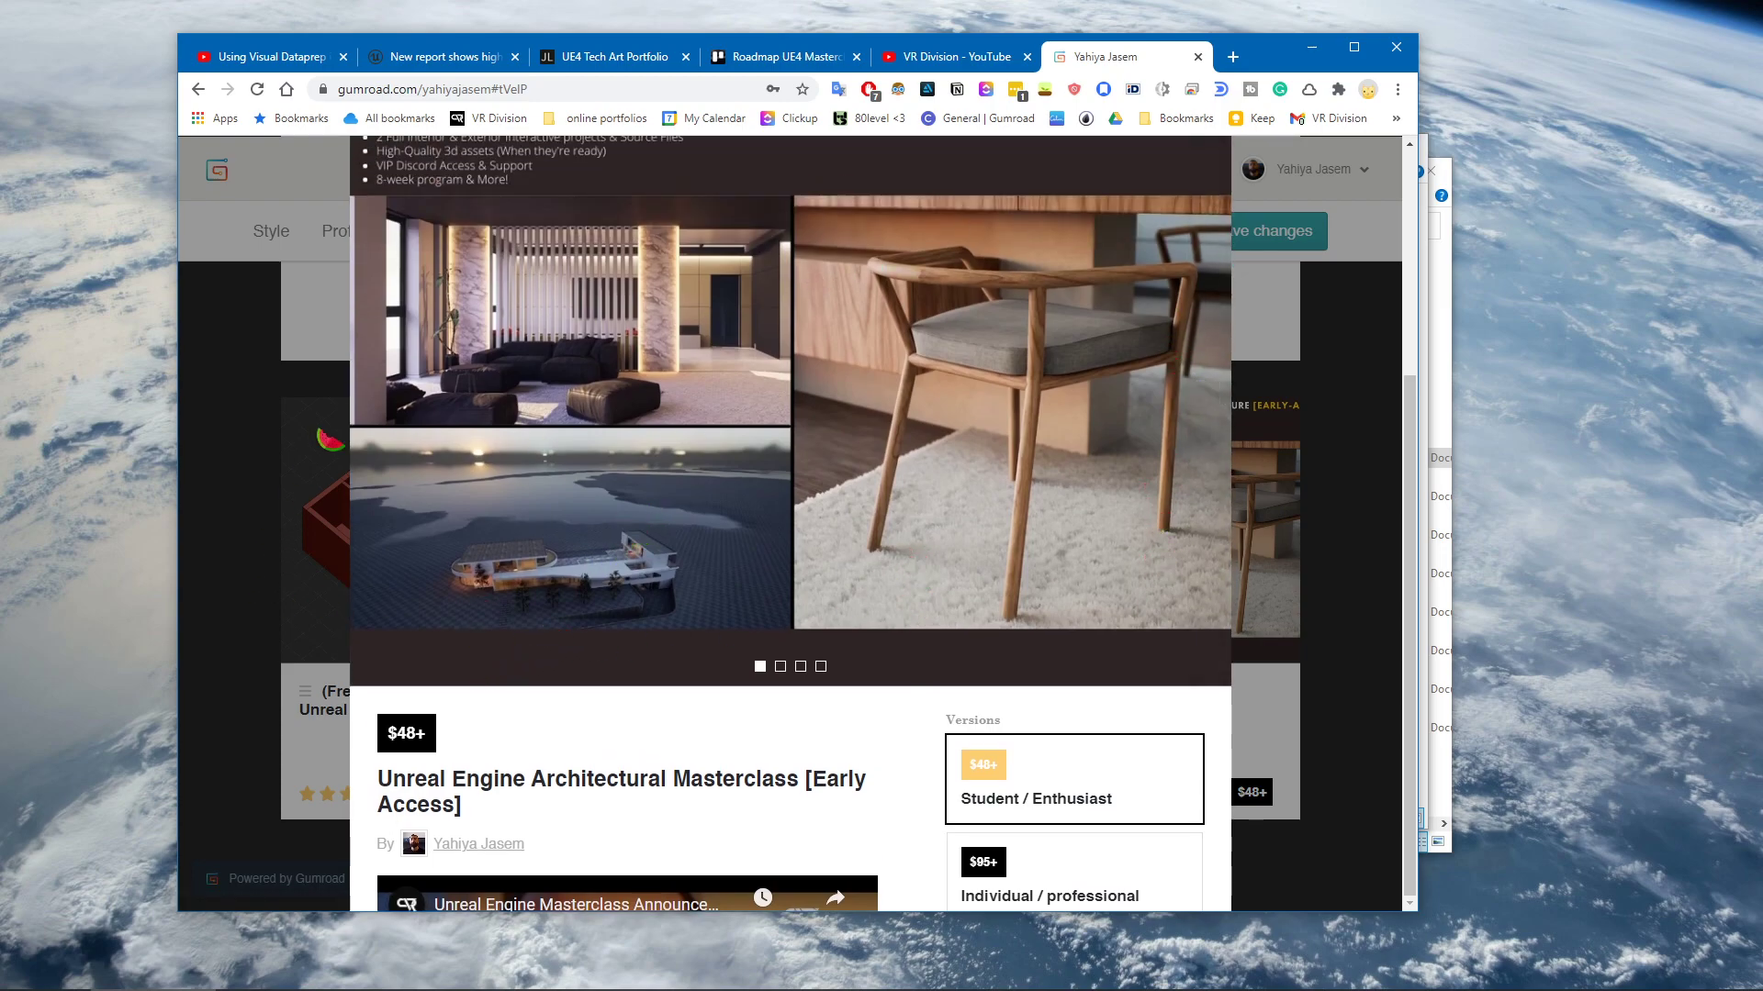
pyautogui.scroll(1, 390, 477)
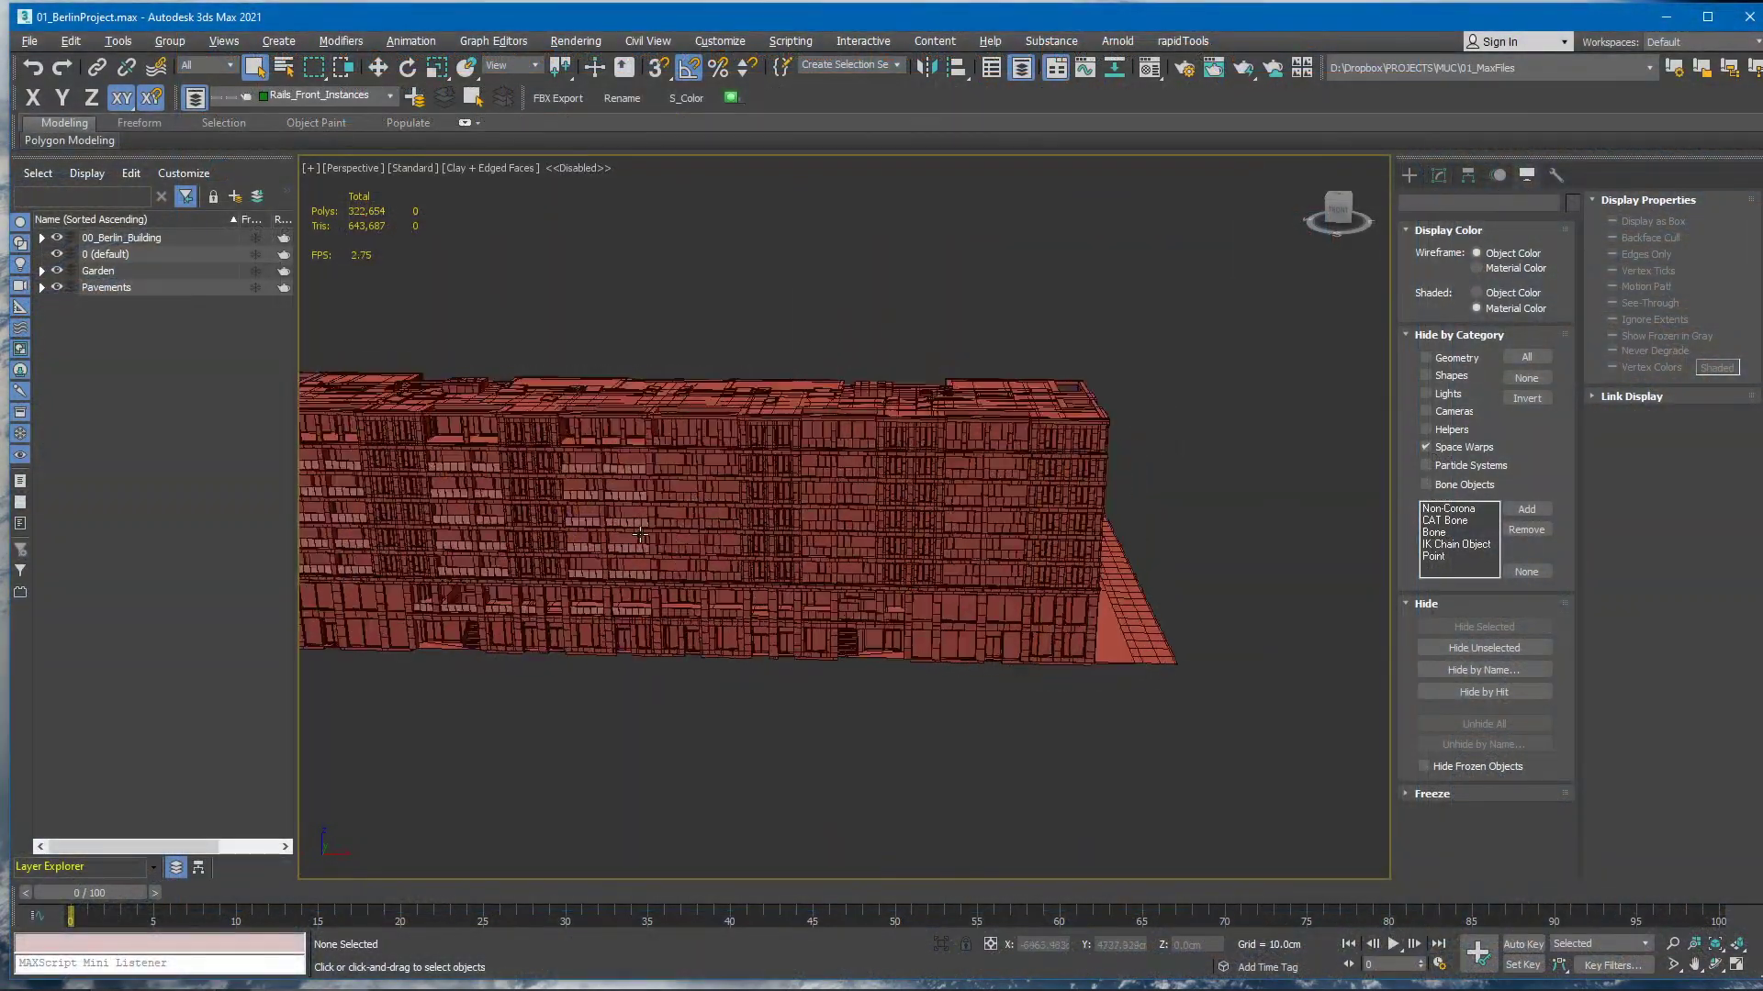
# Expand the 00_Berlin_Building layer and its MUC_Walls sublayer in 3ds Max, and highlight the Walls_00EG_Int layer
pyautogui.moveTo(704, 514); pyautogui.dragTo(789, 588, button='middle')
pyautogui.click(42, 236)
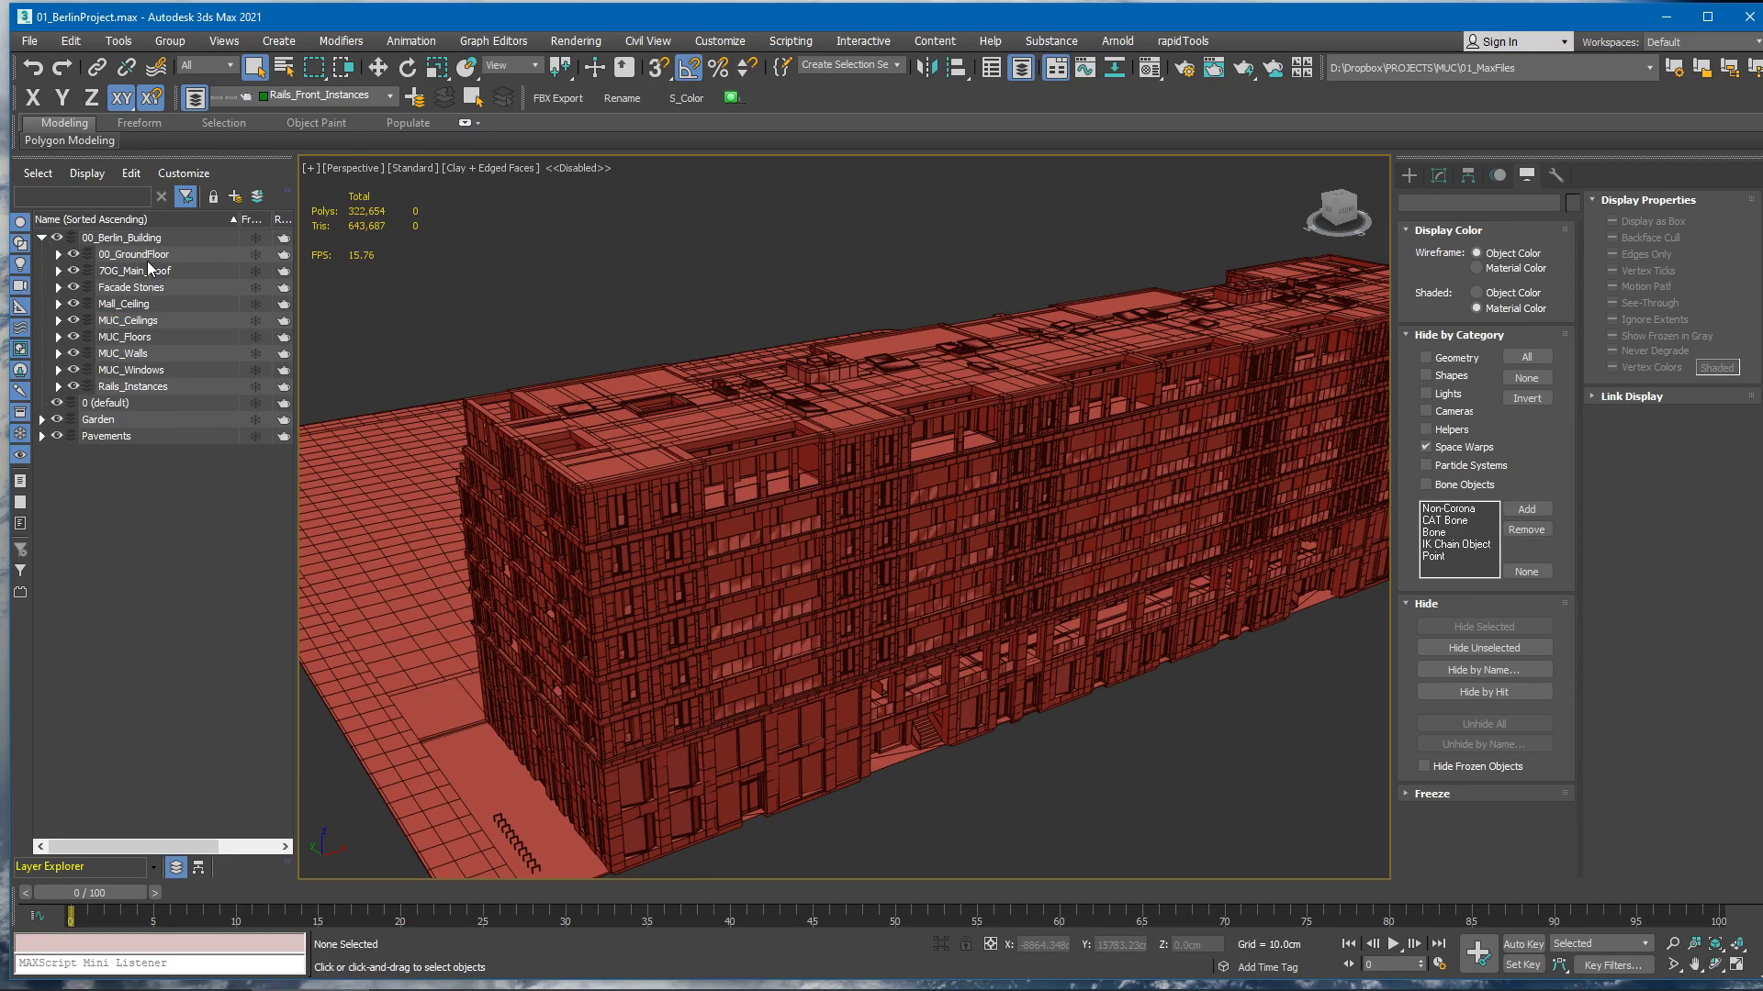
pyautogui.click(59, 353)
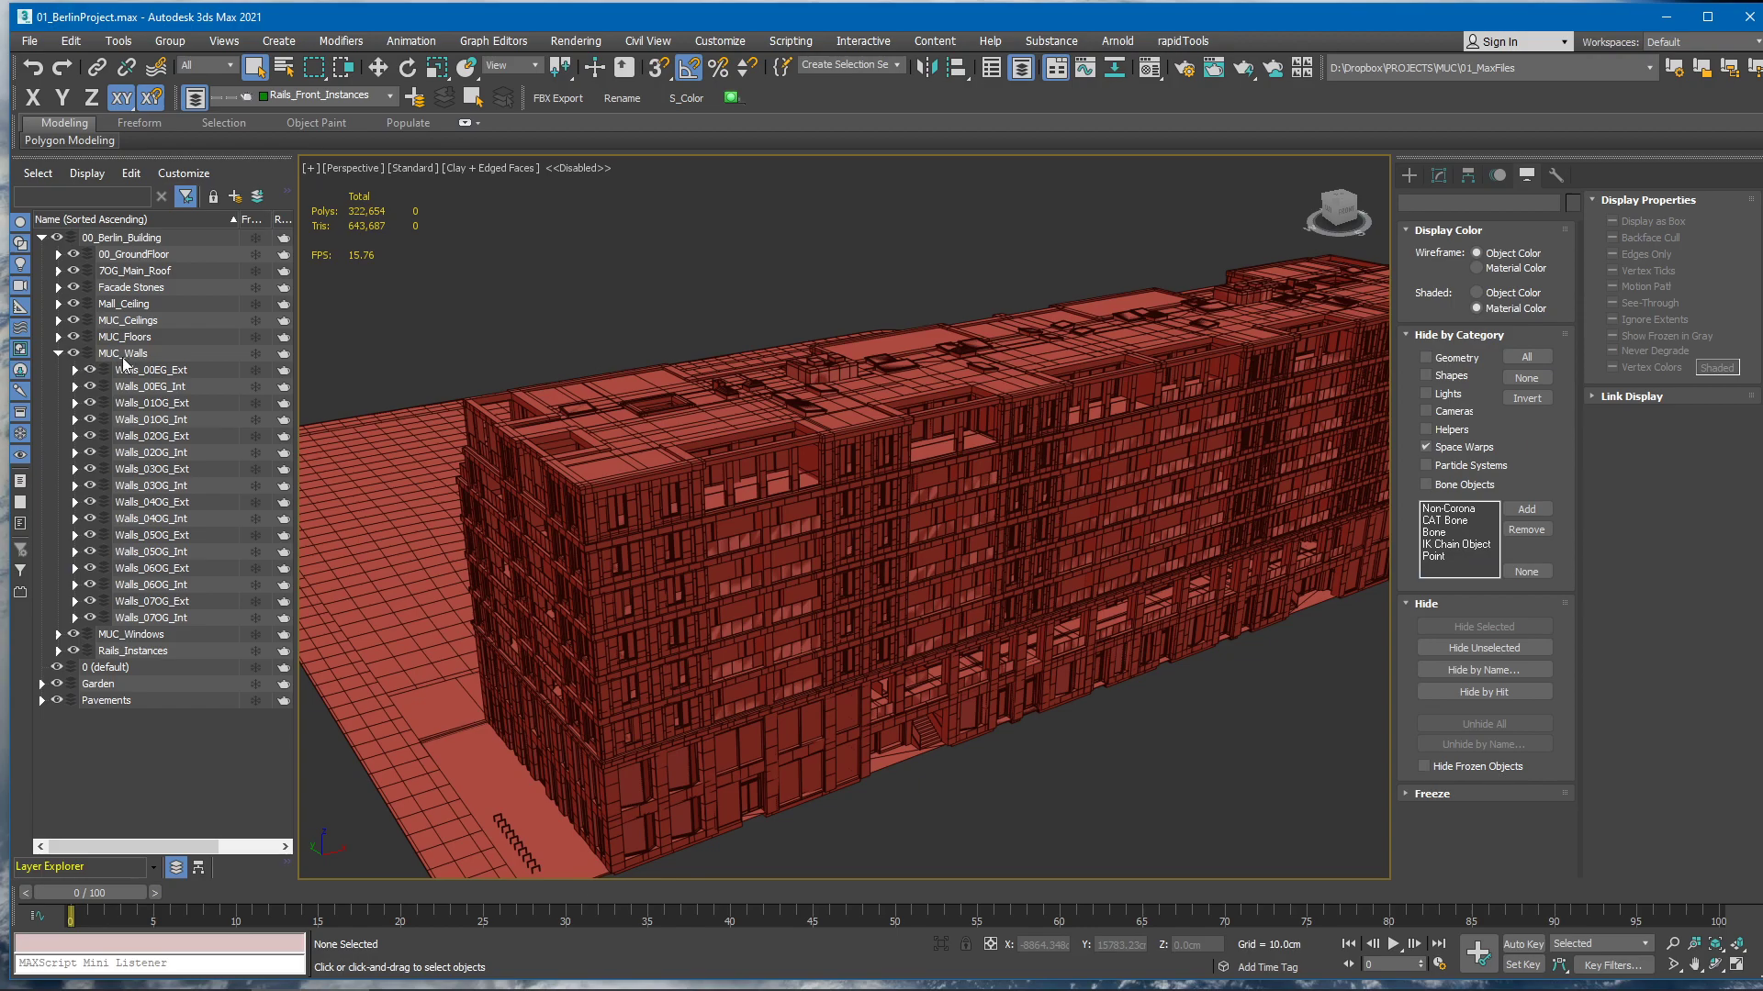
pyautogui.click(162, 384)
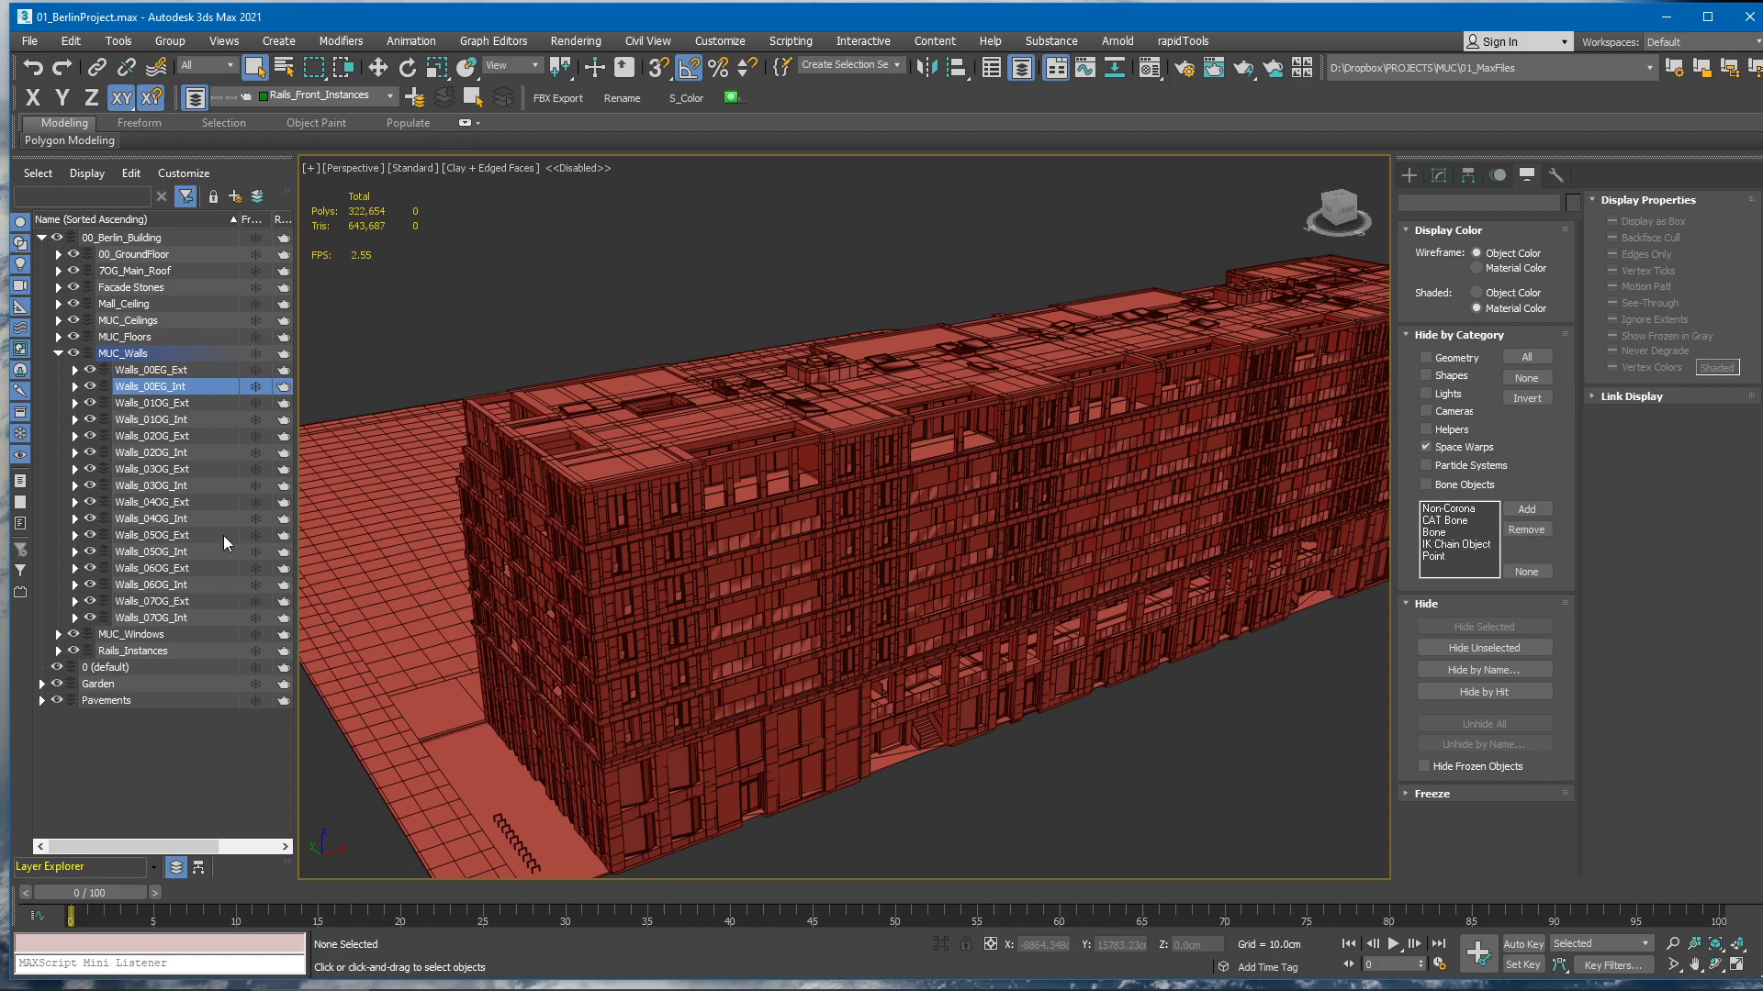
pyautogui.moveTo(703, 454); pyautogui.dragTo(542, 509, button='middle')
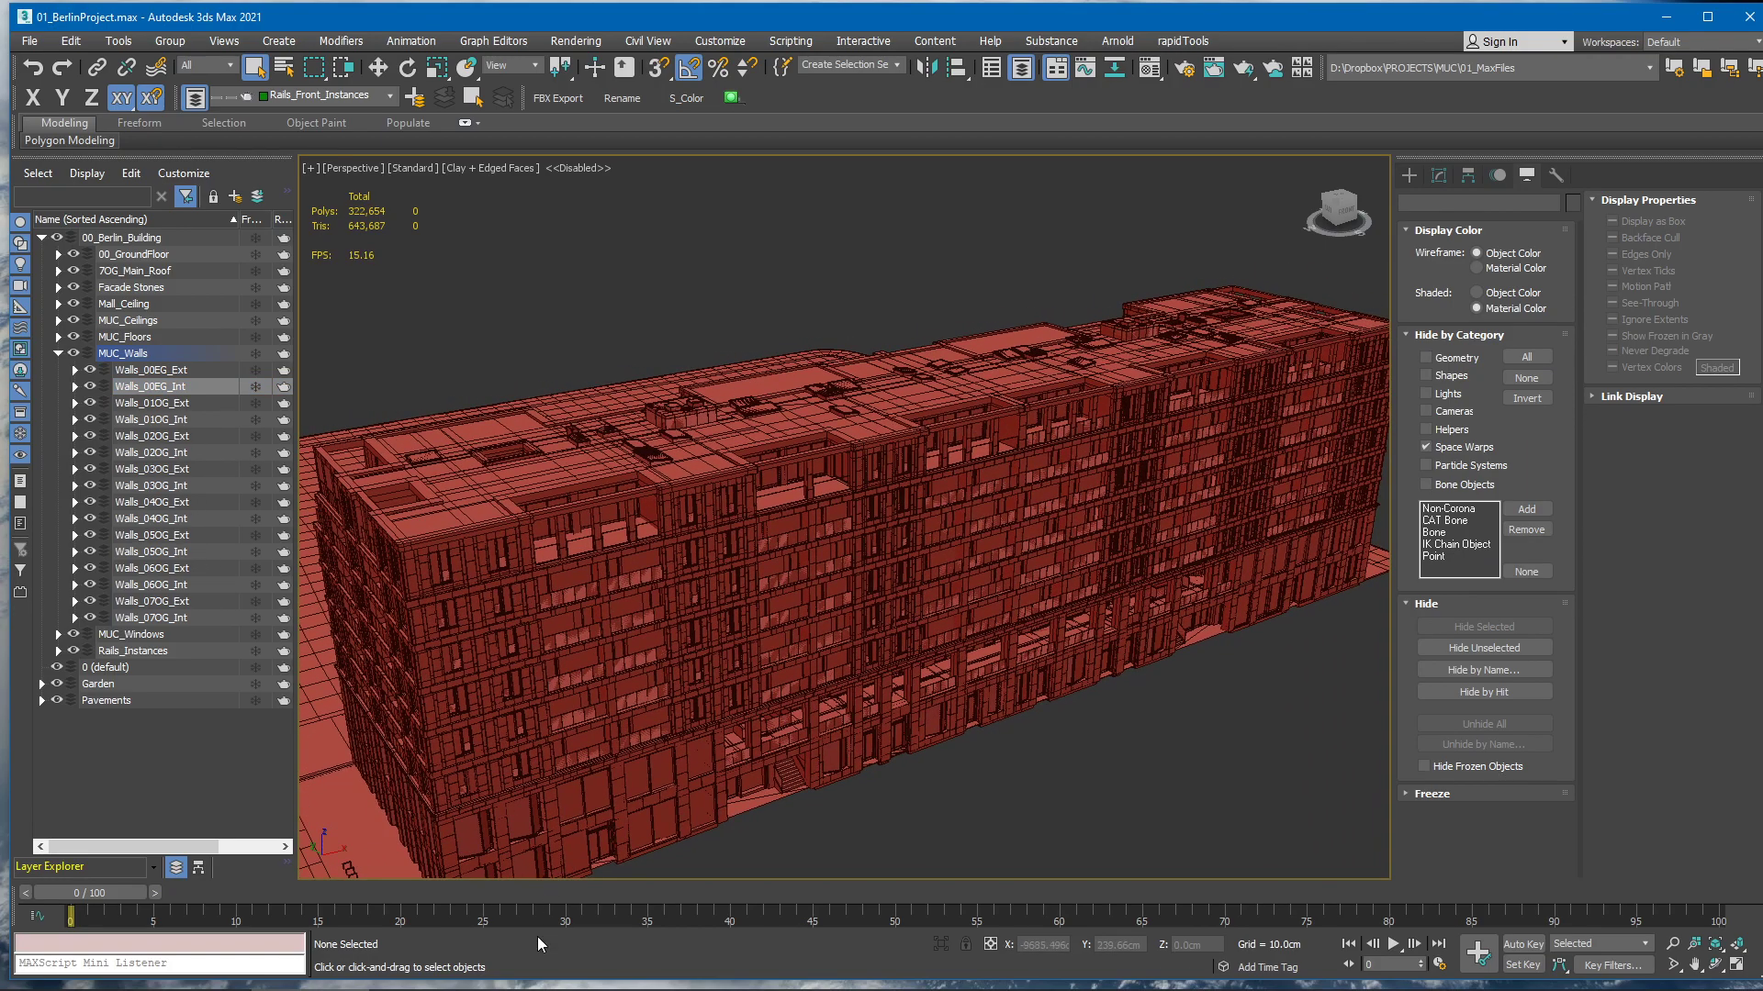
# Switch to File Explorer to view the source drawings in the 04 - 30 sep _ Files folder, and return to 3ds Max
pyautogui.click(546, 973)
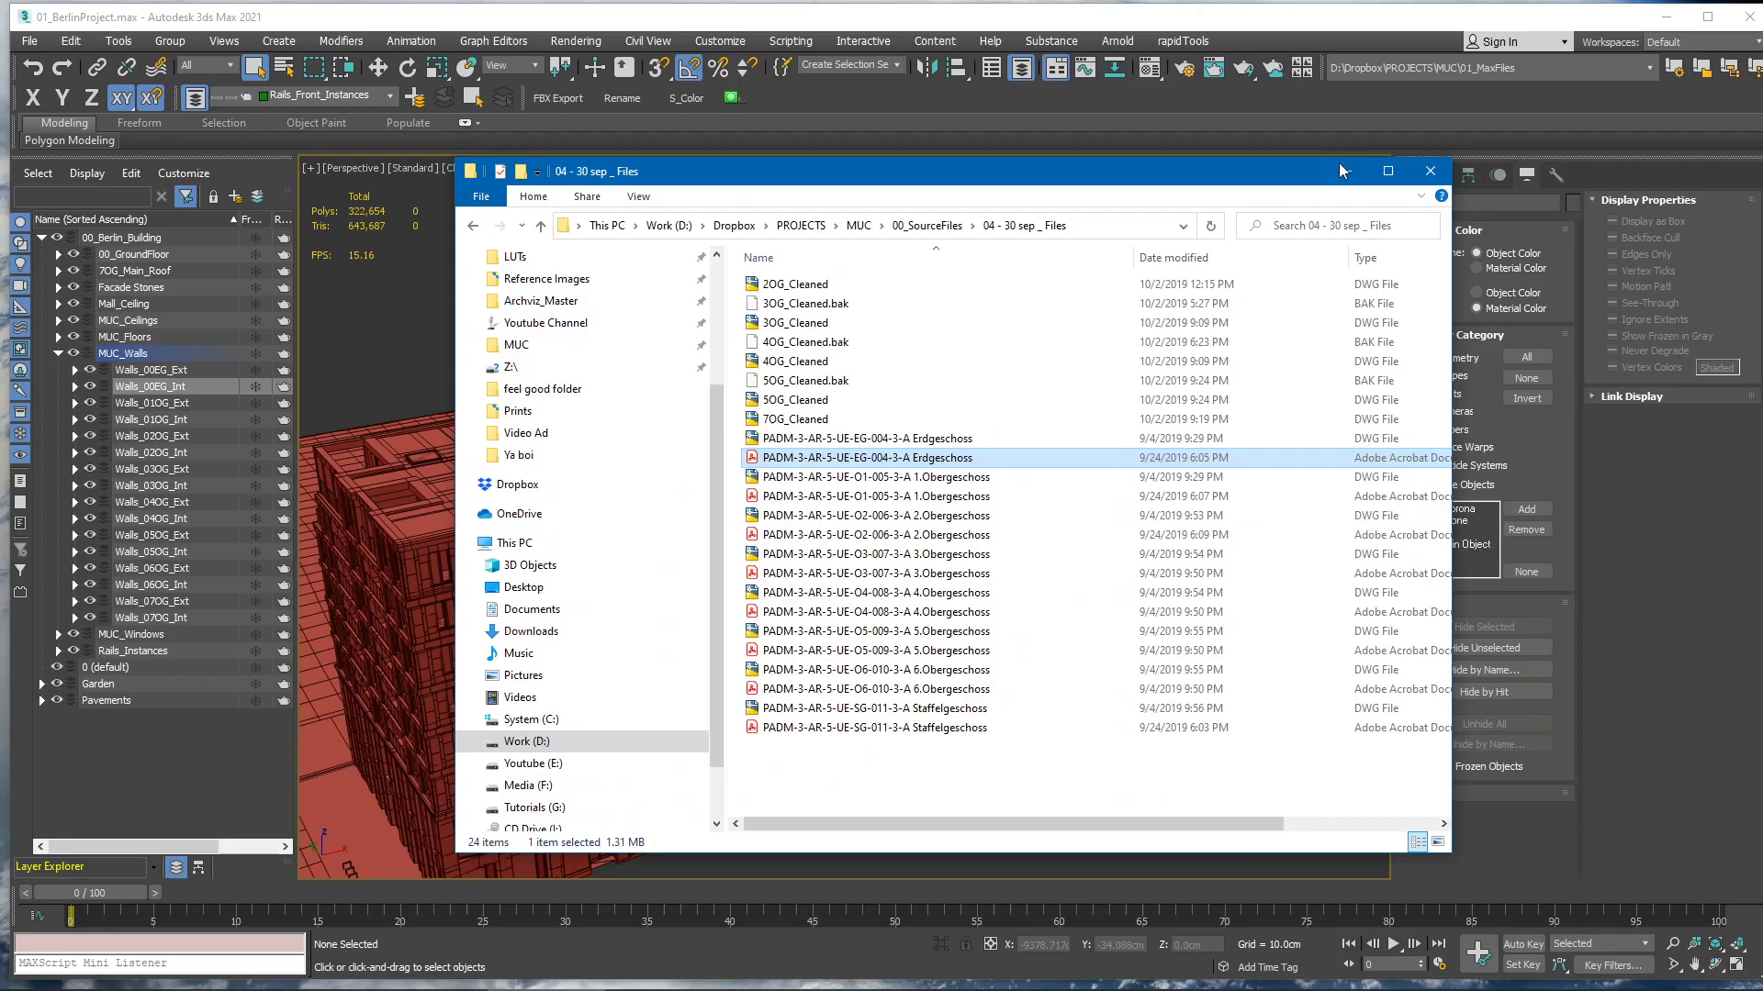
pyautogui.hotkey('alt', 'Tab')
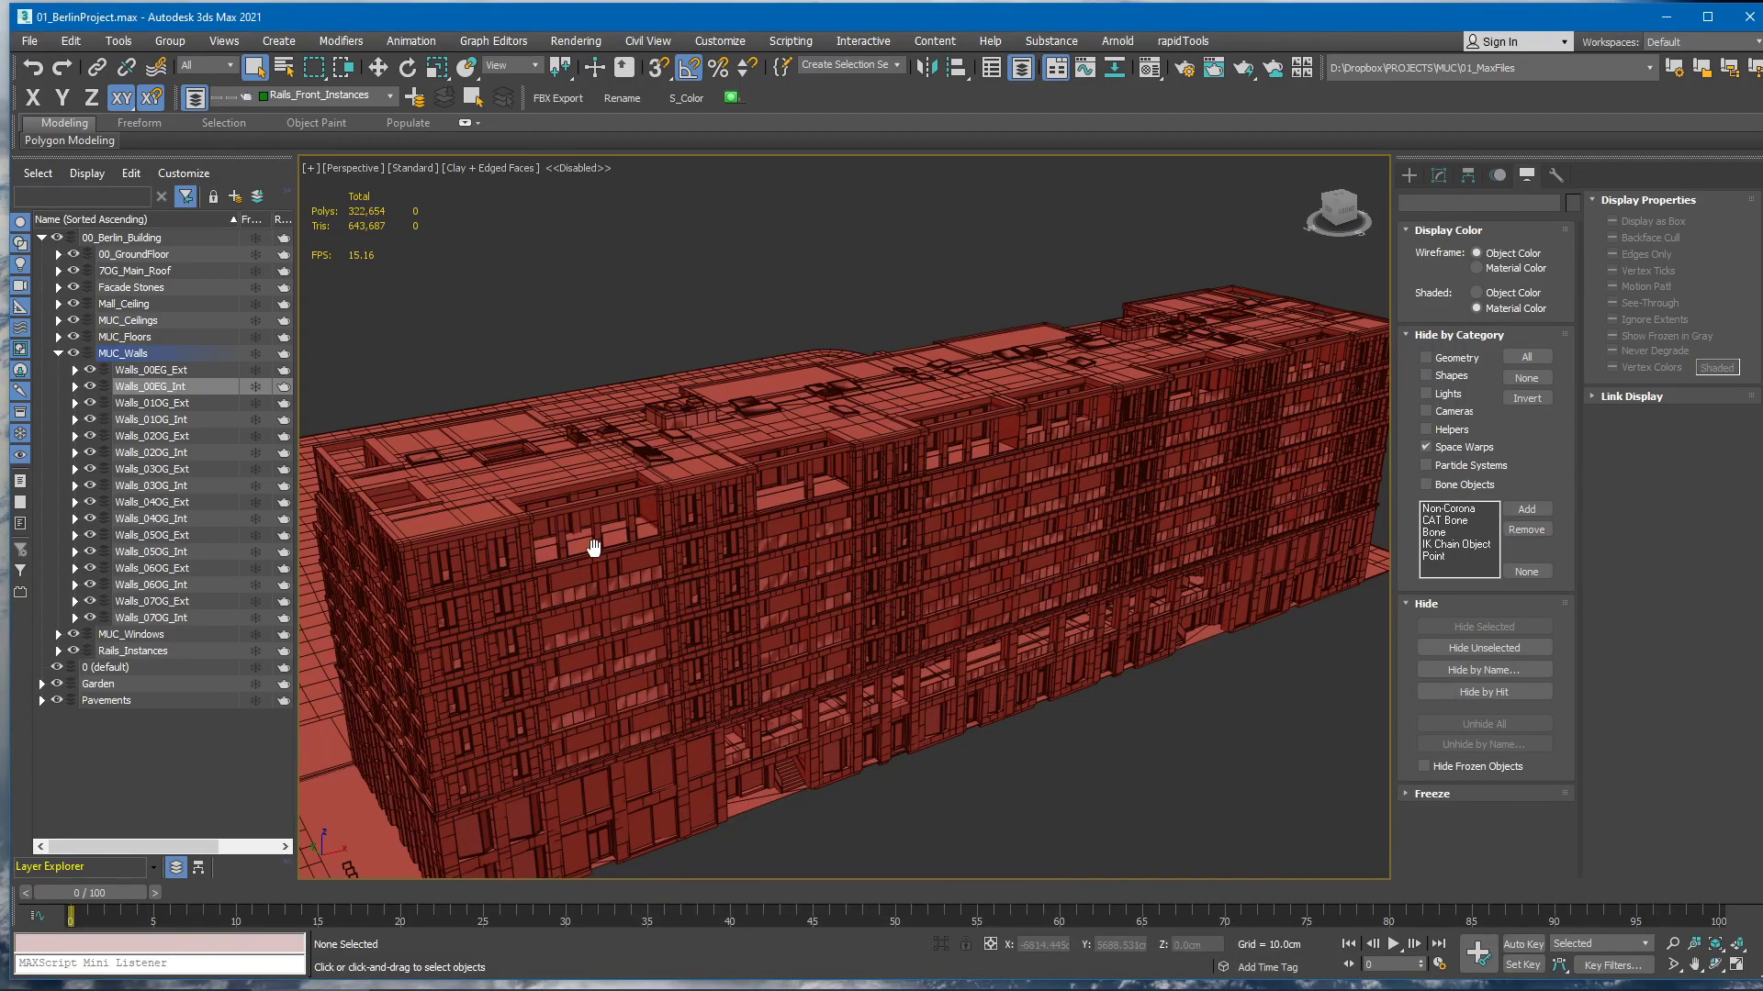
pyautogui.moveTo(594, 548); pyautogui.dragTo(569, 540, button='middle')
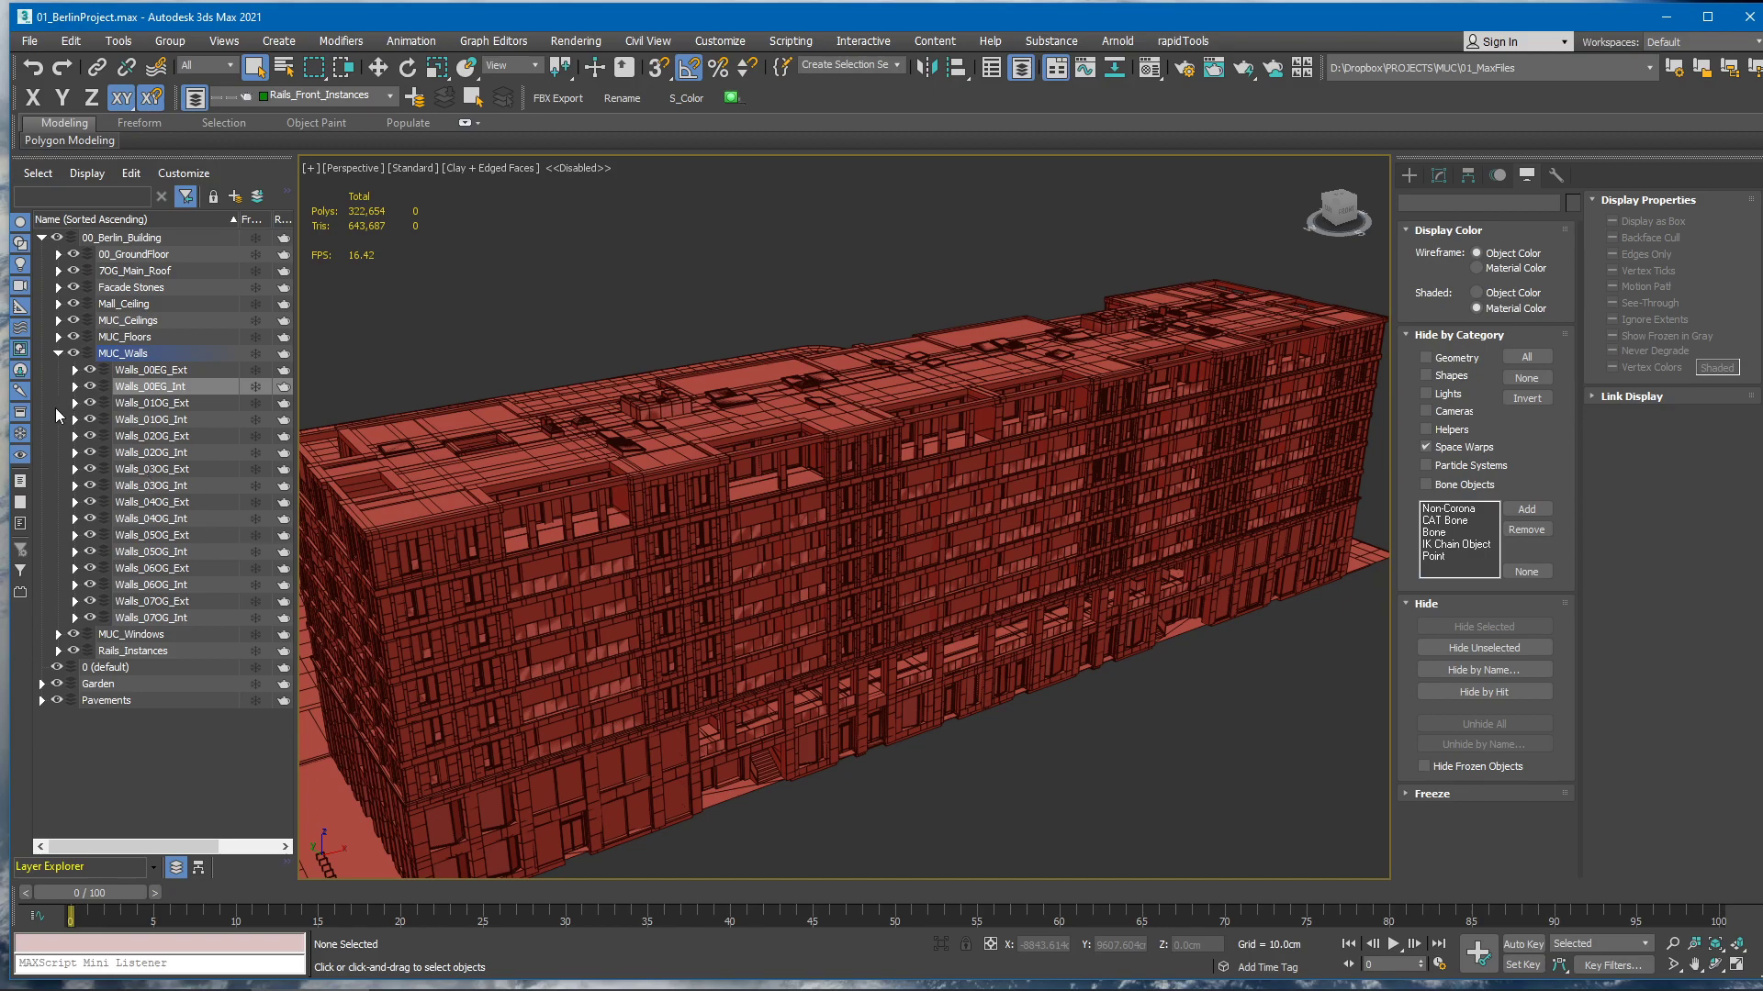
# Select all objects in the MUC_Walls layer and isolate them to inspect the building's wall structure
pyautogui.doubleClick(149, 357)
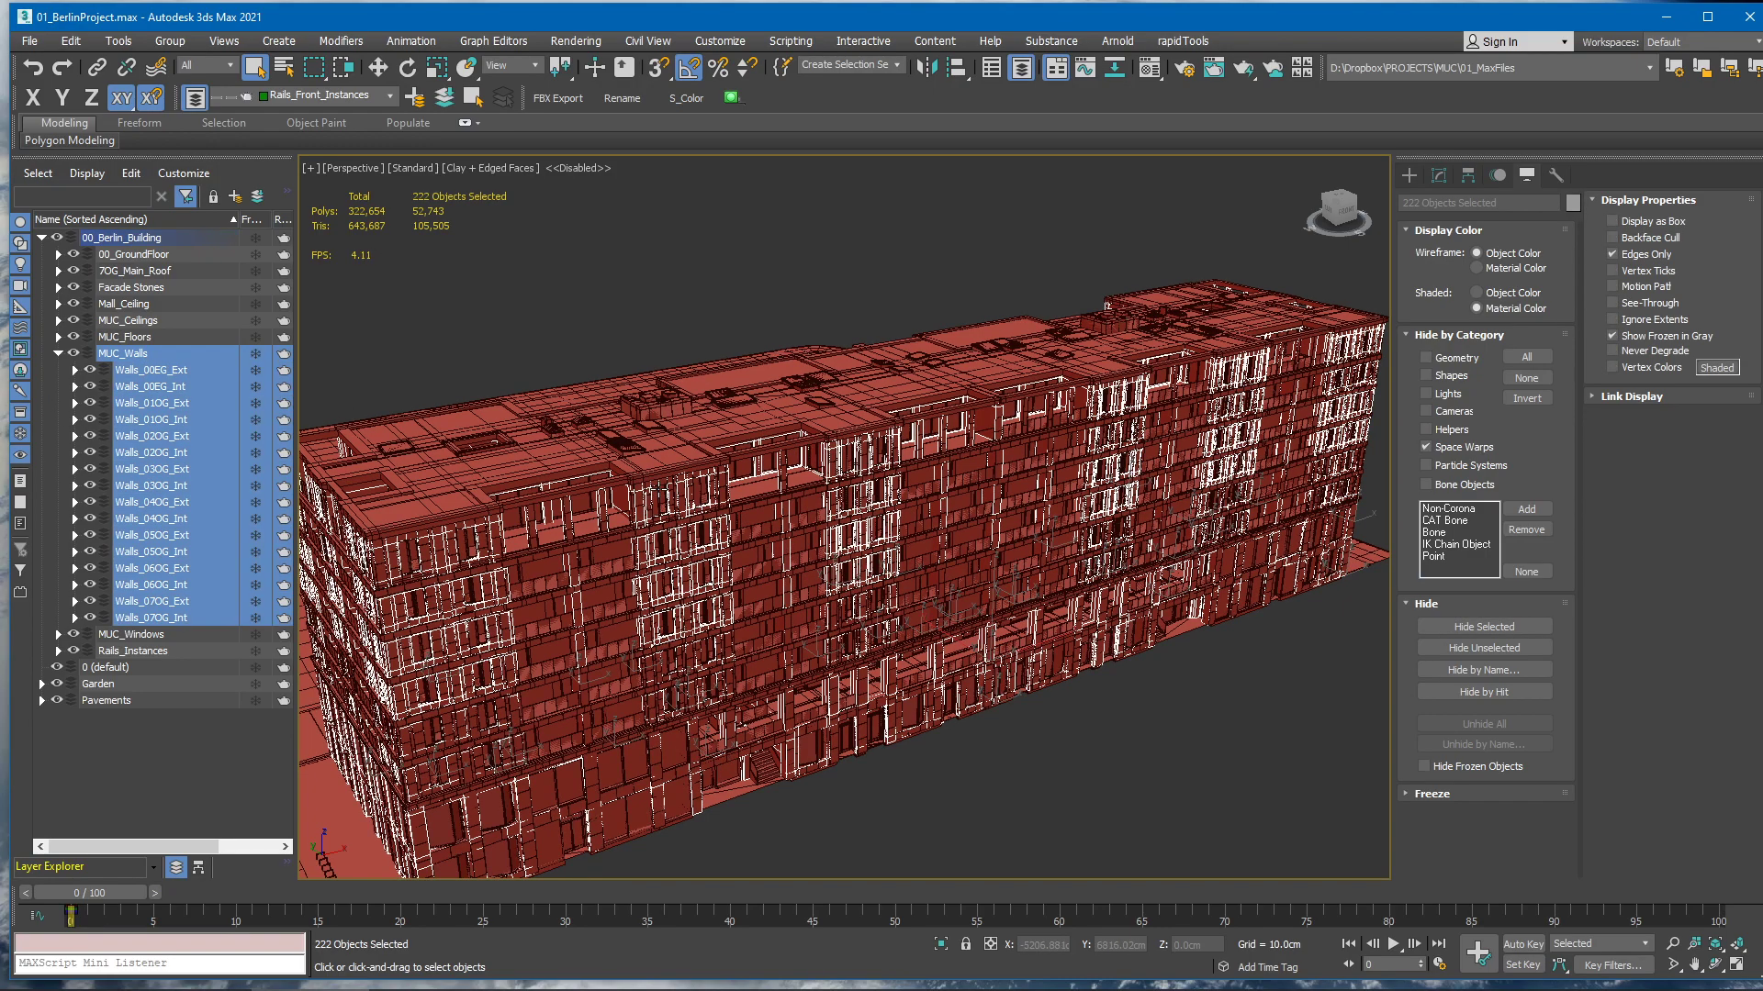
pyautogui.scroll(-1, 551, 487)
pyautogui.hotkey('alt', 'q')
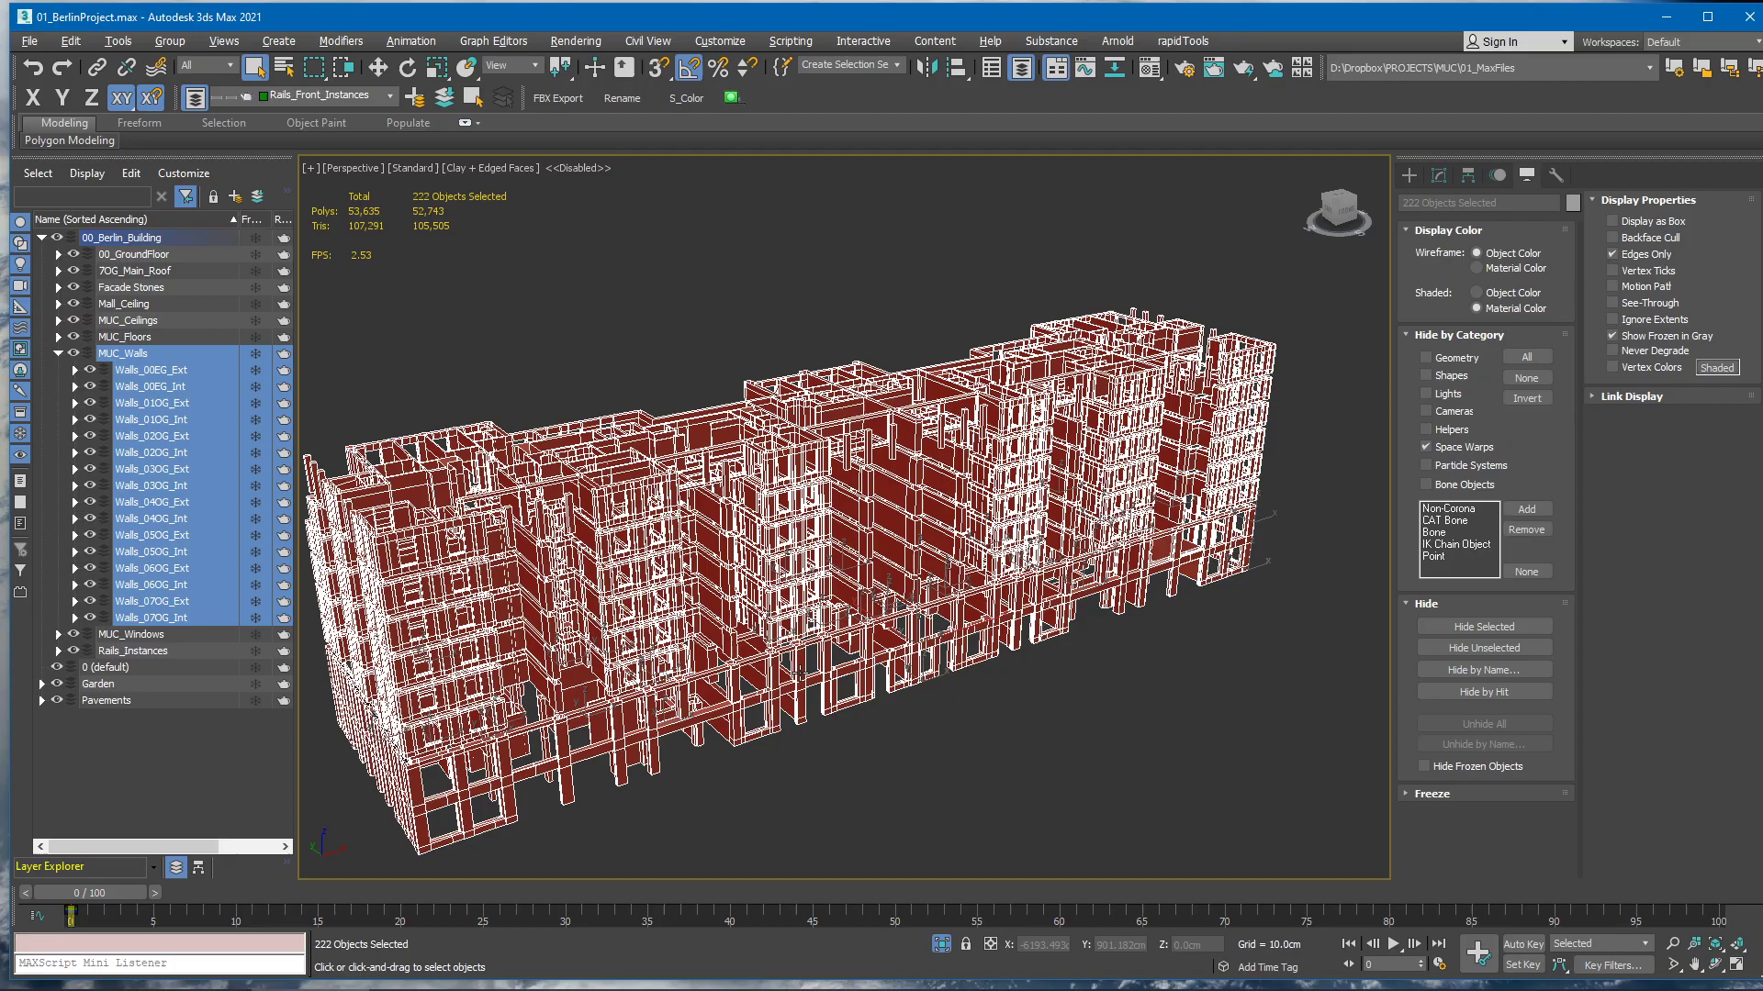
pyautogui.keyDown('alt'); pyautogui.moveTo(849, 523); pyautogui.dragTo(858, 582, button='middle'); pyautogui.keyUp('alt')
pyautogui.keyDown('alt'); pyautogui.moveTo(941, 731); pyautogui.dragTo(850, 715, button='middle'); pyautogui.keyUp('alt')
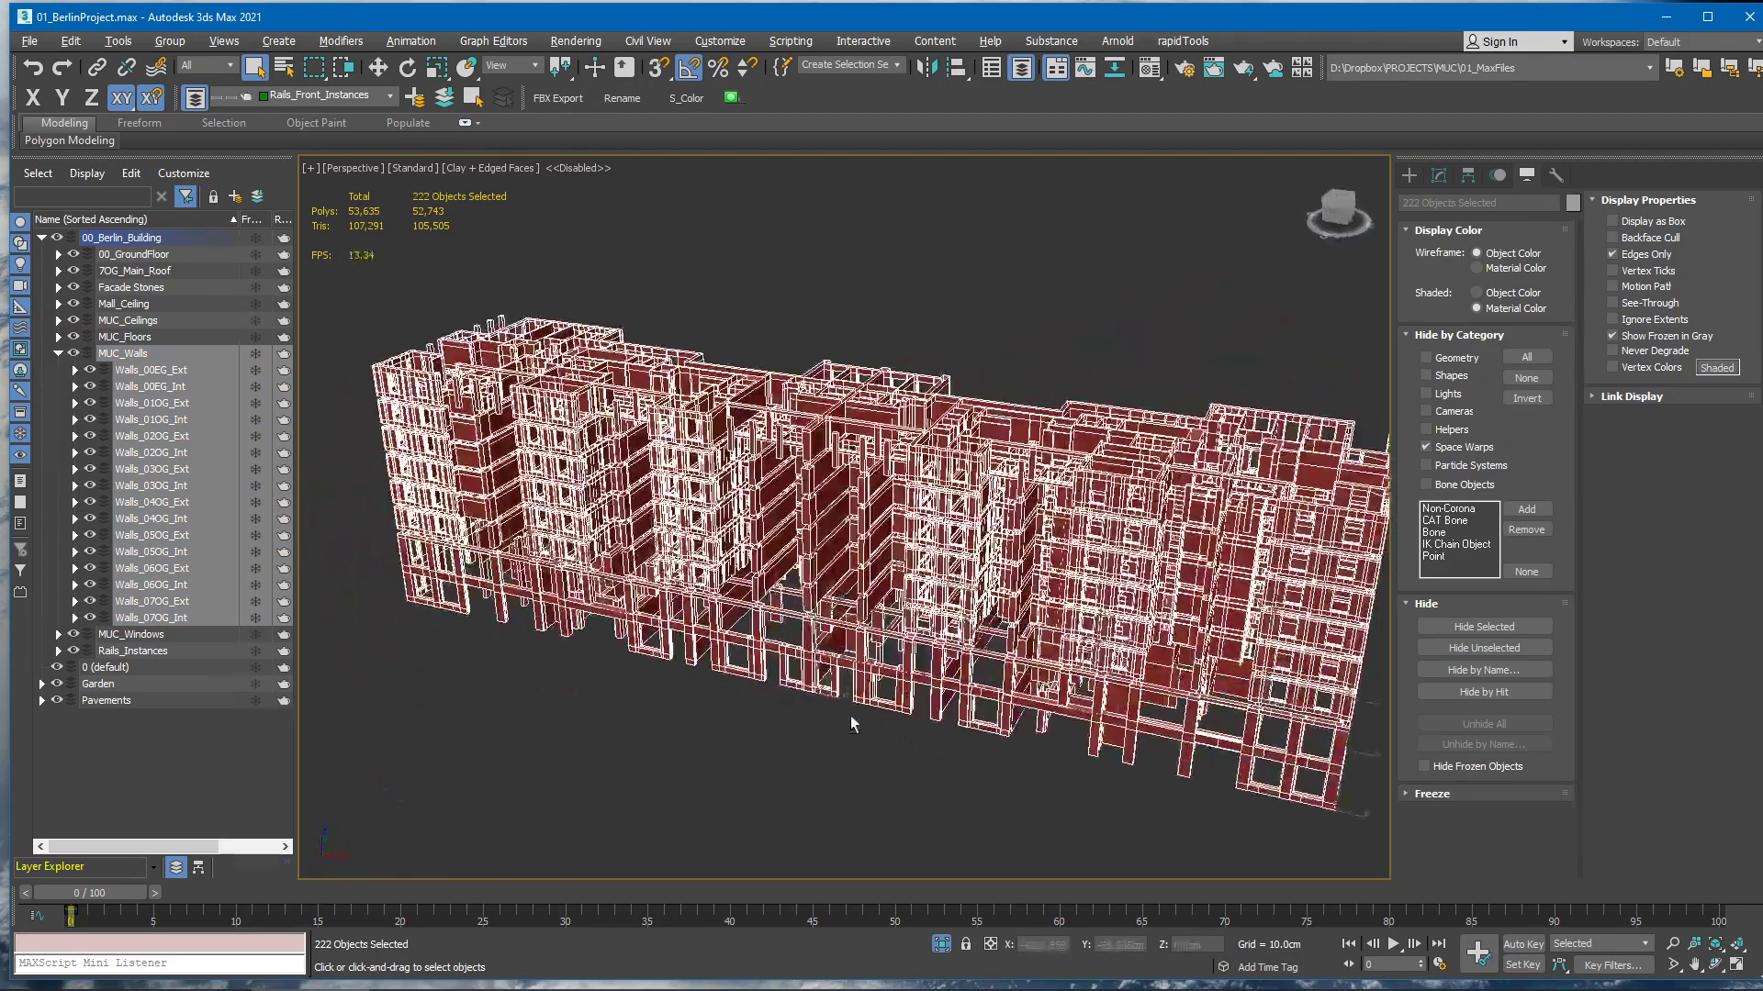
# Clear the selection and select interior wall SM_Wall-4OG-I_06 to inspect how the walls are split
pyautogui.click(724, 769)
pyautogui.keyDown('alt'); pyautogui.moveTo(719, 704); pyautogui.dragTo(722, 673, button='middle'); pyautogui.keyUp('alt')
pyautogui.scroll(3, 733, 671)
pyautogui.scroll(3, 737, 740)
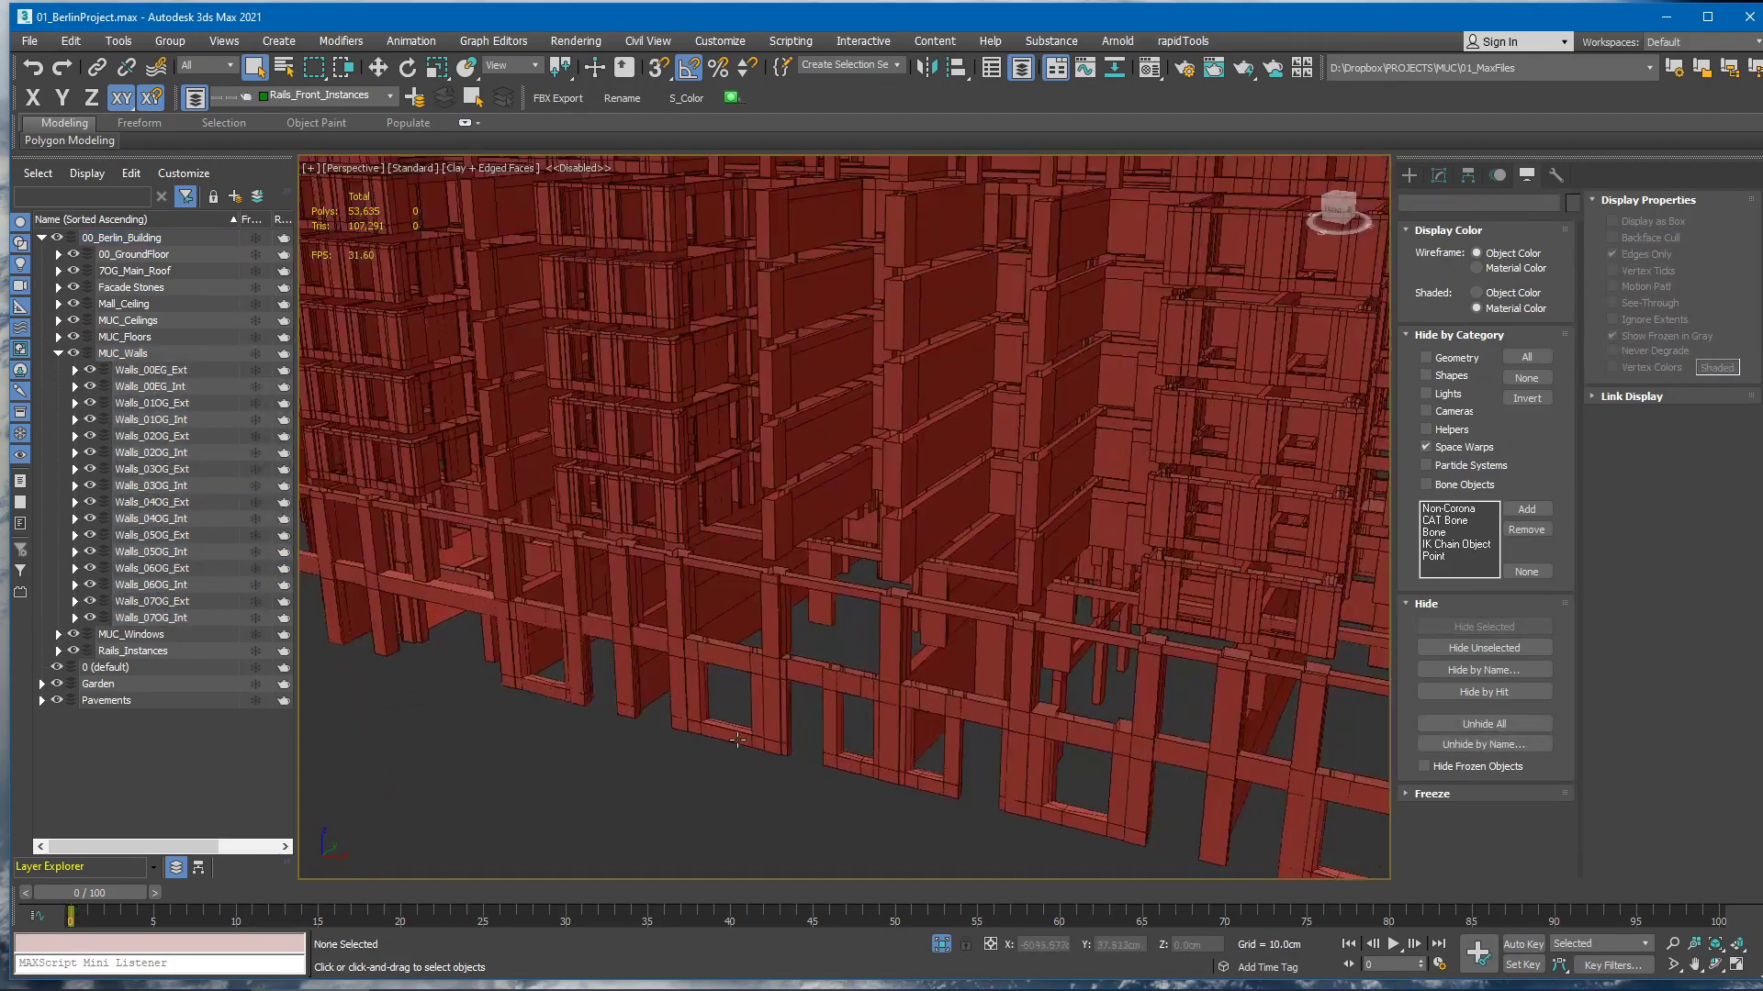
pyautogui.click(808, 353)
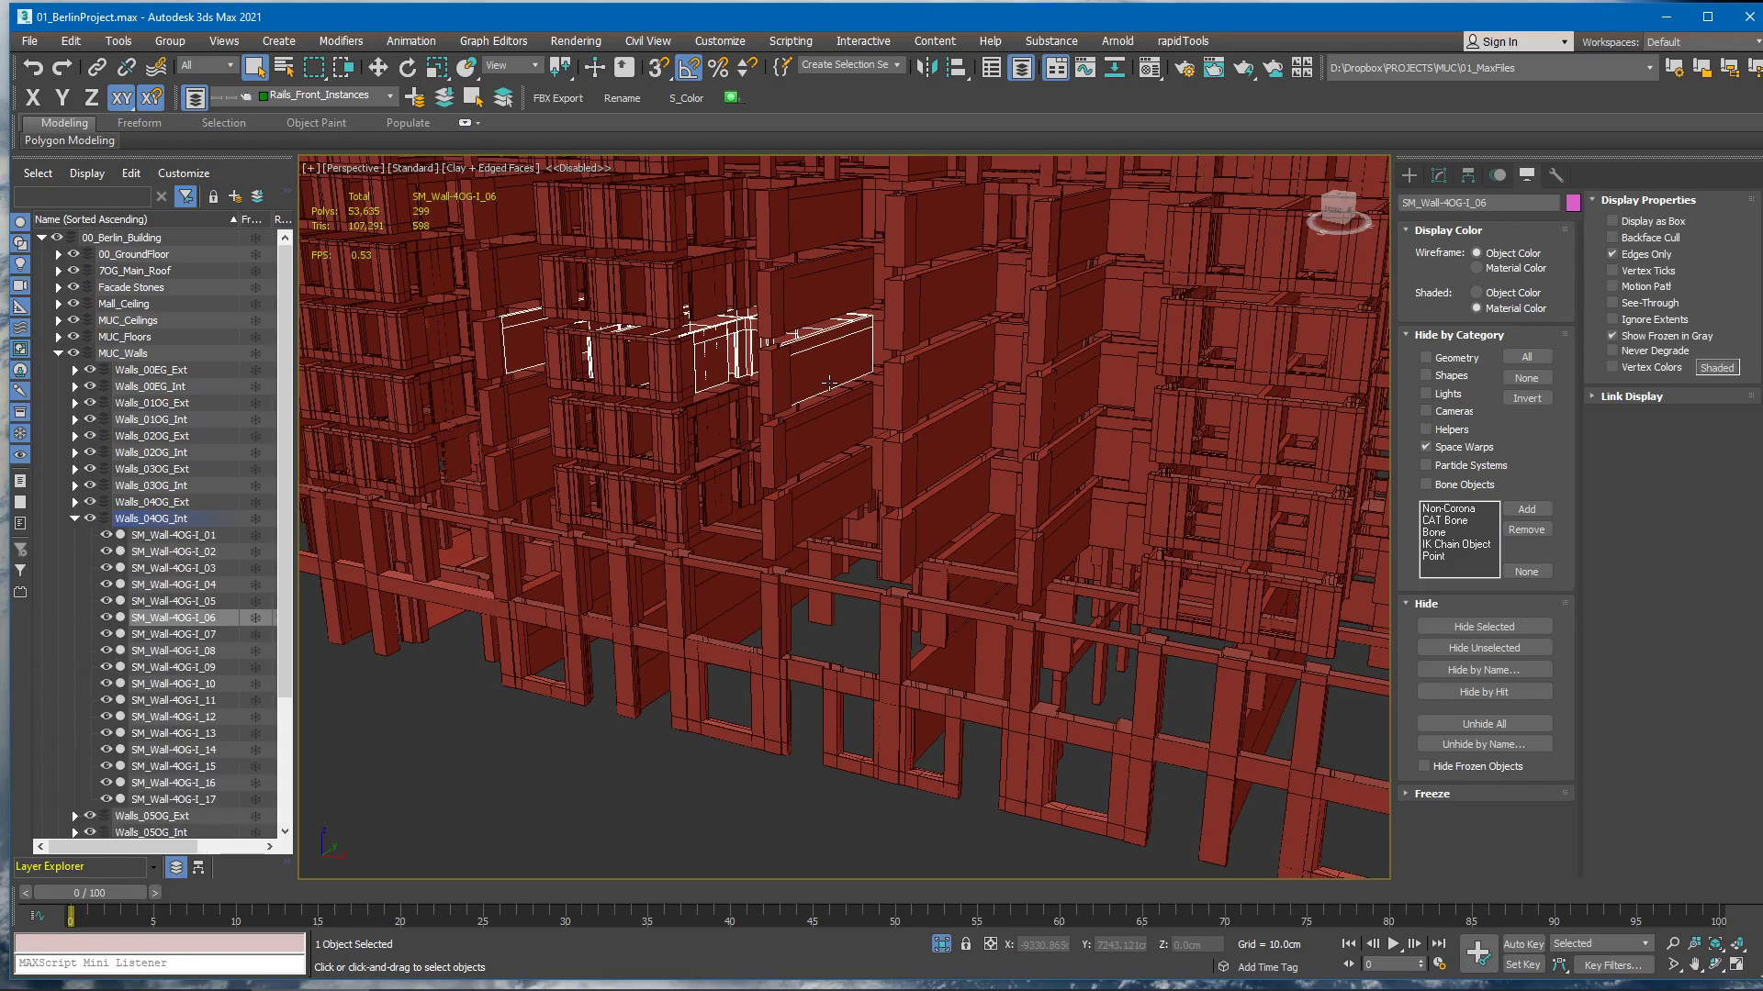
pyautogui.moveTo(488, 468); pyautogui.dragTo(479, 512, button='middle')
pyautogui.keyDown('alt'); pyautogui.moveTo(665, 529); pyautogui.dragTo(766, 482, button='middle'); pyautogui.keyUp('alt')
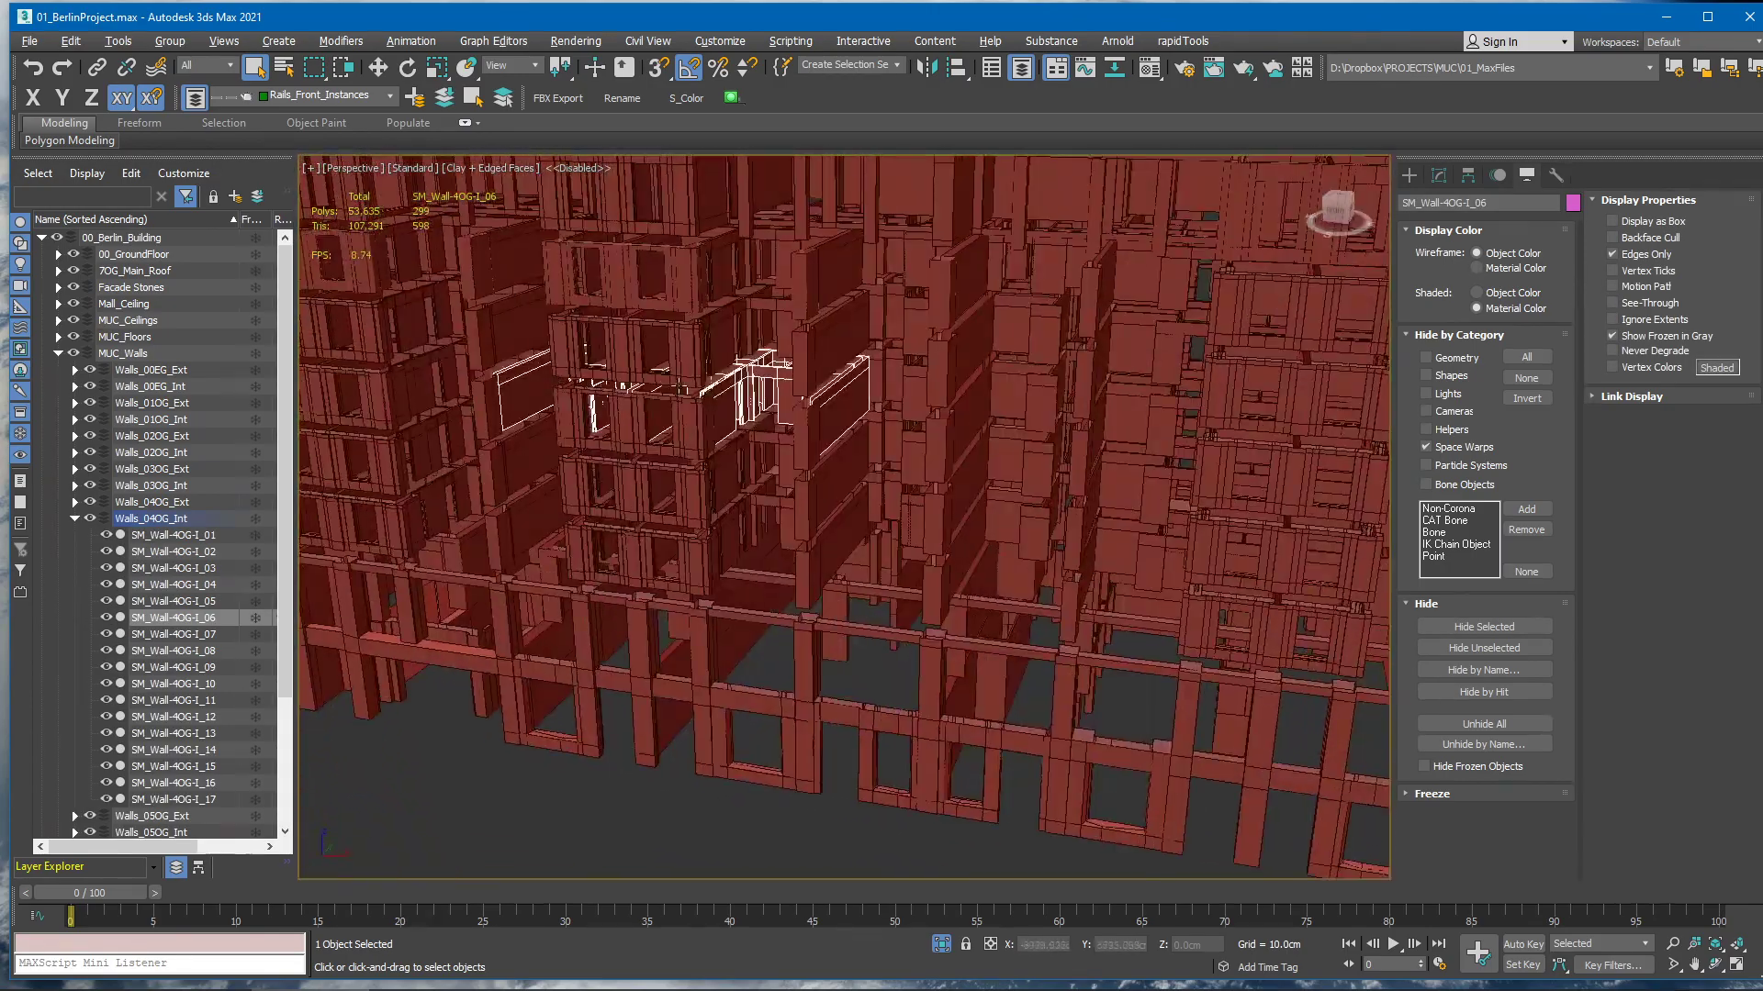
# Inspect exterior wall SM_Wall-4OG-E_03, clear the selection and end the isolation of the walls
pyautogui.click(75, 519)
pyautogui.click(76, 535)
pyautogui.click(713, 420)
pyautogui.keyDown('alt'); pyautogui.moveTo(714, 420); pyautogui.dragTo(955, 562, button='middle'); pyautogui.keyUp('alt')
pyautogui.scroll(3, 718, 467)
pyautogui.hotkey('ctrl', 'd')
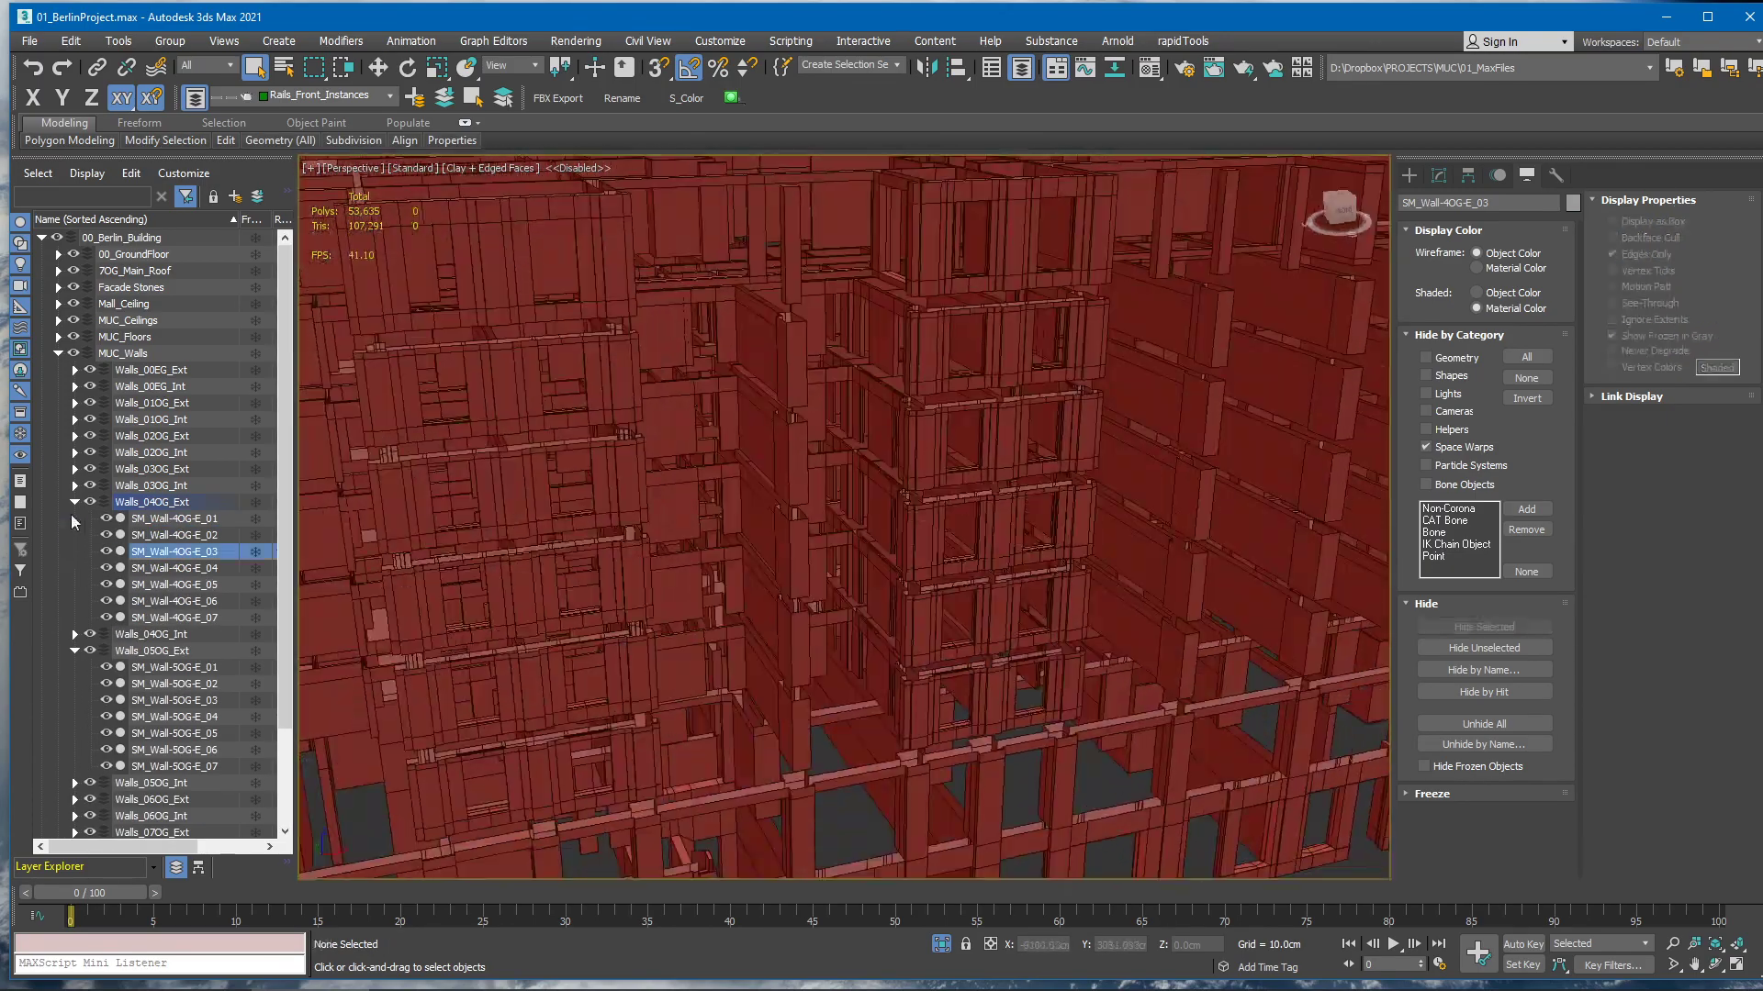
pyautogui.click(941, 943)
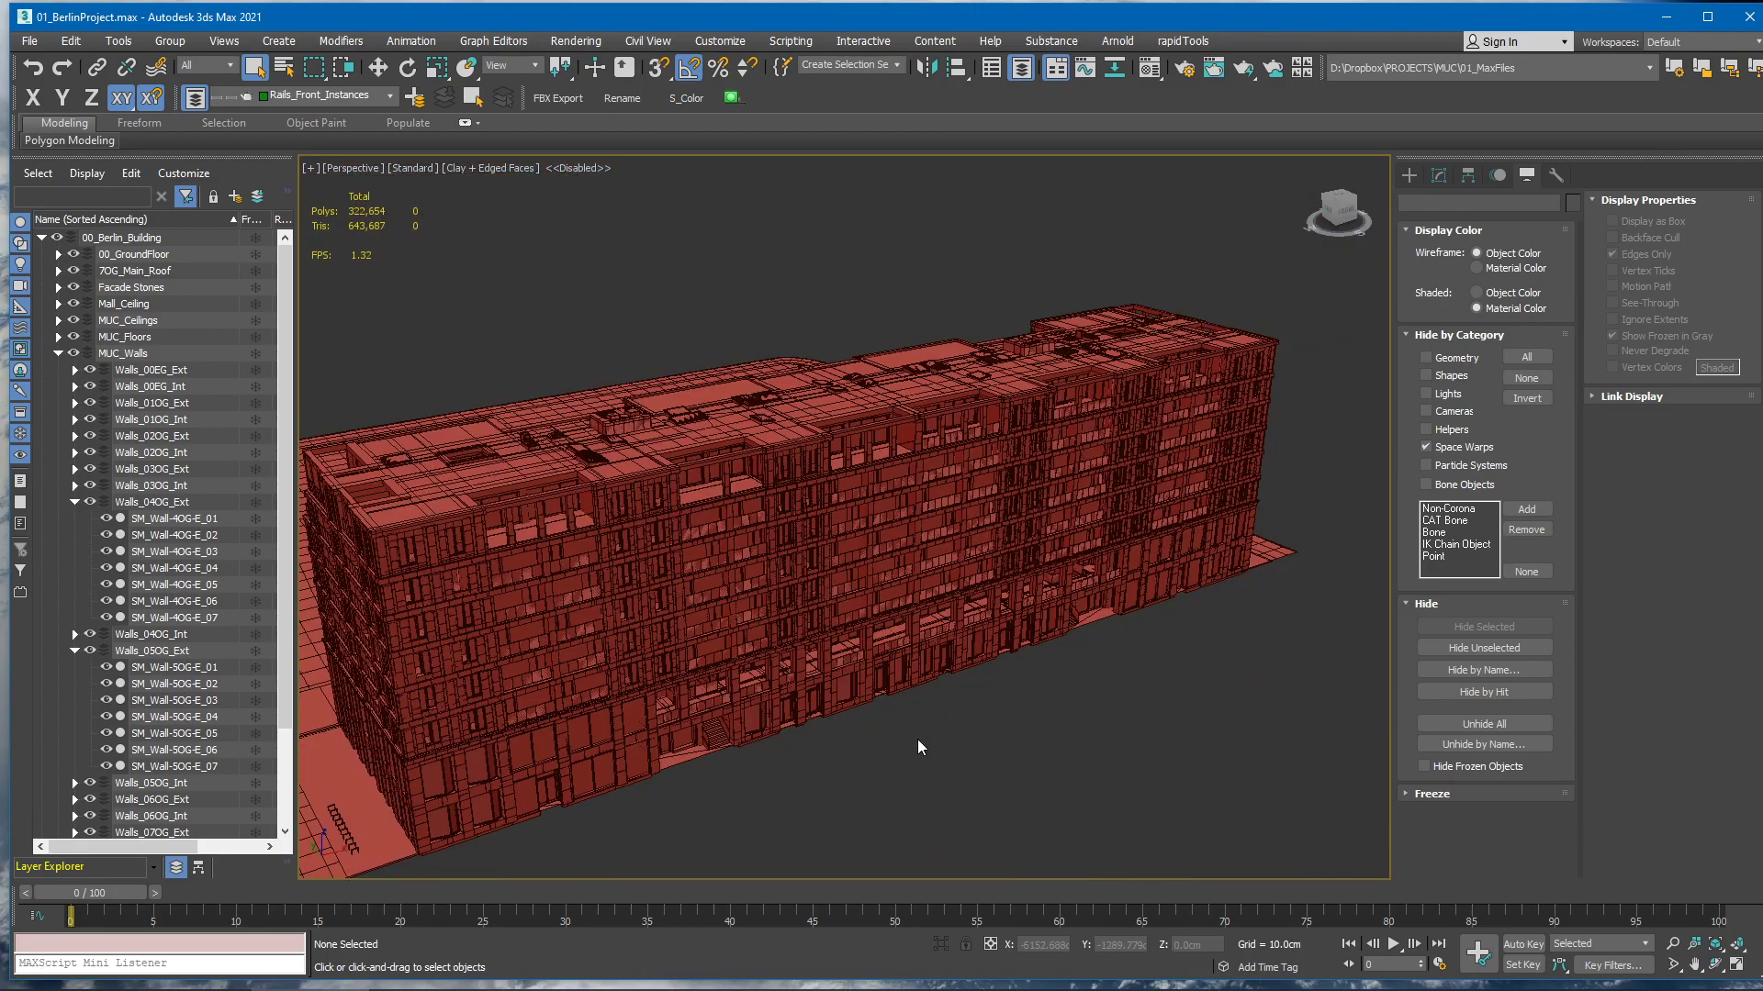
# Select the front facade stones object SM_F-E_Front-25 and isolate it in the viewport
pyautogui.click(806, 531)
pyautogui.press('z')
pyautogui.scroll(6, 863, 580)
pyautogui.keyDown('alt'); pyautogui.moveTo(945, 543); pyautogui.dragTo(1112, 689, button='middle'); pyautogui.keyUp('alt')
pyautogui.click(851, 599)
pyautogui.press('z')
pyautogui.hotkey('alt', 'q')
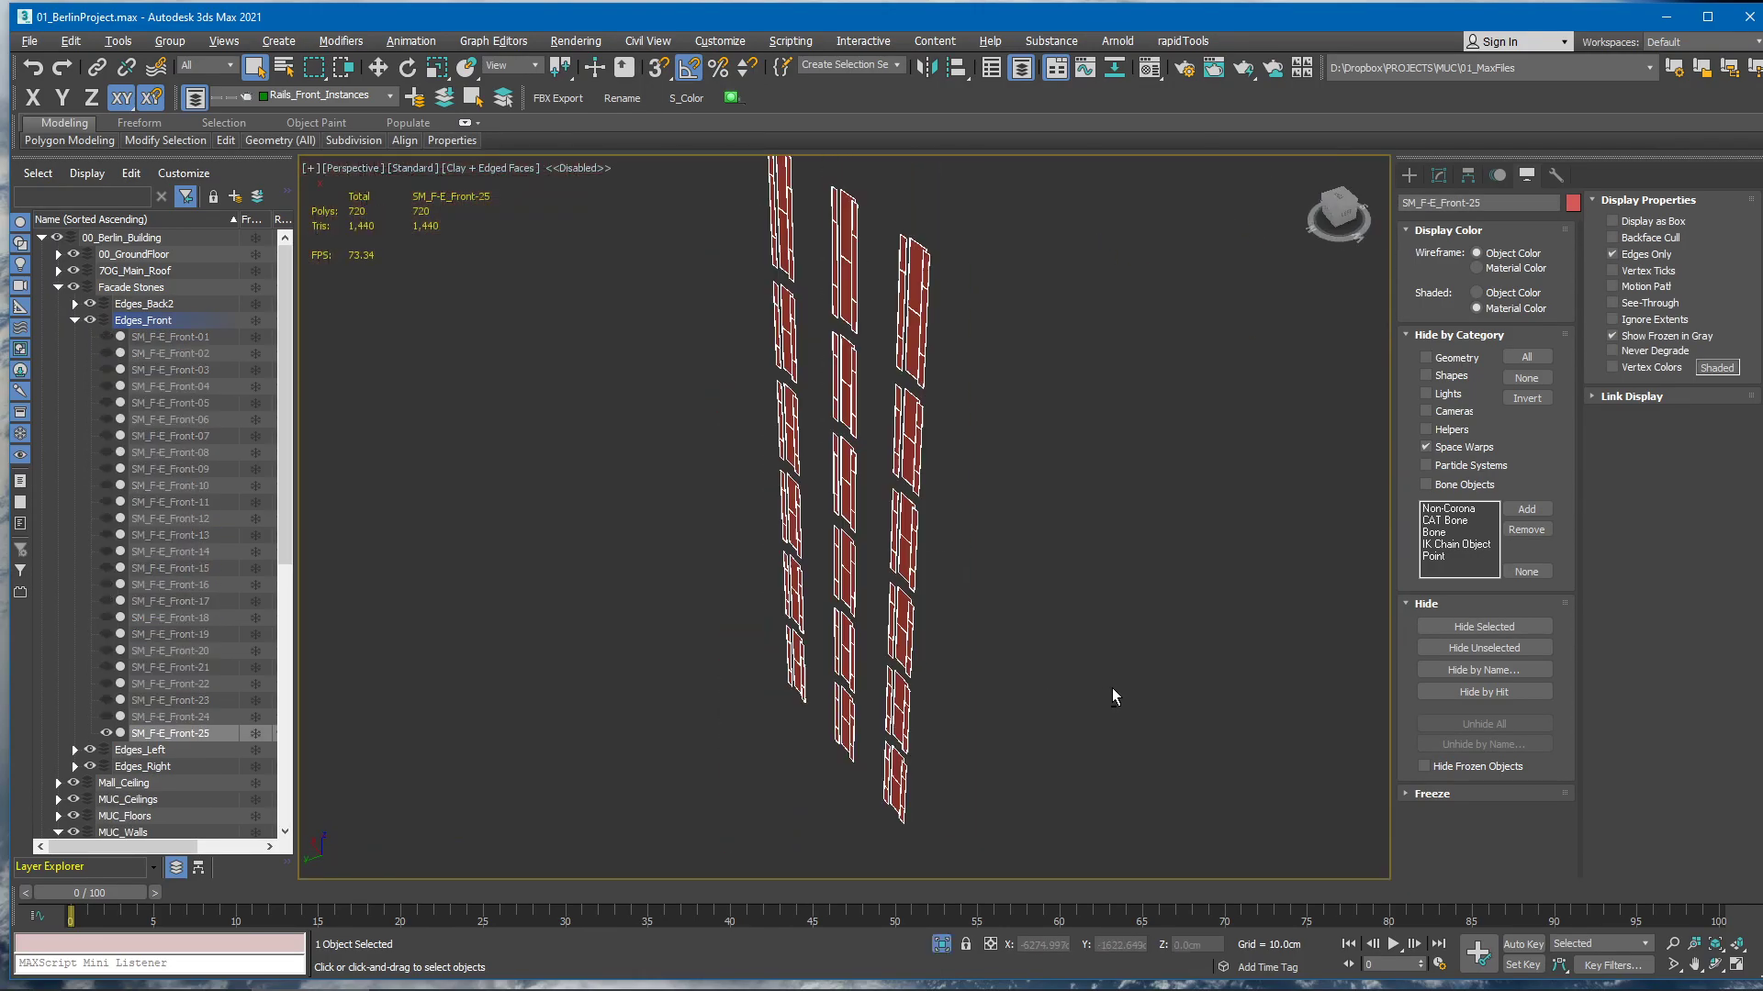
# Examine a single stone of the isolated facade object by selecting its face at polygon level, and undo the last selection change
pyautogui.scroll(6, 901, 340)
pyautogui.keyDown('alt'); pyautogui.moveTo(900, 341); pyautogui.dragTo(743, 367, button='middle'); pyautogui.keyUp('alt')
pyautogui.press('z')
pyautogui.press('5')
pyautogui.press('4')
pyautogui.click(955, 213)
pyautogui.press('z')
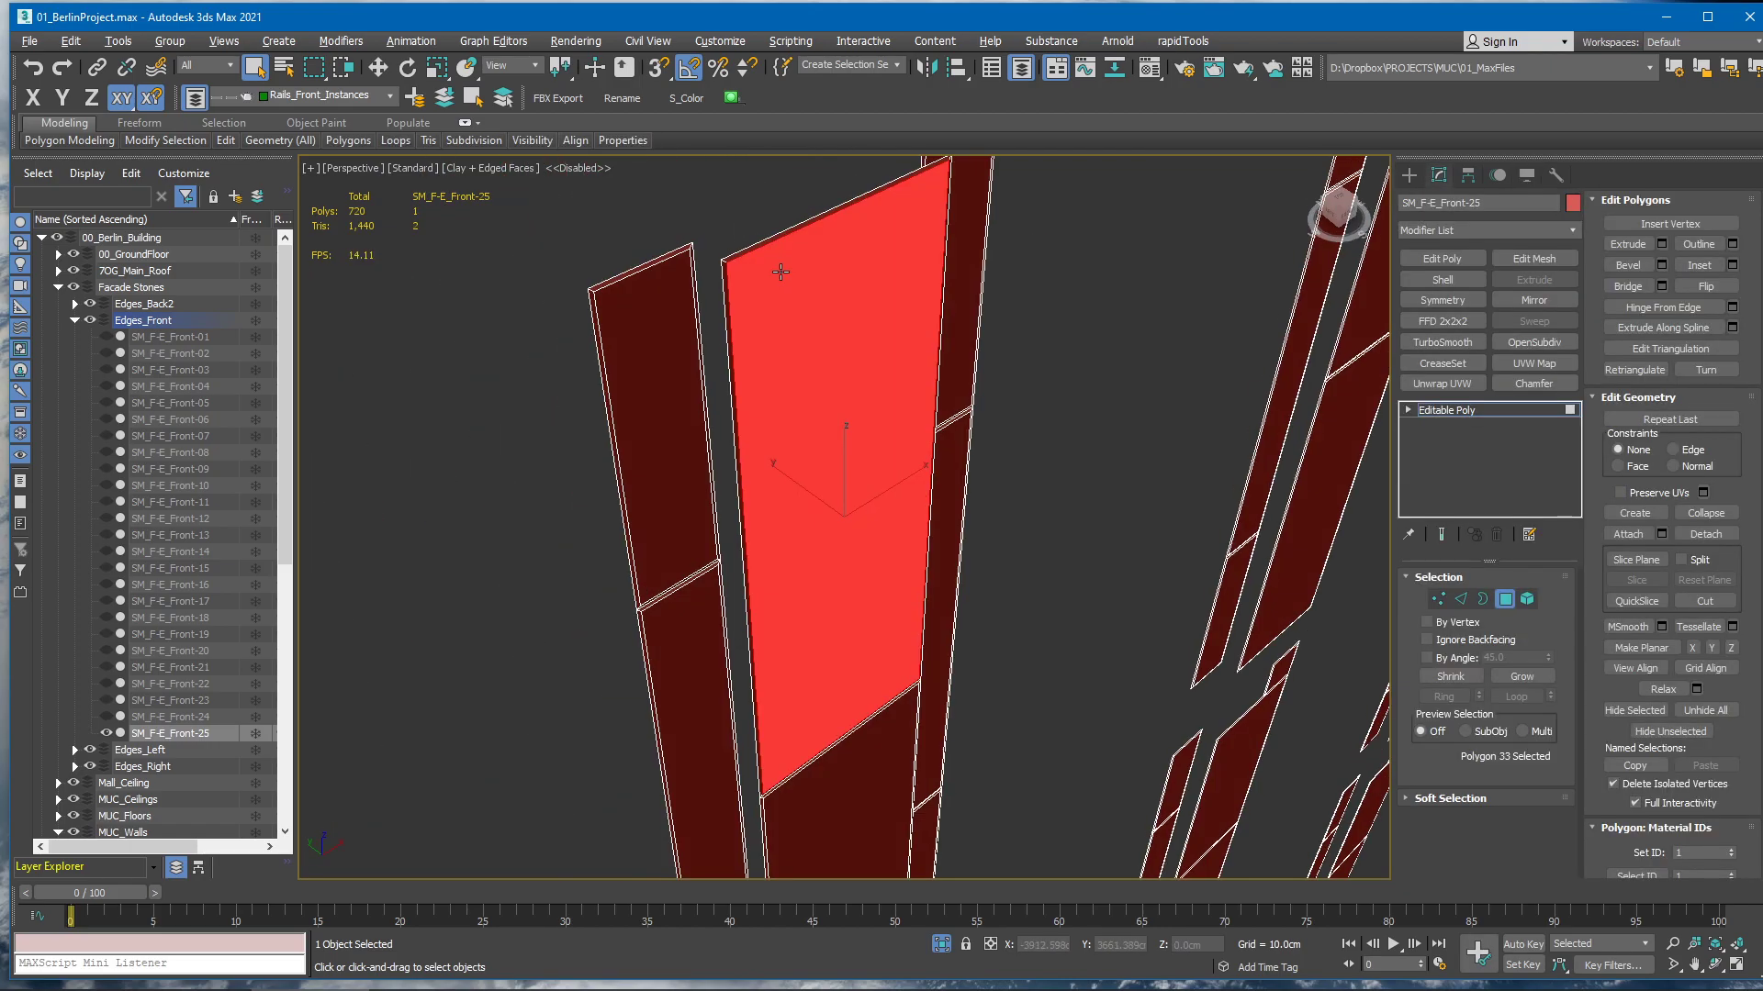
pyautogui.click(751, 185)
pyautogui.hotkey('ctrl', 'z')
pyautogui.keyDown('alt'); pyautogui.moveTo(680, 361); pyautogui.dragTo(927, 367, button='middle'); pyautogui.keyUp('alt')
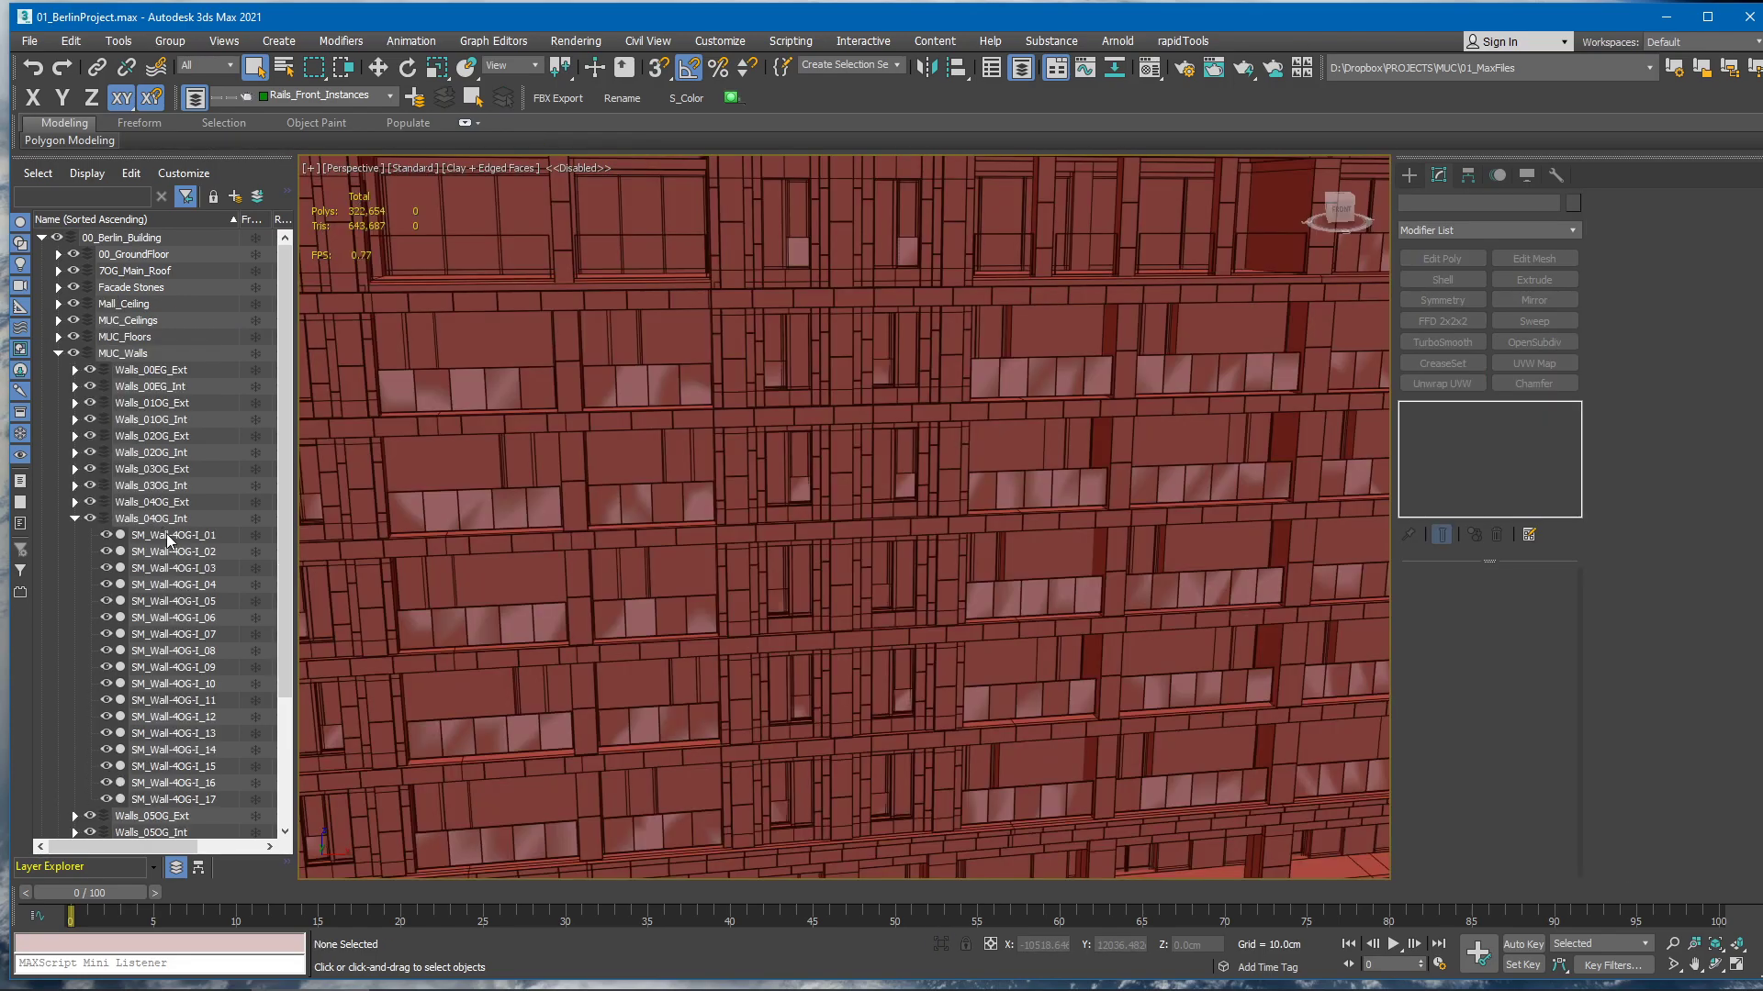
# Isolate interior wall SM_Wall-4OG-I_01, inspect its geometry from another angle, and end the isolation
pyautogui.click(167, 536)
pyautogui.hotkey('alt', 'q')
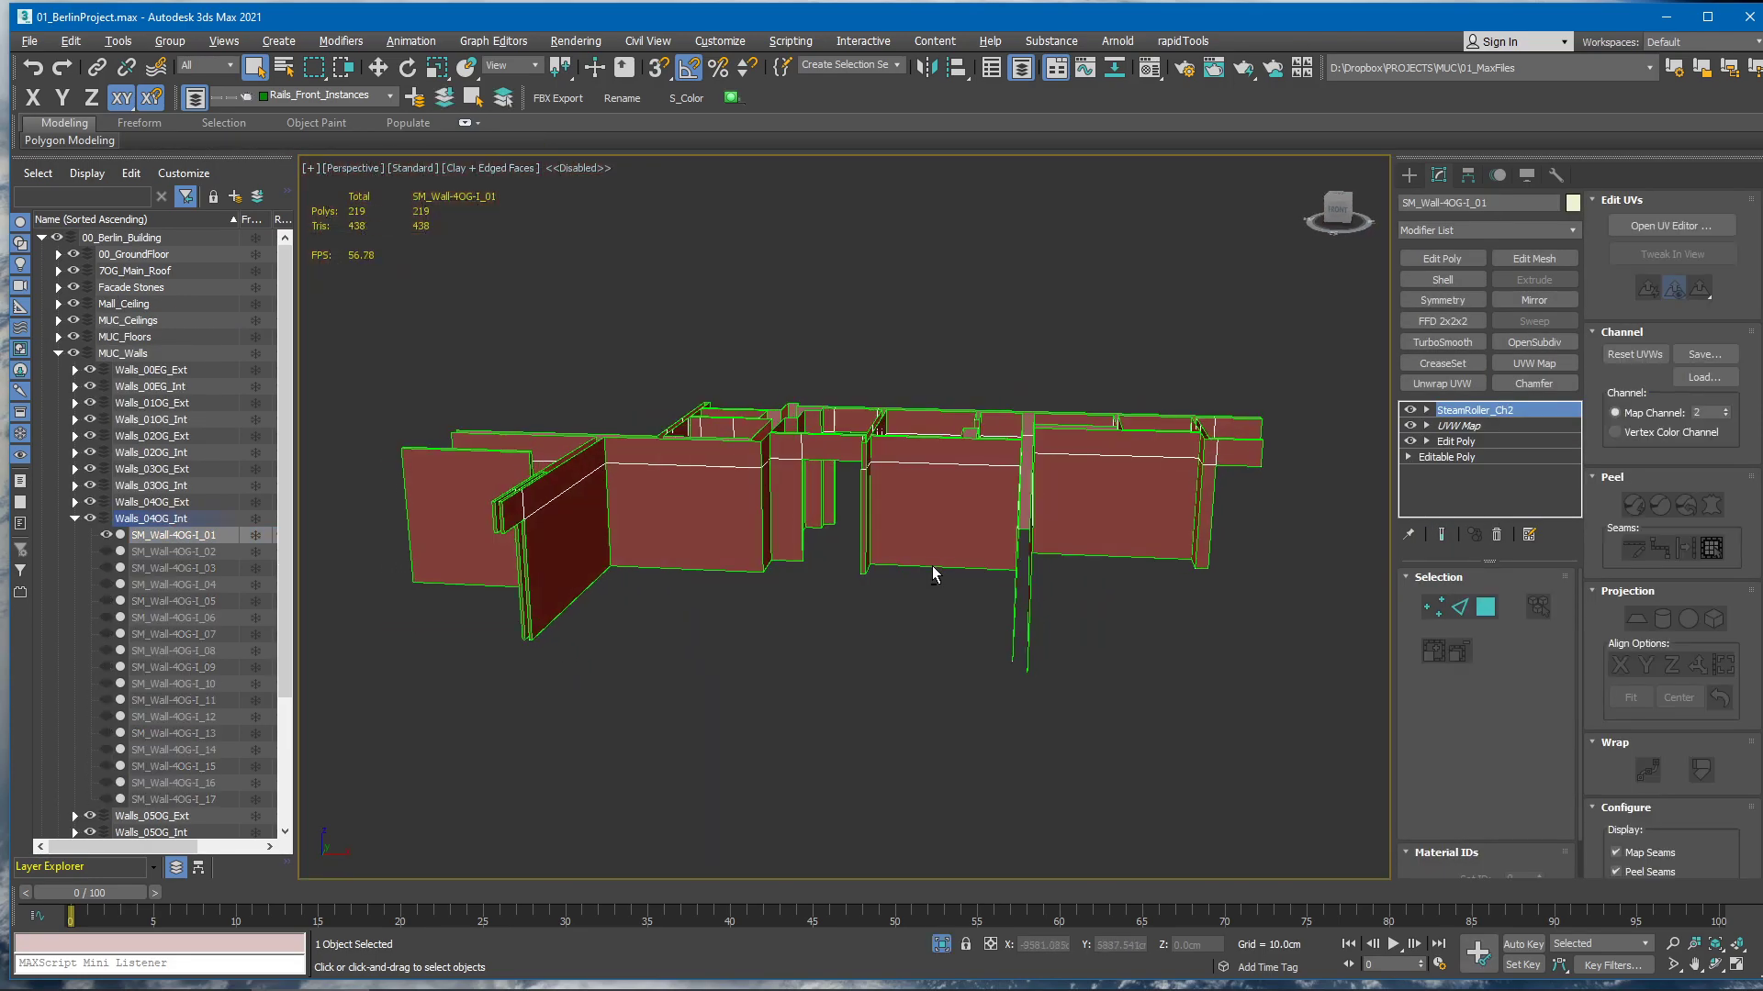
pyautogui.keyDown('alt'); pyautogui.moveTo(907, 578); pyautogui.dragTo(985, 450, button='middle'); pyautogui.keyUp('alt')
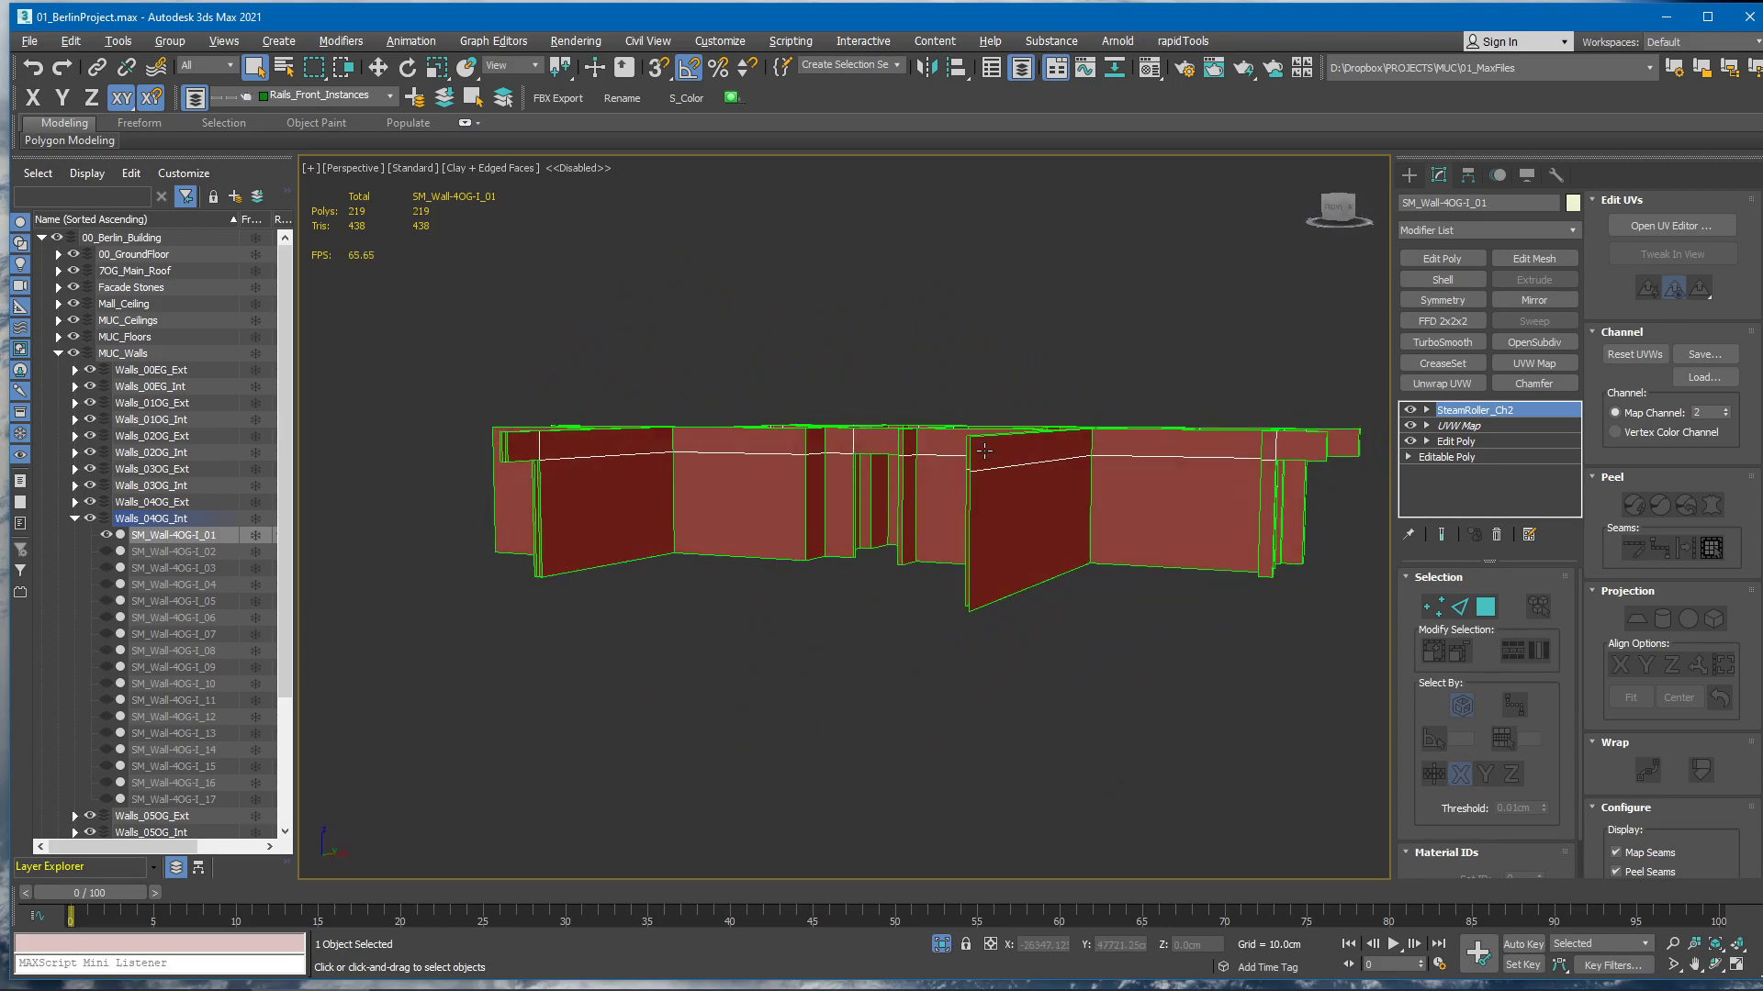
pyautogui.click(941, 946)
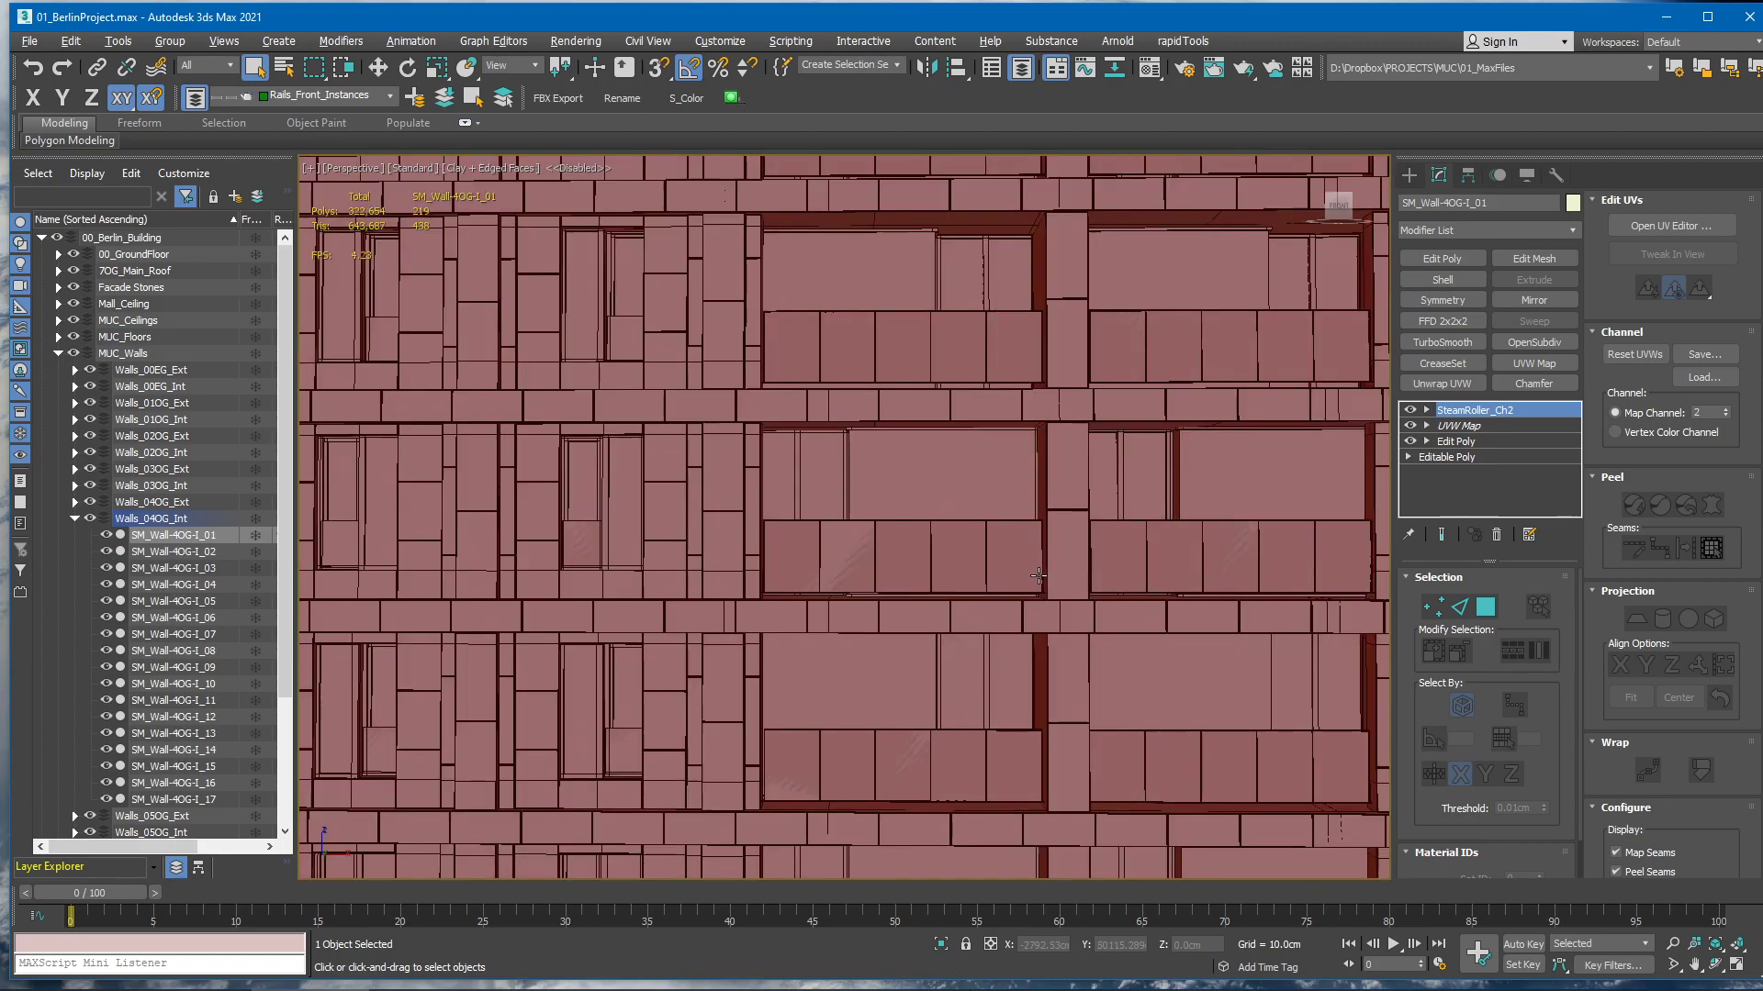
# Select the facade stones object SM_F-E_Front-09 near the building's corner to see which stones it covers
pyautogui.scroll(-5, 1039, 576)
pyautogui.keyDown('alt'); pyautogui.moveTo(1039, 576); pyautogui.dragTo(964, 817, button='middle'); pyautogui.keyUp('alt')
pyautogui.scroll(3, 1172, 624)
pyautogui.scroll(3, 761, 492)
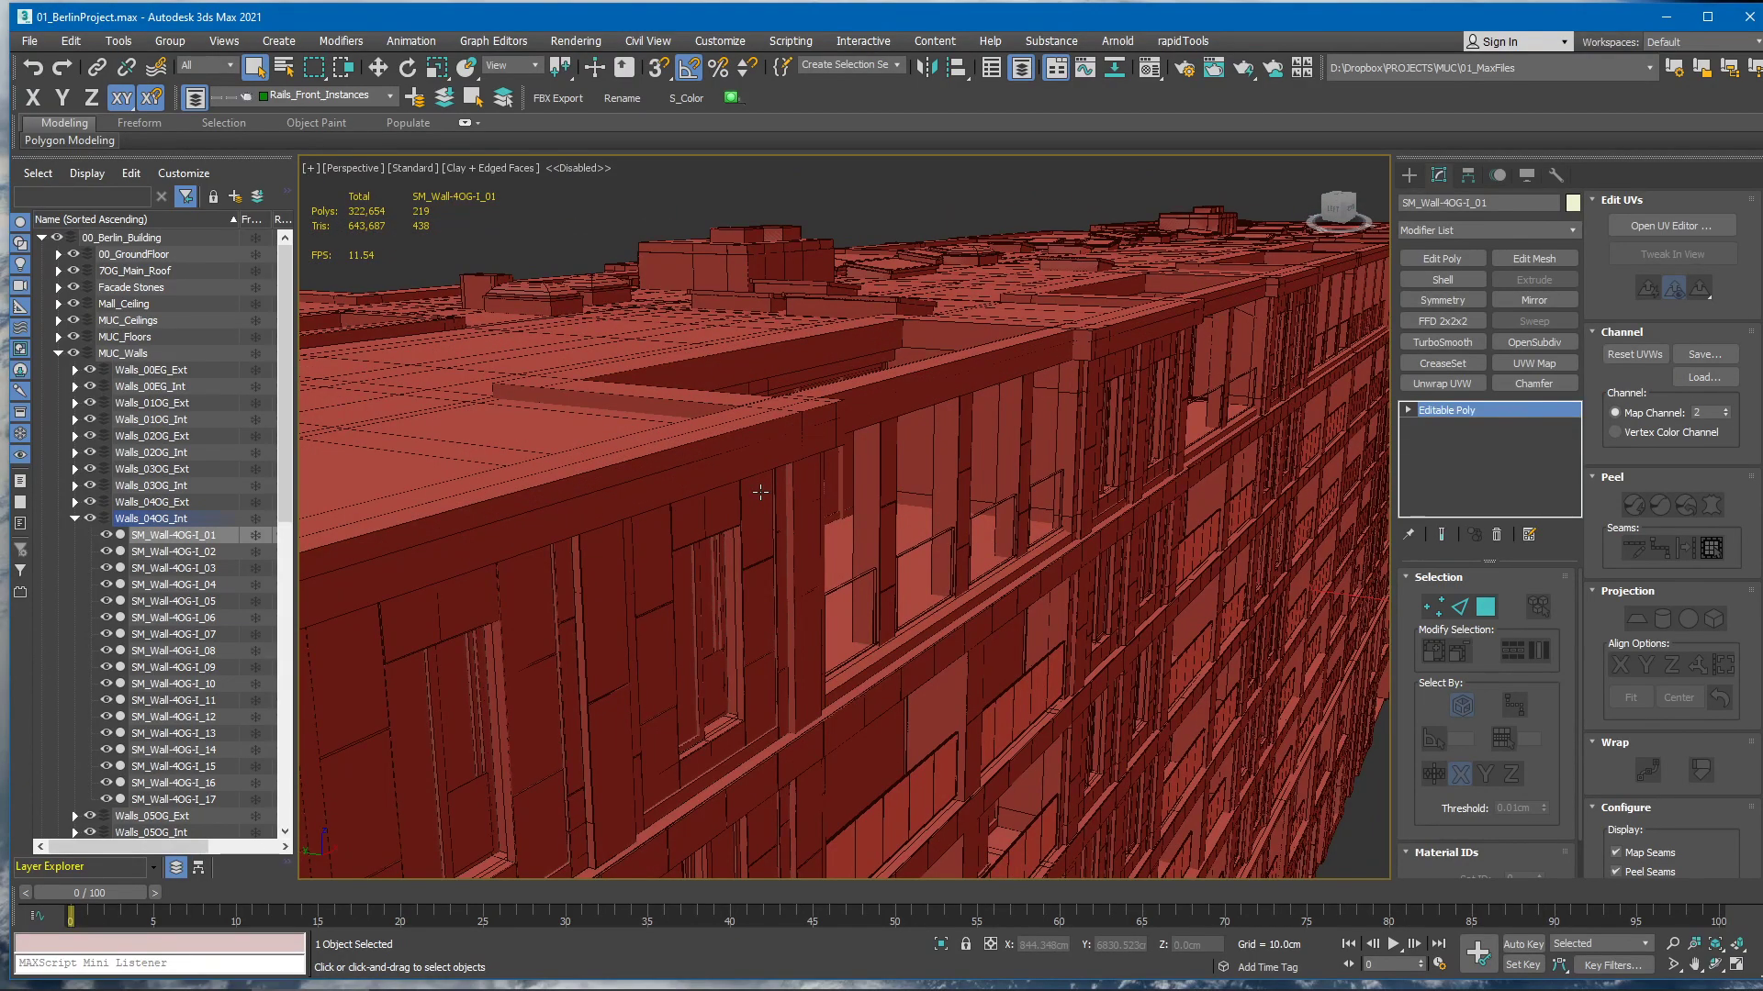
pyautogui.click(760, 493)
pyautogui.keyDown('alt'); pyautogui.moveTo(760, 492); pyautogui.dragTo(762, 560, button='middle'); pyautogui.keyUp('alt')
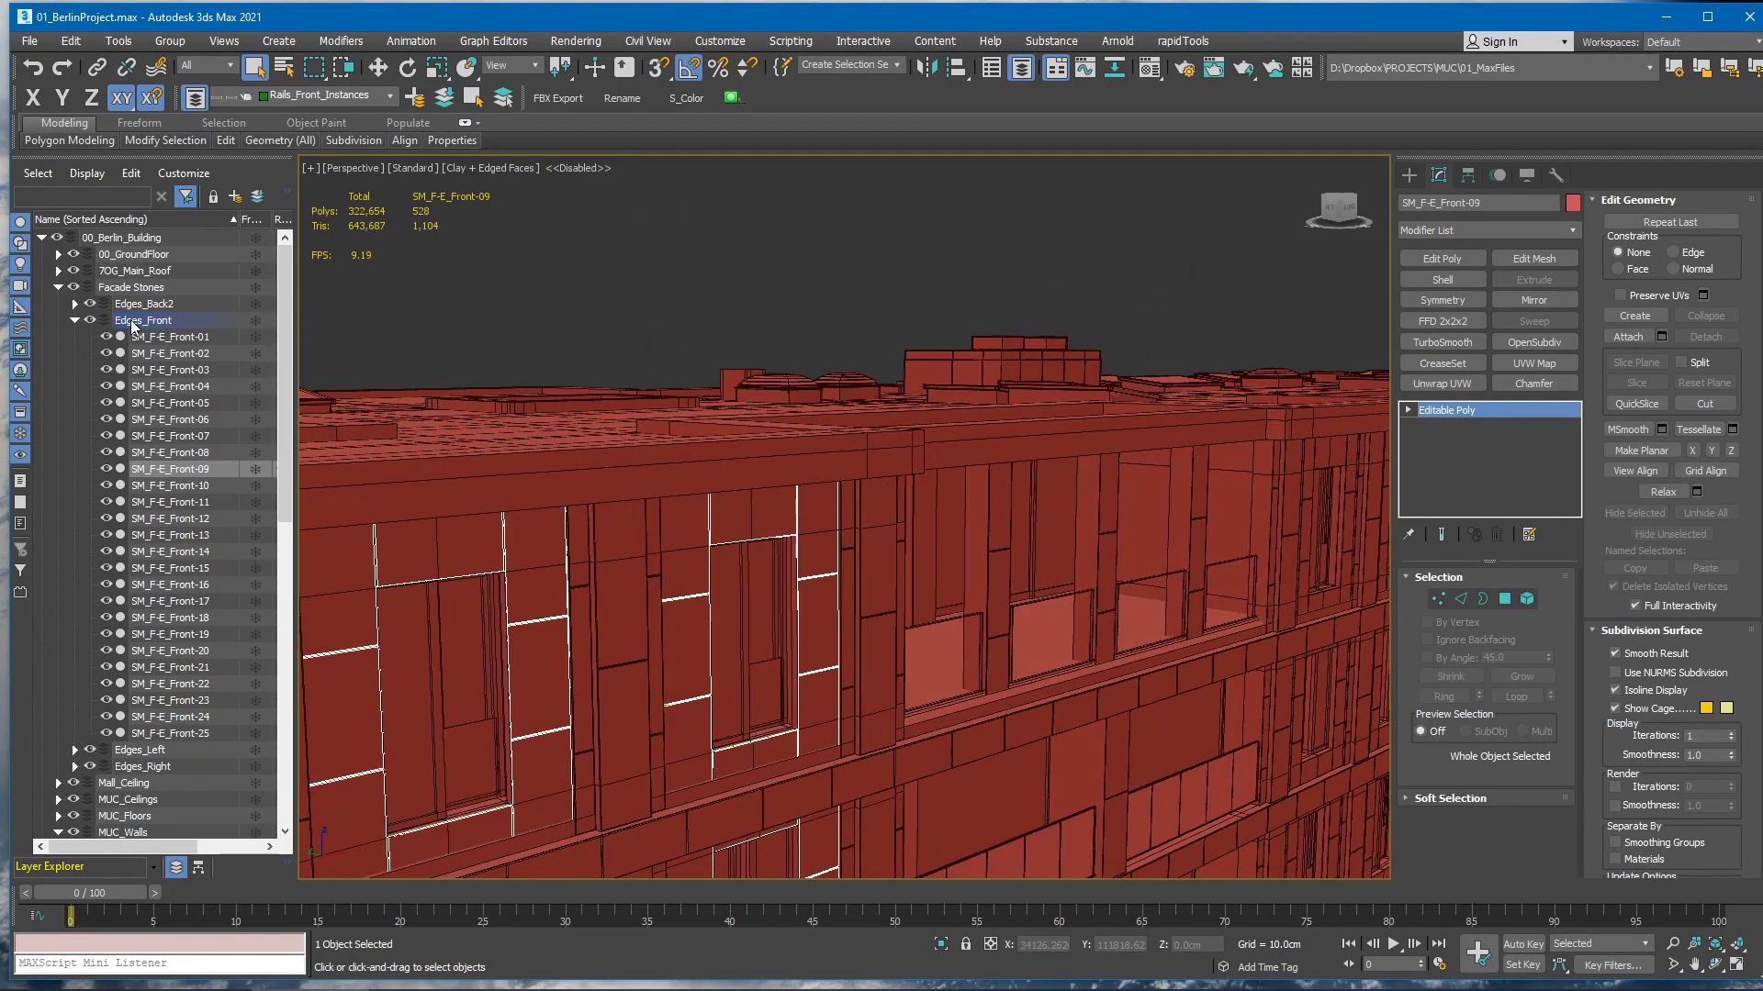
pyautogui.keyDown('alt'); pyautogui.moveTo(894, 591); pyautogui.dragTo(936, 469, button='middle'); pyautogui.keyUp('alt')
pyautogui.scroll(-4, 981, 519)
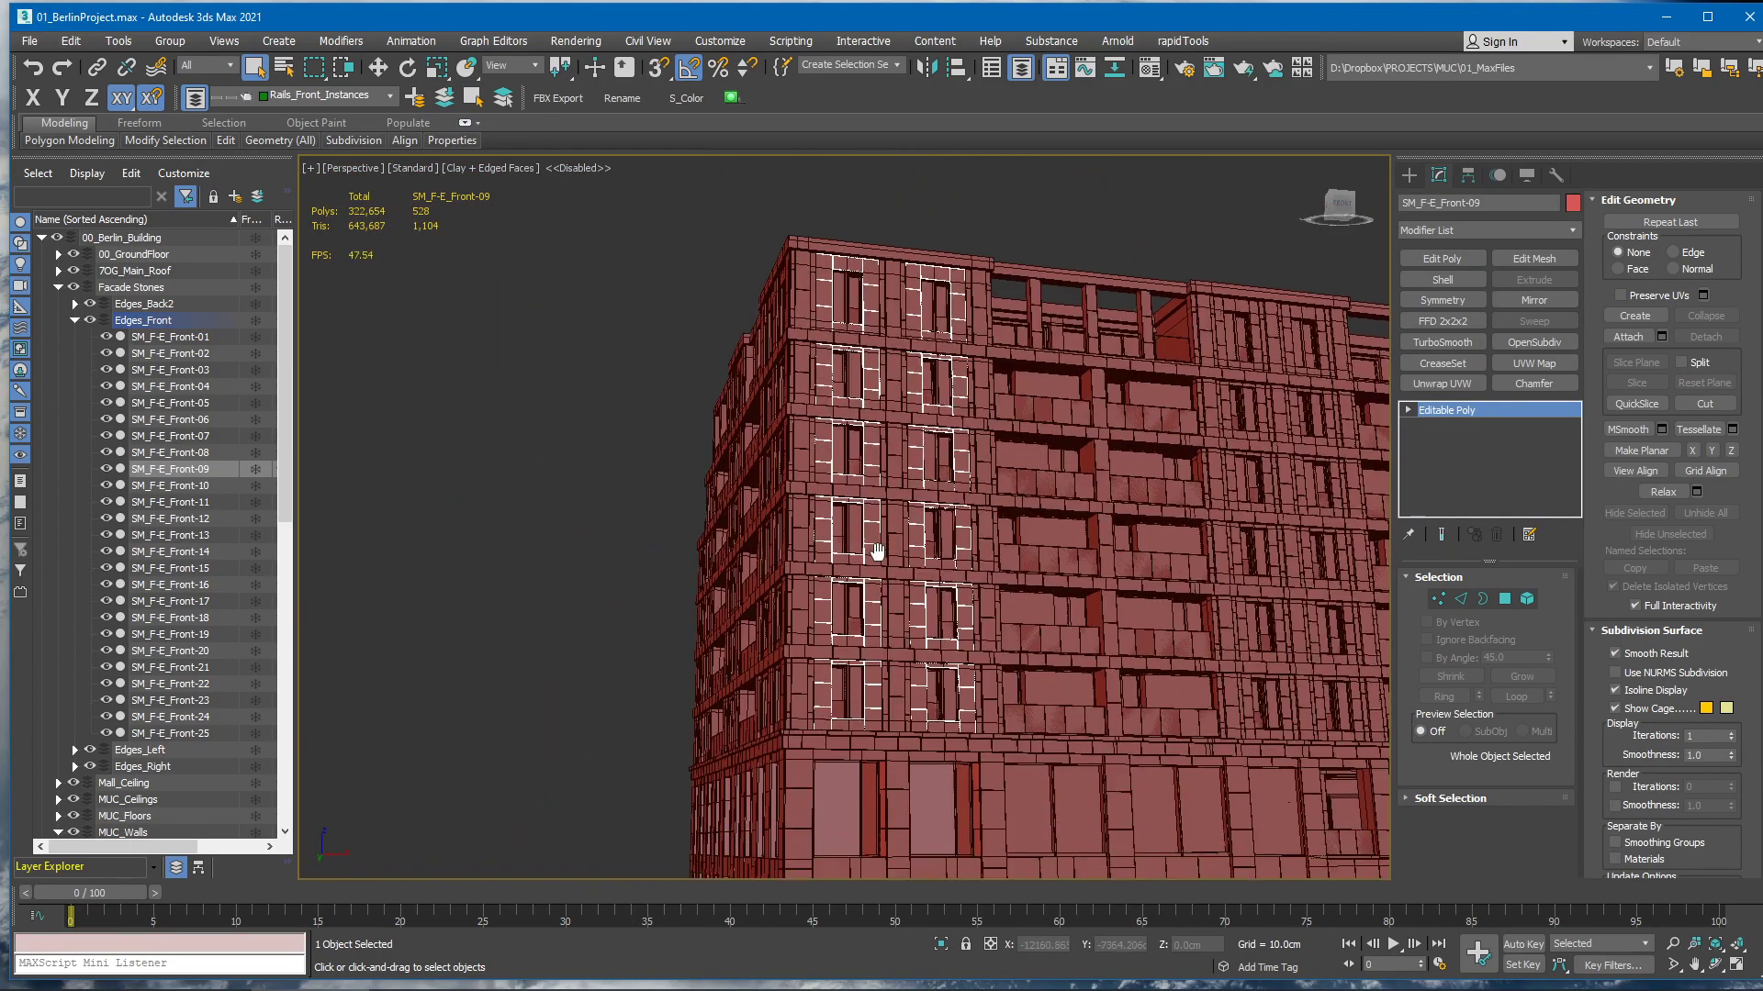
# Select the facade stones object SM_F-E_Front-22 at the building's corner to compare how the stones are grouped
pyautogui.moveTo(876, 550); pyautogui.dragTo(1054, 482, button='middle')
pyautogui.scroll(3, 882, 516)
pyautogui.click(906, 568)
pyautogui.scroll(2, 907, 568)
pyautogui.click(925, 560)
pyautogui.scroll(-4, 1085, 515)
pyautogui.scroll(-3, 1084, 515)
pyautogui.scroll(3, 1084, 515)
# Select all objects of the Facade Stones layer, isolate them to inspect the complete stone cladding, and end the isolation
pyautogui.click(70, 351)
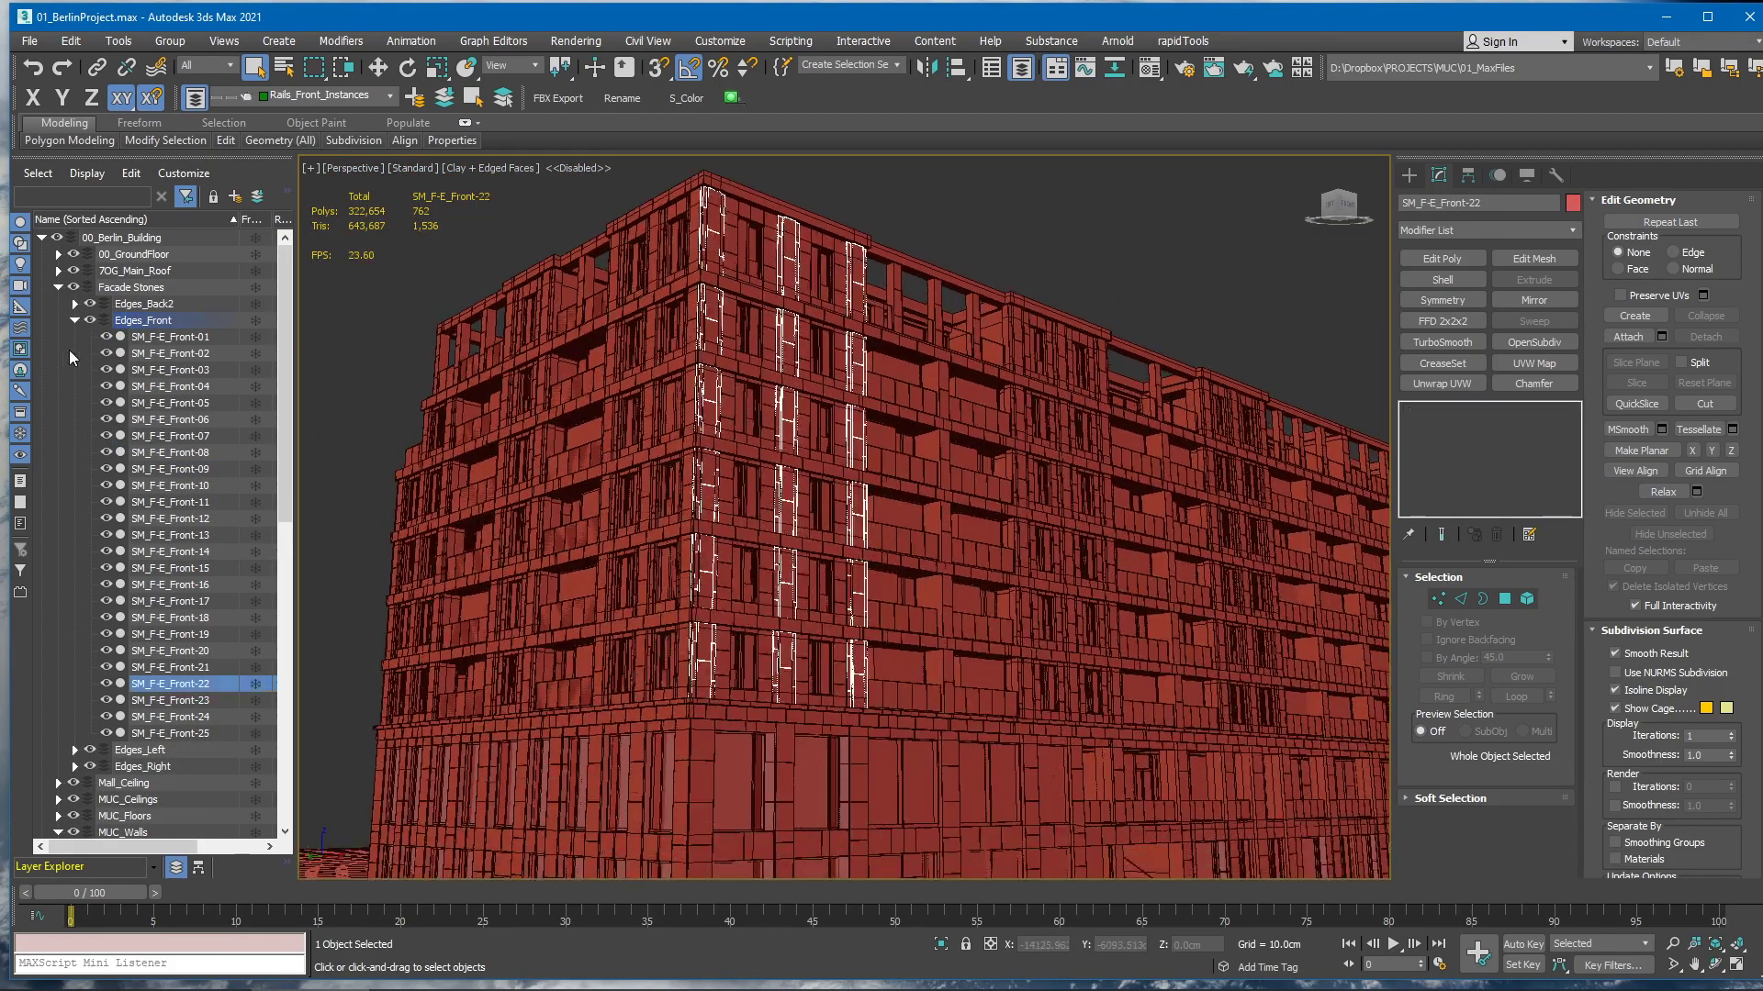
pyautogui.click(74, 320)
pyautogui.doubleClick(133, 287)
pyautogui.keyDown('alt'); pyautogui.moveTo(932, 422); pyautogui.dragTo(1469, 514, button='middle'); pyautogui.keyUp('alt')
pyautogui.hotkey('alt', 'q')
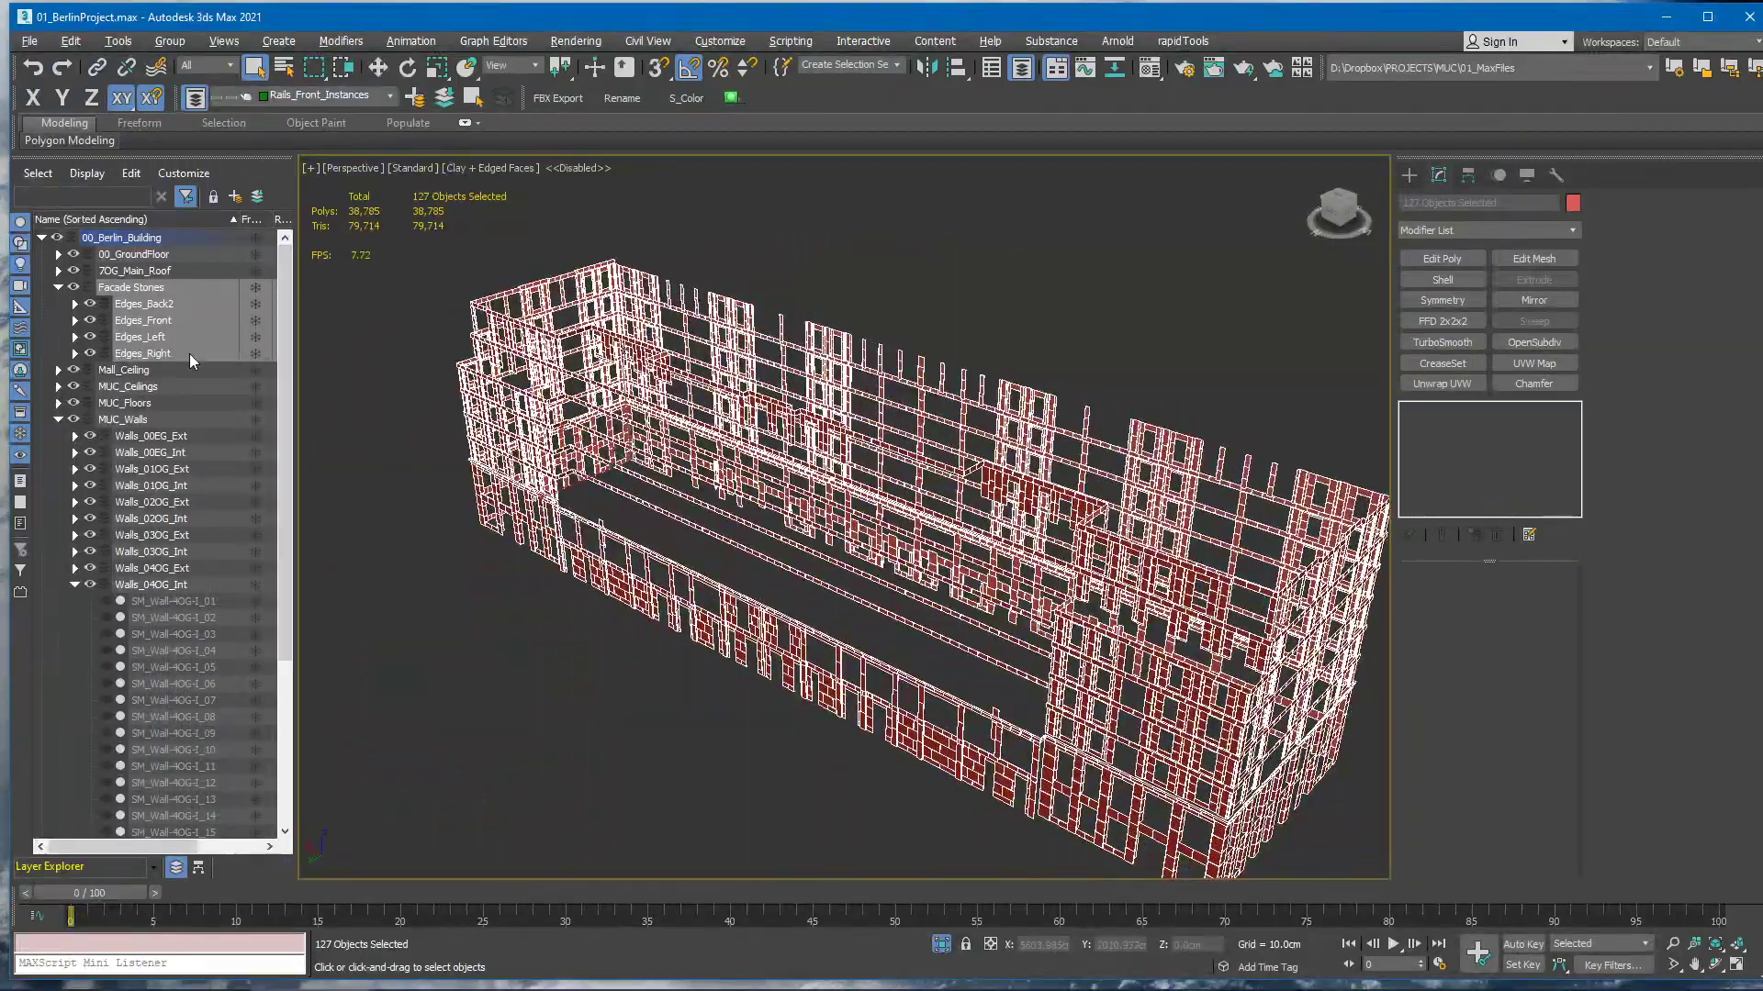
pyautogui.keyDown('alt'); pyautogui.moveTo(877, 498); pyautogui.dragTo(737, 486, button='middle'); pyautogui.keyUp('alt')
pyautogui.hotkey('alt', 'q')
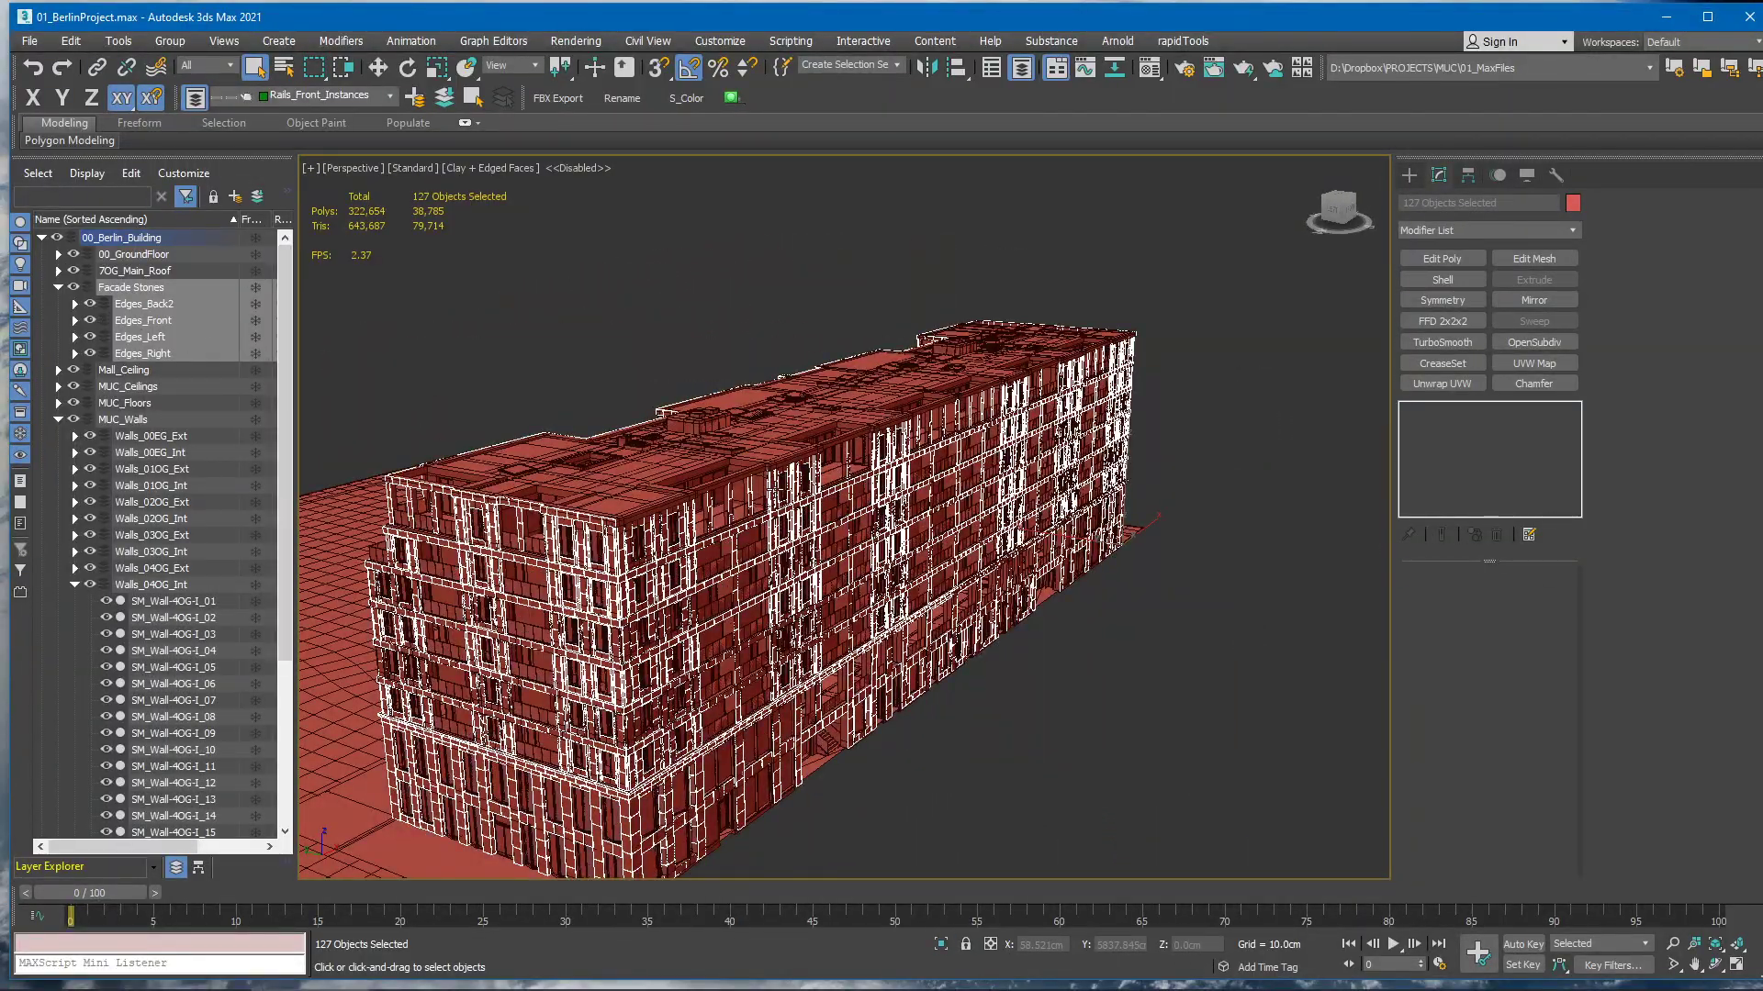
# Clear the selection and collapse the MUC_Walls and Facade Stones layers
pyautogui.keyDown('alt'); pyautogui.moveTo(975, 595); pyautogui.dragTo(719, 628, button='middle'); pyautogui.keyUp('alt')
pyautogui.click(716, 371)
pyautogui.keyDown('alt'); pyautogui.moveTo(762, 389); pyautogui.dragTo(804, 581, button='middle'); pyautogui.keyUp('alt')
pyautogui.click(58, 420)
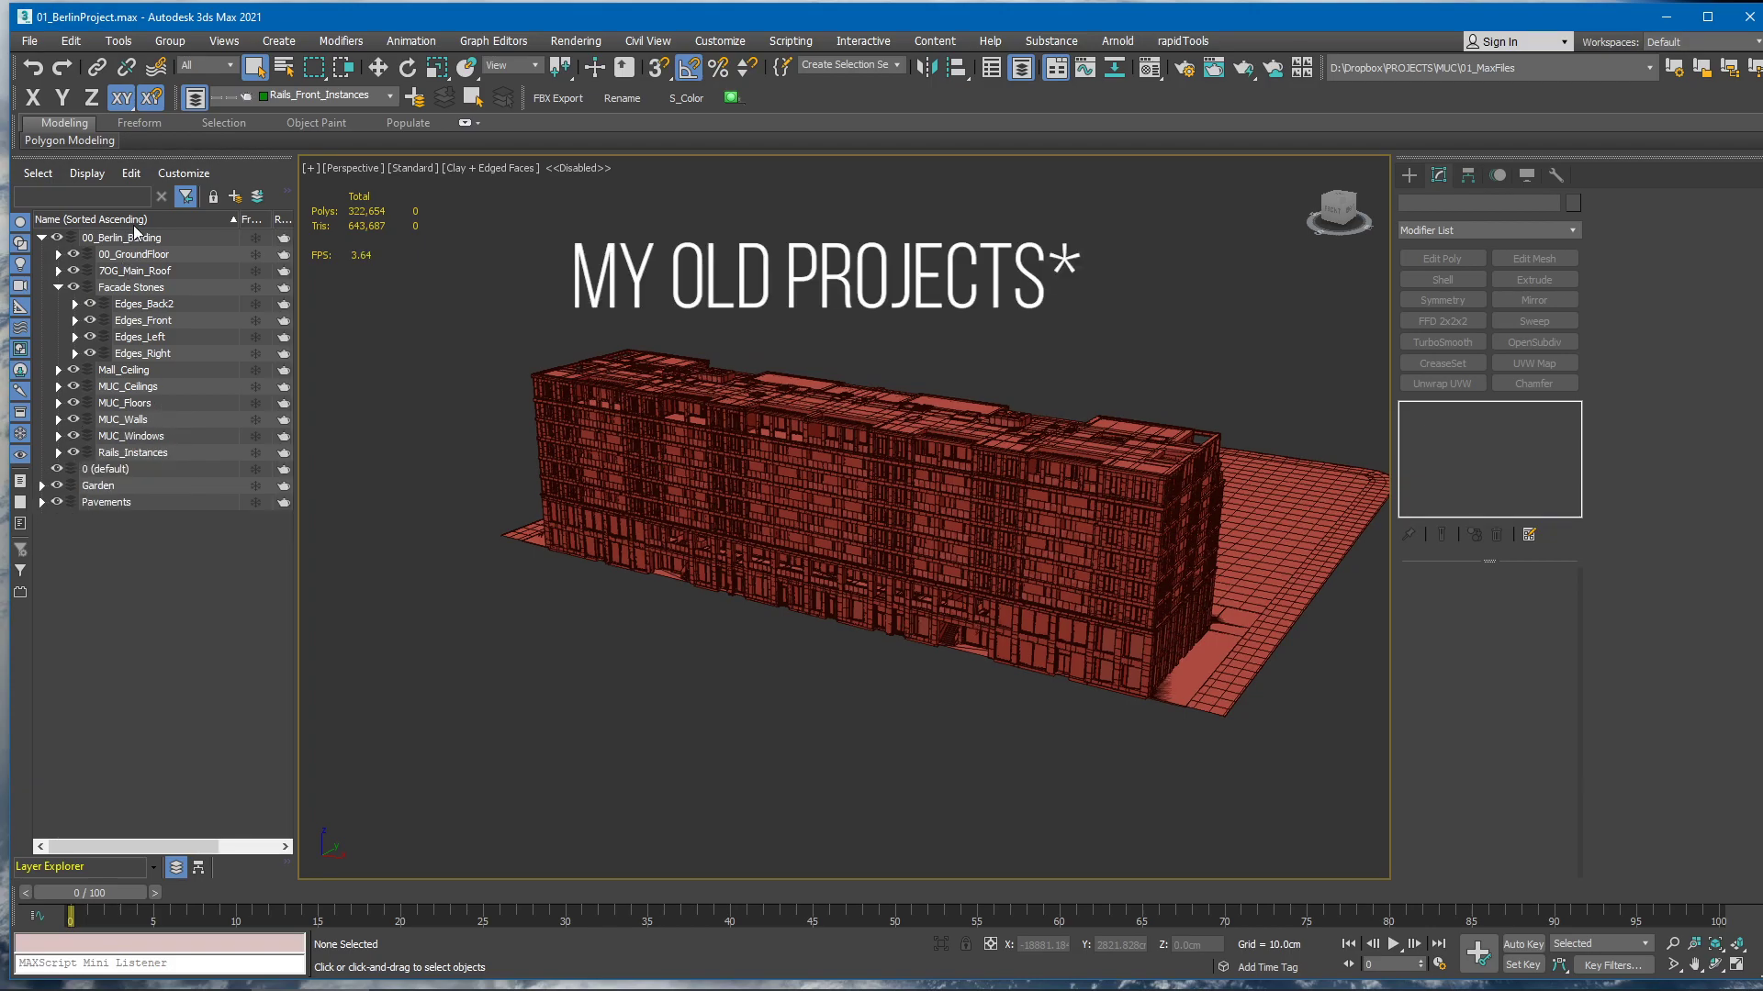
pyautogui.keyDown('alt'); pyautogui.moveTo(1038, 489); pyautogui.dragTo(962, 502, button='middle'); pyautogui.keyUp('alt')
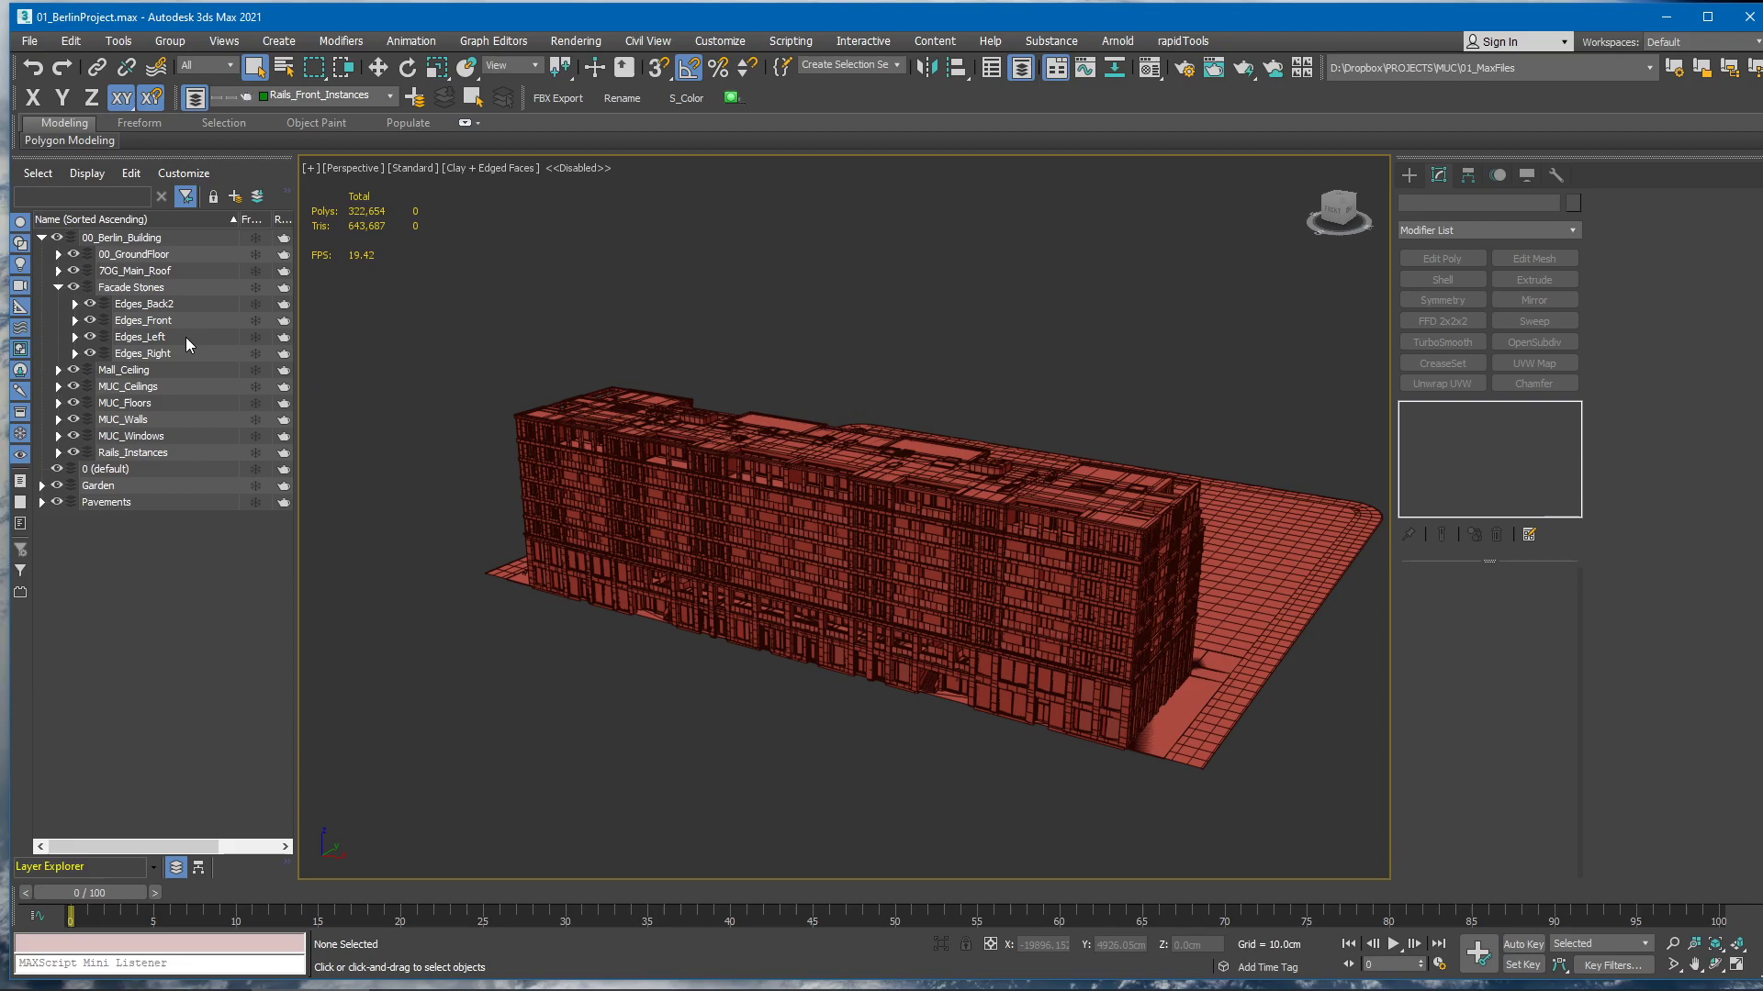
pyautogui.keyDown('alt'); pyautogui.moveTo(703, 447); pyautogui.dragTo(560, 518, button='middle'); pyautogui.keyUp('alt')
pyautogui.click(58, 287)
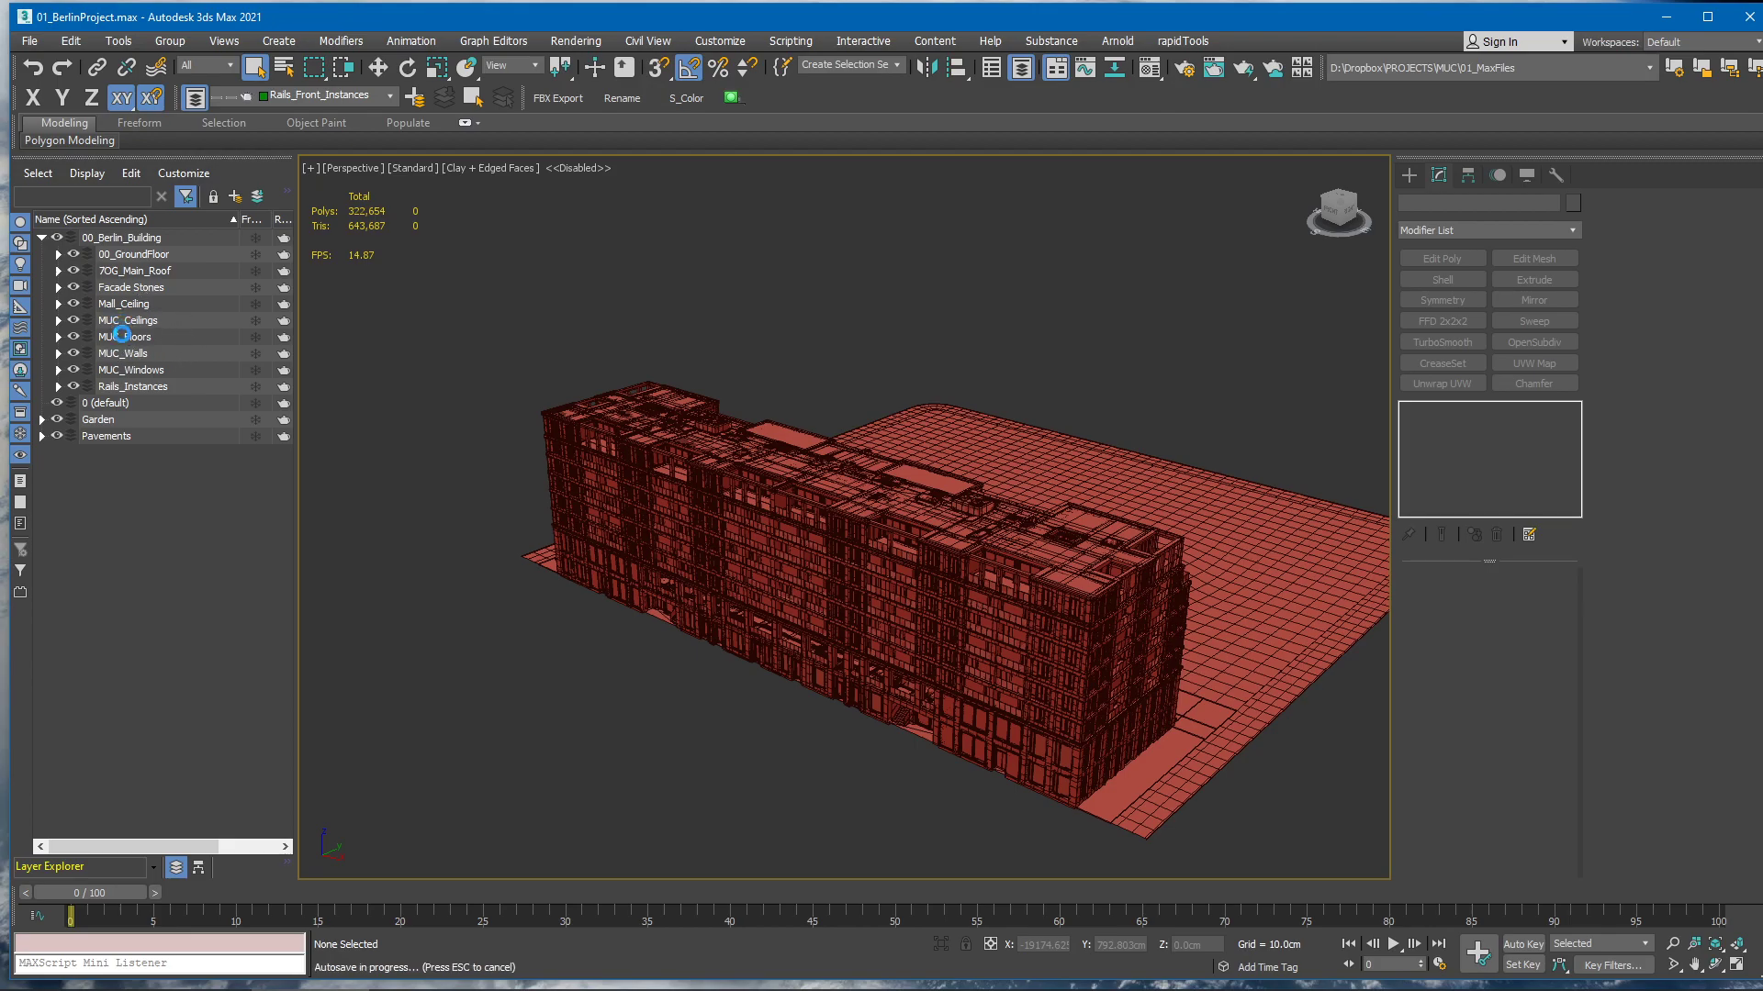
# Examine the building's long balcony facade up close and from a distance
pyautogui.scroll(5, 806, 551)
pyautogui.keyDown('alt'); pyautogui.moveTo(971, 244); pyautogui.dragTo(925, 365, button='middle'); pyautogui.keyUp('alt')
pyautogui.keyDown('alt'); pyautogui.moveTo(1031, 596); pyautogui.dragTo(1010, 482, button='middle'); pyautogui.keyUp('alt')
pyautogui.scroll(3, 1006, 599)
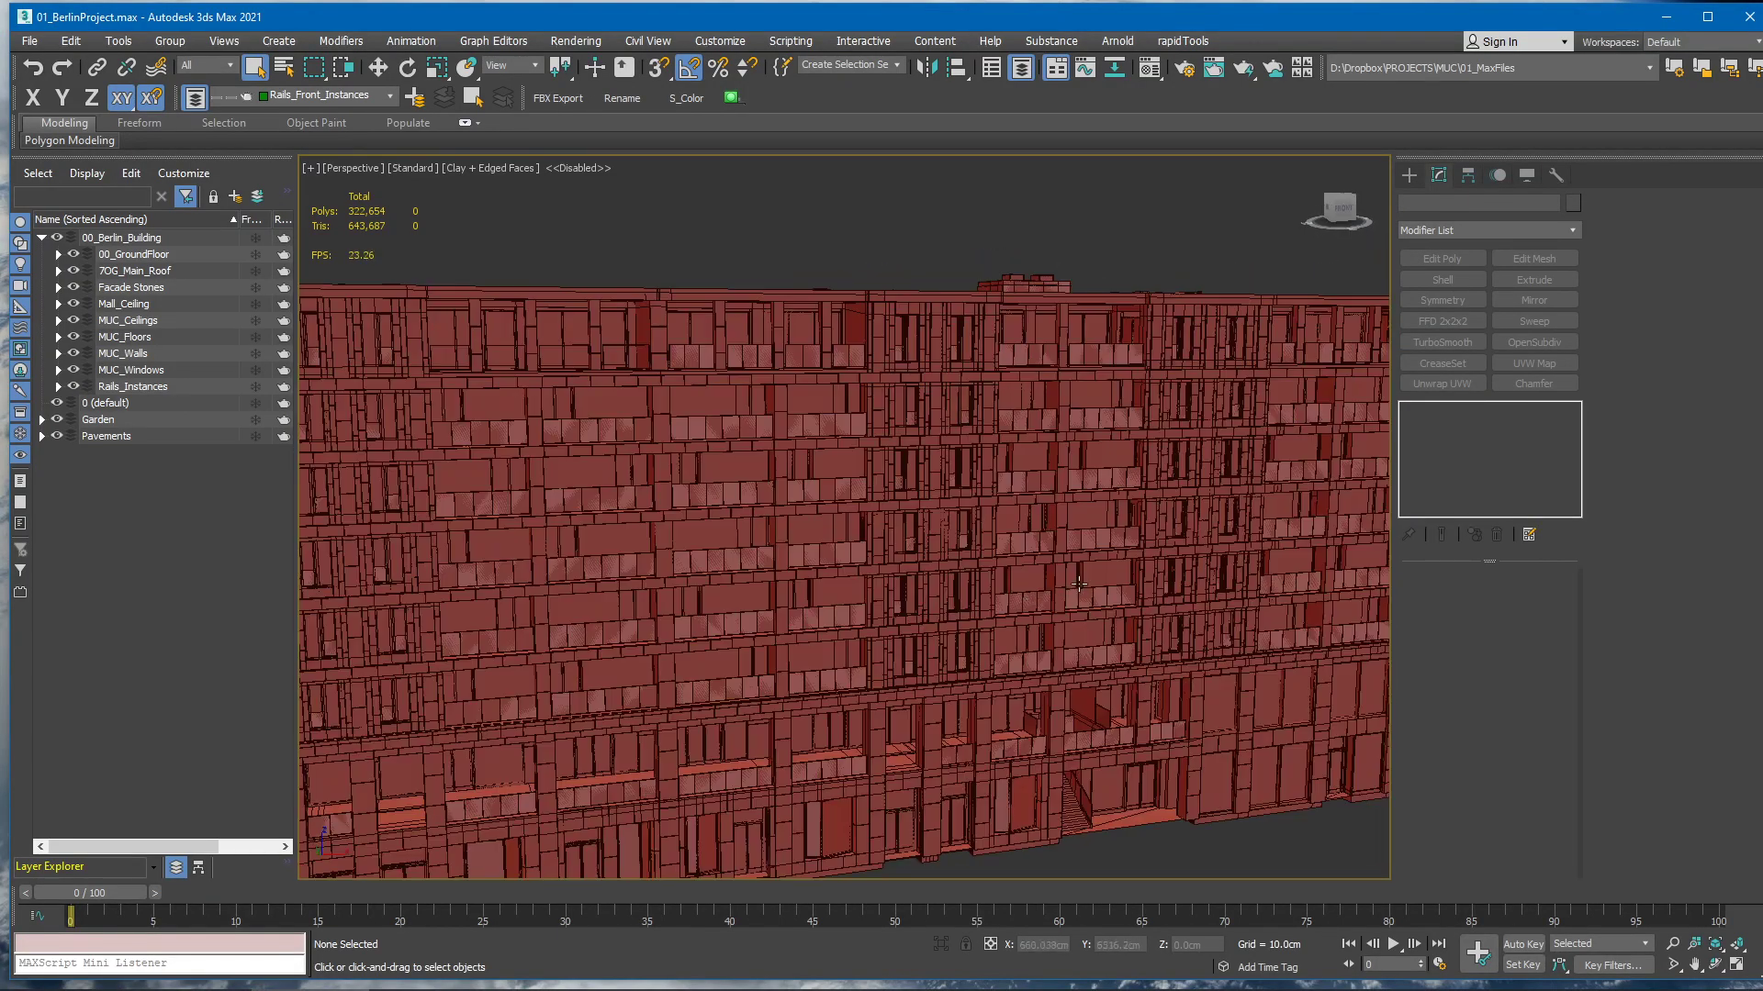
pyautogui.scroll(-3, 1081, 582)
pyautogui.keyDown('alt'); pyautogui.moveTo(1080, 583); pyautogui.dragTo(1125, 595, button='middle'); pyautogui.keyUp('alt')
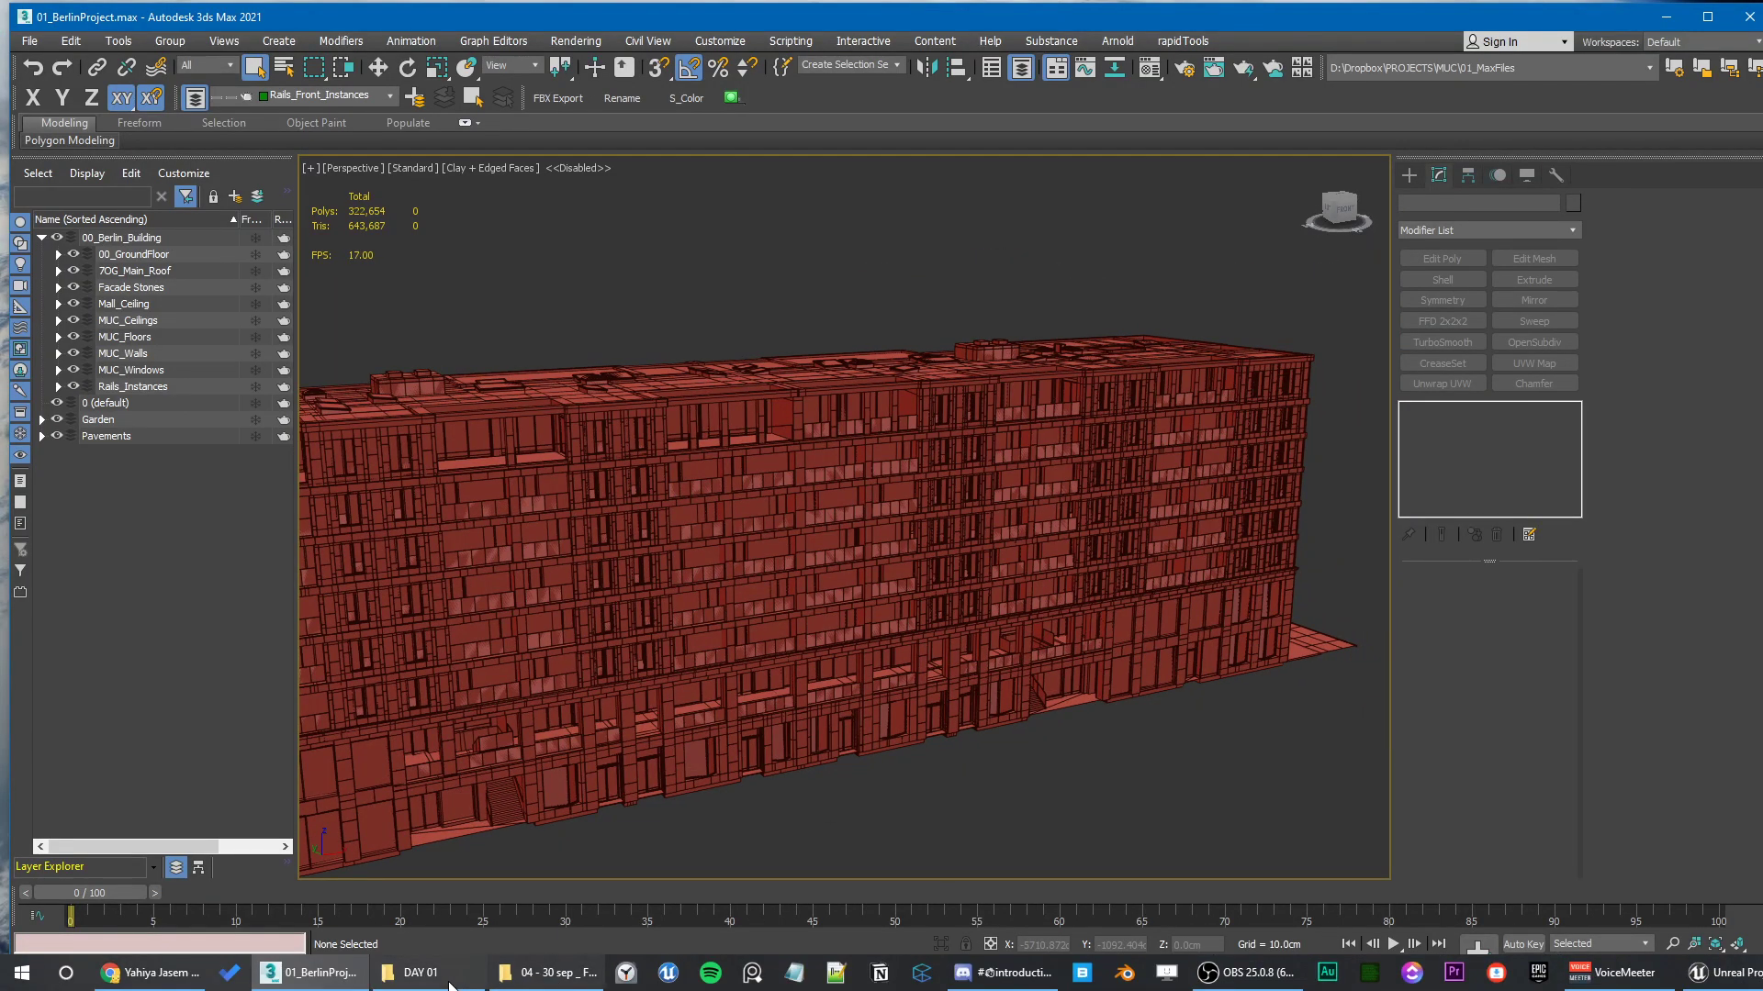
# Switch to File Explorer and review the dated folders in 00_SourceFiles, from 00 - 17 July _ Base to 30 - 27 April
pyautogui.click(448, 977)
pyautogui.click(534, 962)
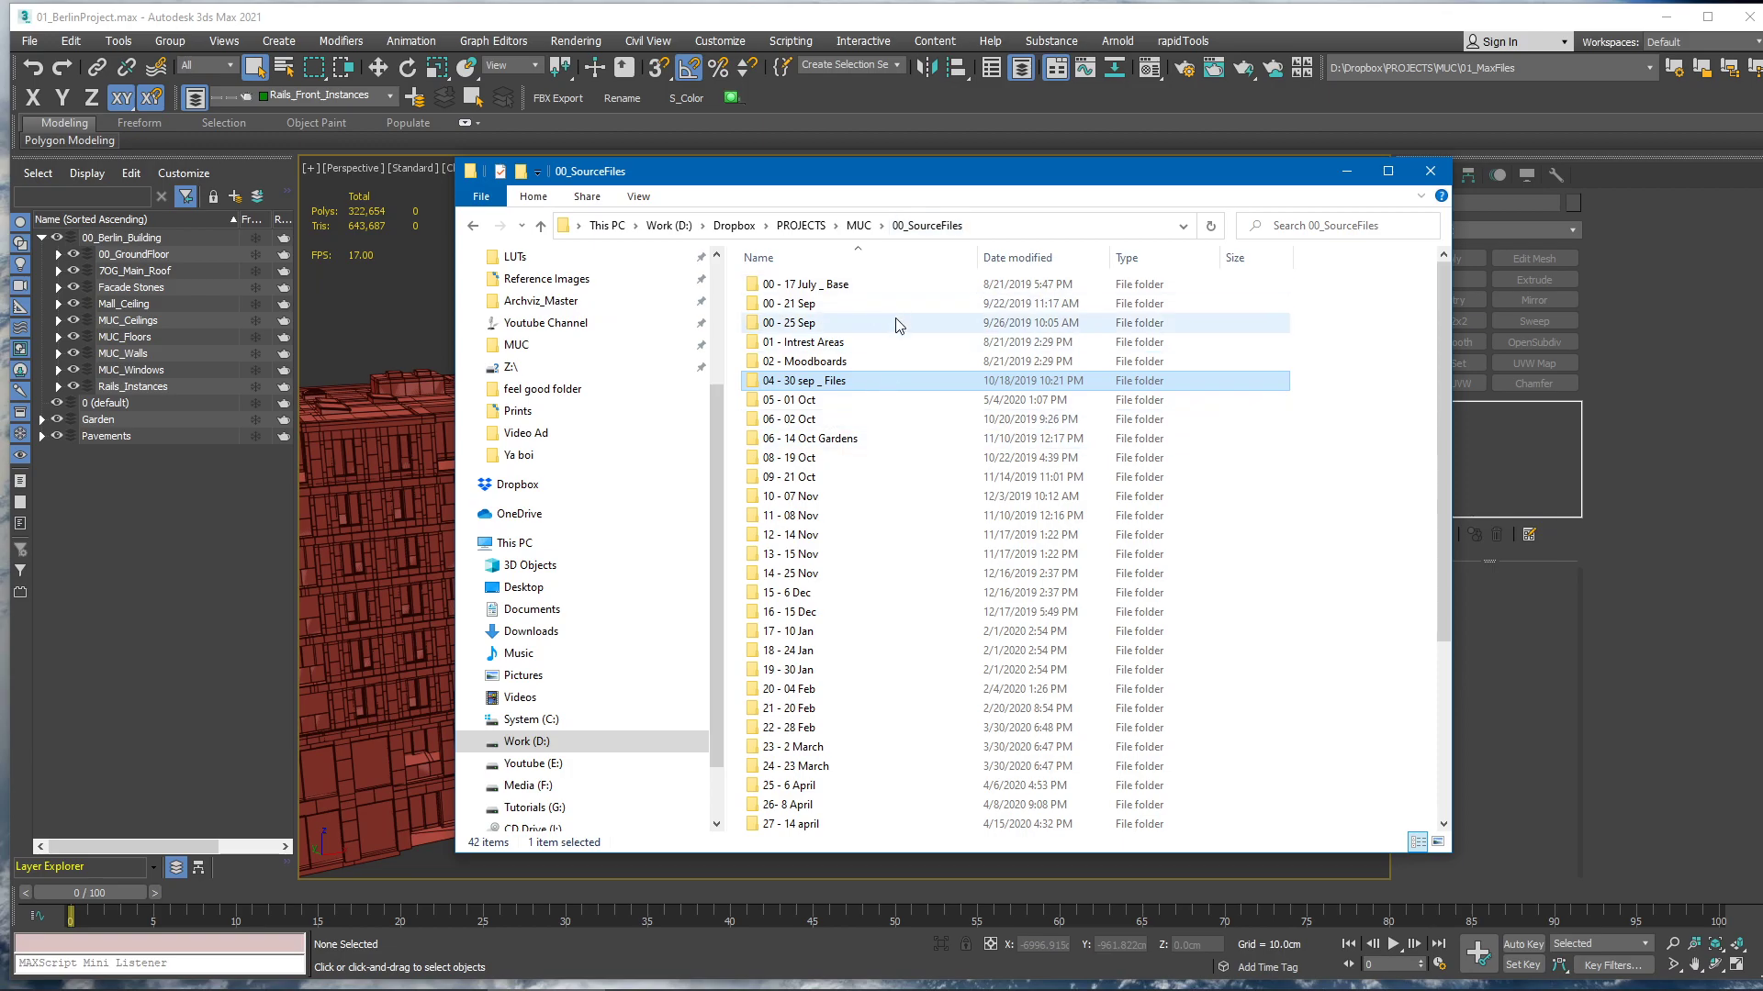
pyautogui.click(819, 288)
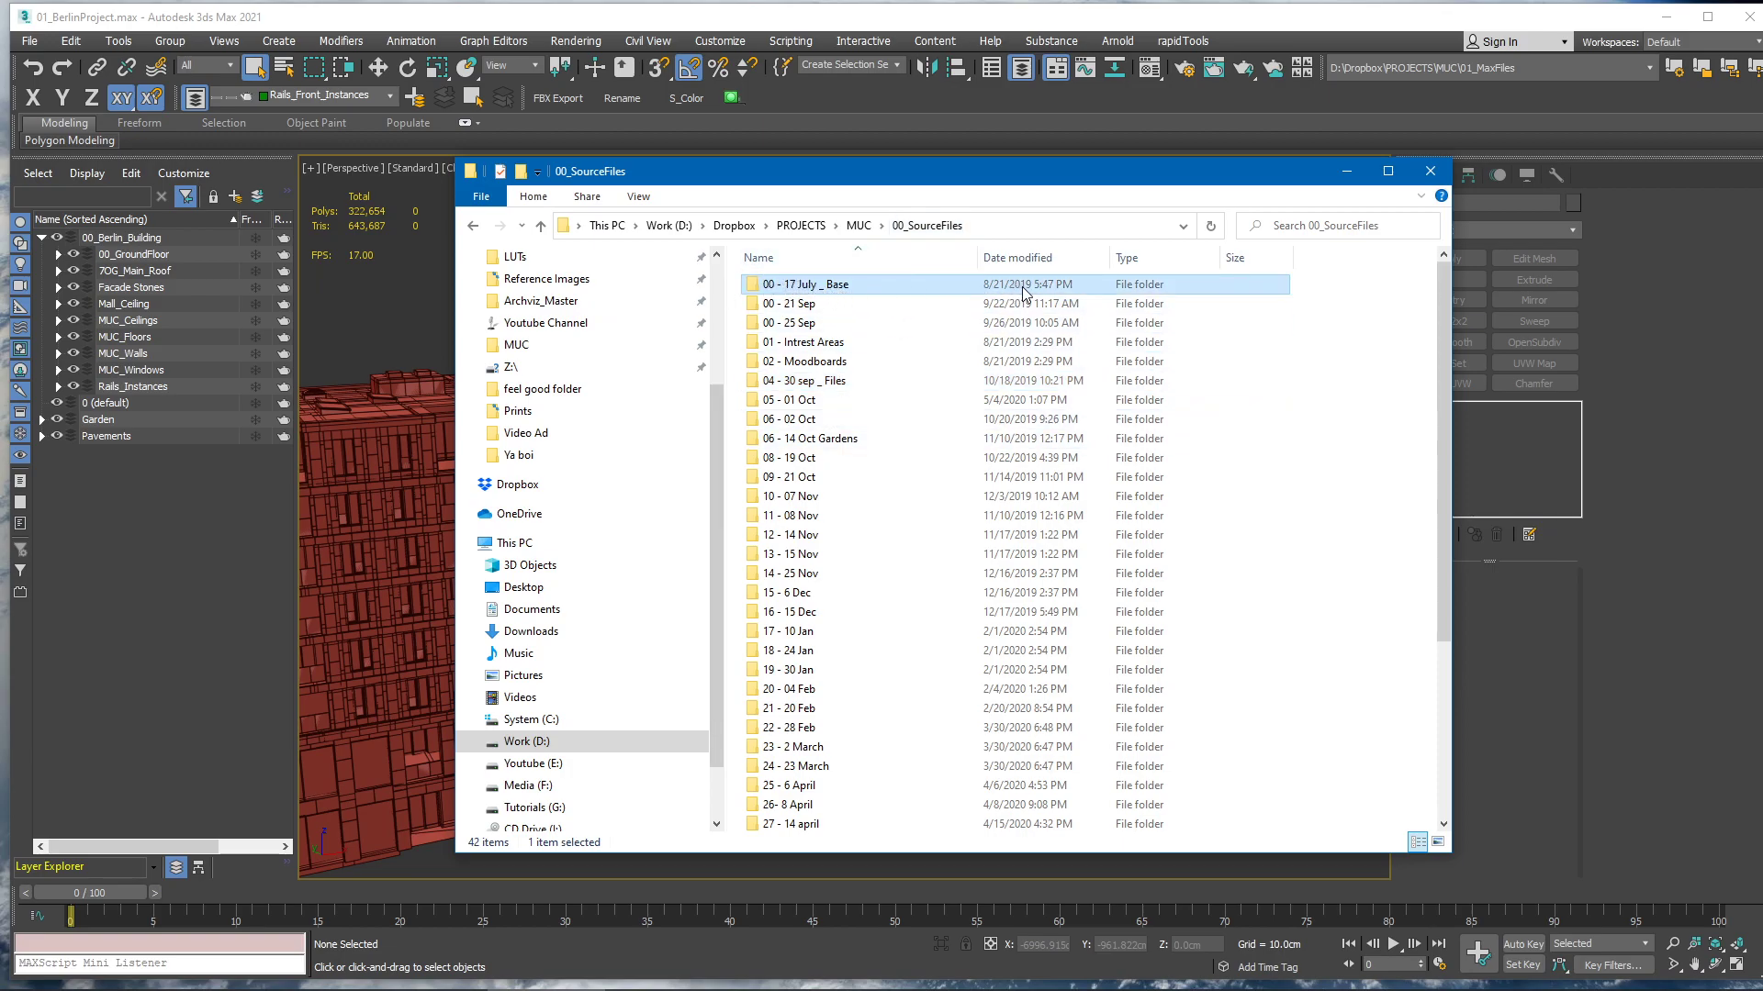
pyautogui.scroll(-5, 1297, 452)
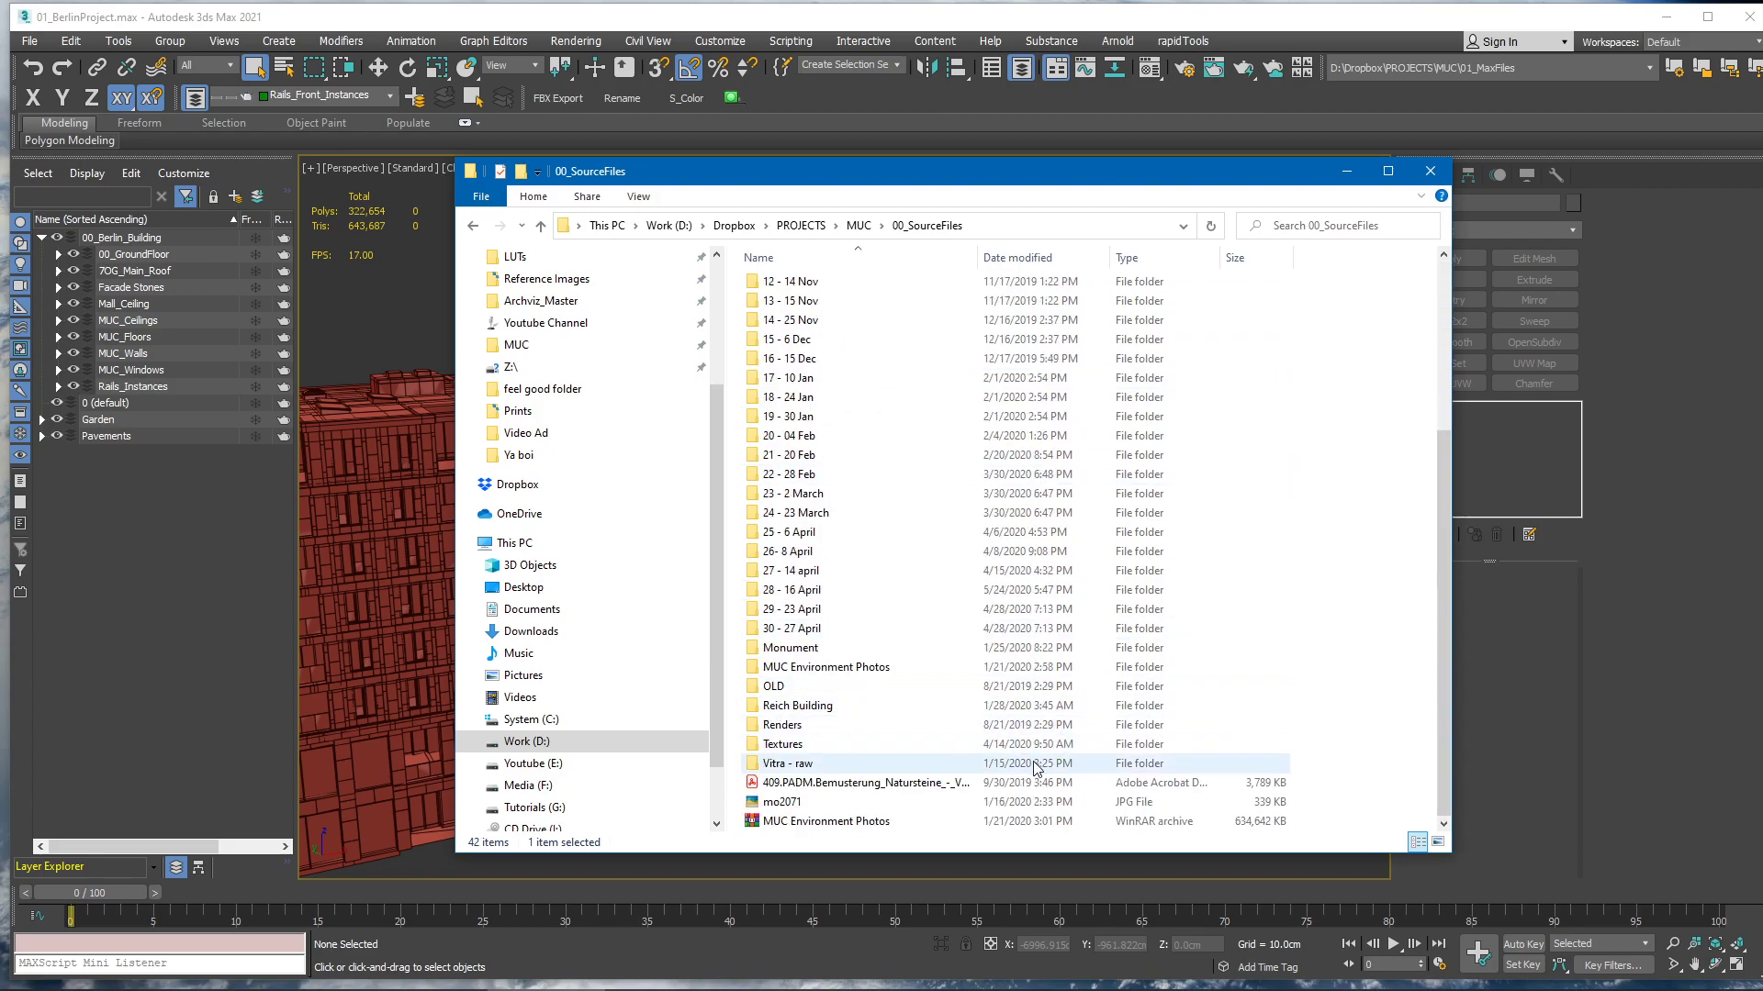
pyautogui.click(932, 632)
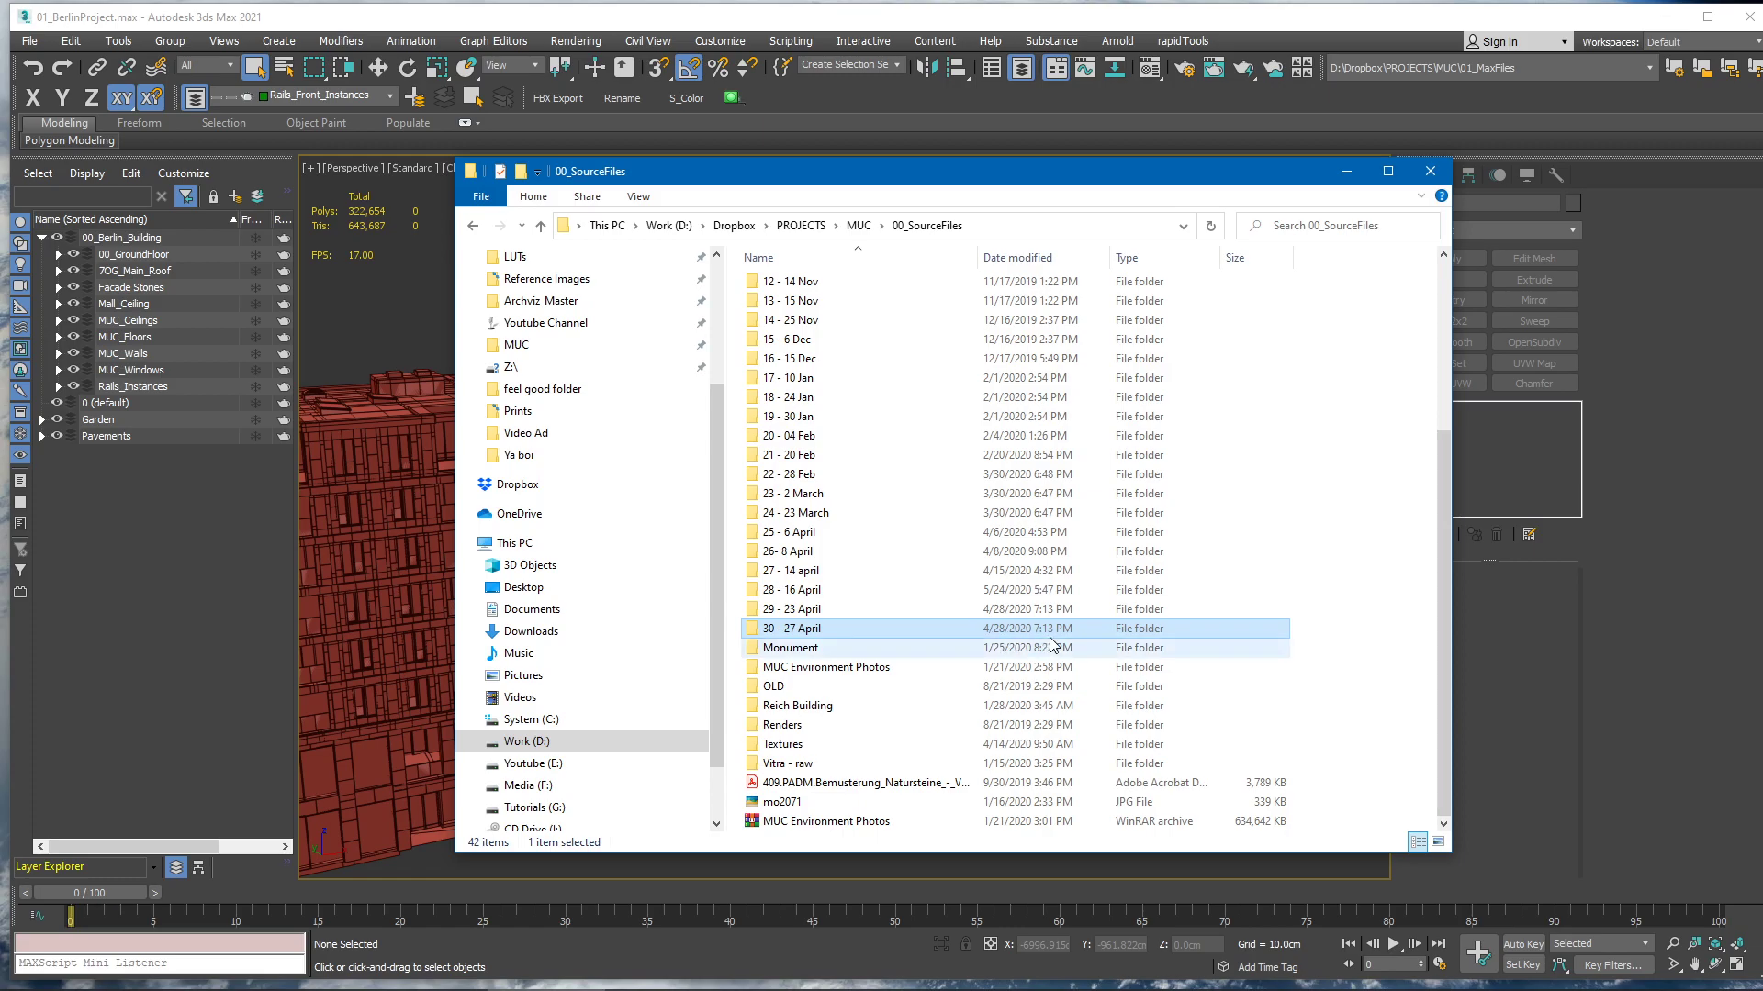
pyautogui.click(1318, 595)
pyautogui.click(1353, 181)
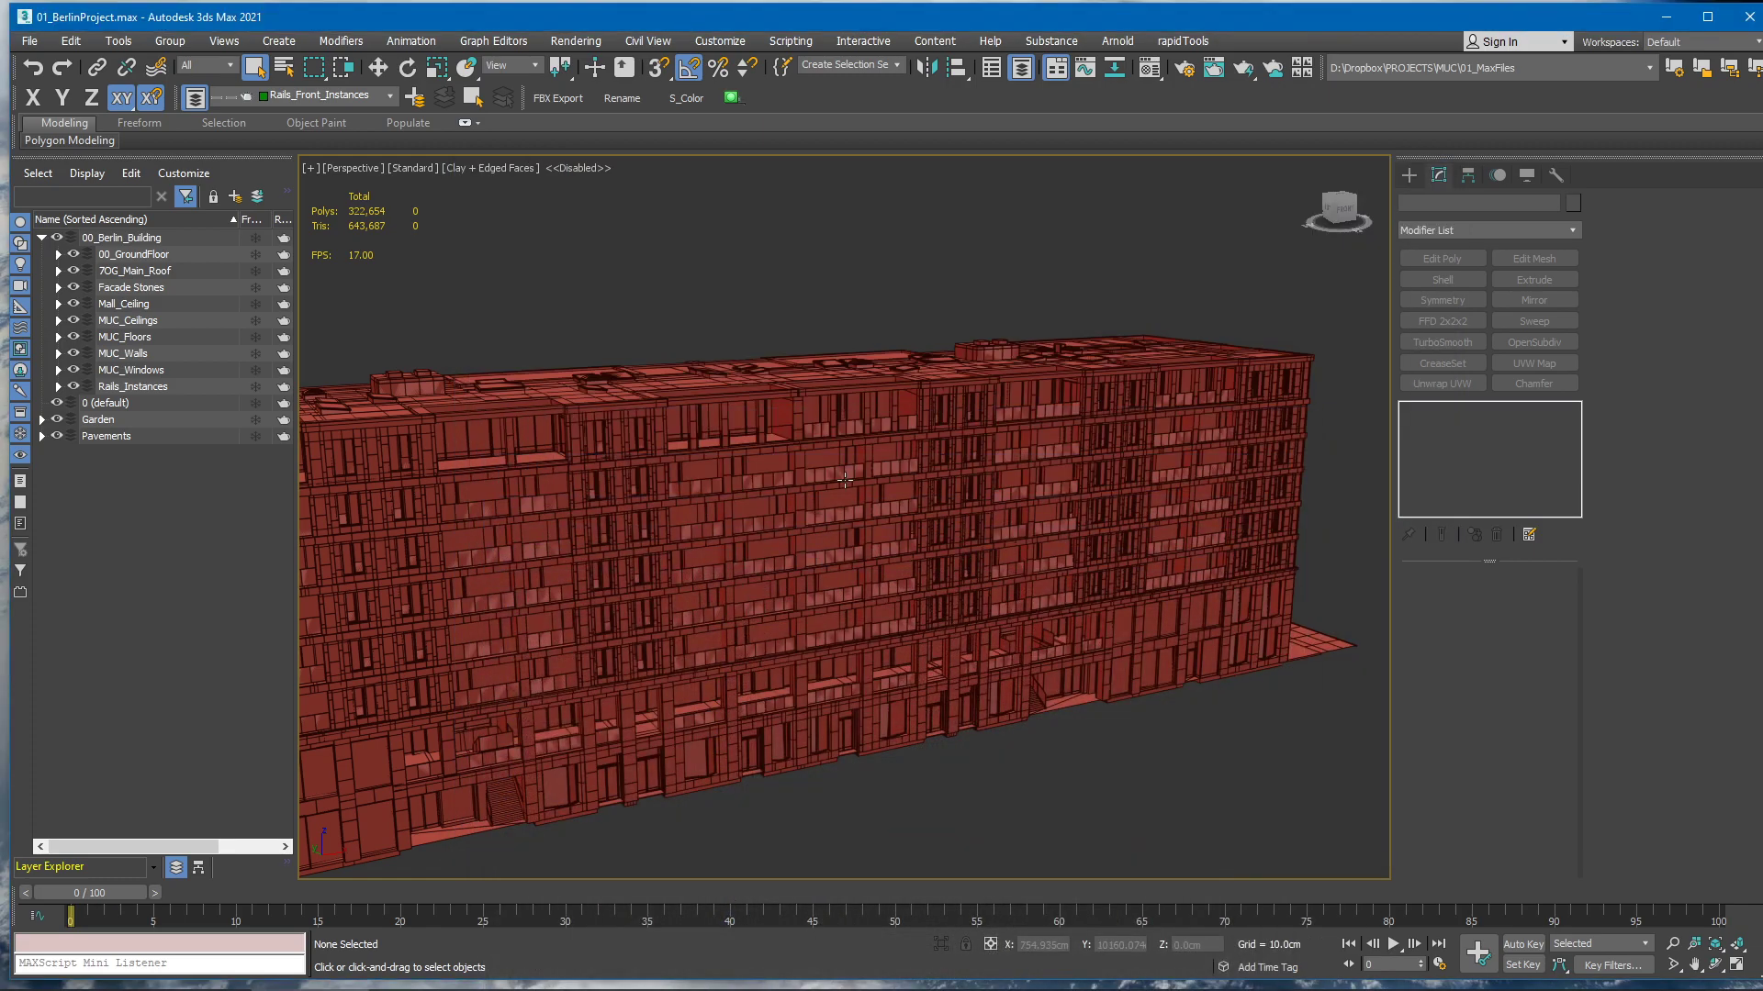
pyautogui.keyDown('alt'); pyautogui.moveTo(875, 496); pyautogui.dragTo(895, 587, button='middle'); pyautogui.keyUp('alt')
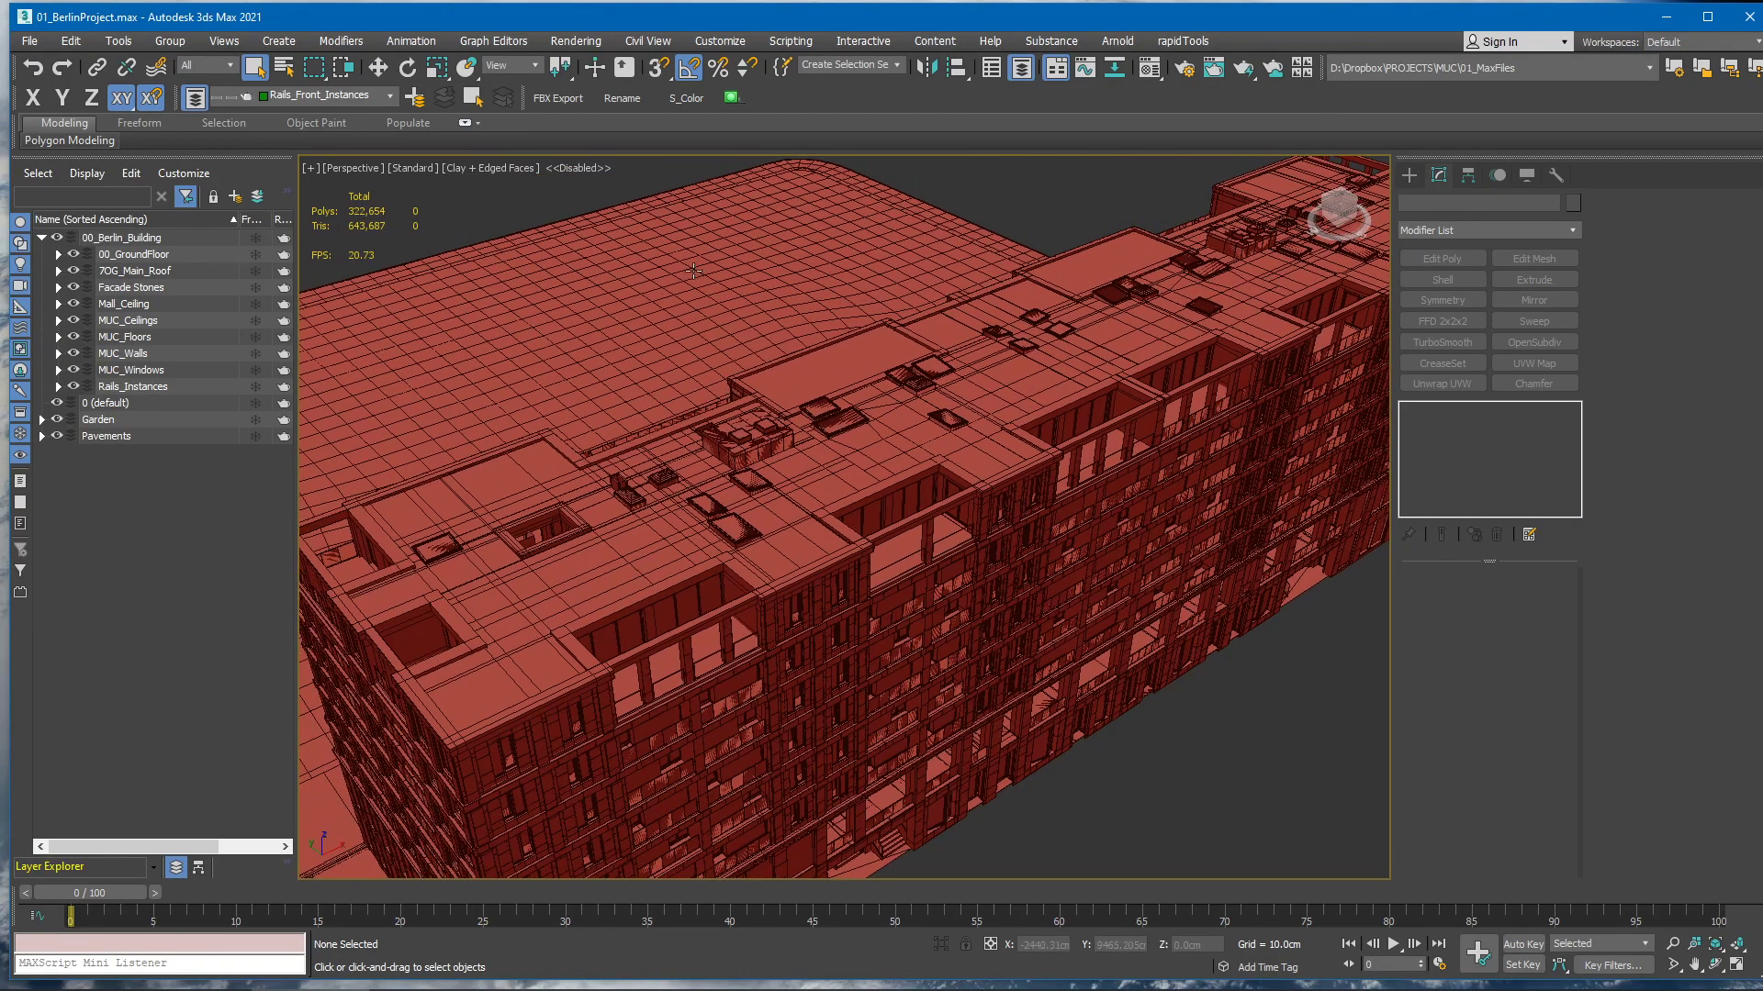
pyautogui.scroll(-3, 856, 475)
pyautogui.keyDown('alt'); pyautogui.moveTo(854, 483); pyautogui.dragTo(753, 473, button='middle'); pyautogui.keyUp('alt')
pyautogui.moveTo(978, 613); pyautogui.dragTo(863, 596, button='middle')
pyautogui.keyDown('alt'); pyautogui.moveTo(1090, 574); pyautogui.dragTo(989, 538, button='middle'); pyautogui.keyUp('alt')
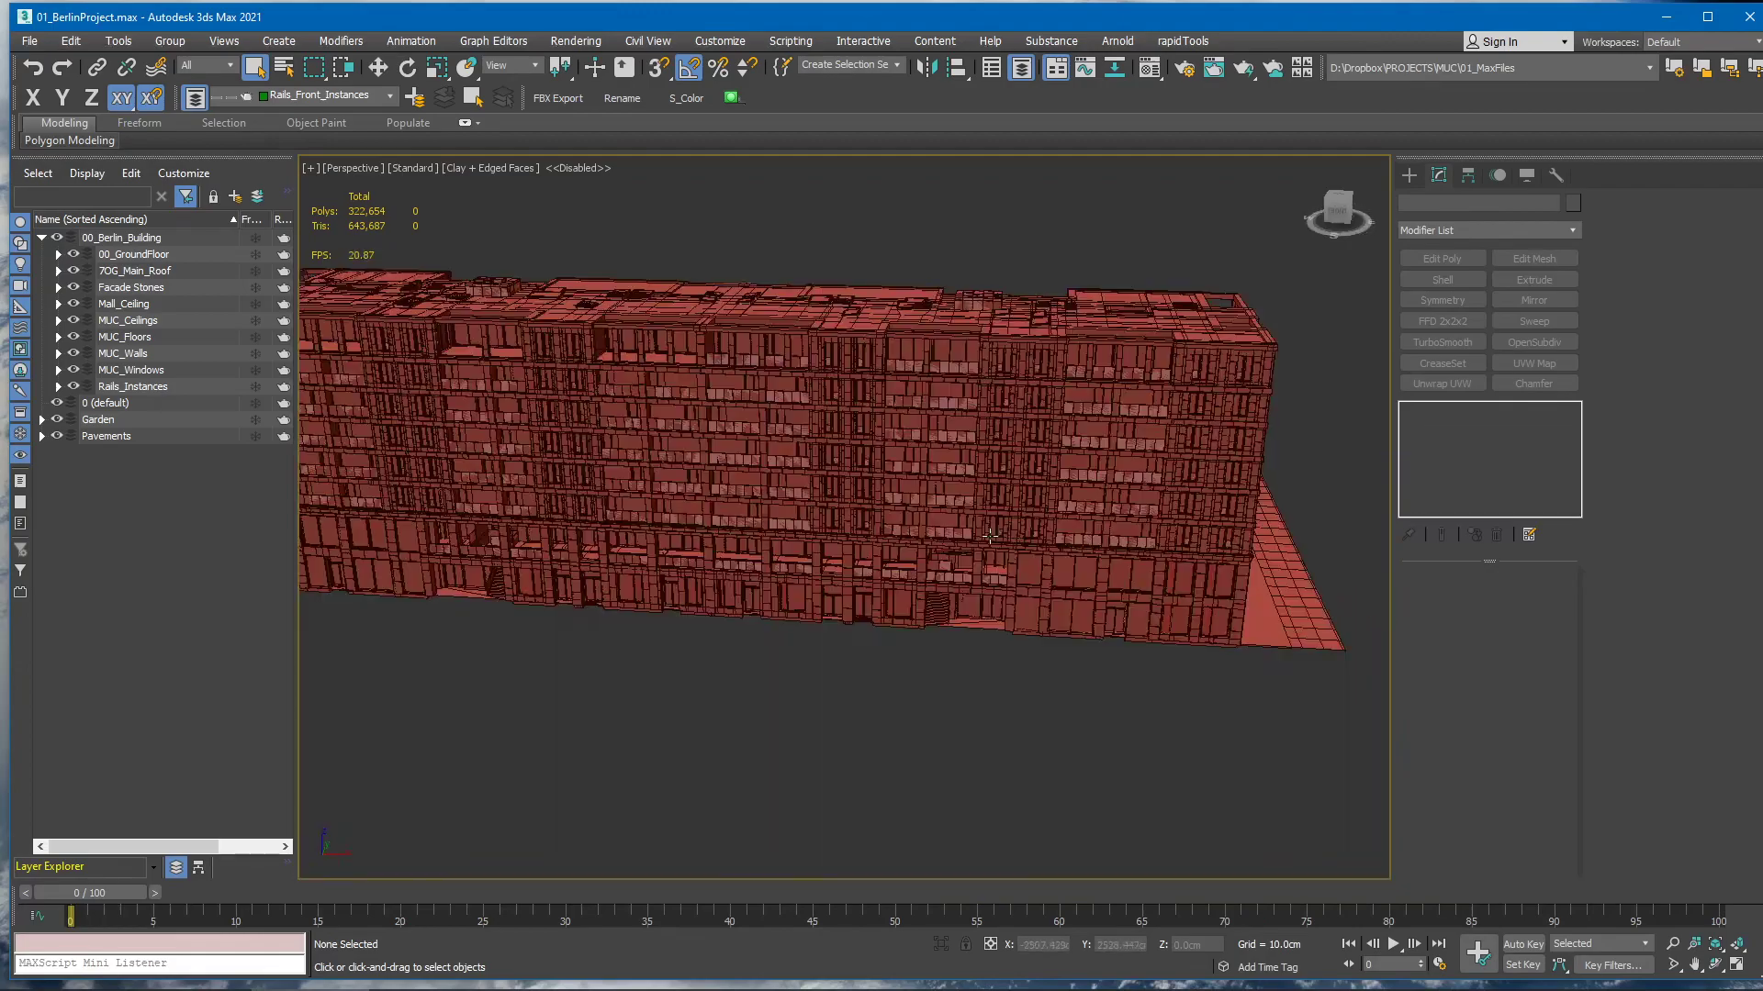
pyautogui.keyDown('alt'); pyautogui.moveTo(738, 532); pyautogui.dragTo(588, 551, button='middle'); pyautogui.keyUp('alt')
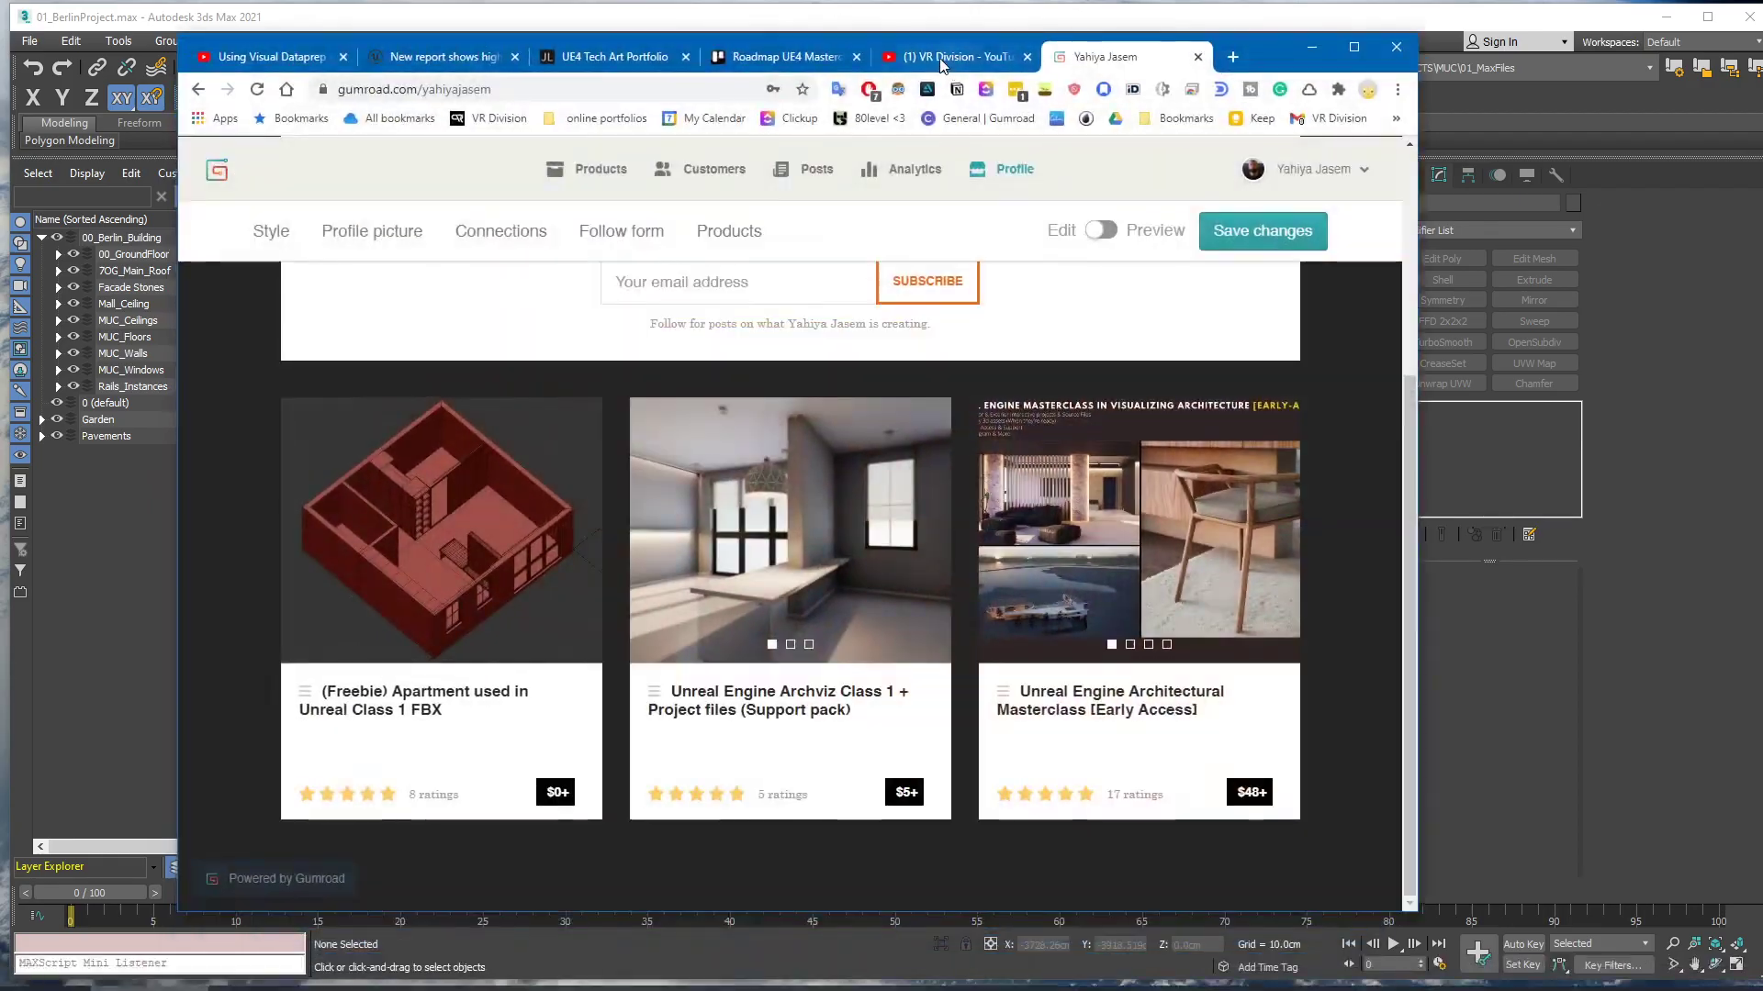
# Look through the VR Division YouTube page in the web browser
pyautogui.click(940, 57)
pyautogui.scroll(-10, 789, 551)
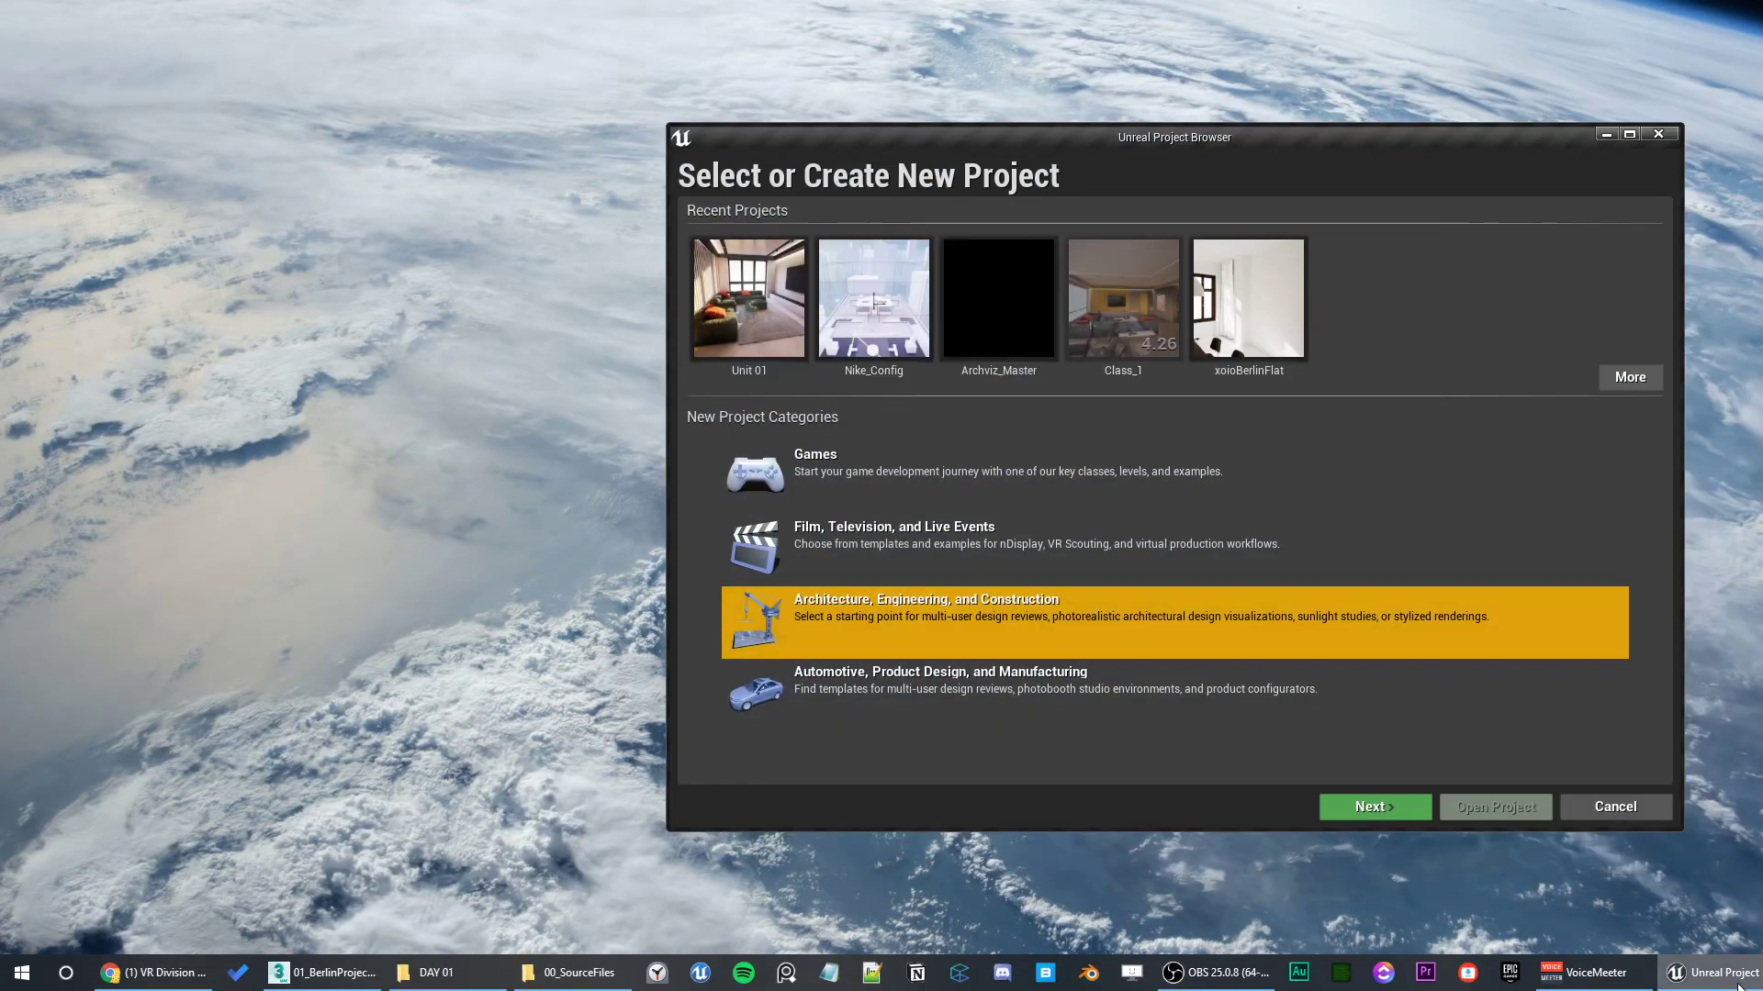
# Open the Epic Games Launcher, review the installed engine versions and projects in its library, and minimize it
pyautogui.moveTo(1051, 141); pyautogui.dragTo(834, 136)
pyautogui.moveTo(1237, 145); pyautogui.dragTo(891, 107)
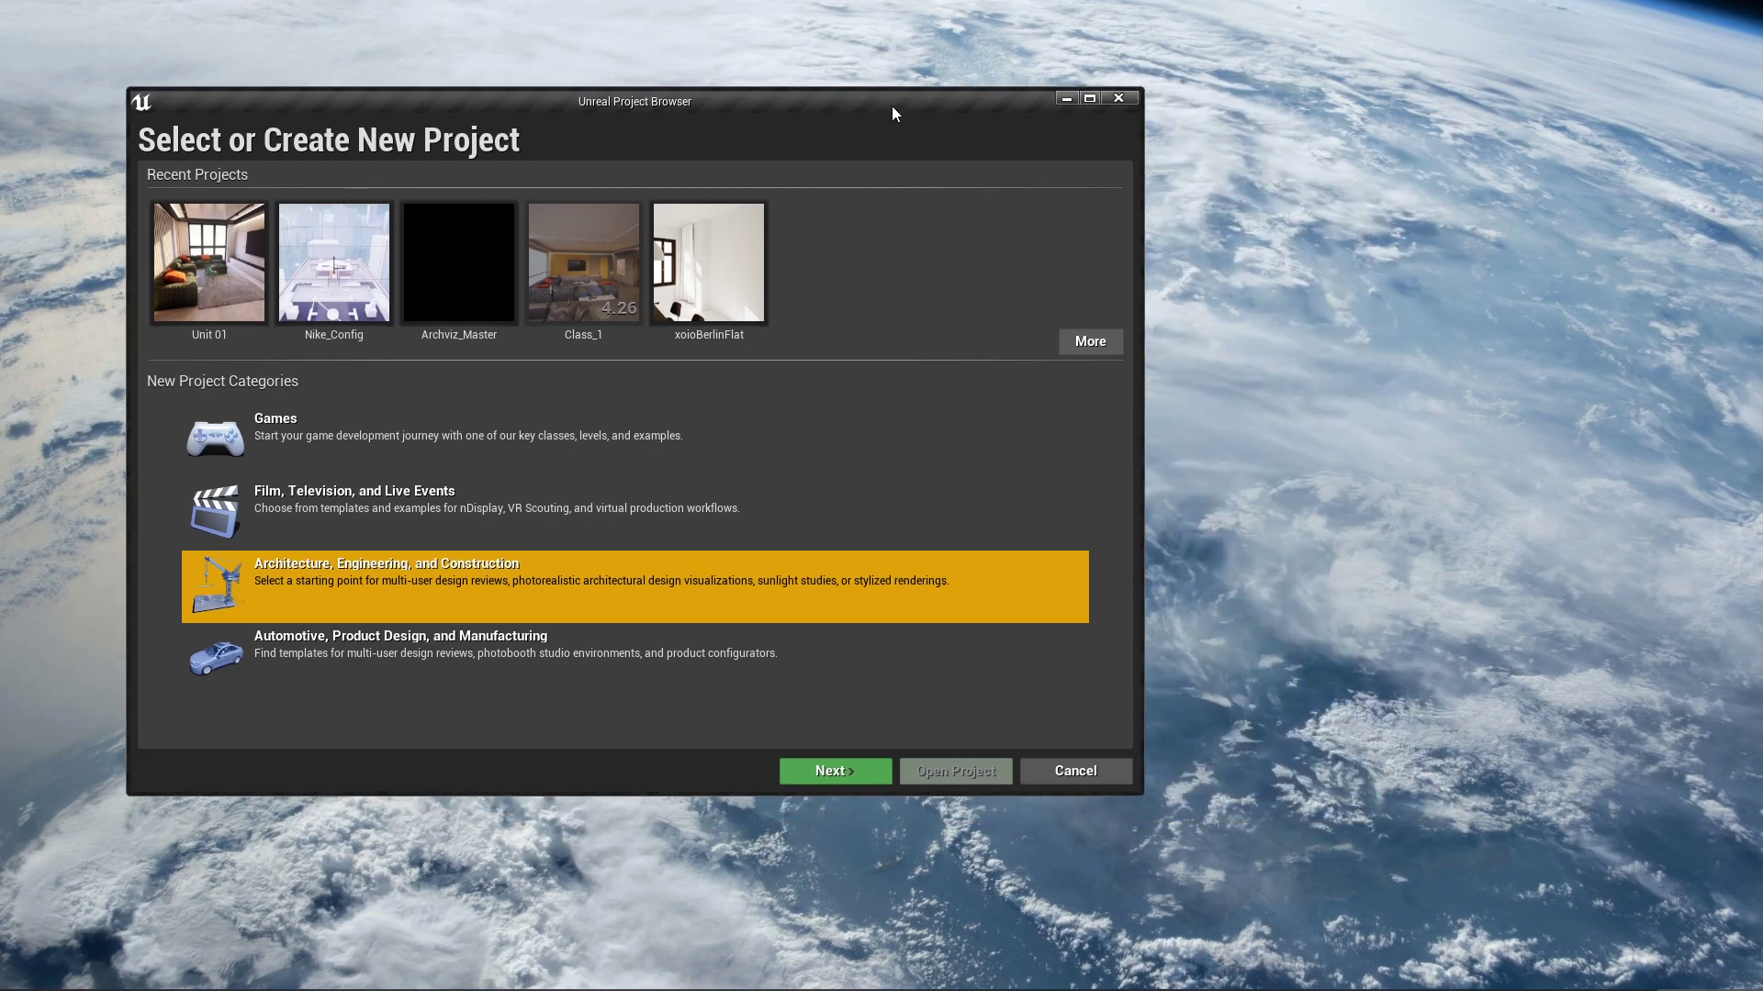
pyautogui.press('super')
pyautogui.write('epic')
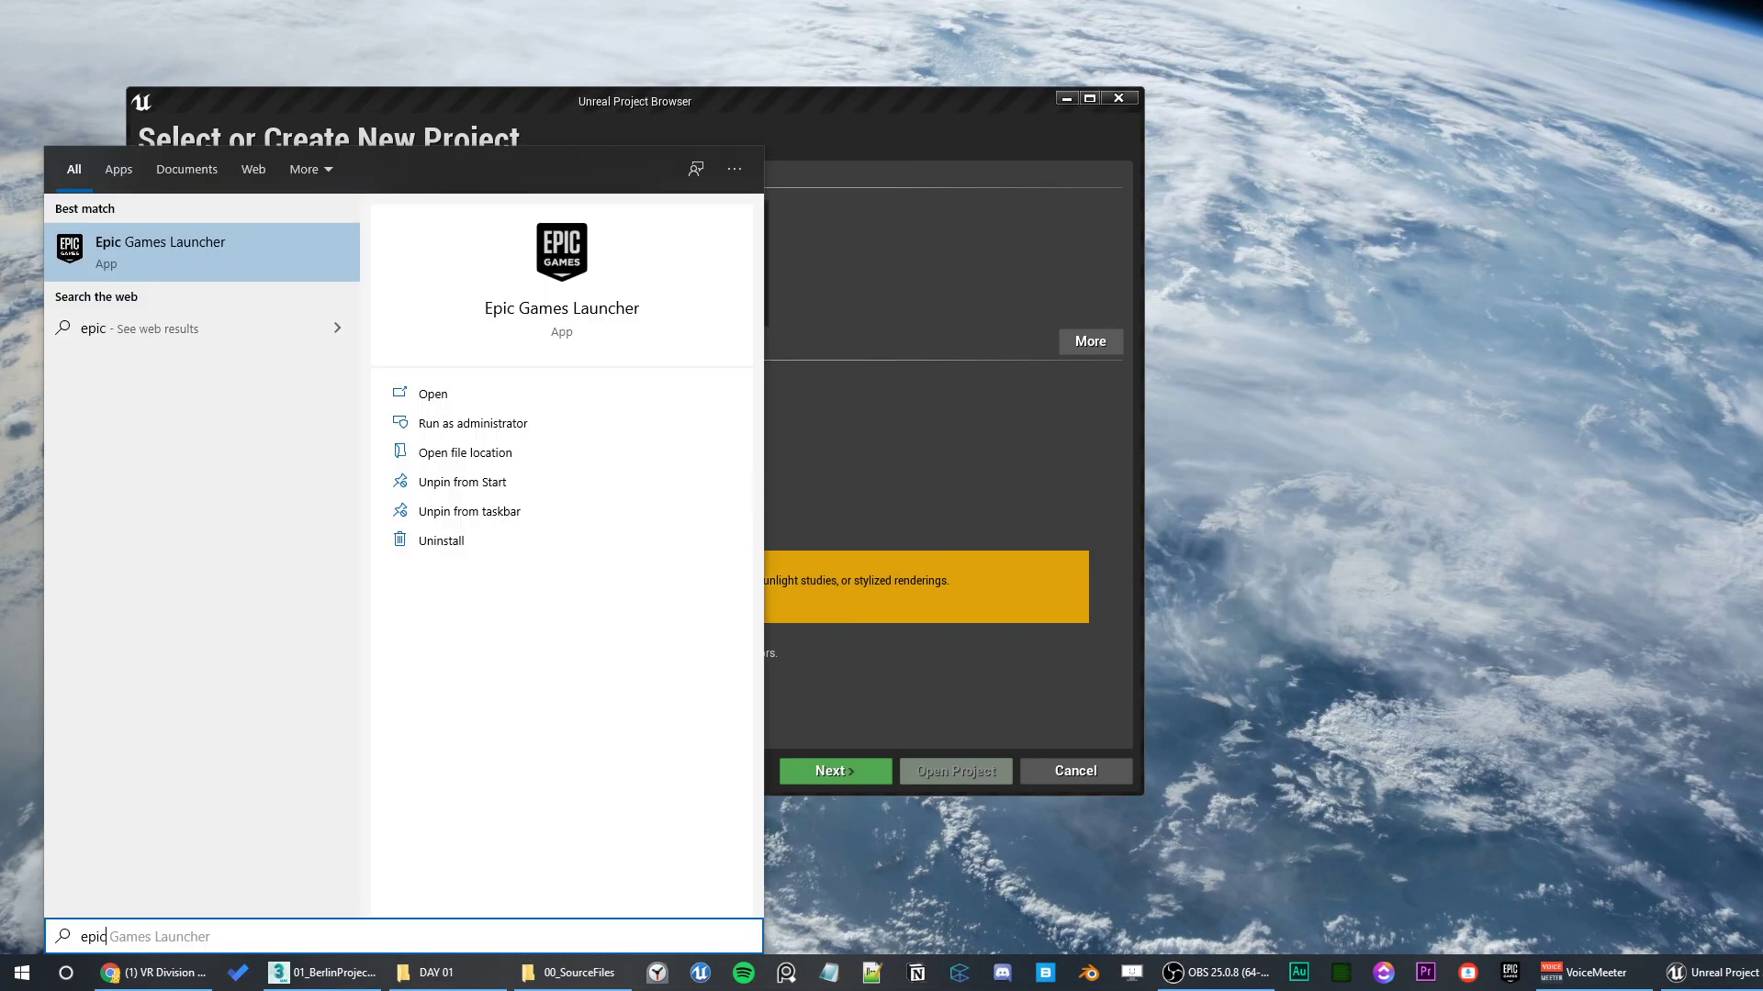
pyautogui.press('Return')
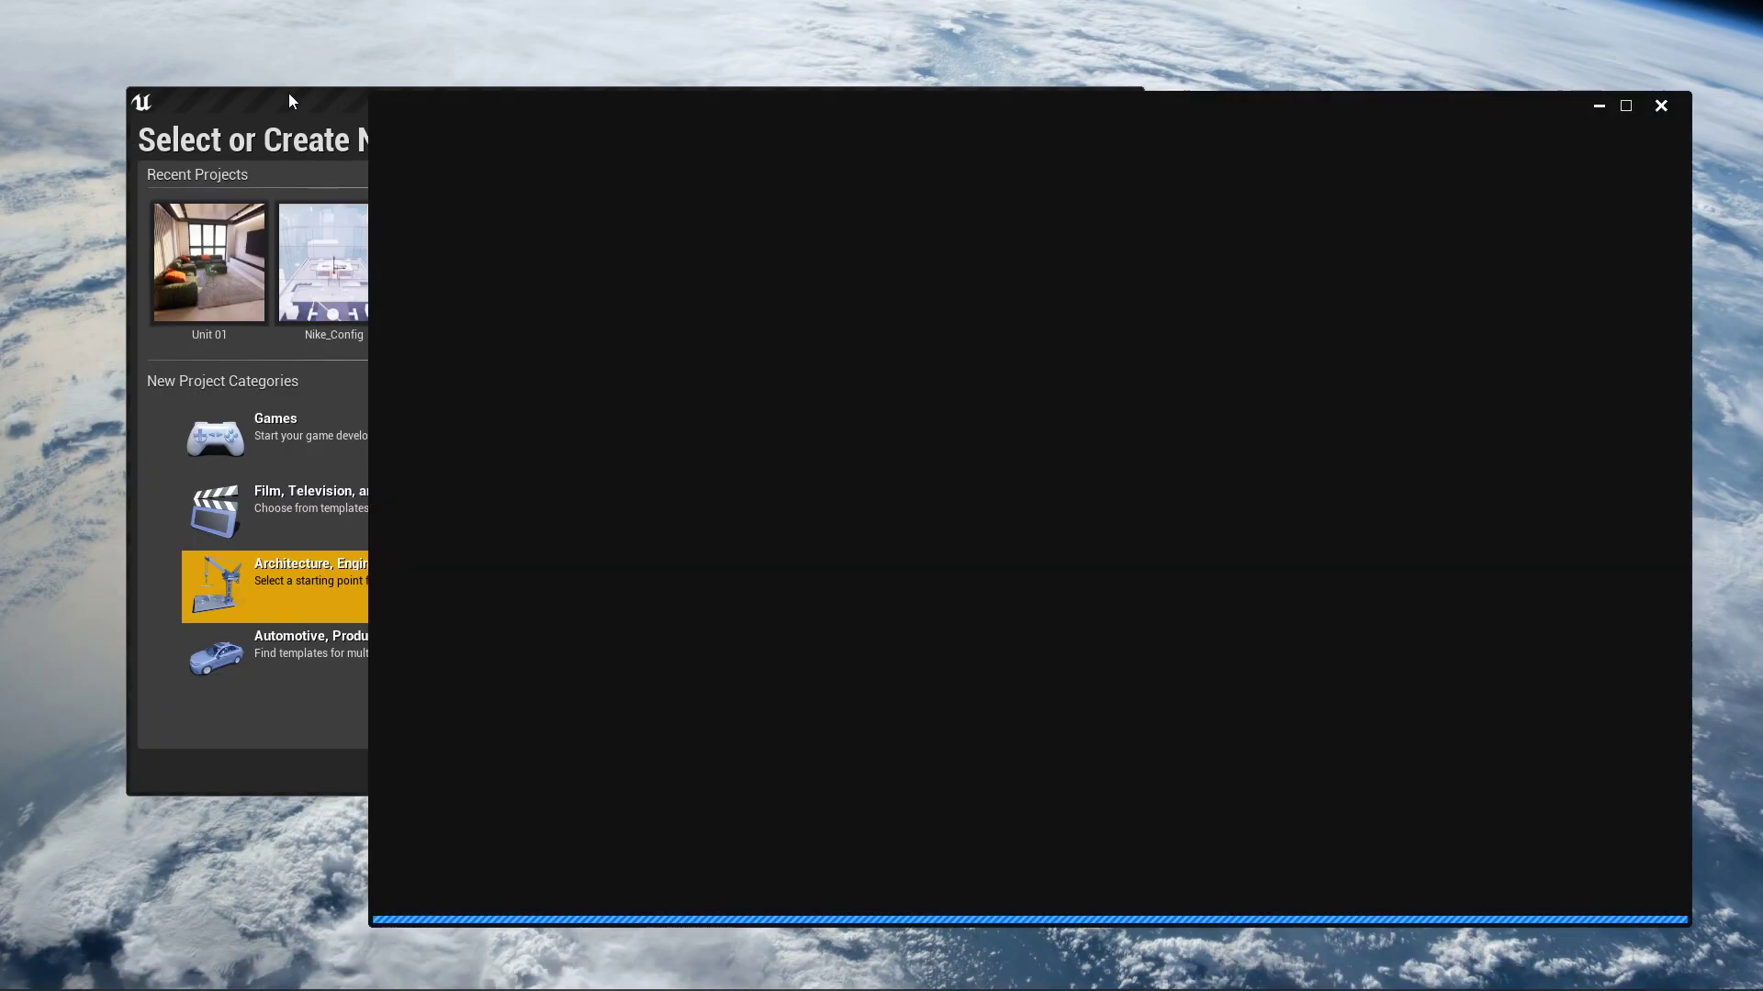
pyautogui.click(967, 144)
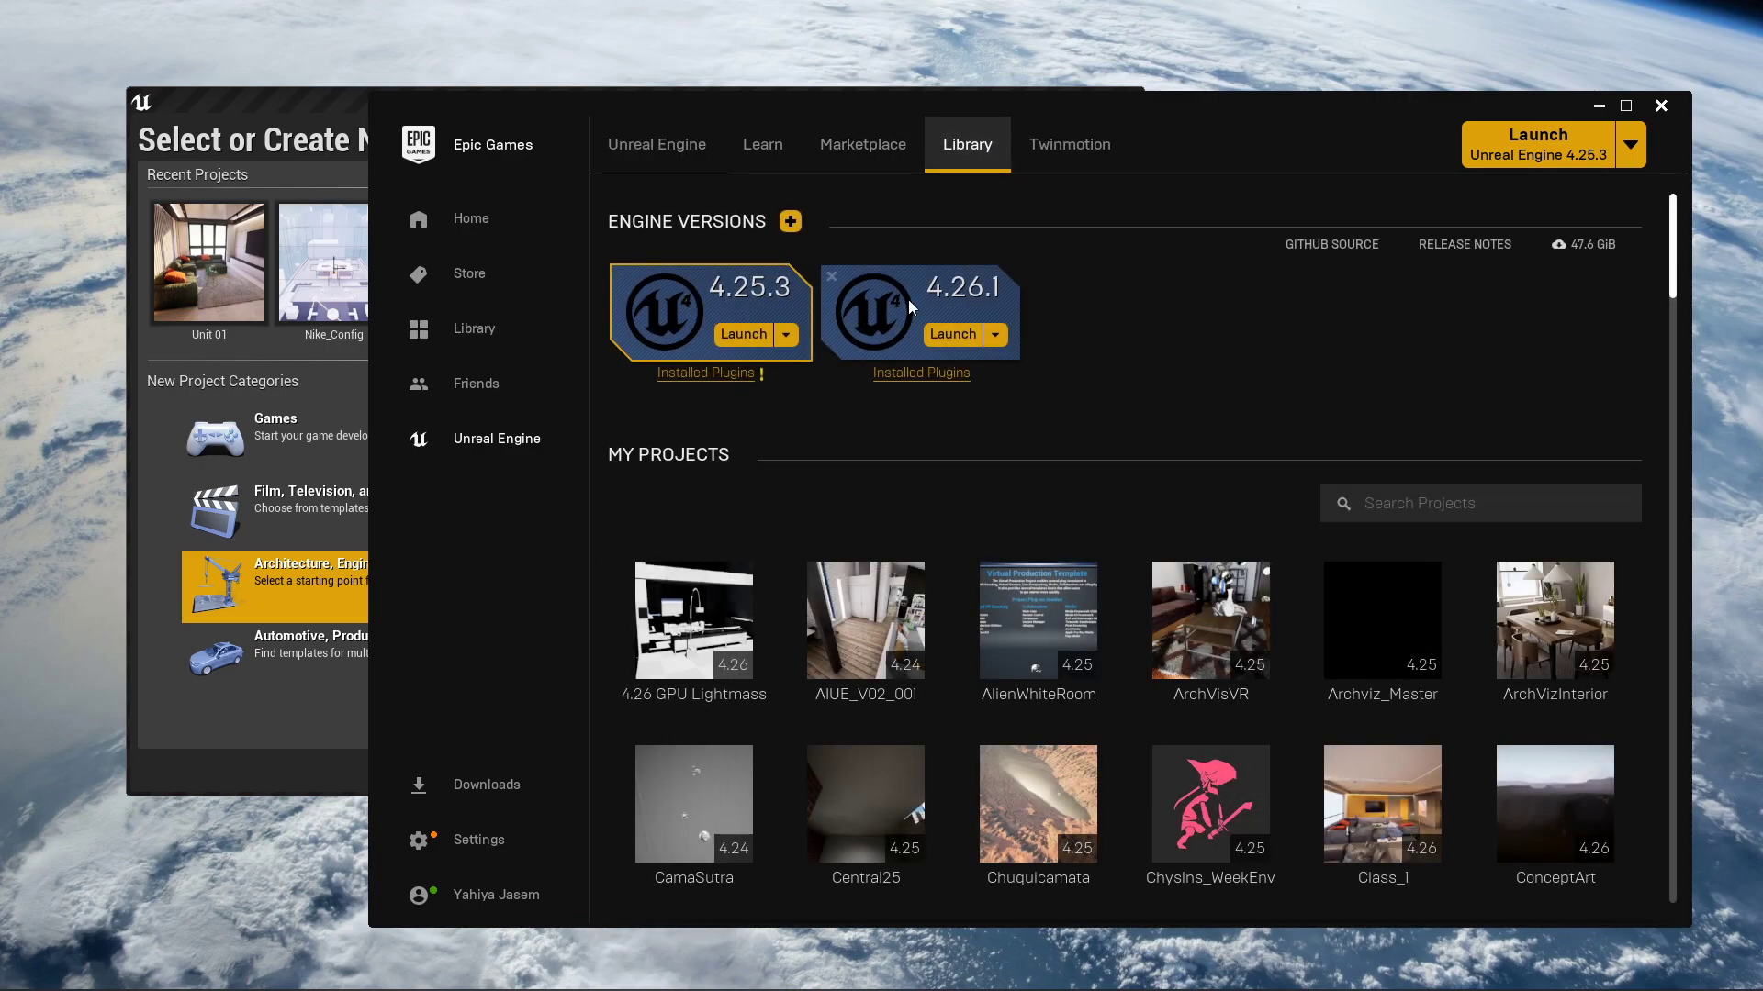
pyautogui.scroll(-1, 1591, 110)
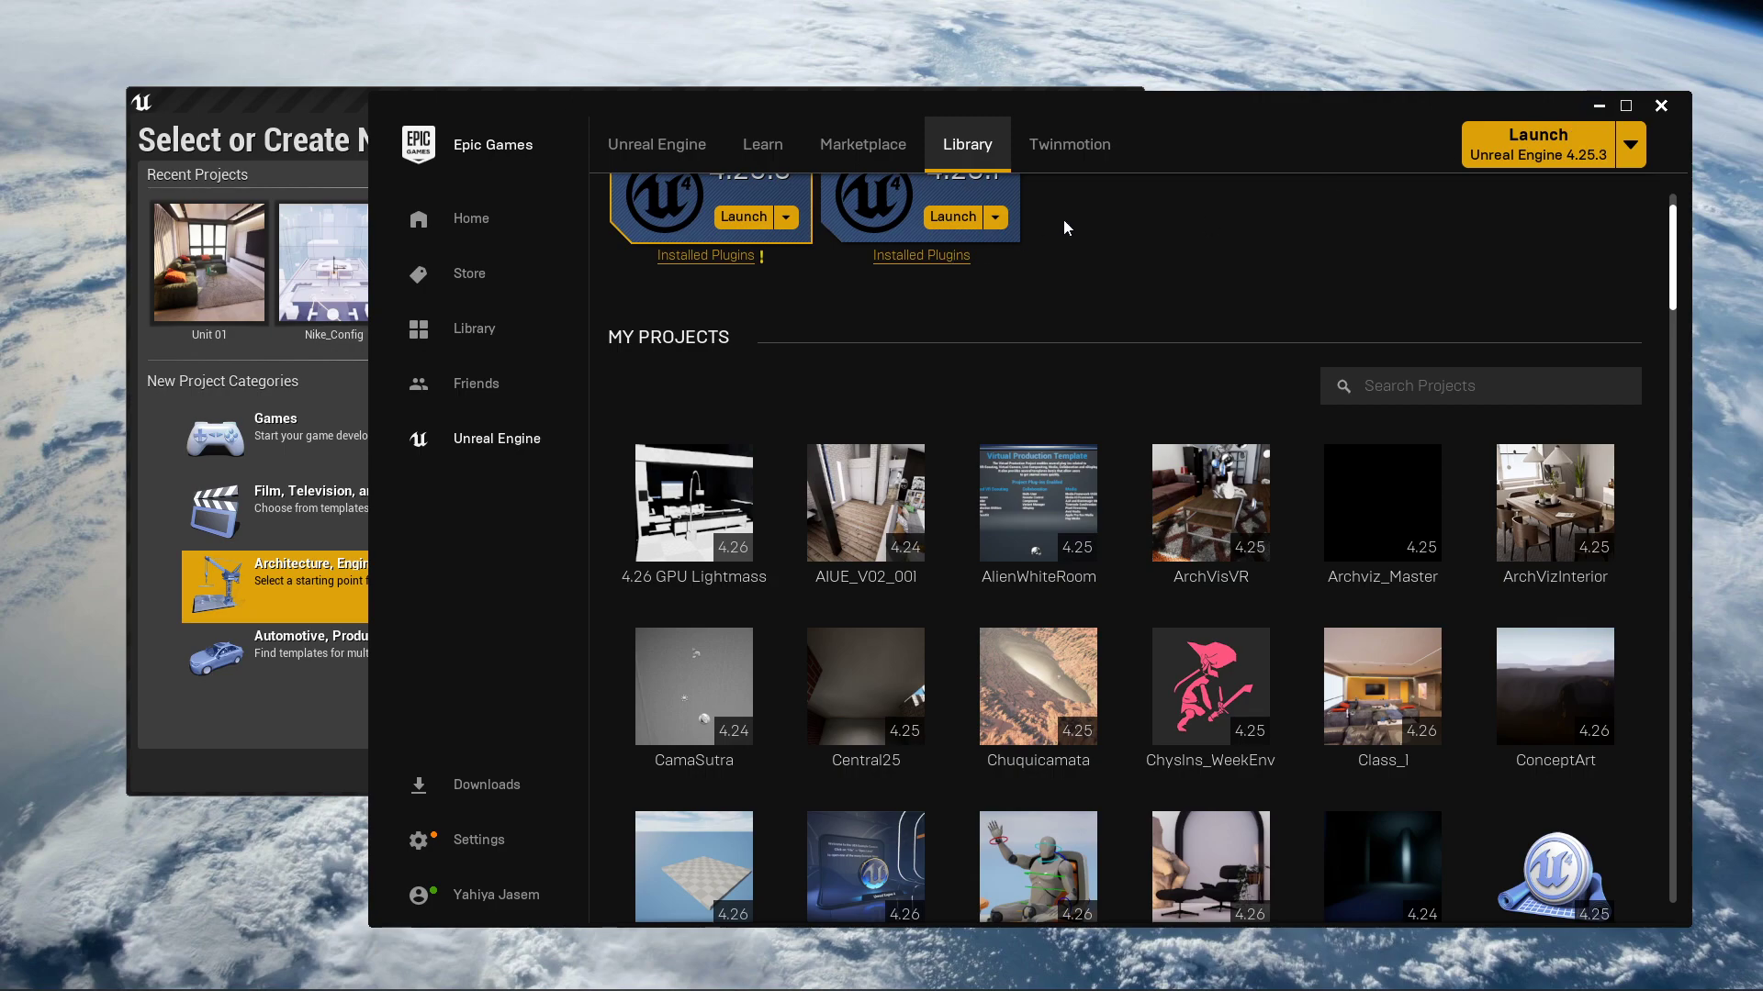
pyautogui.scroll(1, 1618, 176)
pyautogui.click(1598, 106)
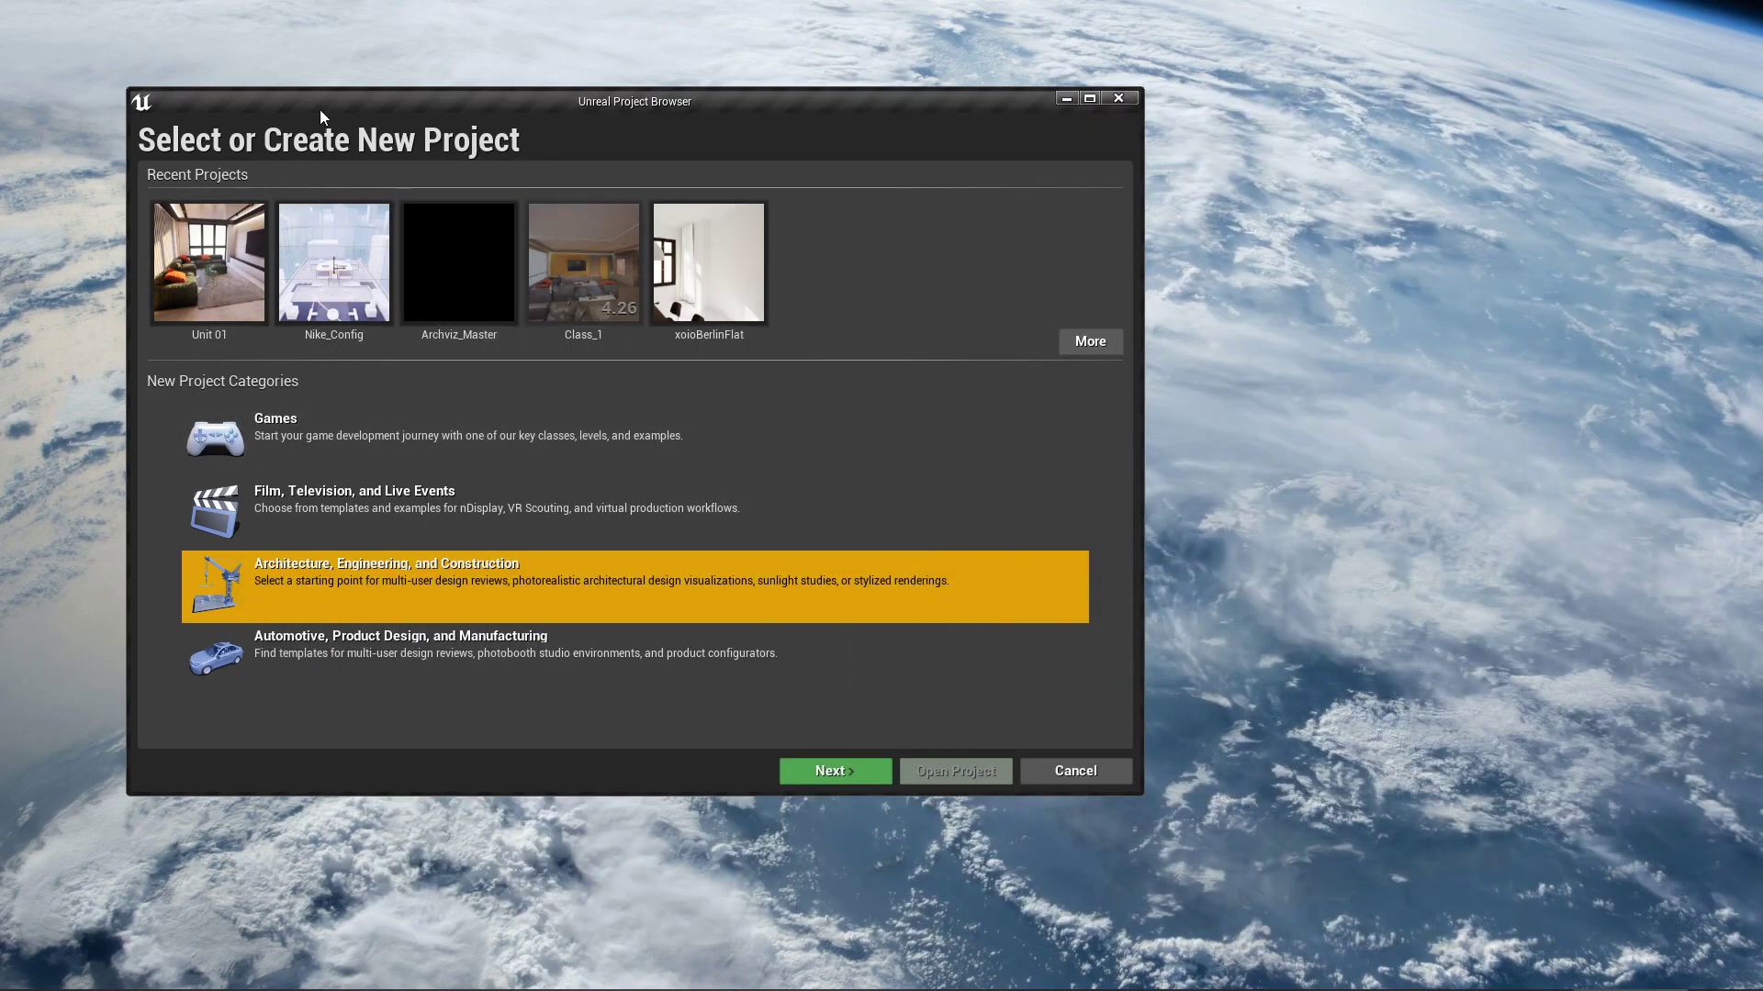
pyautogui.hotkey('alt', 'Tab')
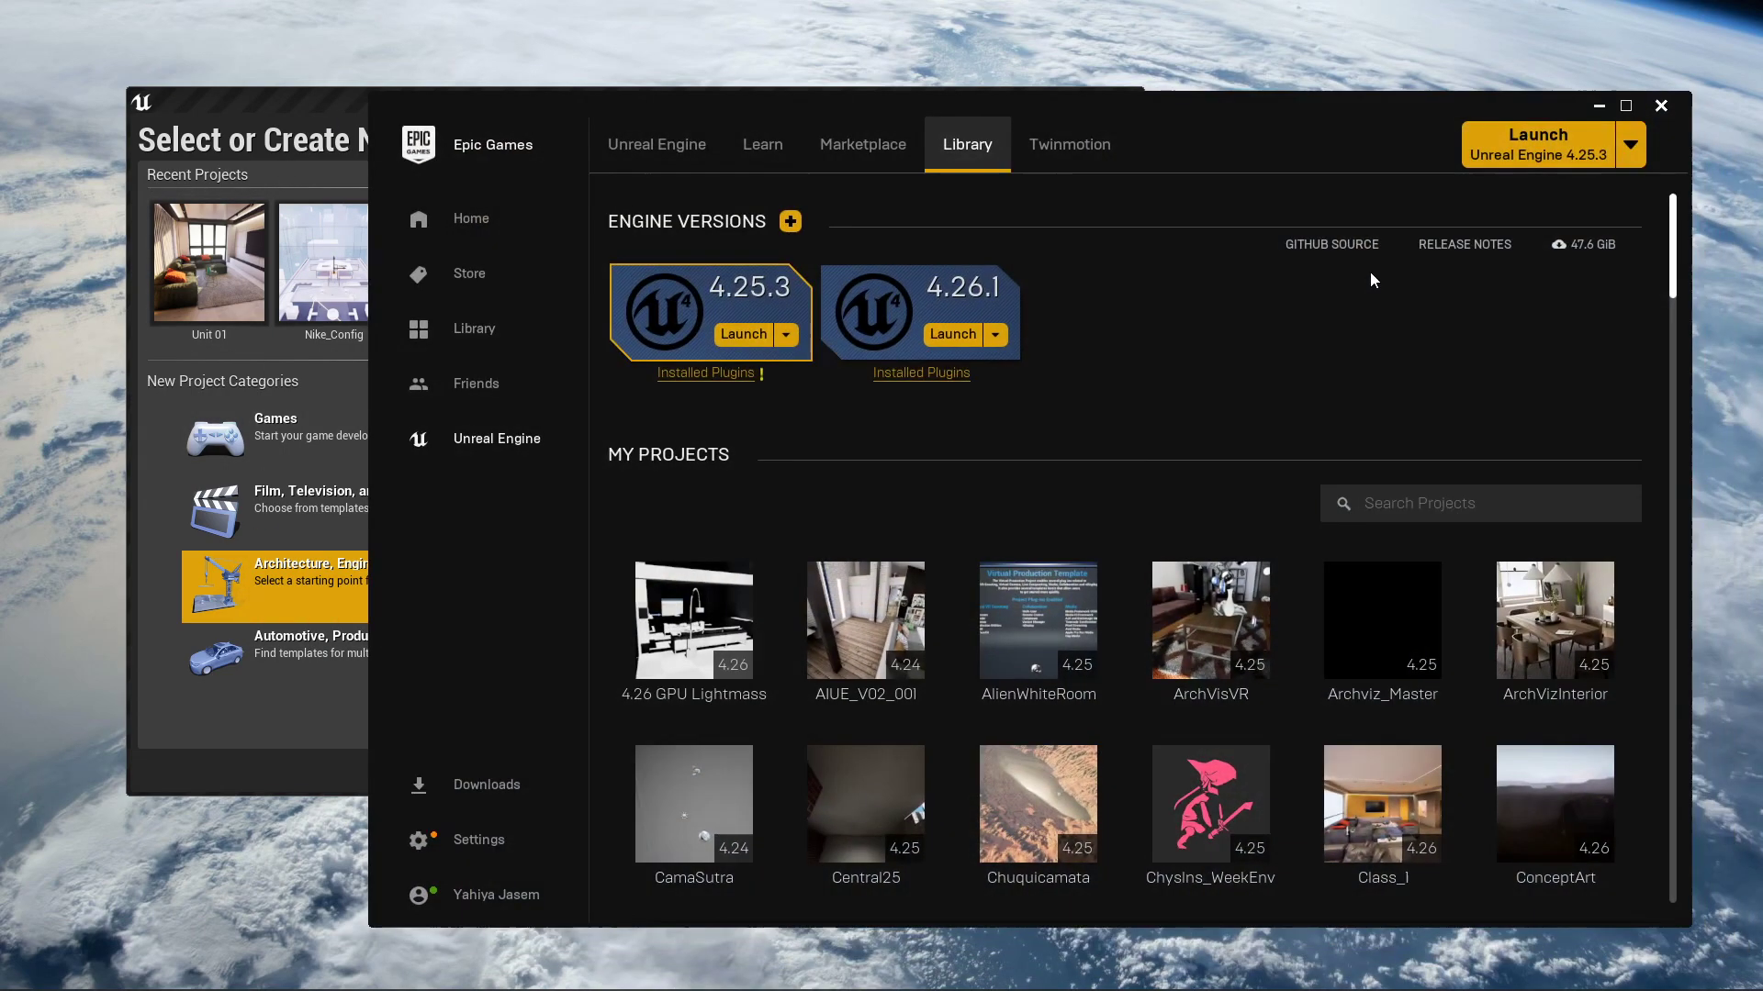
pyautogui.click(1598, 107)
# Choose the Architecture, Engineering, and Construction category and the Blank template for the new Unreal project
pyautogui.moveTo(769, 95)
pyautogui.mouseDown()
pyautogui.moveTo(814, 99)
pyautogui.moveTo(732, 97)
pyautogui.moveTo(803, 95)
pyautogui.mouseUp()
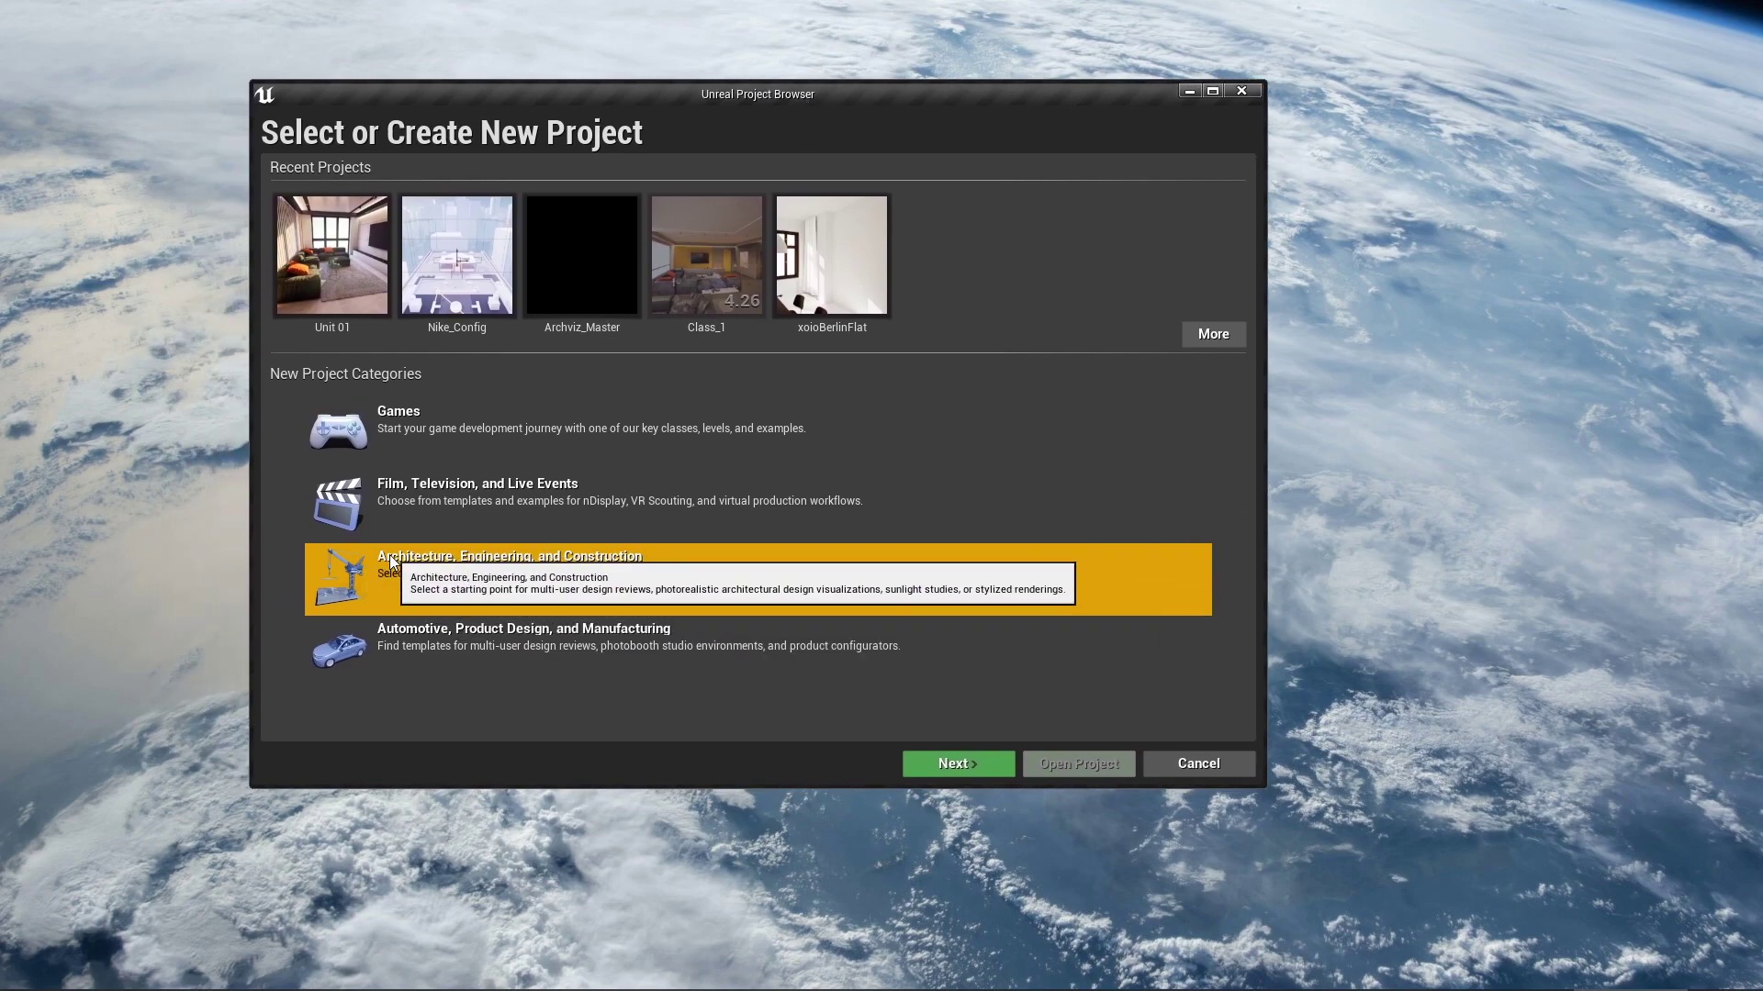
pyautogui.click(997, 769)
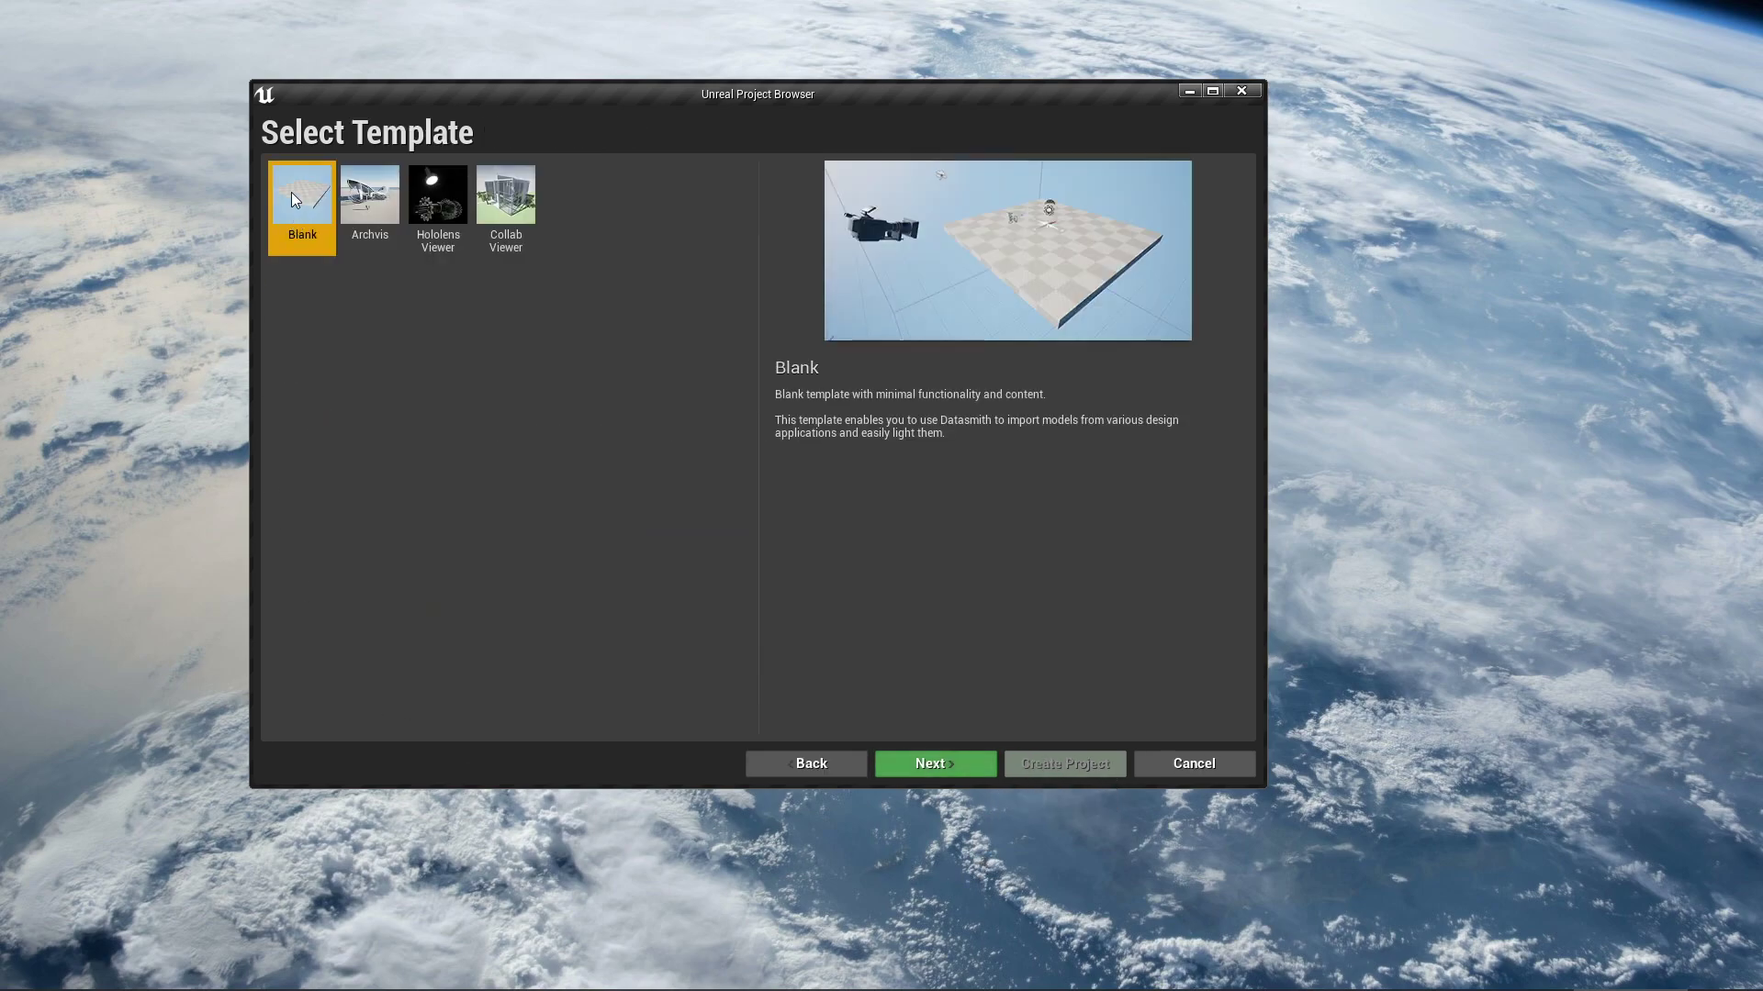
pyautogui.click(927, 766)
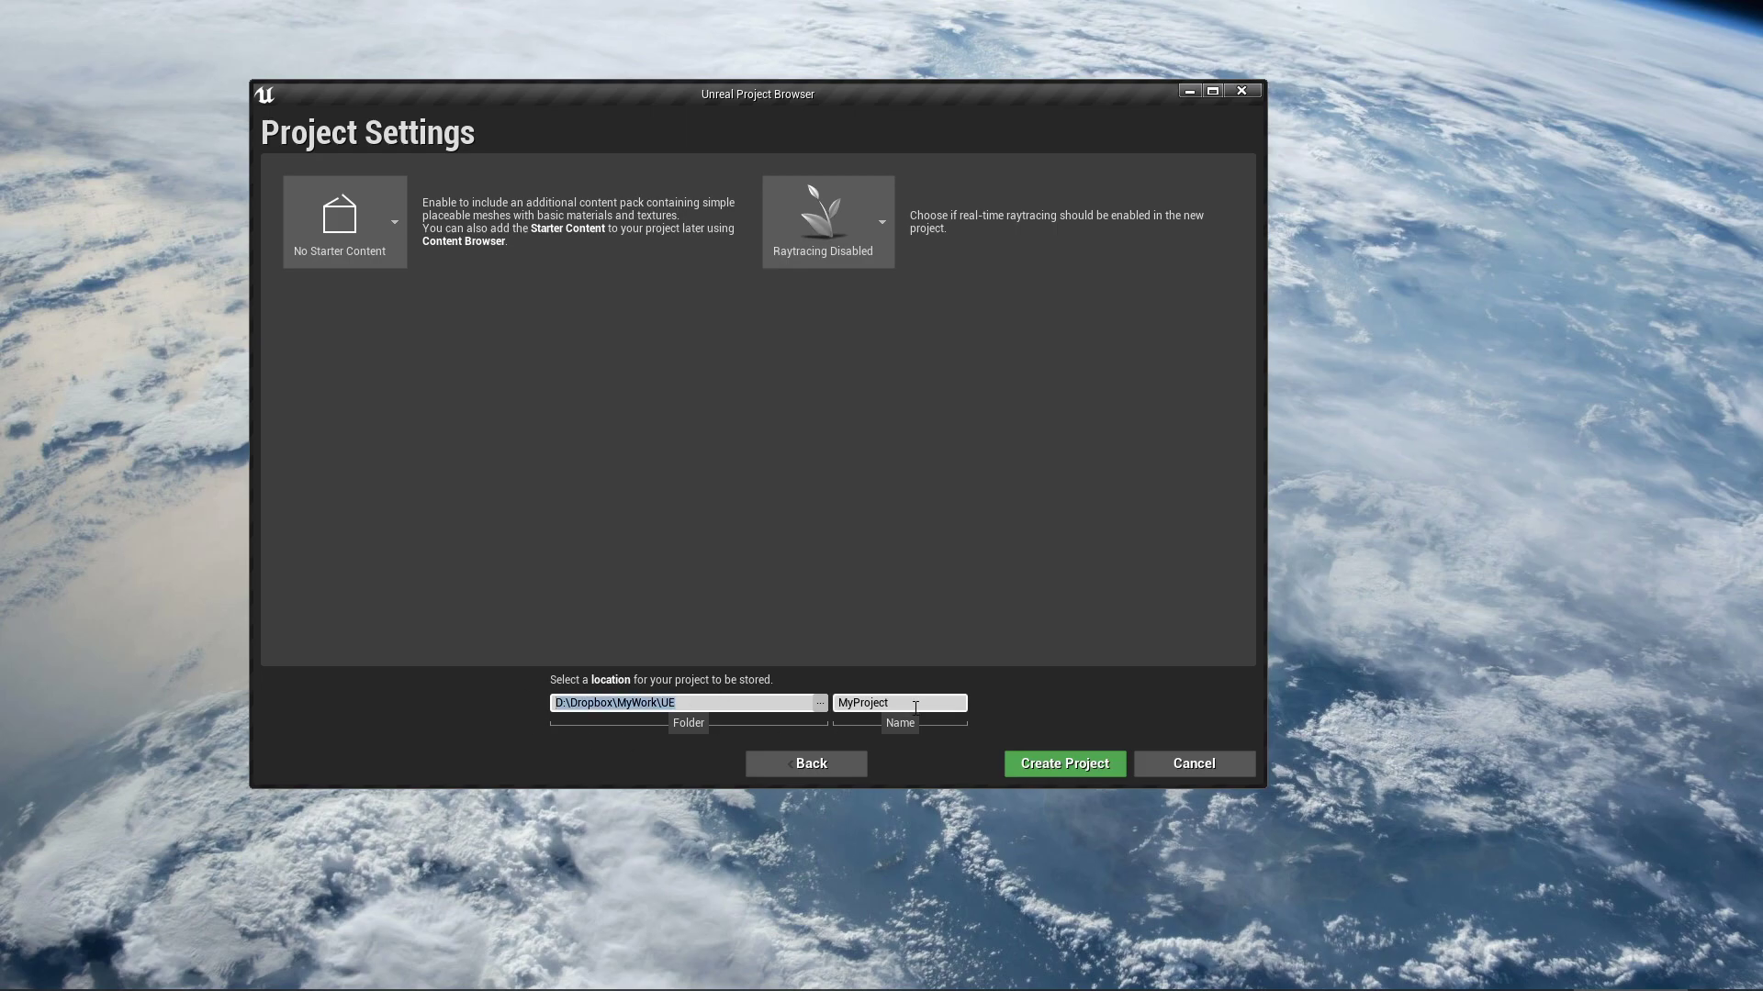
# Name the project Berlin_Project and create it
pyautogui.press('Tab')
pyautogui.write('Berli')
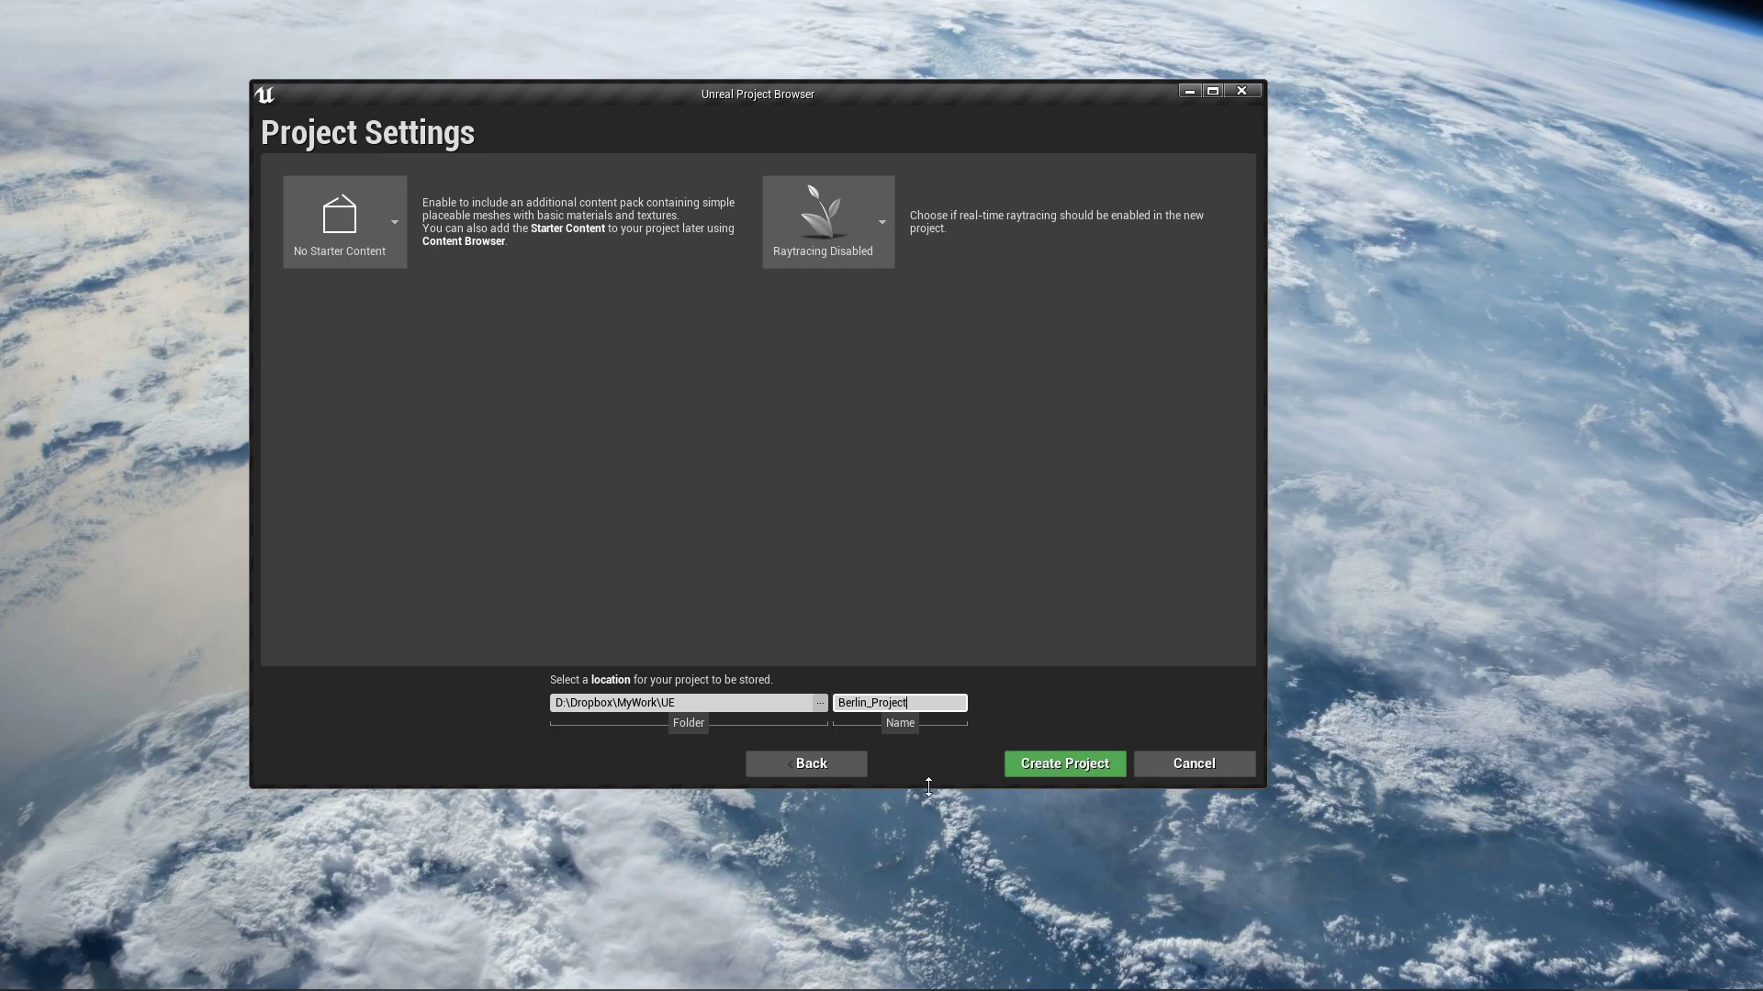
pyautogui.click(1047, 768)
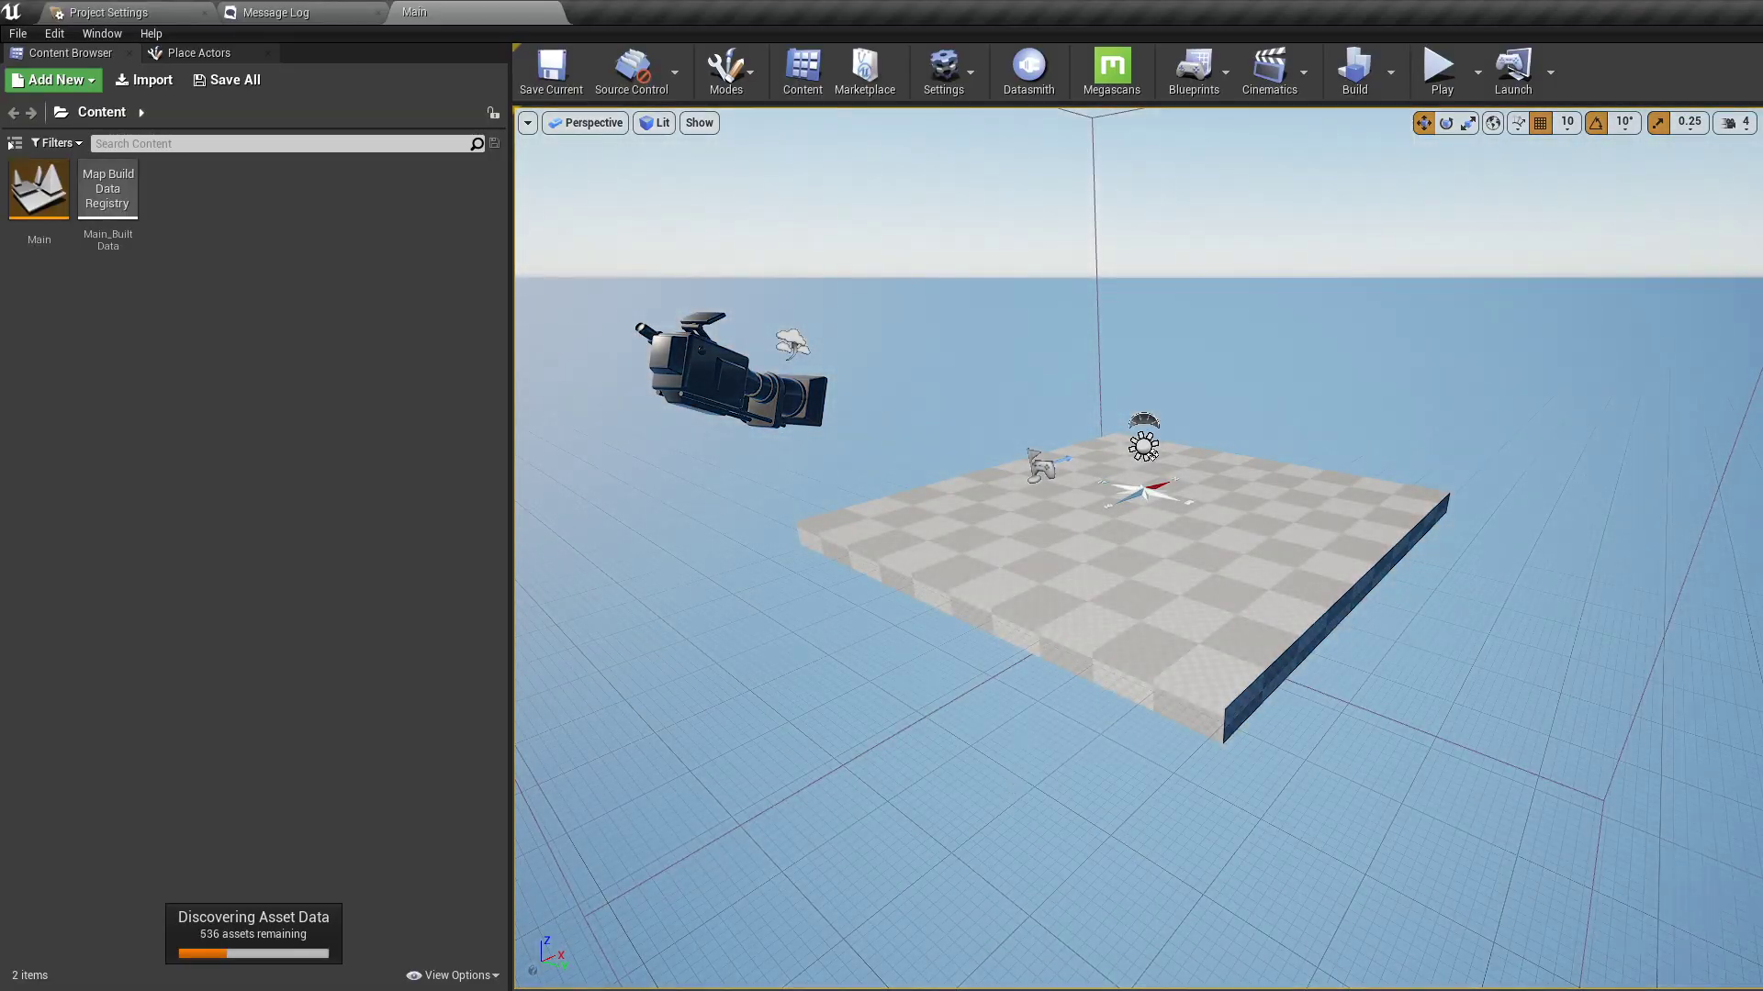
# Create a folder named _Projects in the project's Content folder
pyautogui.moveTo(978, 432); pyautogui.dragTo(896, 569, button='right')
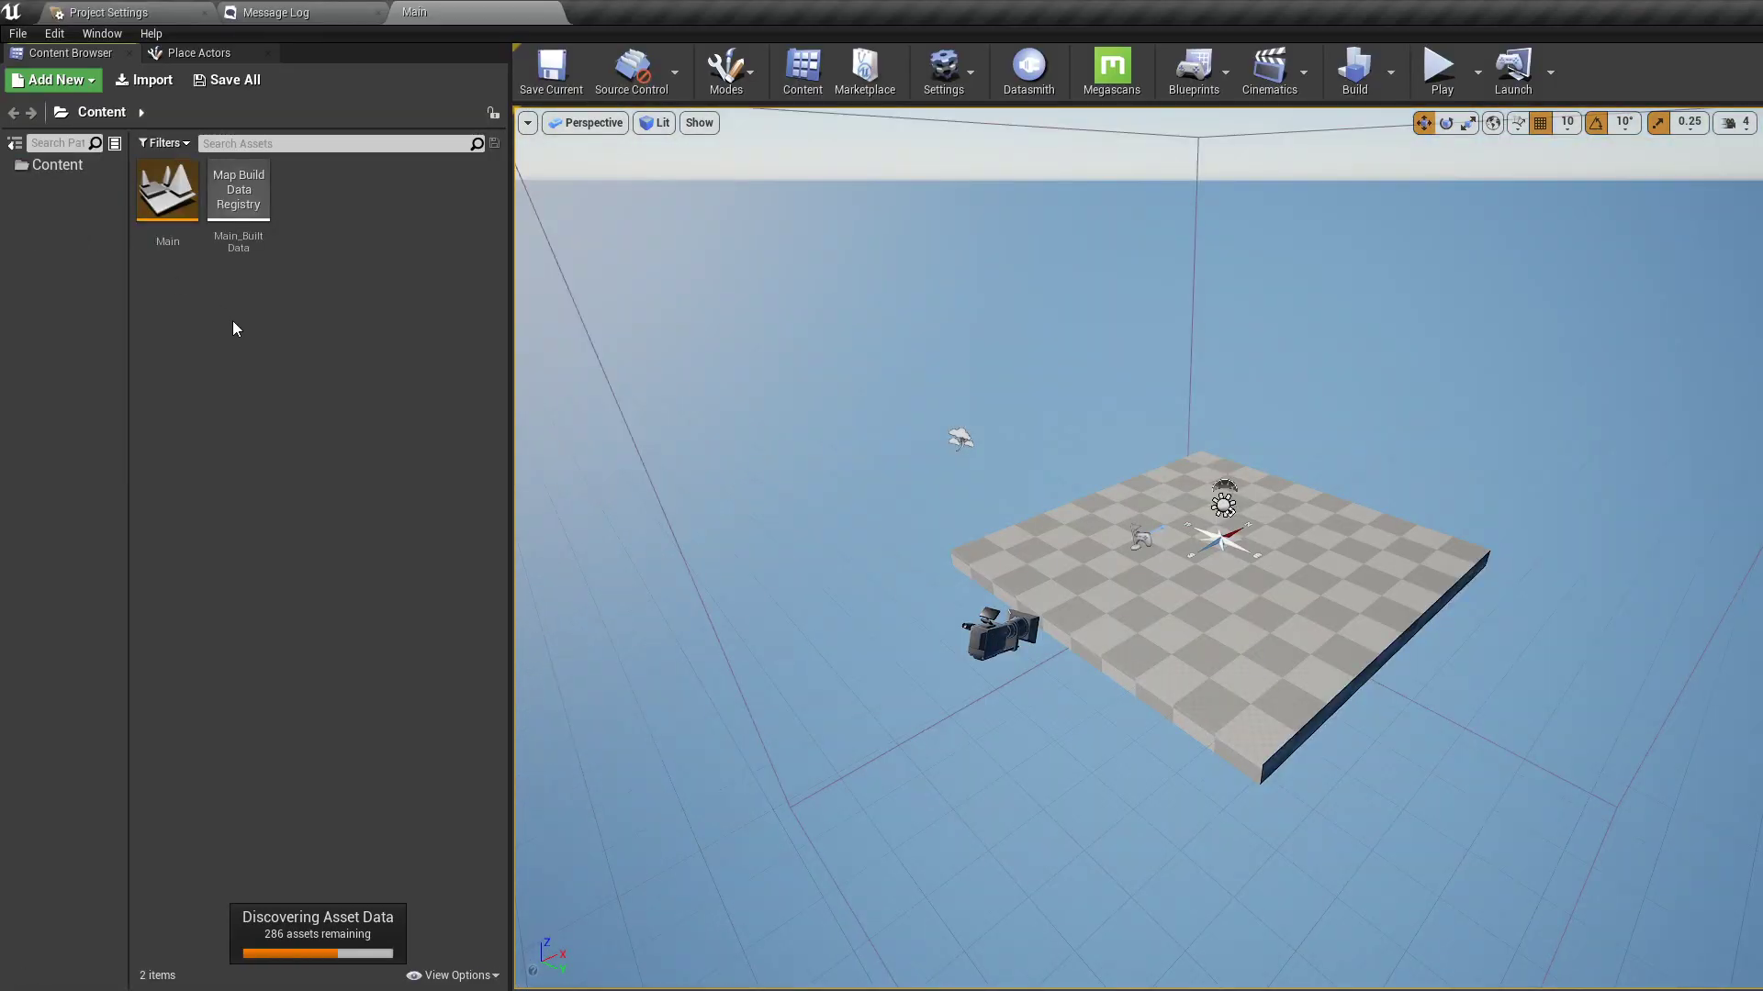
pyautogui.rightClick(228, 319)
pyautogui.click(369, 251)
pyautogui.rightClick(344, 435)
pyautogui.click(407, 393)
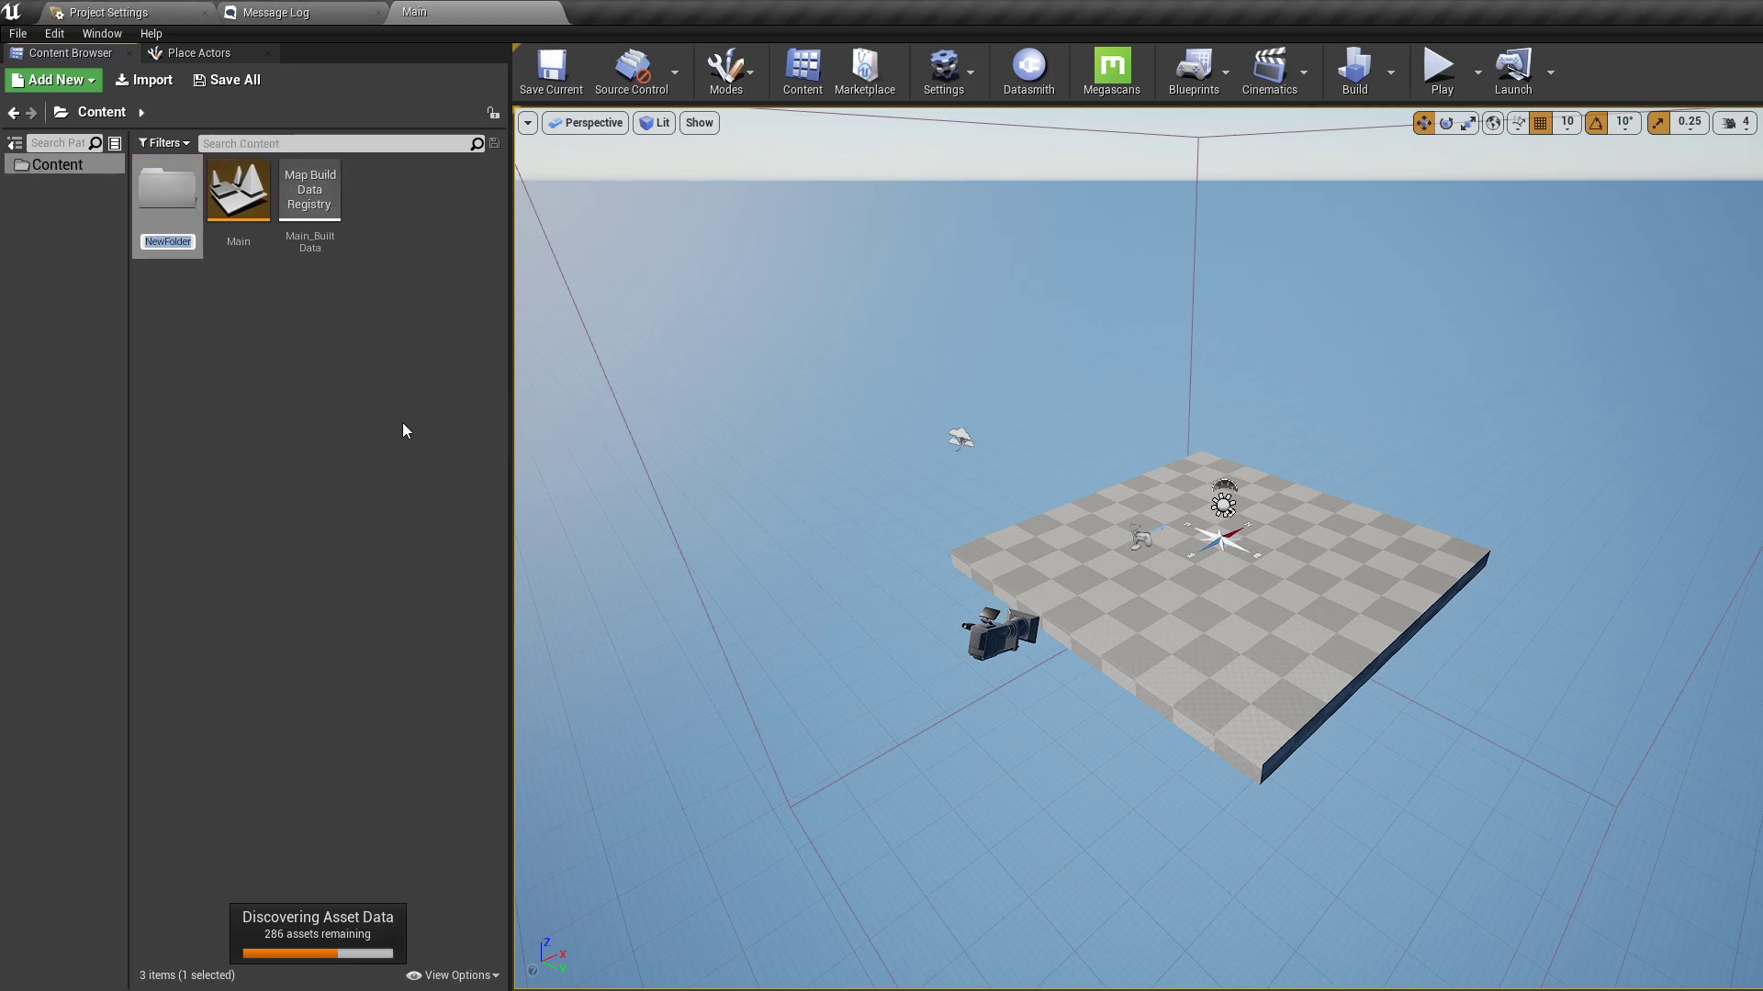
pyautogui.write('_Projects')
pyautogui.press('Return')
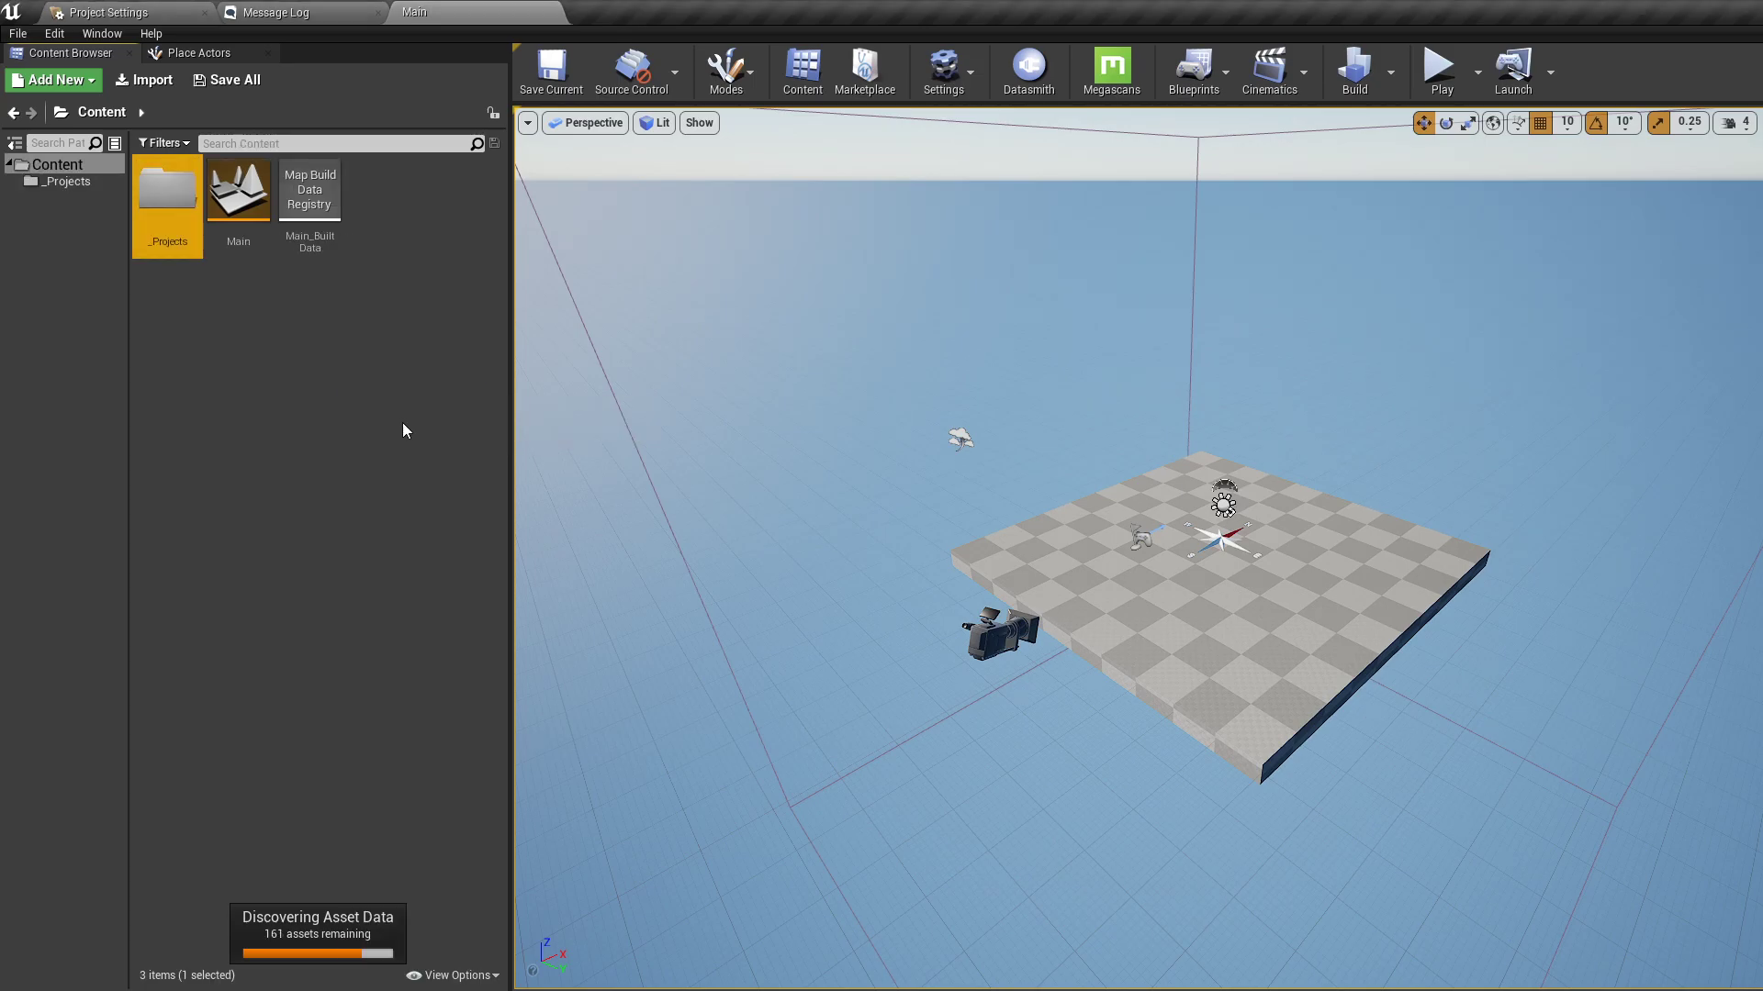
# Create a folder named DT inside the _Projects folder
pyautogui.doubleClick(163, 229)
pyautogui.rightClick(283, 362)
pyautogui.click(329, 383)
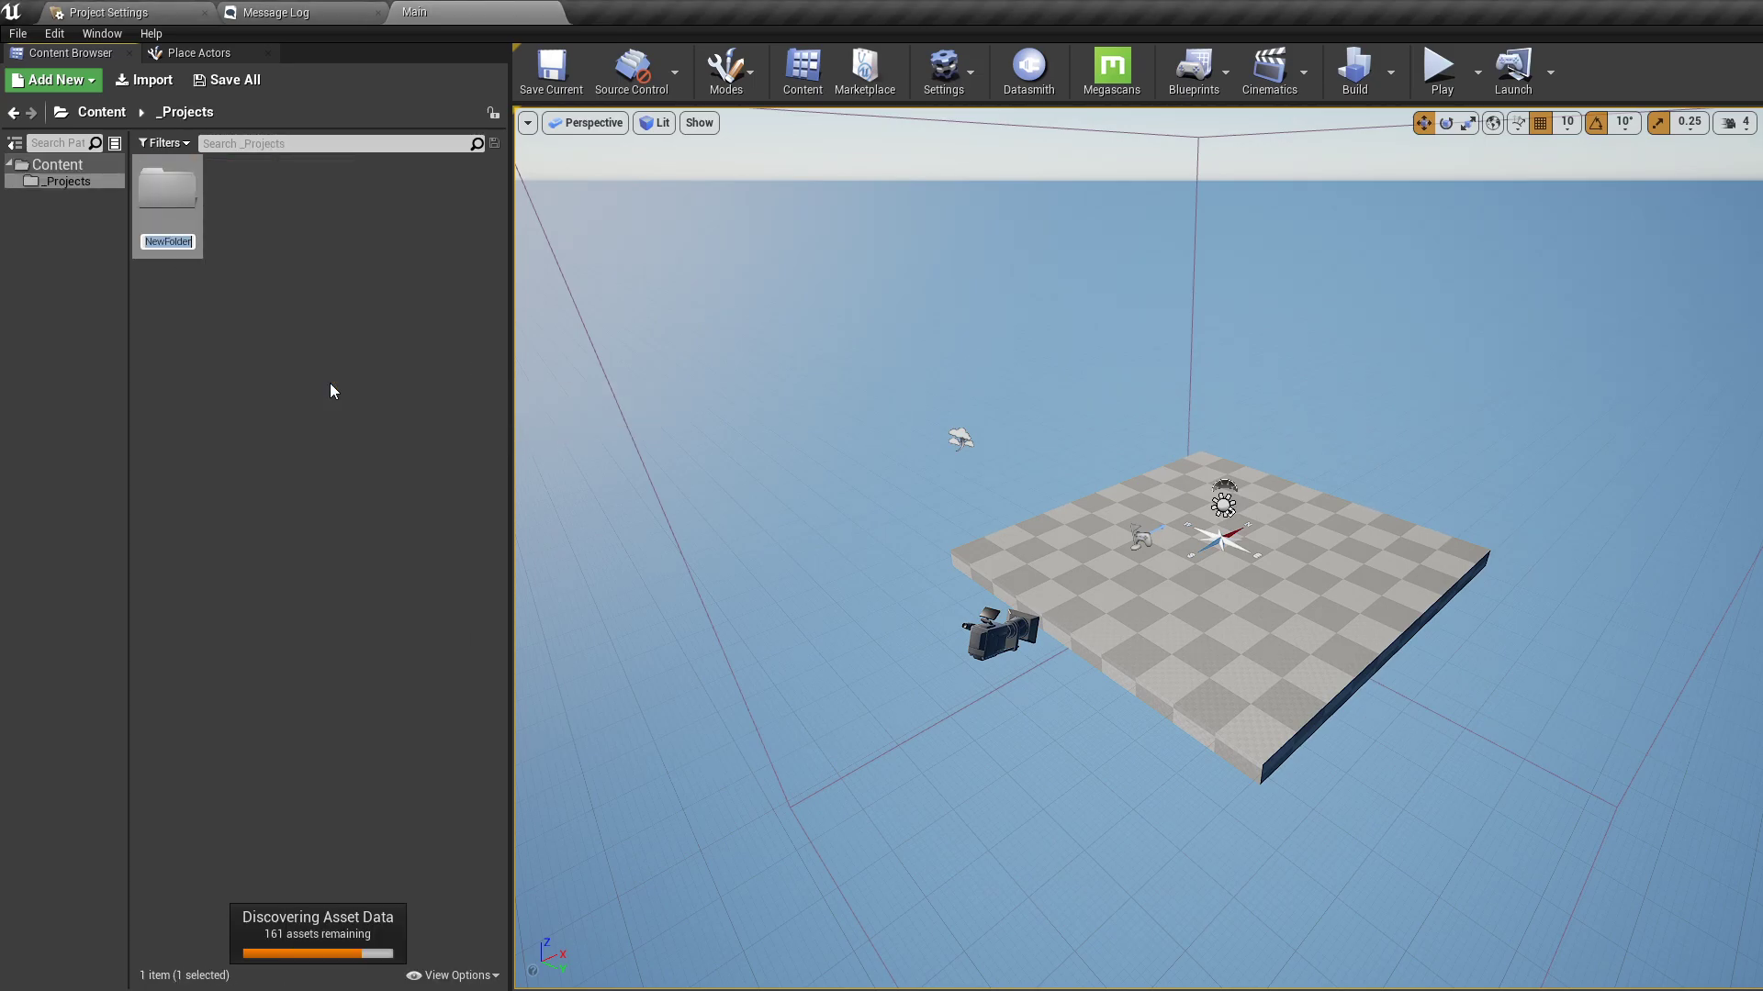
pyautogui.write('DT')
pyautogui.press('Return')
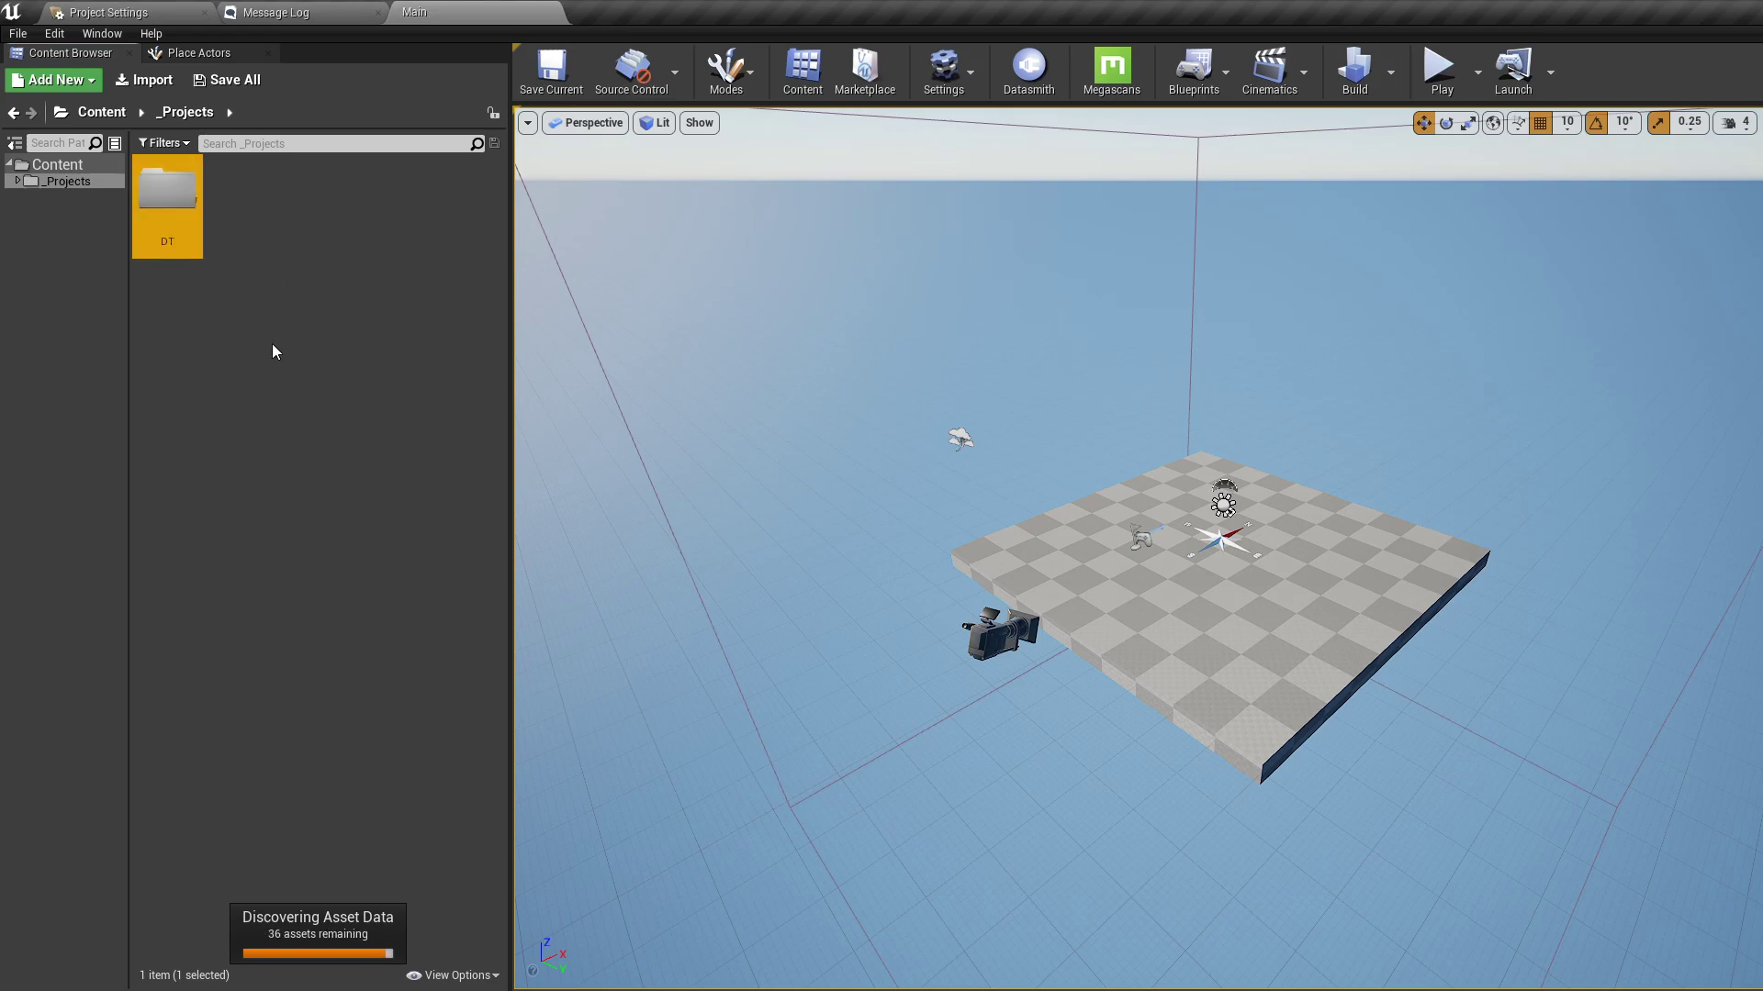
# Add a folder named Maps beside DT in the _Projects folder
pyautogui.rightClick(273, 346)
pyautogui.click(300, 361)
pyautogui.write('Maps')
pyautogui.press('Return')
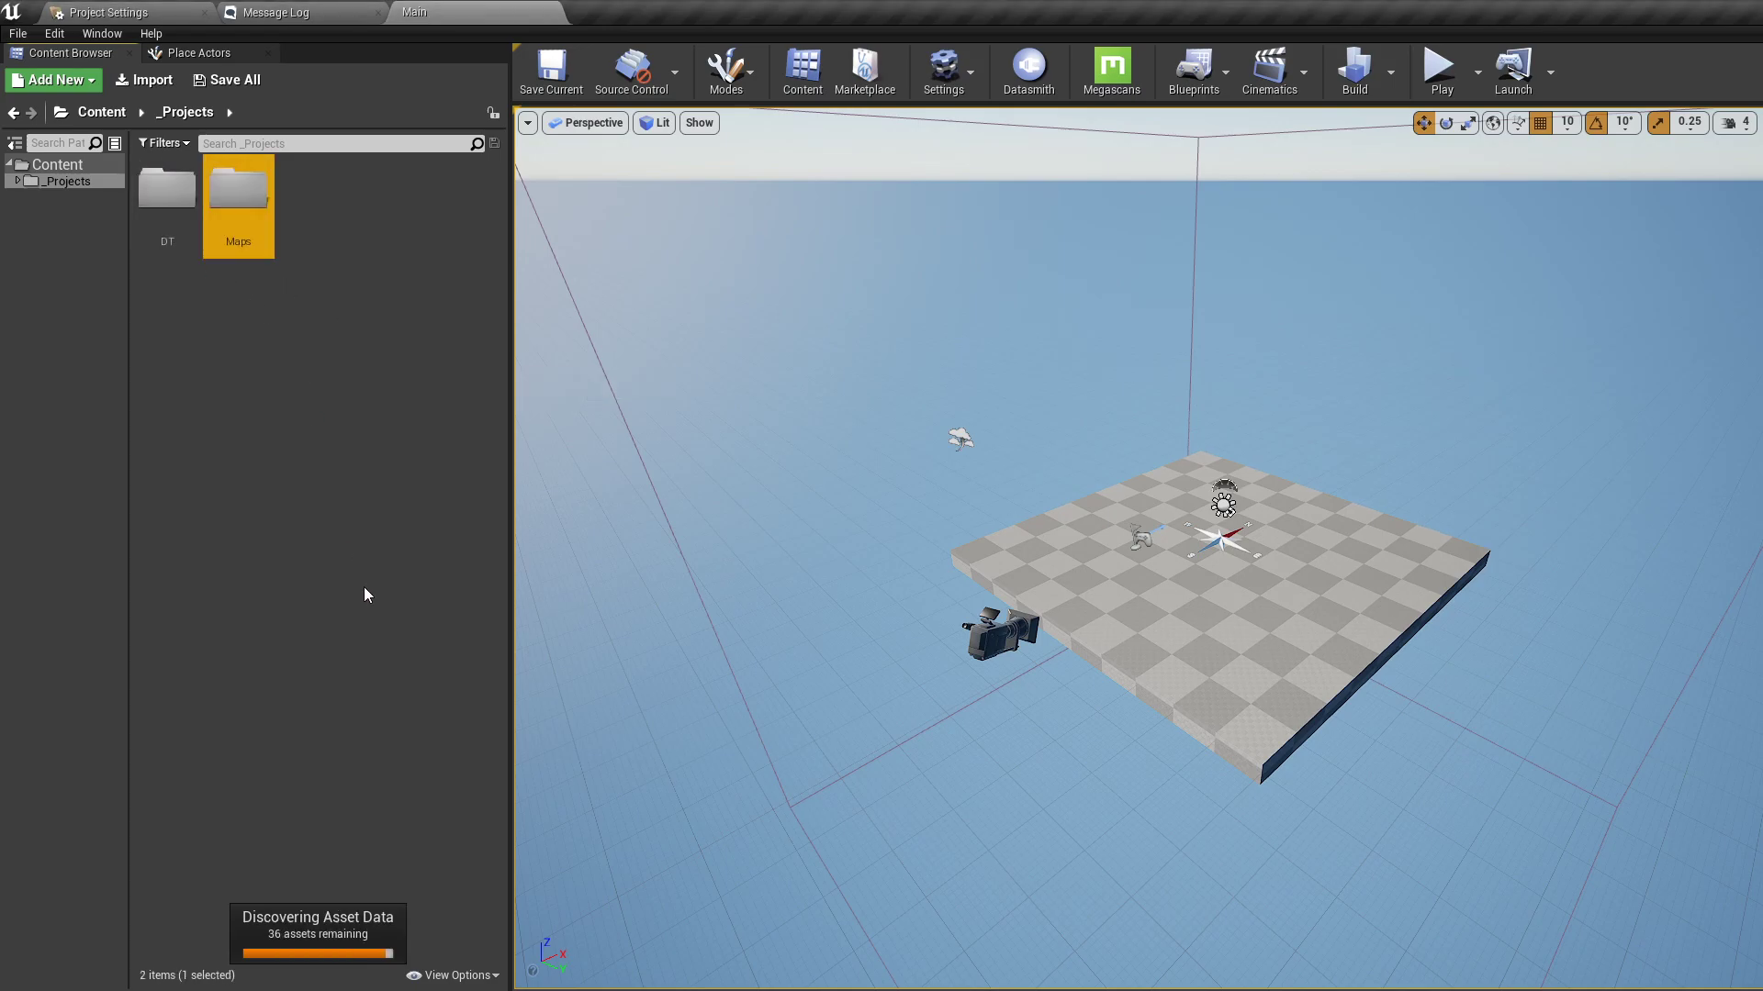
# Create a new level named Building inside the Maps folder
pyautogui.doubleClick(238, 197)
pyautogui.rightClick(301, 379)
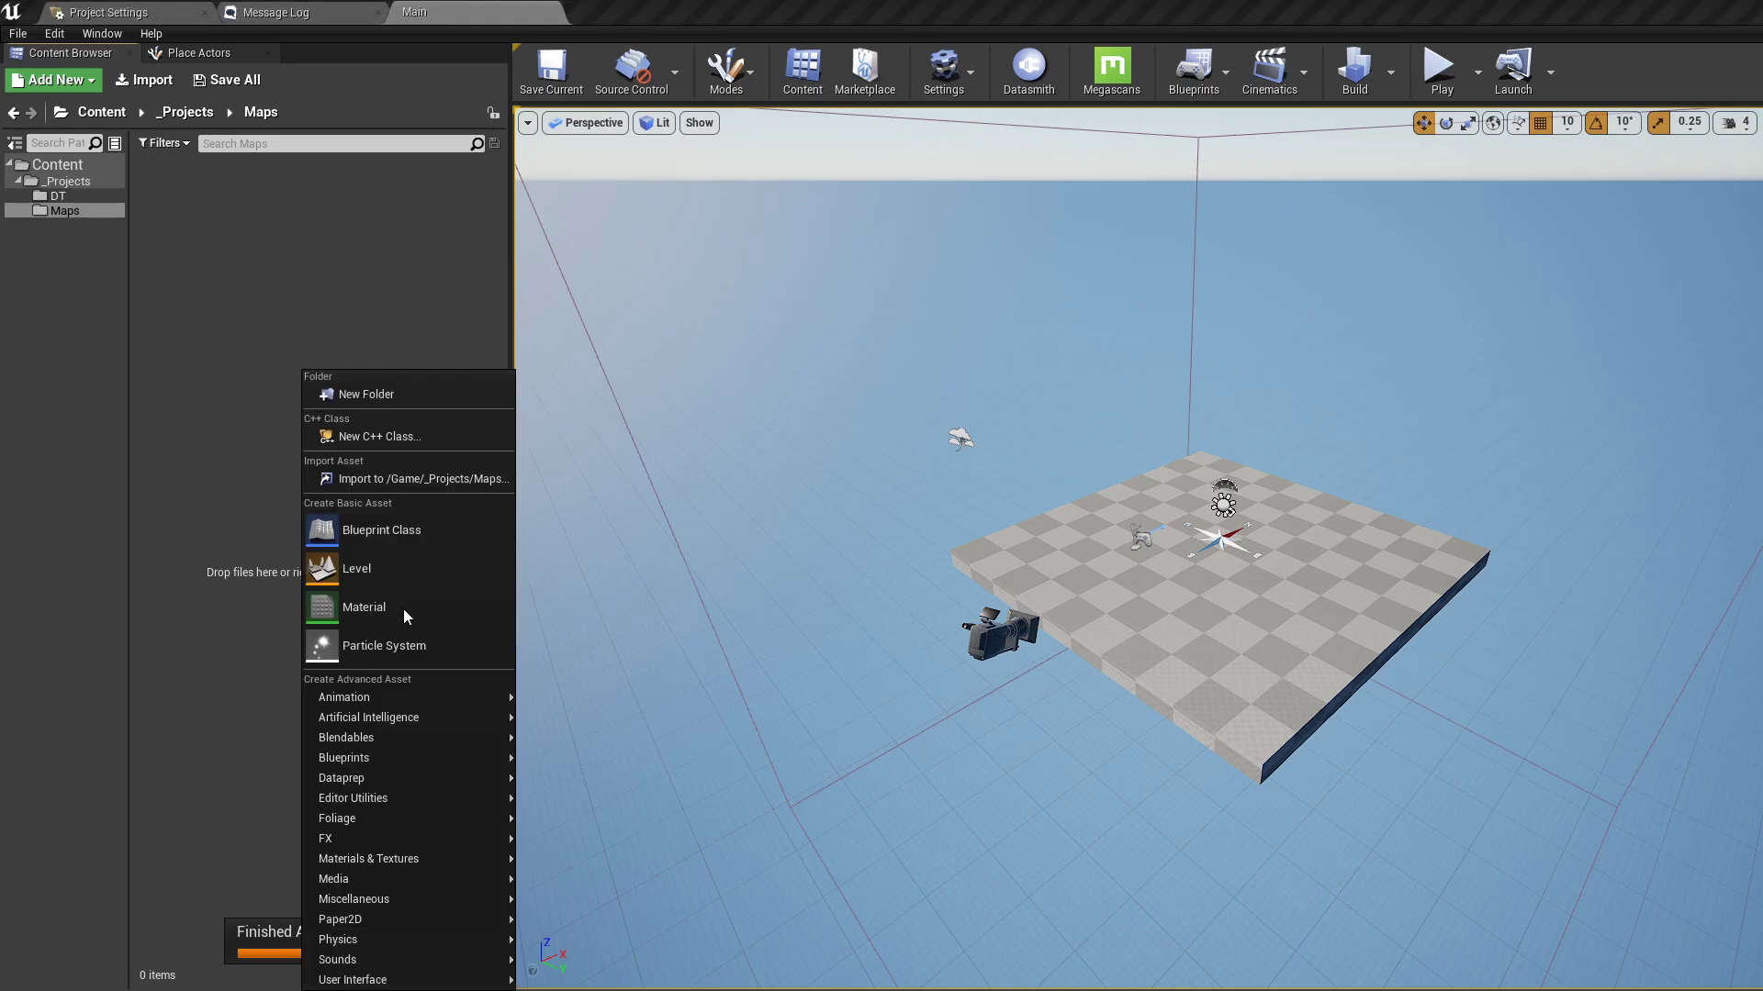
pyautogui.click(399, 584)
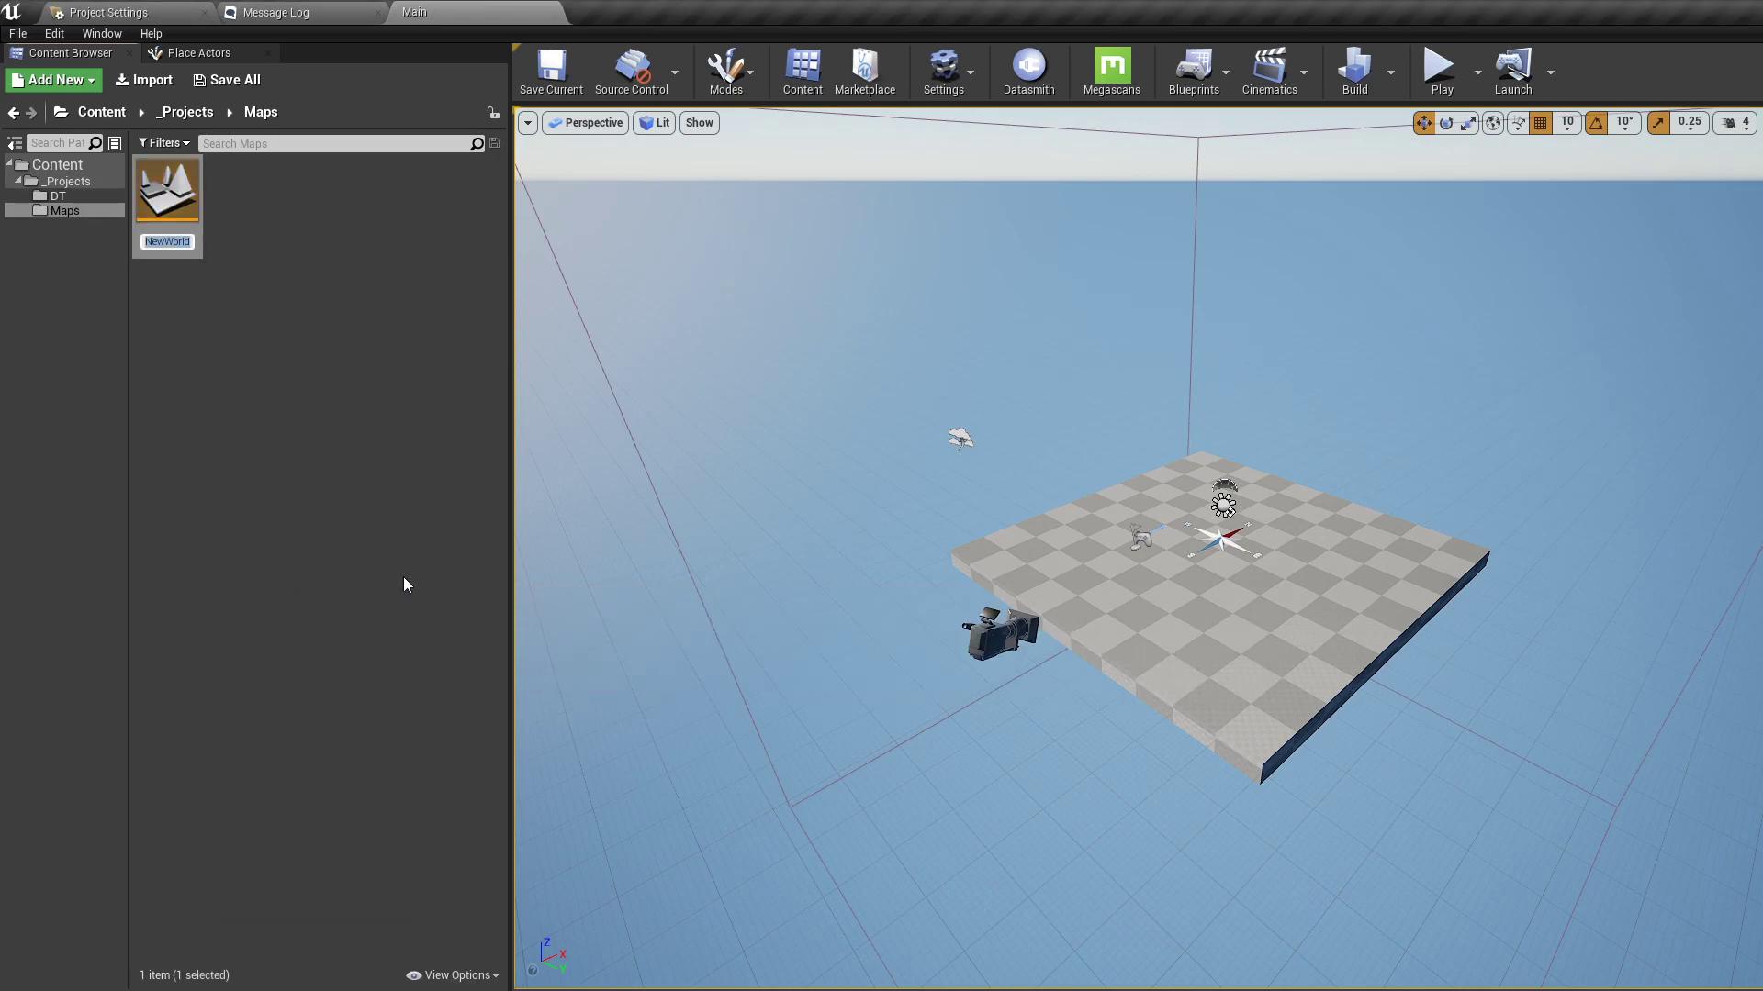
pyautogui.write('MainBuilding')
pyautogui.press('BackSpace')
pyautogui.press('Return')
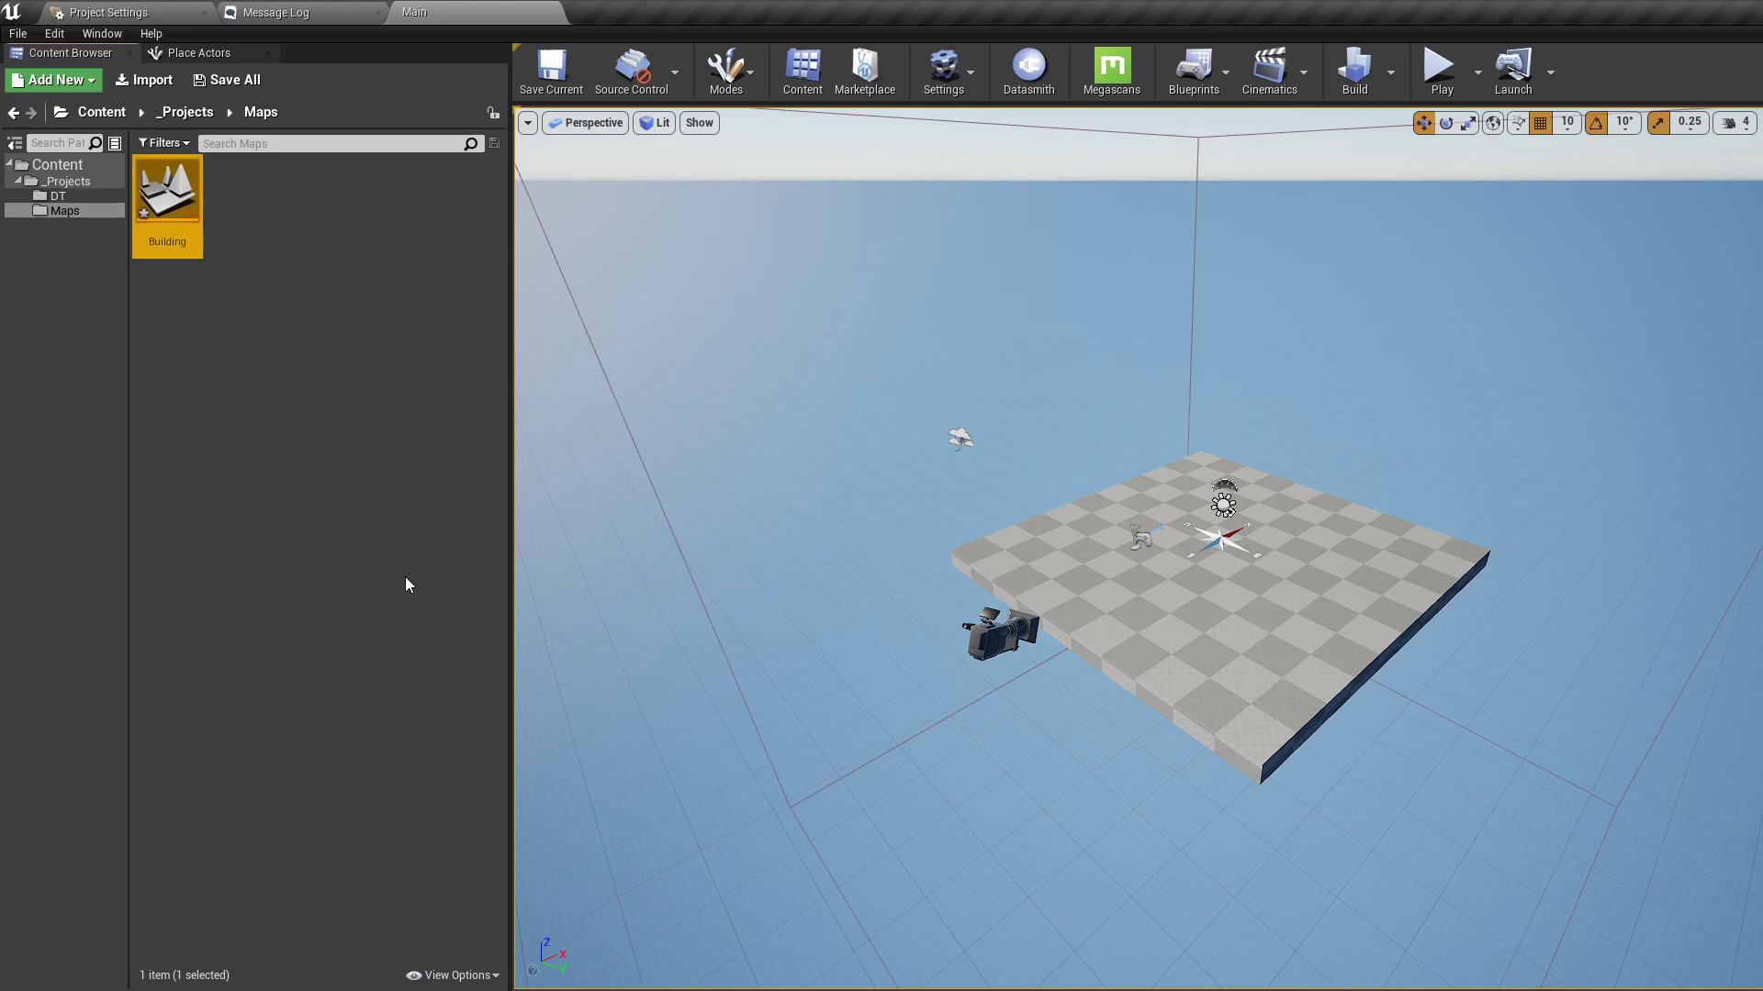
pyautogui.click(226, 243)
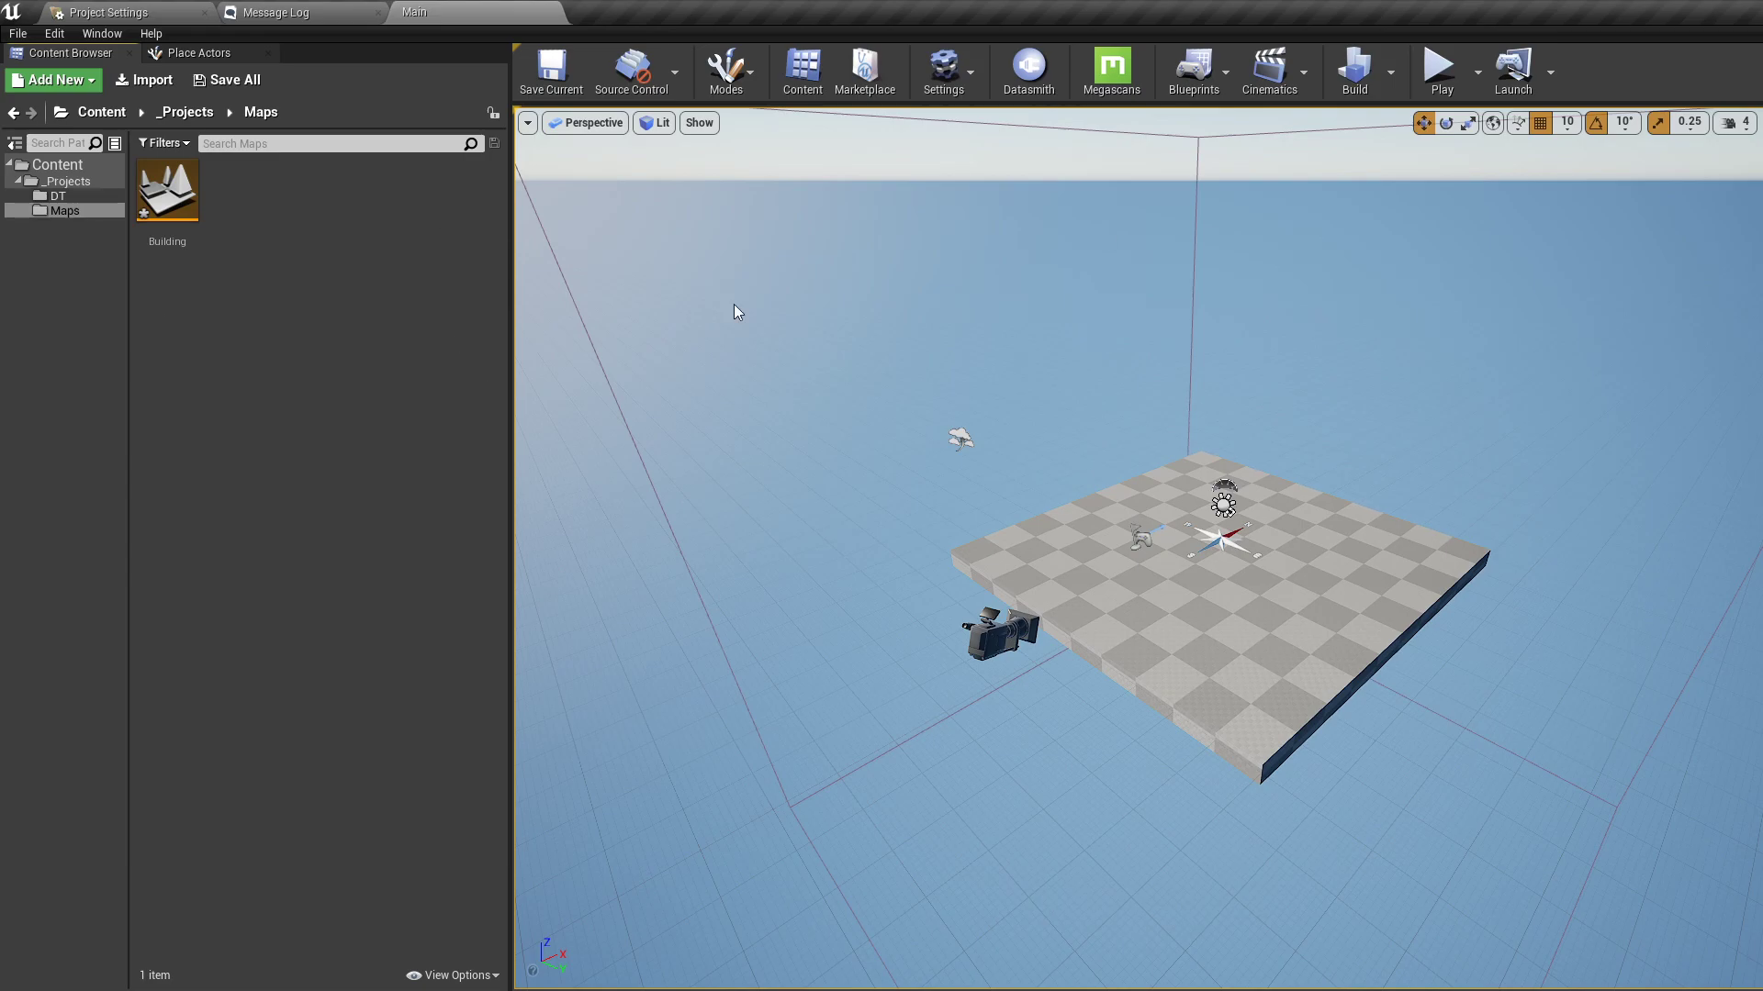
# Resize the editor window to cover most of the screen and open the Building level
pyautogui.moveTo(1385, 19); pyautogui.dragTo(600, 36)
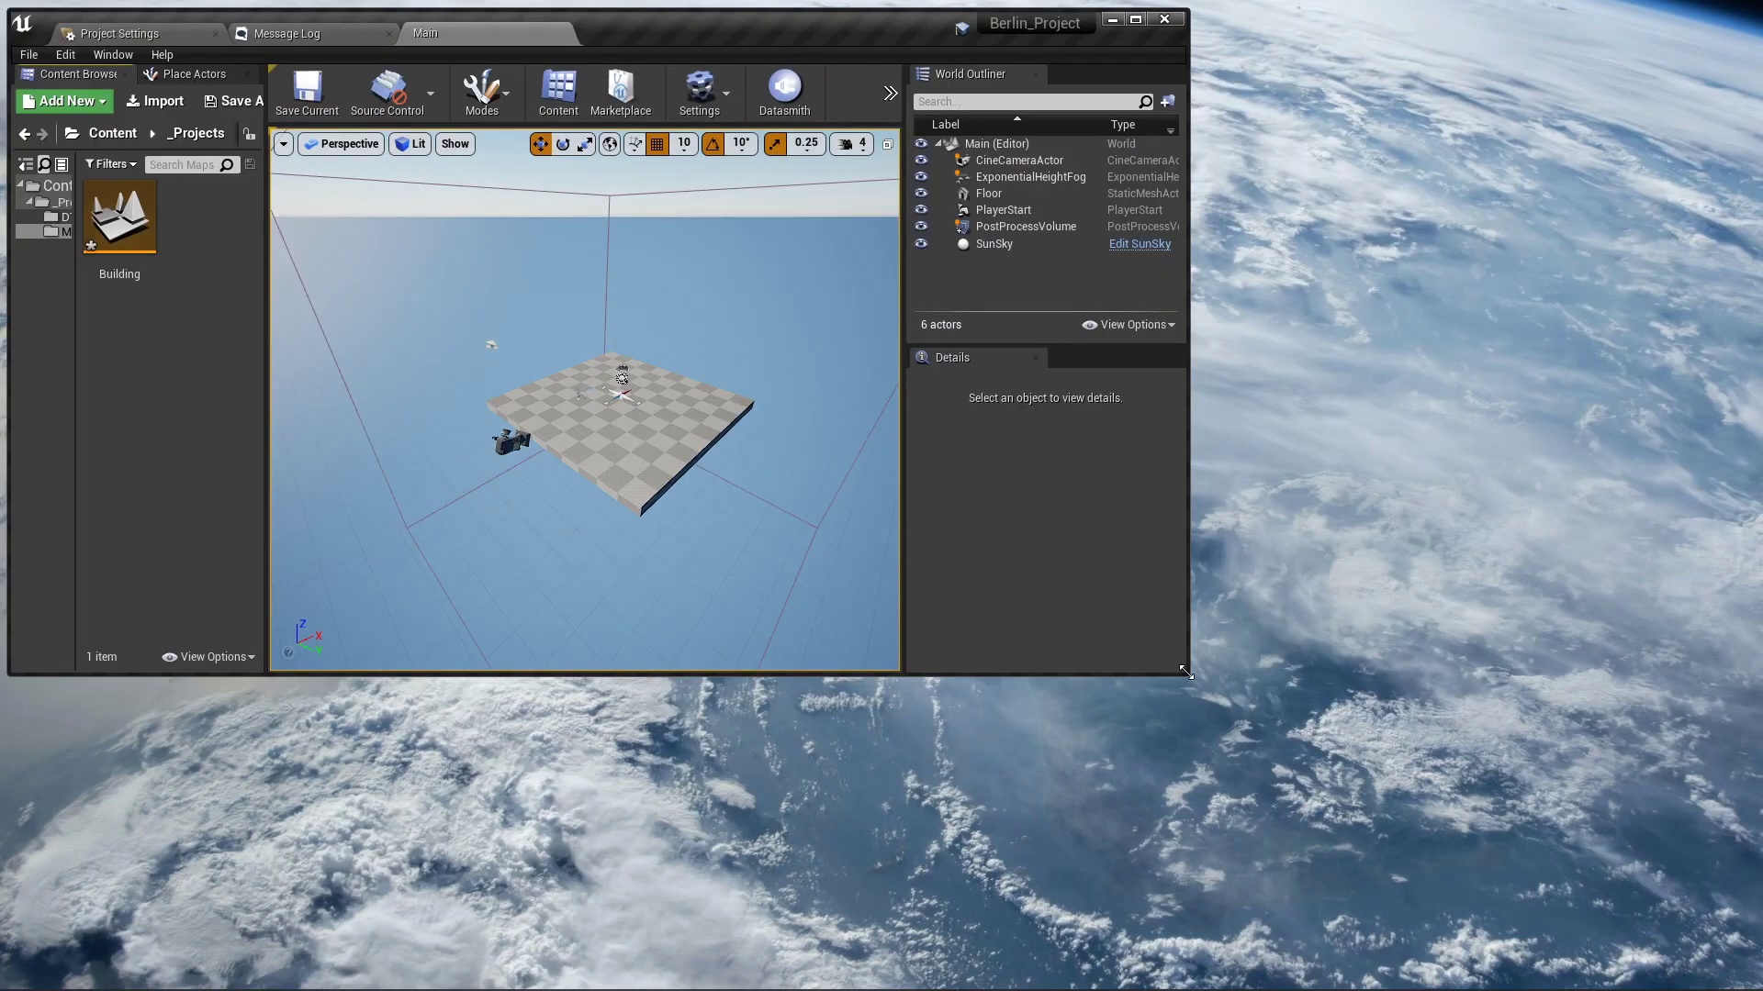
pyautogui.moveTo(1186, 672); pyautogui.dragTo(1755, 981)
pyautogui.doubleClick(168, 258)
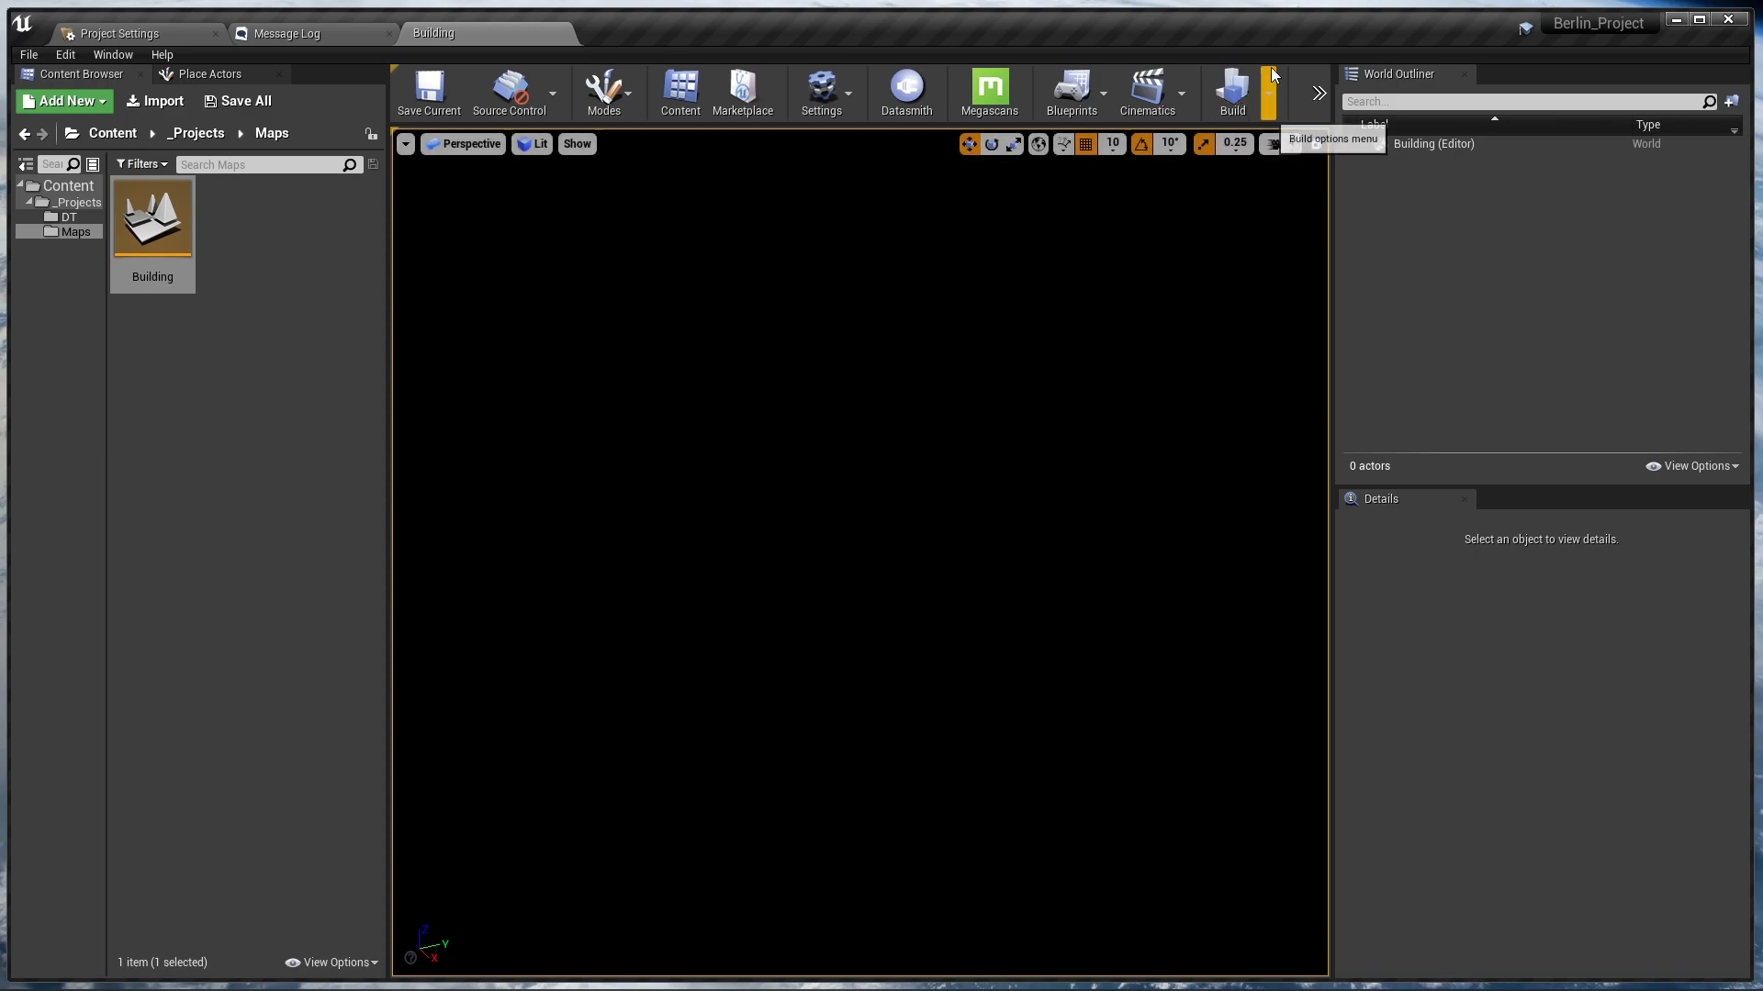
pyautogui.moveTo(1270, 22); pyautogui.dragTo(1275, 19)
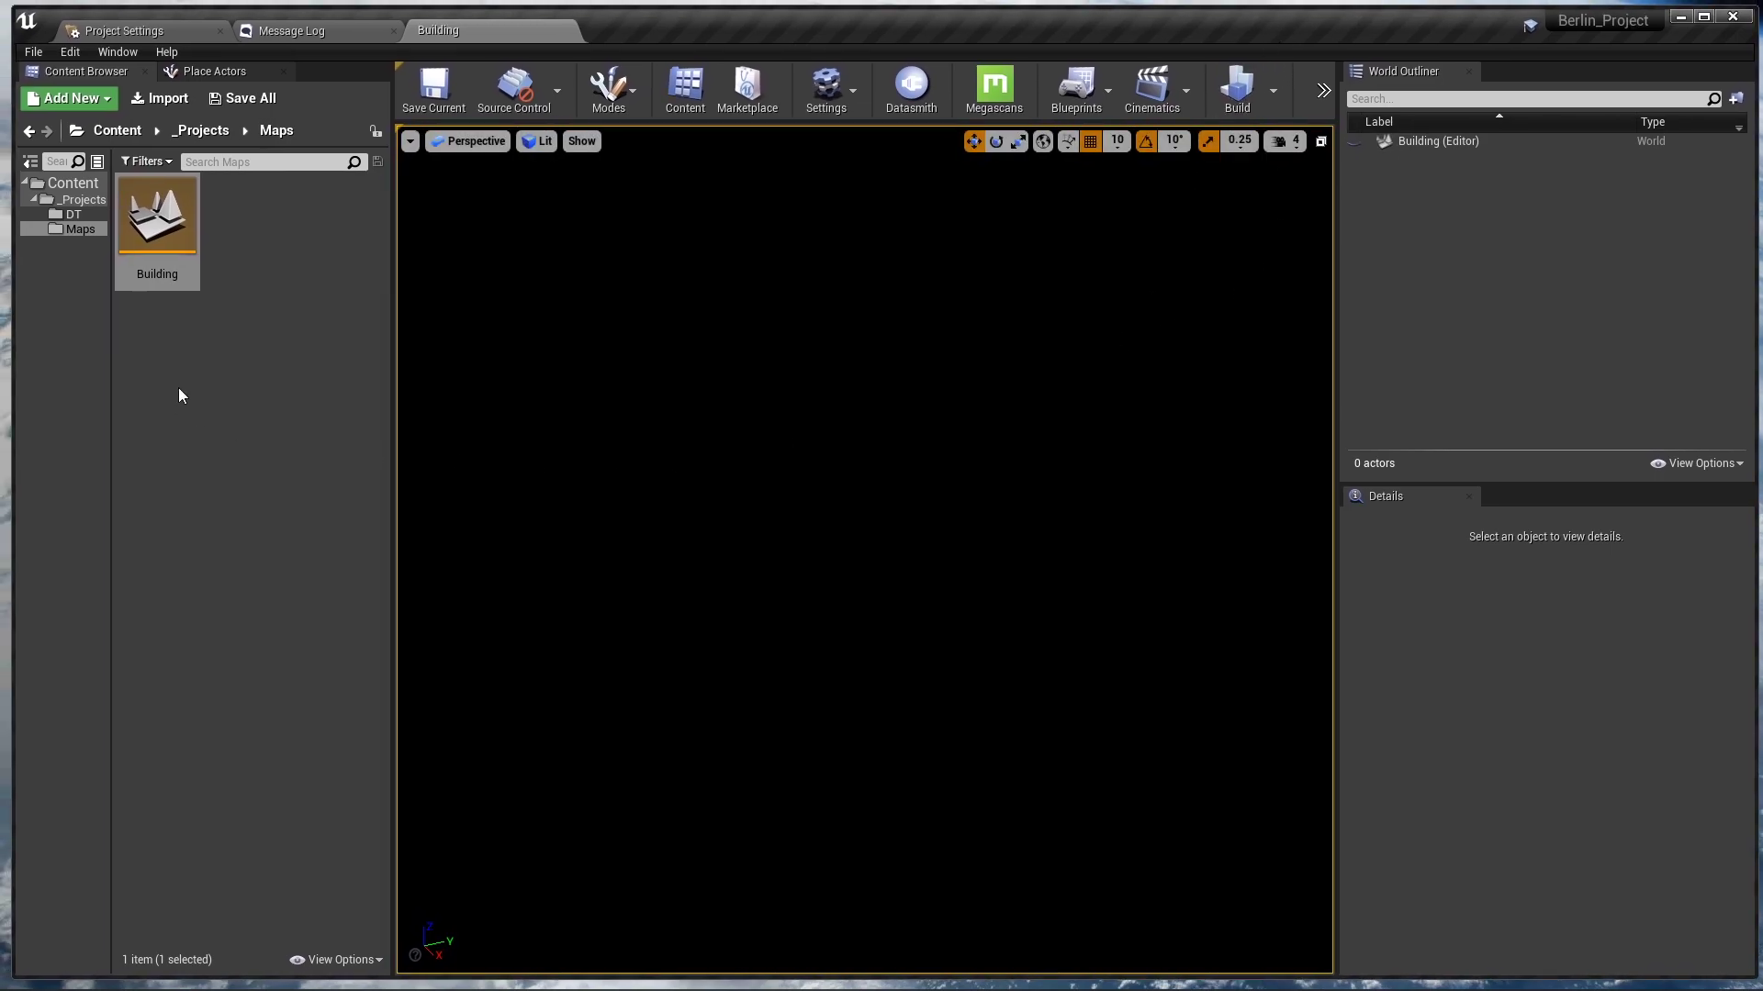
pyautogui.moveTo(111, 317); pyautogui.dragTo(152, 317)
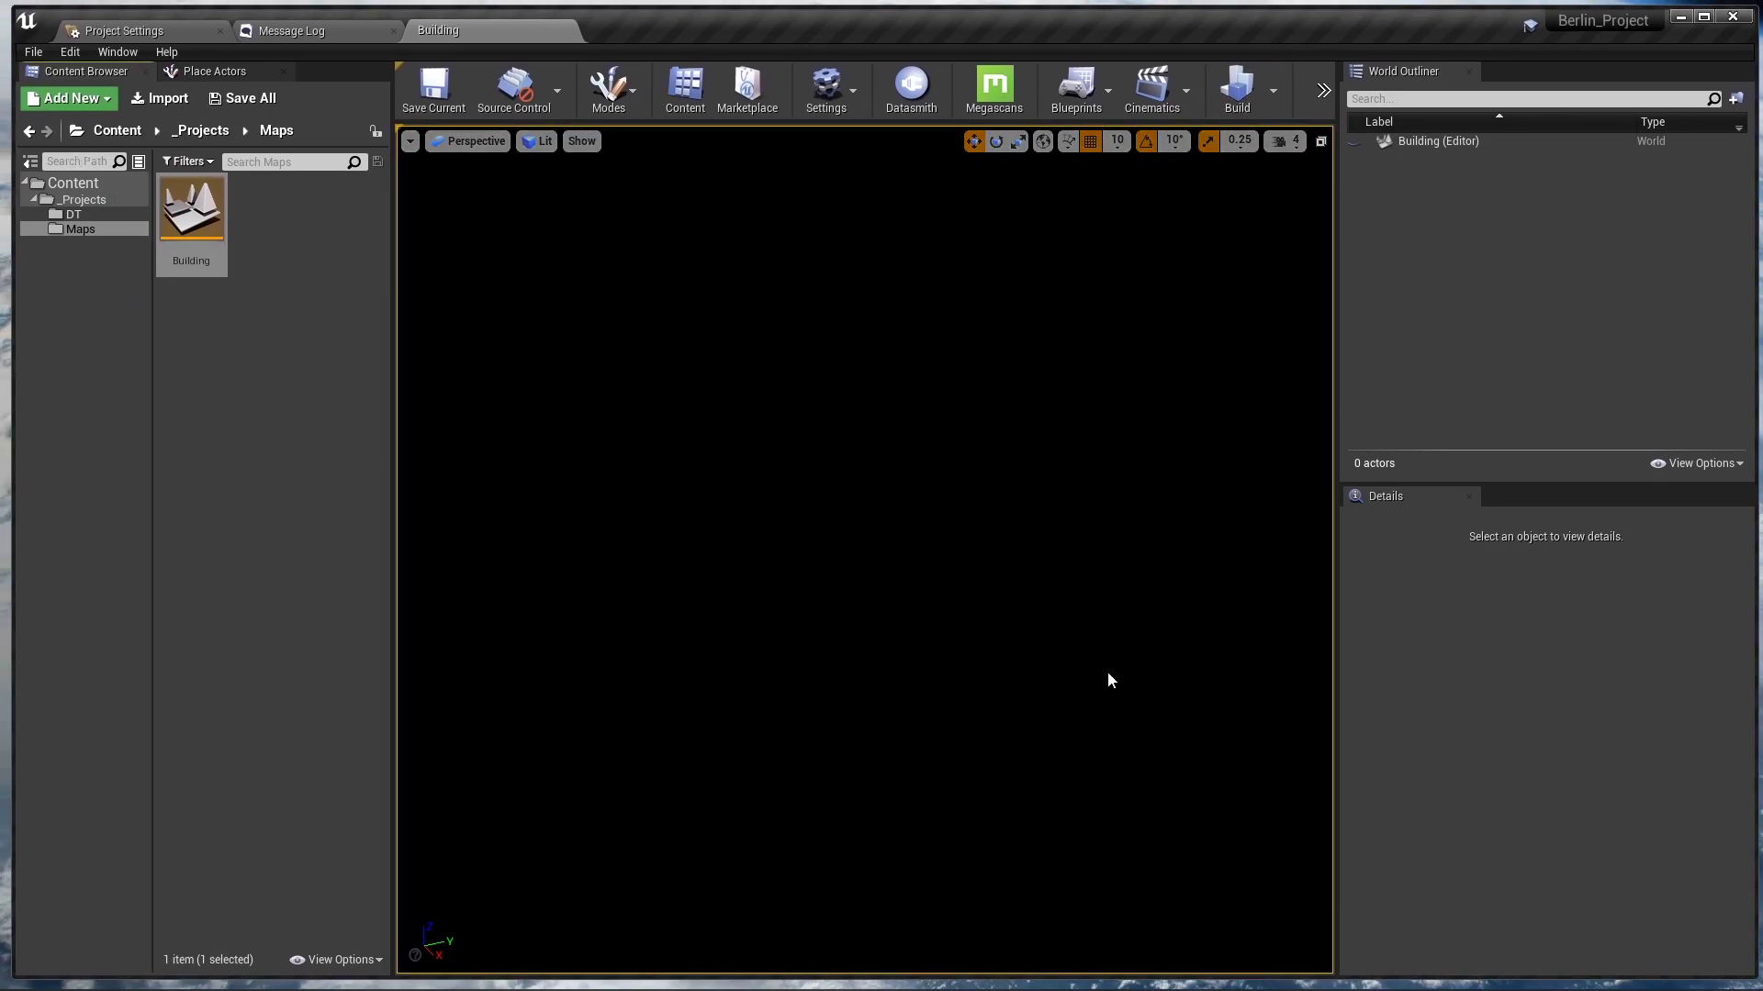
# Switch to the 01_BerlinProject scene in 3ds Max and look at the available file export commands
pyautogui.moveTo(1342, 988)
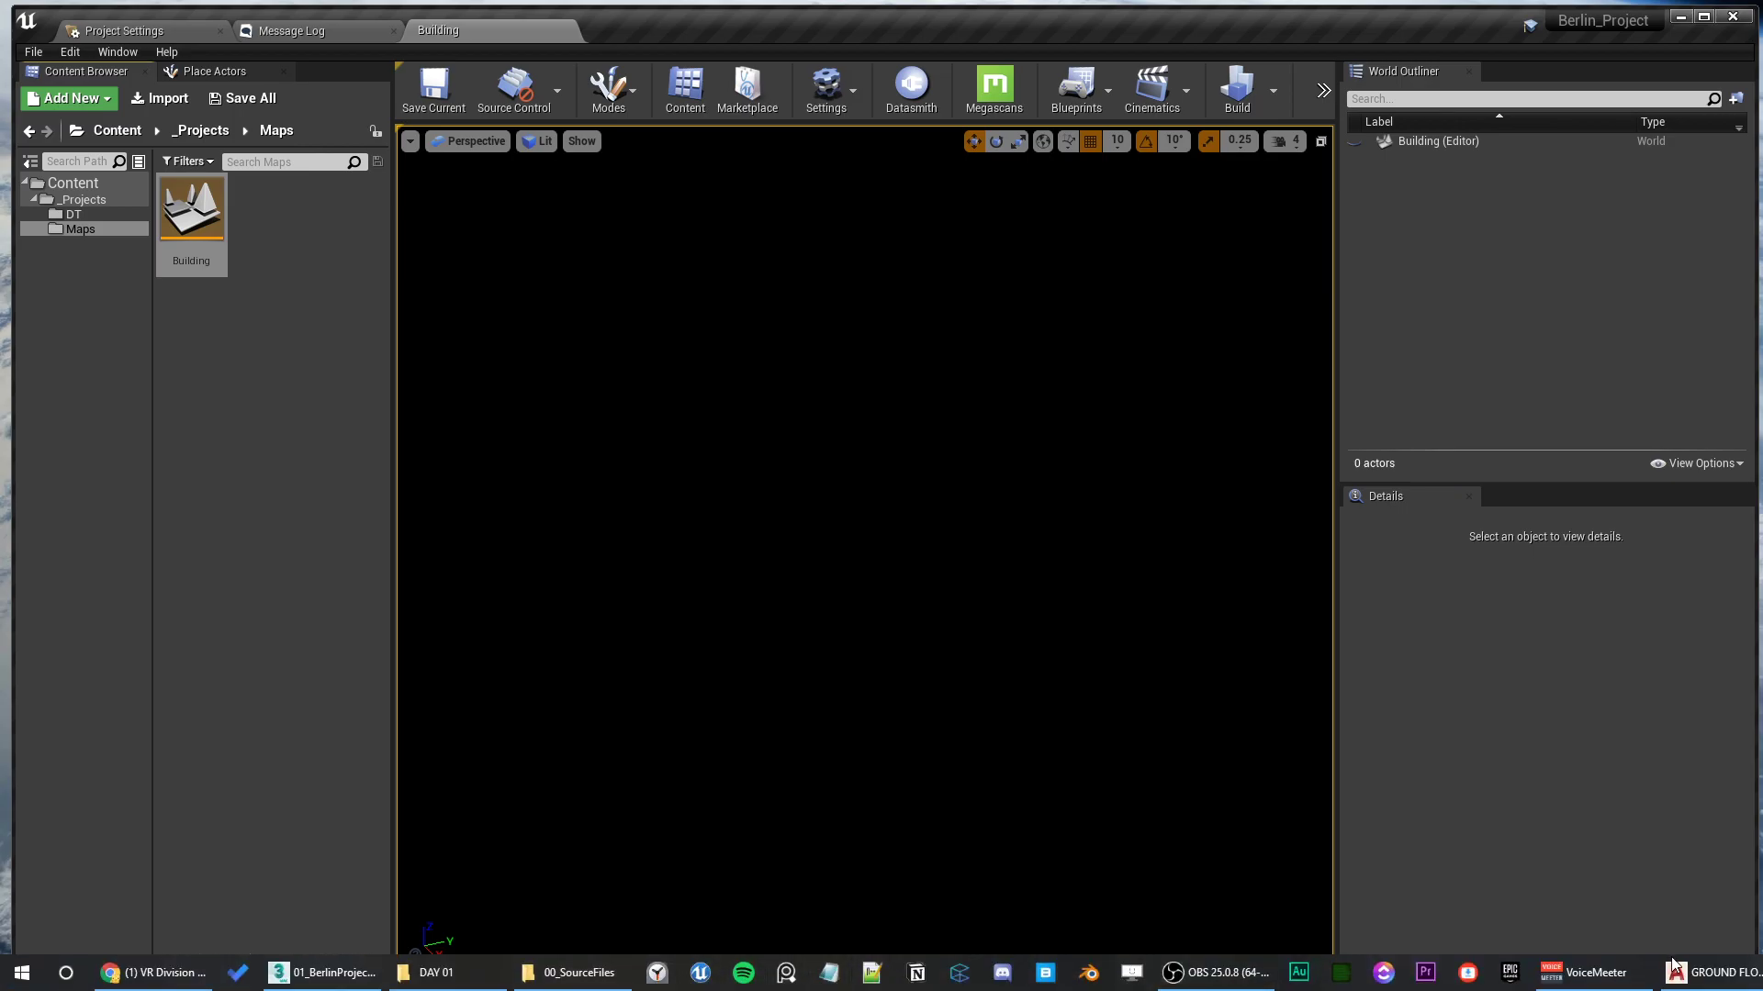
pyautogui.click(323, 972)
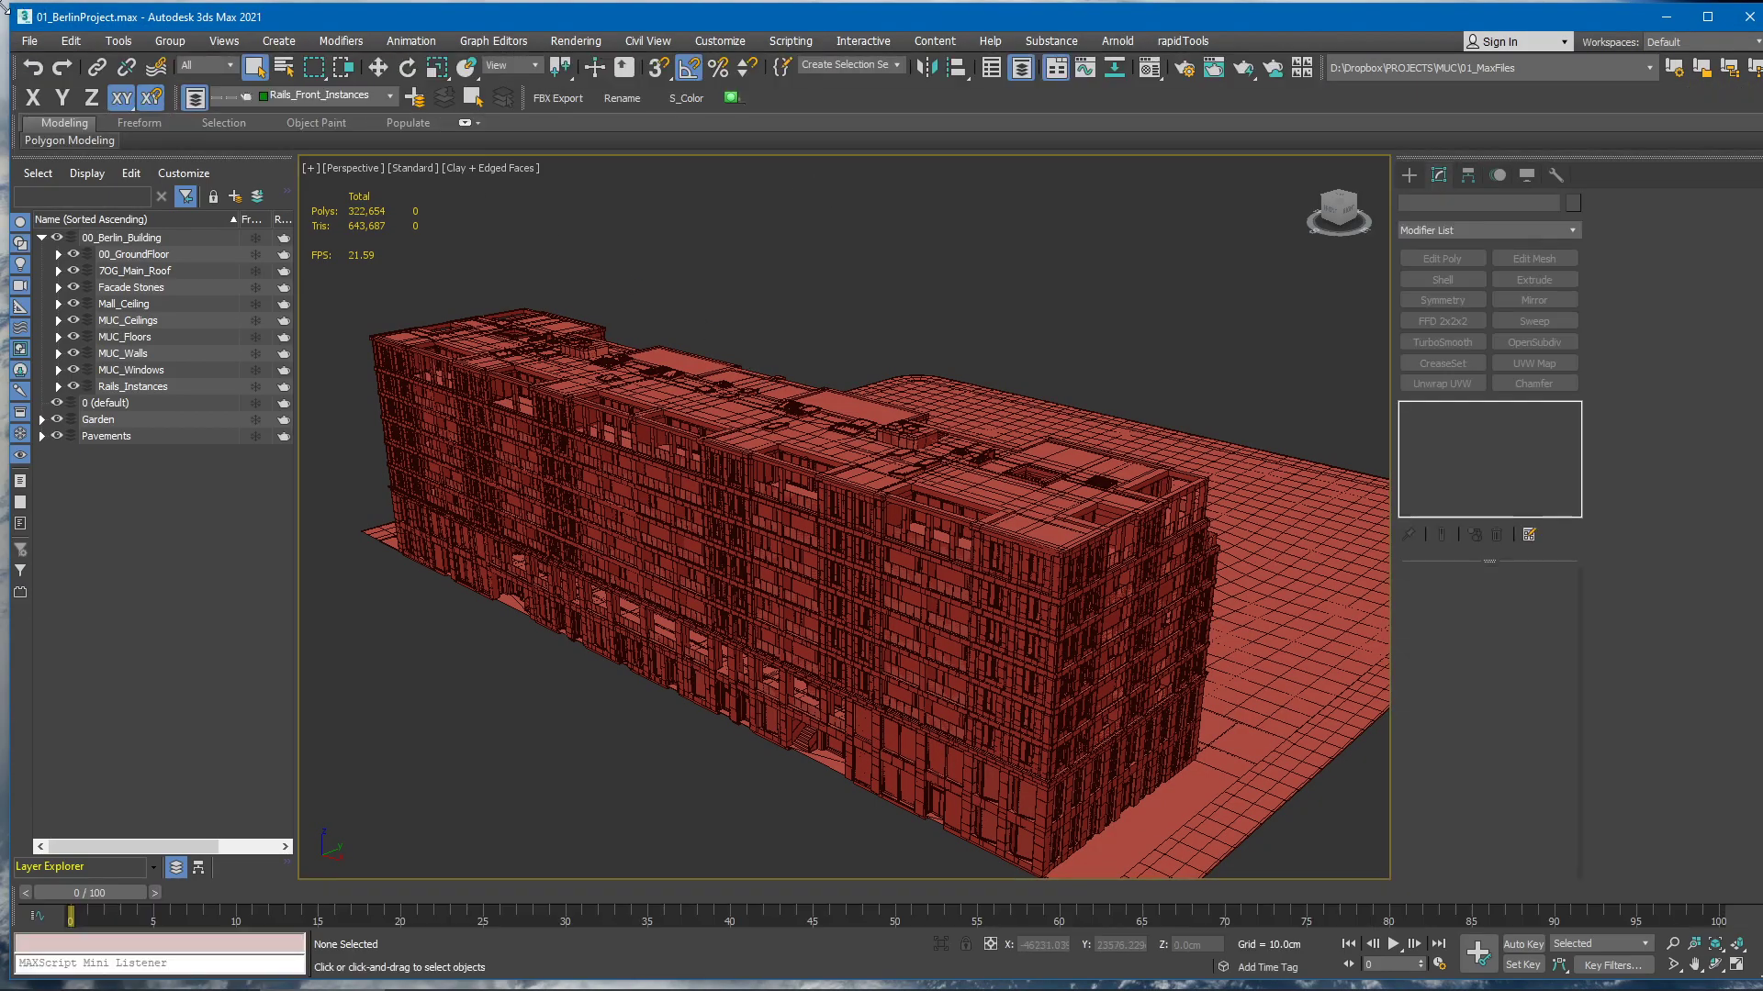
pyautogui.click(20, 44)
pyautogui.moveTo(99, 310)
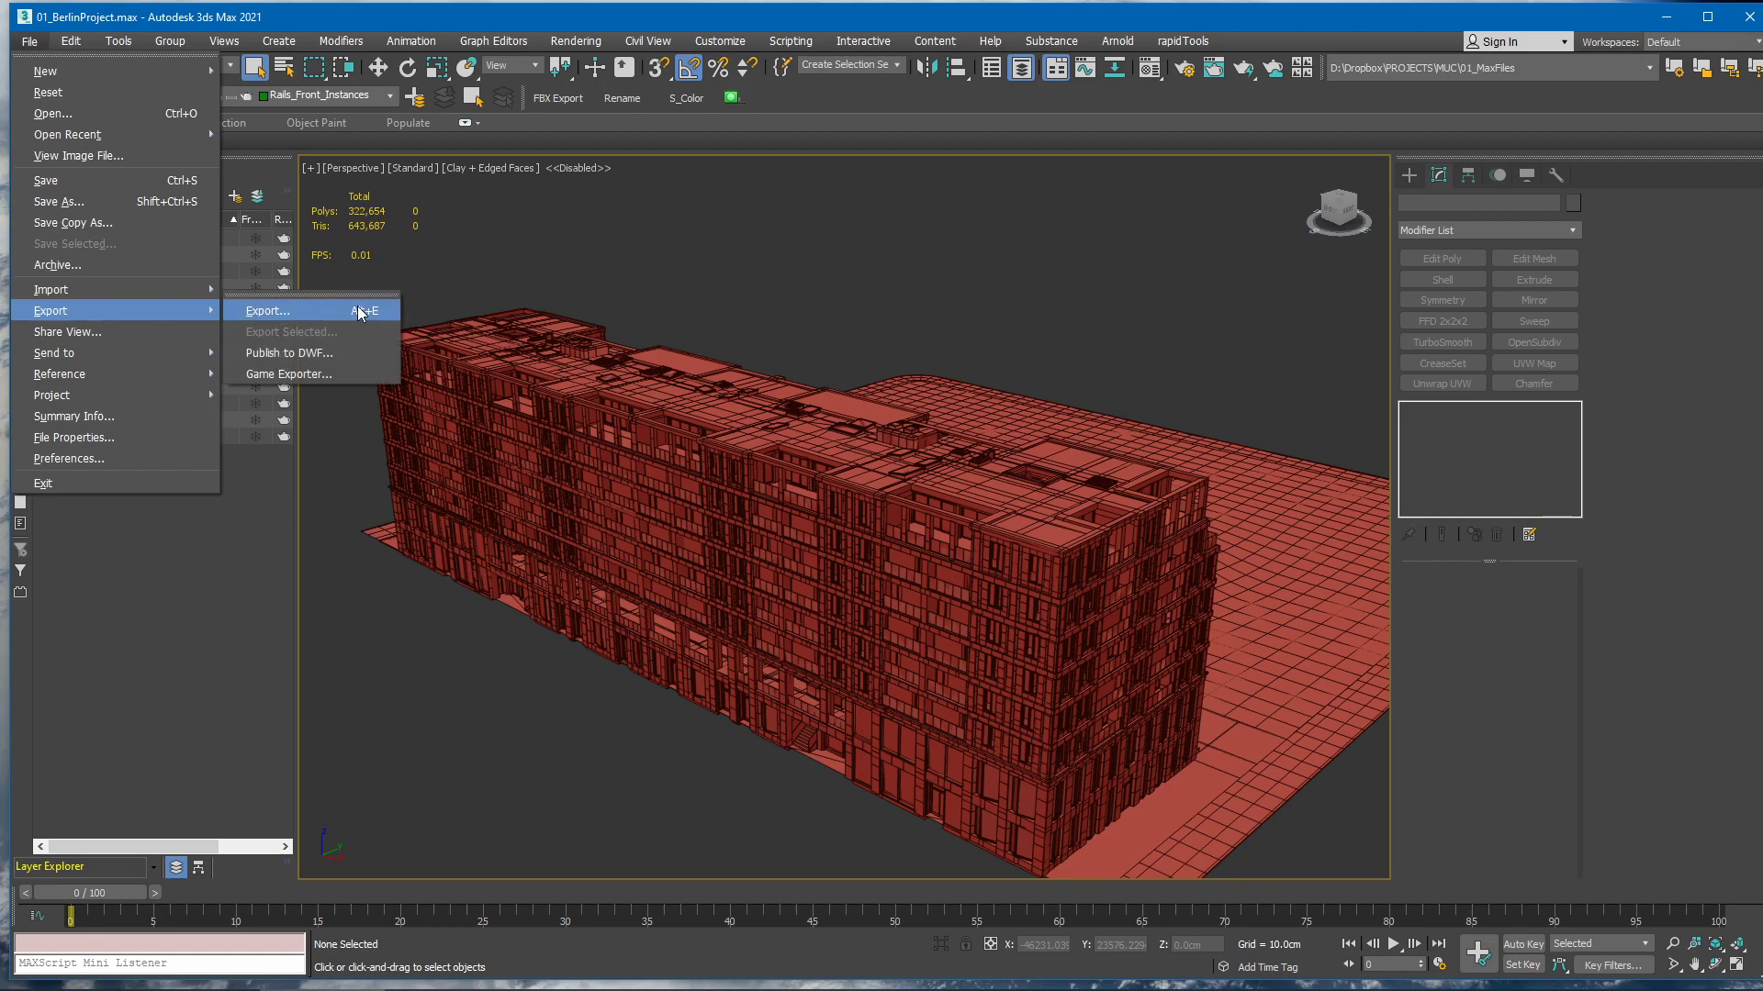
pyautogui.click(1014, 650)
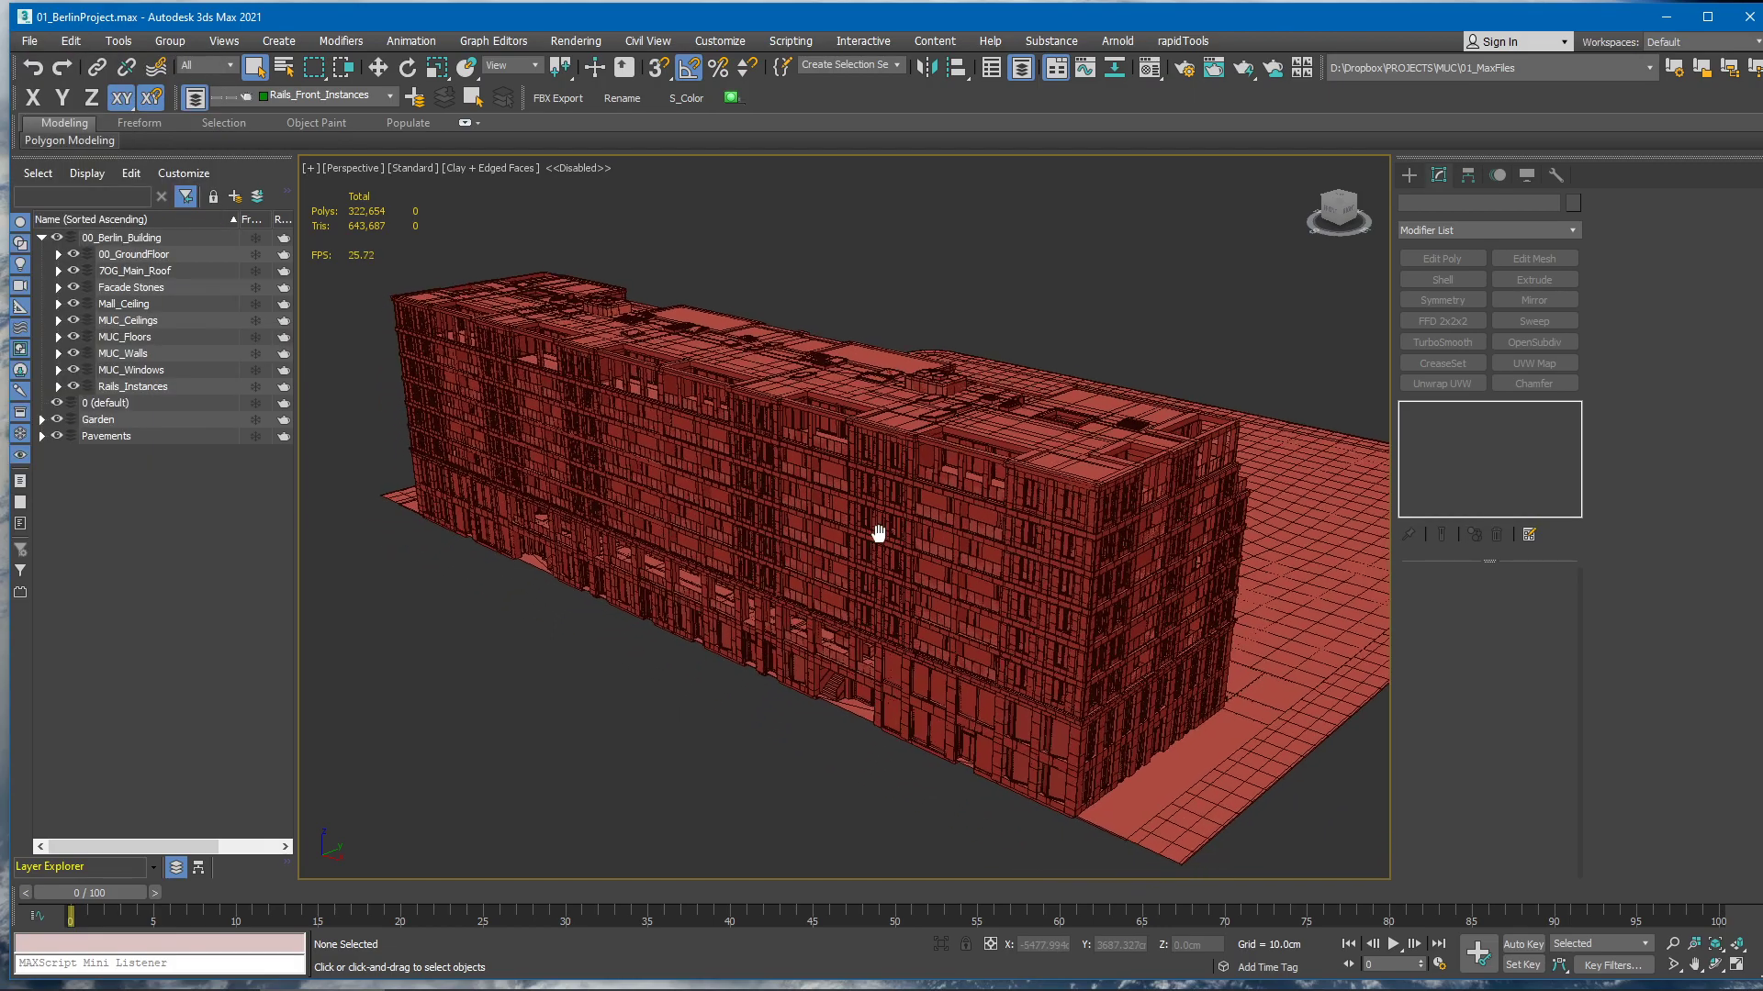
# Collapse and hide the 00_Berlin_Building layer, keeping the Garden and Pavements layers visible for inspection
pyautogui.click(42, 239)
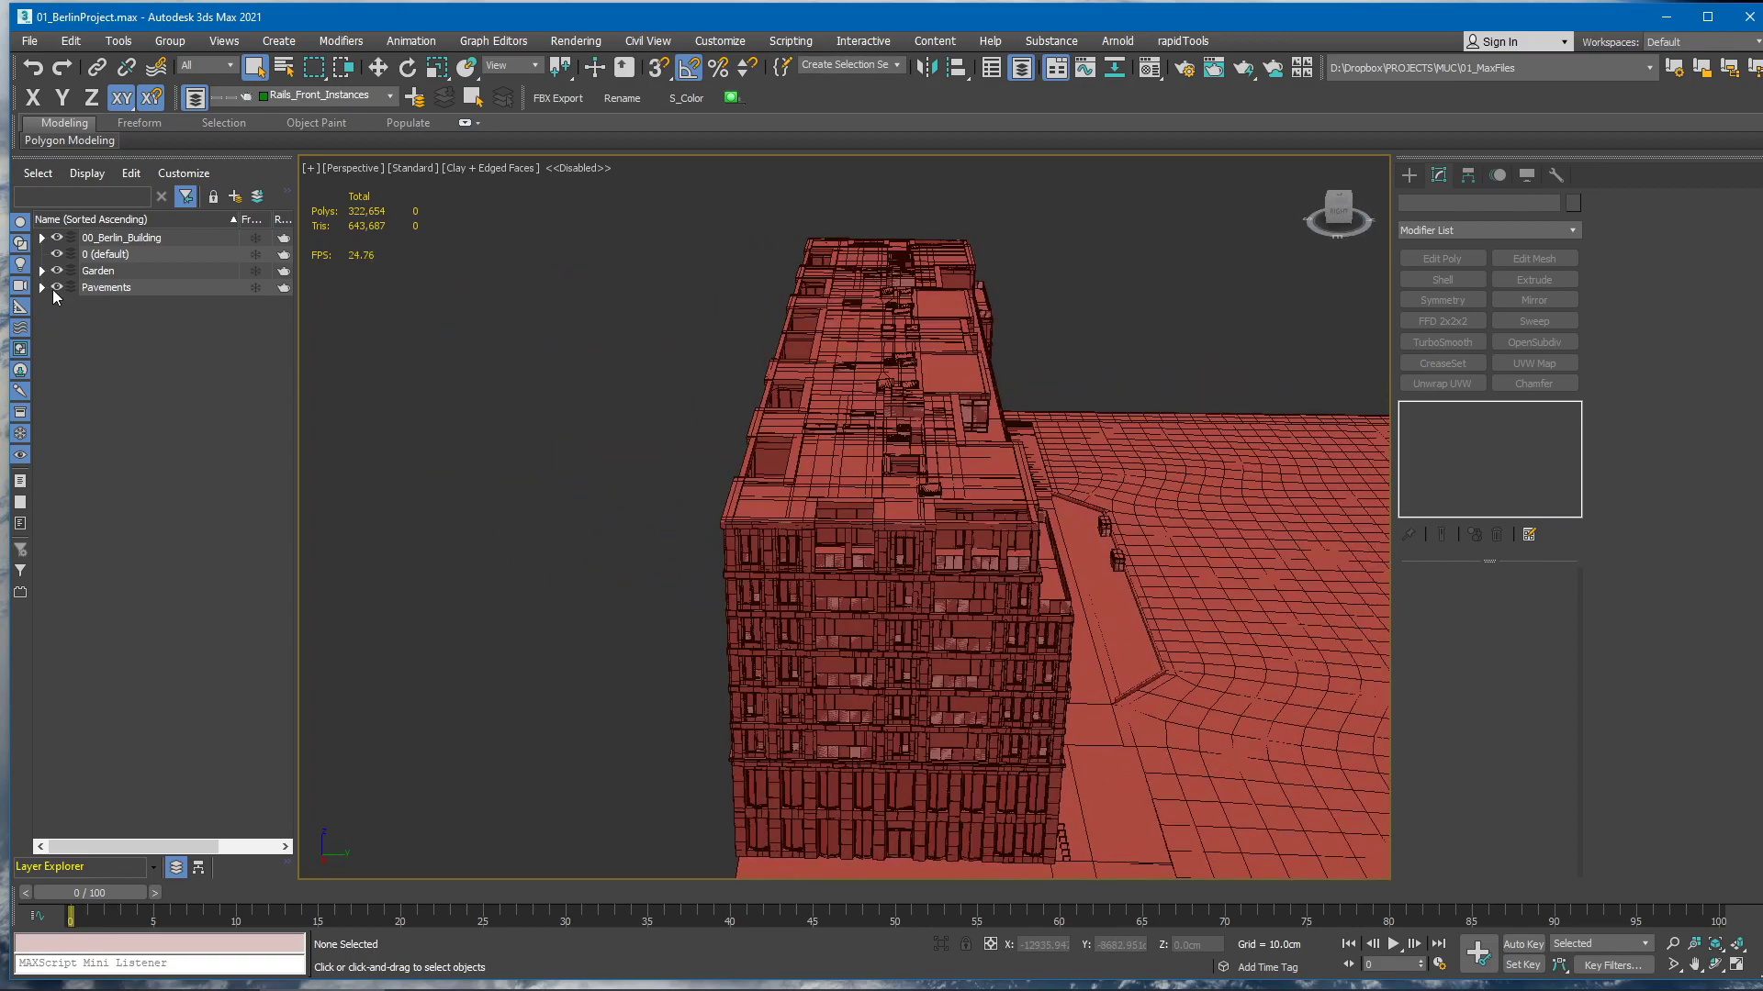
pyautogui.click(54, 289)
pyautogui.click(55, 272)
pyautogui.click(56, 238)
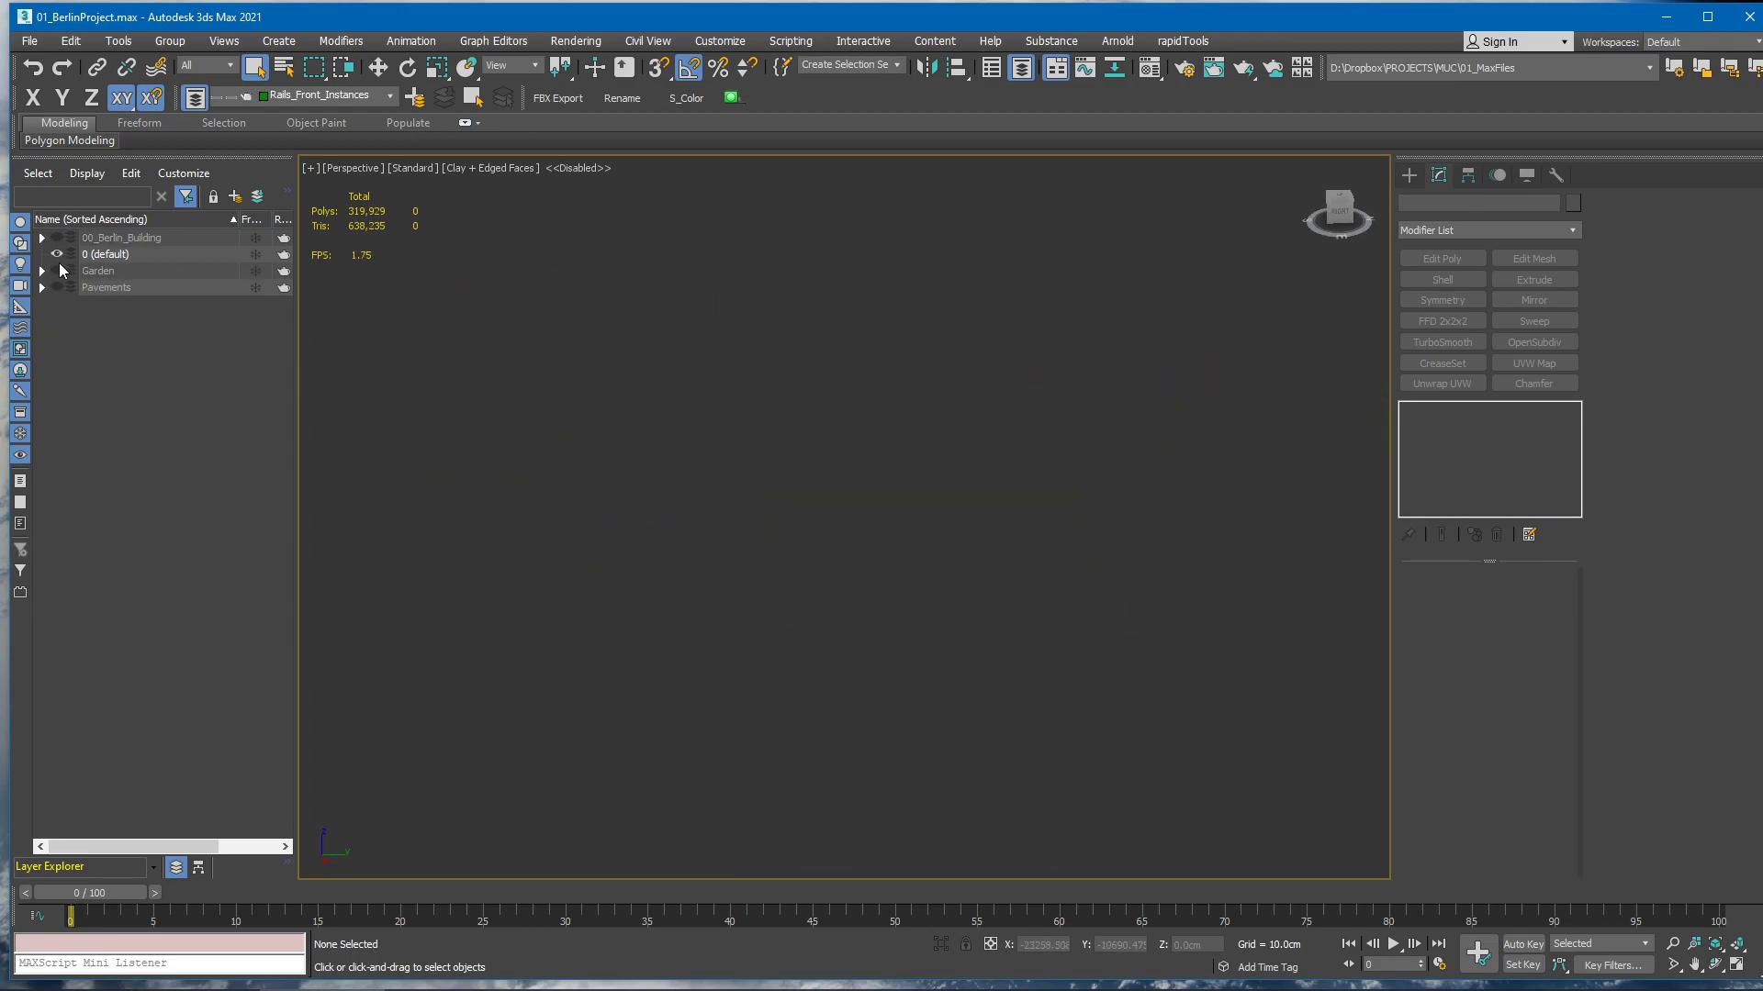
pyautogui.click(56, 271)
pyautogui.click(56, 287)
pyautogui.scroll(5, 771, 393)
pyautogui.keyDown('alt'); pyautogui.moveTo(769, 383); pyautogui.dragTo(948, 531, button='middle'); pyautogui.keyUp('alt')
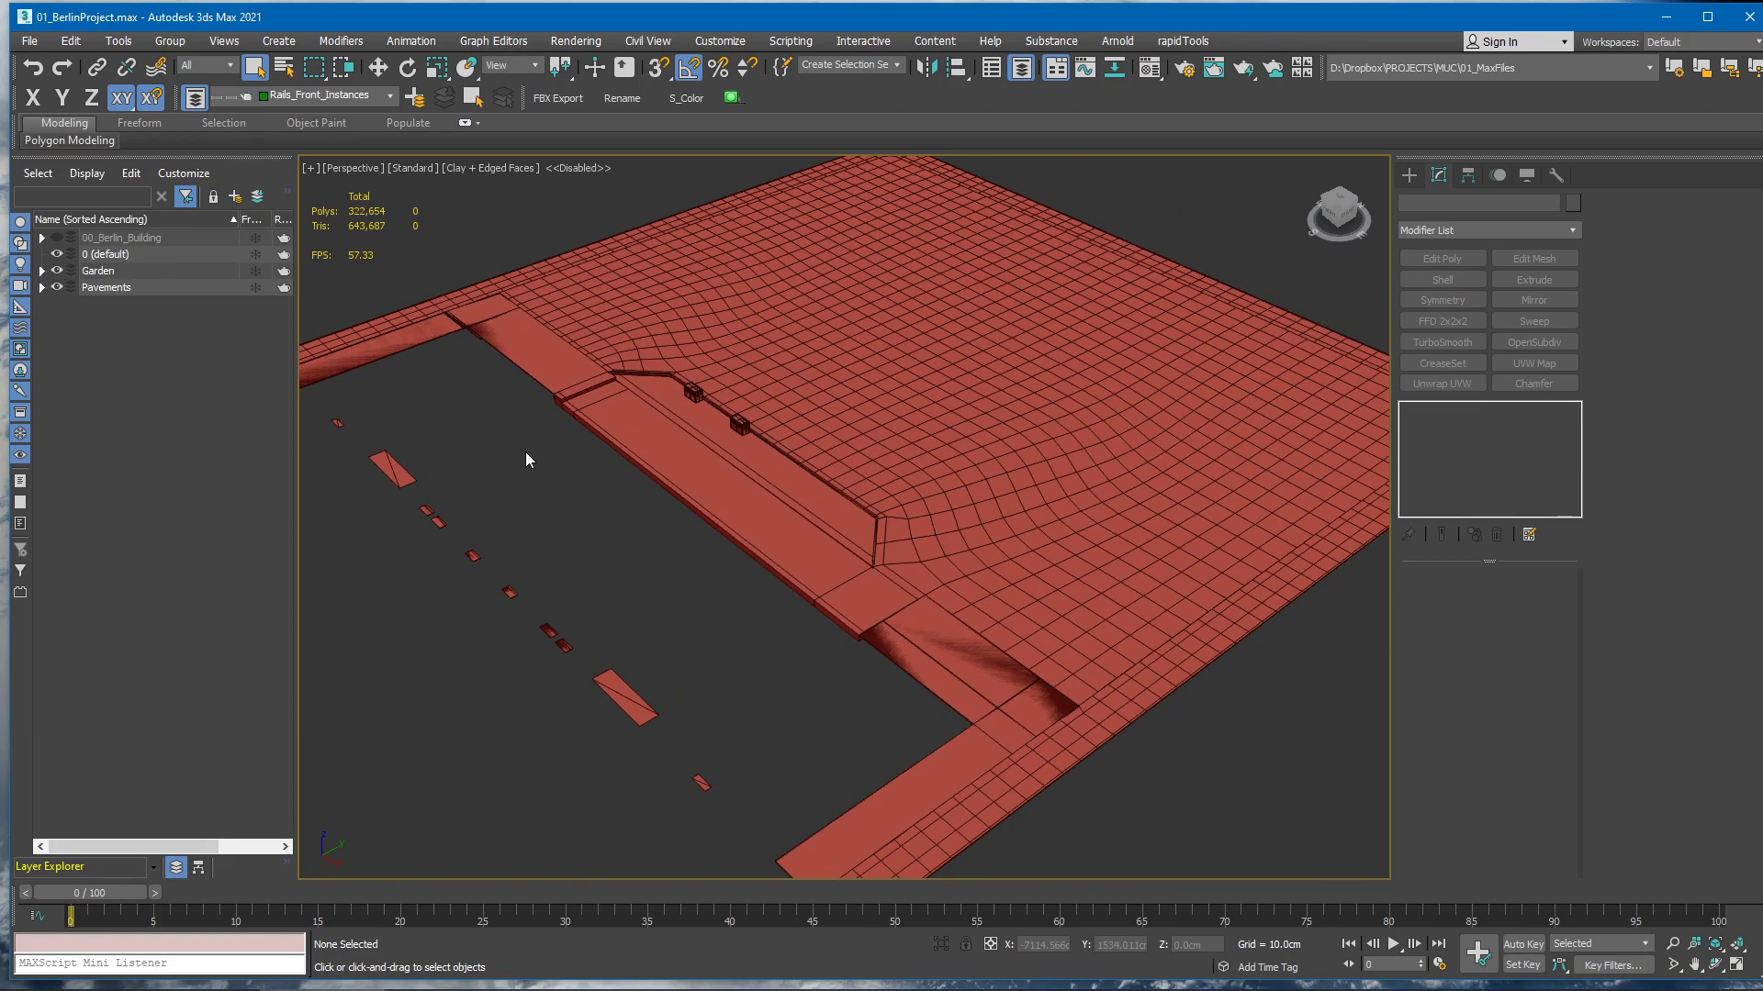
pyautogui.keyDown('alt'); pyautogui.moveTo(528, 459); pyautogui.dragTo(560, 414, button='middle'); pyautogui.keyUp('alt')
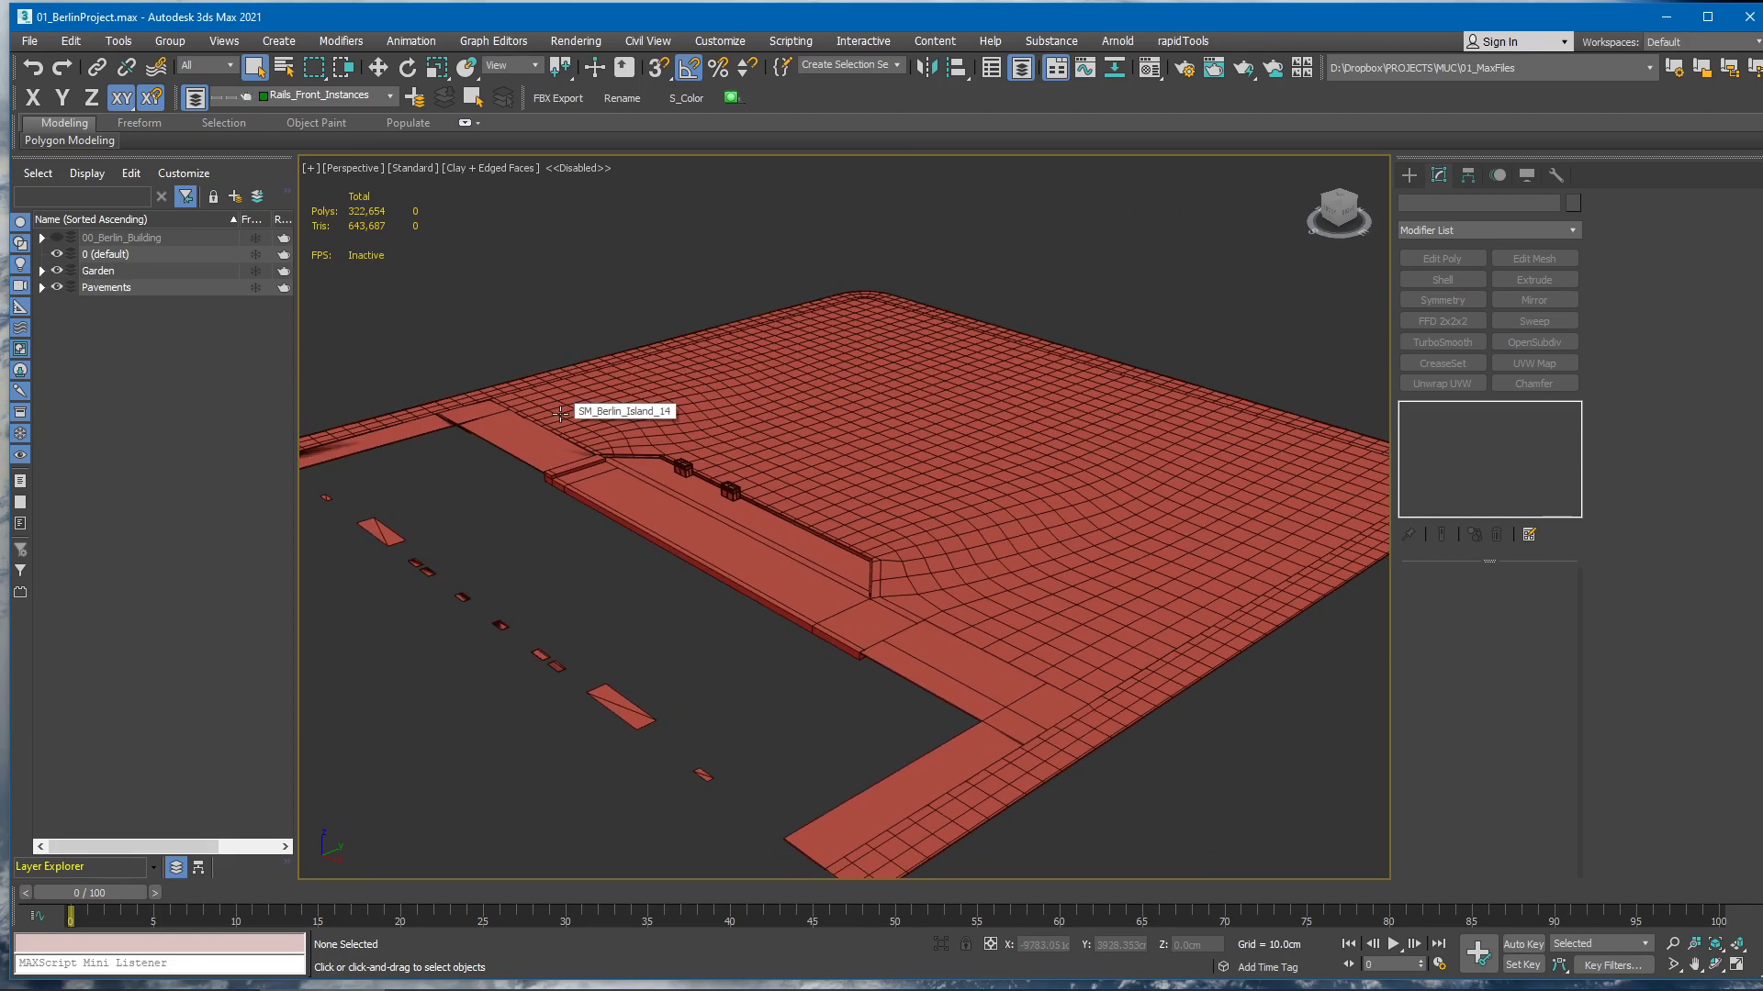
pyautogui.scroll(-2, 1244, 460)
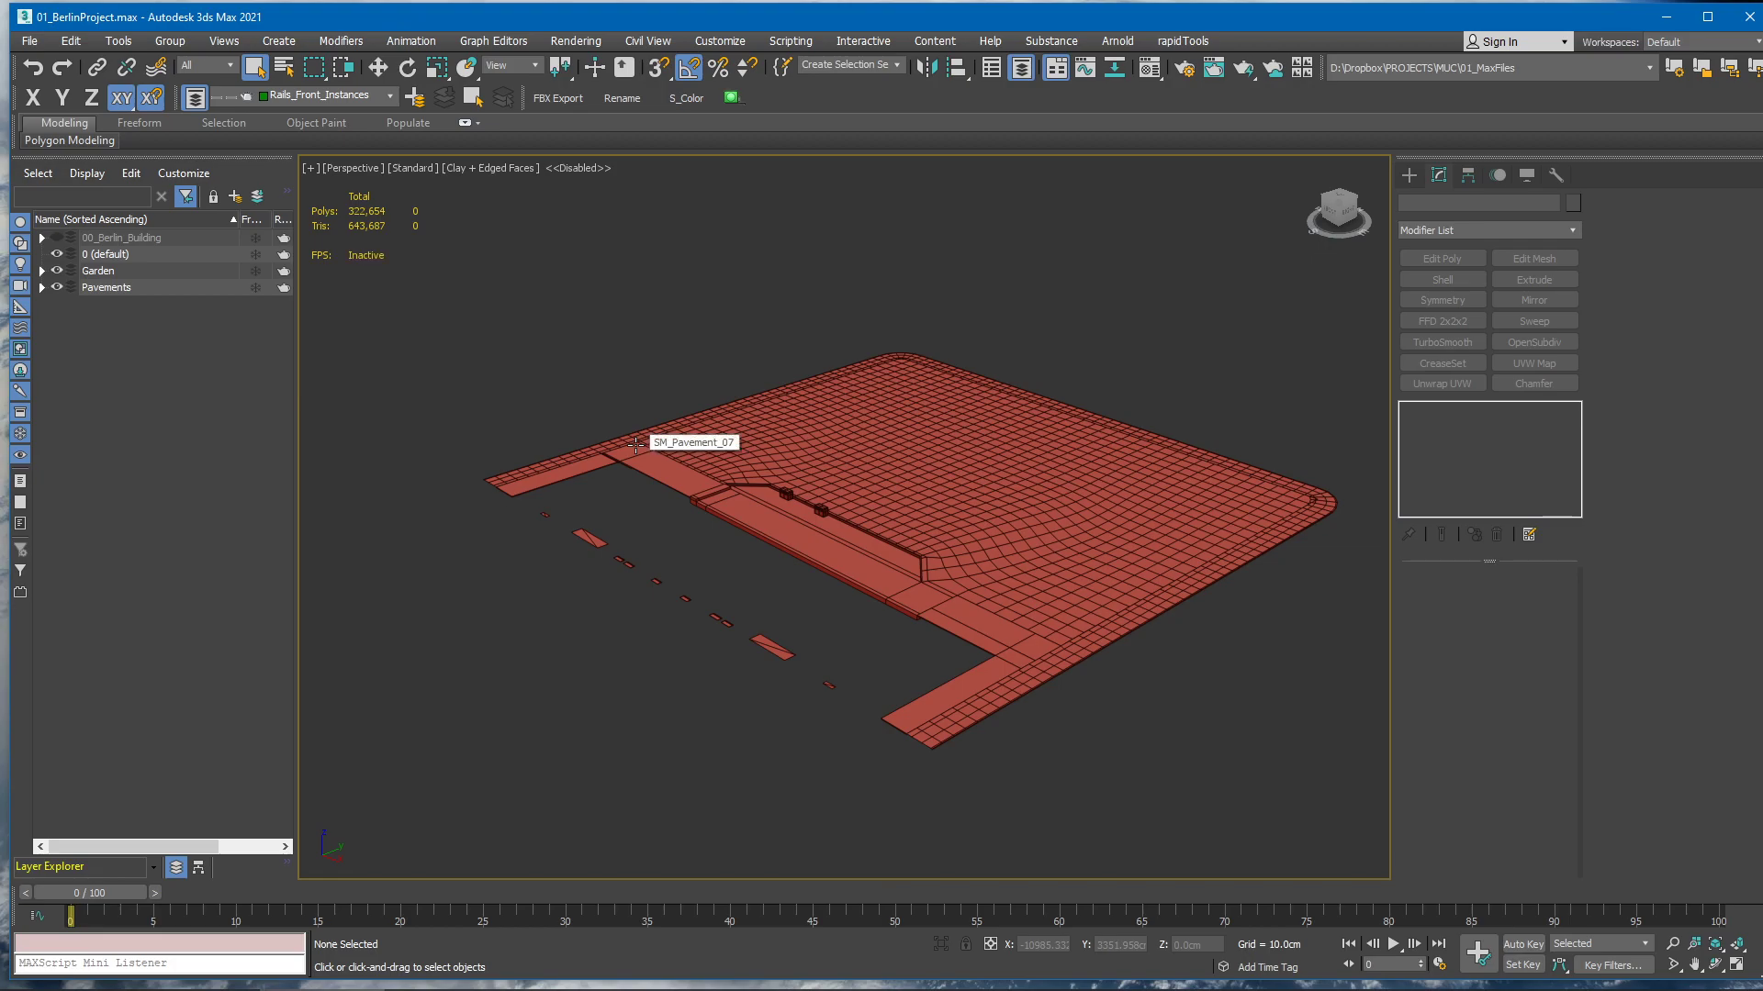
pyautogui.keyDown('alt'); pyautogui.moveTo(753, 438); pyautogui.dragTo(862, 559, button='middle'); pyautogui.keyUp('alt')
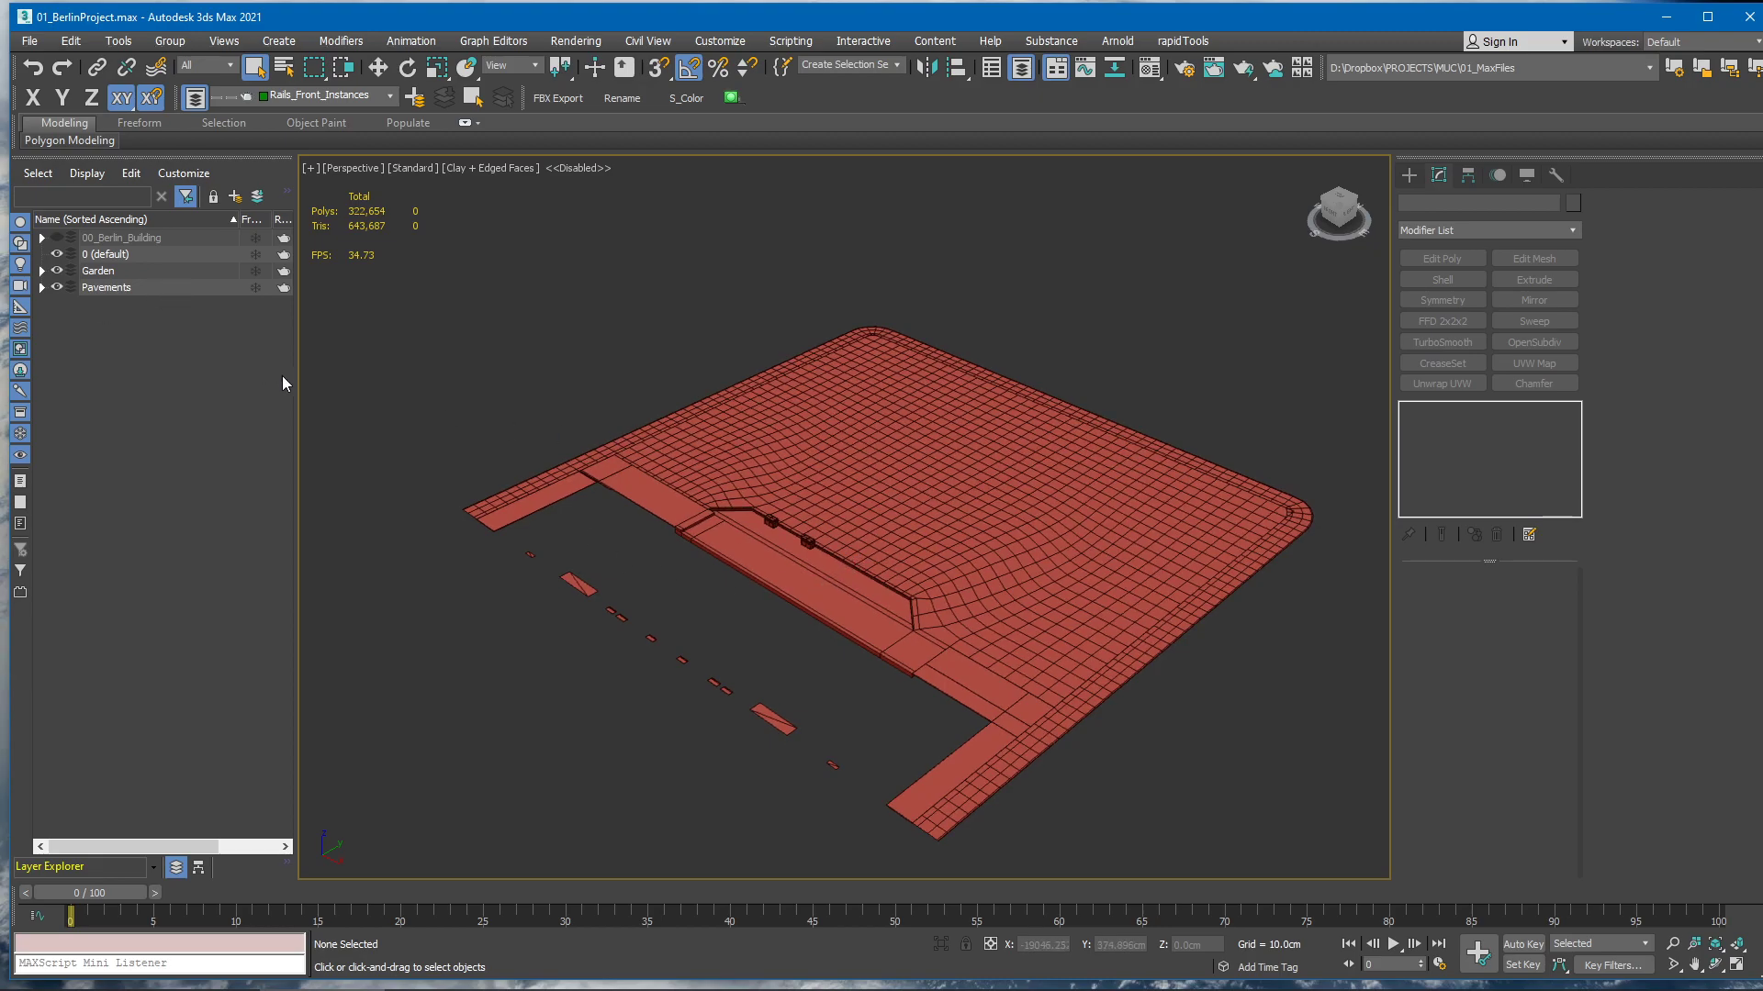
pyautogui.moveTo(936, 499); pyautogui.dragTo(855, 494, button='middle')
# Start a scene export and create a Berlin folder inside DT_TEMP on the D: drive as its destination
pyautogui.hotkey('ctrl', 'e')
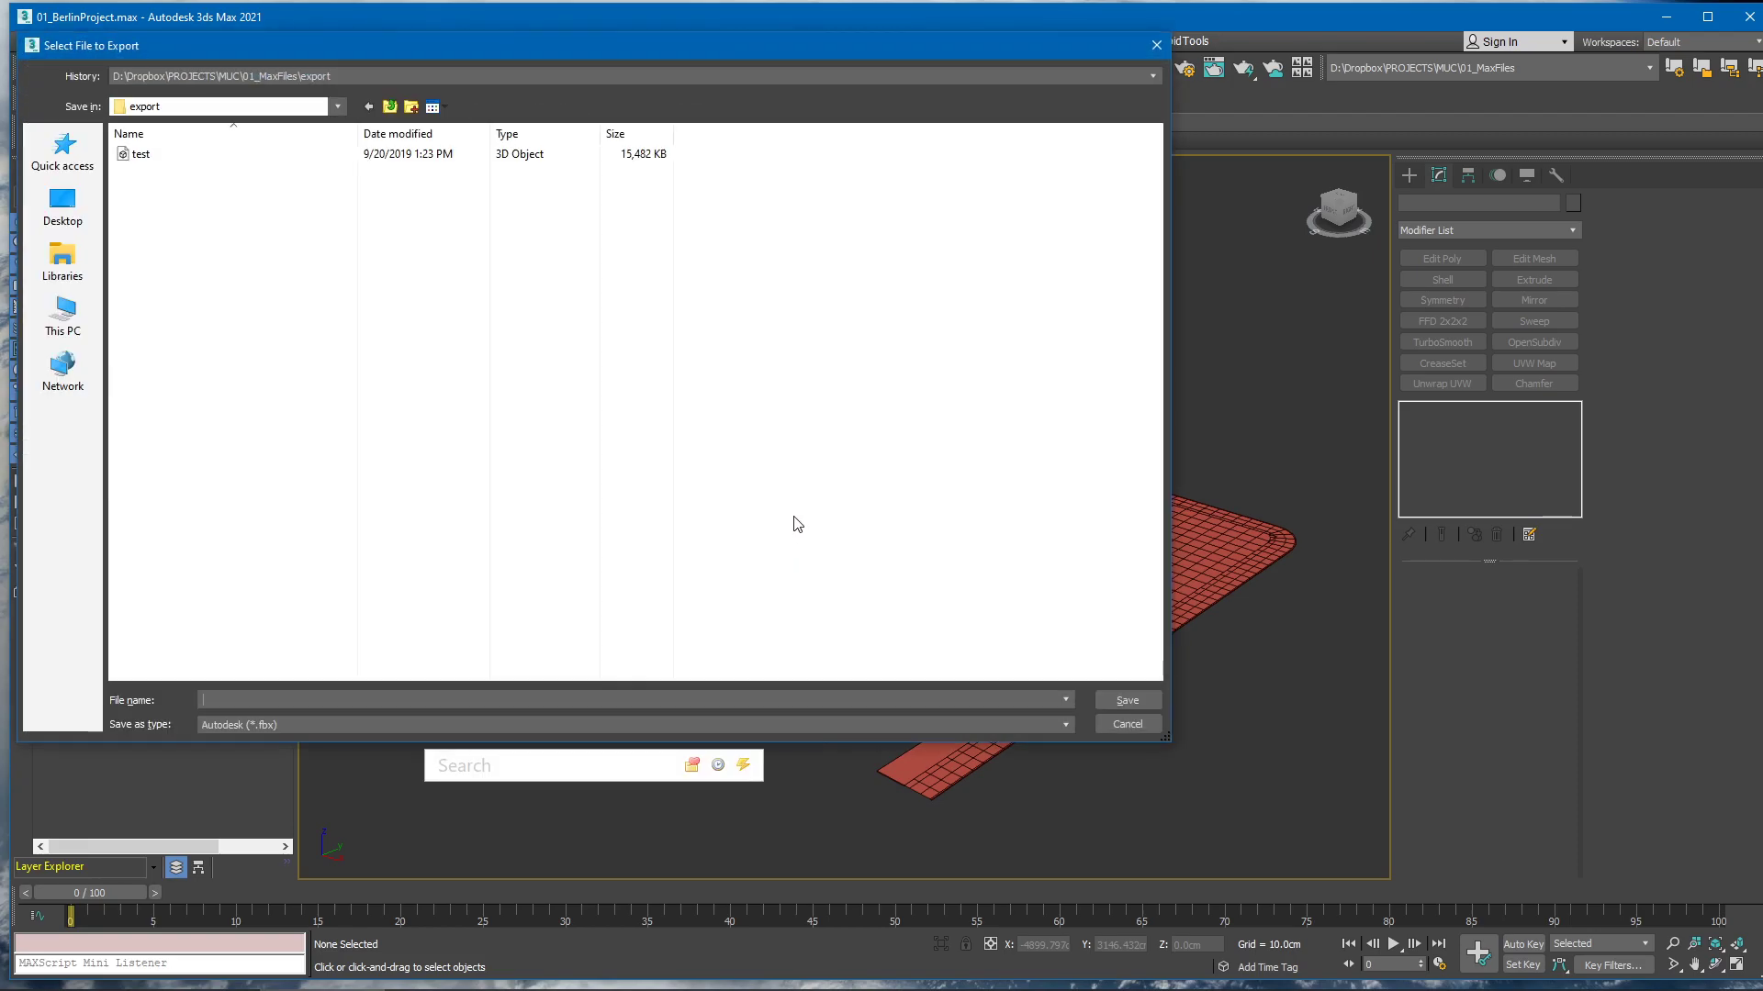
pyautogui.moveTo(760, 47); pyautogui.dragTo(1534, 138)
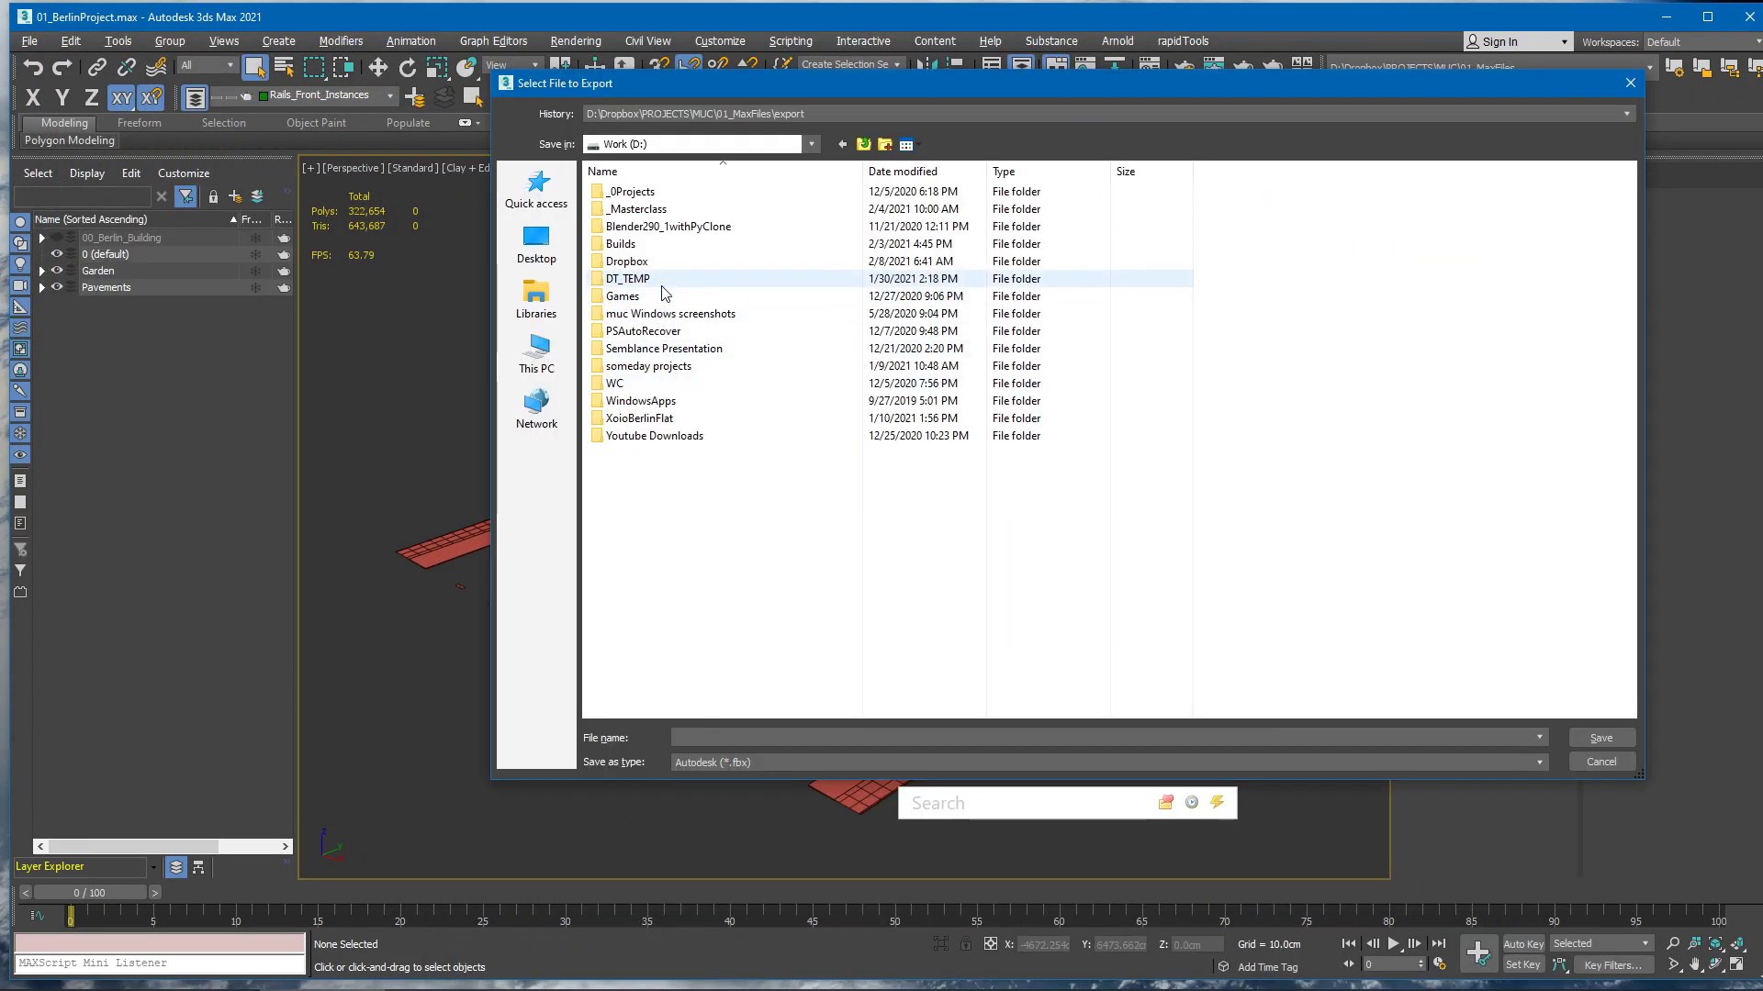
pyautogui.click(662, 282)
pyautogui.doubleClick(624, 281)
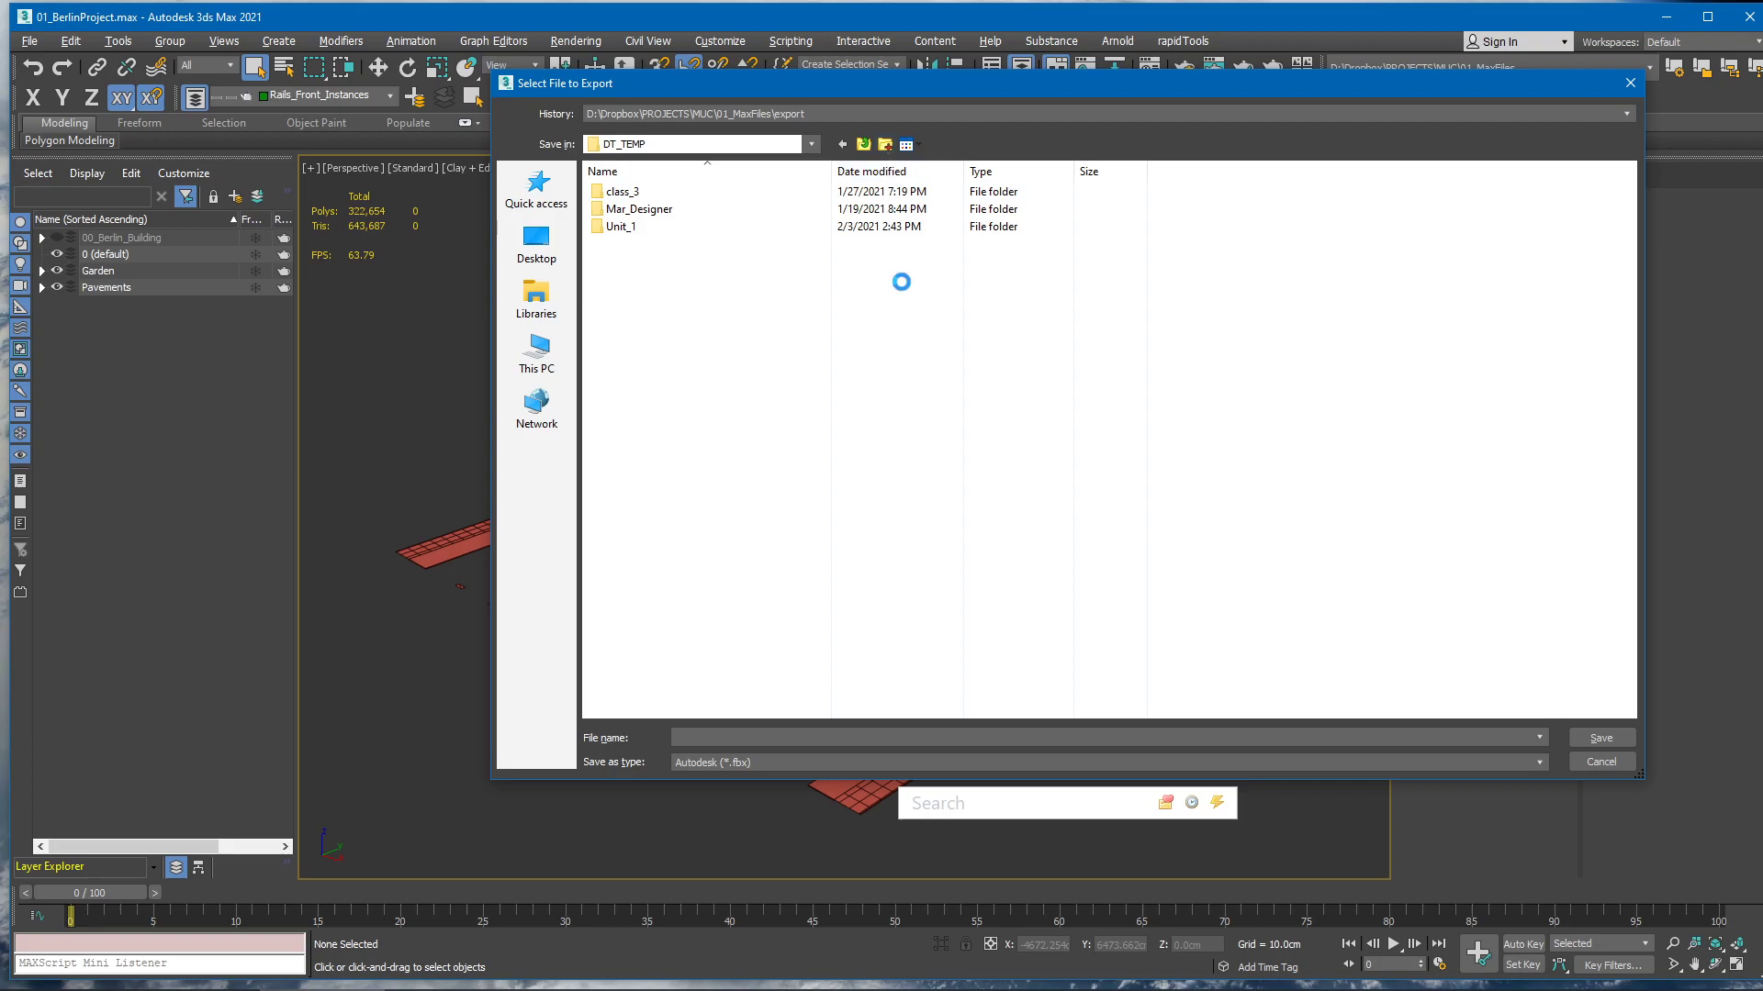
pyautogui.write('Ber')
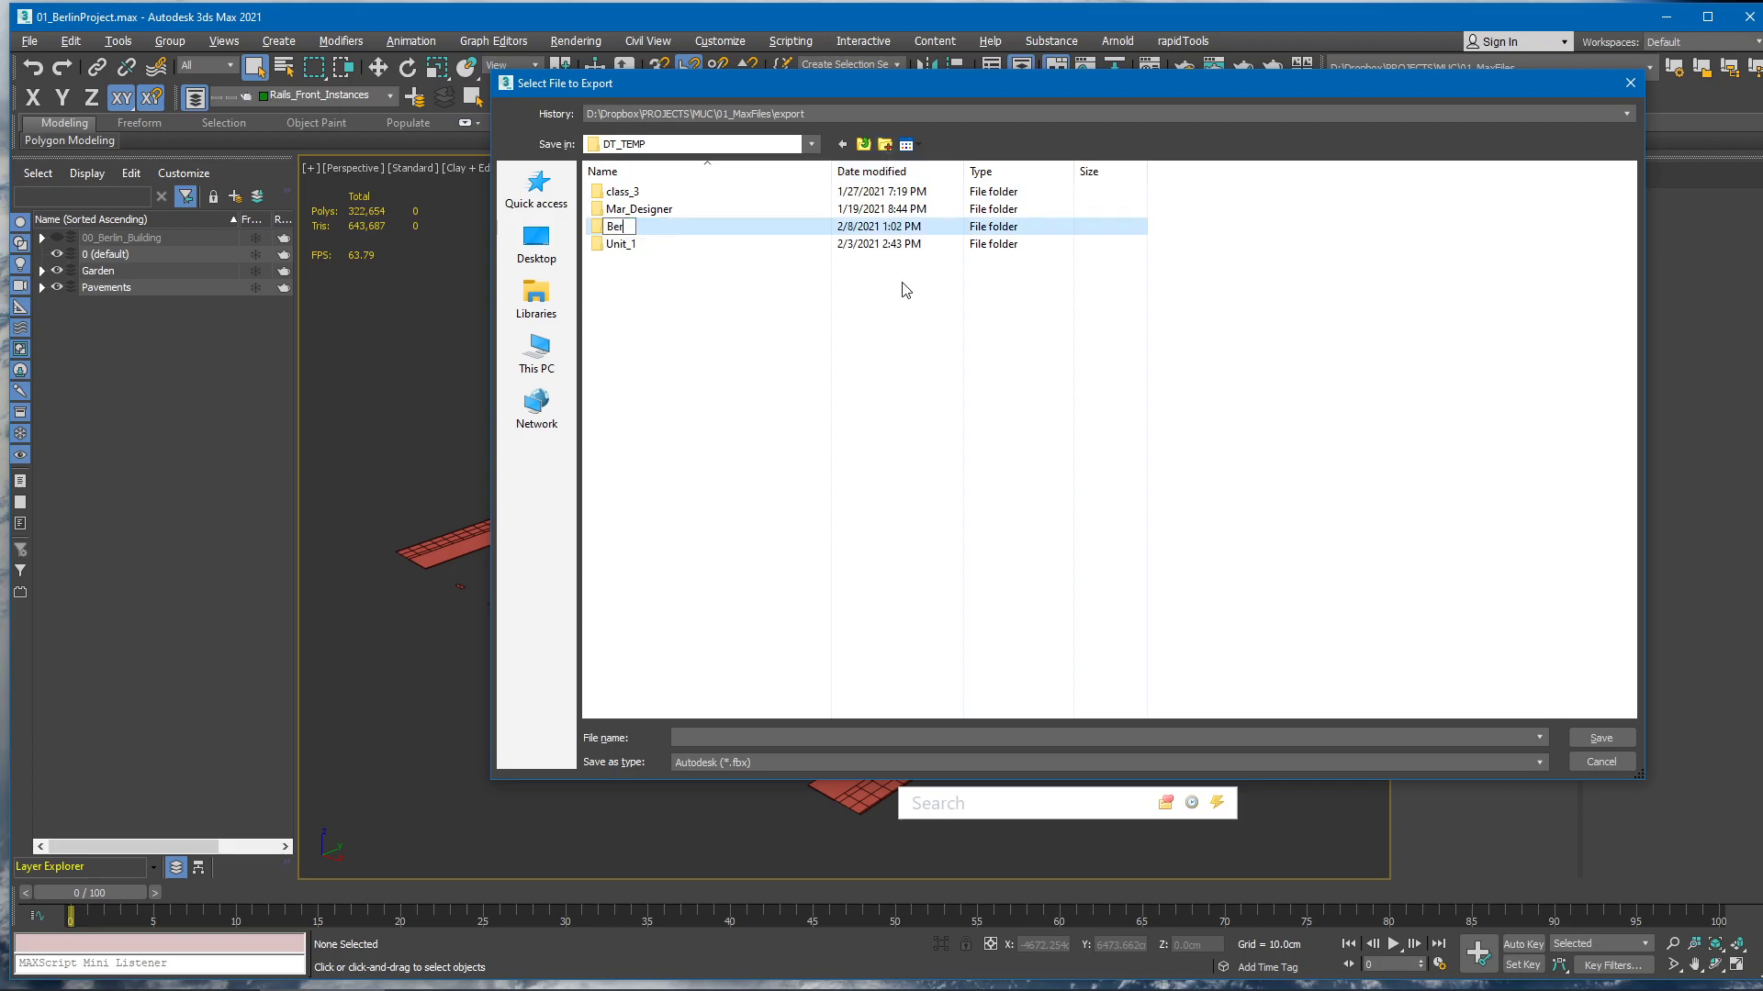
pyautogui.write('lin')
pyautogui.press('Return')
pyautogui.doubleClick(598, 204)
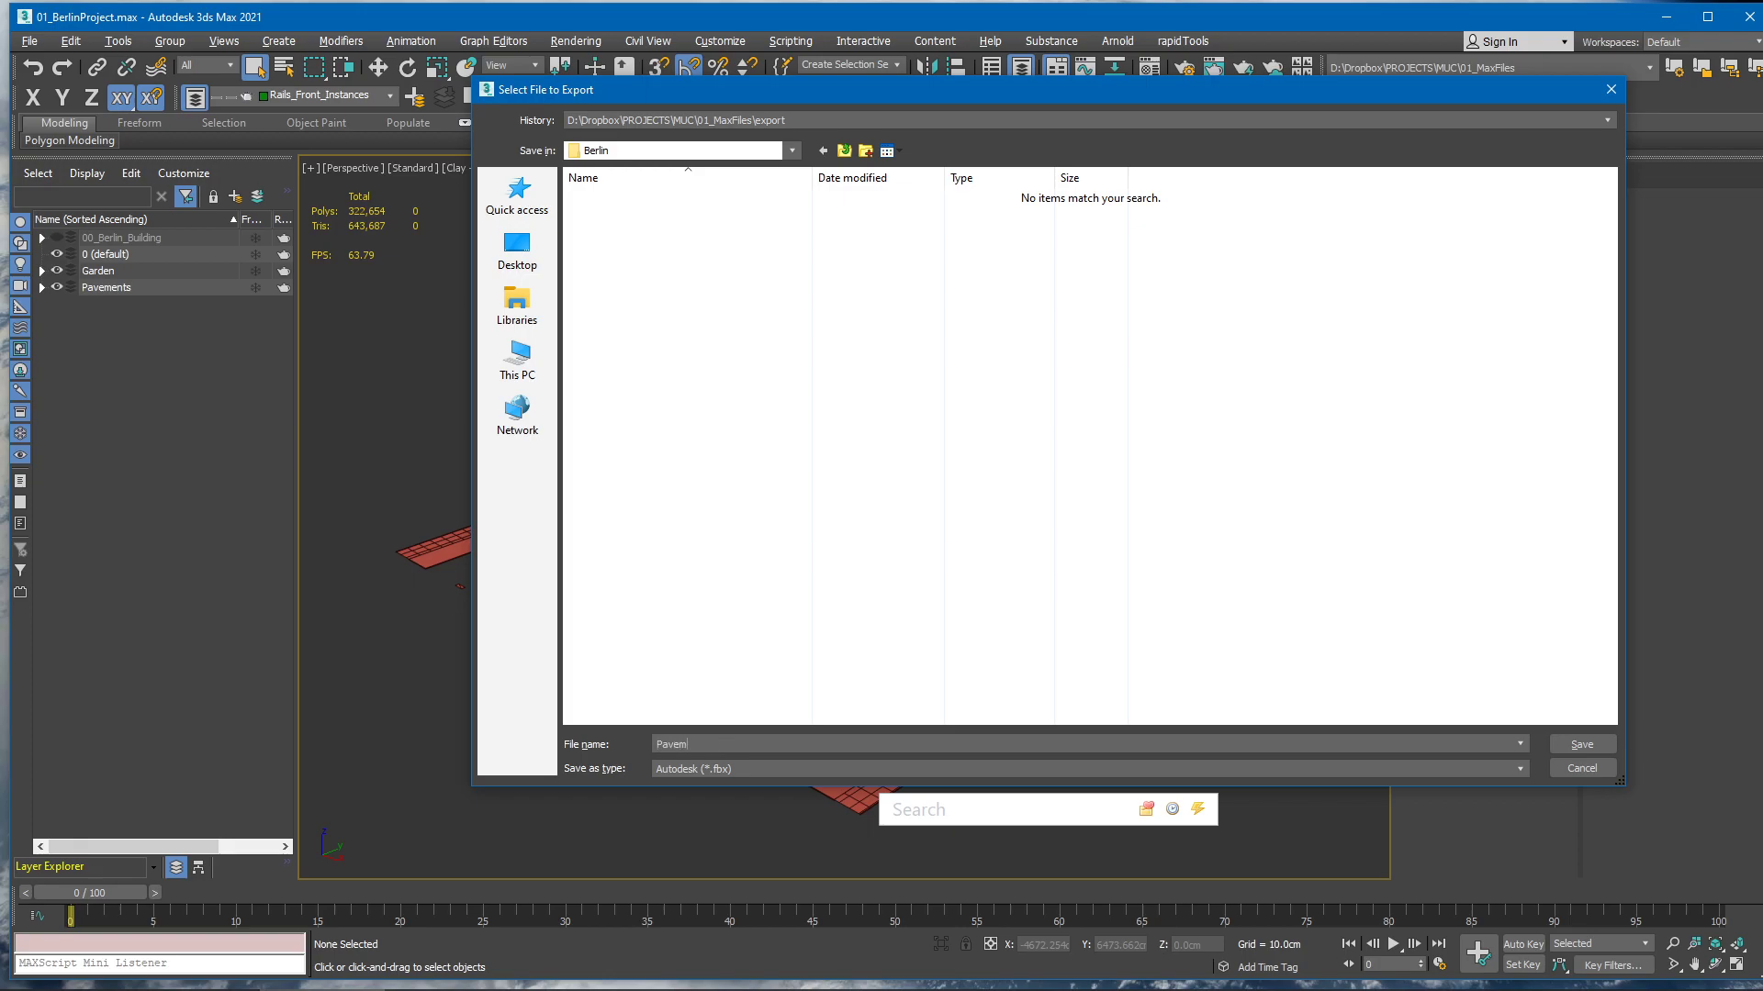
# Export the visible garden and pavement geometry as an Unreal Datasmith file named Pavements
pyautogui.click(707, 769)
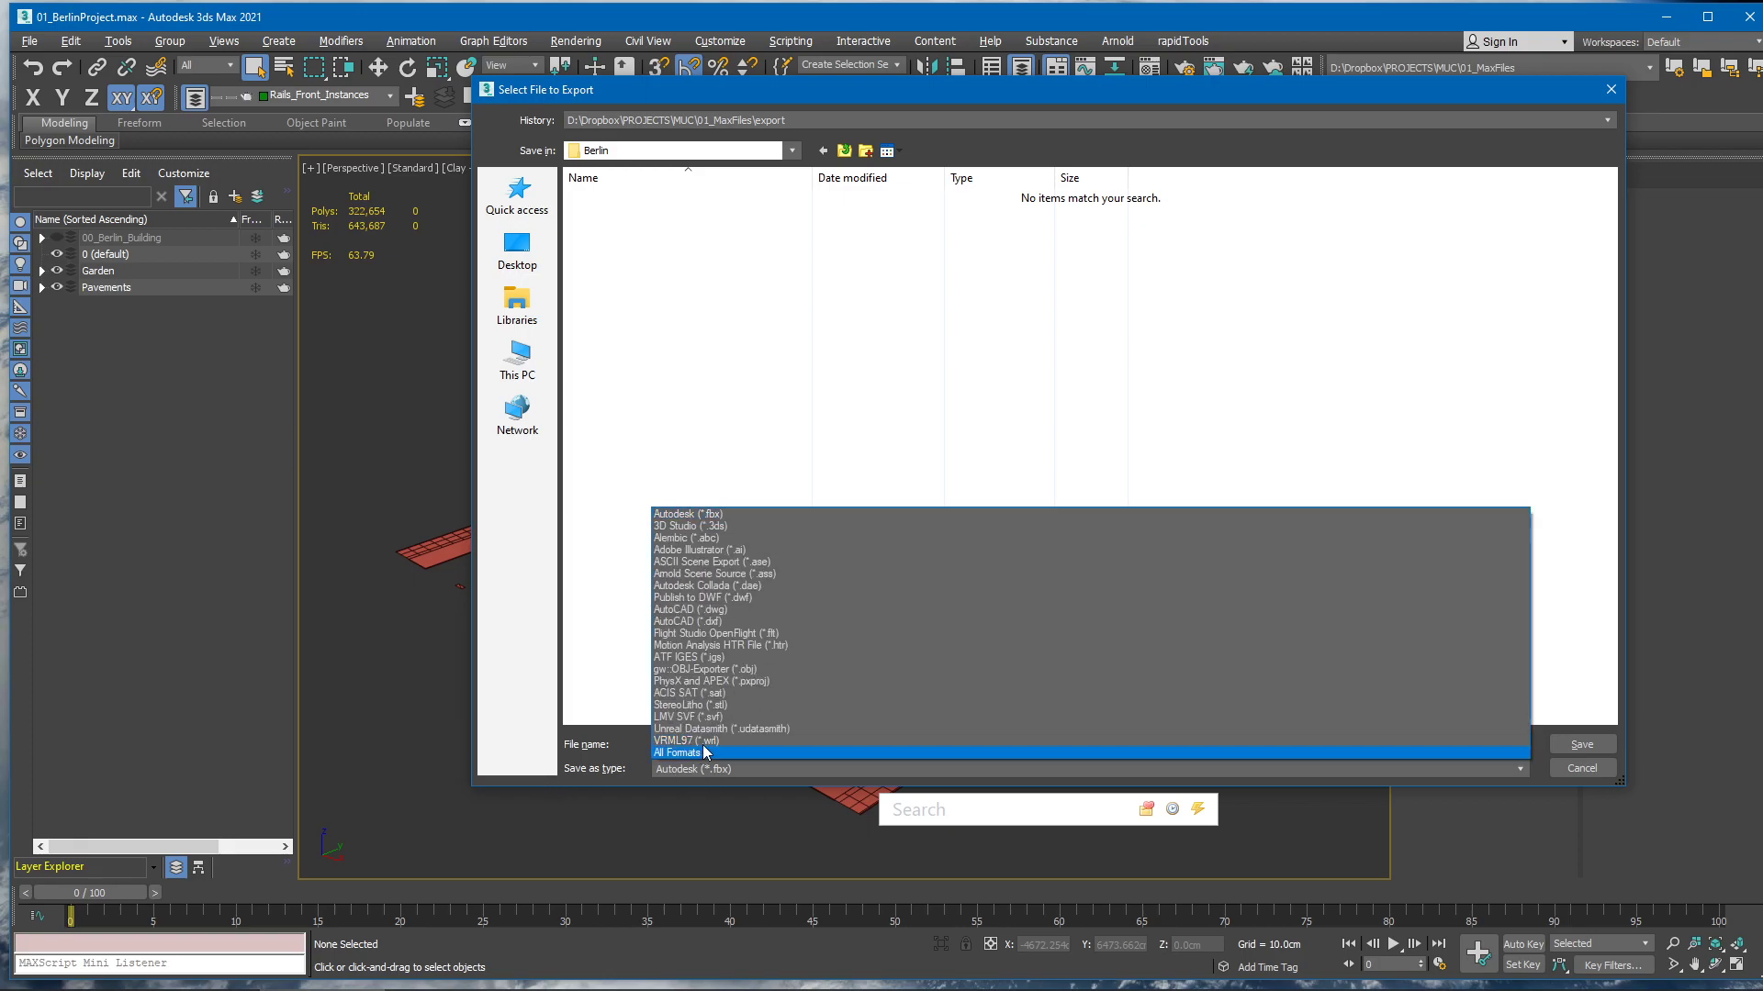
pyautogui.click(666, 740)
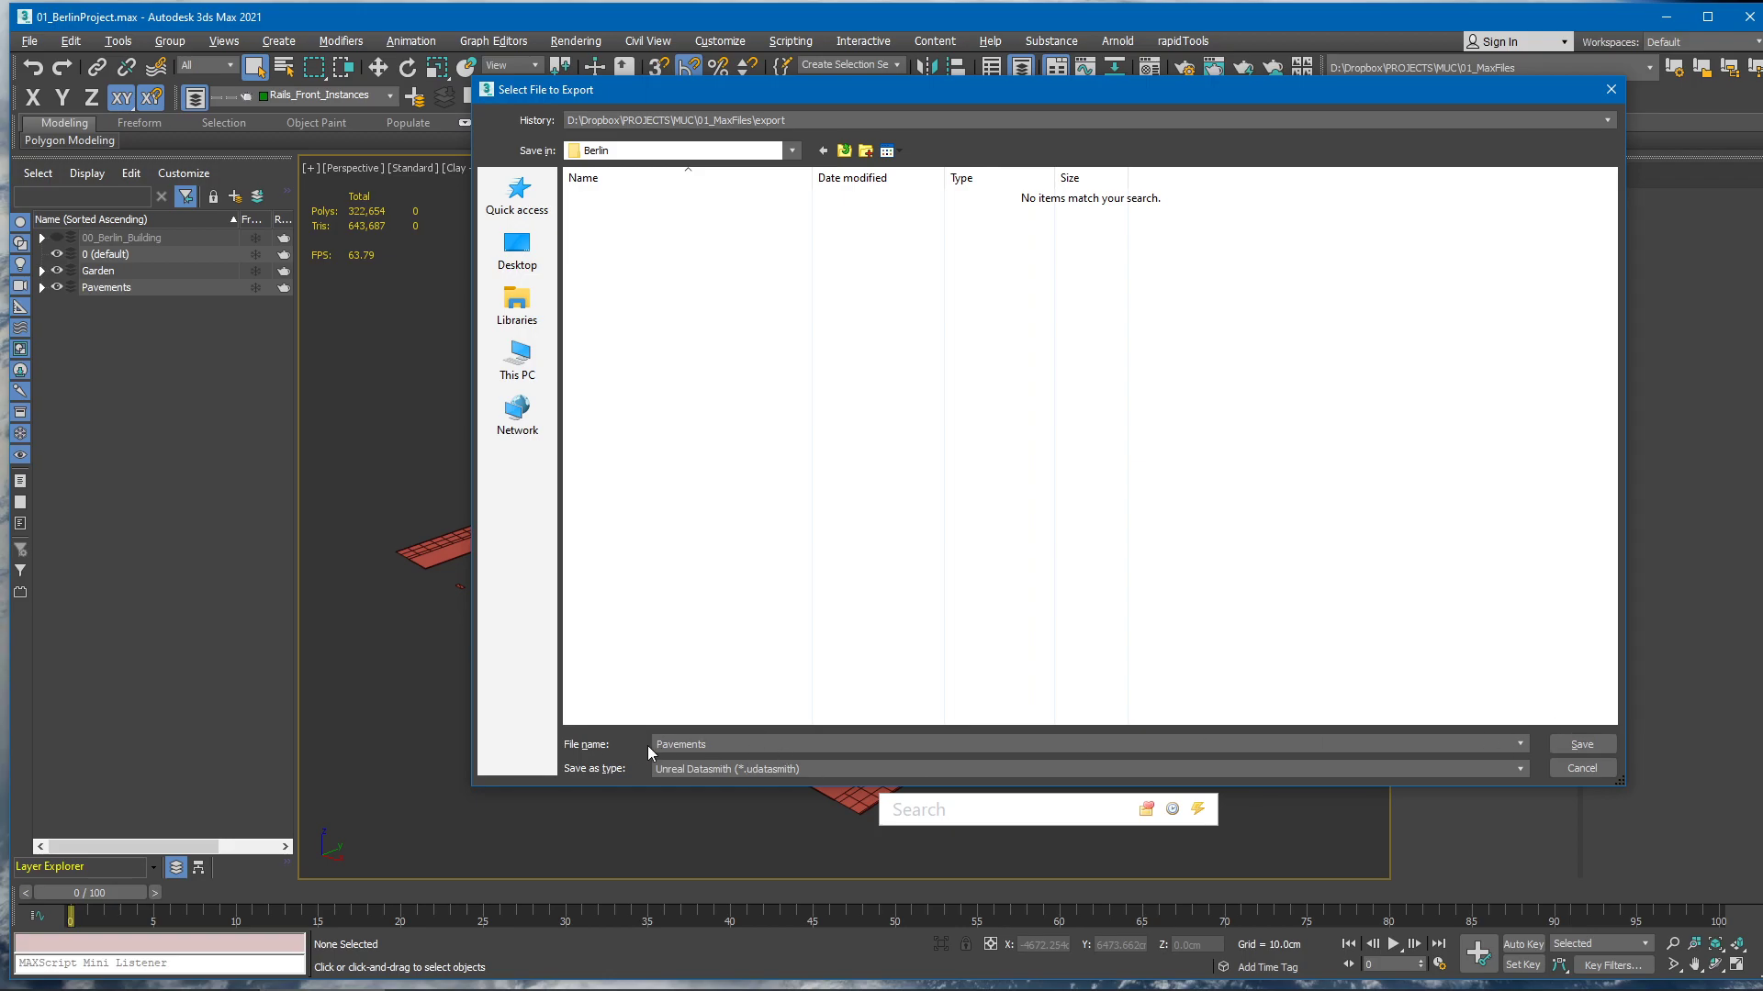
pyautogui.click(1563, 745)
pyautogui.click(854, 570)
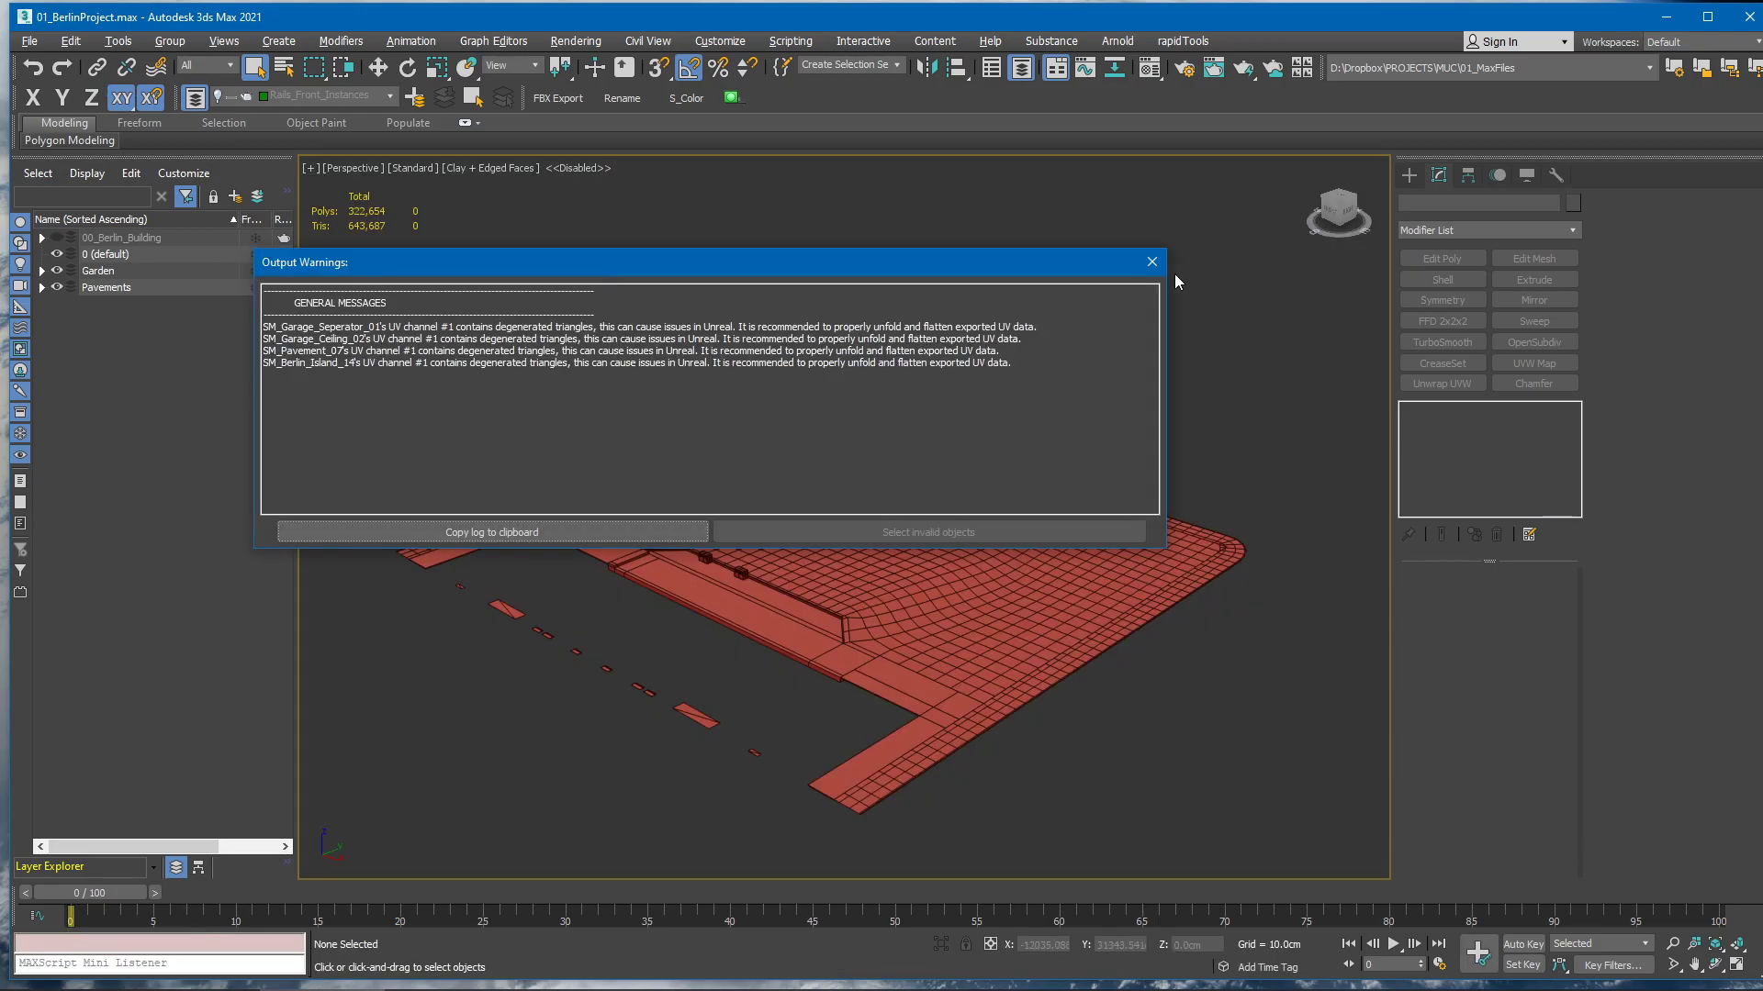
pyautogui.click(1151, 261)
# Hide the Garden and Pavements layers, and show the 00_Berlin_Building layer with its sublayers expanded
pyautogui.click(57, 271)
pyautogui.click(57, 287)
pyautogui.click(42, 238)
pyautogui.click(57, 238)
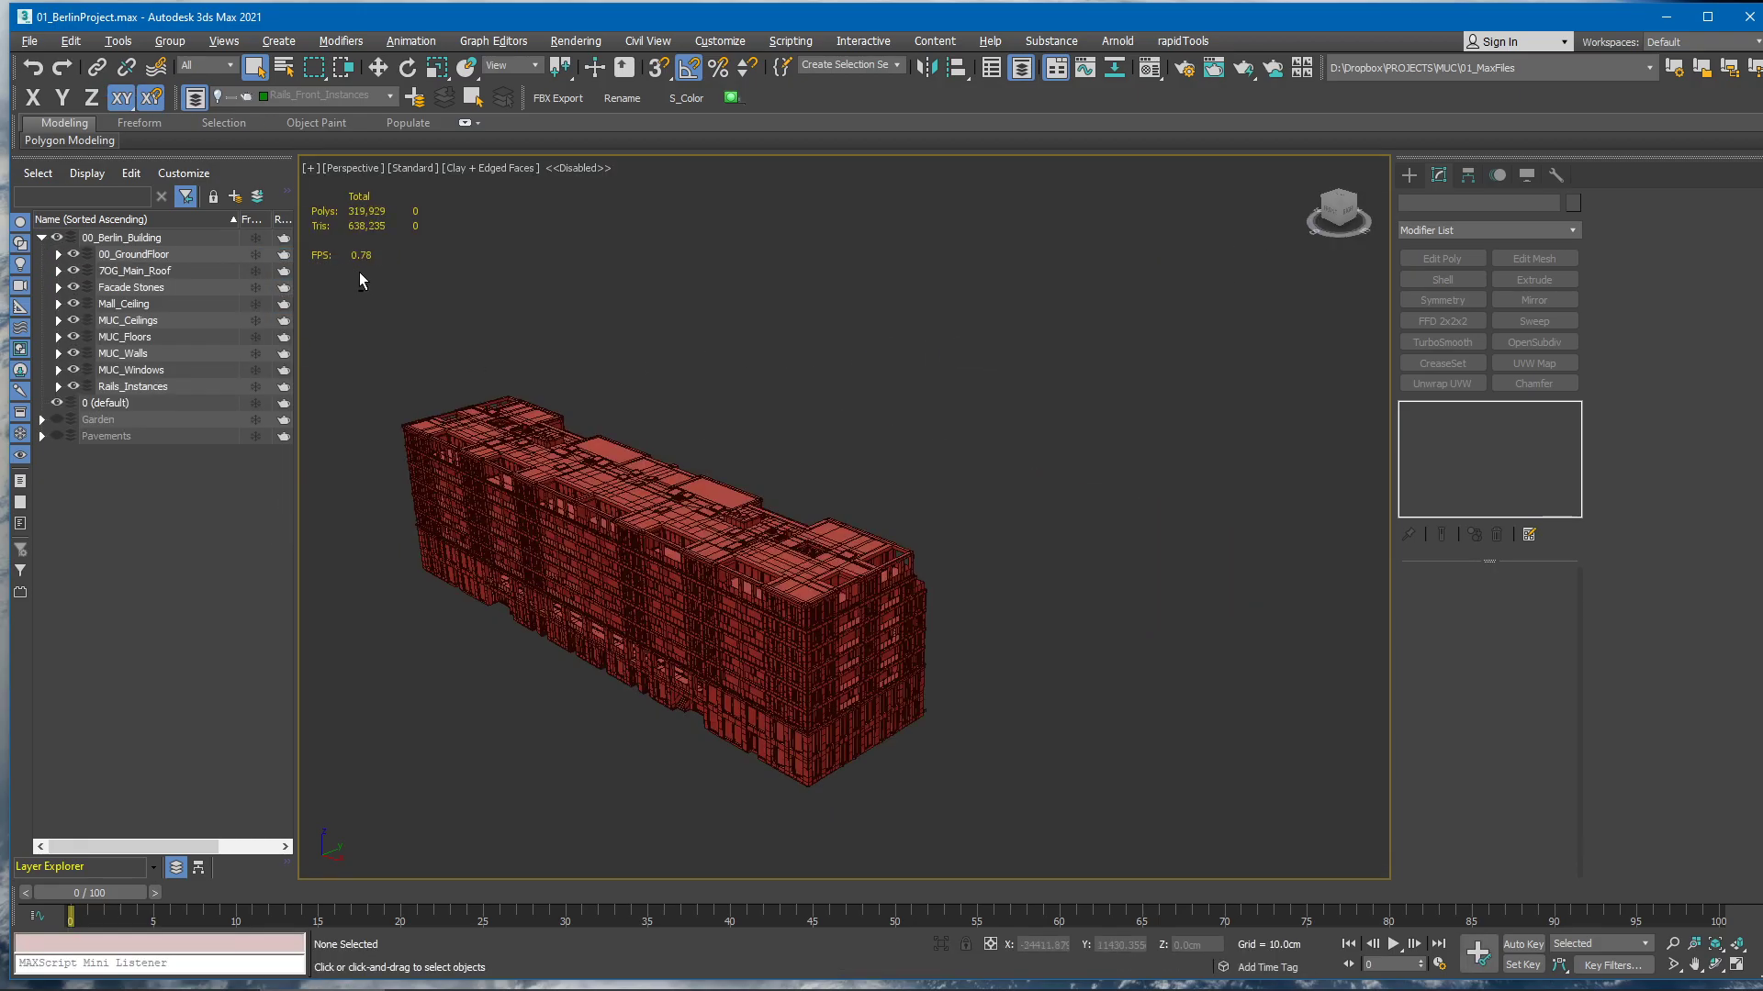
pyautogui.keyDown('alt'); pyautogui.moveTo(360, 272); pyautogui.dragTo(813, 496, button='middle'); pyautogui.keyUp('alt')
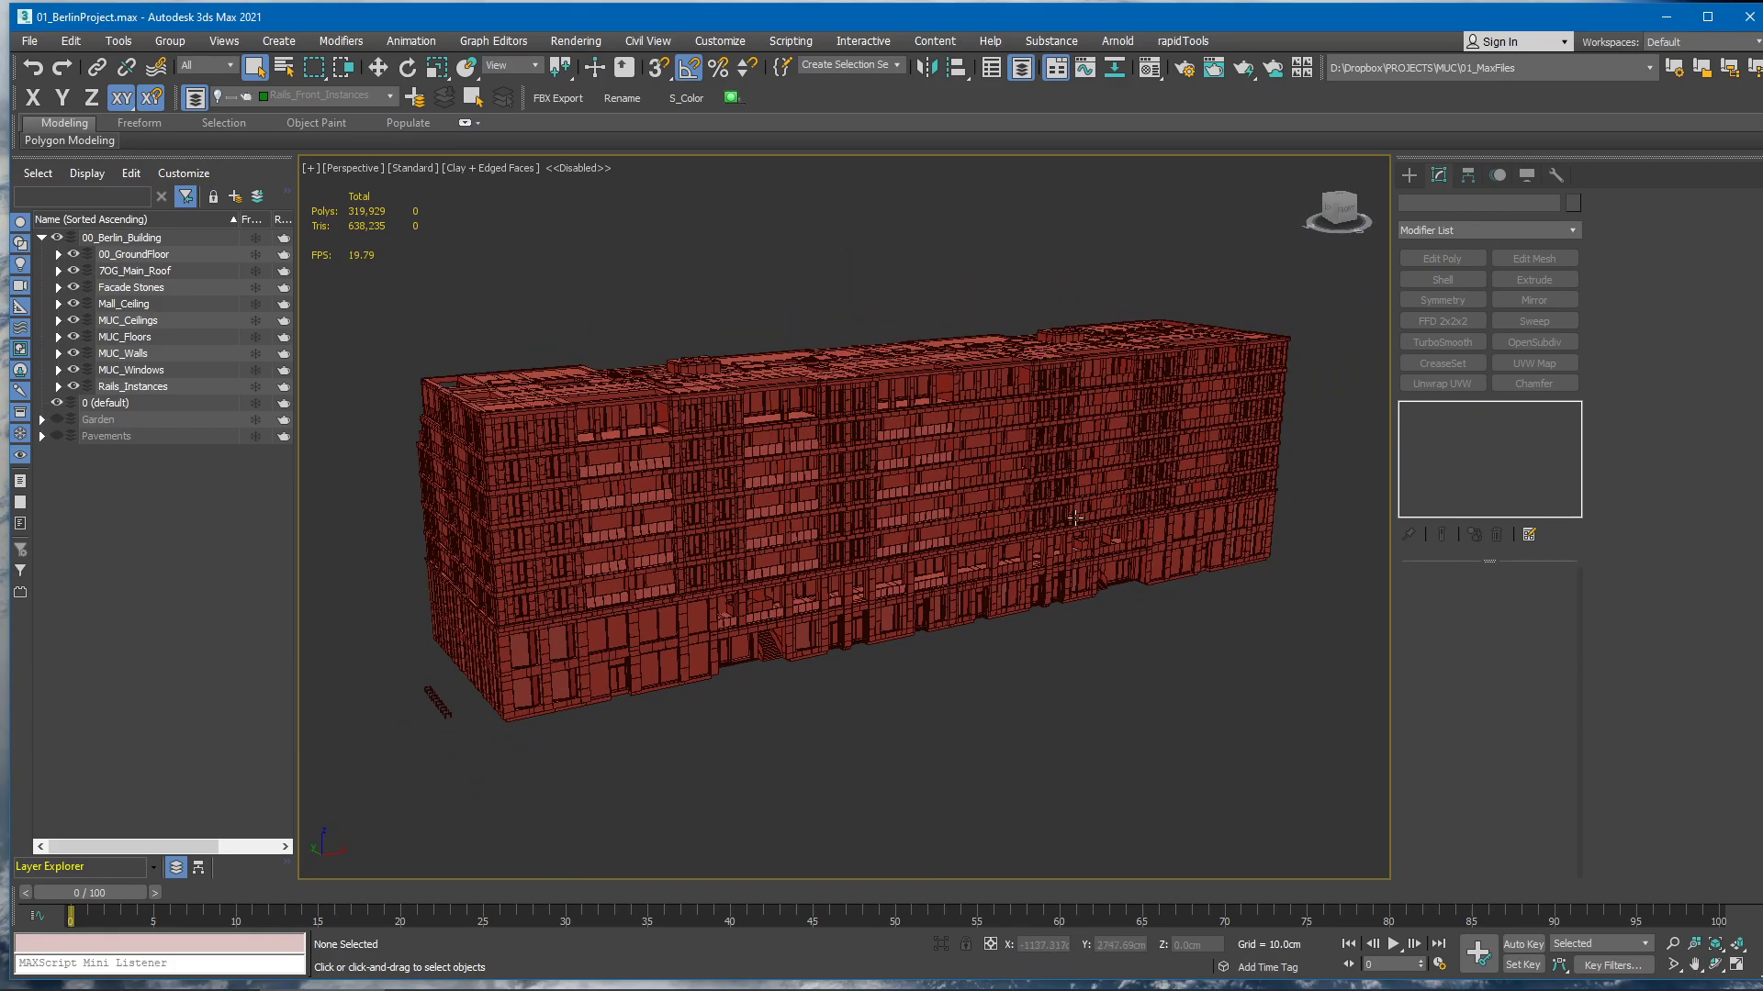
pyautogui.keyDown('alt'); pyautogui.moveTo(1051, 508); pyautogui.dragTo(988, 579, button='middle'); pyautogui.keyUp('alt')
pyautogui.scroll(10, 1003, 535)
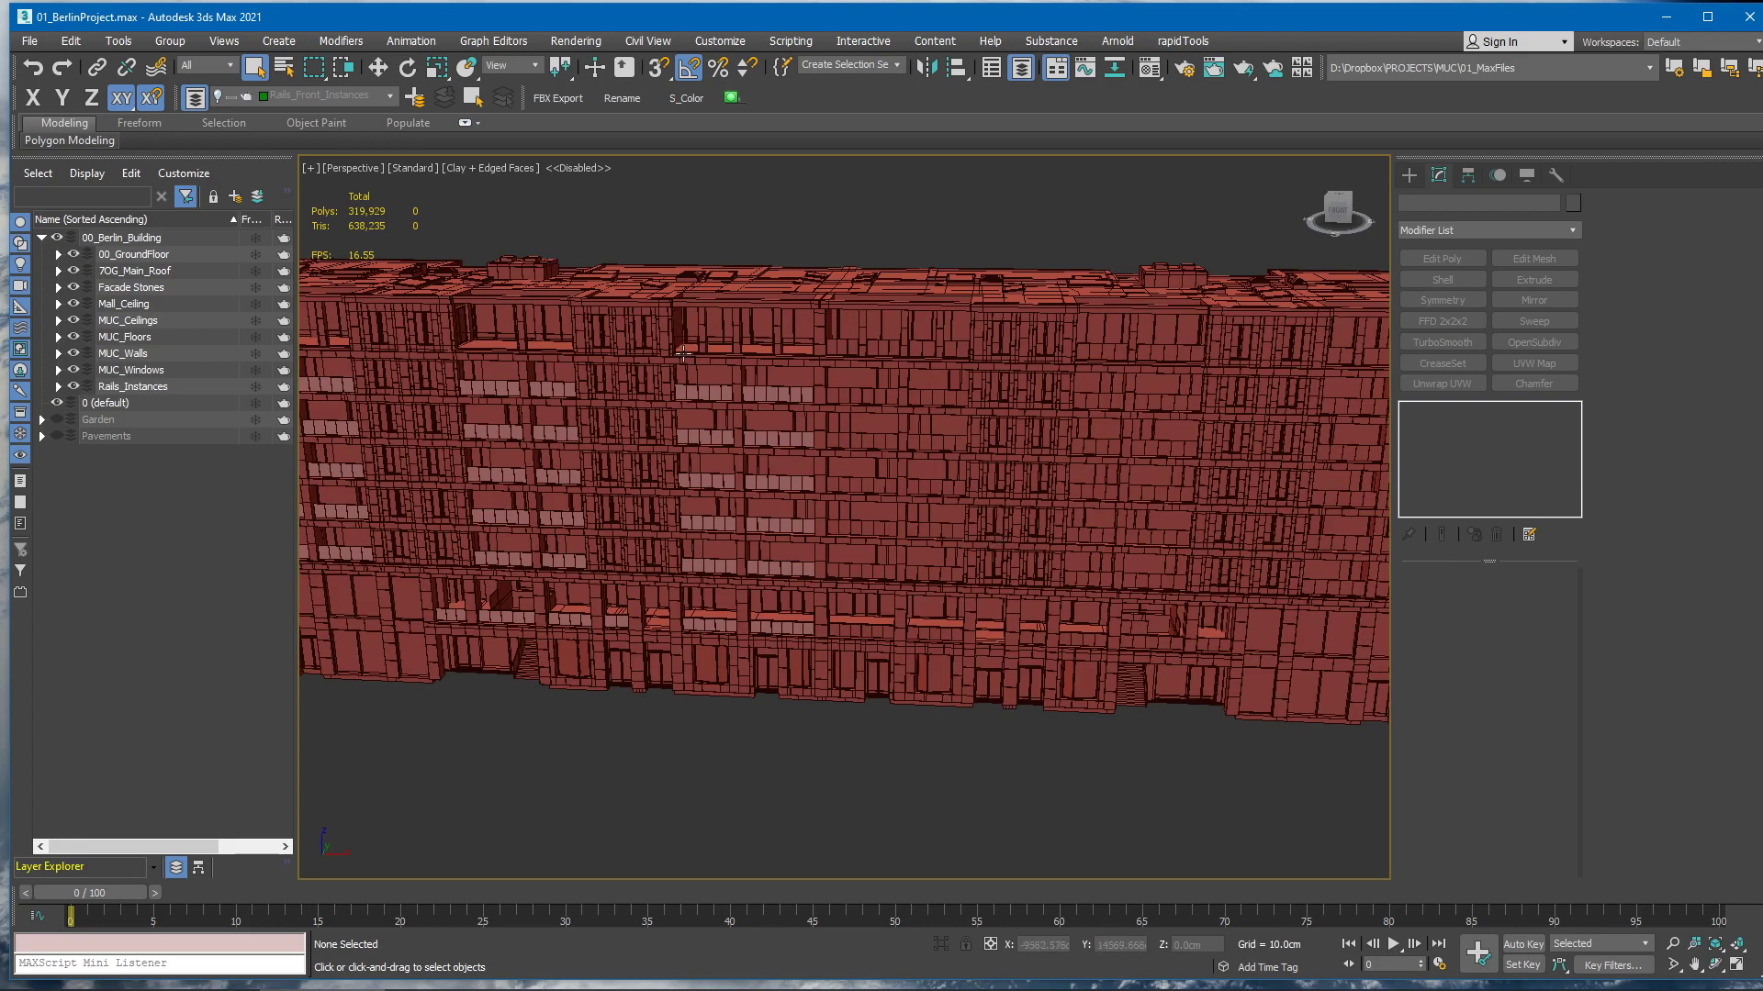
# Inspect the balcony railings on the front facade and the whole building, leaving nothing selected
pyautogui.click(763, 505)
pyautogui.scroll(-2, 763, 506)
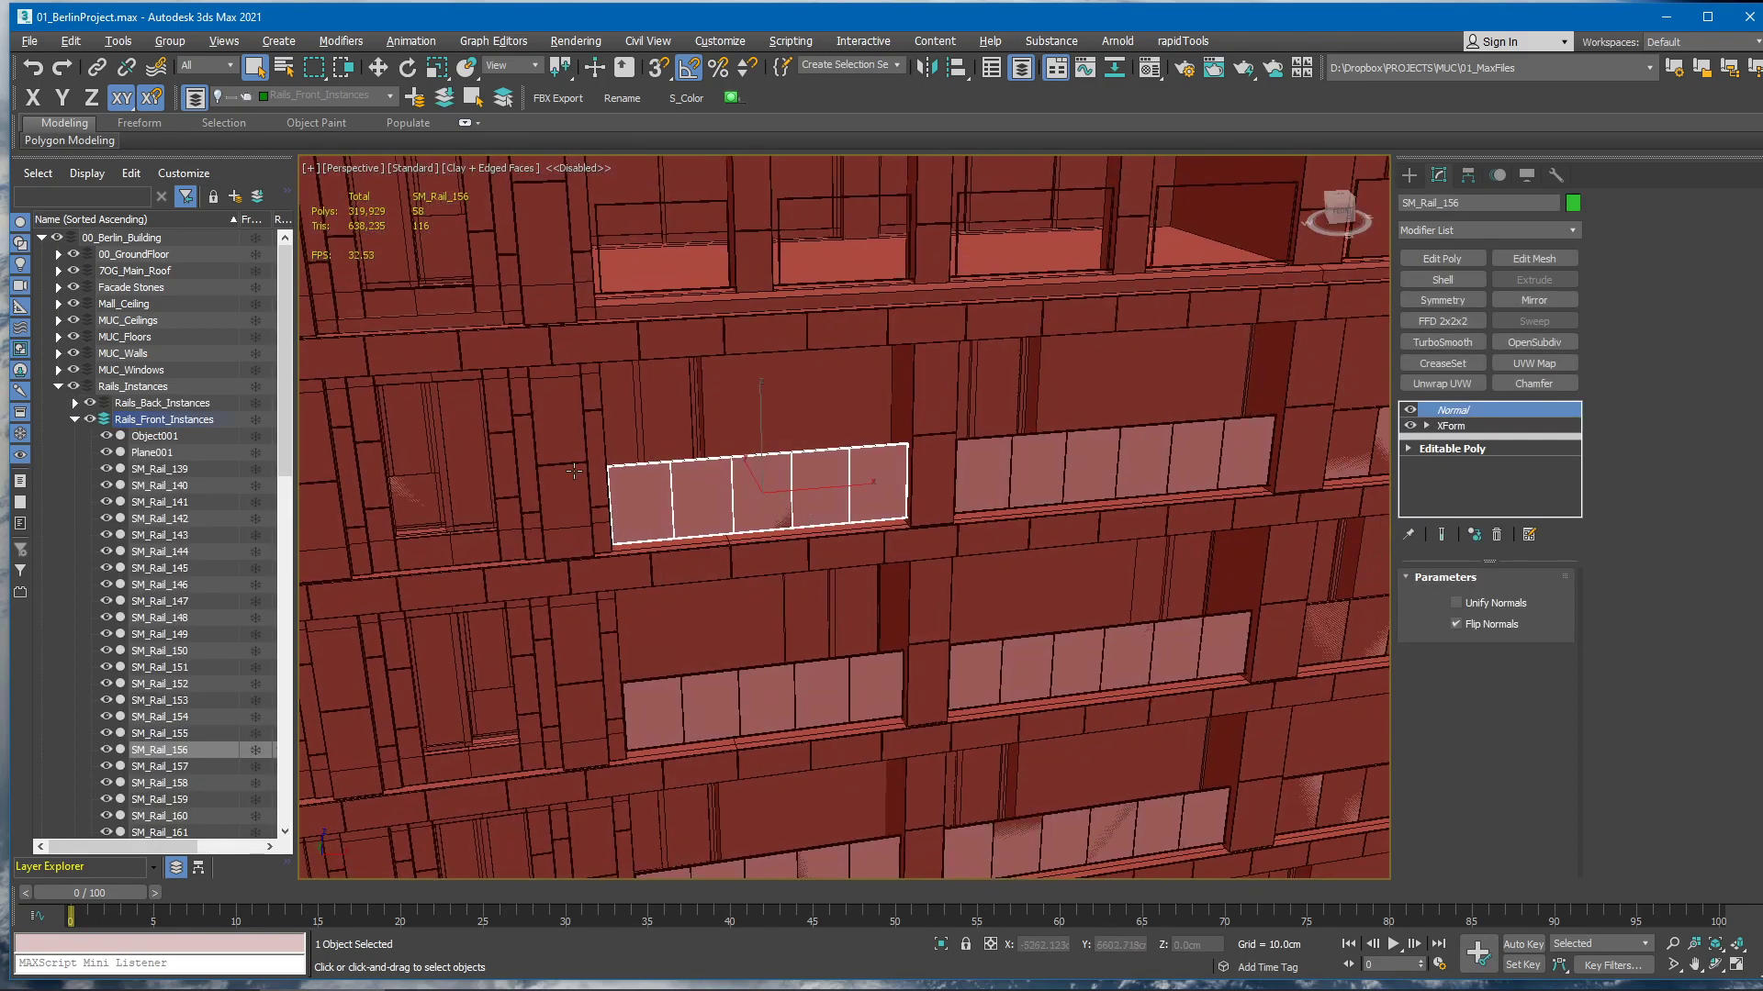
pyautogui.scroll(-5, 779, 505)
pyautogui.scroll(-5, 778, 506)
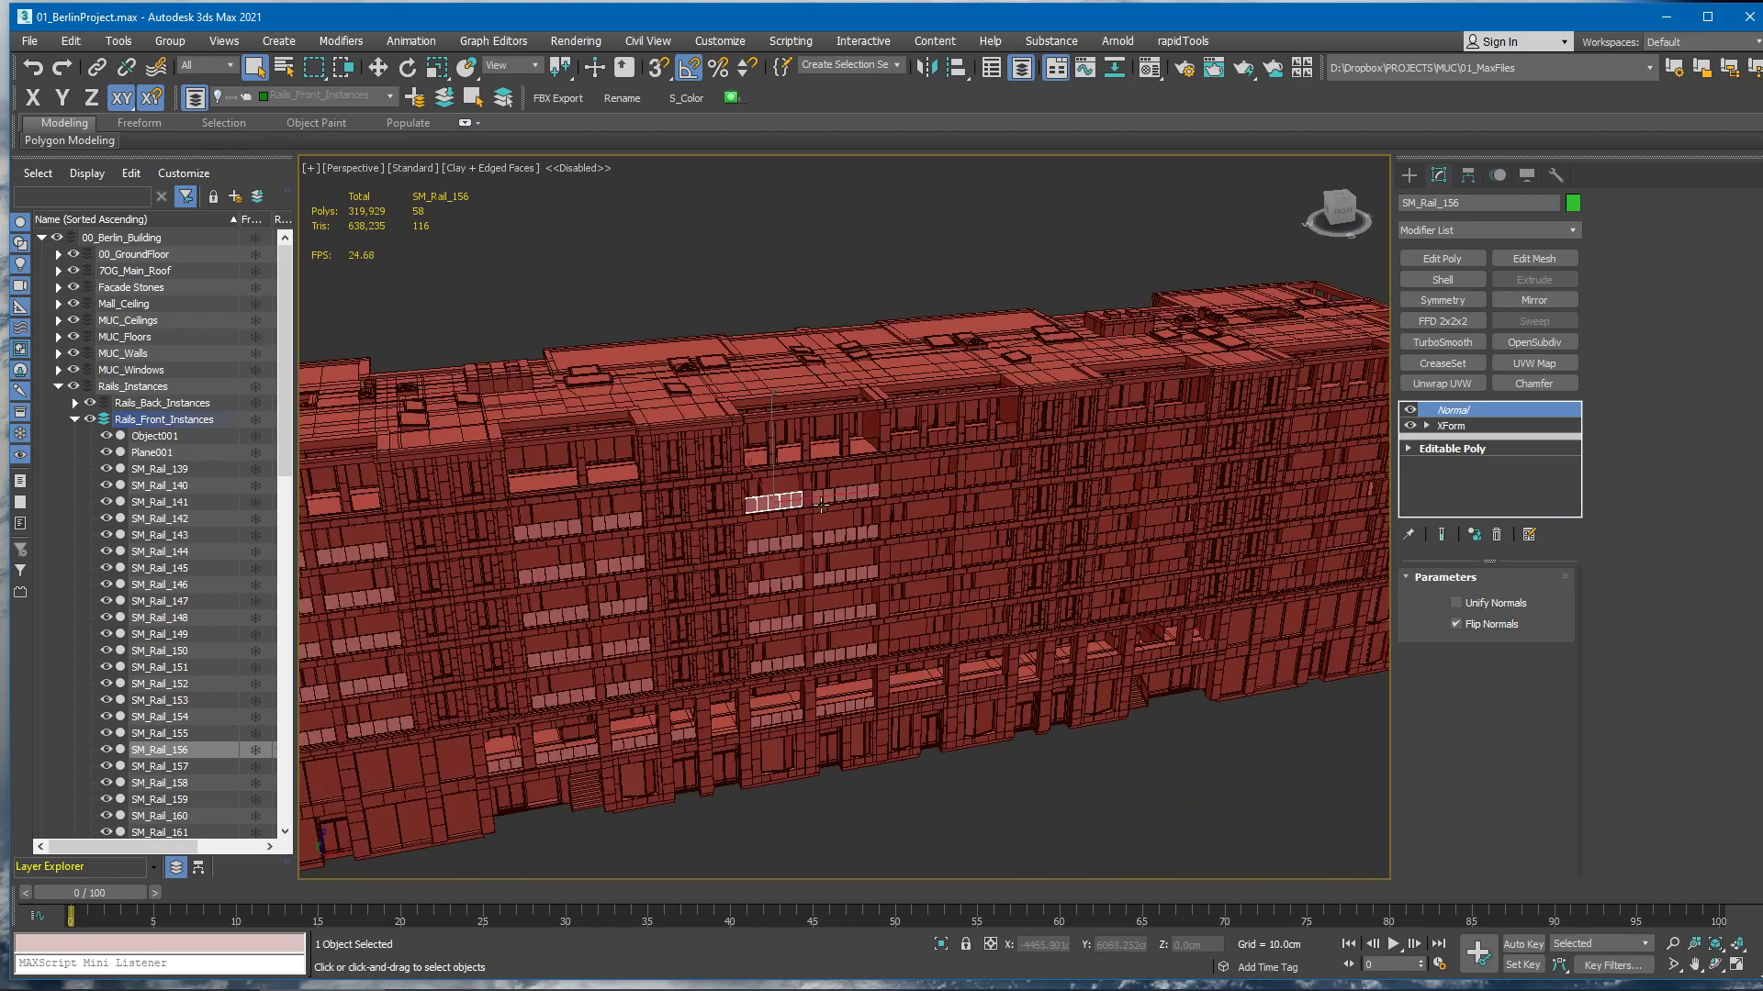
pyautogui.keyDown('alt'); pyautogui.moveTo(778, 505); pyautogui.dragTo(778, 551, button='middle'); pyautogui.keyUp('alt')
pyautogui.click(761, 219)
pyautogui.scroll(-4, 1016, 477)
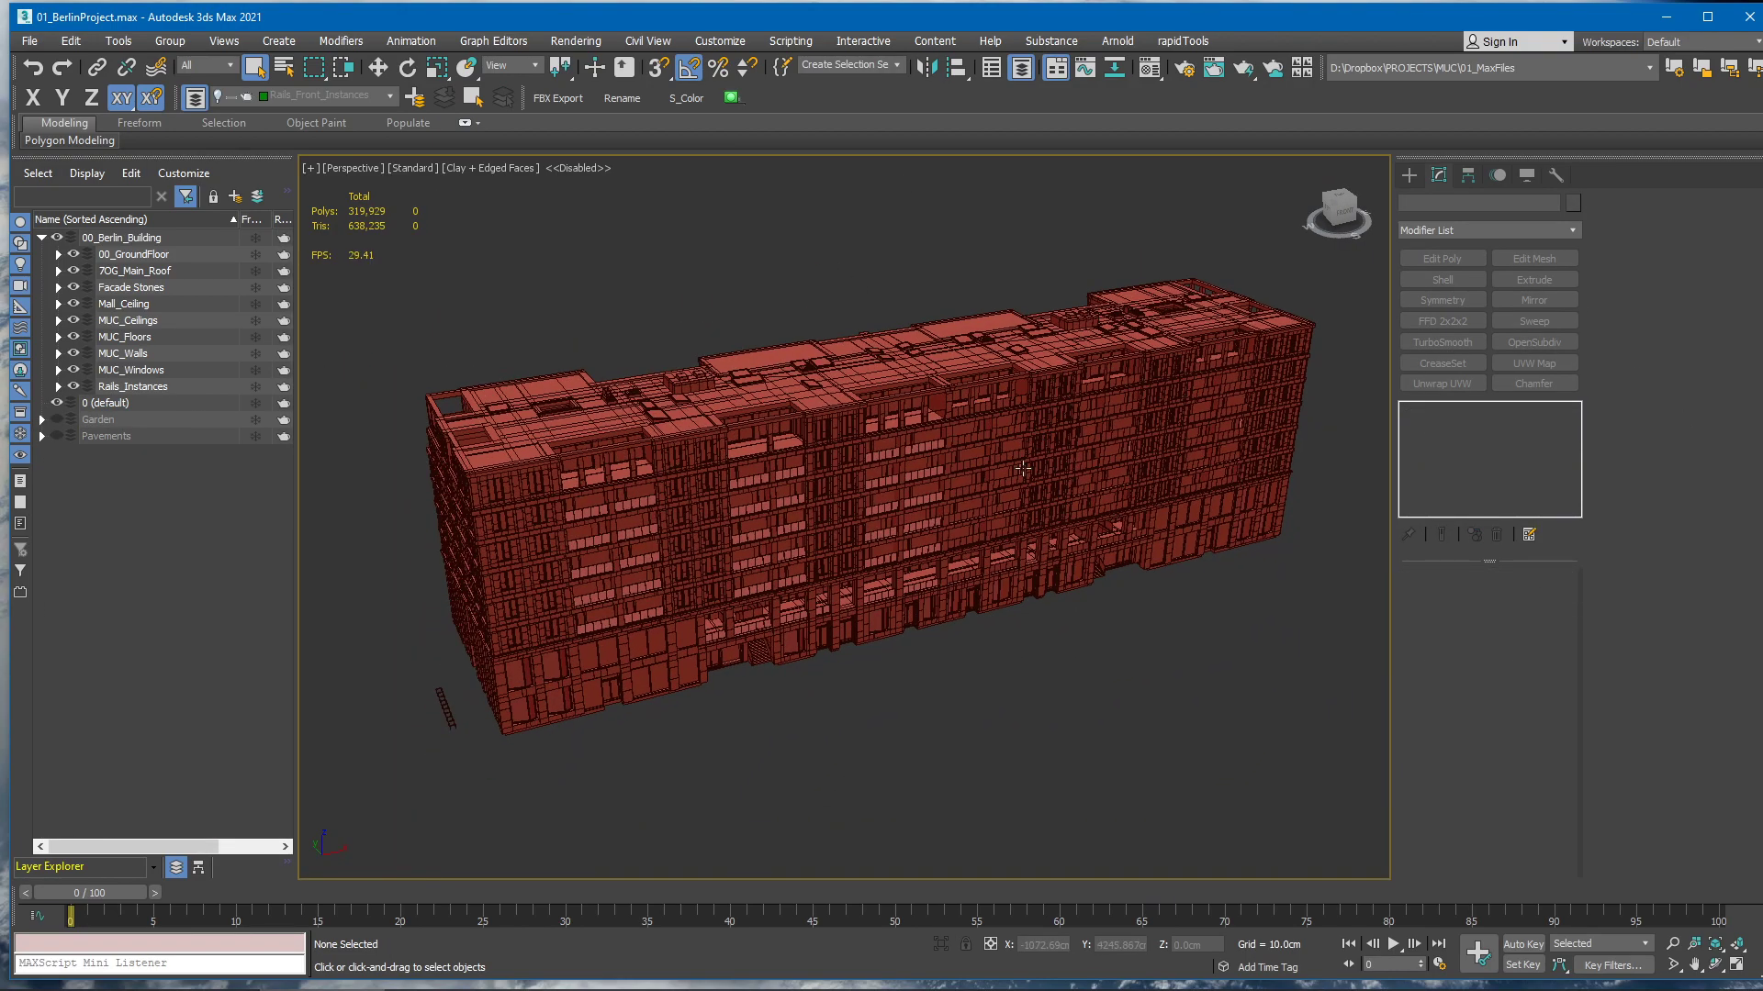
pyautogui.scroll(-1, 415, 393)
# Hide every sublayer of 00_Berlin_Building from 7OG_Main_Roof to Rails_Instances, leaving only 00_GroundFloor visible
pyautogui.click(74, 270)
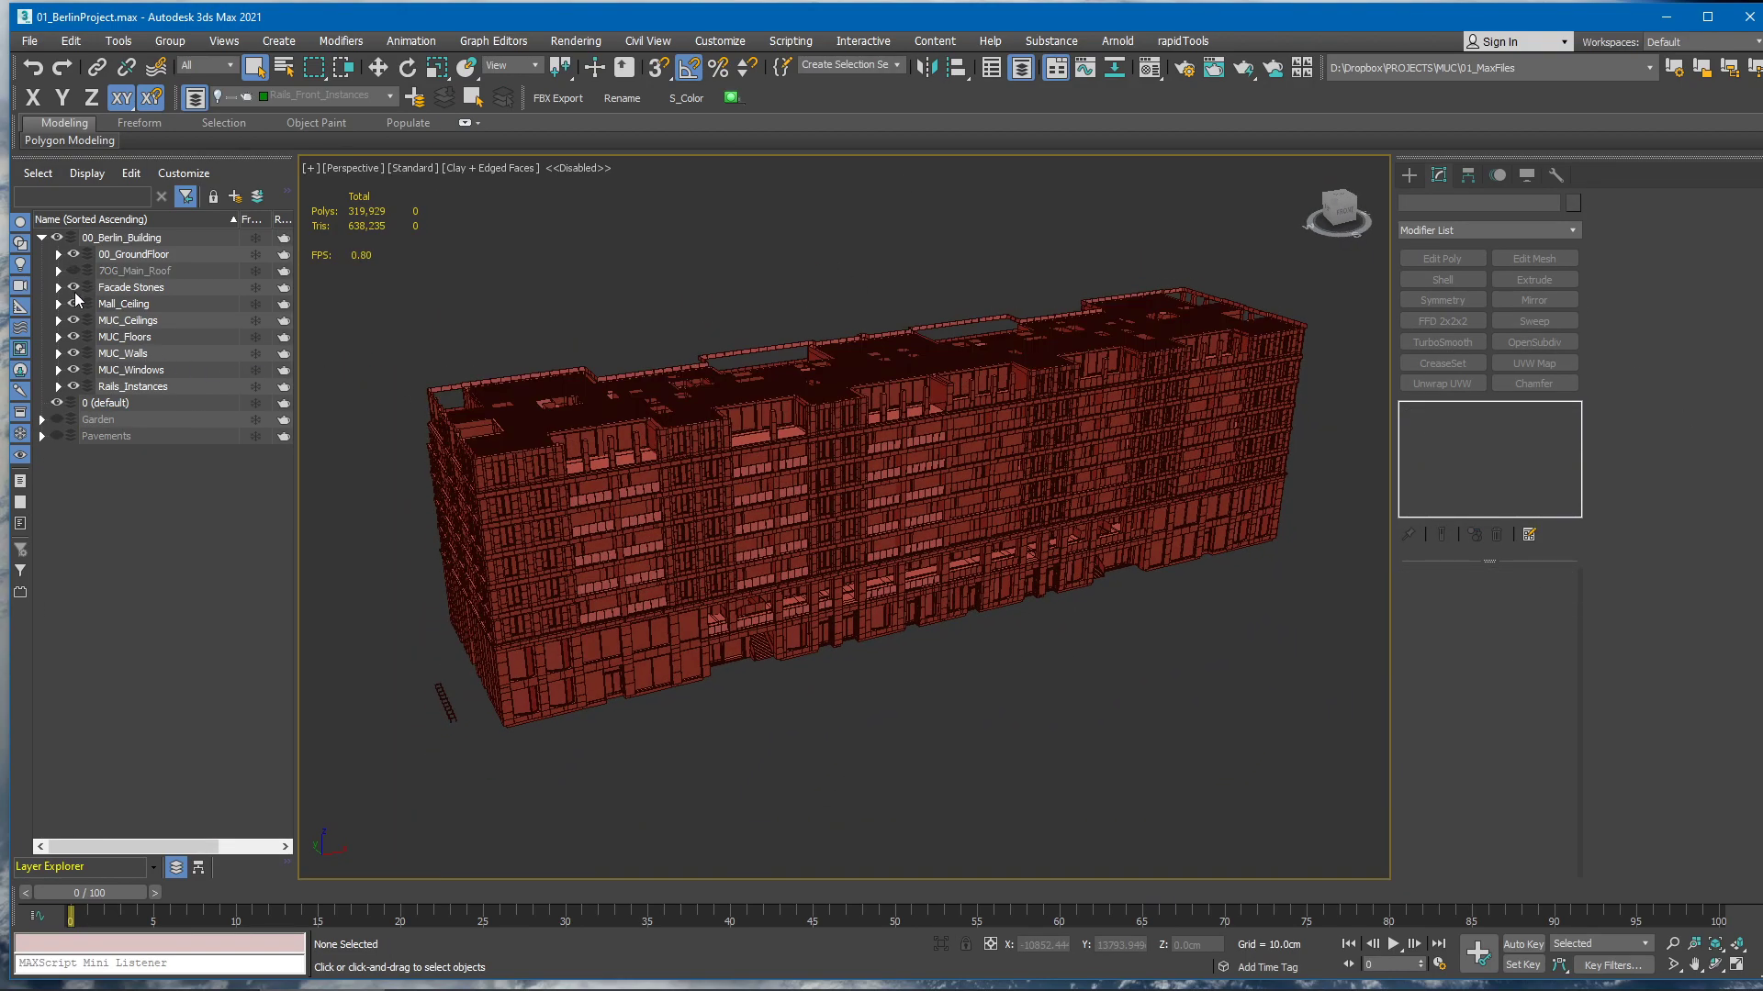
pyautogui.click(73, 288)
pyautogui.click(74, 304)
pyautogui.click(74, 320)
pyautogui.click(73, 337)
pyautogui.click(73, 354)
pyautogui.click(73, 370)
pyautogui.click(73, 387)
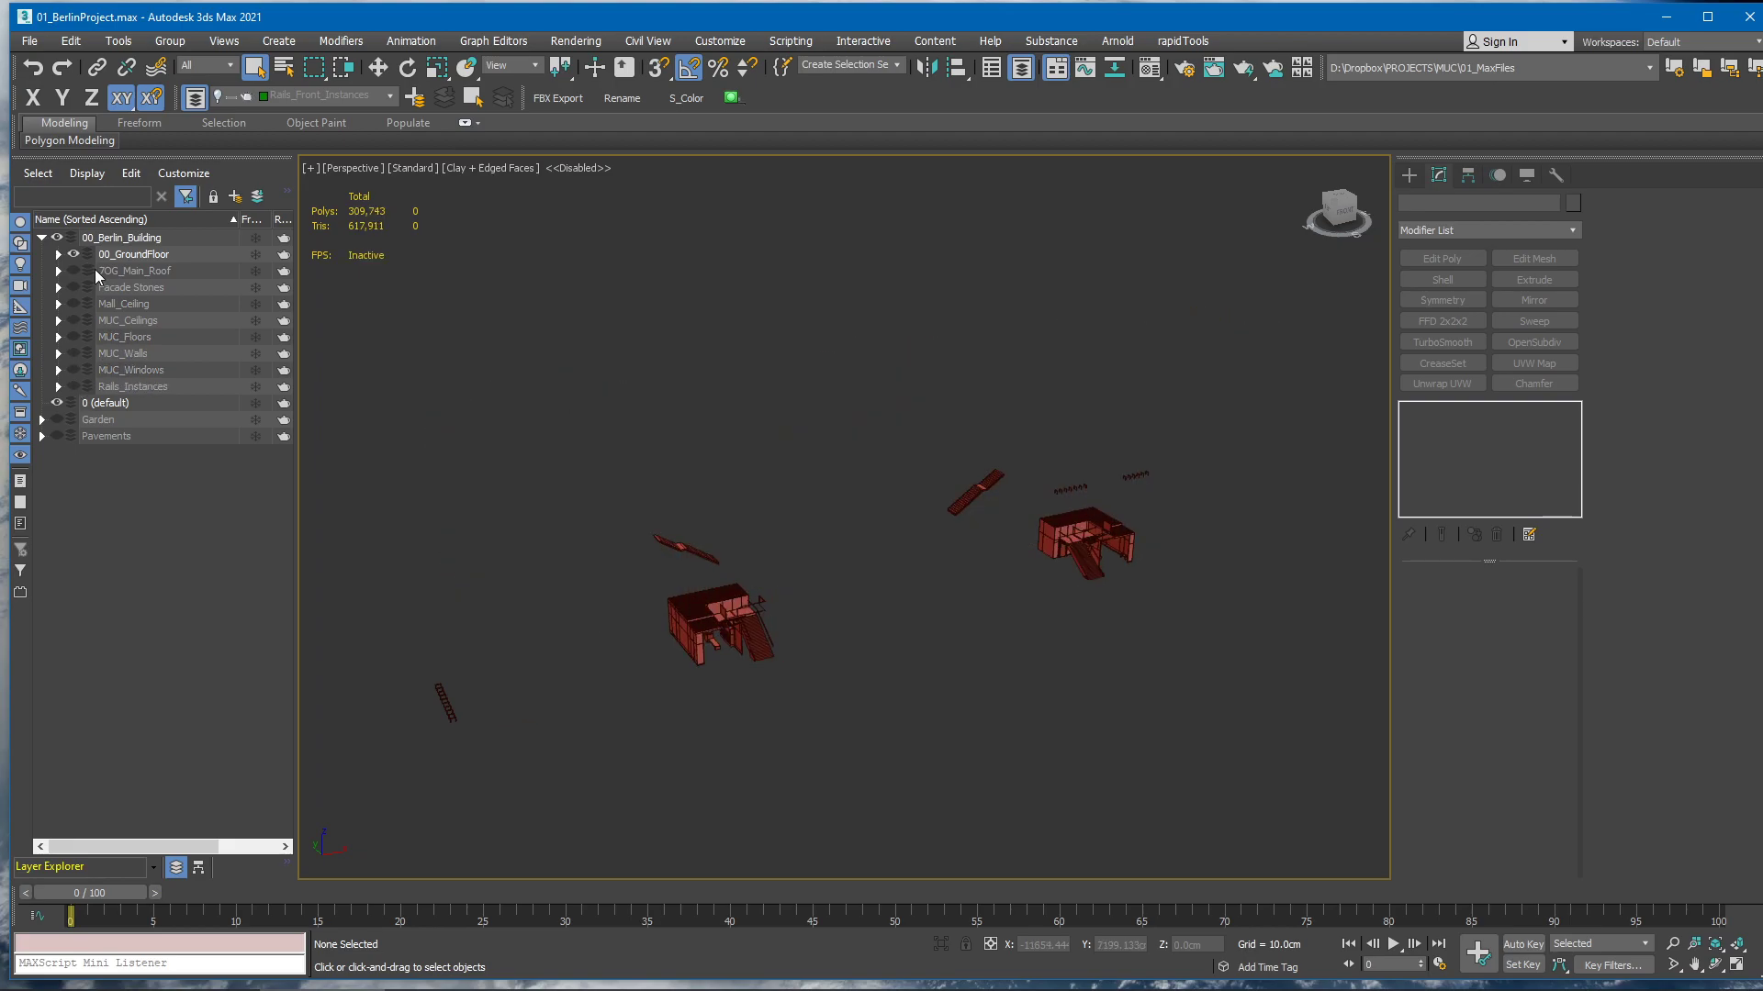
# Show the sublayers from 7OG_Main_Roof to Rails_Instances again for comparison, and hide them once more
pyautogui.click(74, 271)
pyautogui.click(73, 287)
pyautogui.click(73, 304)
pyautogui.click(73, 320)
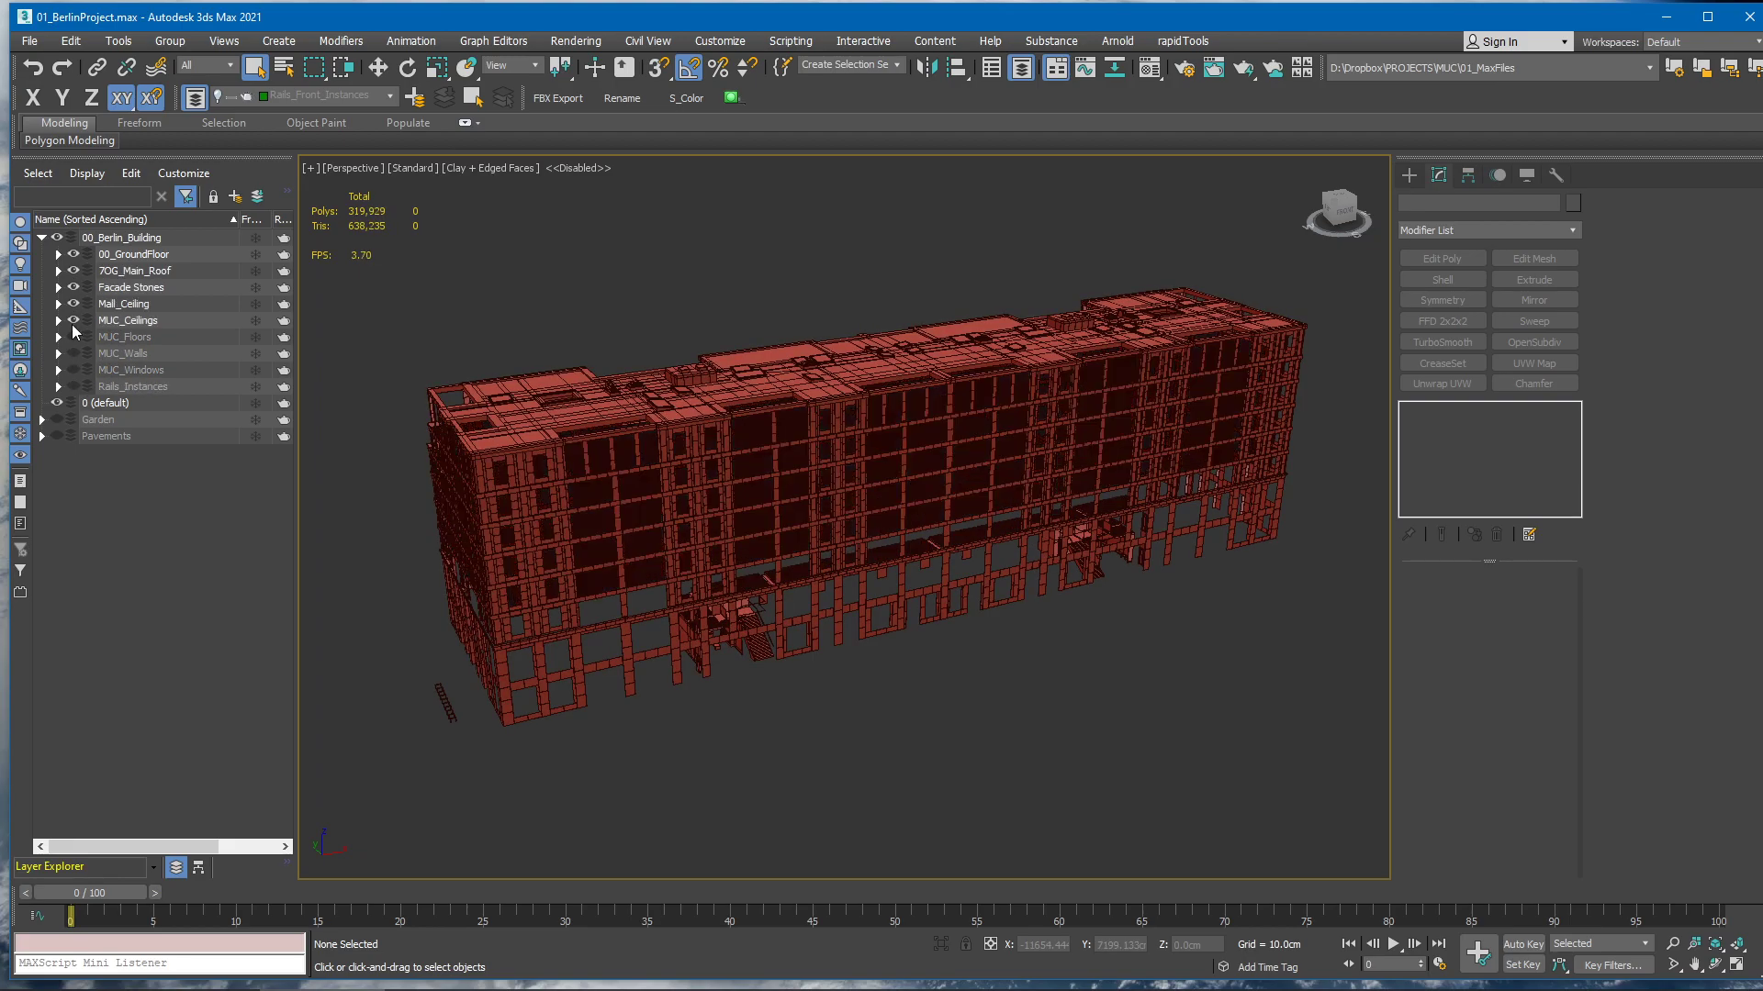
pyautogui.click(74, 337)
pyautogui.click(73, 353)
pyautogui.click(74, 370)
pyautogui.click(73, 387)
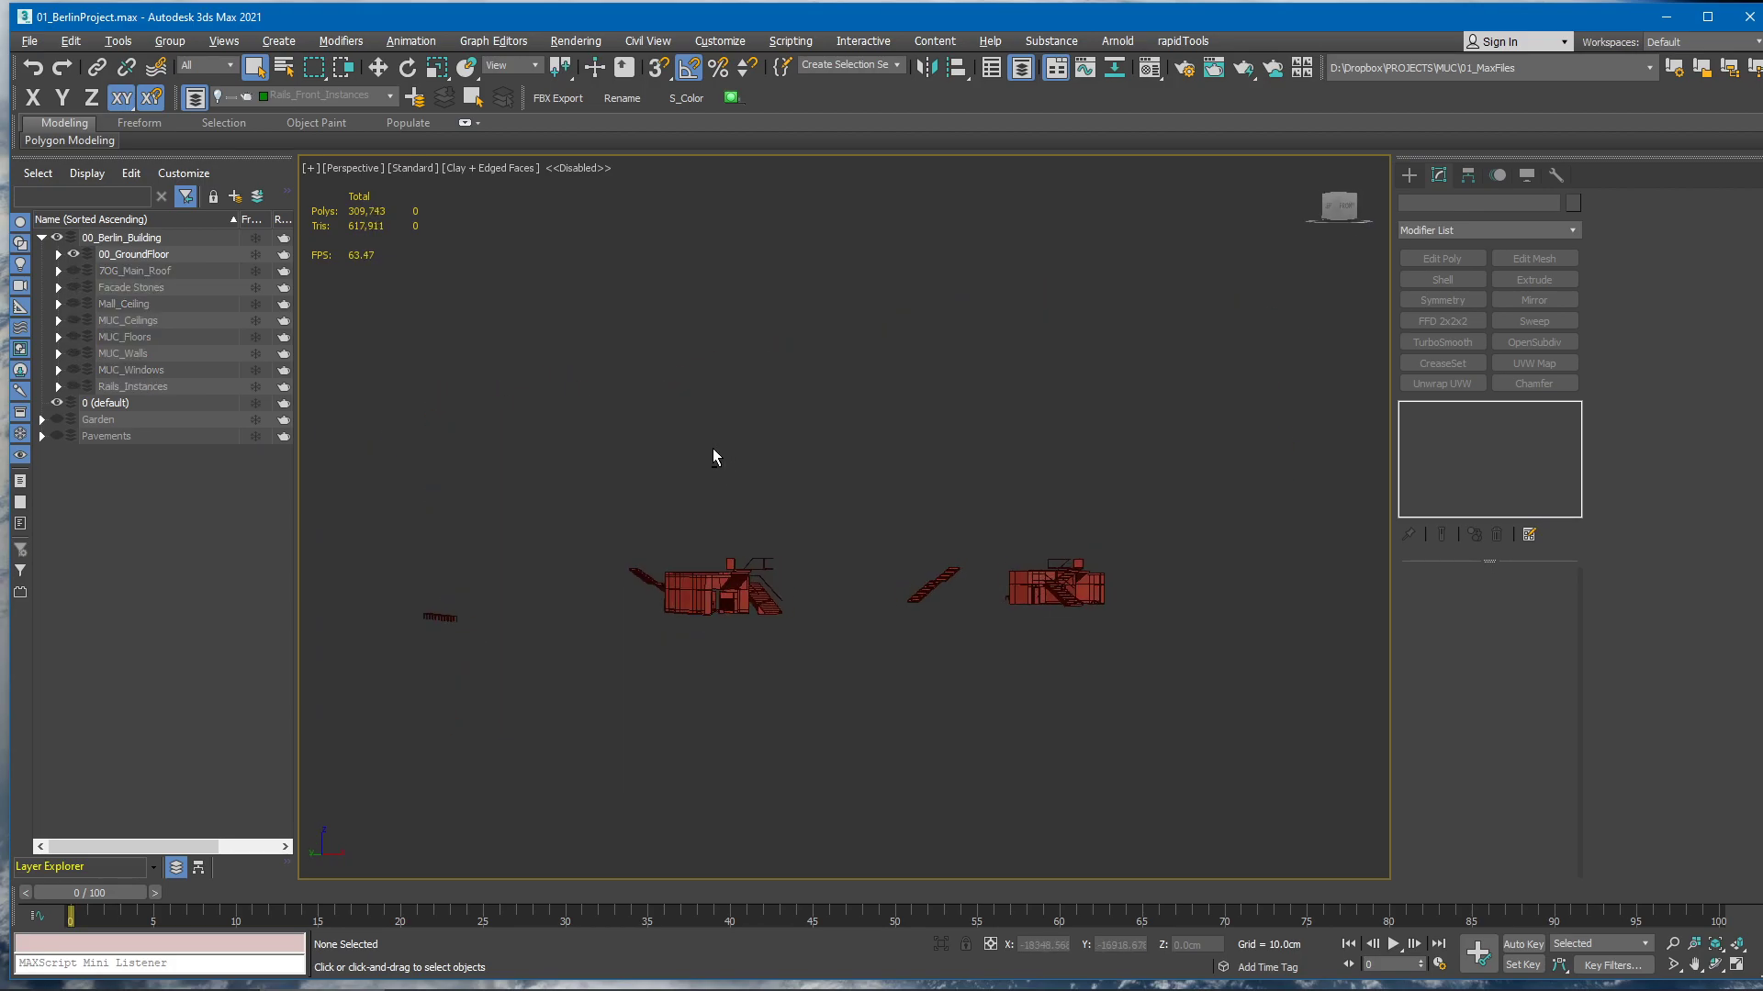
# Export the ground-floor bike stands, lobbies and stairs as an Unreal Datasmith file named Lobbies in the Berlin folder
pyautogui.scroll(3, 712, 457)
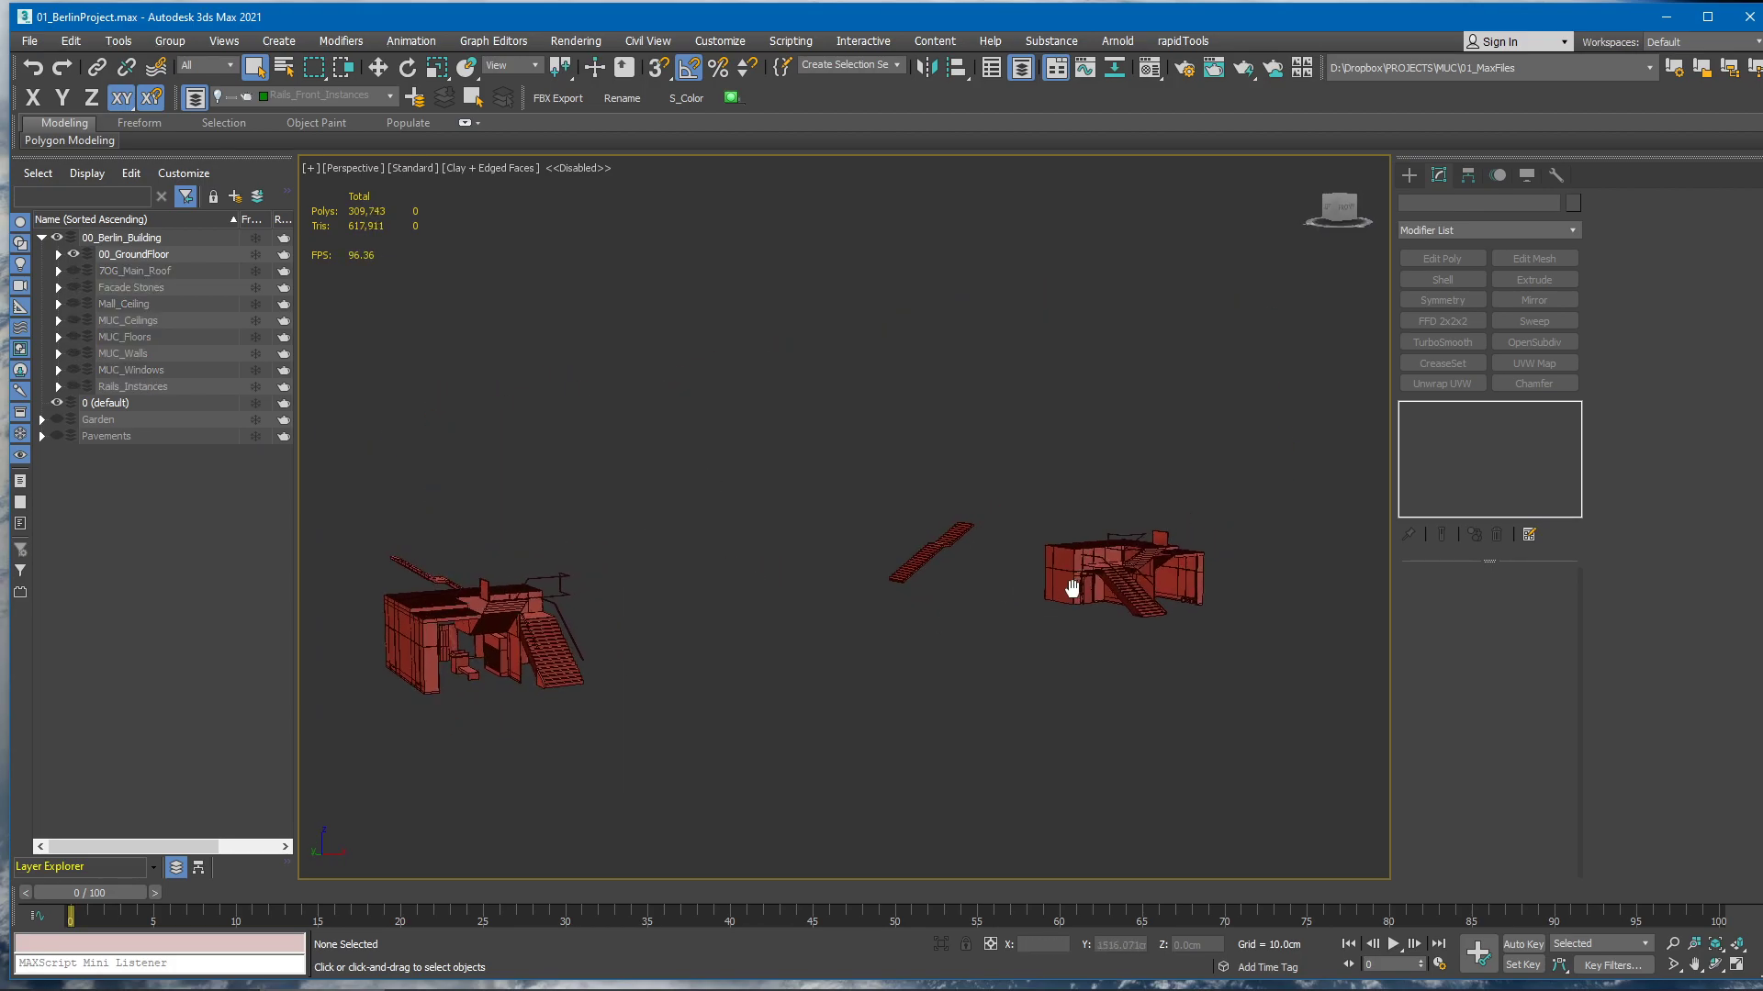
pyautogui.keyDown('alt'); pyautogui.moveTo(1073, 589); pyautogui.dragTo(918, 583, button='middle'); pyautogui.keyUp('alt')
pyautogui.click(58, 255)
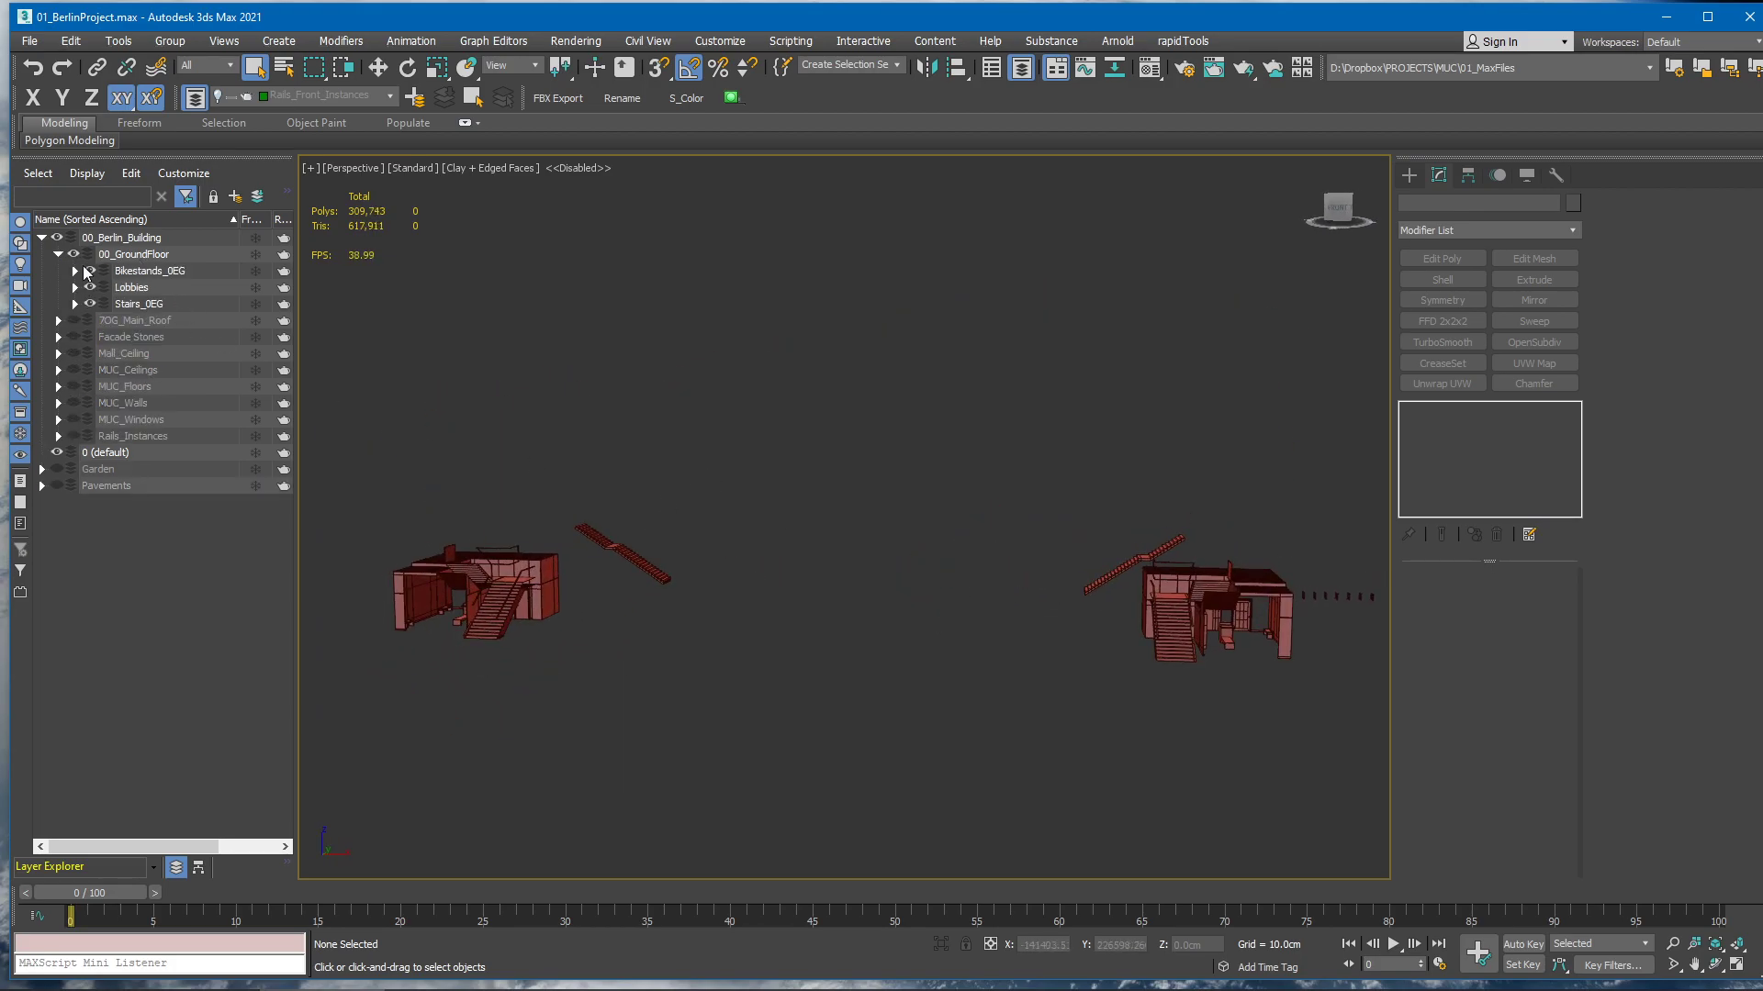
pyautogui.keyDown('alt'); pyautogui.moveTo(790, 432); pyautogui.dragTo(829, 446, button='middle'); pyautogui.keyUp('alt')
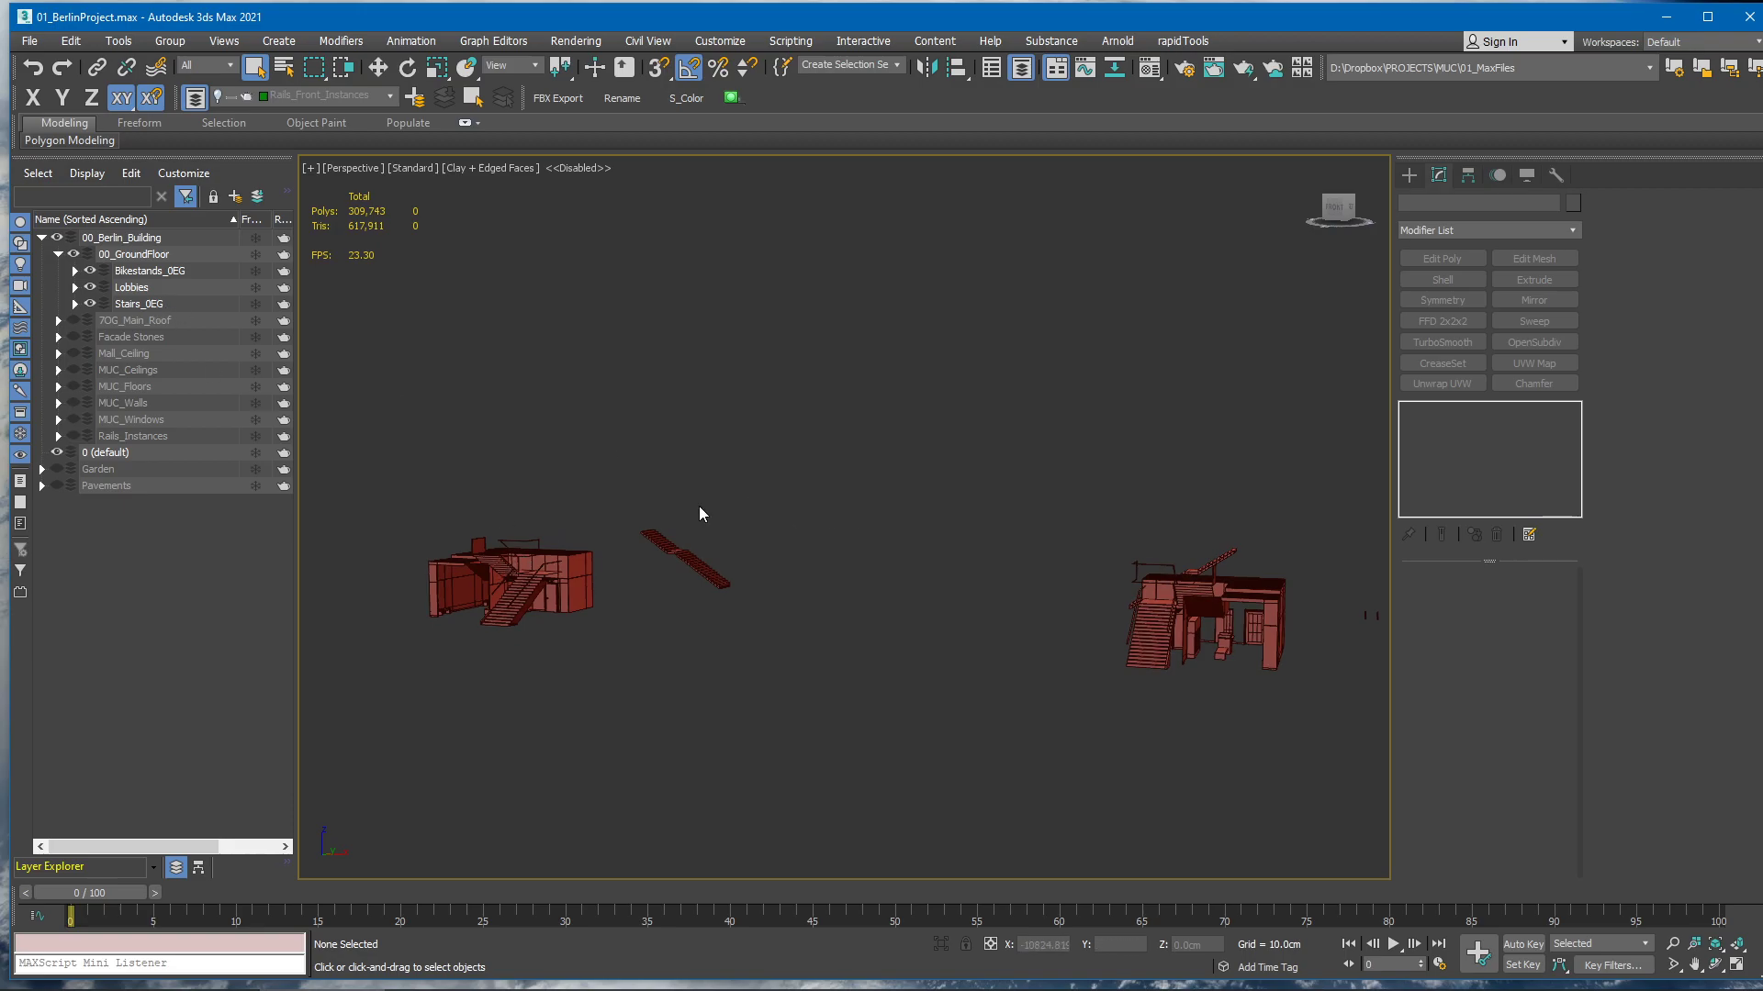
pyautogui.keyDown('alt'); pyautogui.moveTo(703, 514); pyautogui.dragTo(913, 582, button='middle'); pyautogui.keyUp('alt')
pyautogui.hotkey('ctrl', 'e')
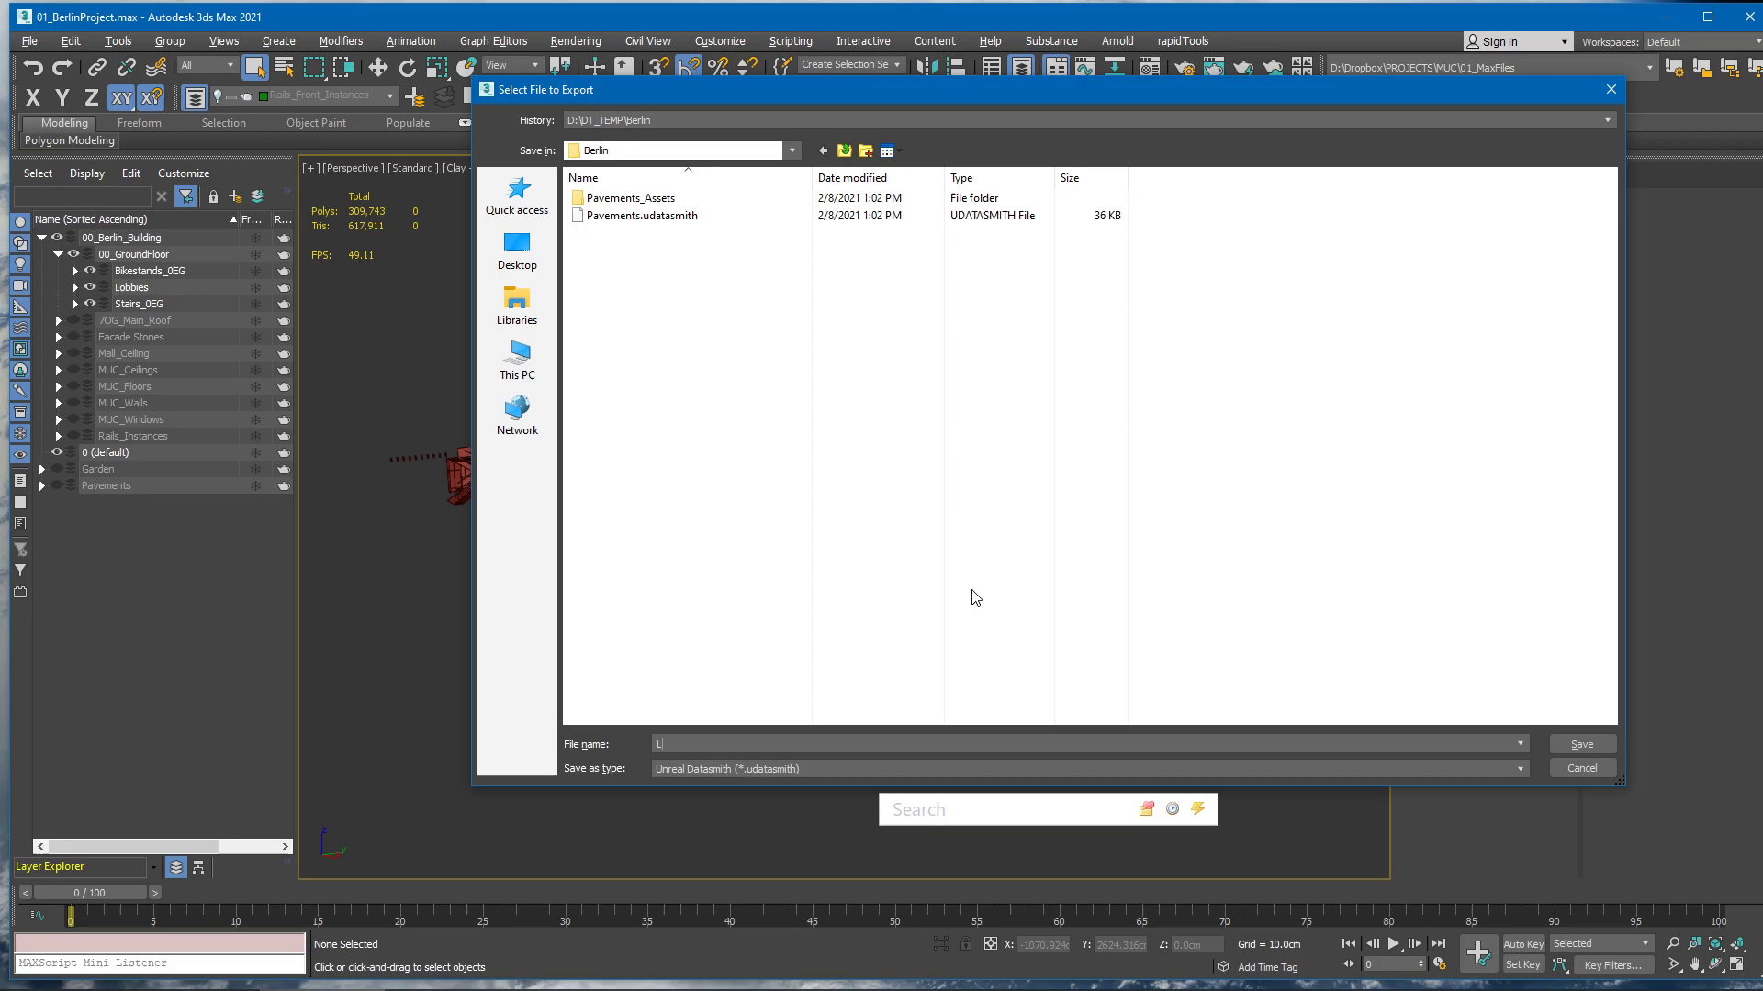
pyautogui.press('Return')
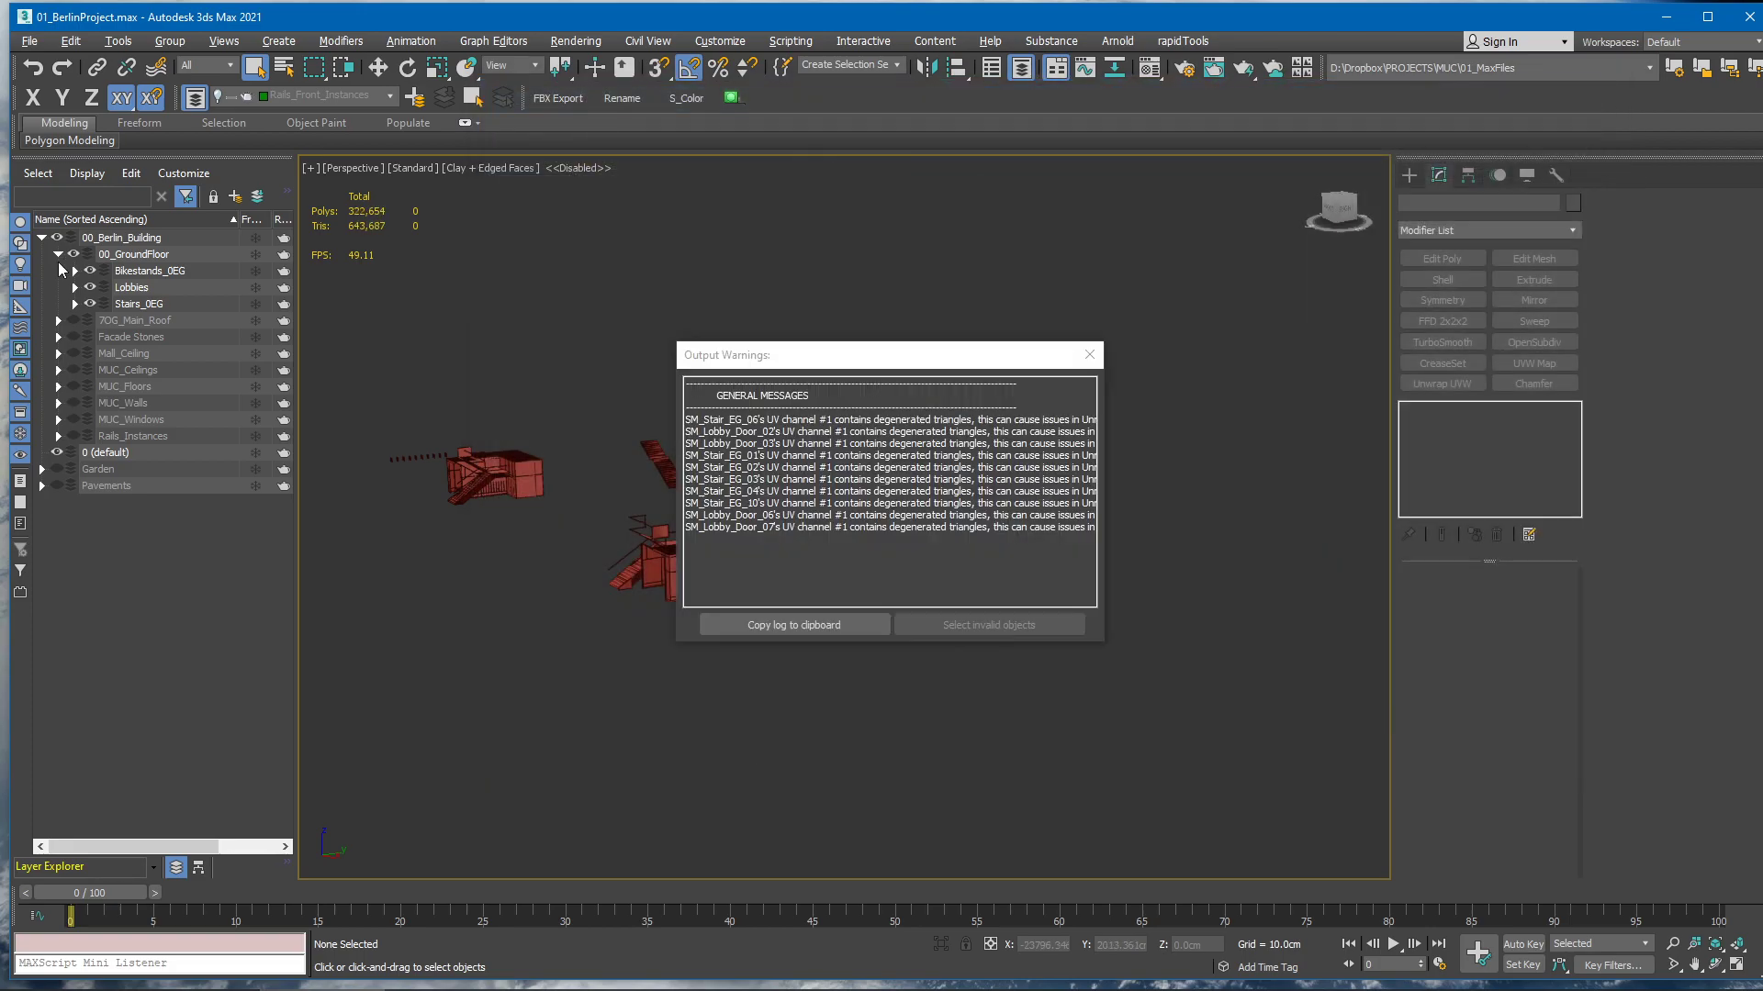
# Dismiss the export warnings, and switch visibility from the collapsed 00_GroundFloor layer to 7OG_Main_Roof
pyautogui.click(71, 255)
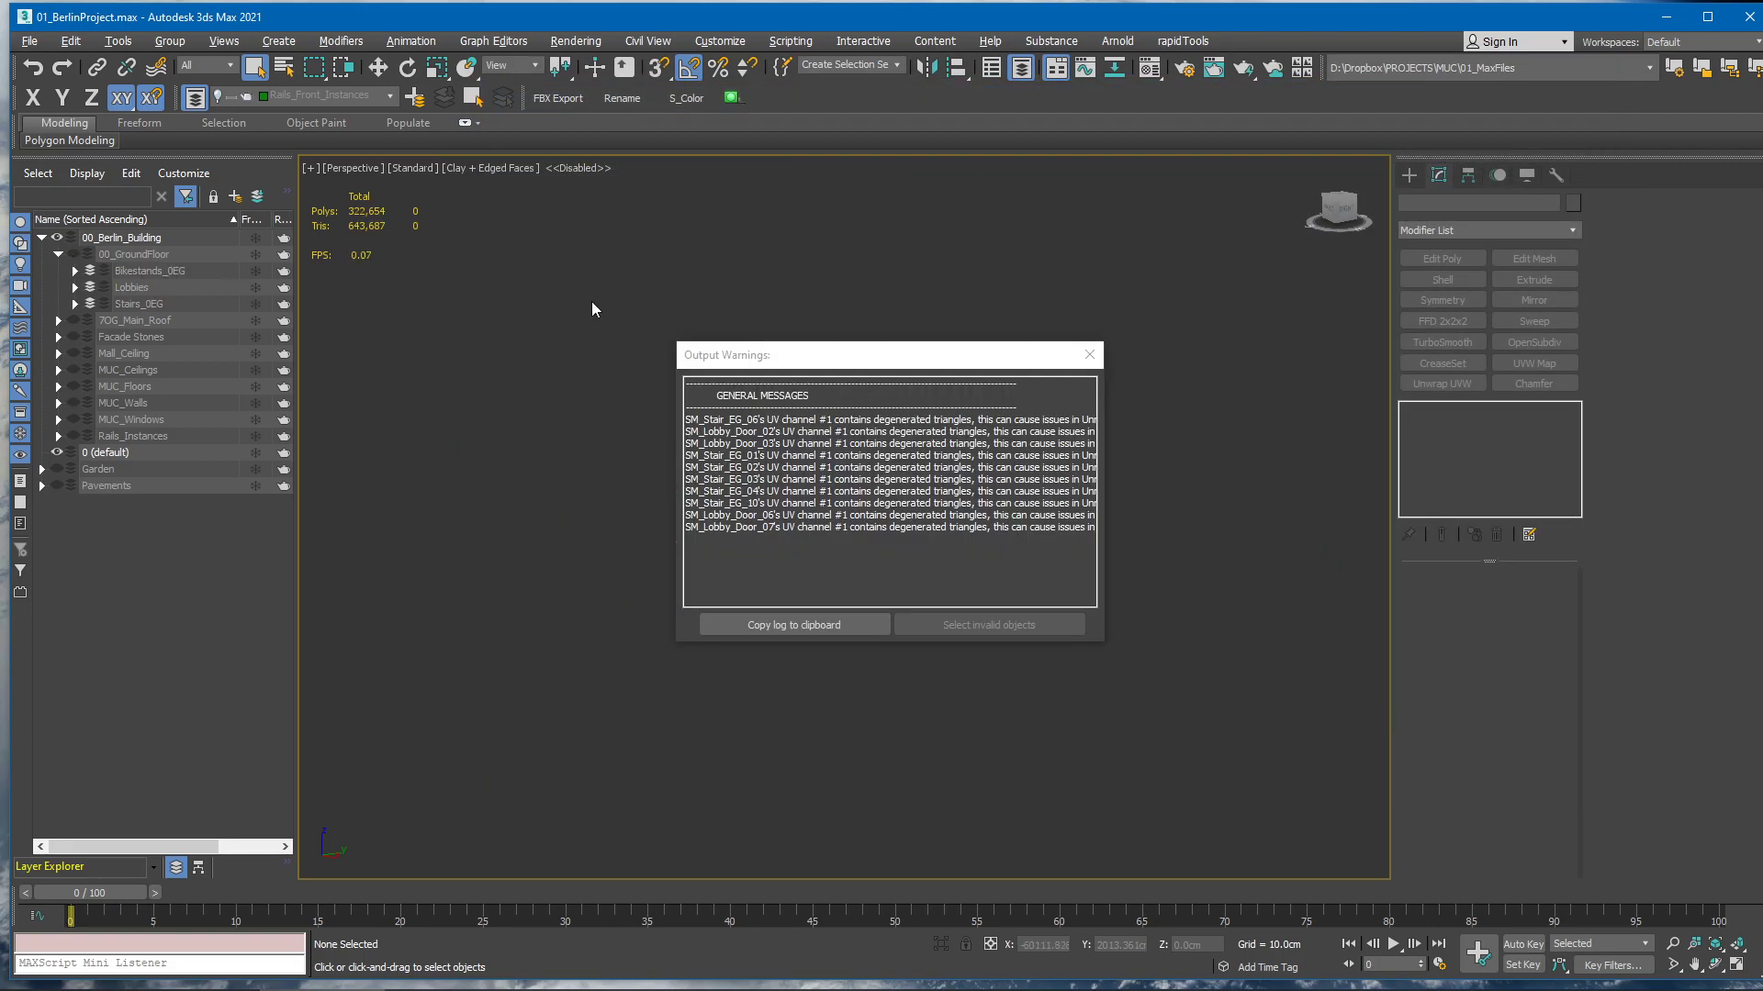
pyautogui.click(1092, 349)
pyautogui.click(60, 254)
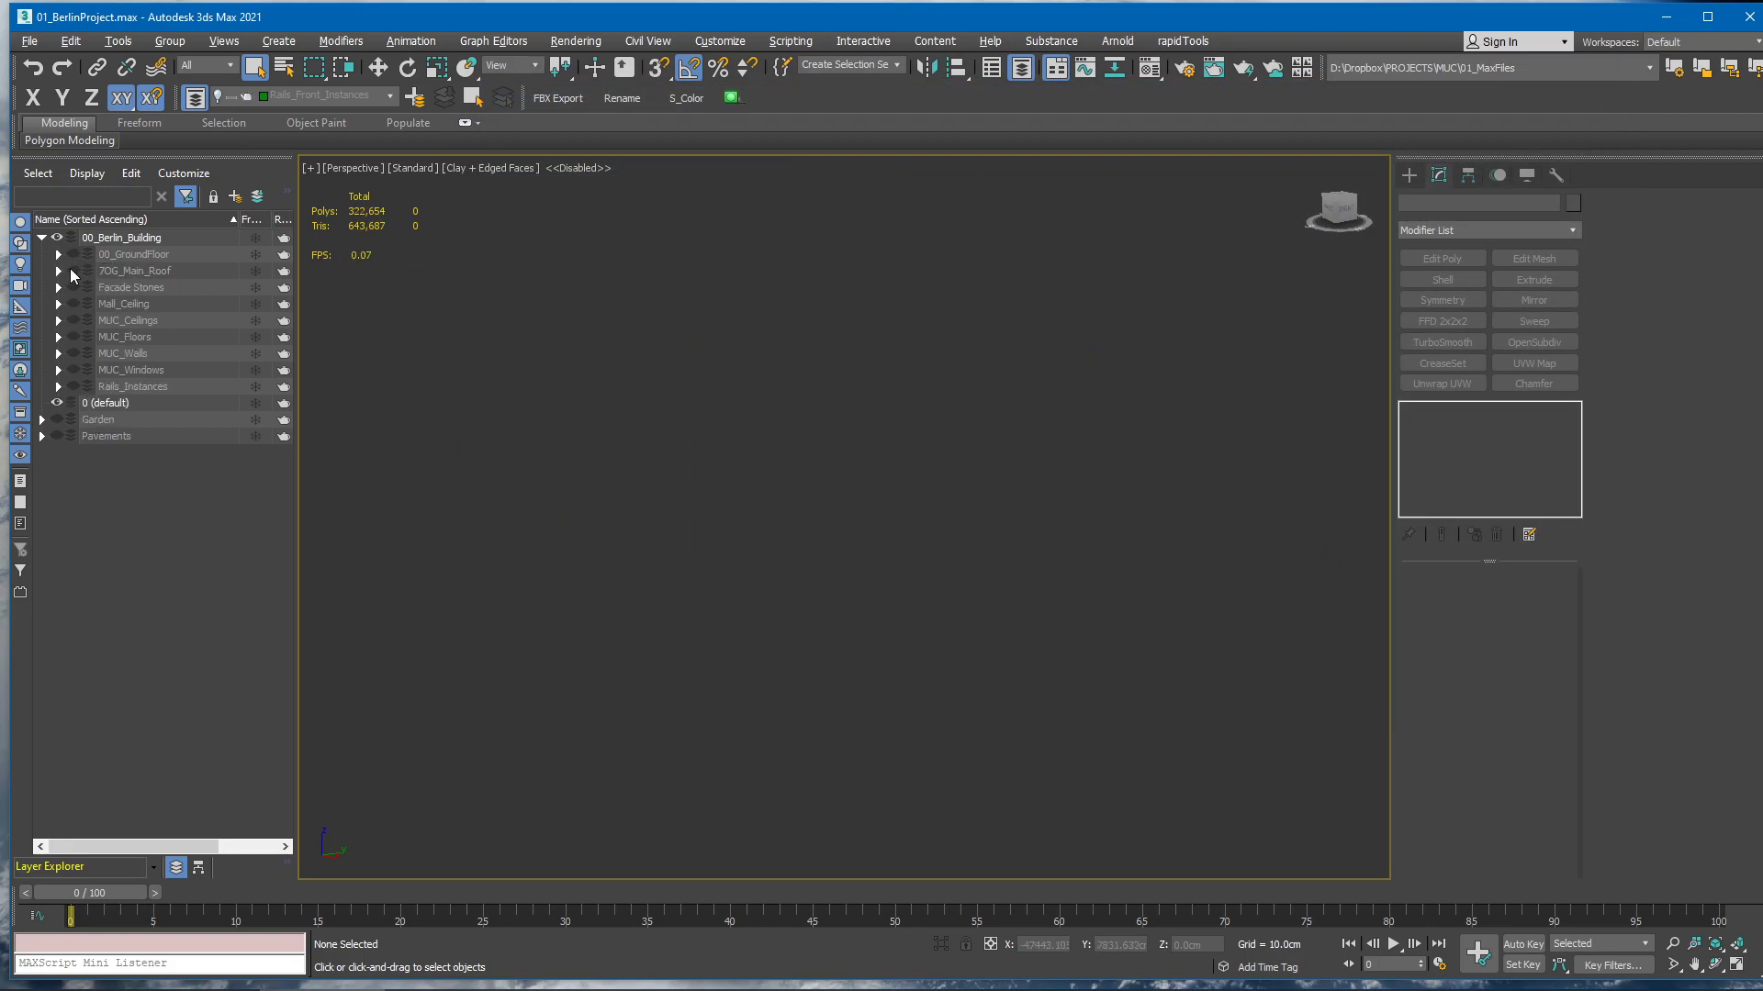
pyautogui.click(73, 271)
# Export the main roof as an Unreal Datasmith file named 7OG_Roof in the Berlin folder and dismiss the export warnings
pyautogui.moveTo(677, 317); pyautogui.dragTo(710, 514, button='middle')
pyautogui.keyDown('alt'); pyautogui.moveTo(711, 514); pyautogui.dragTo(551, 385, button='middle'); pyautogui.keyUp('alt')
pyautogui.keyDown('alt'); pyautogui.moveTo(490, 327); pyautogui.dragTo(858, 505, button='middle'); pyautogui.keyUp('alt')
pyautogui.hotkey('ctrl', 'e')
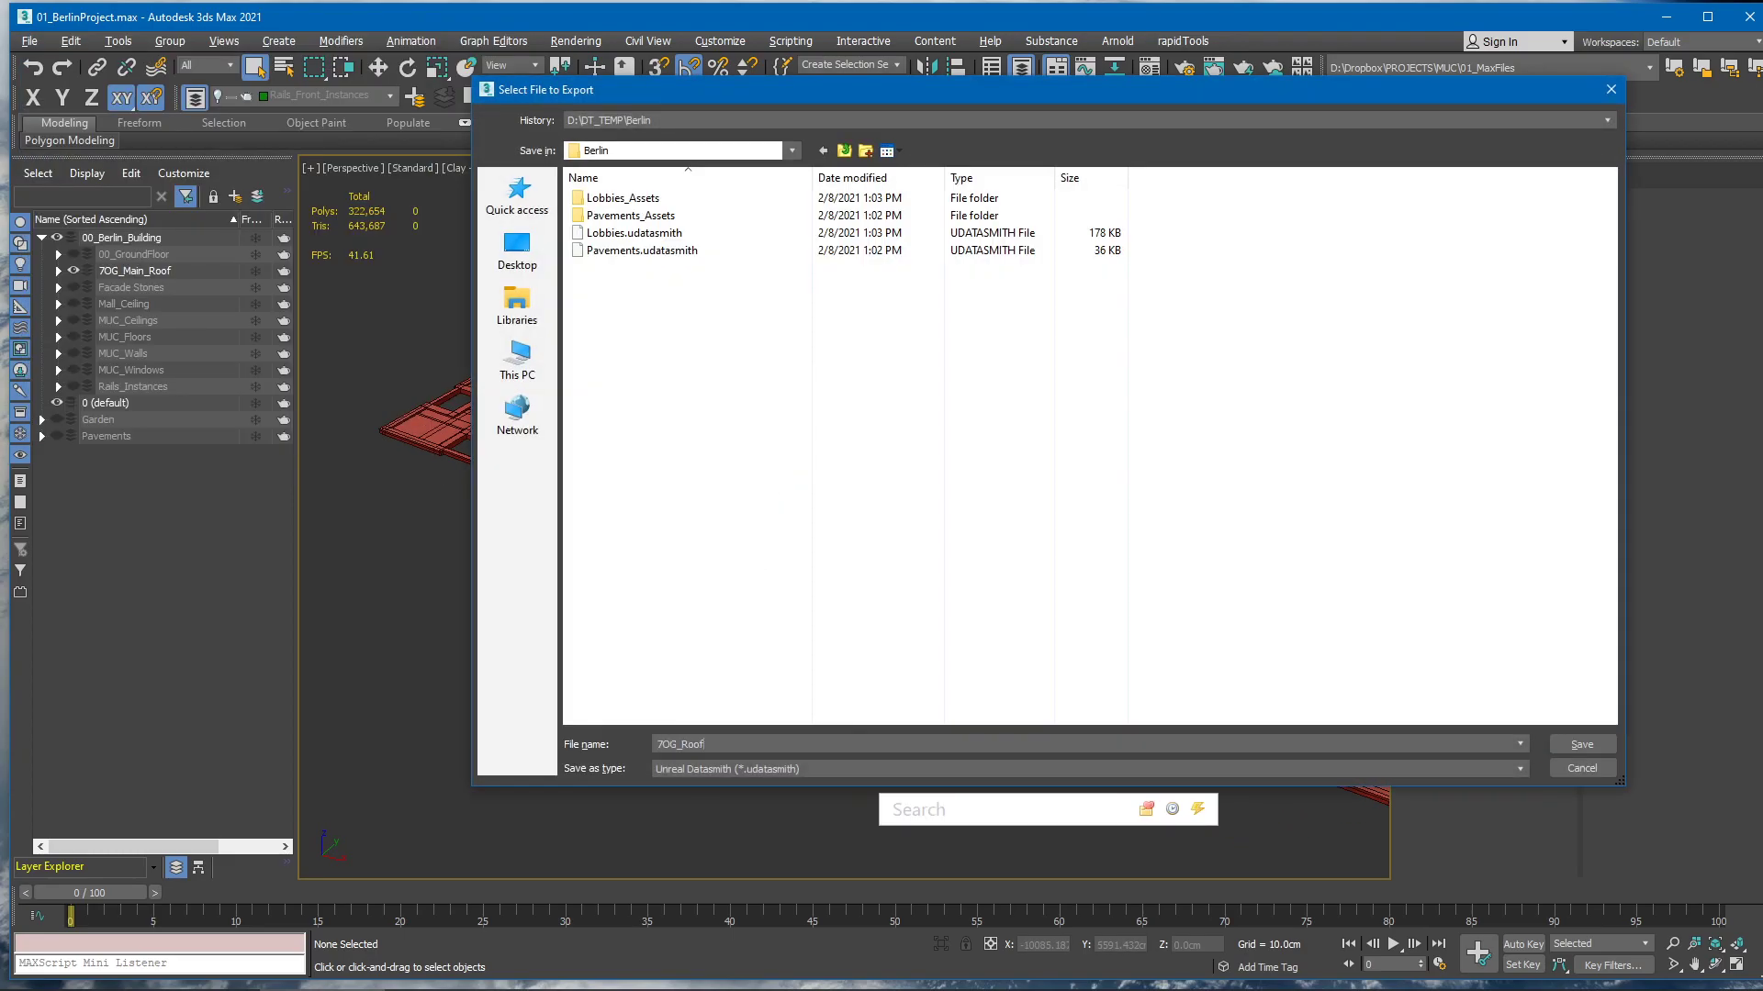
pyautogui.click(1581, 745)
pyautogui.click(928, 562)
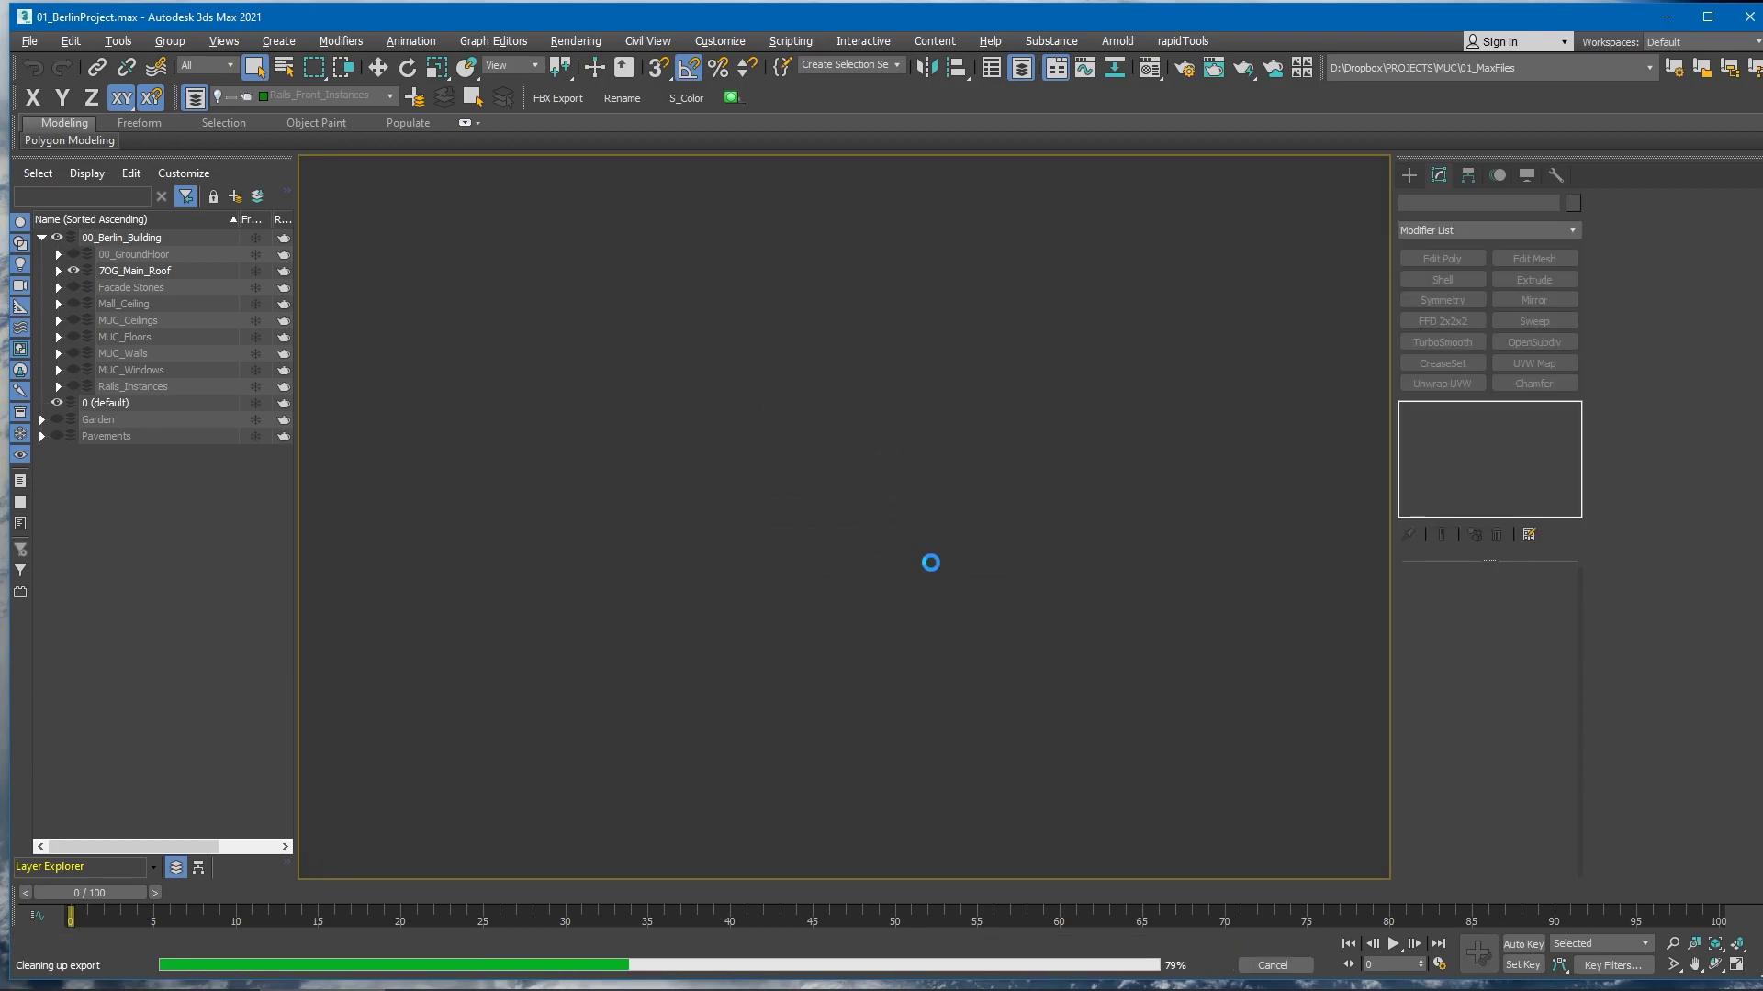
pyautogui.click(1098, 356)
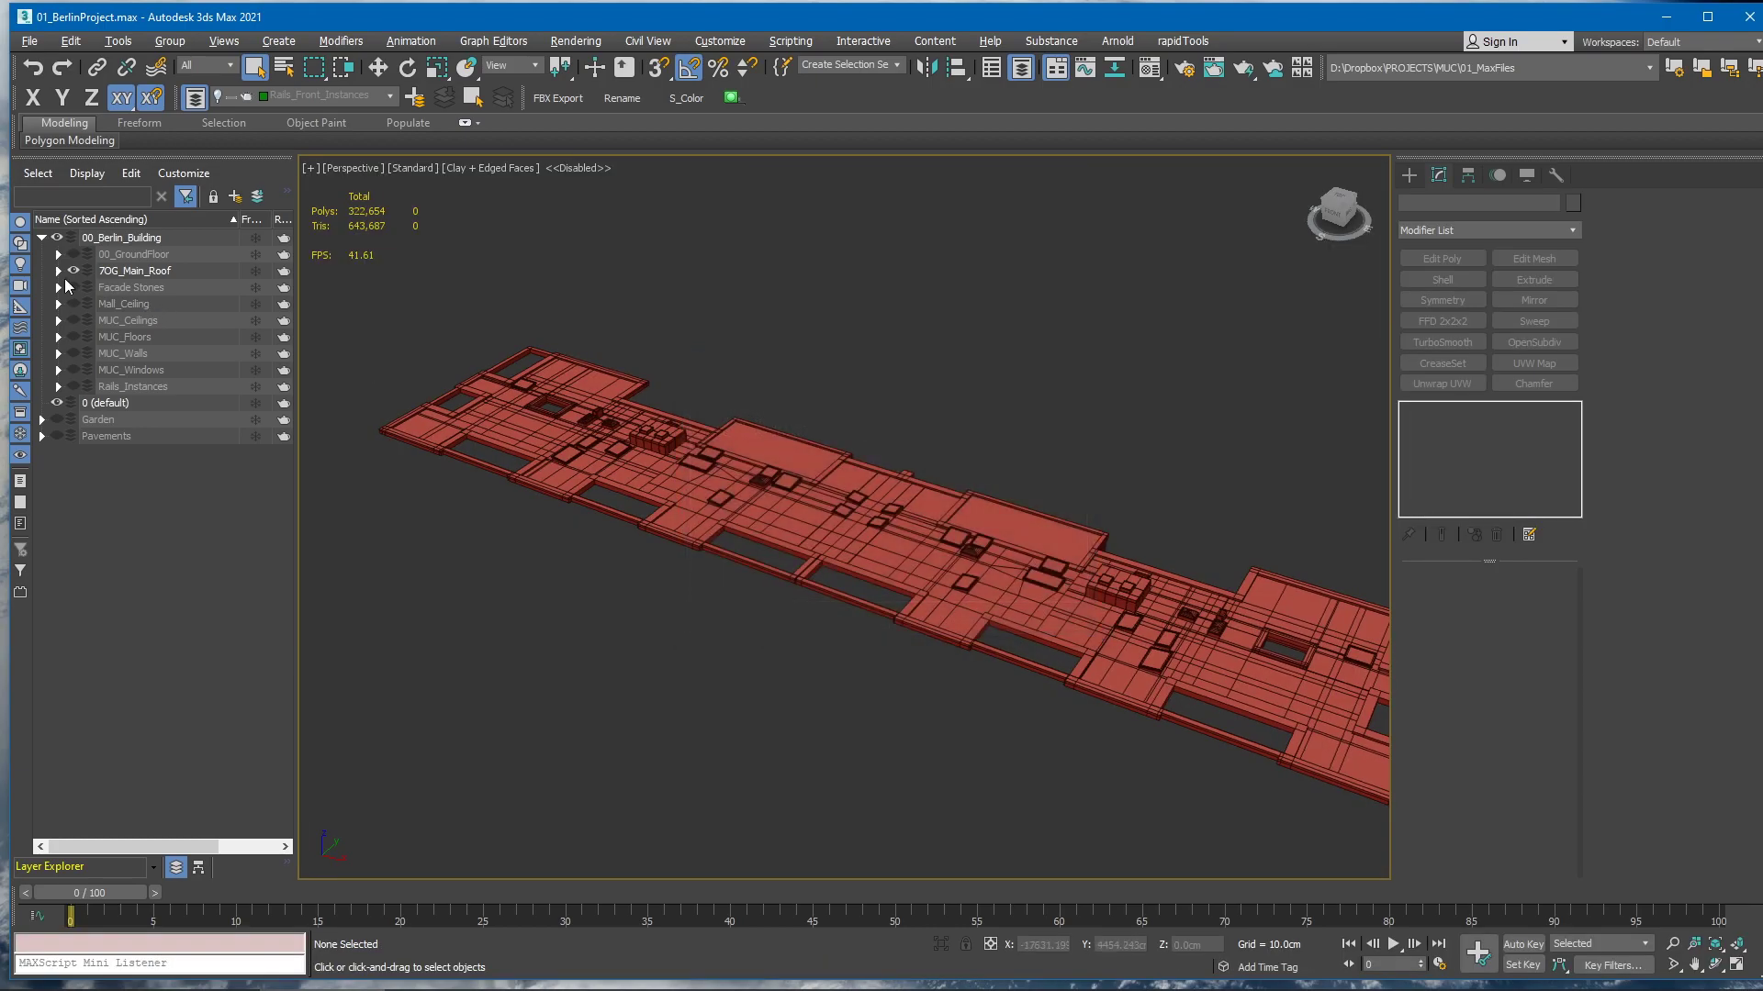
# Hide the 7OG_Main_Roof layer and show the Facade Stones layer
pyautogui.click(72, 272)
pyautogui.click(74, 286)
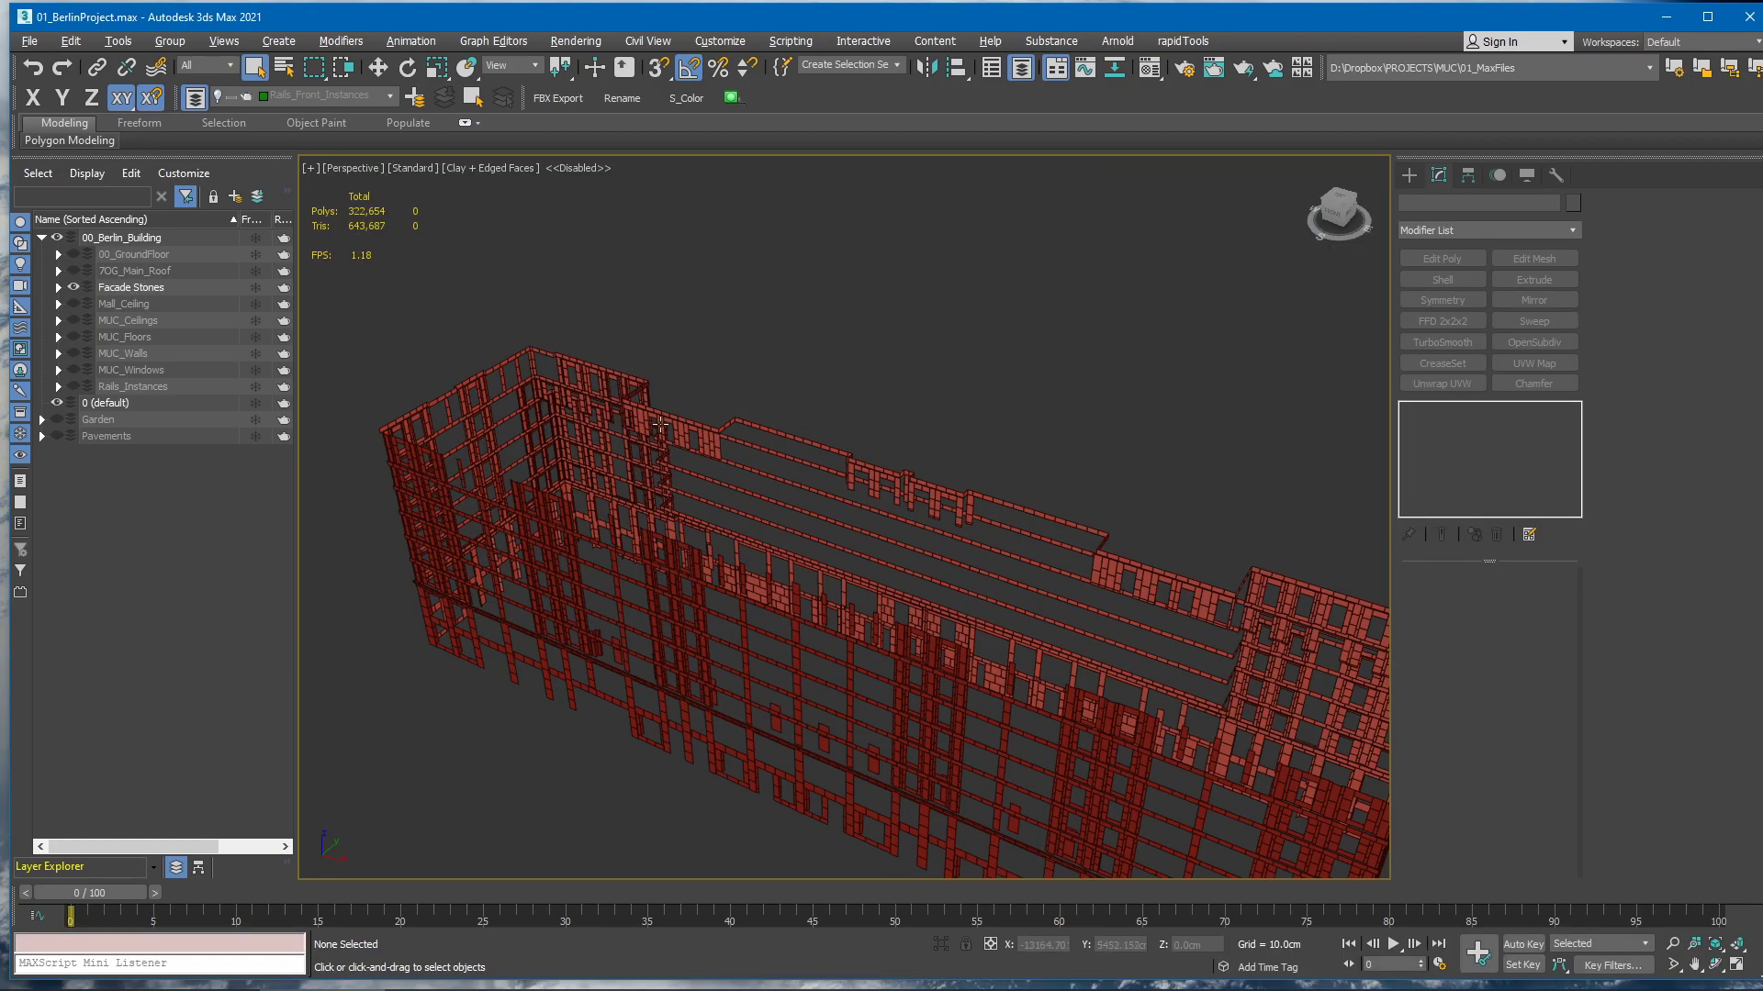
pyautogui.keyDown('alt'); pyautogui.moveTo(659, 422); pyautogui.dragTo(831, 523, button='middle'); pyautogui.keyUp('alt')
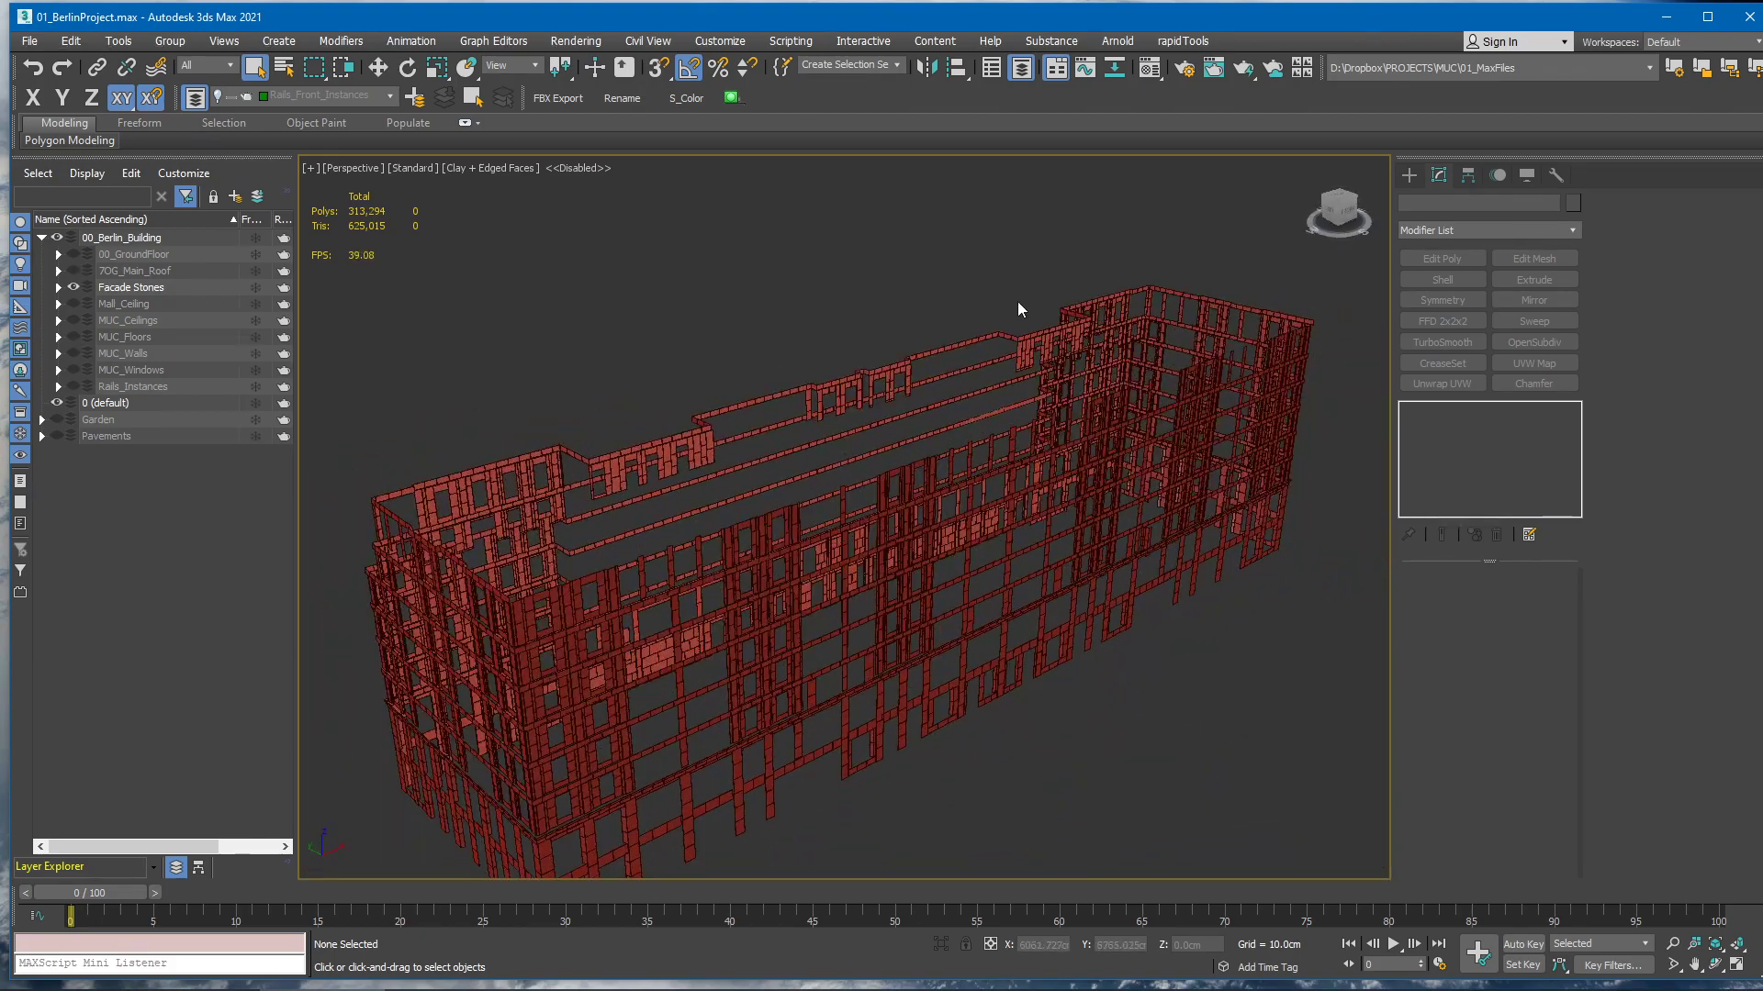
pyautogui.keyDown('alt'); pyautogui.moveTo(1018, 308); pyautogui.dragTo(1029, 545, button='middle'); pyautogui.keyUp('alt')
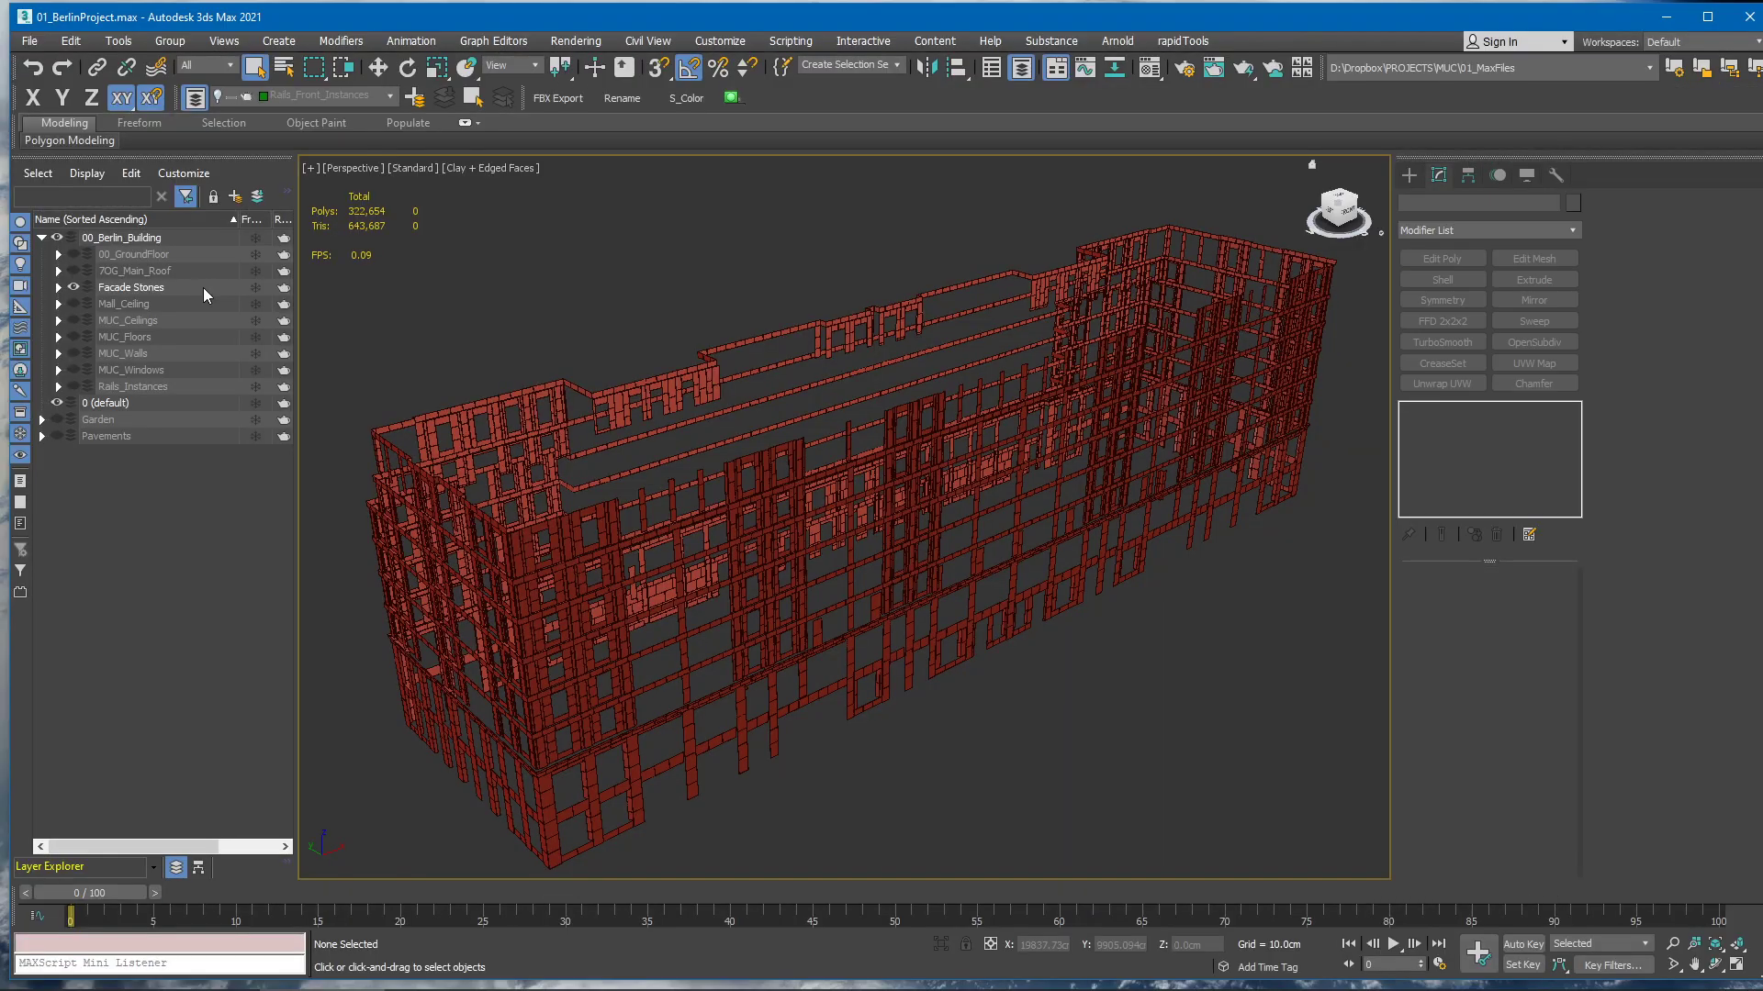
# Expand Facade Stones and its Edges_Back2 sublayer to review how the stone objects are named, and collapse Edges_Back2 again
pyautogui.click(58, 287)
pyautogui.click(74, 304)
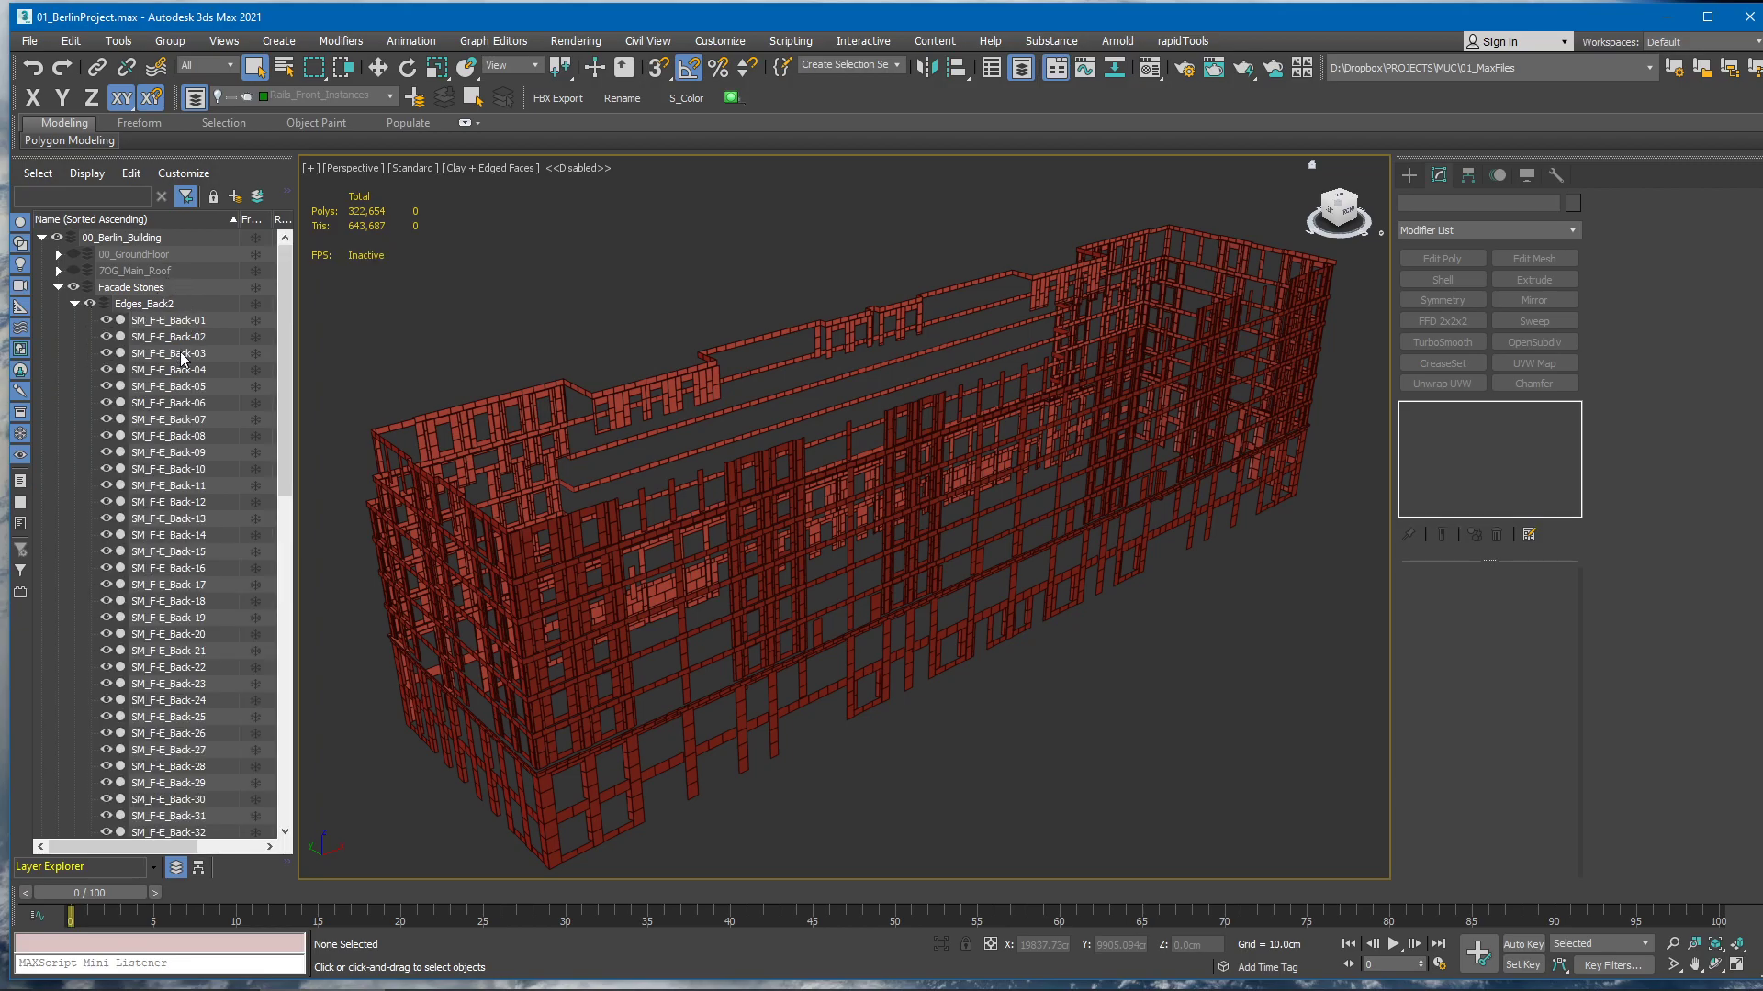
pyautogui.scroll(-8, 181, 633)
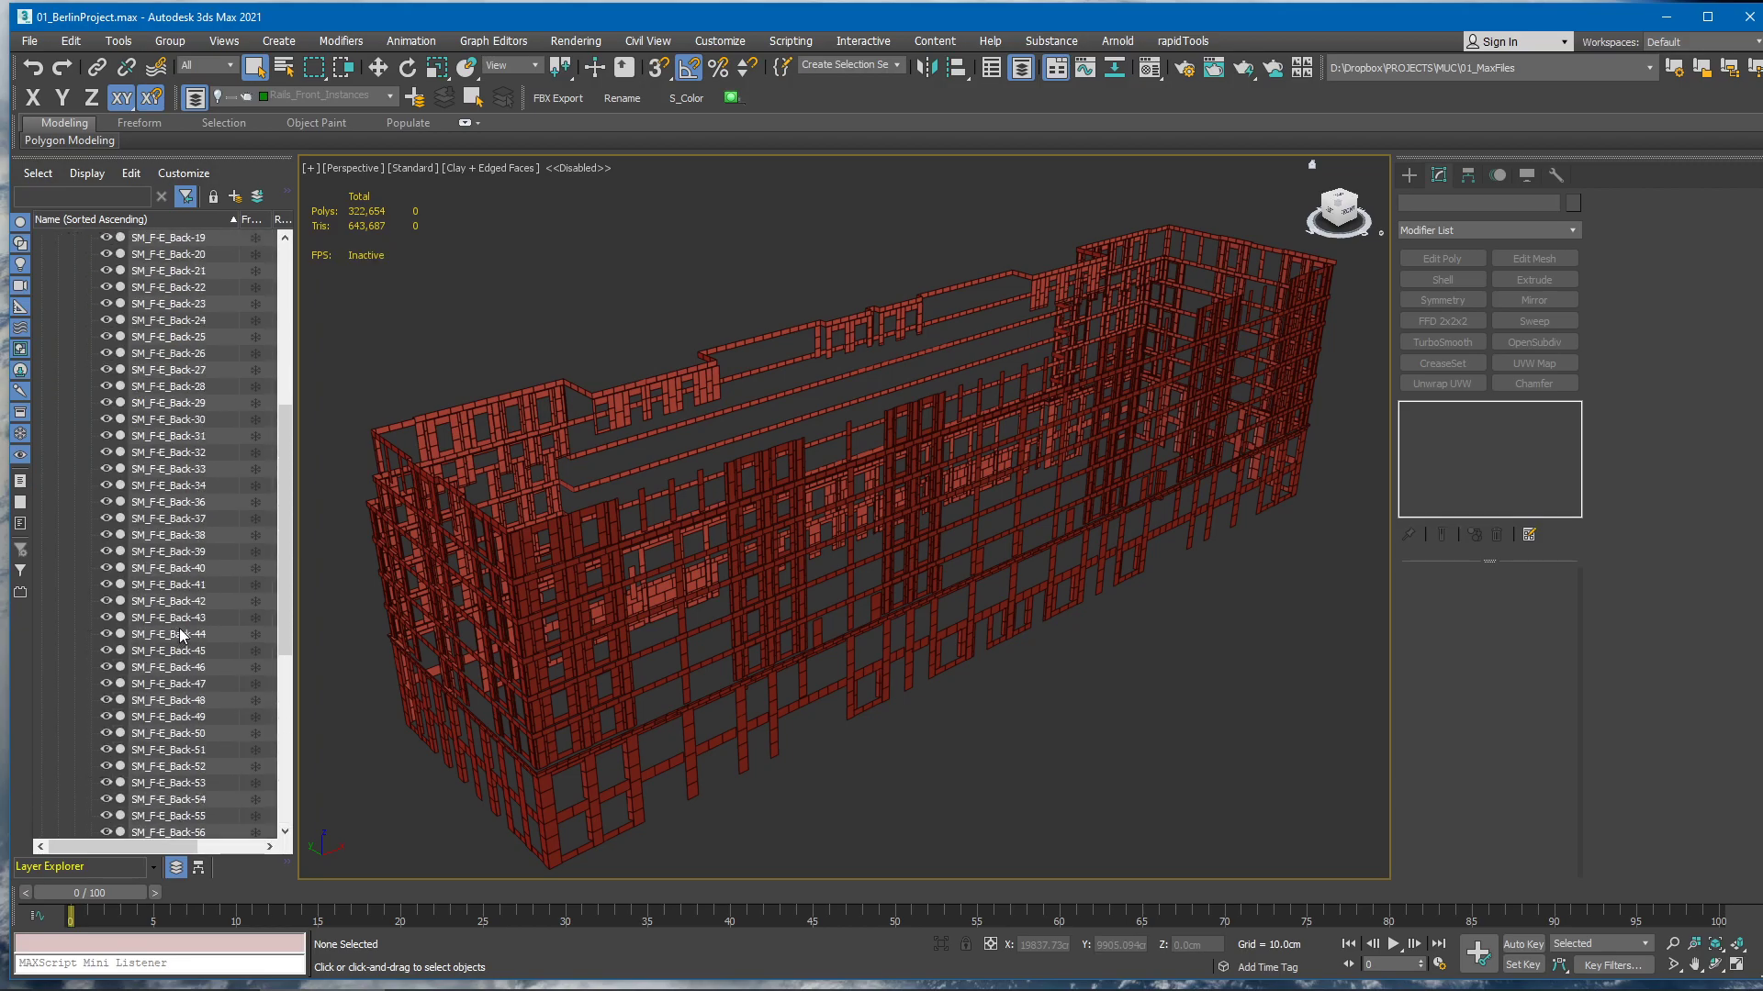
pyautogui.scroll(8, 95, 470)
pyautogui.click(75, 304)
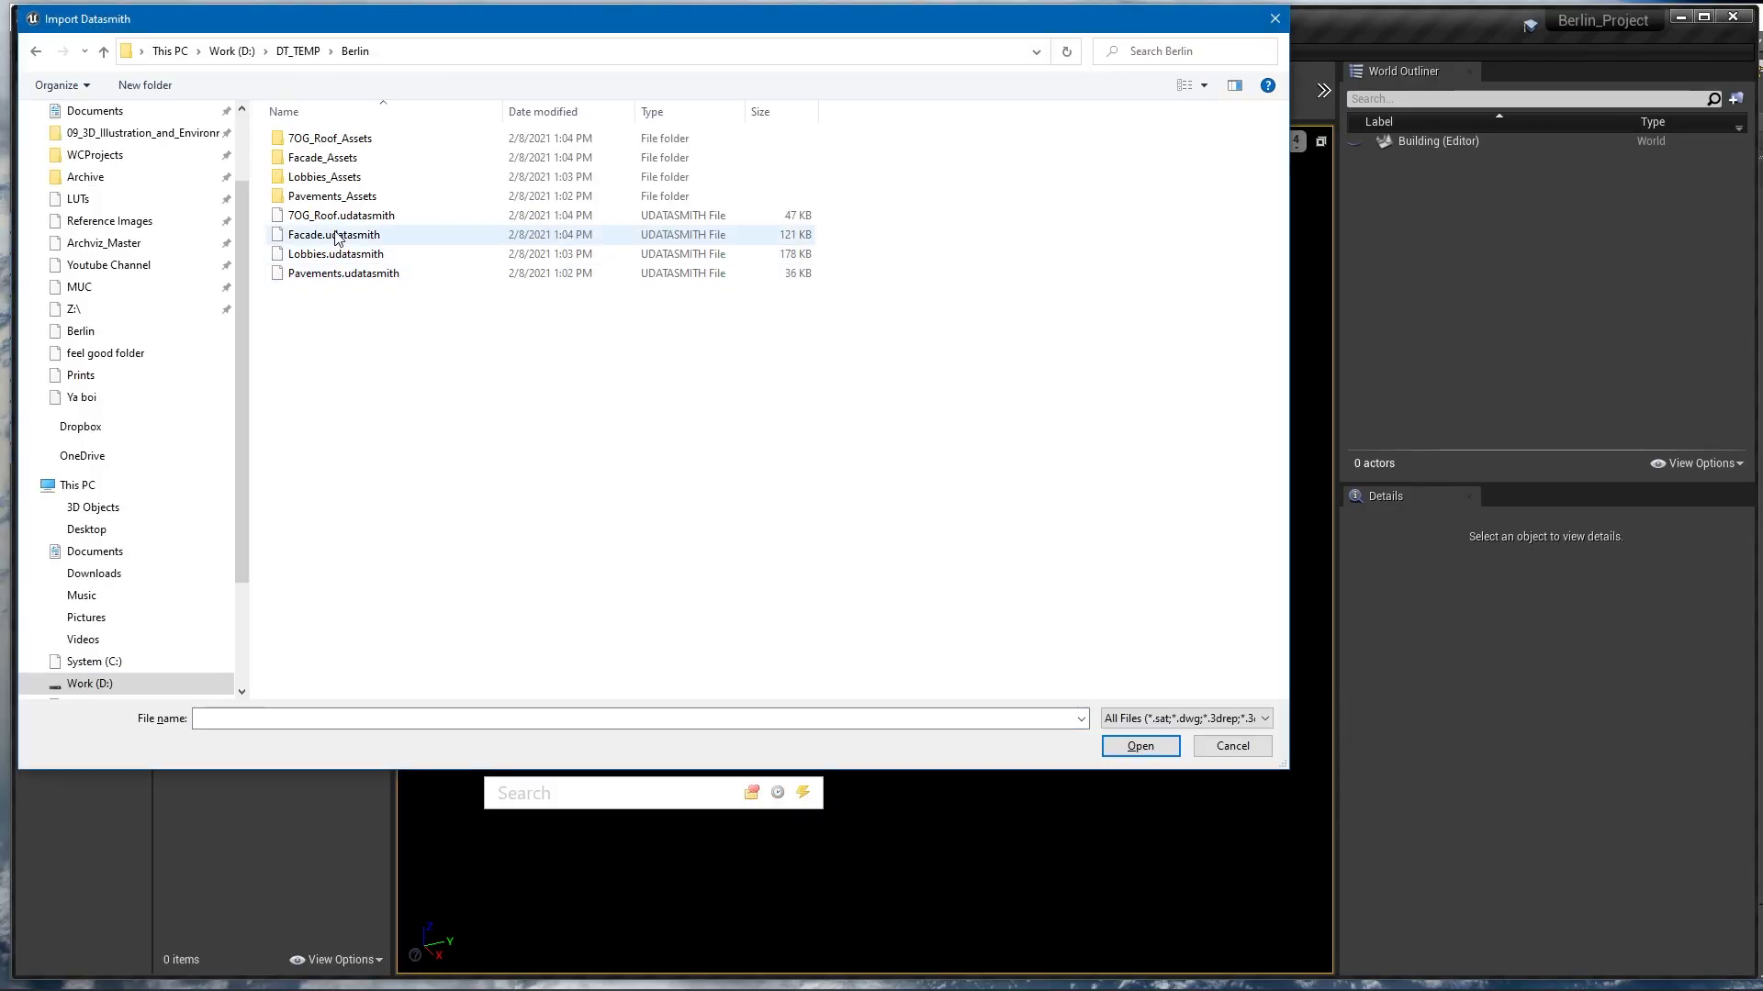
# In Unreal Editor, choose Lobbies.udatasmith for import into Berlin's DT folder, with only Geometry enabled in the process options
pyautogui.doubleClick(367, 246)
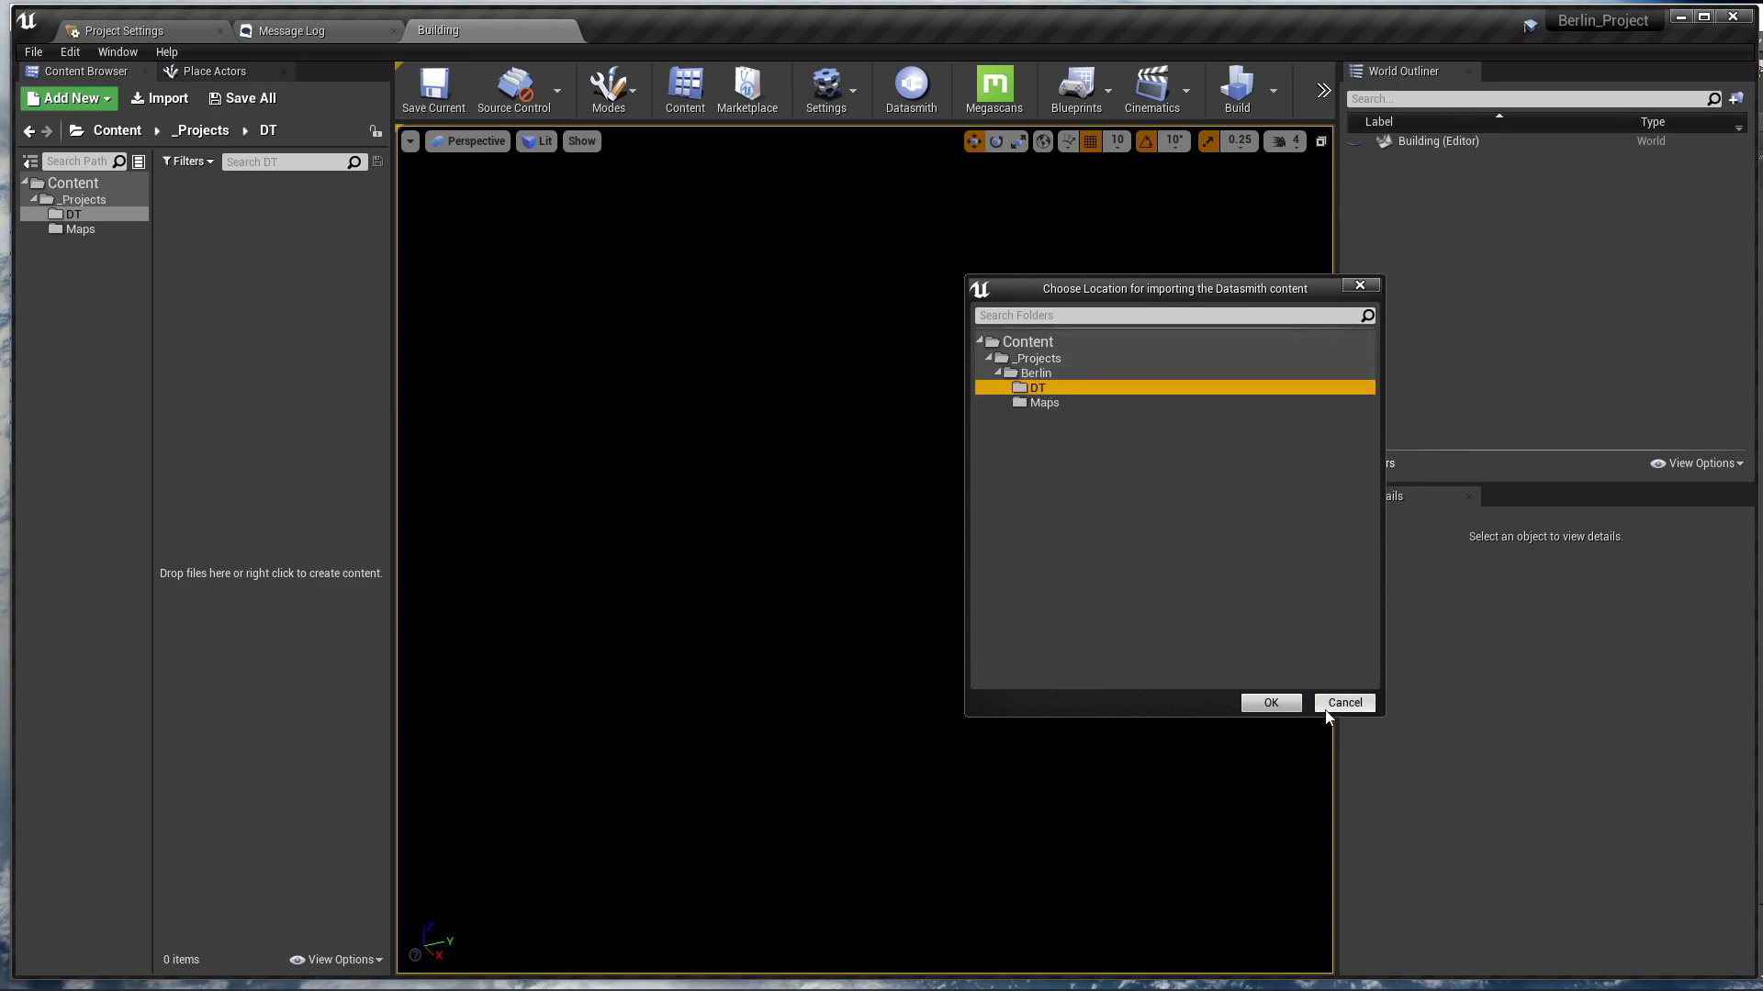
pyautogui.click(1270, 702)
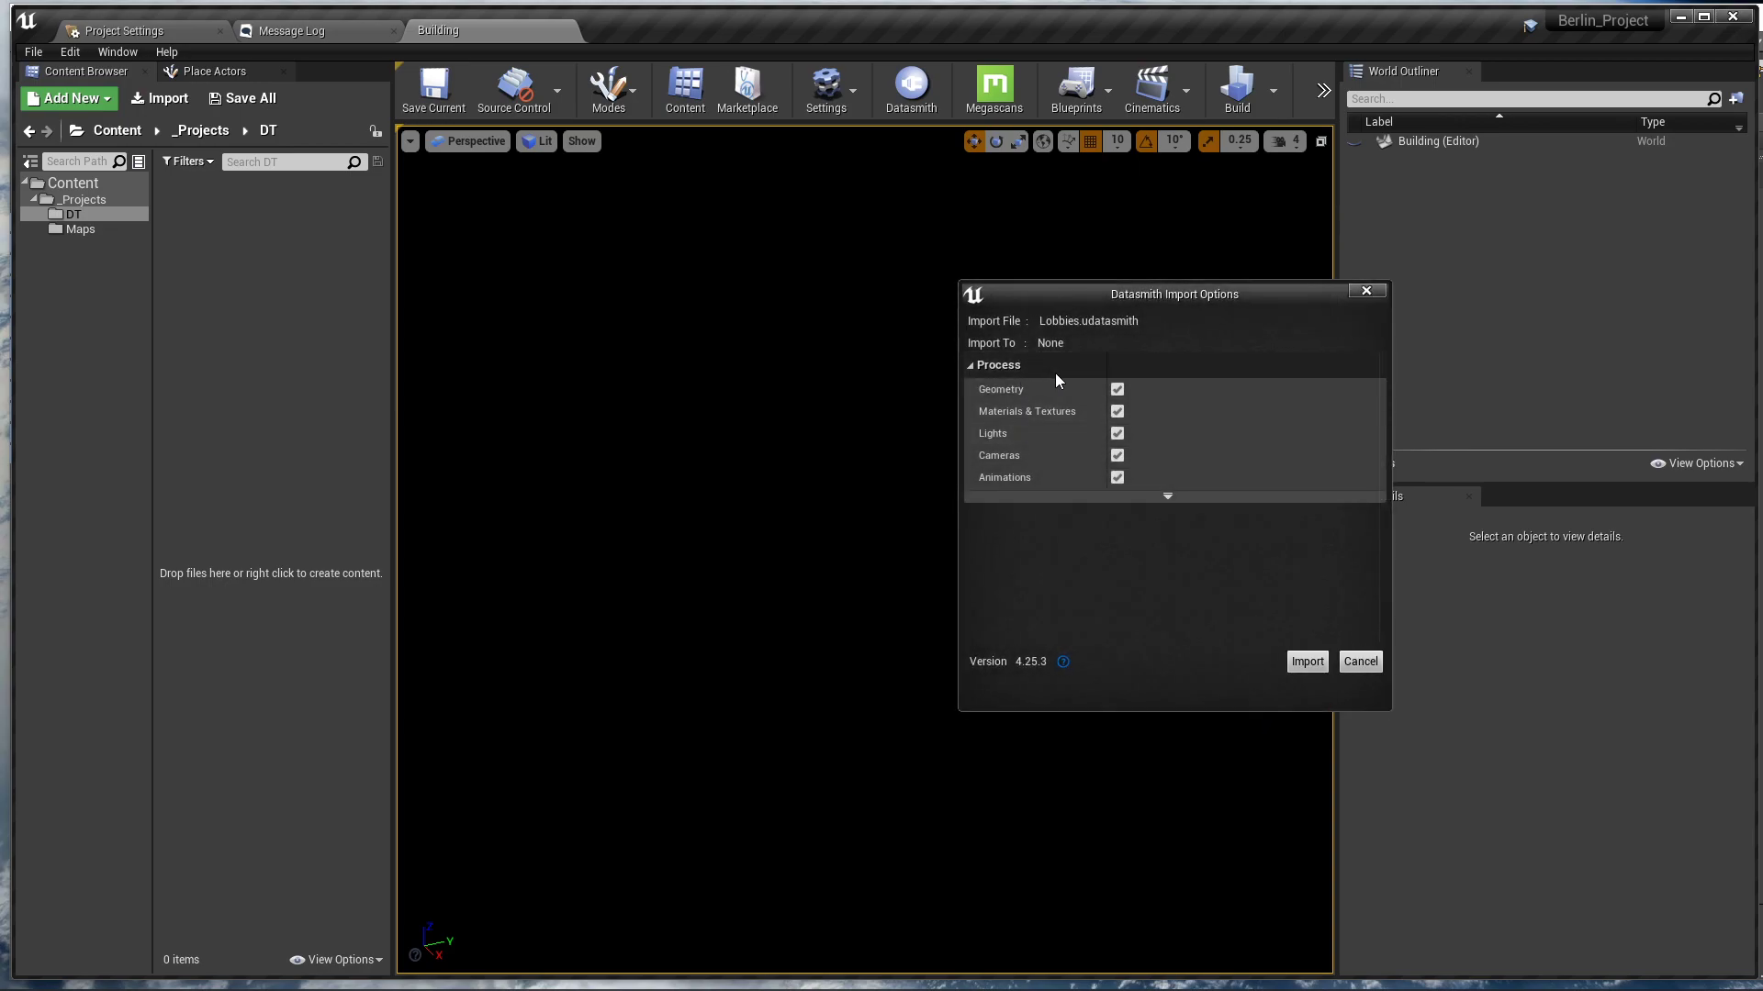
pyautogui.click(1085, 497)
pyautogui.click(1117, 411)
pyautogui.click(1117, 433)
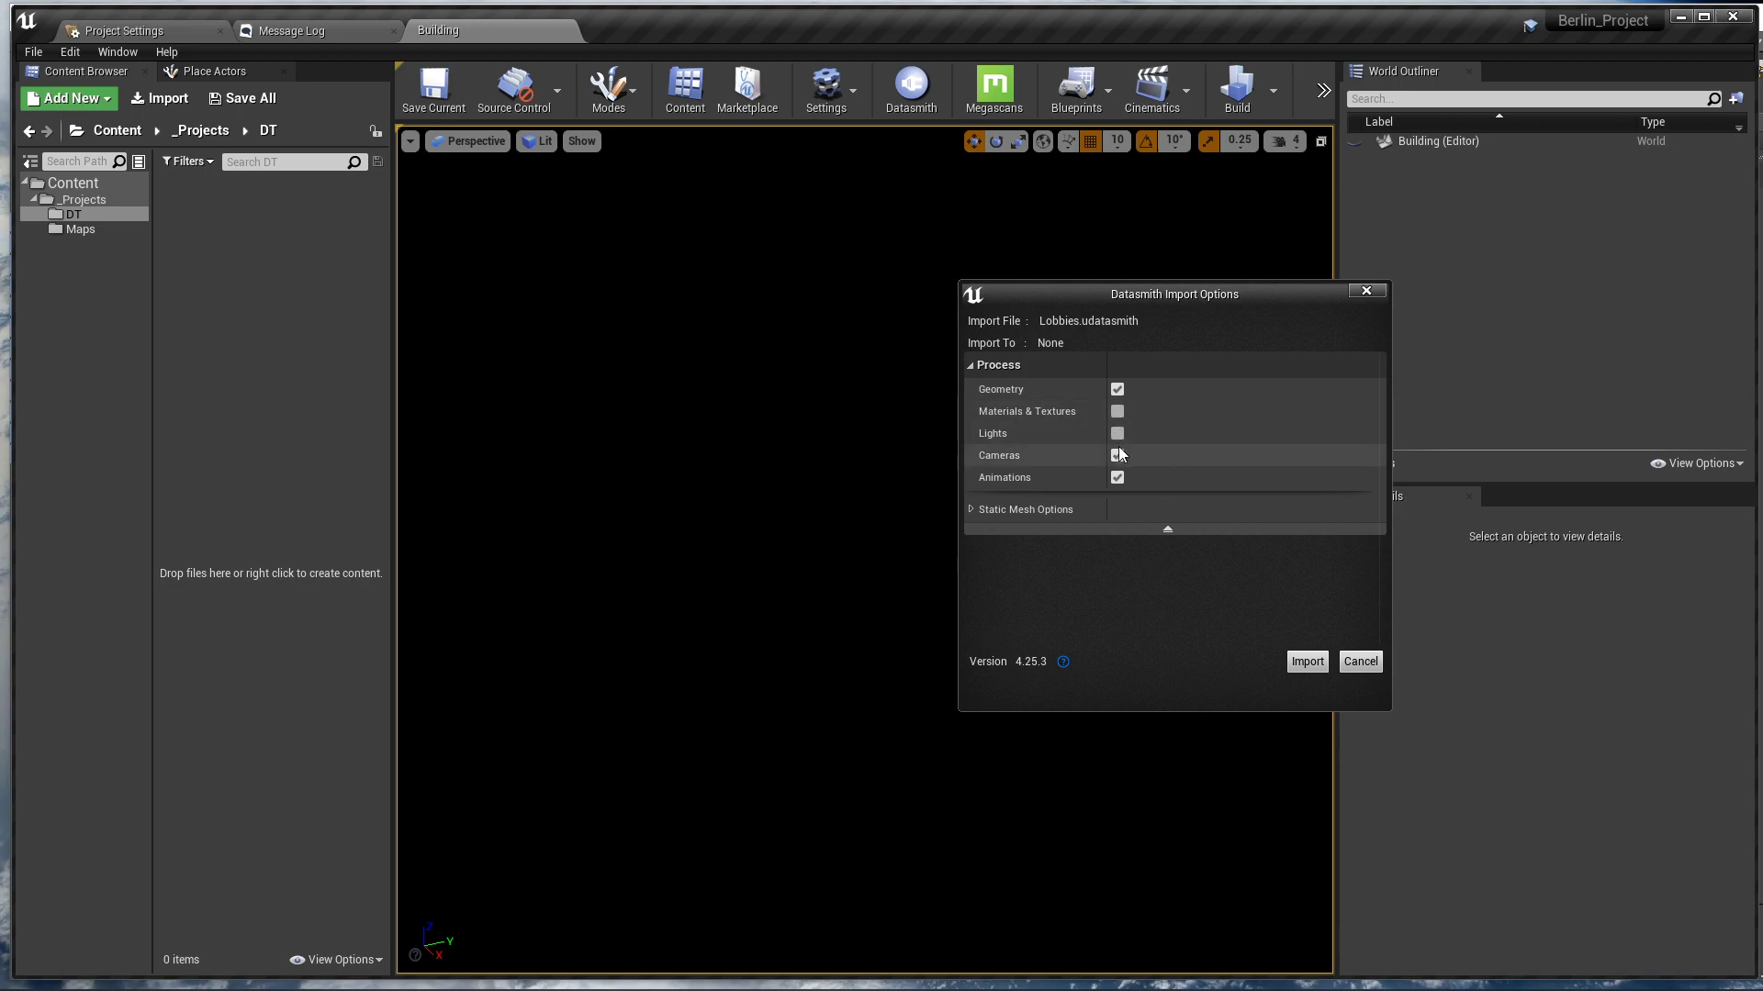
pyautogui.click(1117, 455)
pyautogui.click(1117, 478)
# Set the Max Lightmap Resolution to 64 in the static mesh options and import the Lobbies file
pyautogui.click(973, 508)
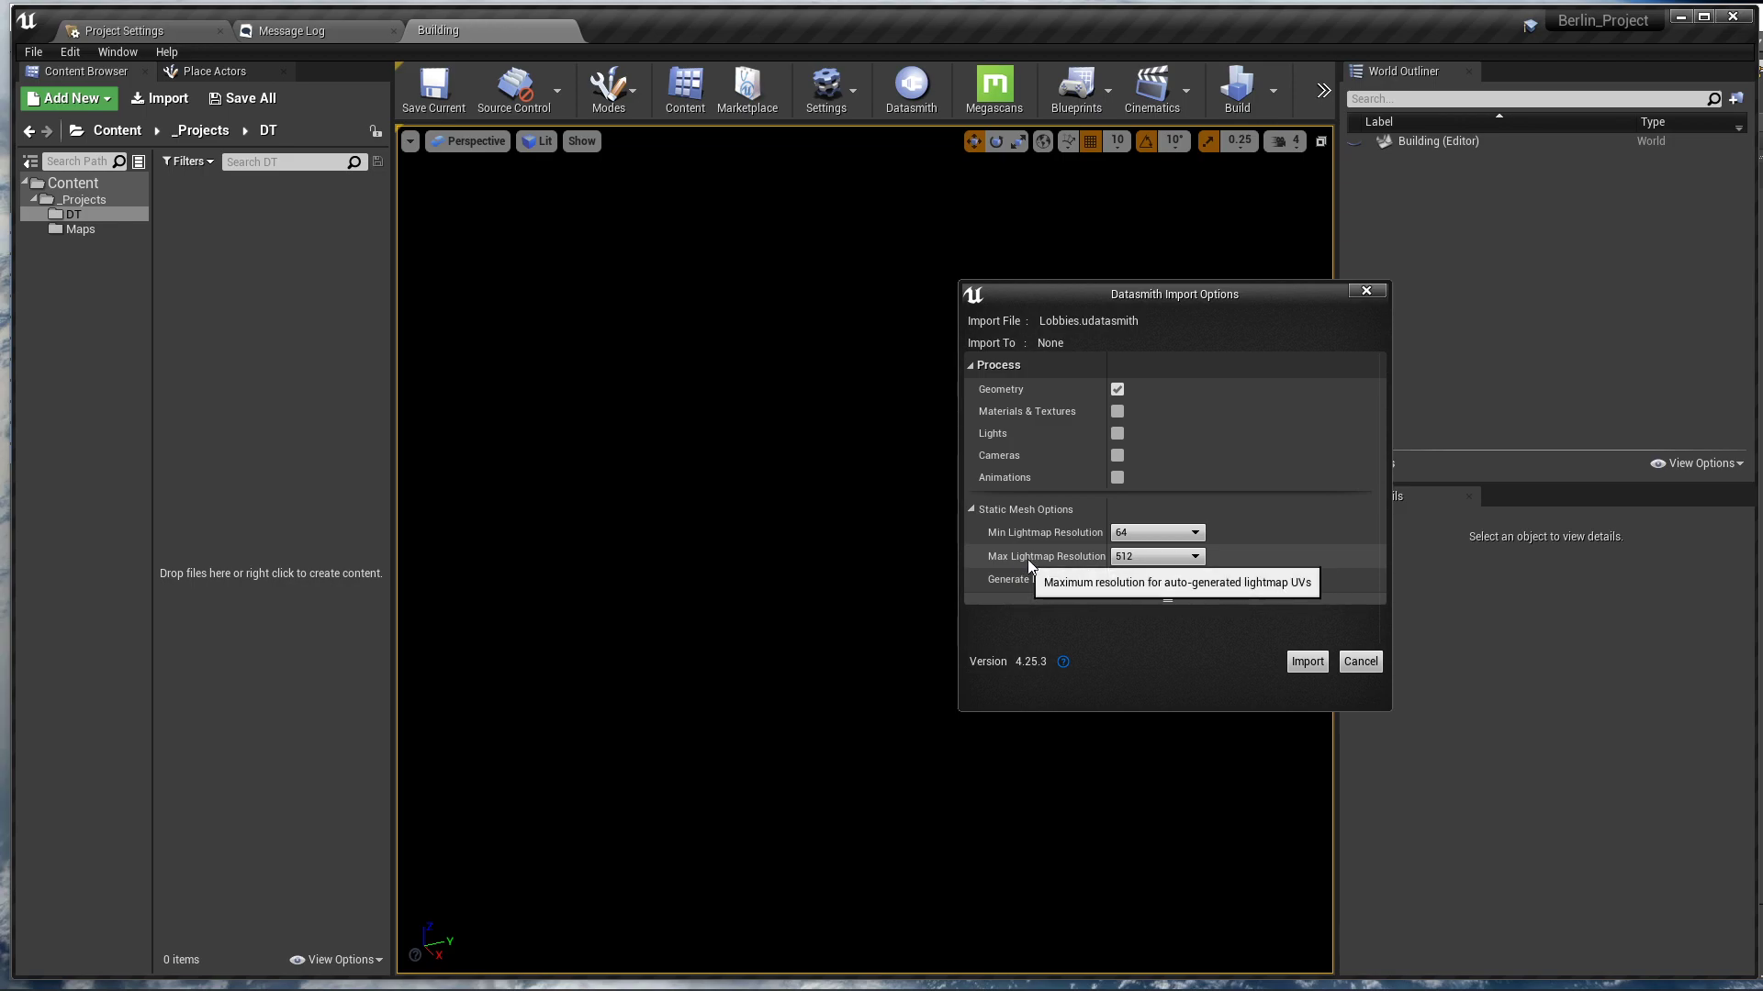
pyautogui.click(1144, 558)
pyautogui.click(1134, 572)
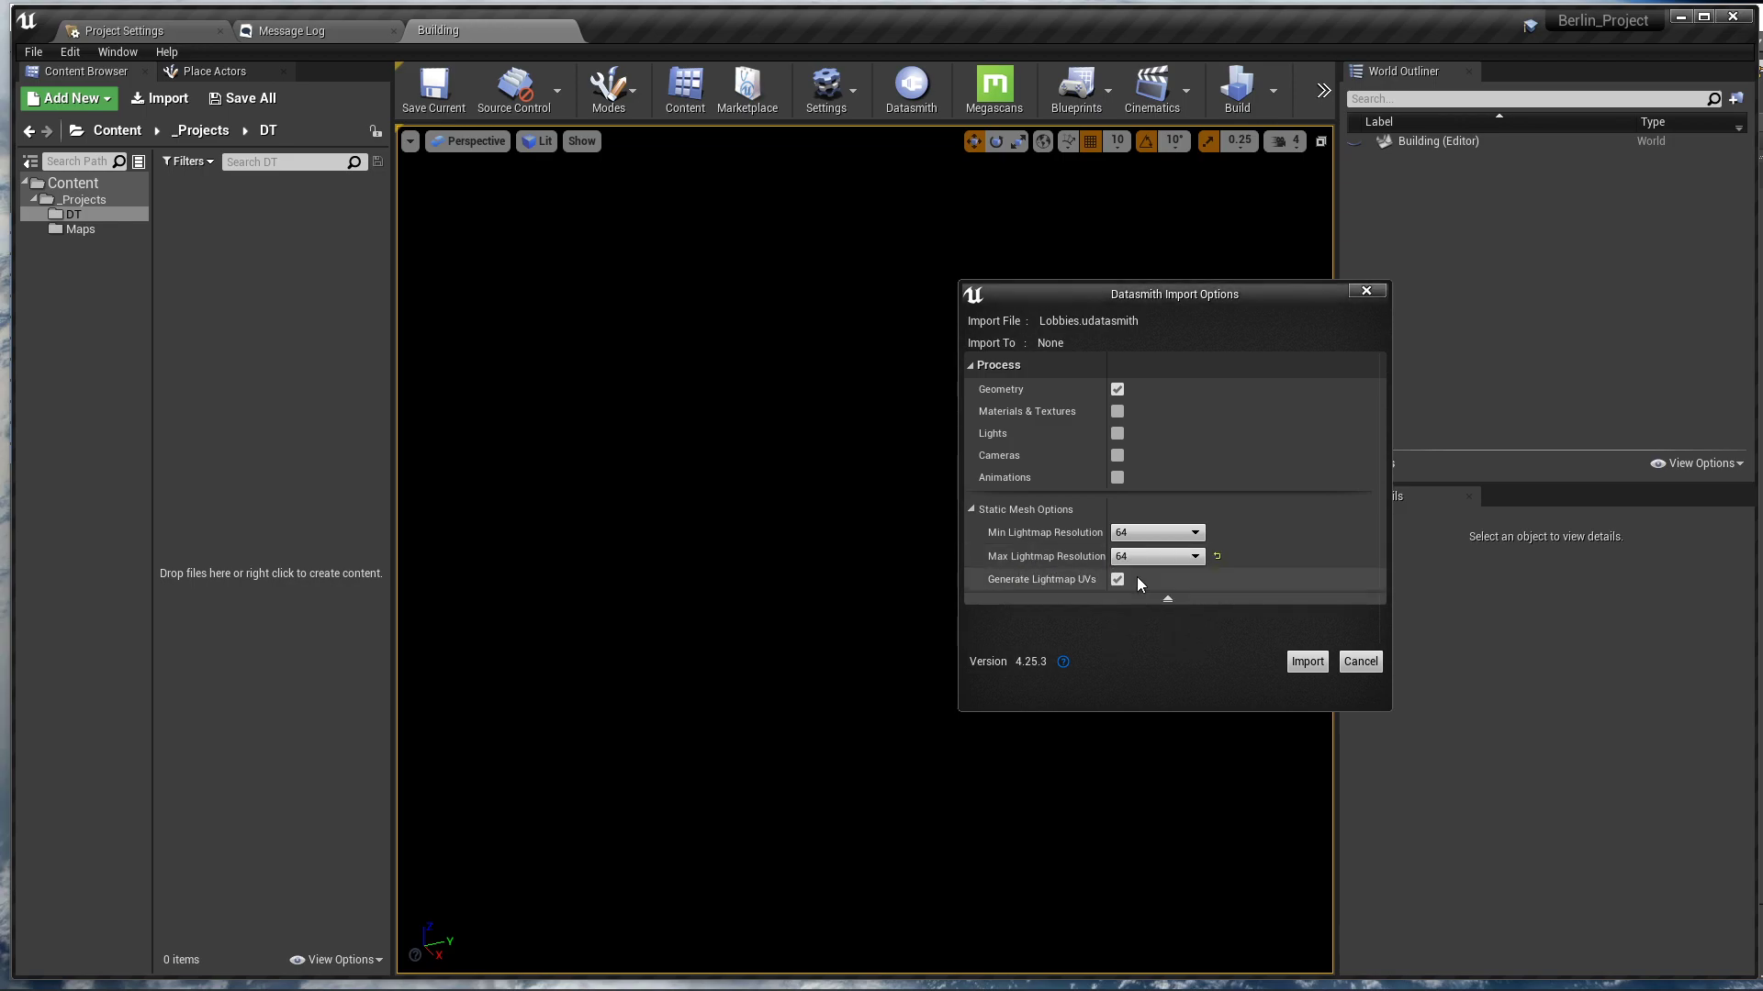
pyautogui.click(1308, 661)
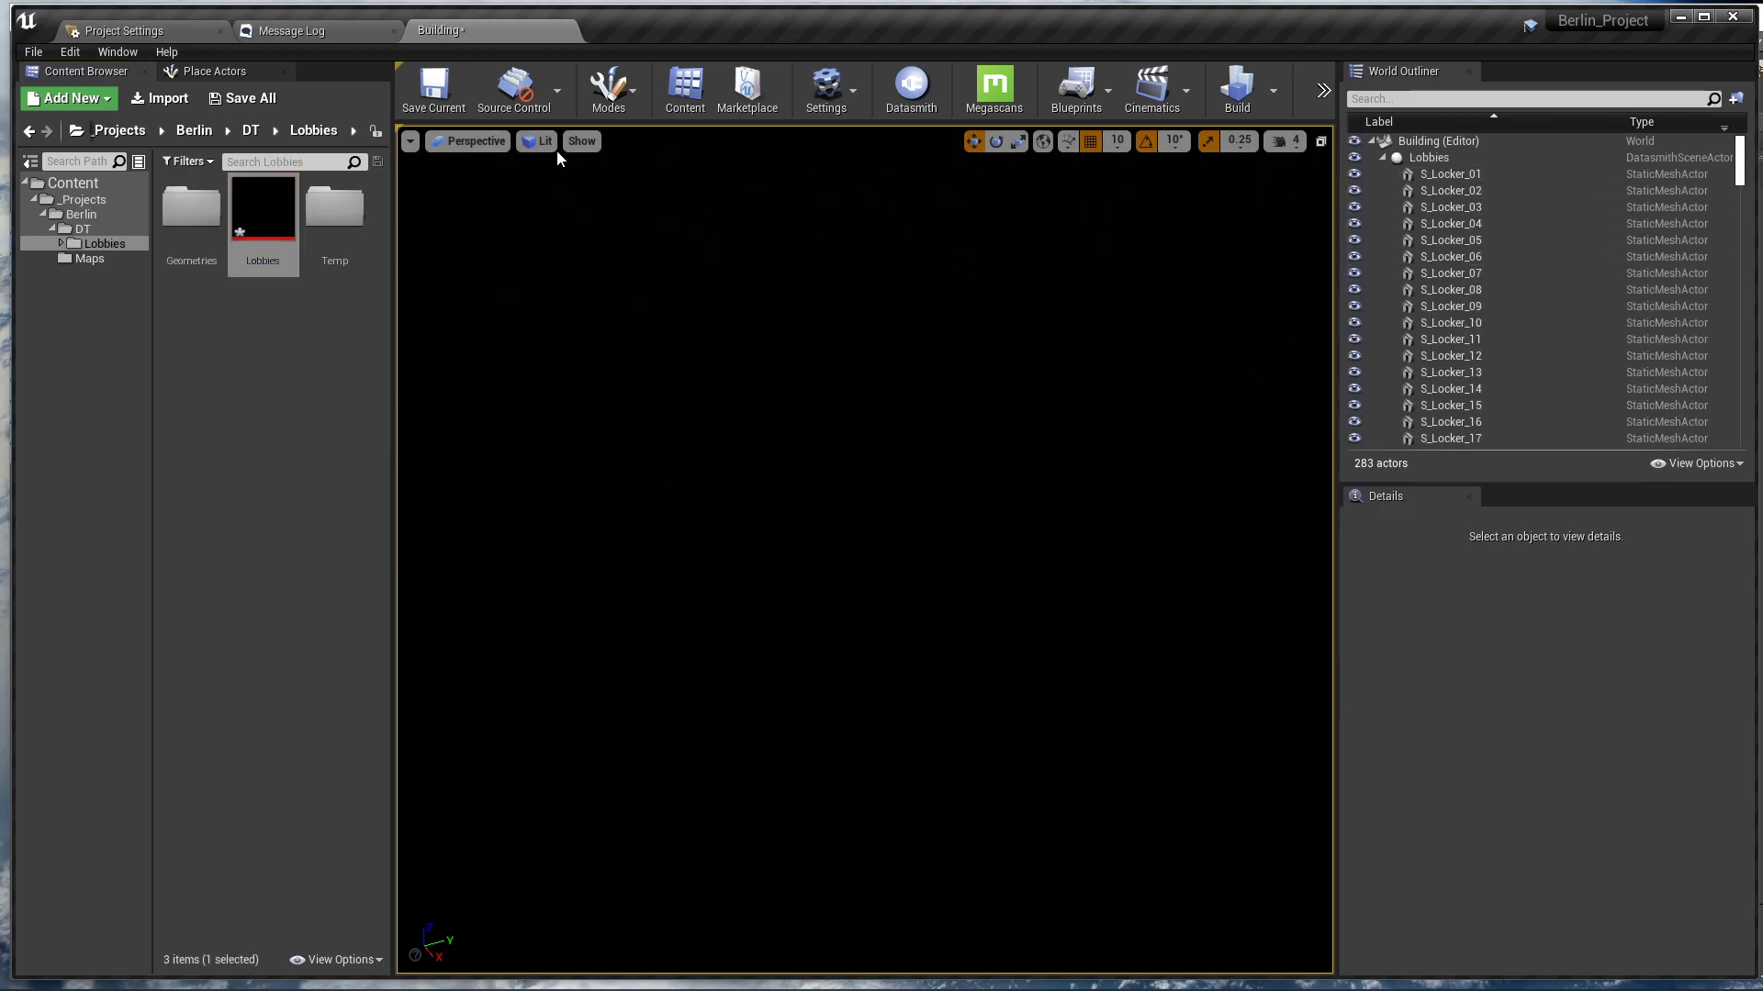
# Switch the viewport to Unlit mode and fly around the imported lobbies to inspect their geometry
pyautogui.hotkey('alt', '3')
pyautogui.keyDown('alt'); pyautogui.moveTo(907, 371); pyautogui.dragTo(966, 308); pyautogui.keyUp('alt')
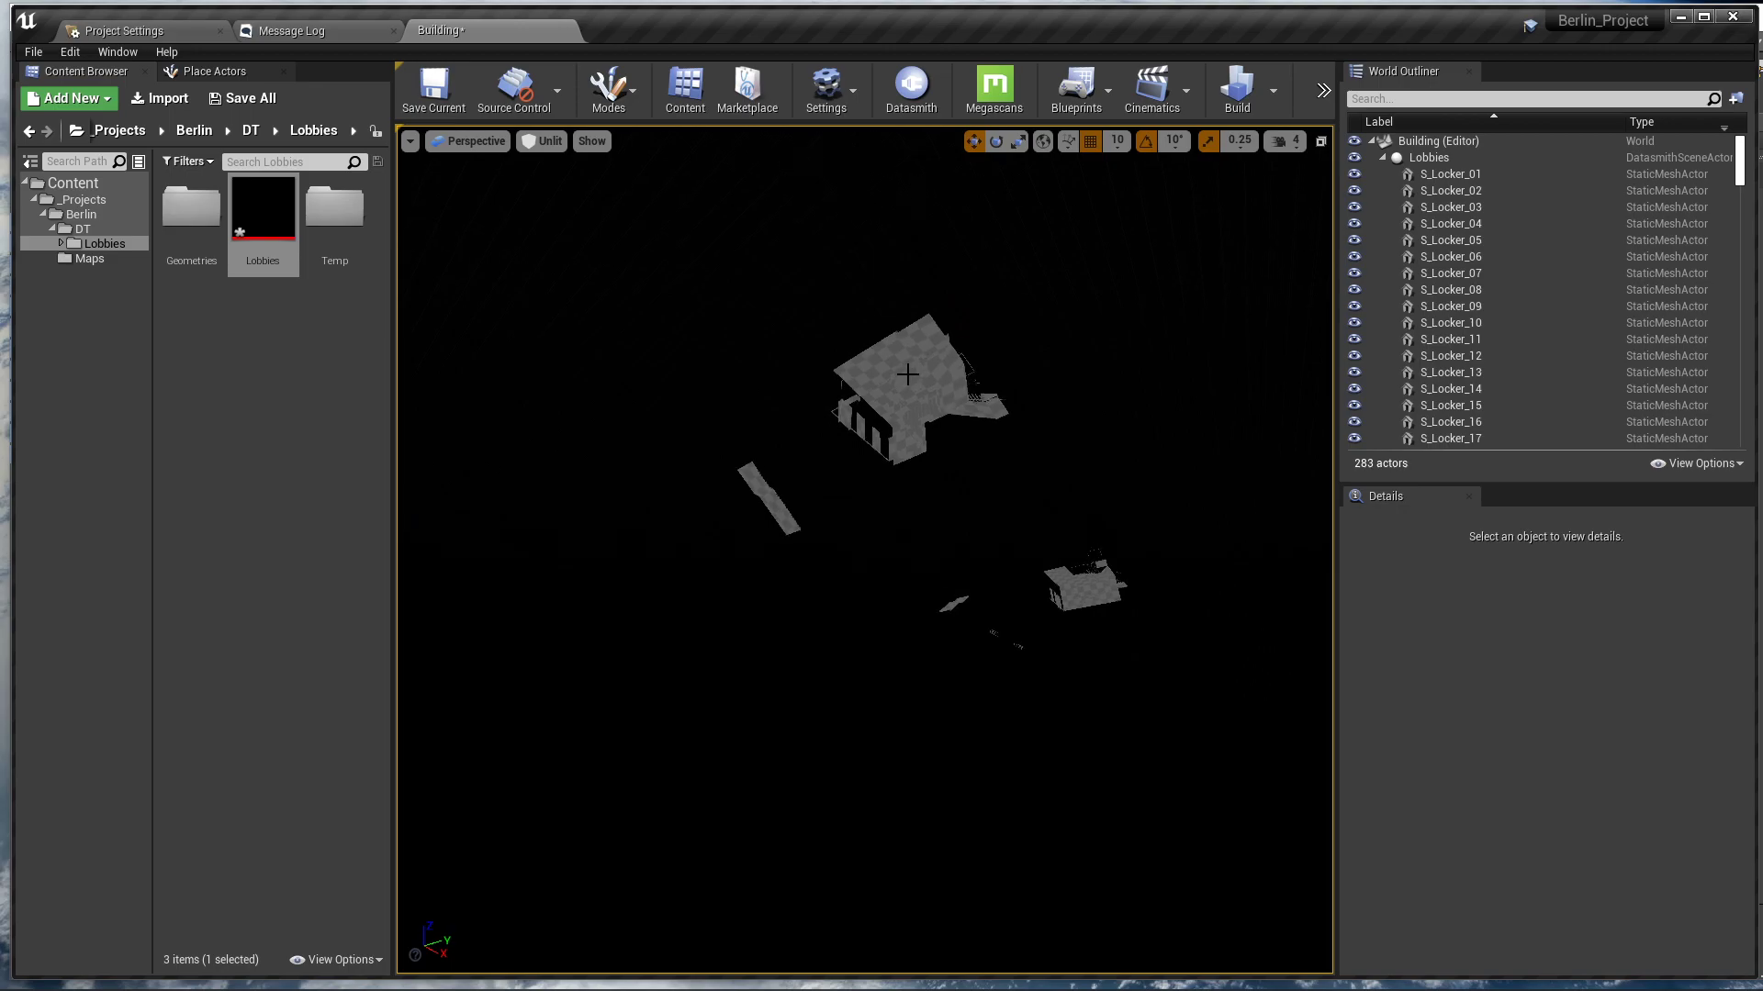
pyautogui.click(540, 147)
pyautogui.moveTo(1001, 264); pyautogui.dragTo(917, 519, button='right')
pyautogui.press('w')
pyautogui.press('s')
pyautogui.press('a')
pyautogui.press('d')
pyautogui.hotkey('alt', 'Tab')
pyautogui.hotkey('alt', 'Tab')
pyautogui.click(961, 484)
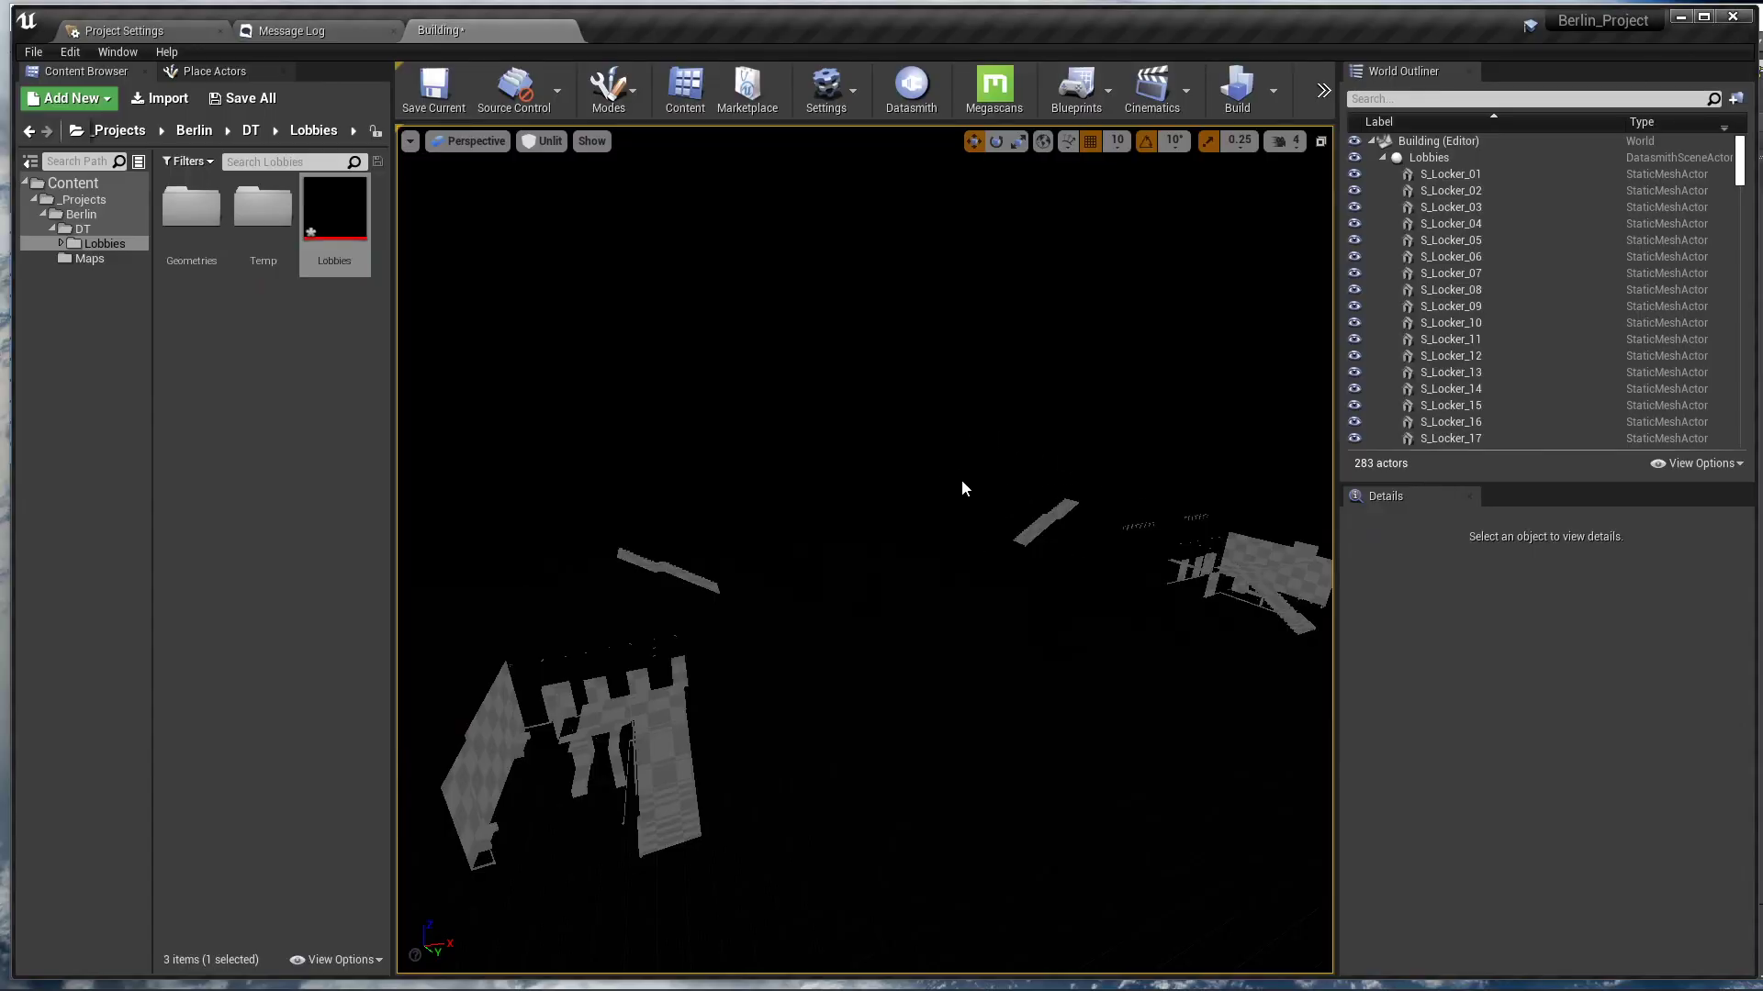
# In 3ds Max, export the visible 00_GroundFloor and Mall_Ceiling layers over the existing Lobbies.udatasmith, and return to Unreal Editor
pyautogui.hotkey('alt', 'Tab')
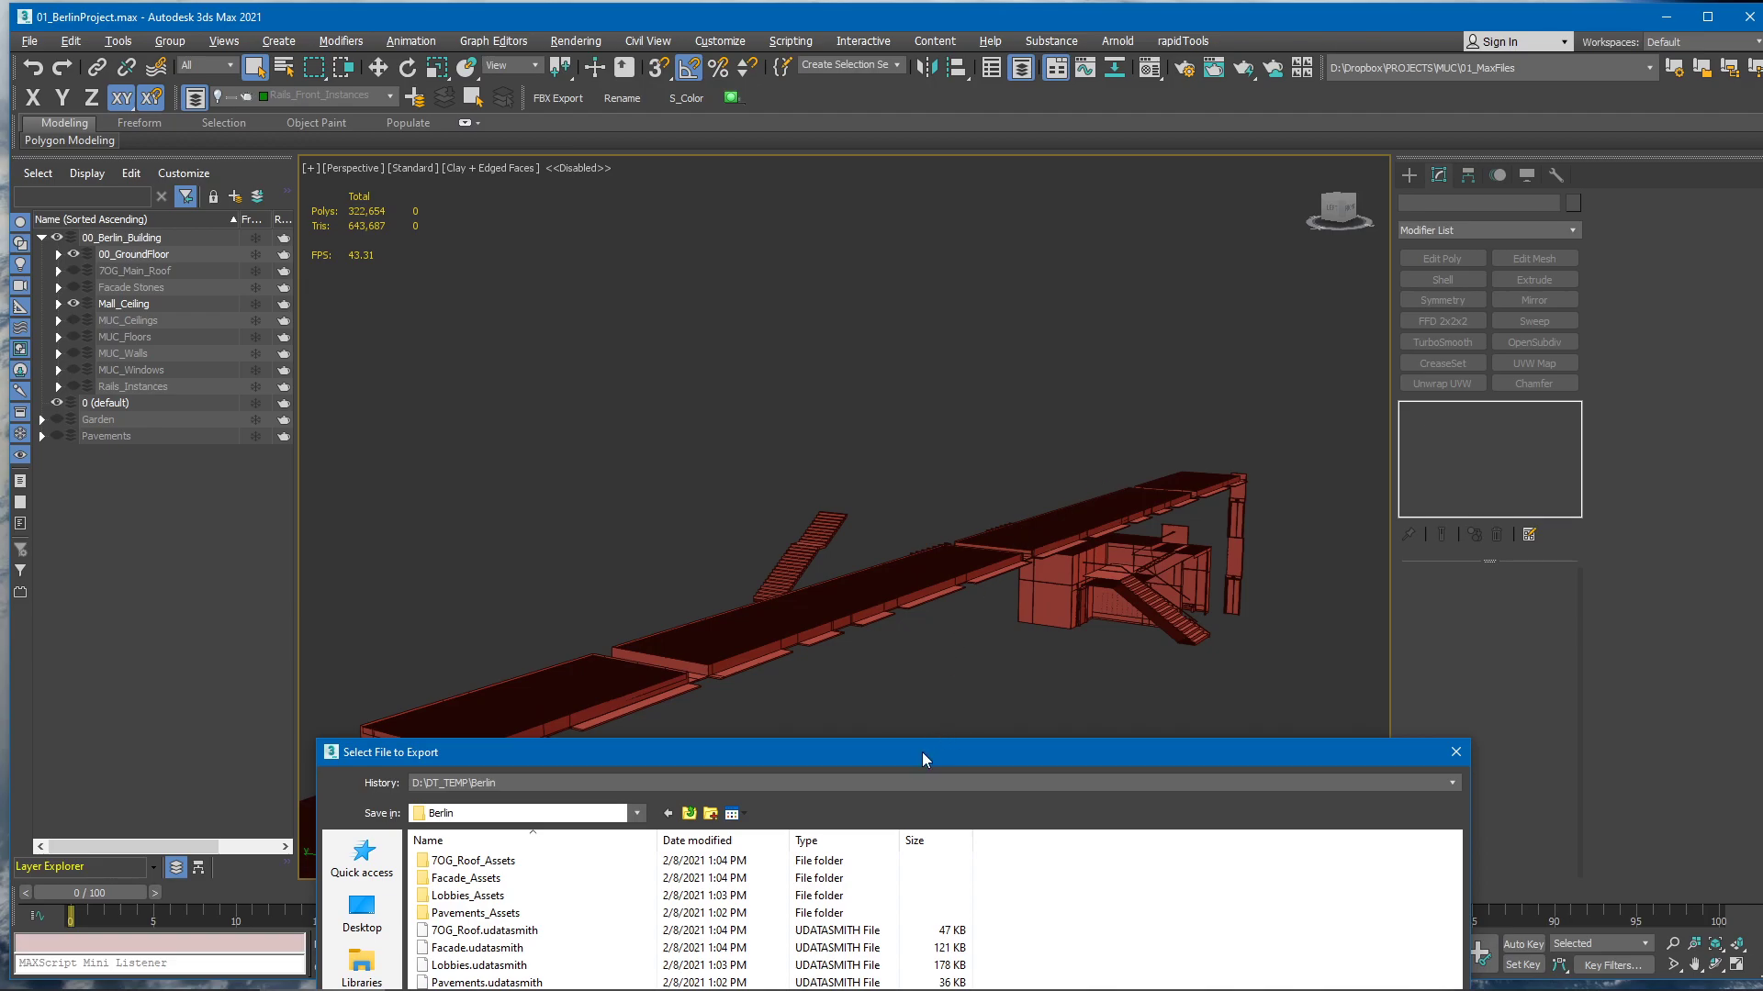
pyautogui.moveTo(922, 752); pyautogui.dragTo(886, 221)
pyautogui.click(524, 510)
pyautogui.click(1422, 867)
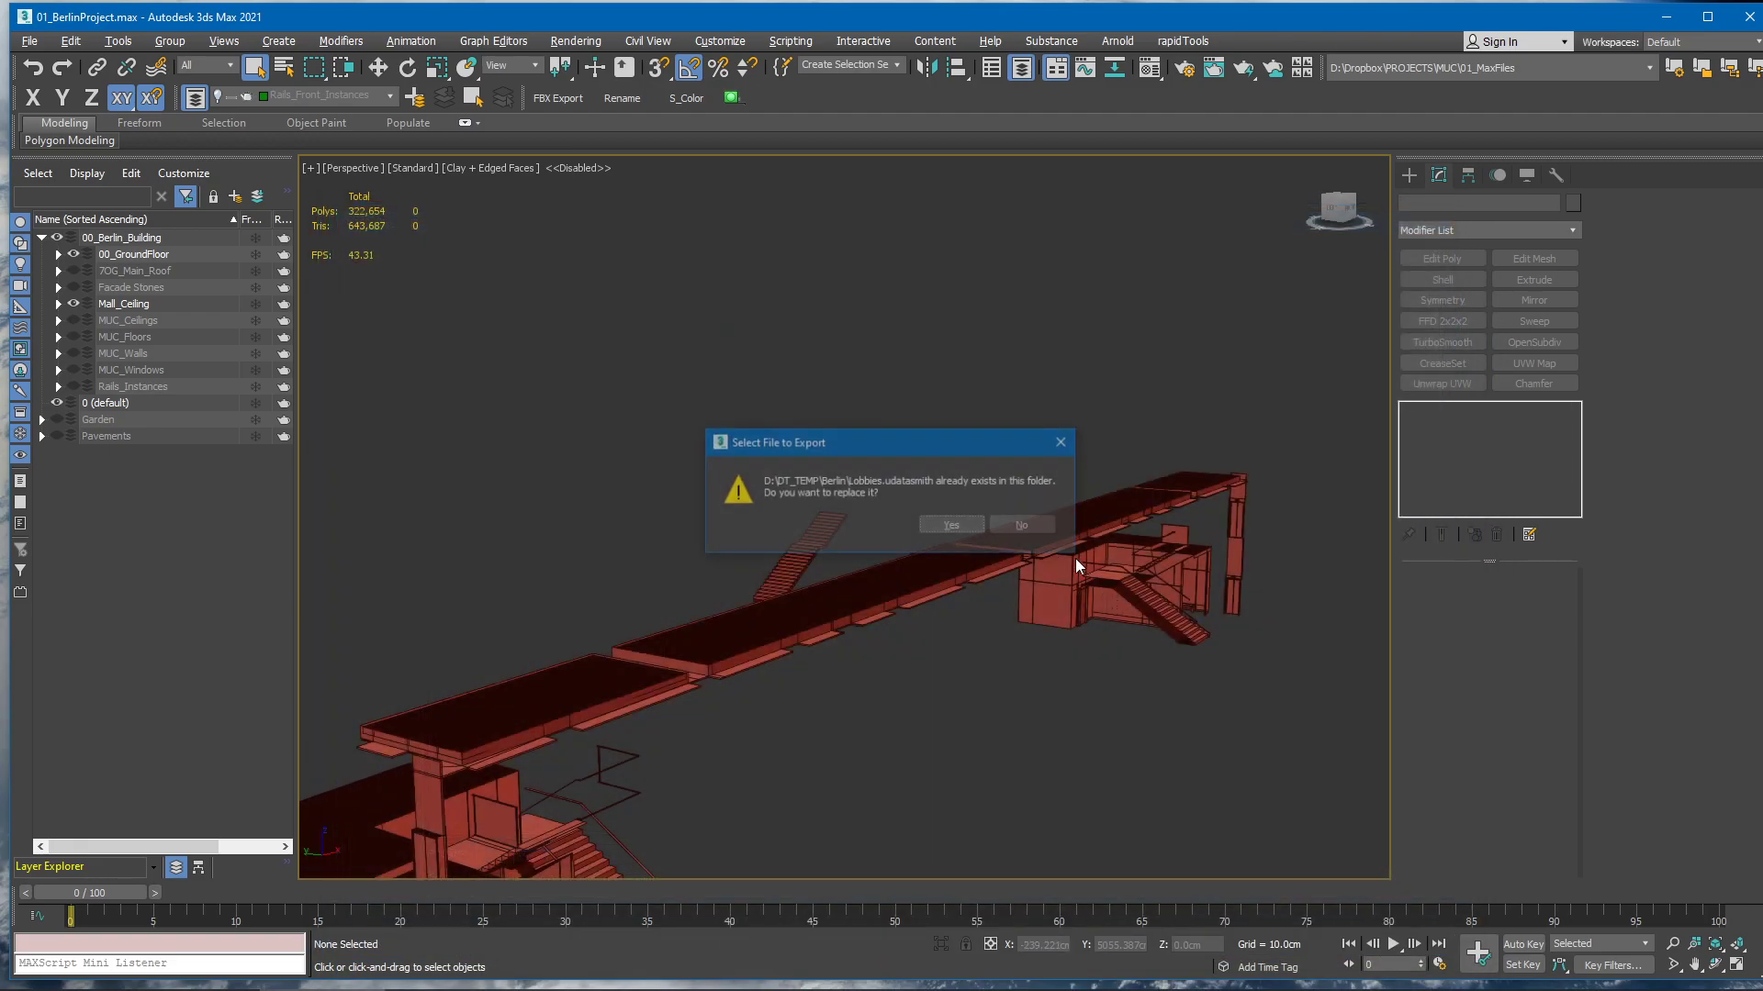
pyautogui.click(929, 525)
pyautogui.click(821, 574)
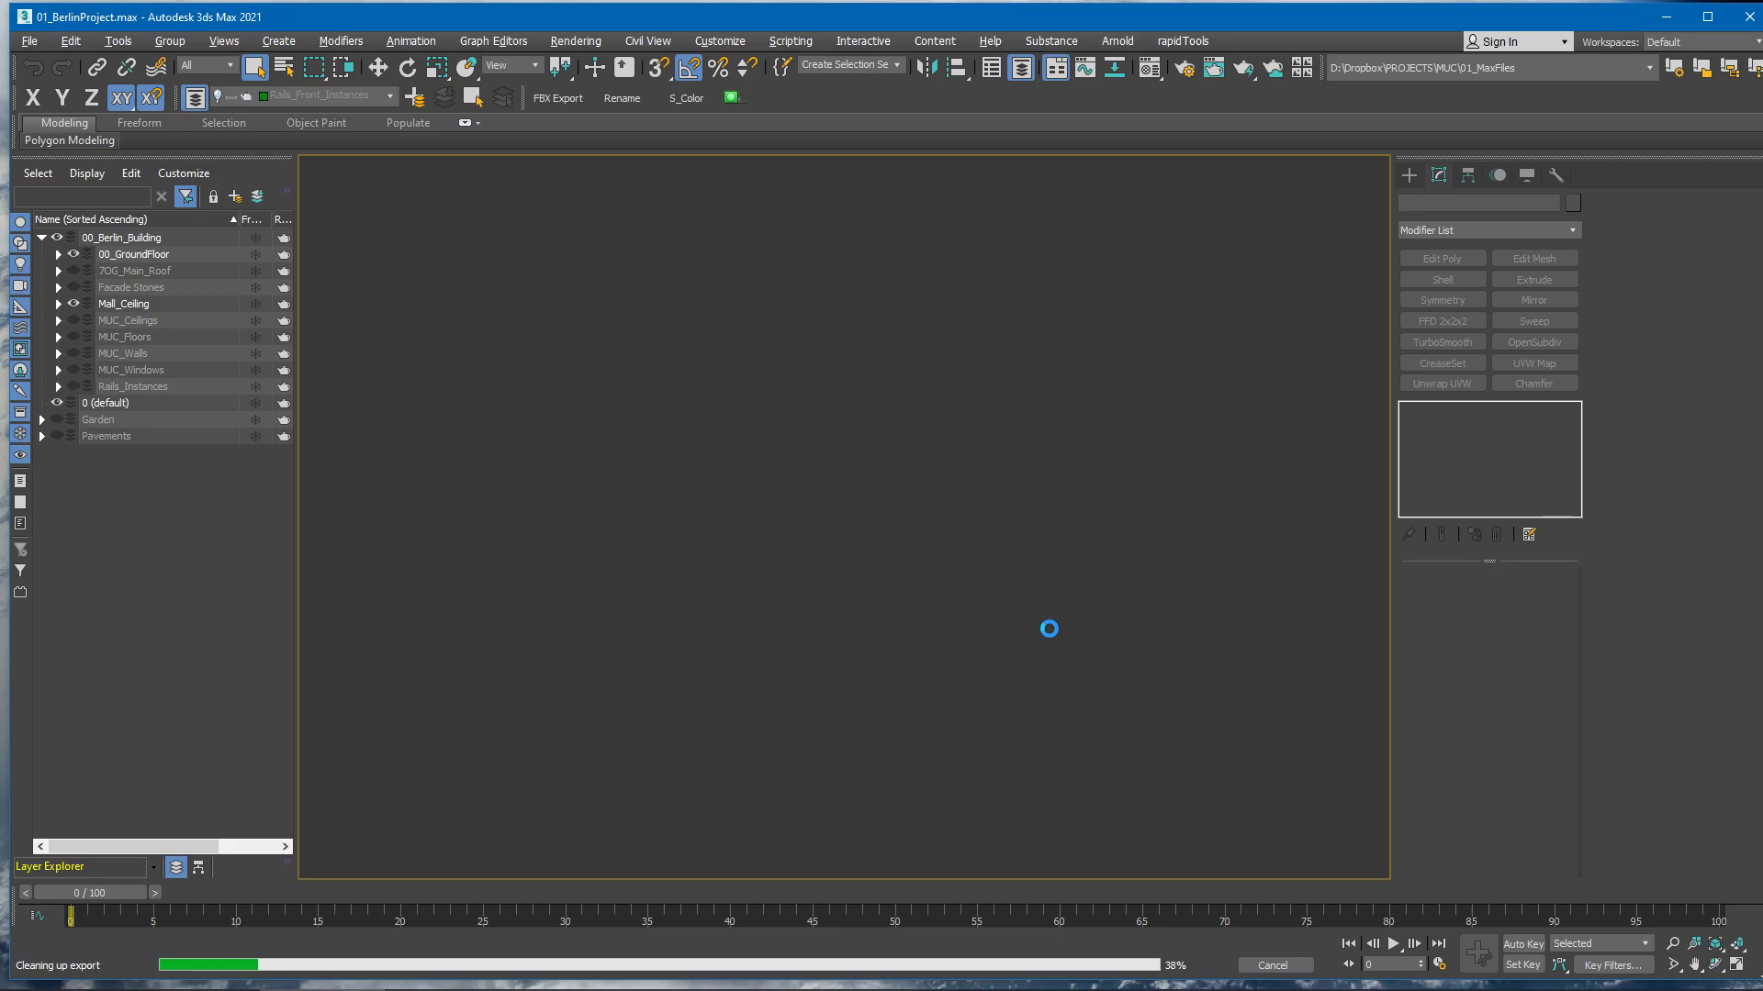
pyautogui.hotkey('alt', 'Tab')
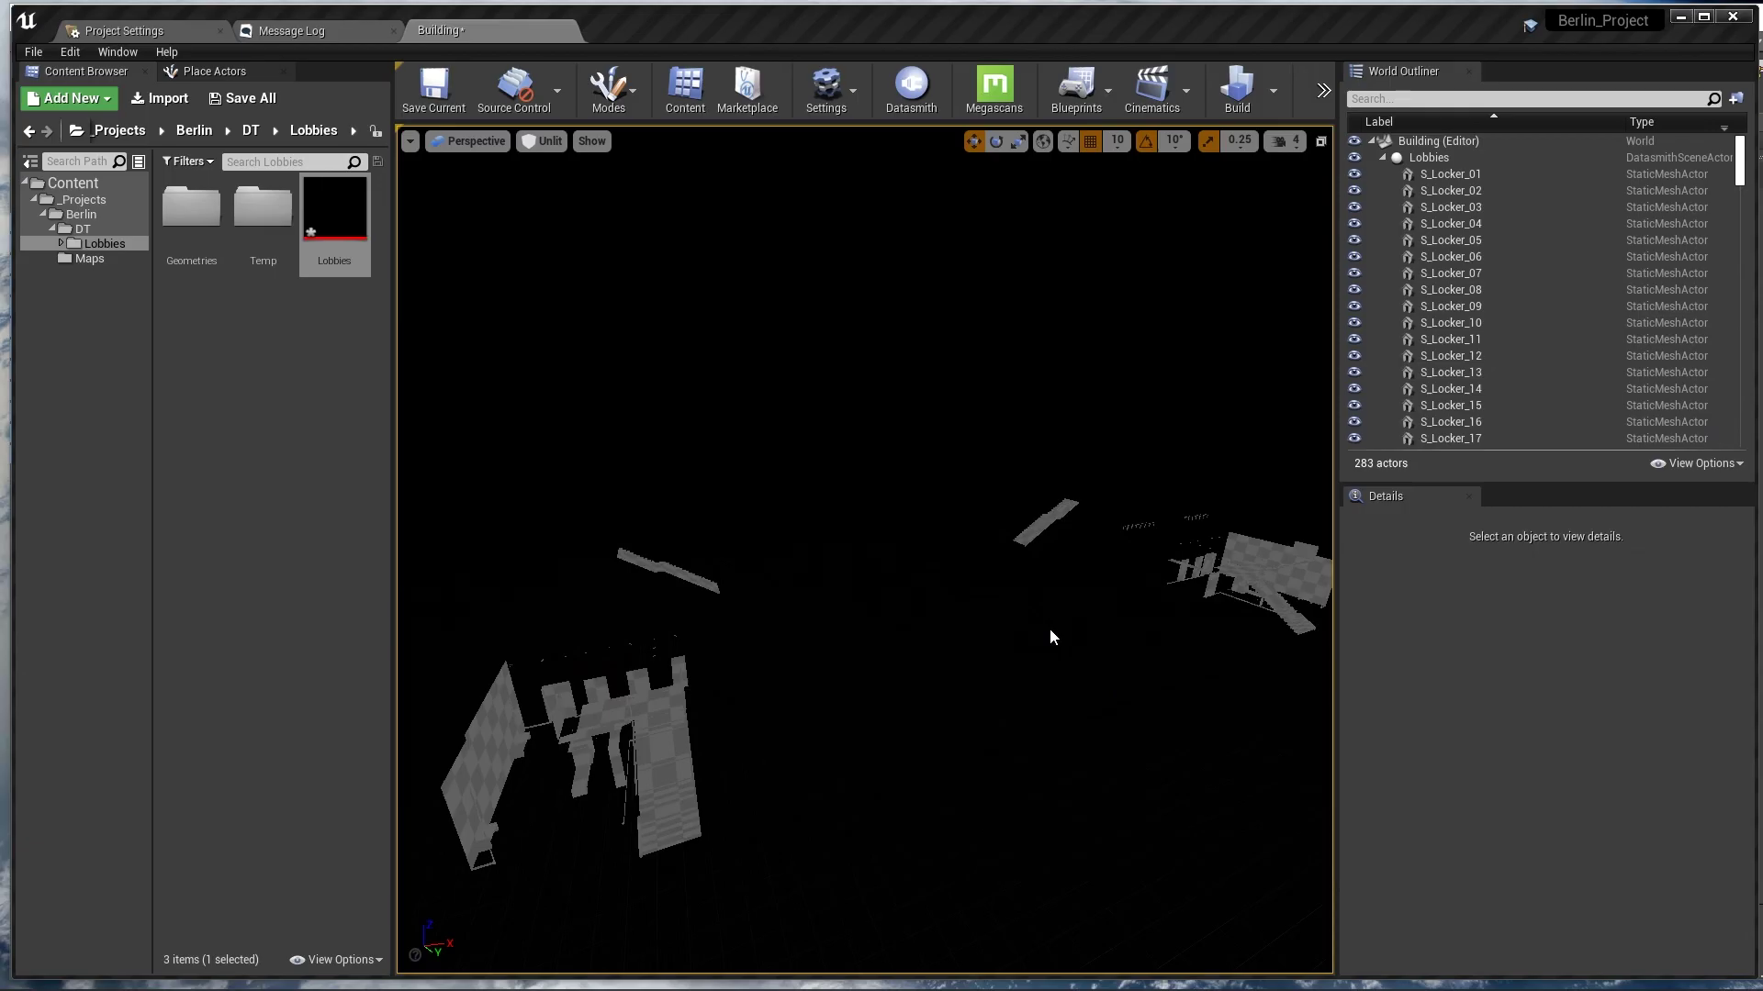
# Reimport the Lobbies Datasmith scene with the current options and inspect the mapping of SM_Mall_Ceiling_005 in the viewport
pyautogui.rightClick(336, 234)
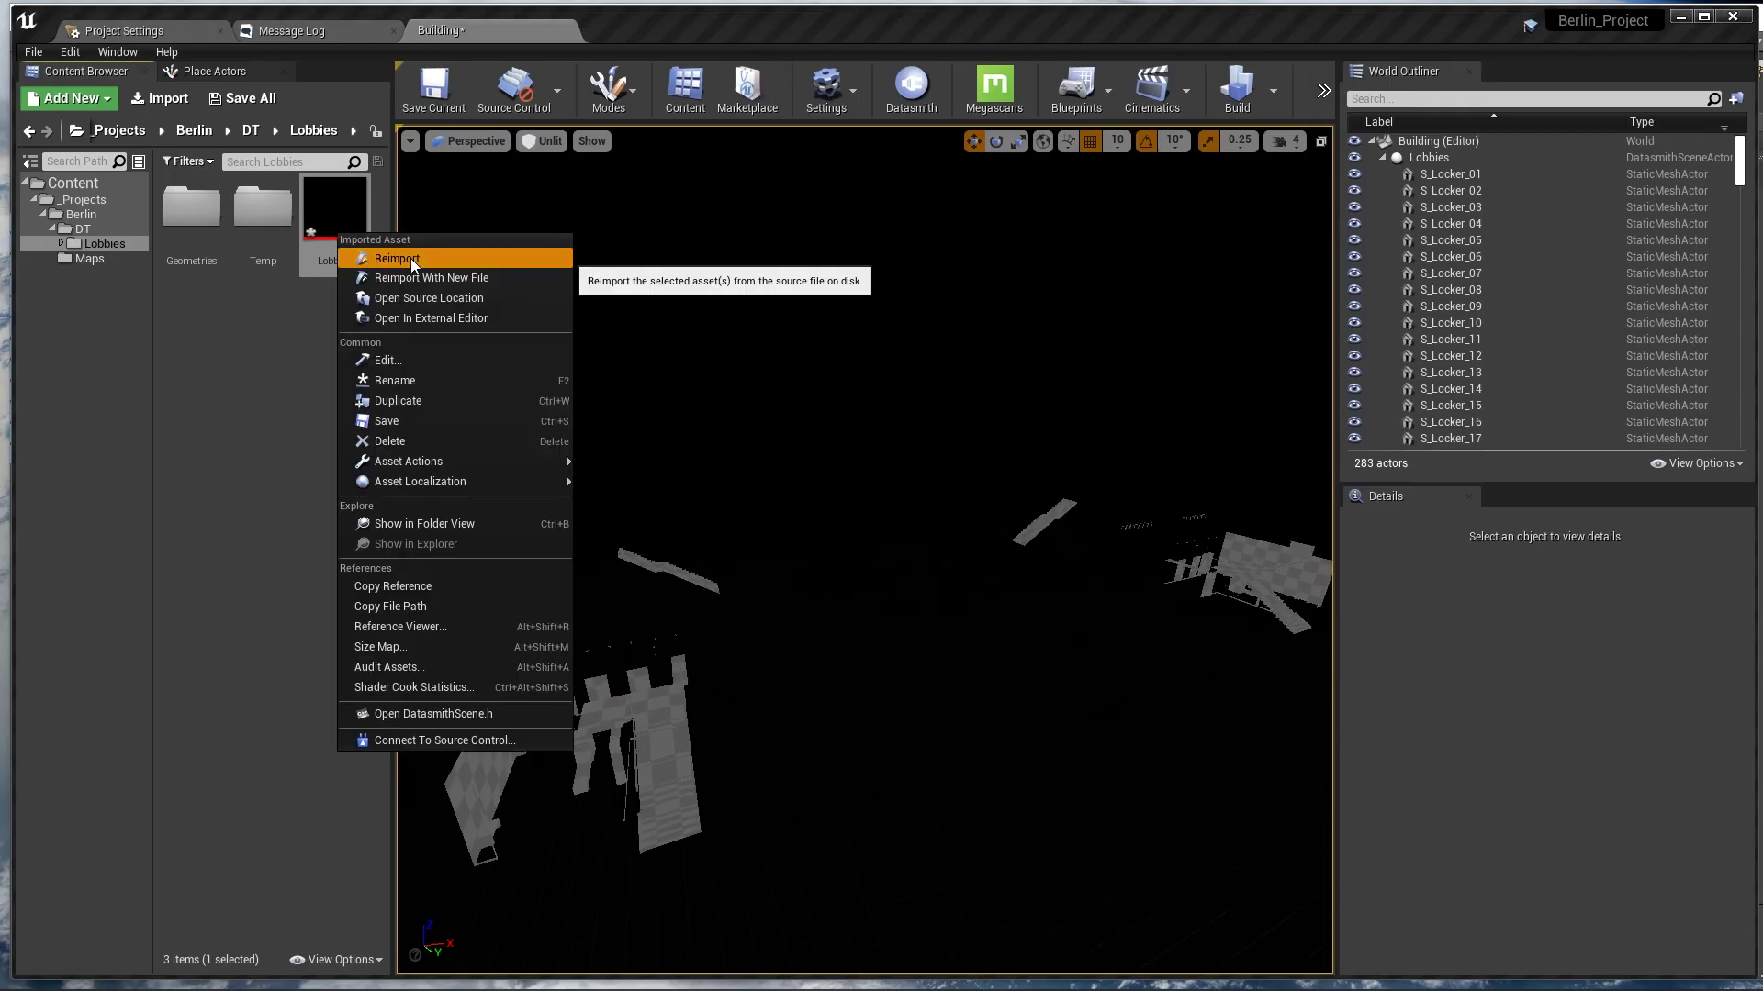
pyautogui.click(412, 262)
pyautogui.click(1296, 704)
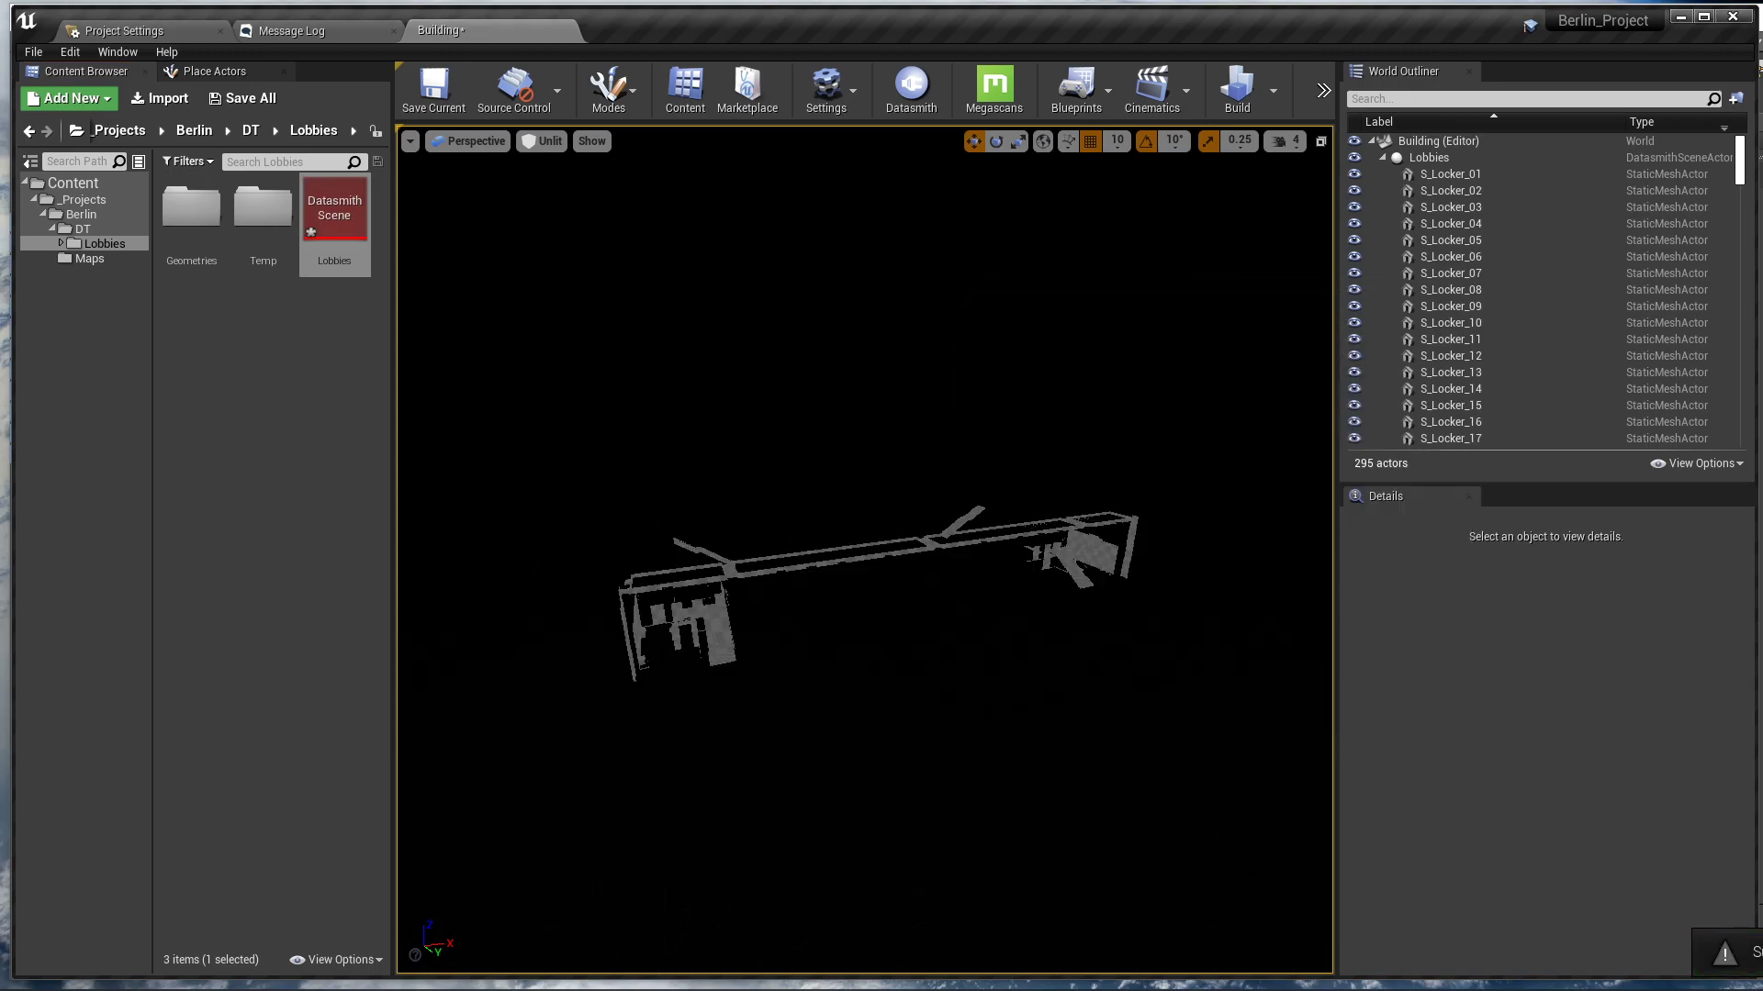
pyautogui.moveTo(642, 514); pyautogui.dragTo(1190, 341, button='right')
pyautogui.click(808, 432)
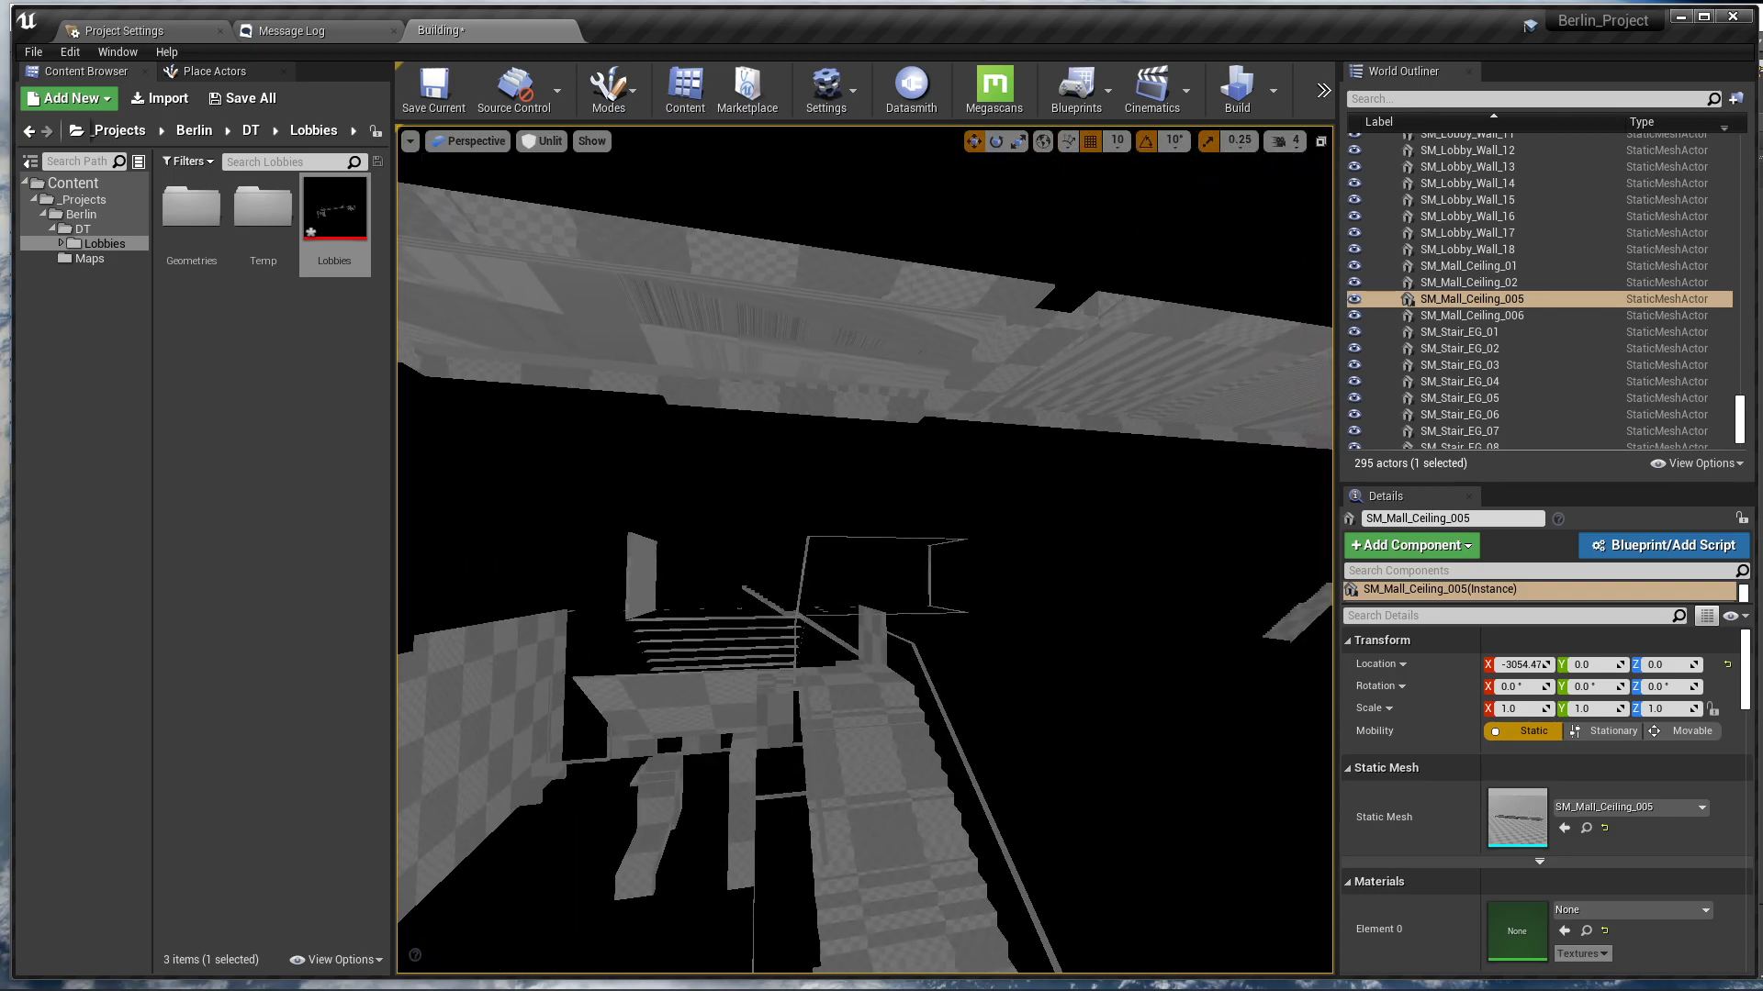
pyautogui.moveTo(1065, 372); pyautogui.dragTo(960, 524, button='right')
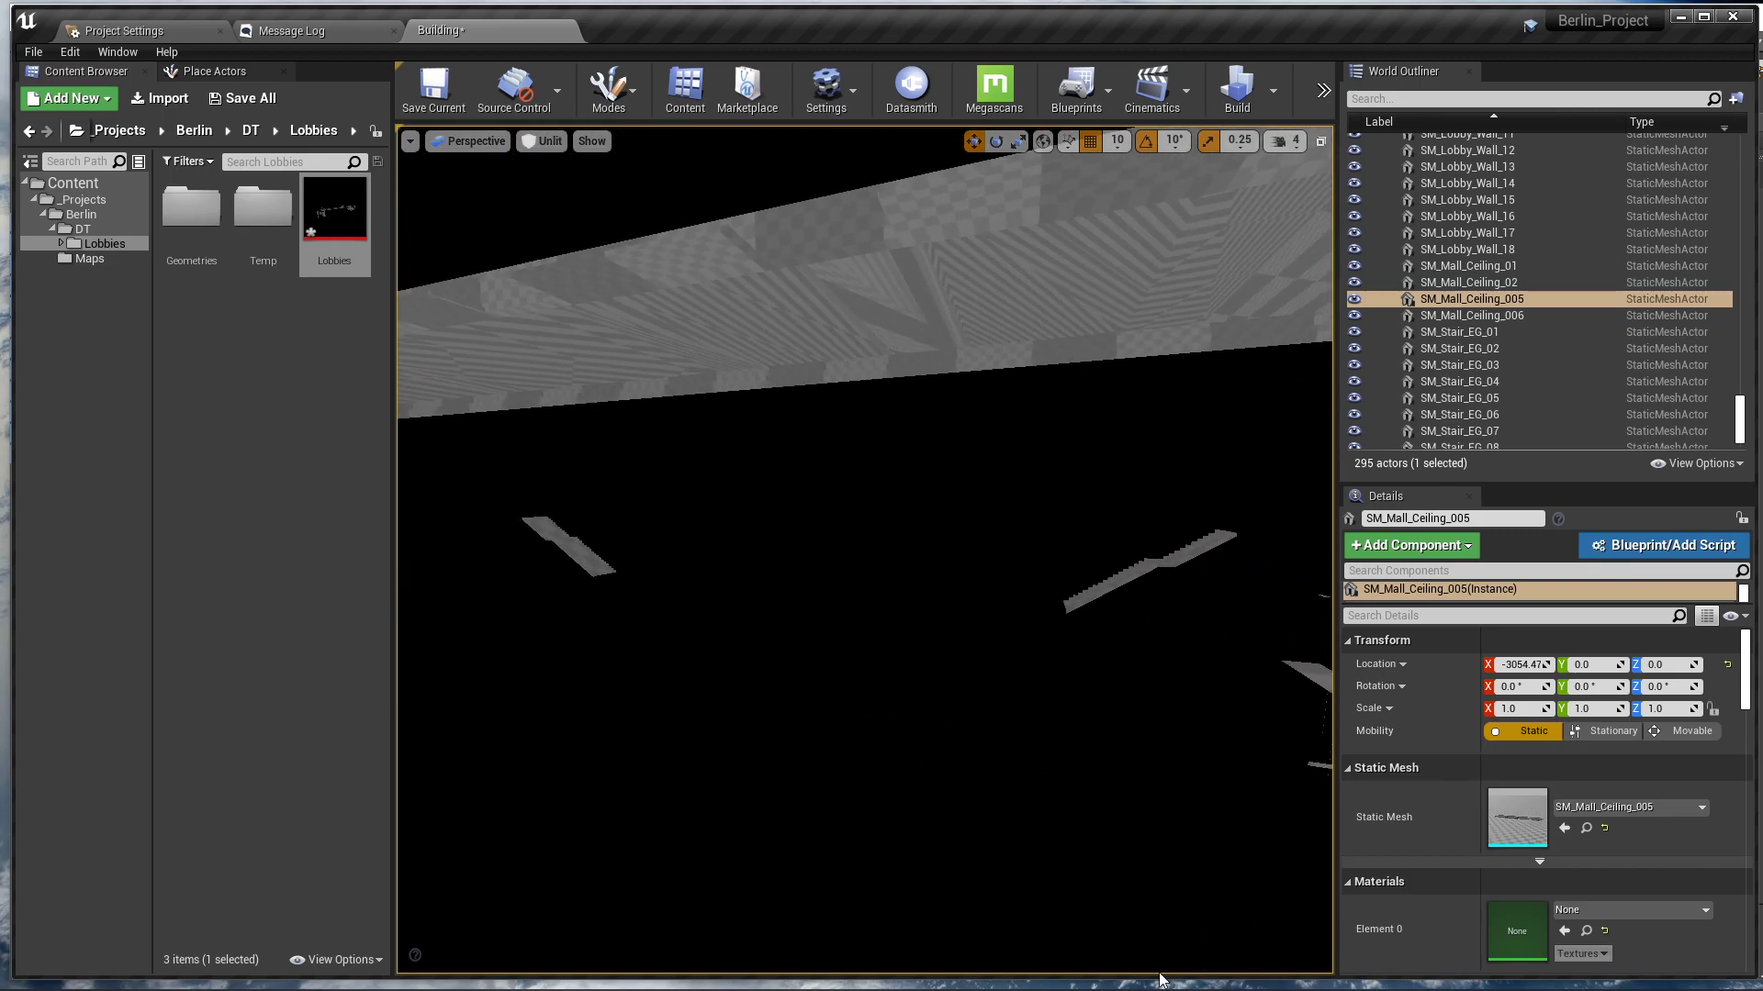
# Switch to Discord and view the two posted building screenshots in the master-class-discussion channel at full size
pyautogui.click(1160, 975)
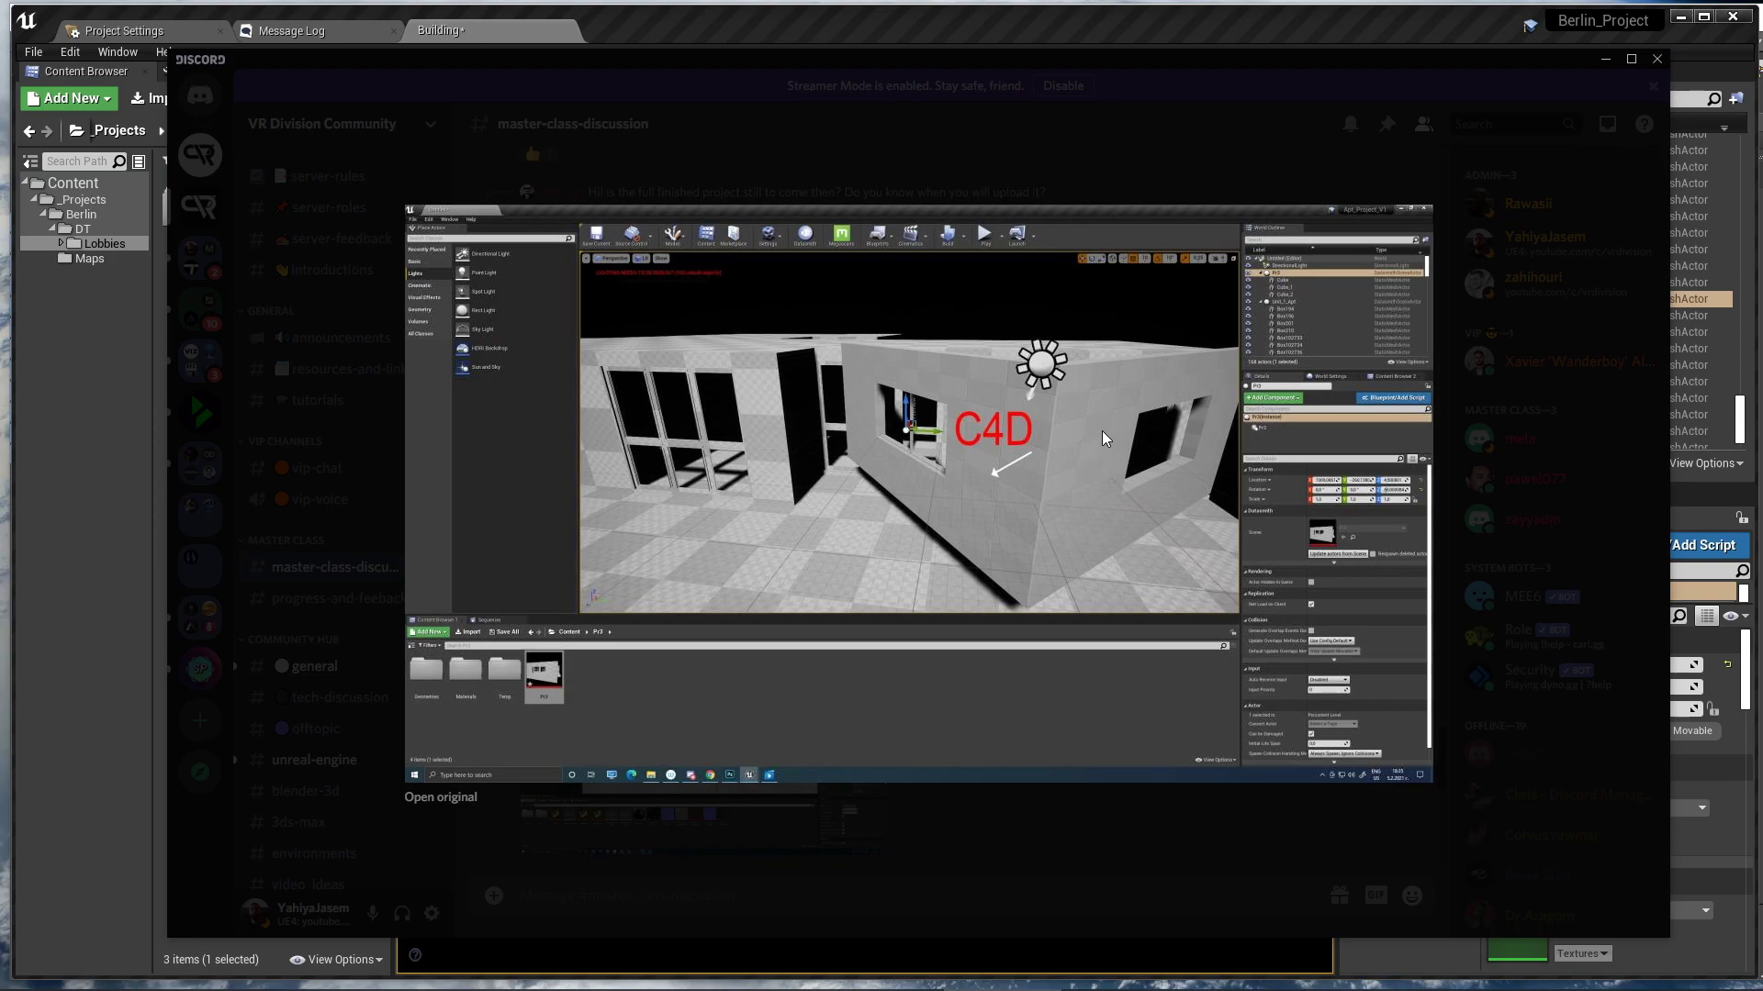
pyautogui.press('Escape')
pyautogui.click(842, 648)
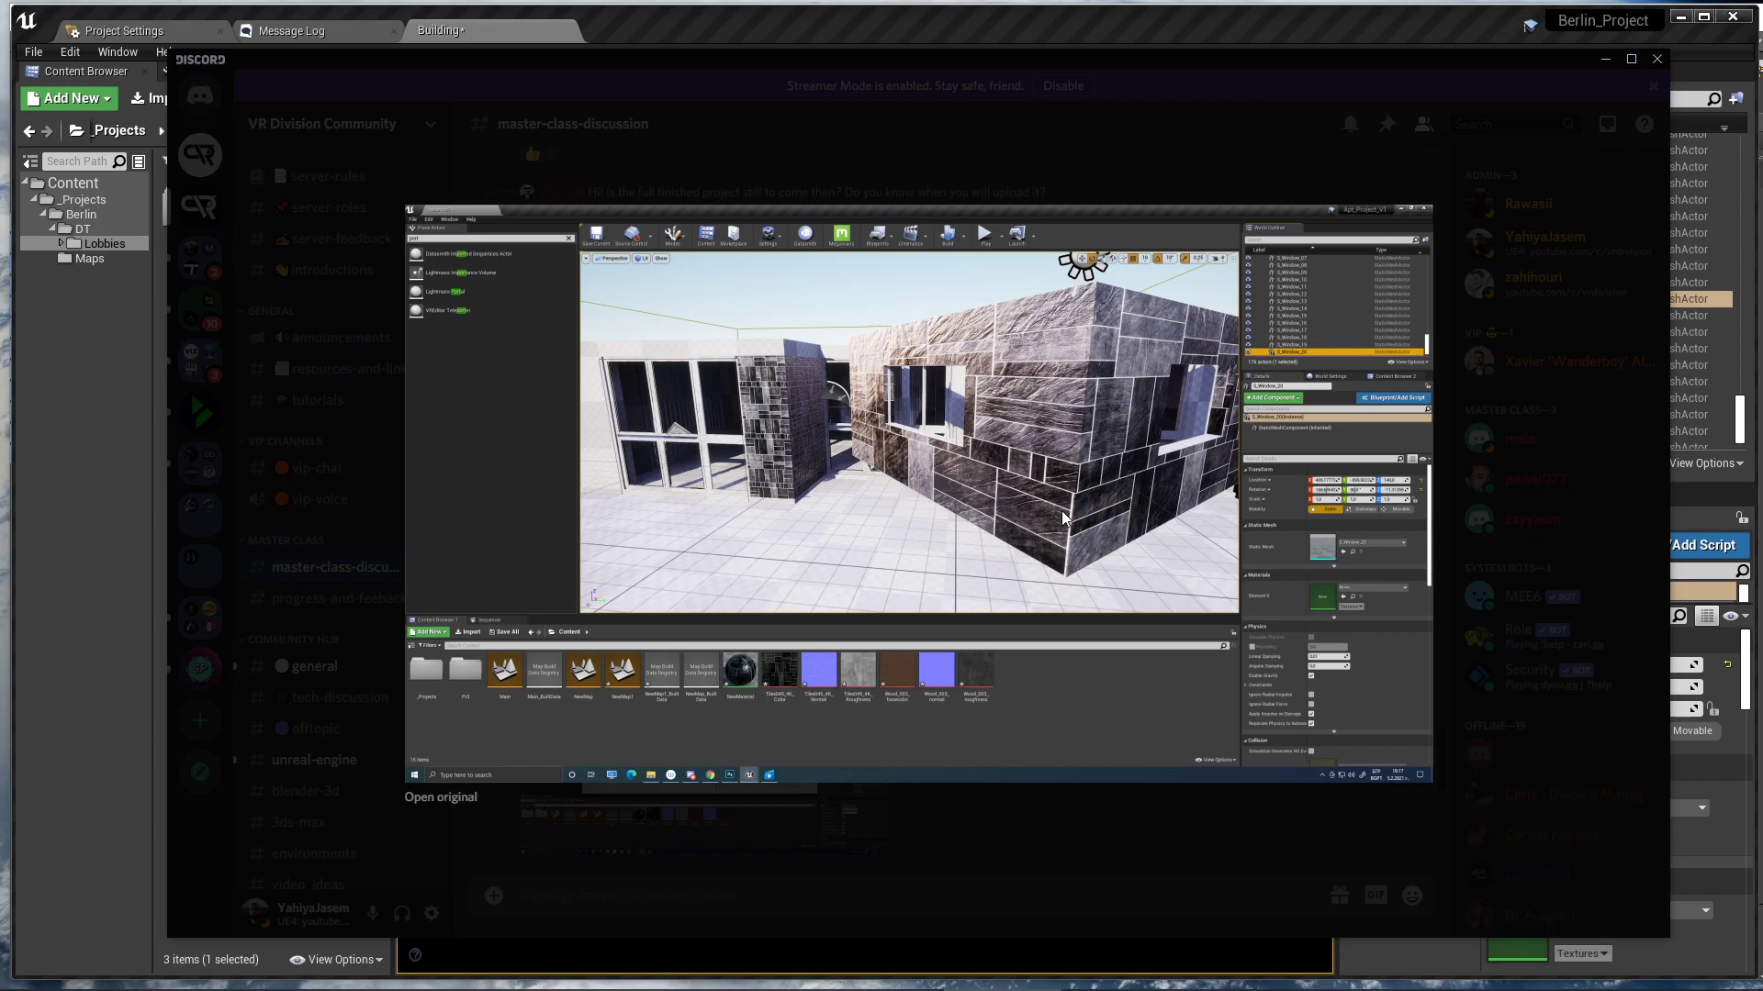
pyautogui.press('Escape')
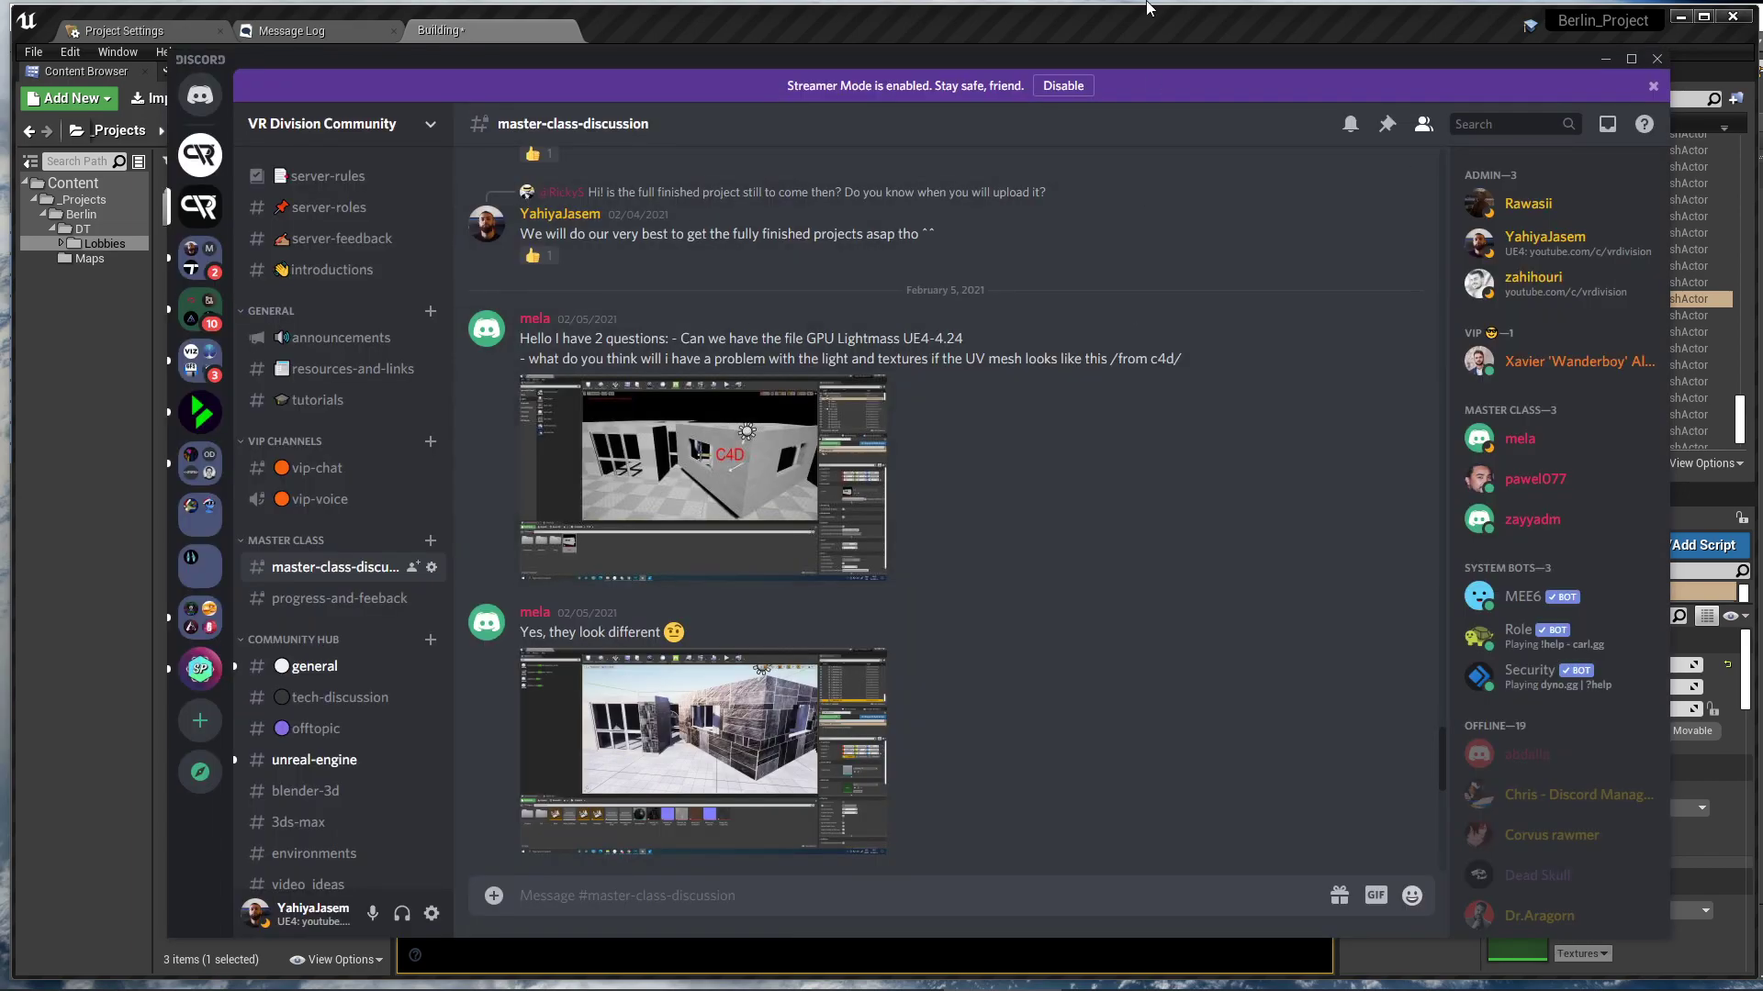
# In 3ds Max, close the export warnings and select the Mall_Ceiling layer with all its objects
pyautogui.hotkey('alt', 'Tab')
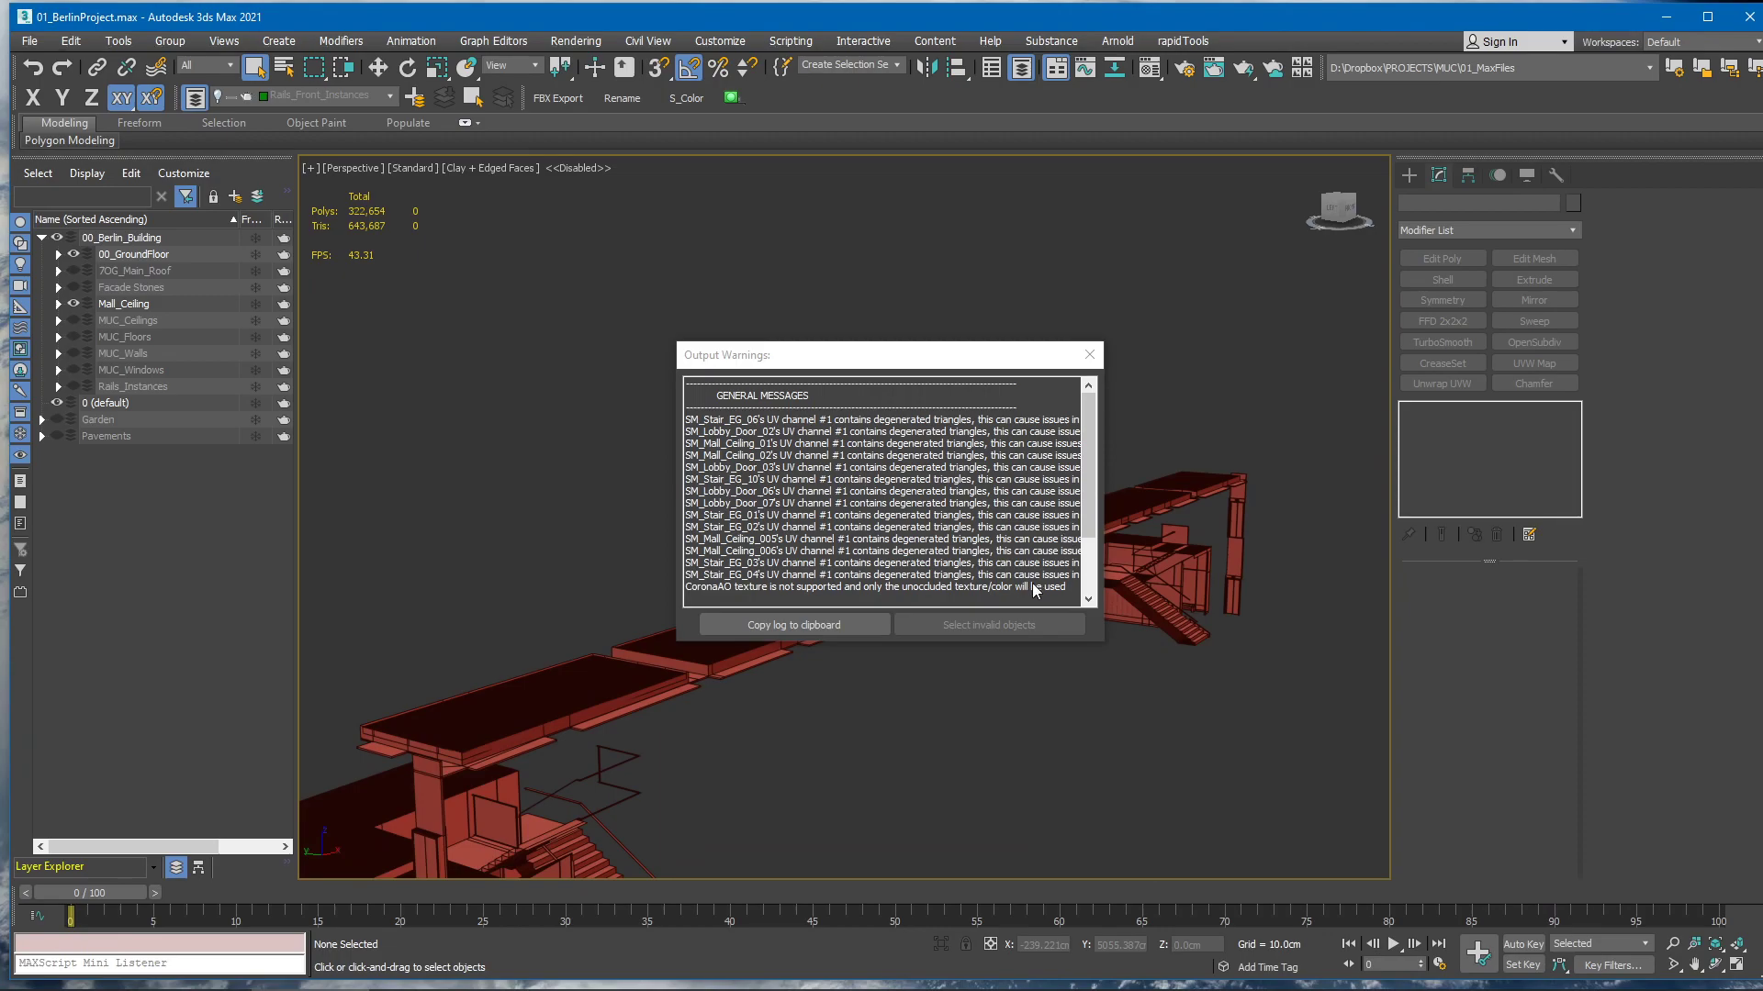
pyautogui.click(1088, 355)
pyautogui.scroll(4, 733, 395)
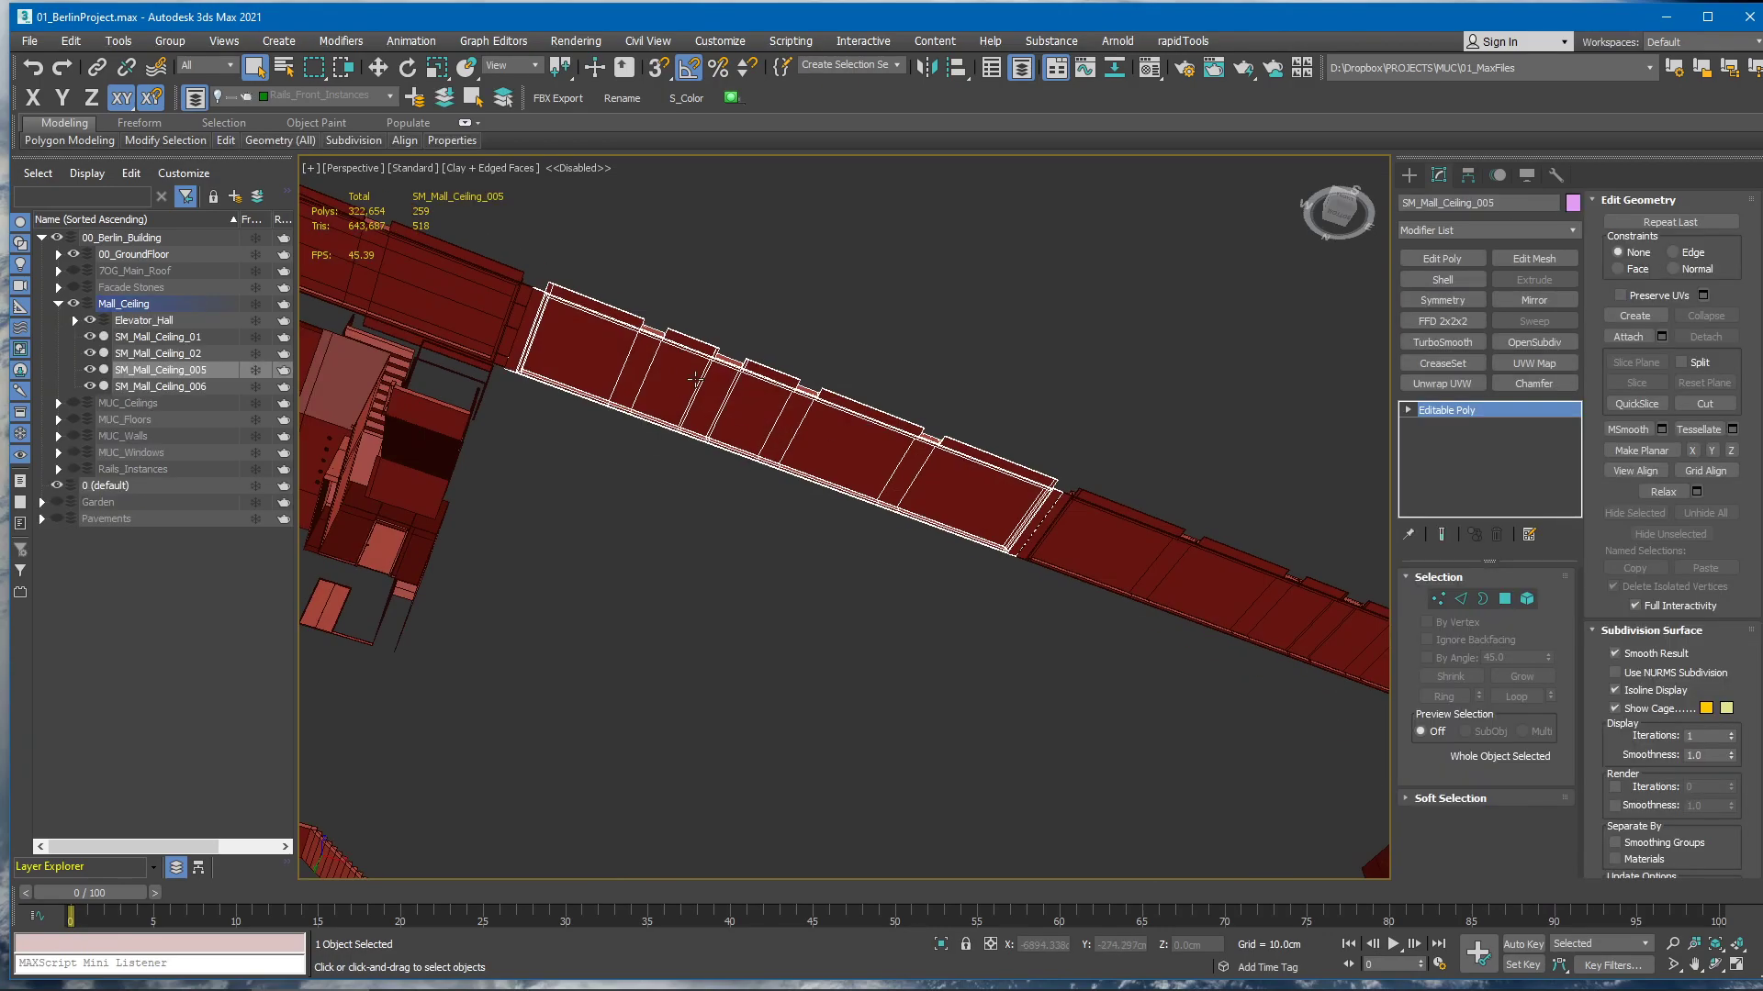
pyautogui.doubleClick(139, 304)
pyautogui.scroll(-2, 808, 413)
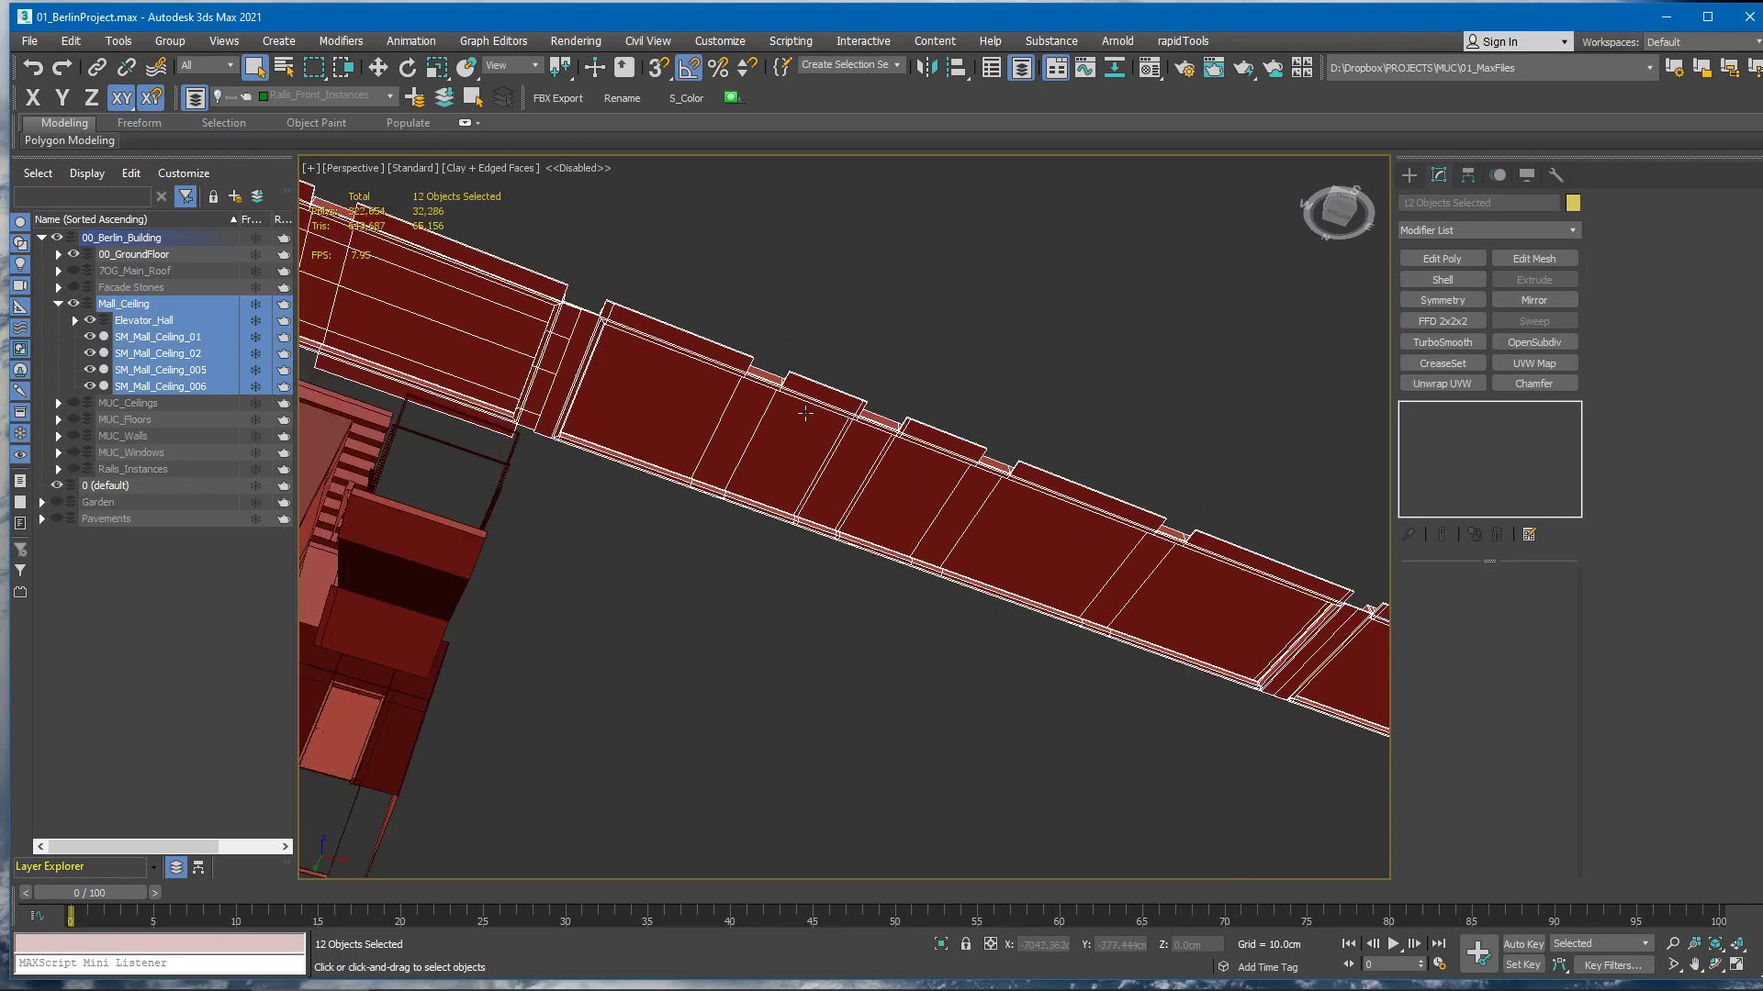
pyautogui.keyDown('alt'); pyautogui.moveTo(808, 413); pyautogui.dragTo(844, 478, button='middle'); pyautogui.keyUp('alt')
pyautogui.scroll(-3, 845, 477)
pyautogui.moveTo(1253, 414); pyautogui.dragTo(1207, 384, button='middle')
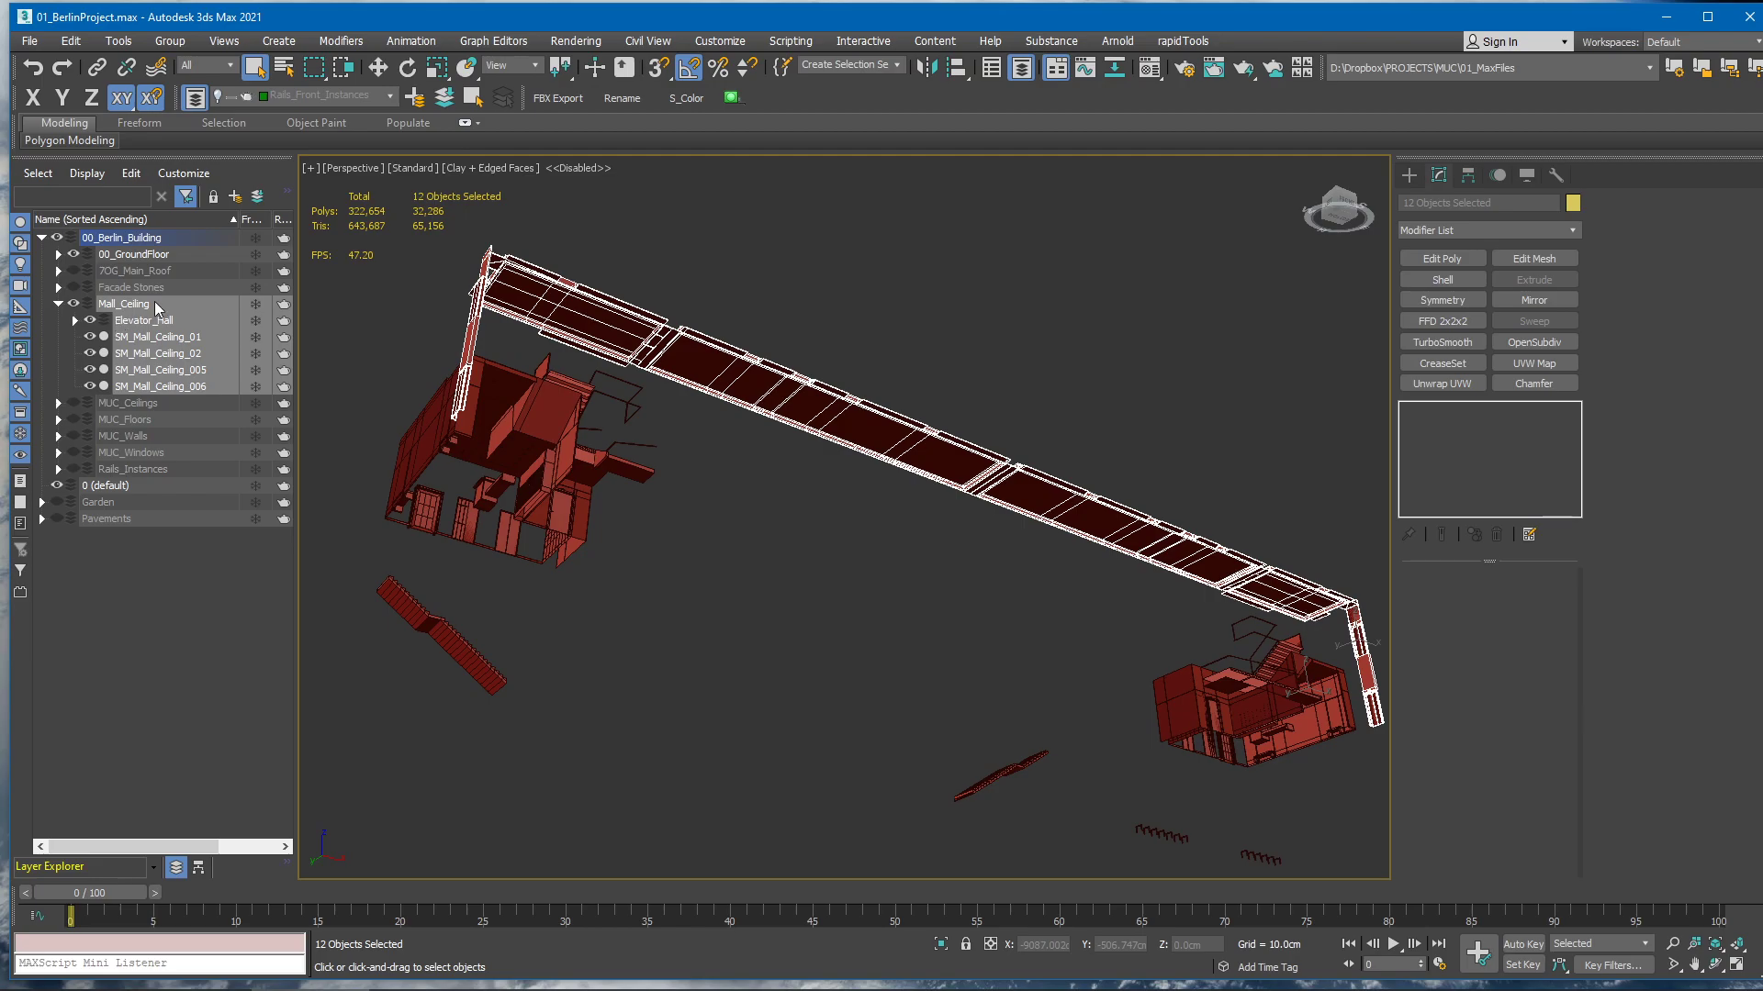
# Apply a UVW Map modifier with Box mapping to the selected ceiling objects and set its length, width and height to 100 cm
pyautogui.click(1562, 371)
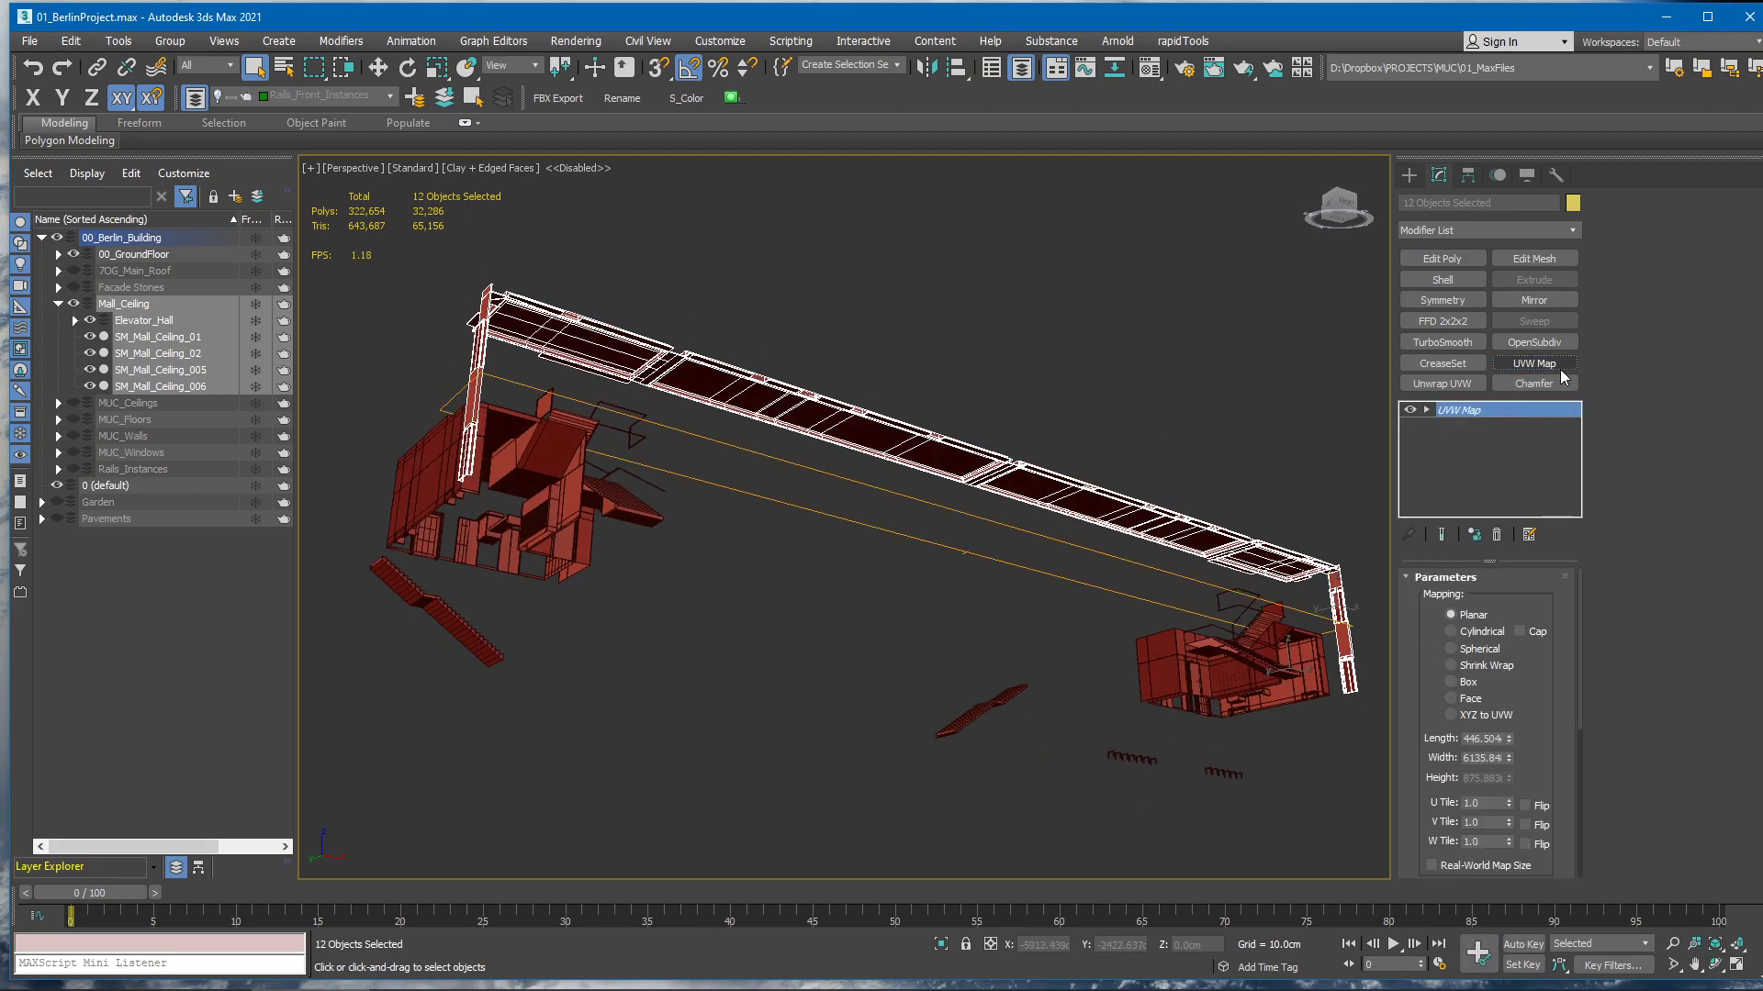
pyautogui.click(1476, 685)
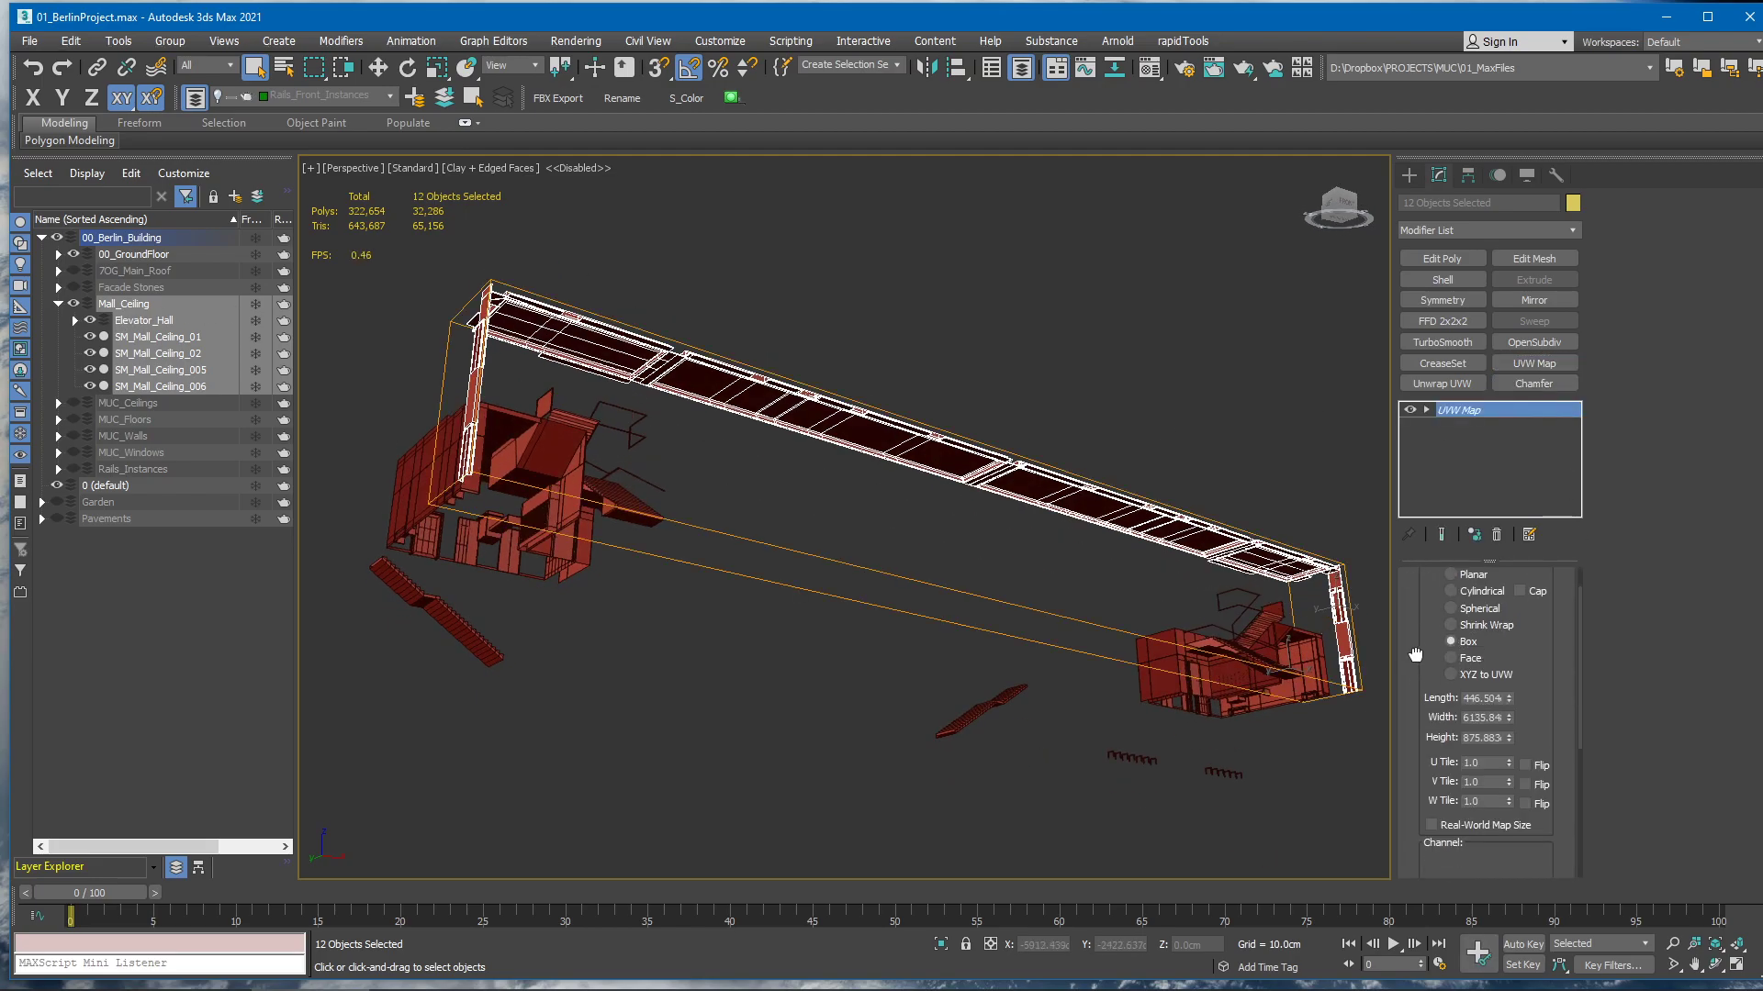
pyautogui.scroll(-2, 1483, 684)
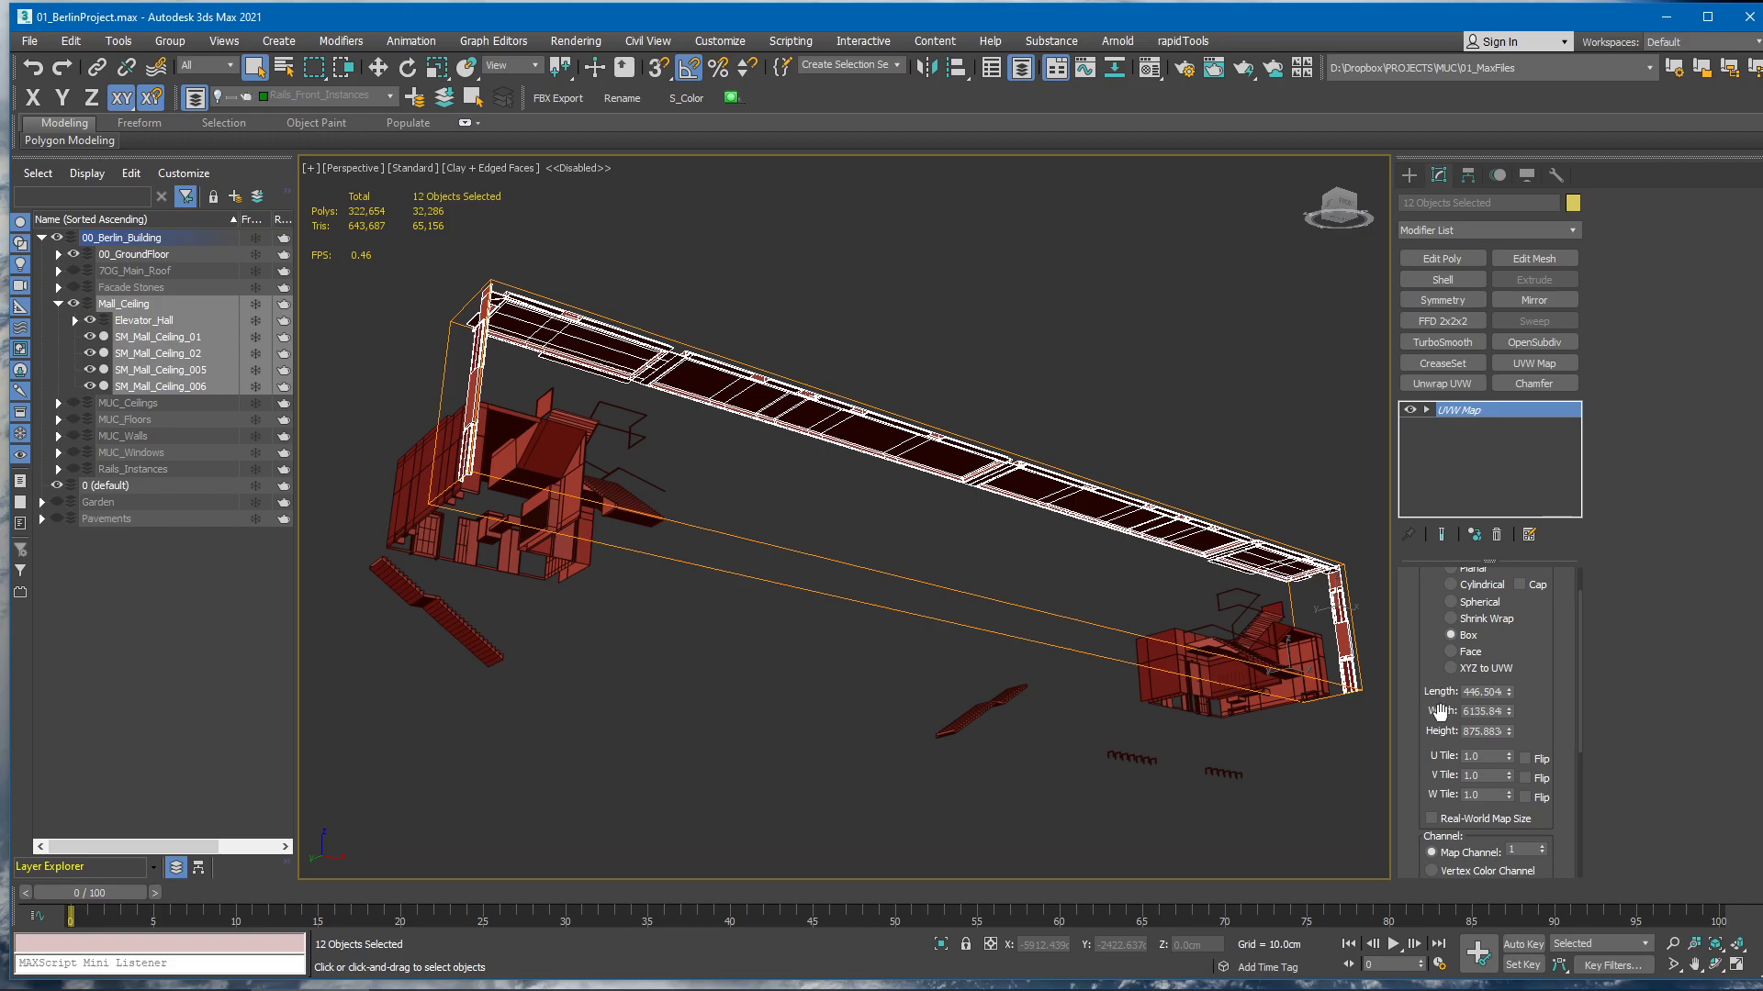
pyautogui.doubleClick(1475, 693)
pyautogui.write('100')
pyautogui.press('Tab')
pyautogui.write('100')
pyautogui.press('Tab')
pyautogui.write('100')
pyautogui.press('Return')
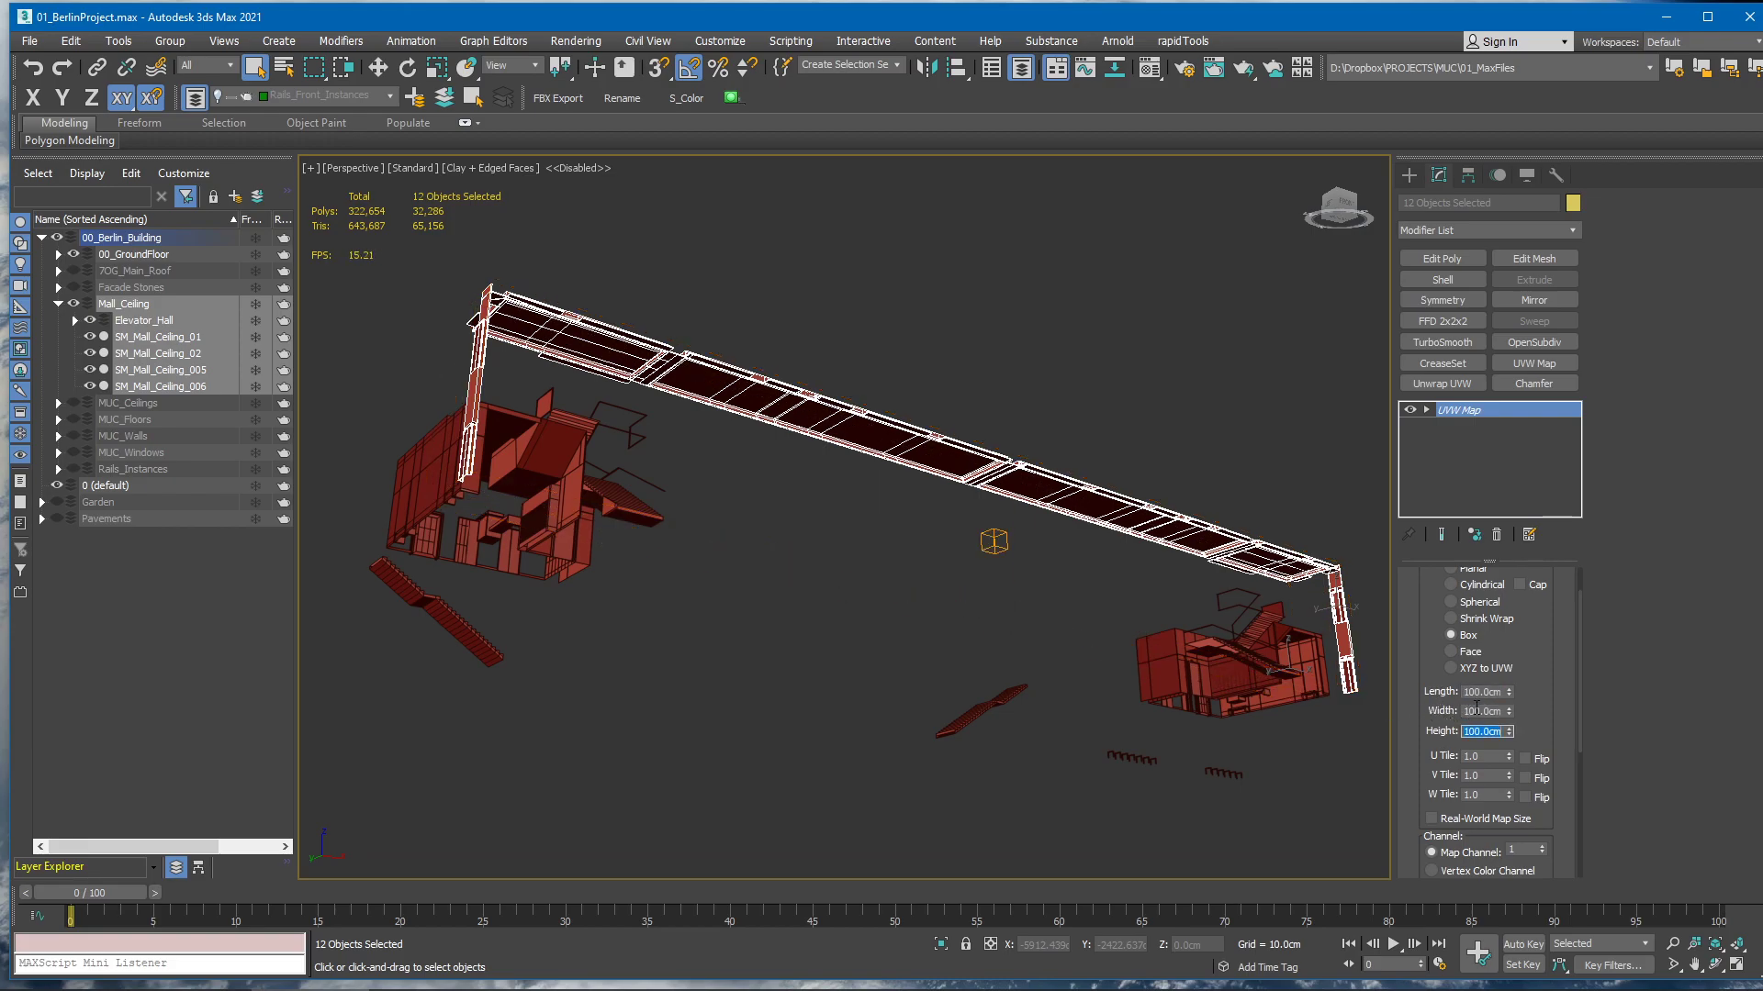
pyautogui.keyDown('alt'); pyautogui.moveTo(854, 613); pyautogui.dragTo(786, 655, button='middle'); pyautogui.keyUp('alt')
pyautogui.click(817, 675)
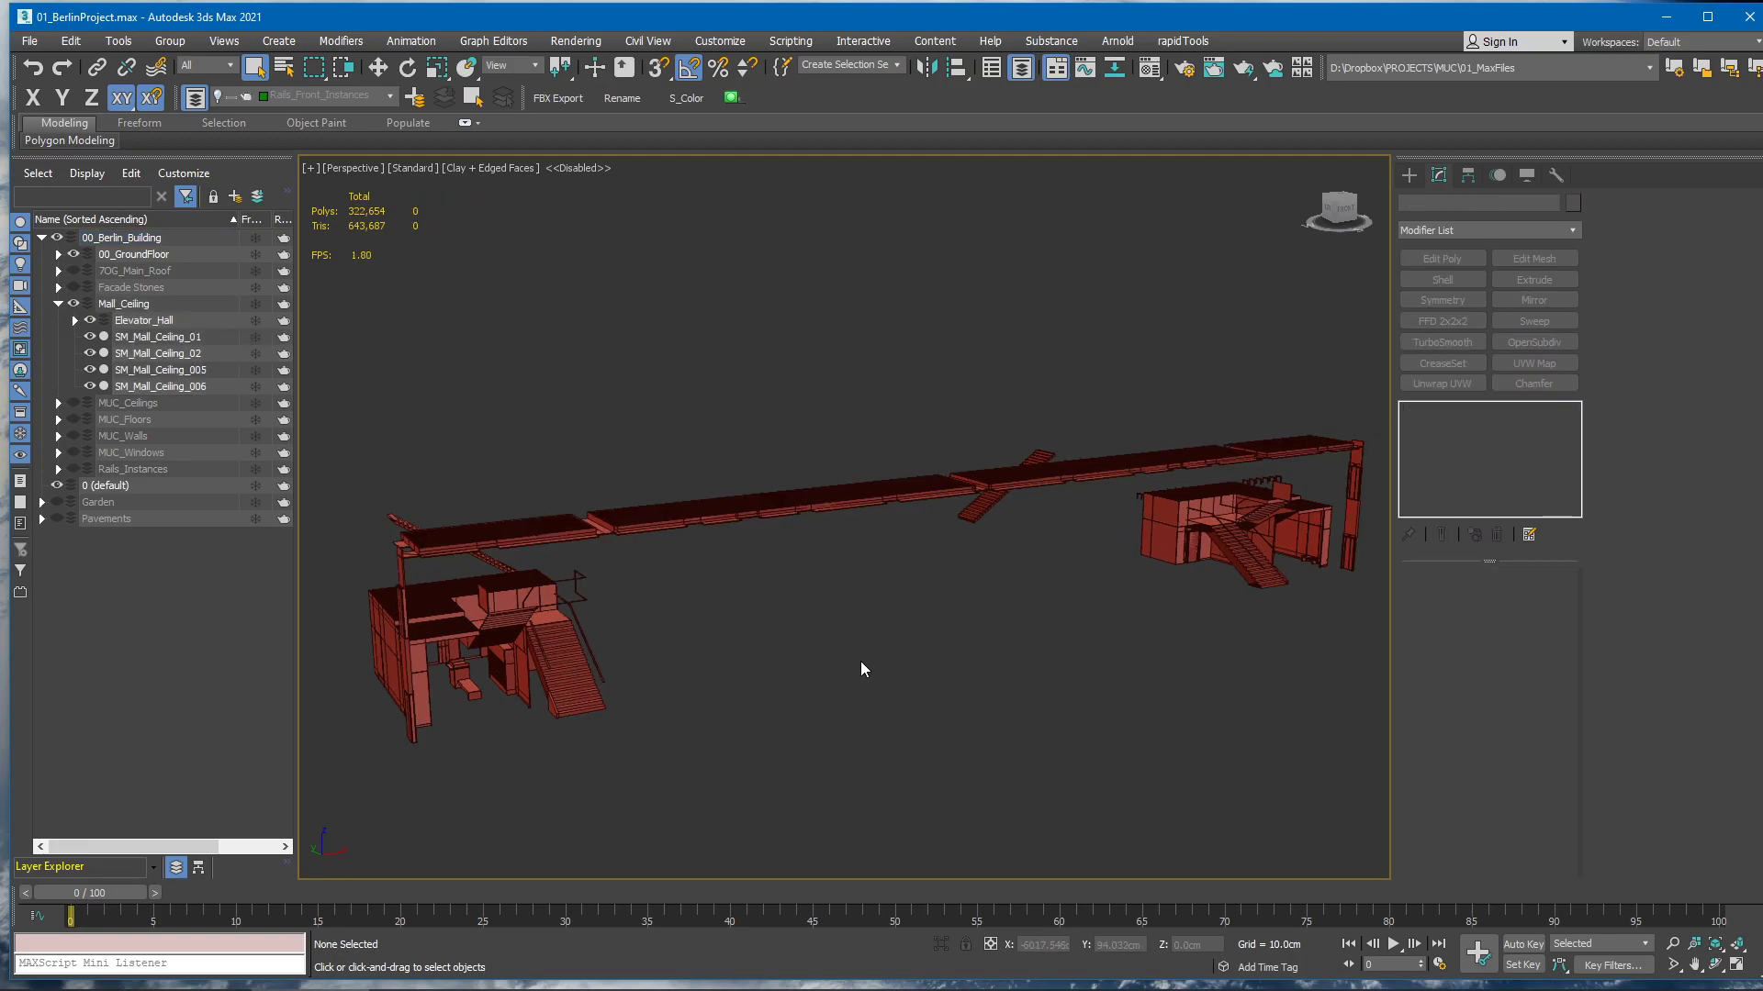
# Export the visible objects over the existing Lobbies.udatasmith, keeping Current Frame Only for animated transforms
pyautogui.hotkey('ctrl', 'e')
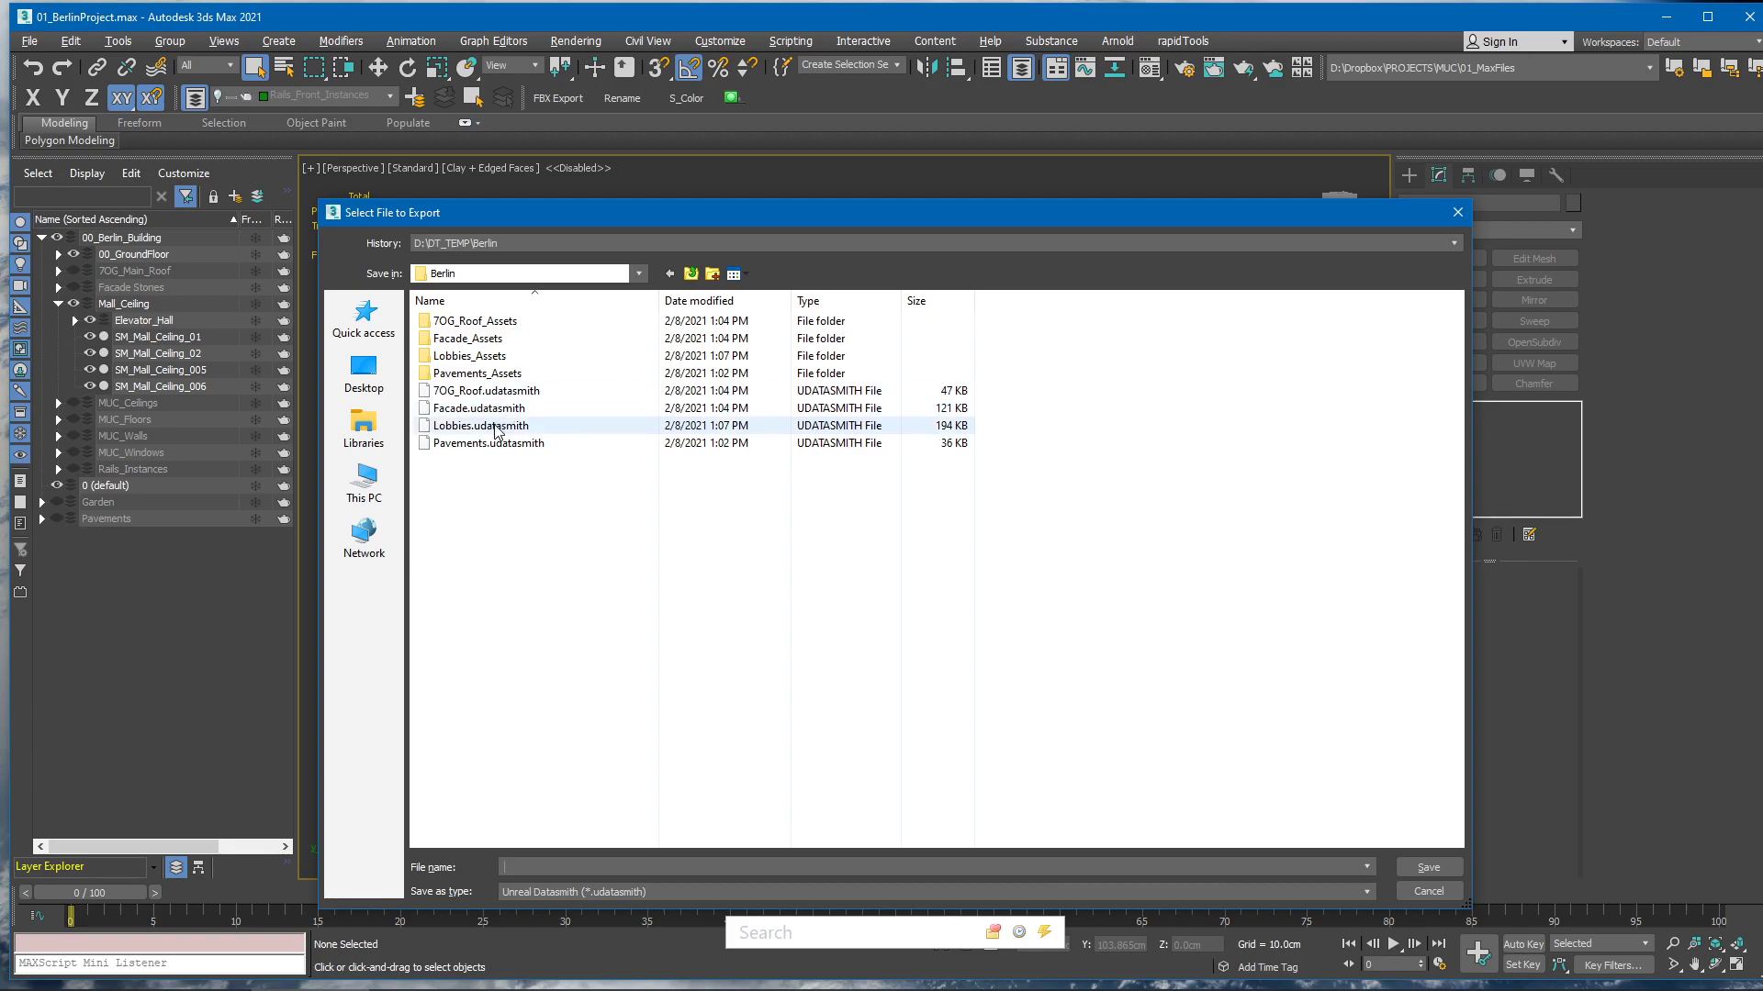
pyautogui.doubleClick(496, 431)
pyautogui.click(946, 524)
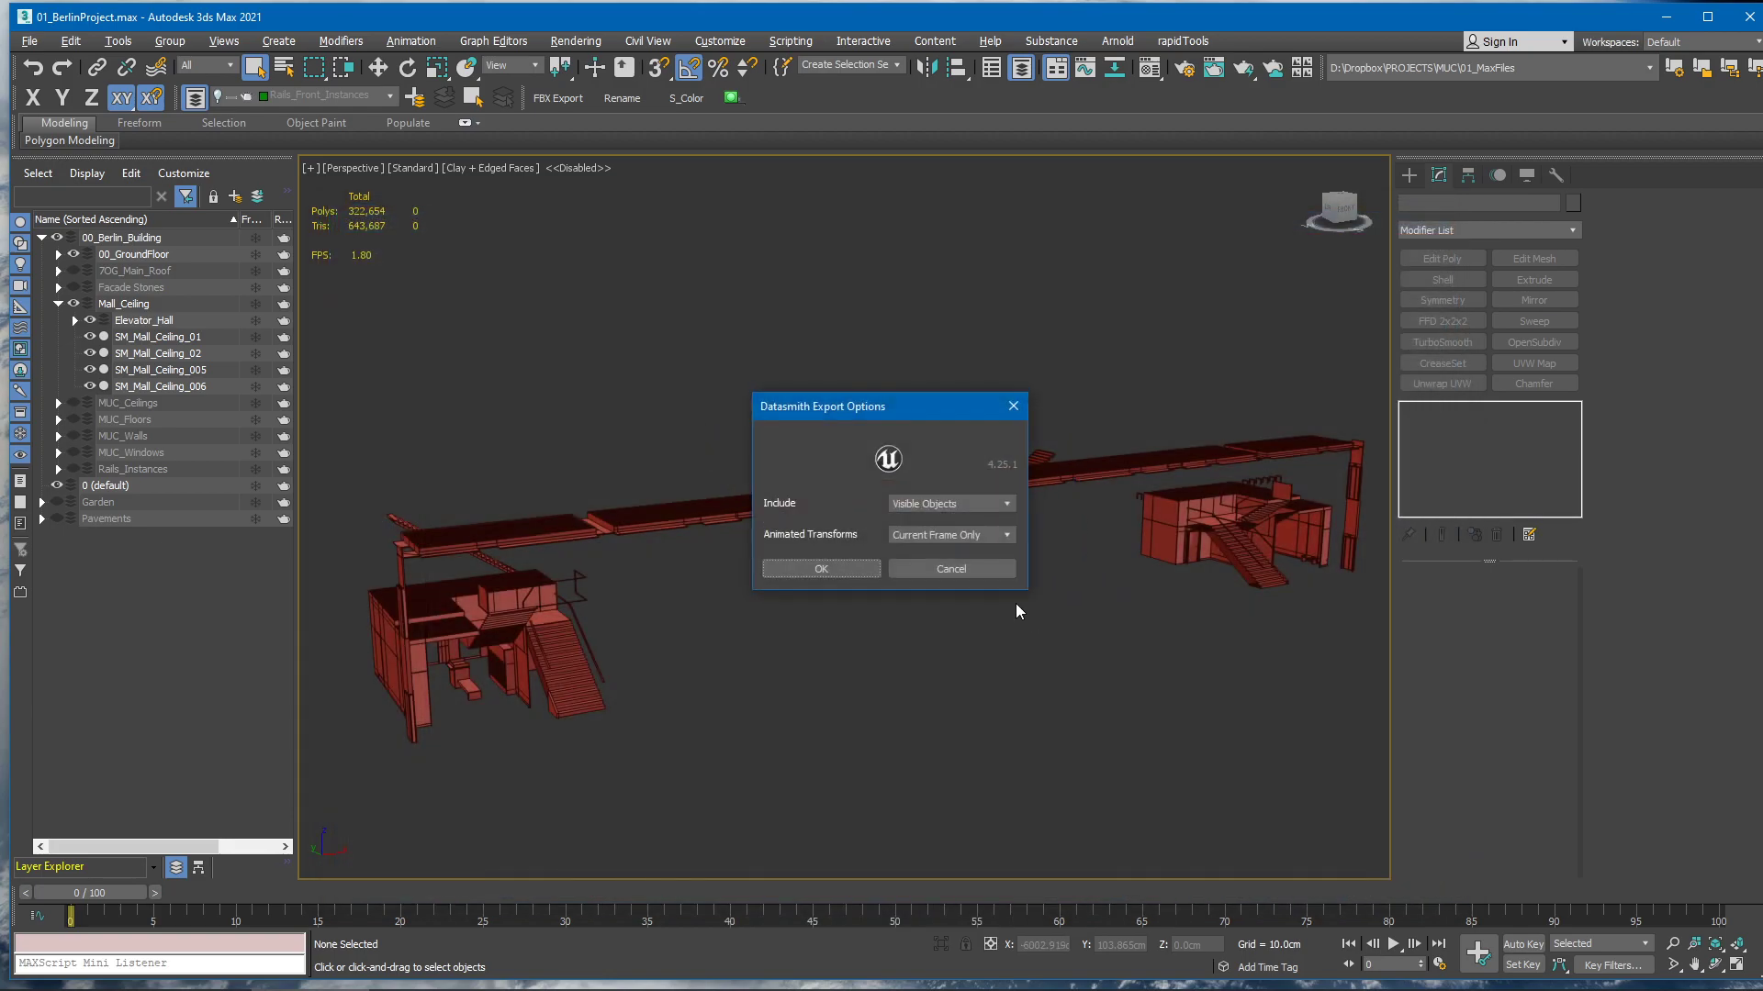
pyautogui.click(822, 572)
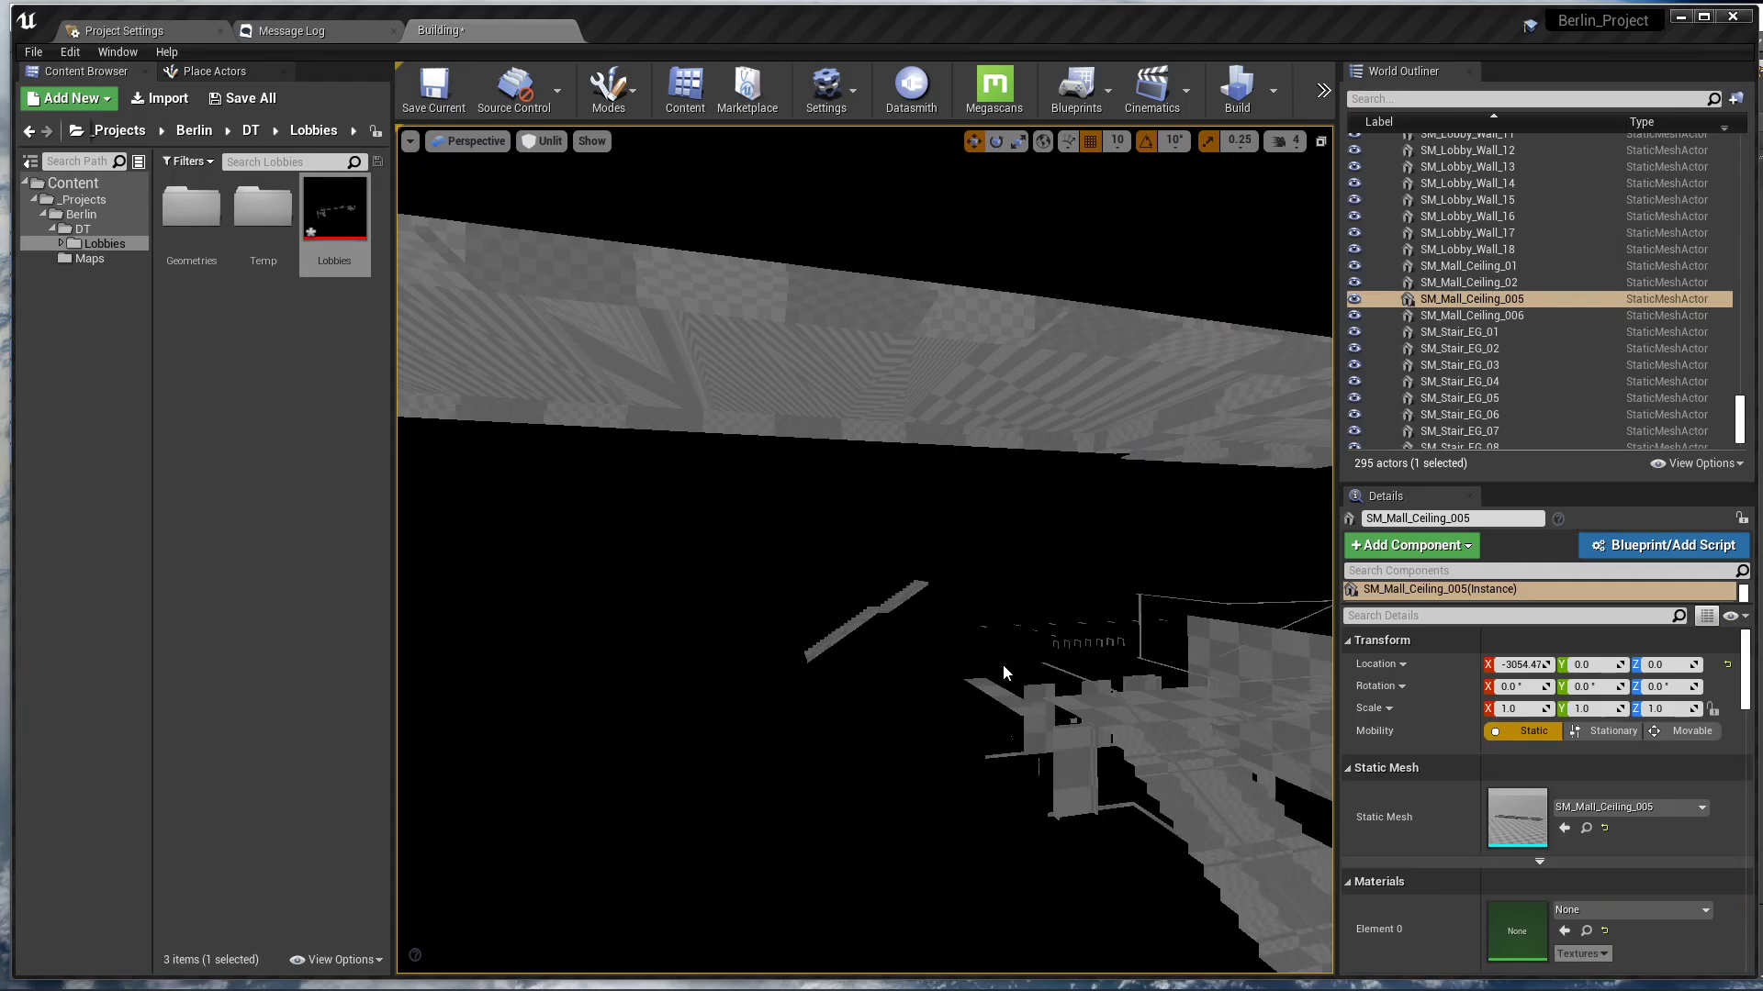
# In Unreal Editor, reimport the Lobbies scene with only Geometry enabled and both lightmap resolutions at 64
pyautogui.rightClick(334, 204)
pyautogui.click(335, 203)
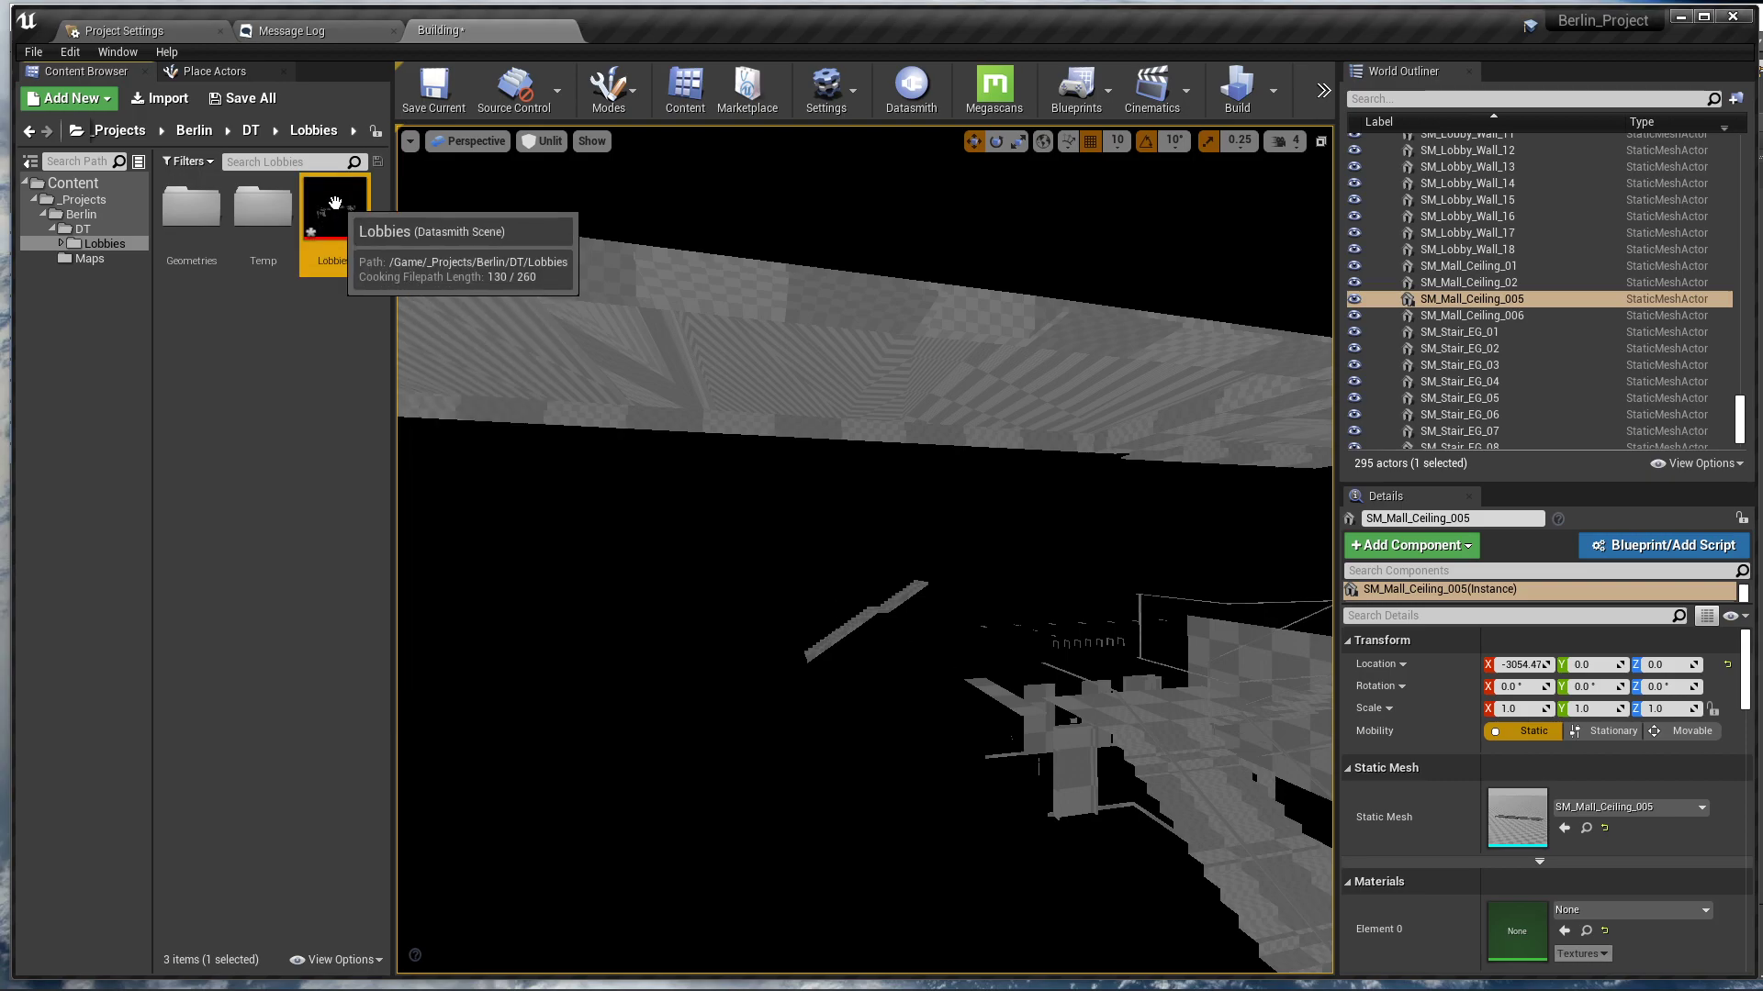
pyautogui.rightClick(335, 203)
pyautogui.click(391, 228)
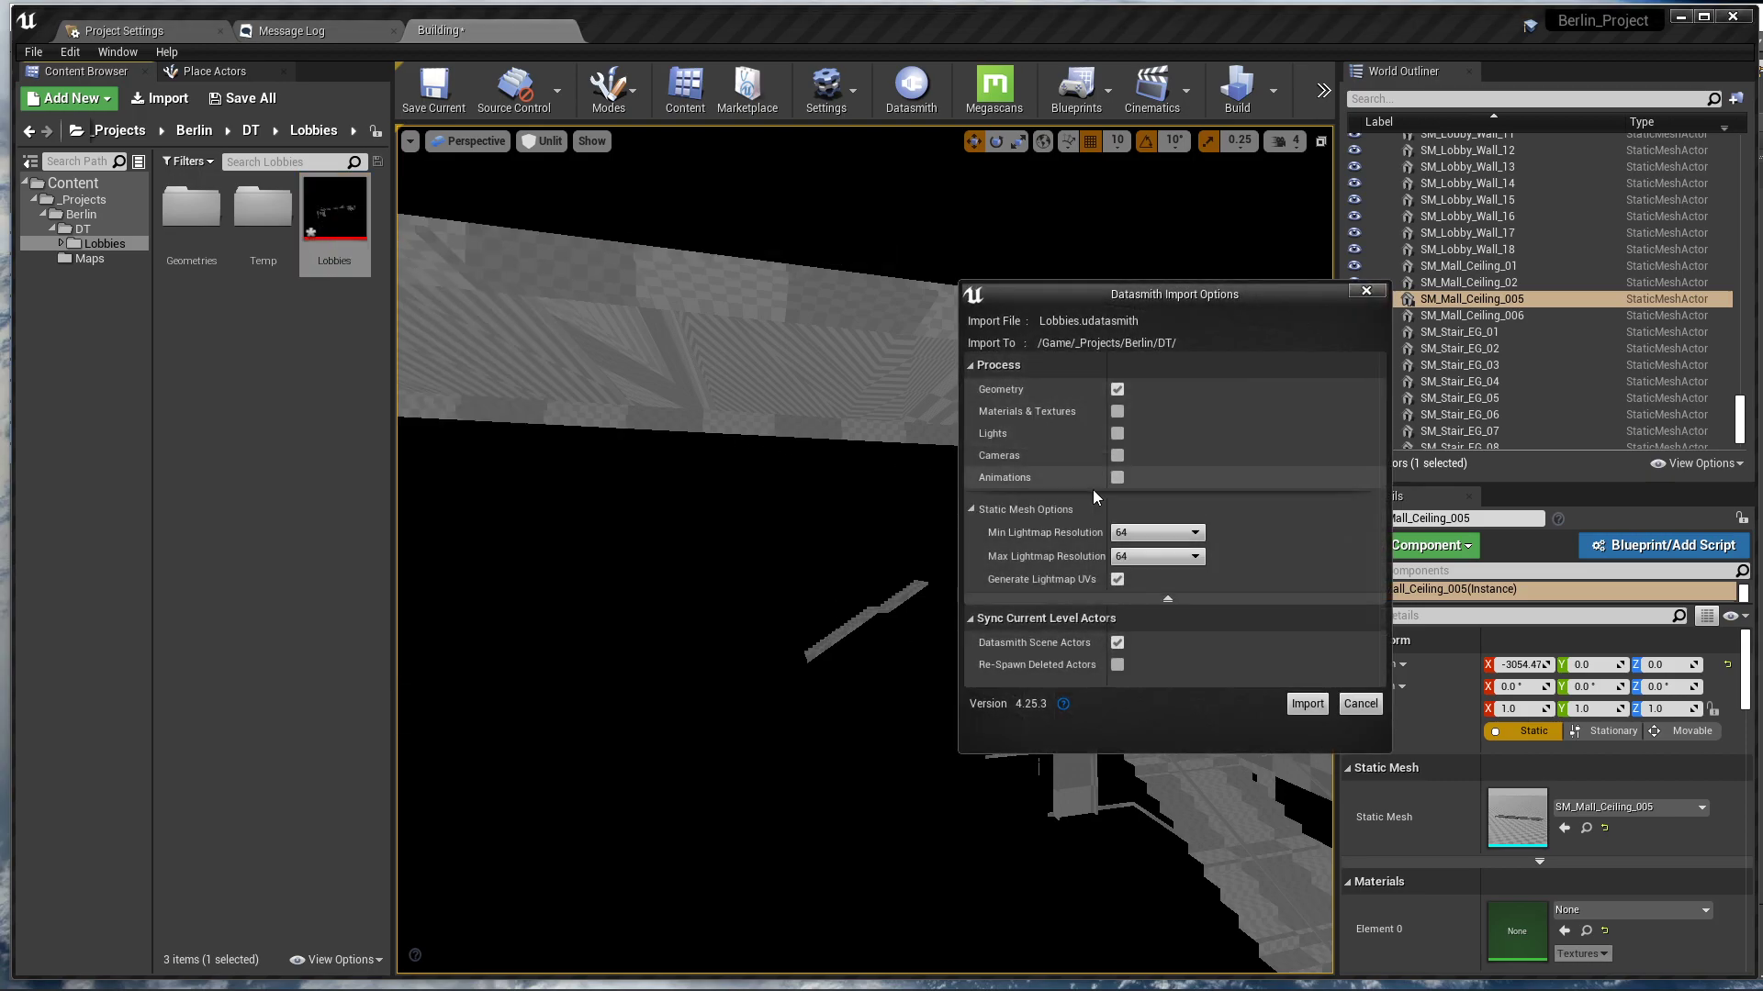
pyautogui.click(1307, 704)
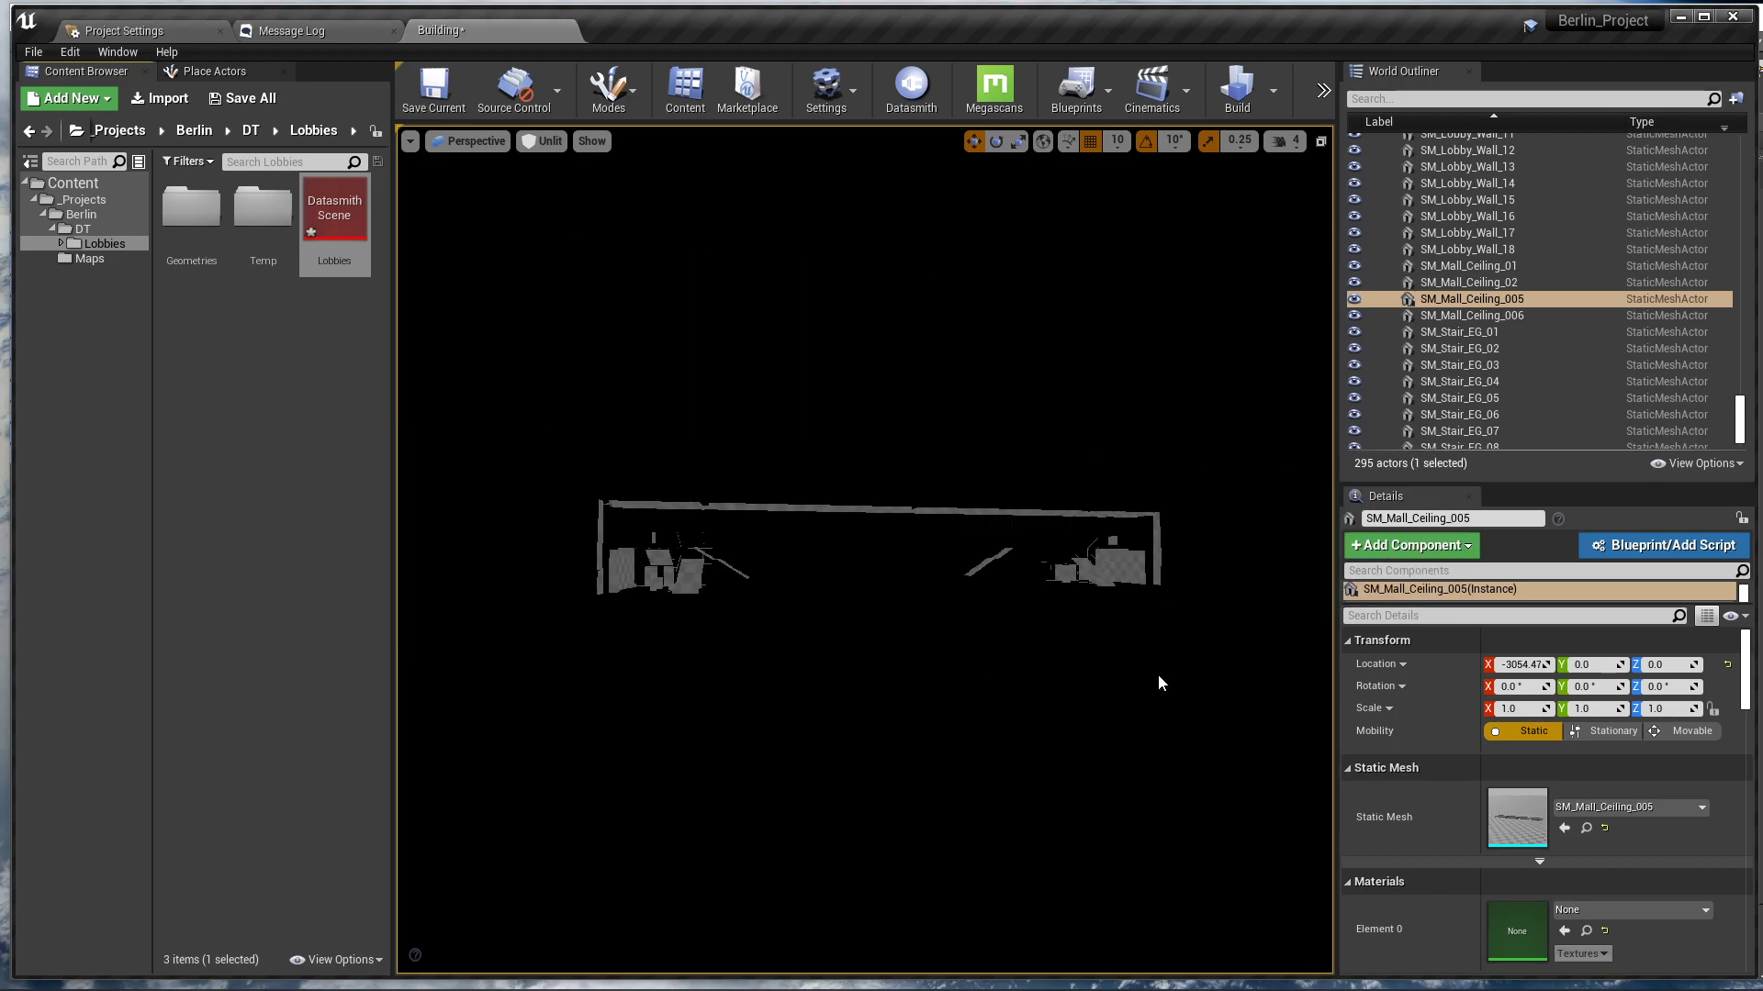
# Fly around the reimported lobbies to check the mall ceiling's checker mapping, and save all changes
pyautogui.press('w')
pyautogui.moveTo(1159, 676); pyautogui.dragTo(991, 499, button='right')
pyautogui.press('w')
pyautogui.press('w')
pyautogui.hotkey('ctrl', 'shift', 's')
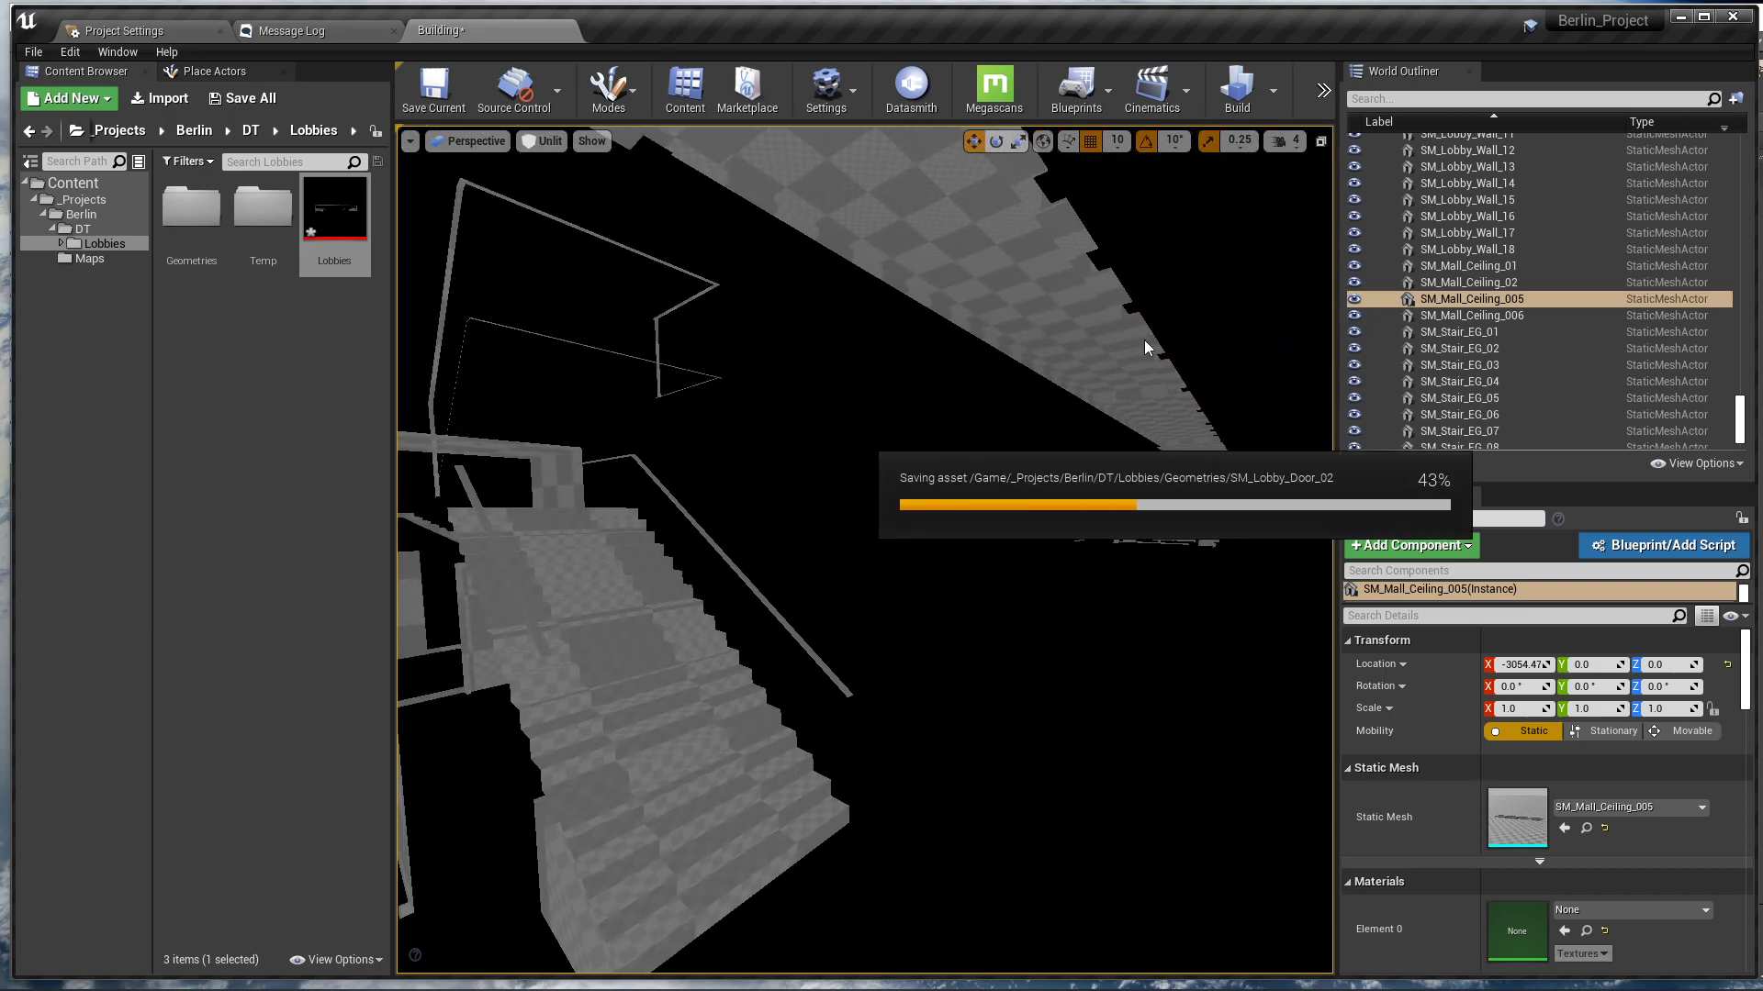
pyautogui.moveTo(906, 177); pyautogui.dragTo(886, 158, button='right')
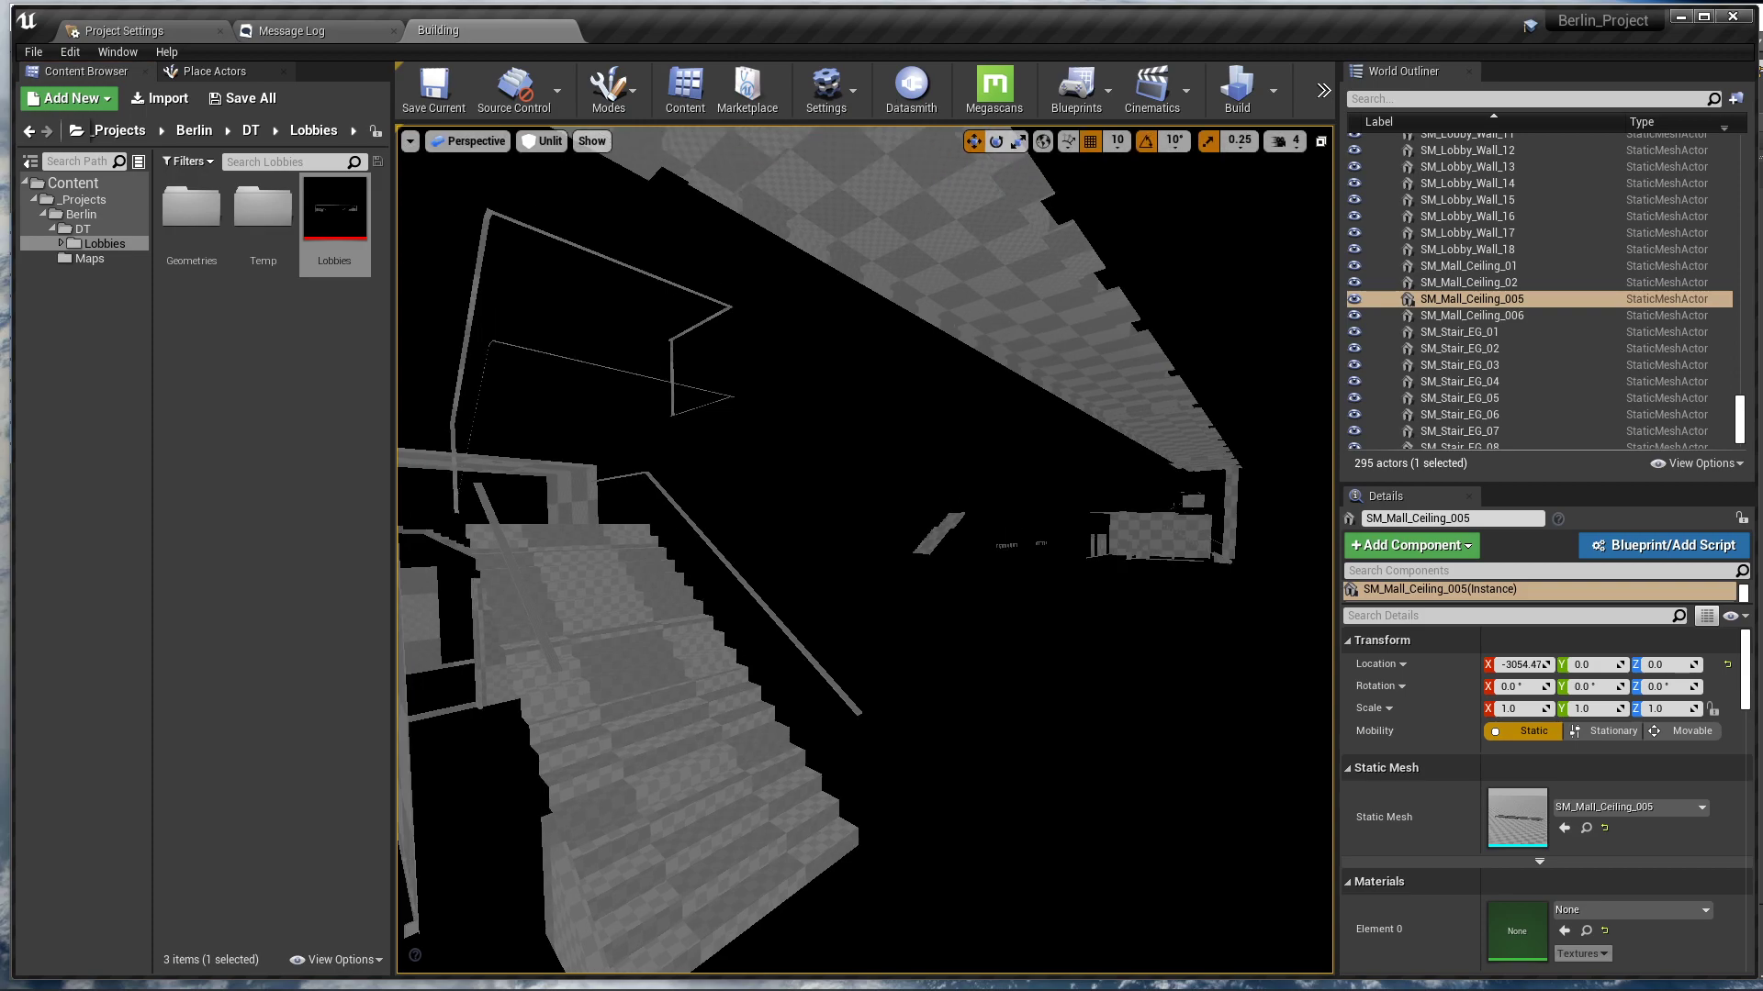
pyautogui.moveTo(987, 220); pyautogui.dragTo(857, 283, button='right')
pyautogui.moveTo(1258, 360); pyautogui.dragTo(1296, 268, button='right')
pyautogui.moveTo(1018, 474); pyautogui.dragTo(1017, 395, button='right')
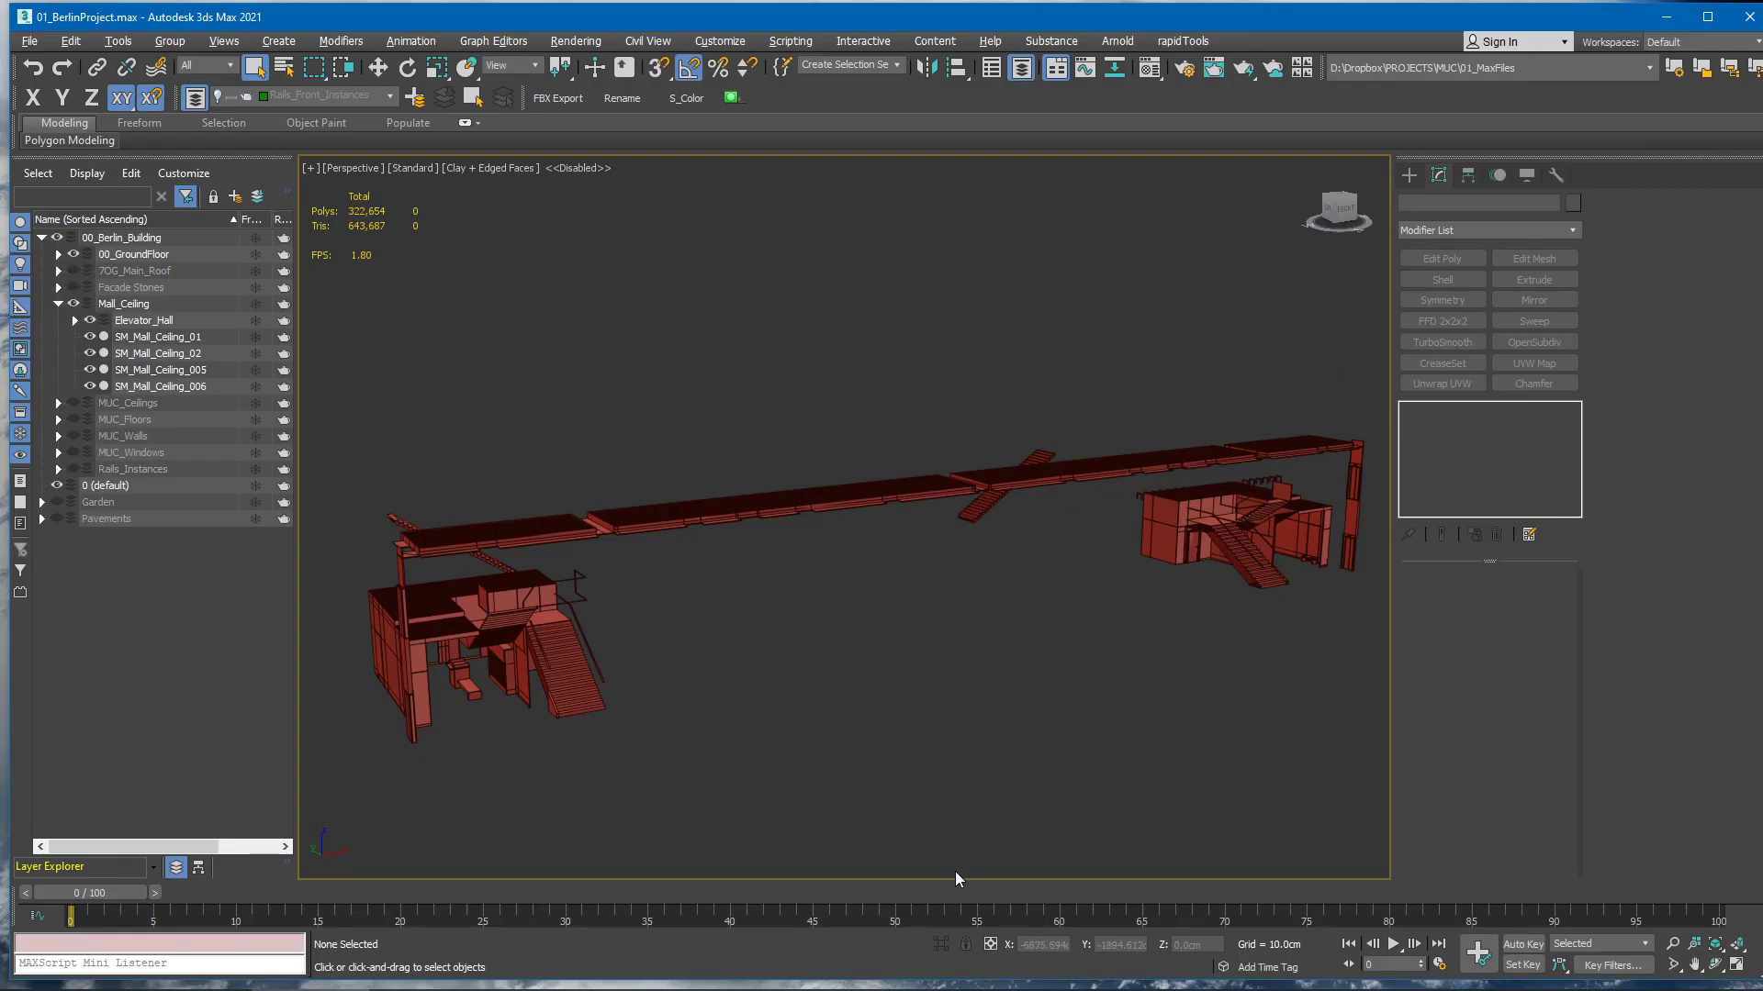
# In 3ds Max, unhide all layers, look over the whole building's facade, and undo the unhide
pyautogui.rightClick(861, 713)
pyautogui.click(881, 643)
pyautogui.scroll(-5, 982, 571)
pyautogui.scroll(10, 982, 571)
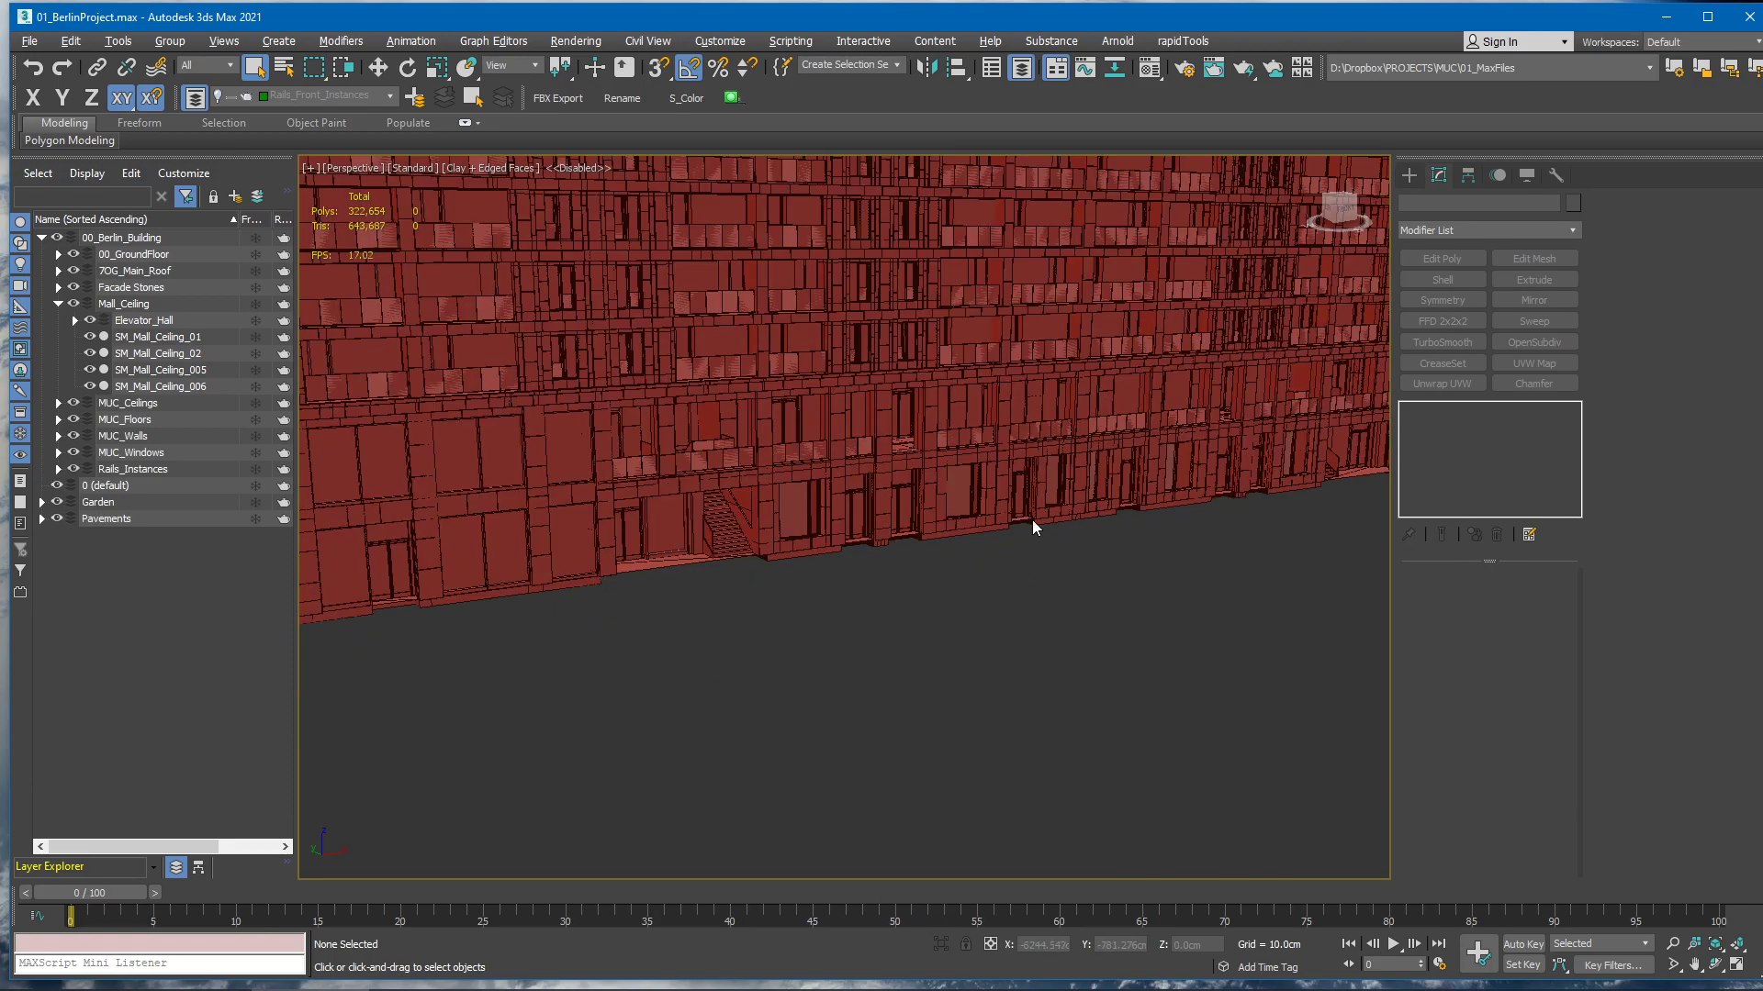
pyautogui.moveTo(1072, 492); pyautogui.dragTo(1049, 550, button='middle')
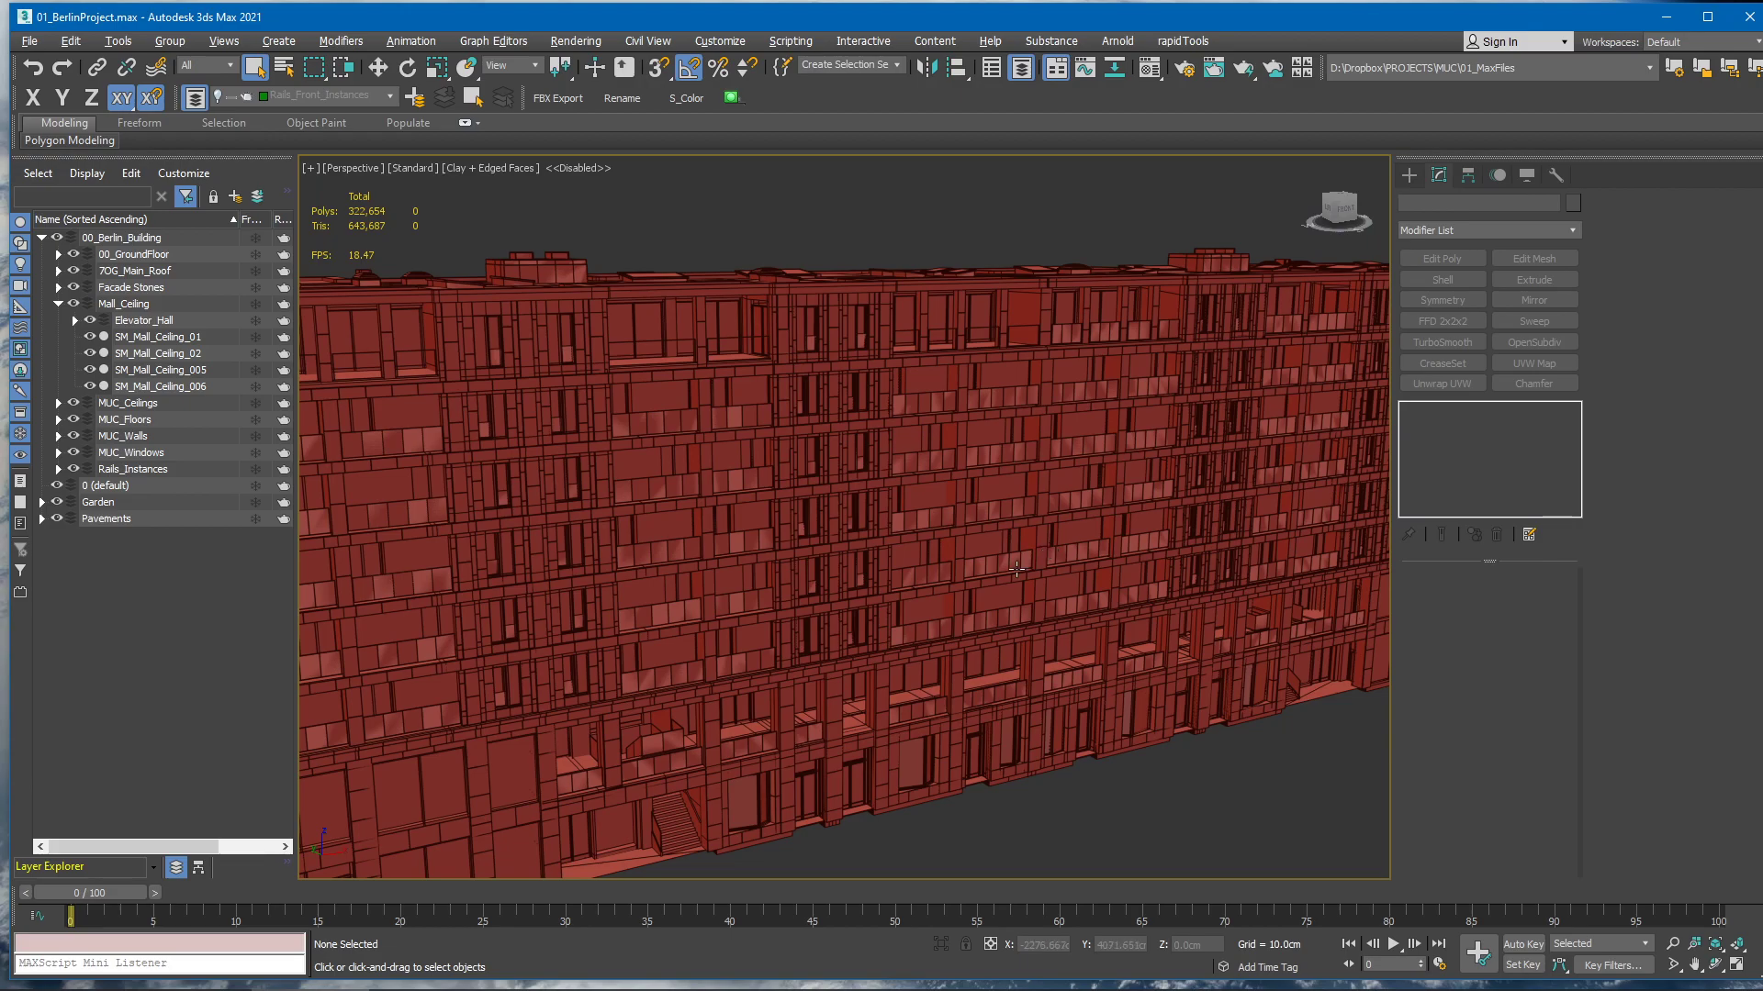
pyautogui.moveTo(990, 562); pyautogui.dragTo(910, 585, button='middle')
pyautogui.hotkey('ctrl', 'z')
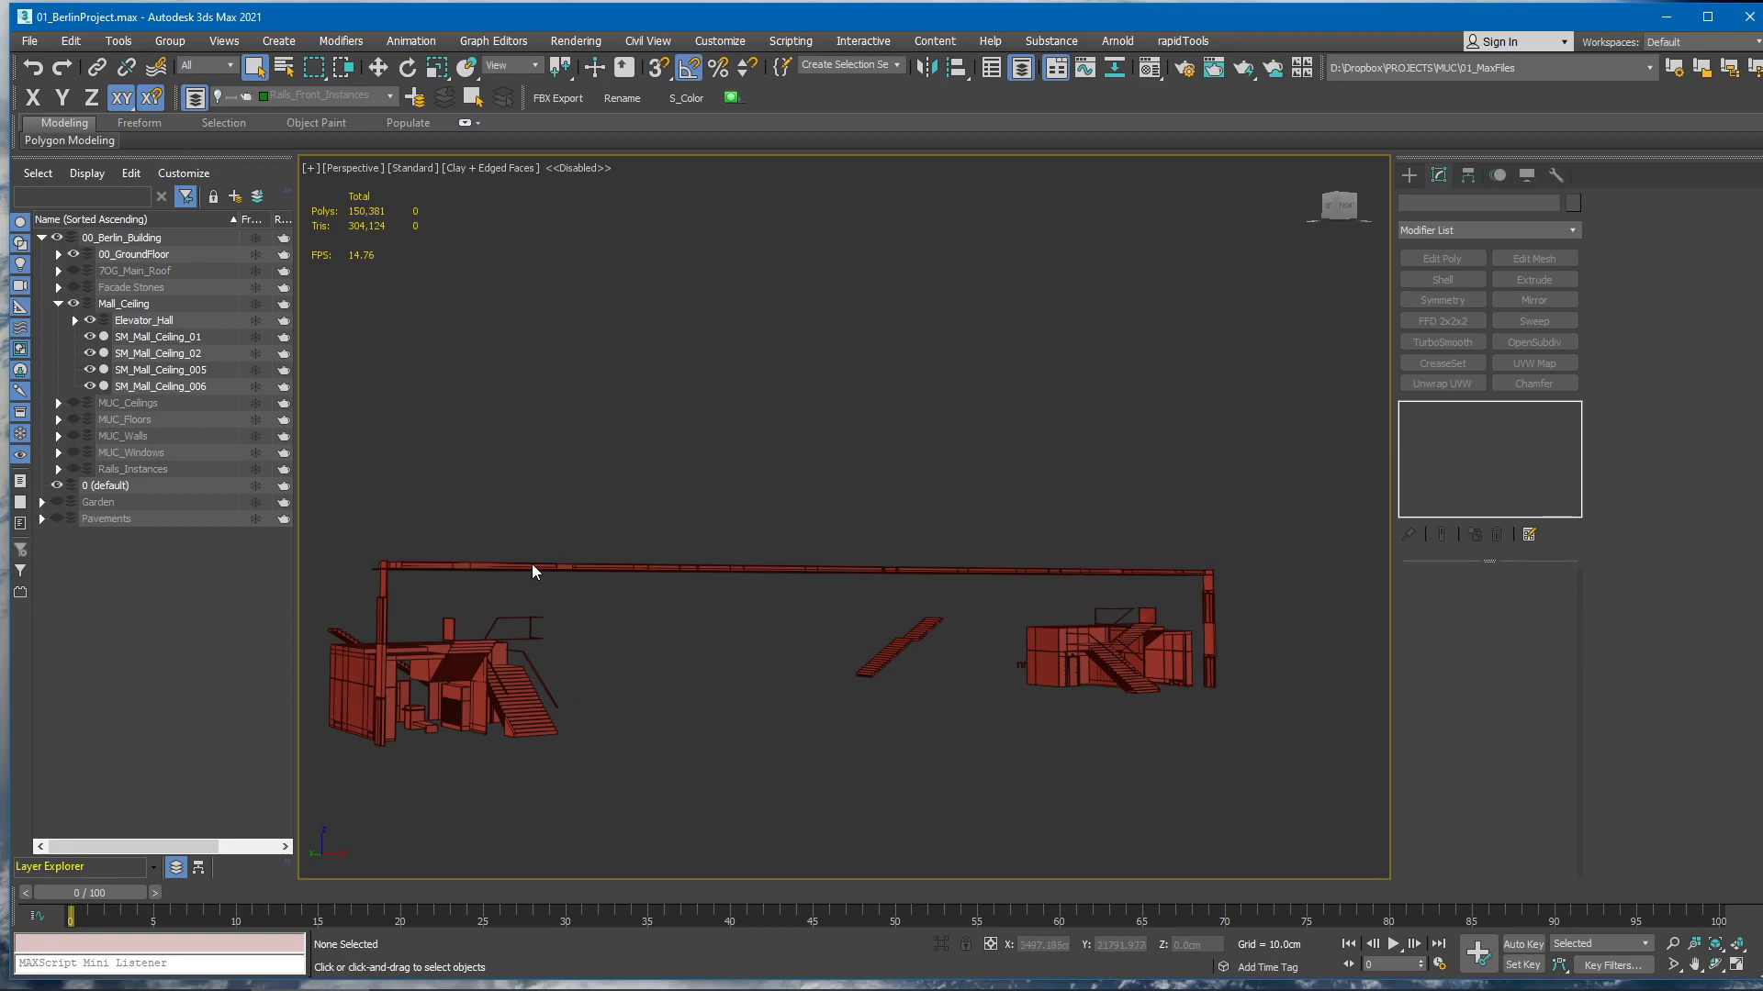
# Hide the 00_GroundFloor and Mall_Ceiling layers and show only Ceiling_2OG, Ceiling_3OG and Ceiling_4OG within MUC_Ceilings
pyautogui.click(57, 304)
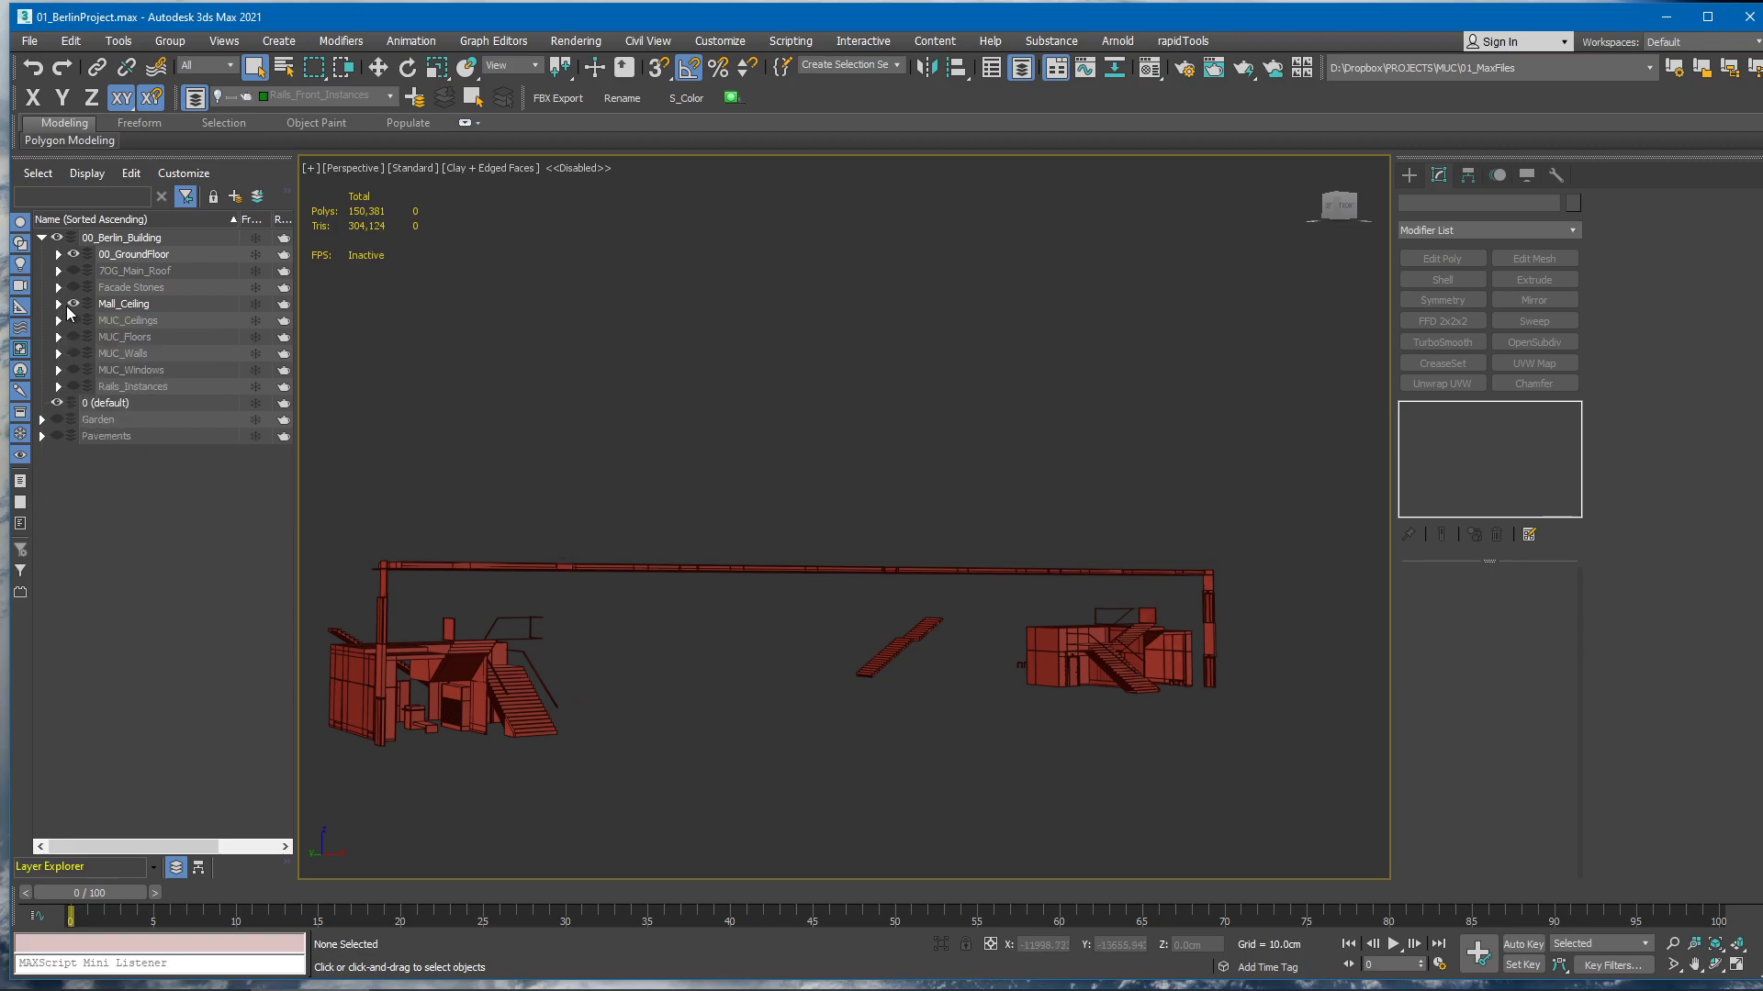
pyautogui.click(73, 254)
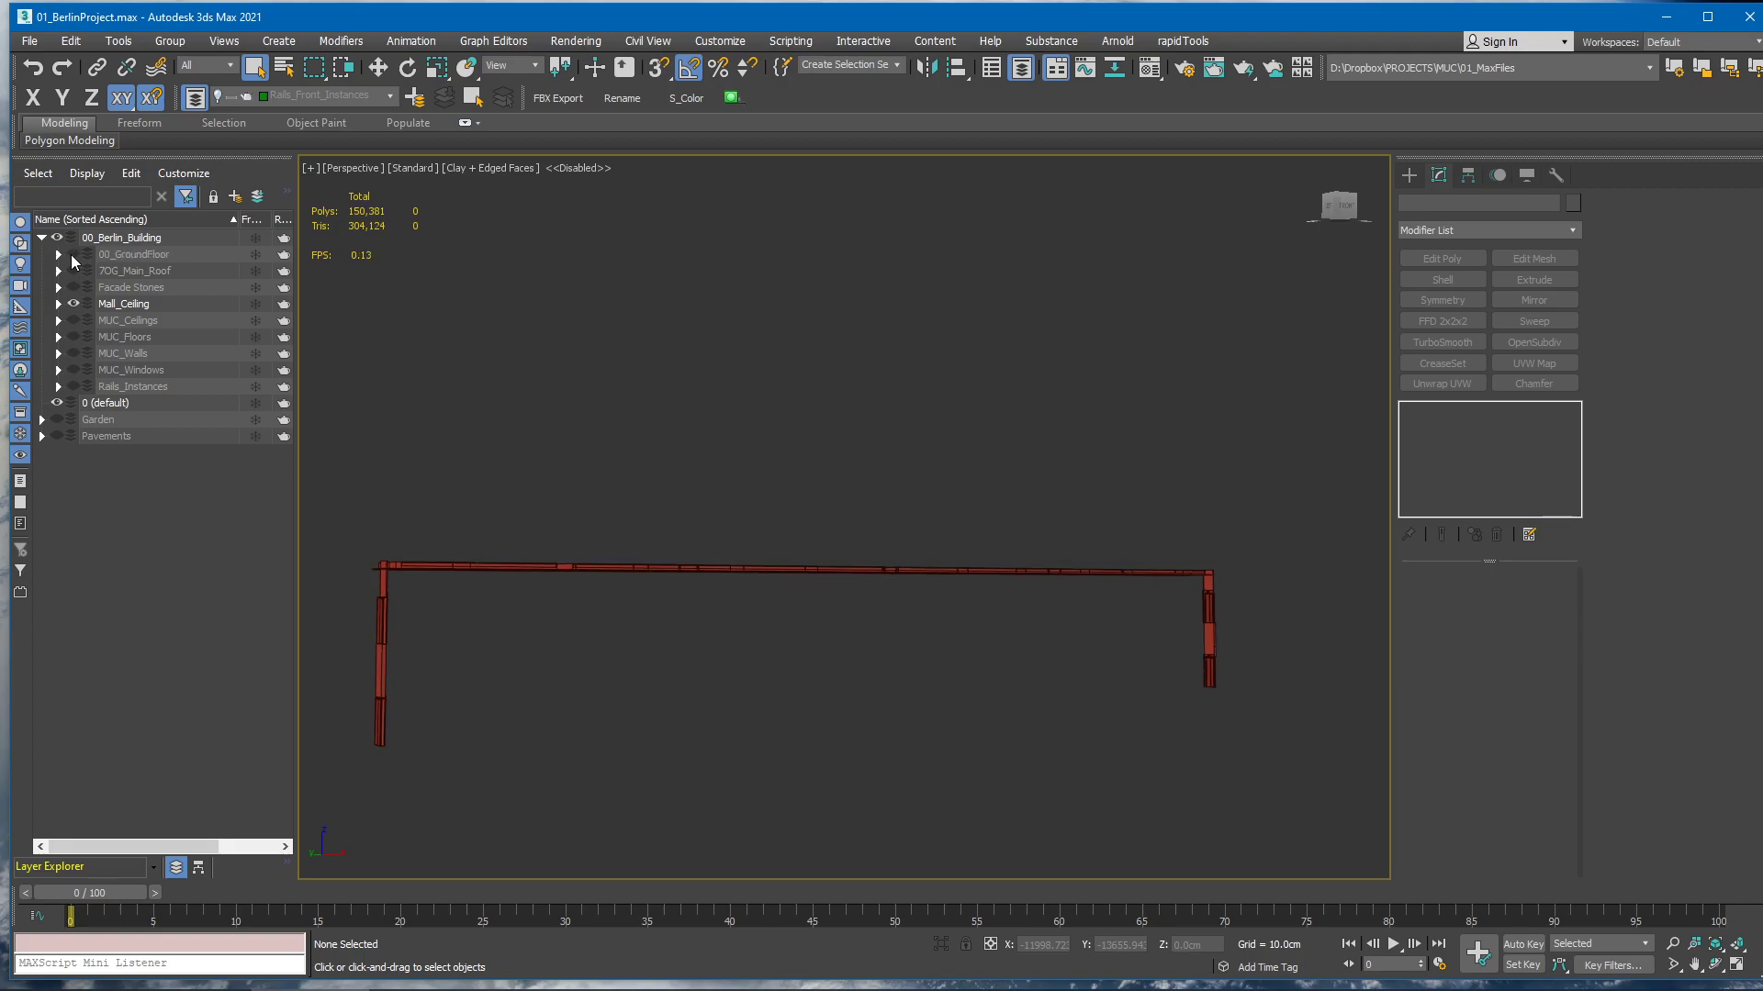
pyautogui.click(73, 304)
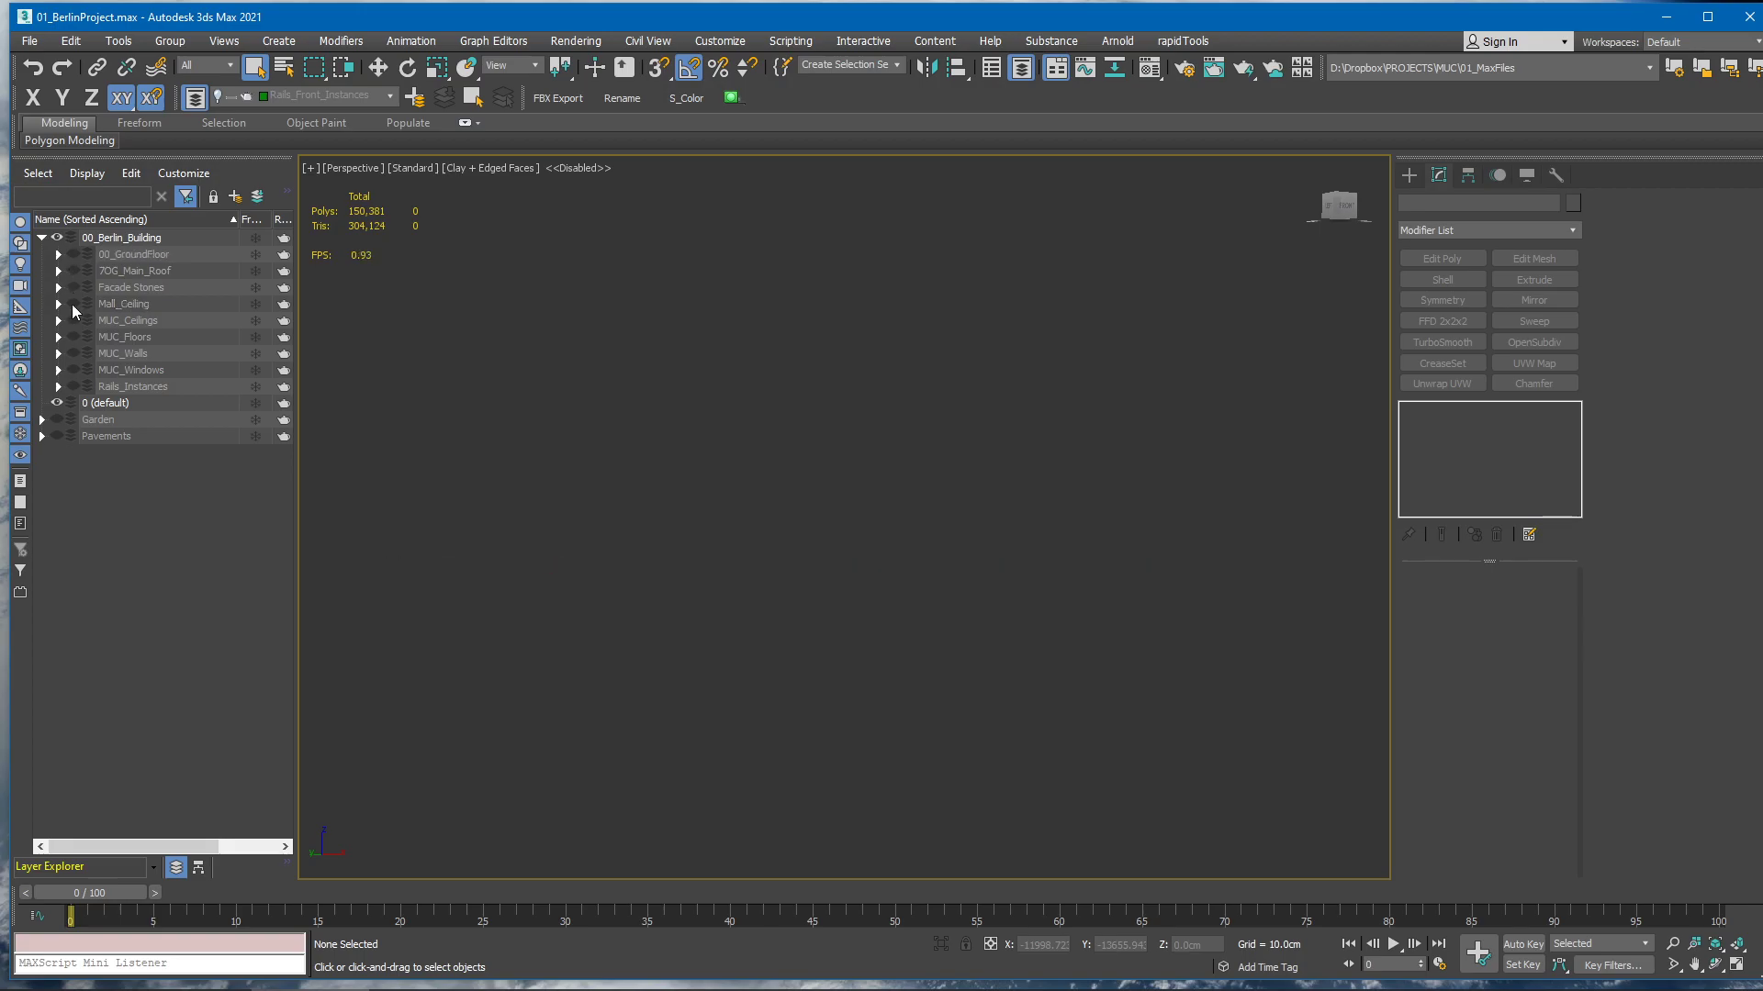
pyautogui.click(73, 320)
pyautogui.click(58, 320)
pyautogui.click(90, 337)
pyautogui.click(92, 352)
pyautogui.click(91, 369)
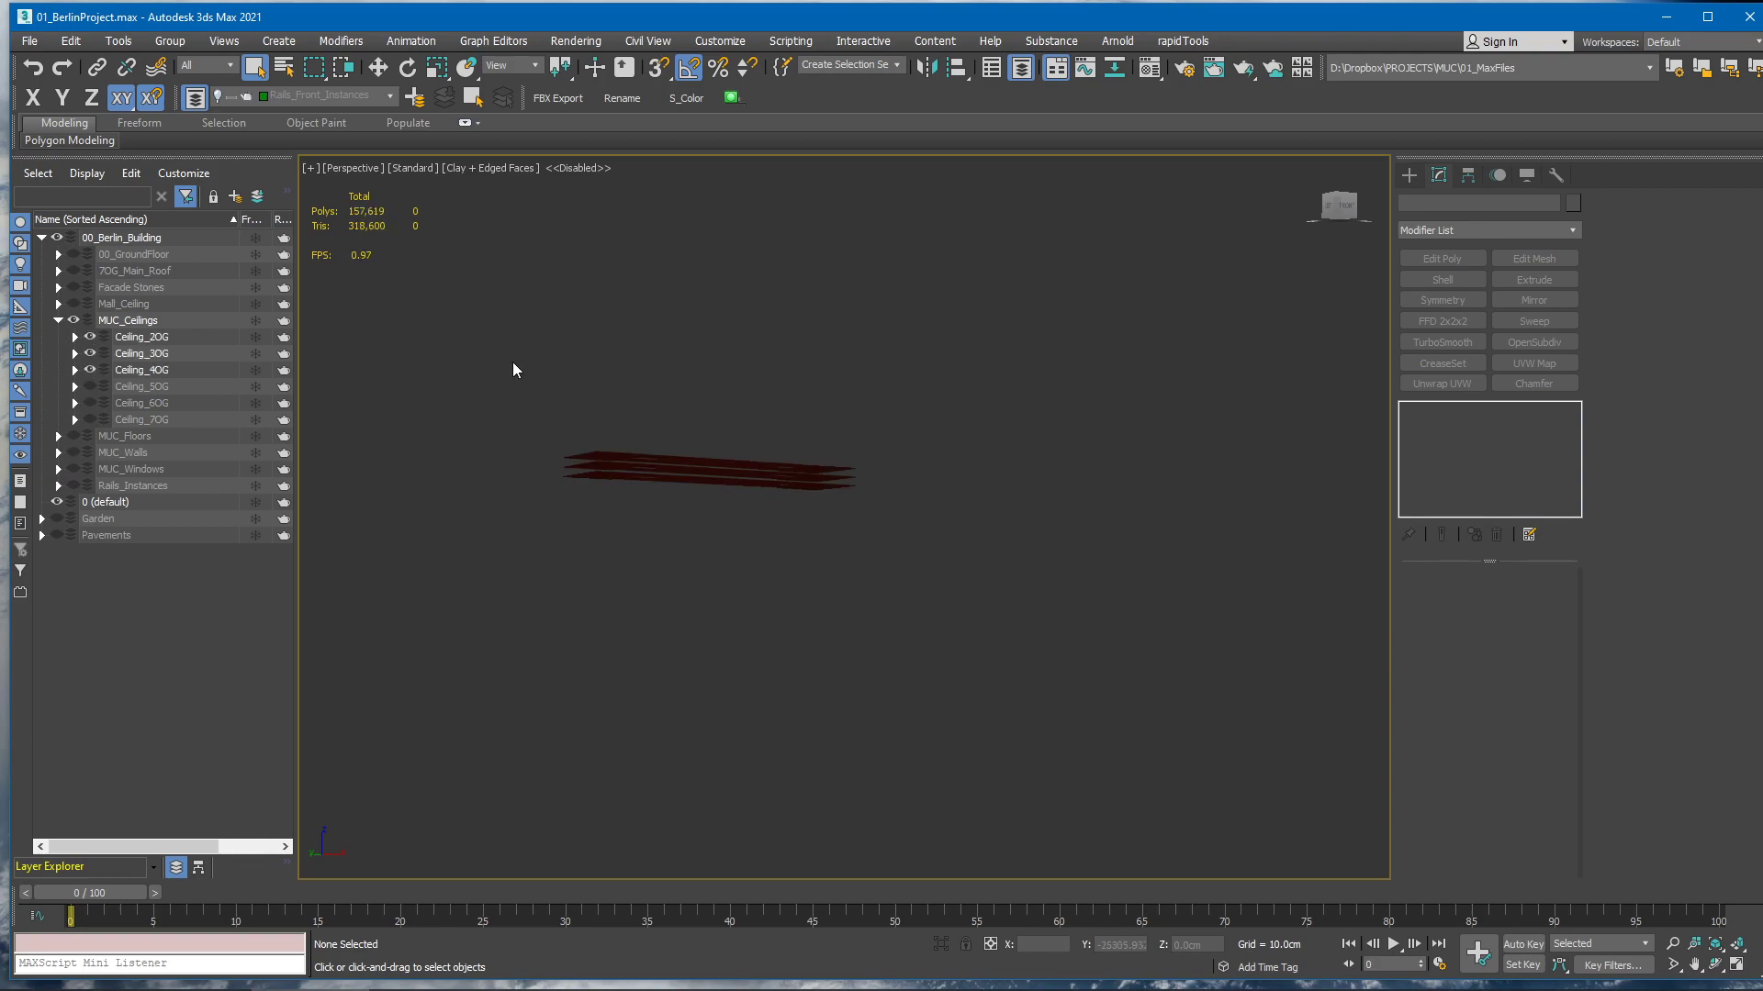
# Unhide every layer of the scene, hide Garden and Pavements, and collapse the MUC_Ceilings layer
pyautogui.rightClick(511, 362)
pyautogui.click(554, 284)
pyautogui.click(898, 525)
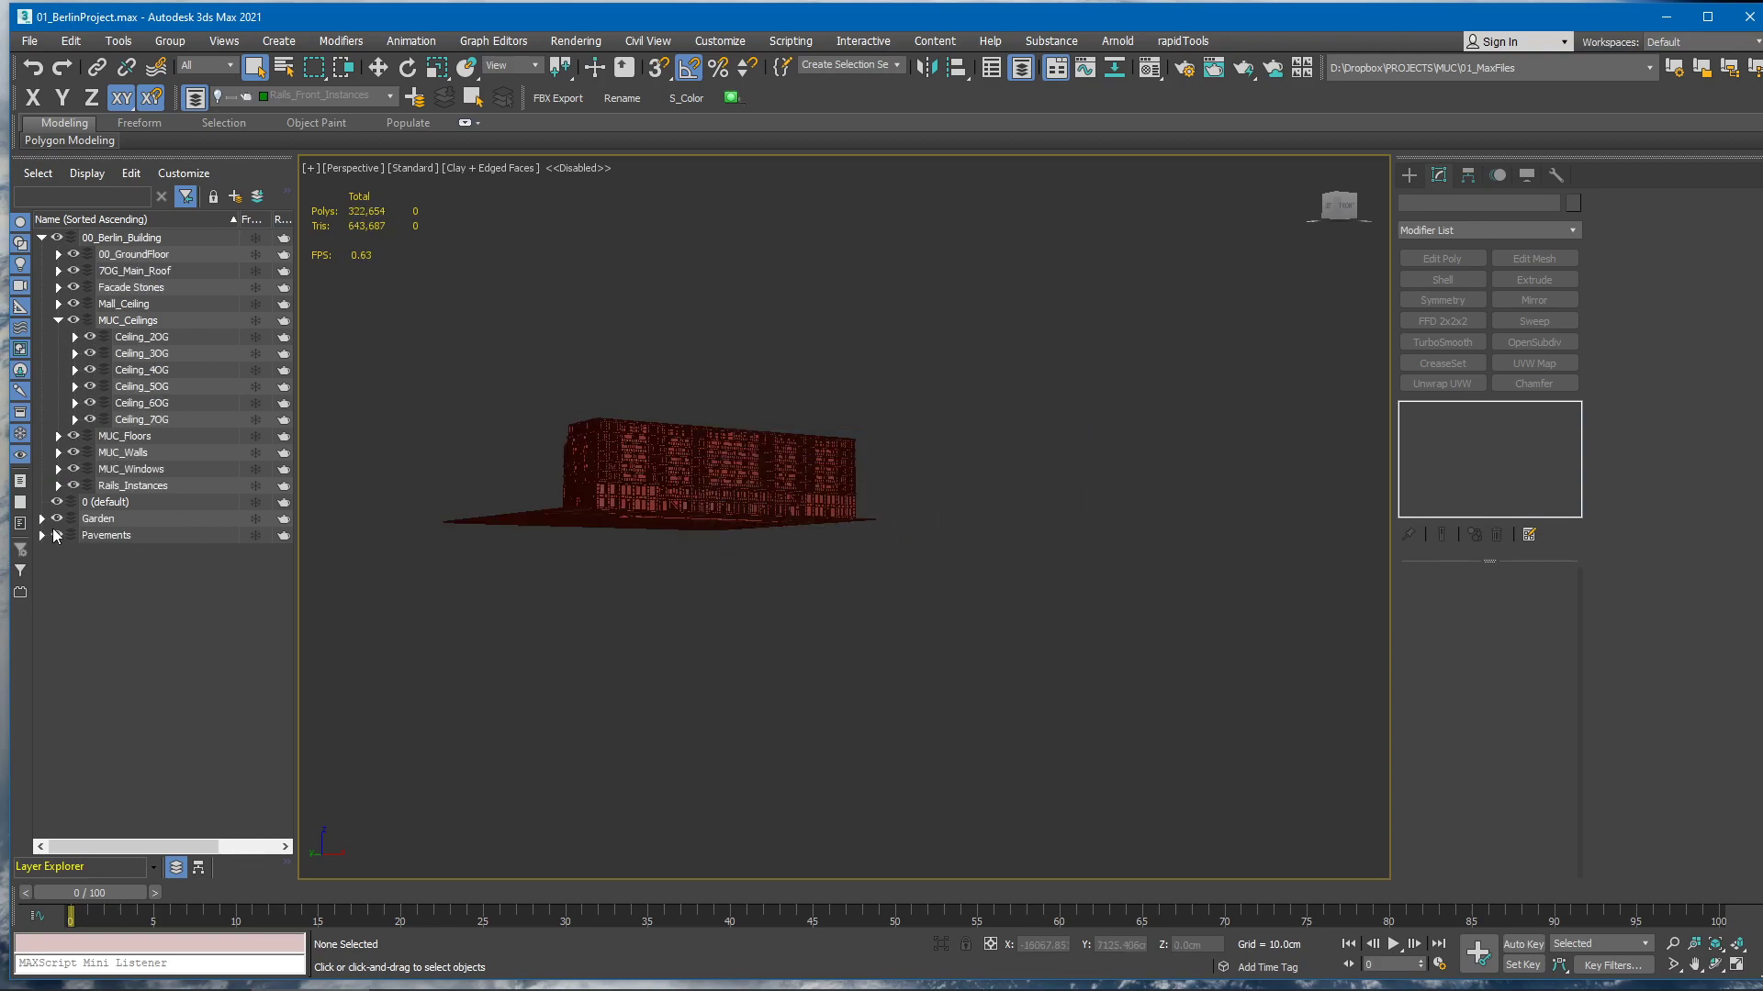
pyautogui.click(58, 321)
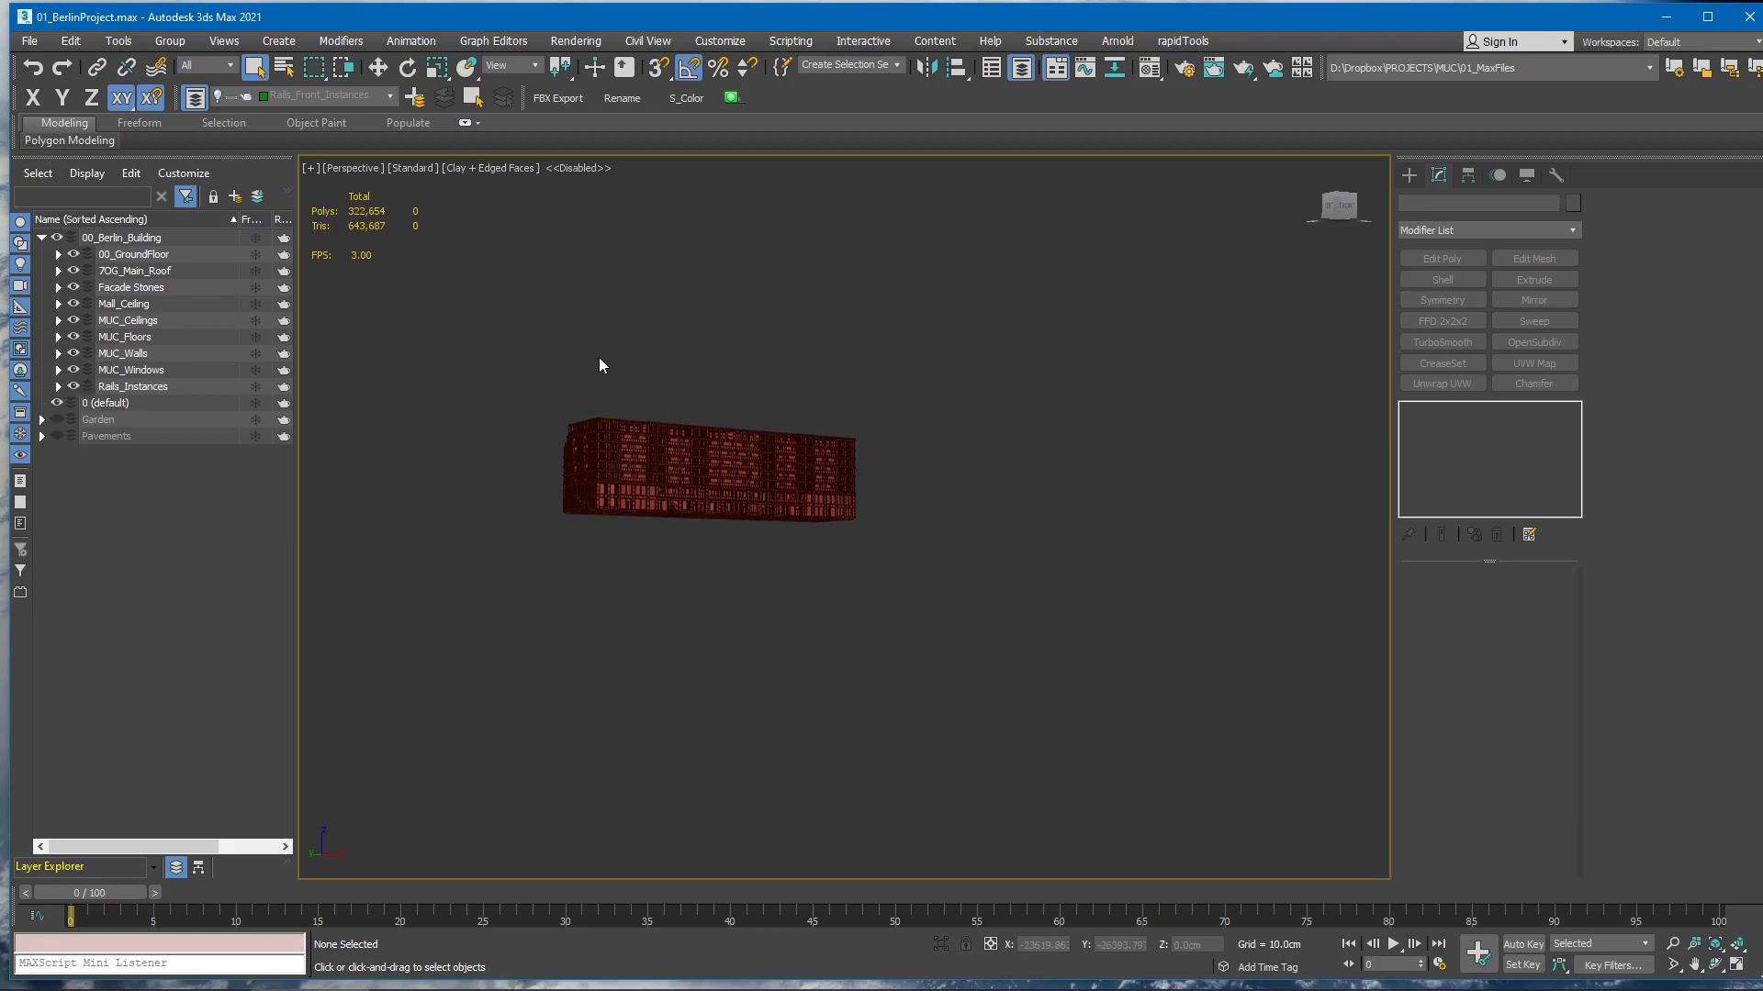
pyautogui.scroll(8, 606, 356)
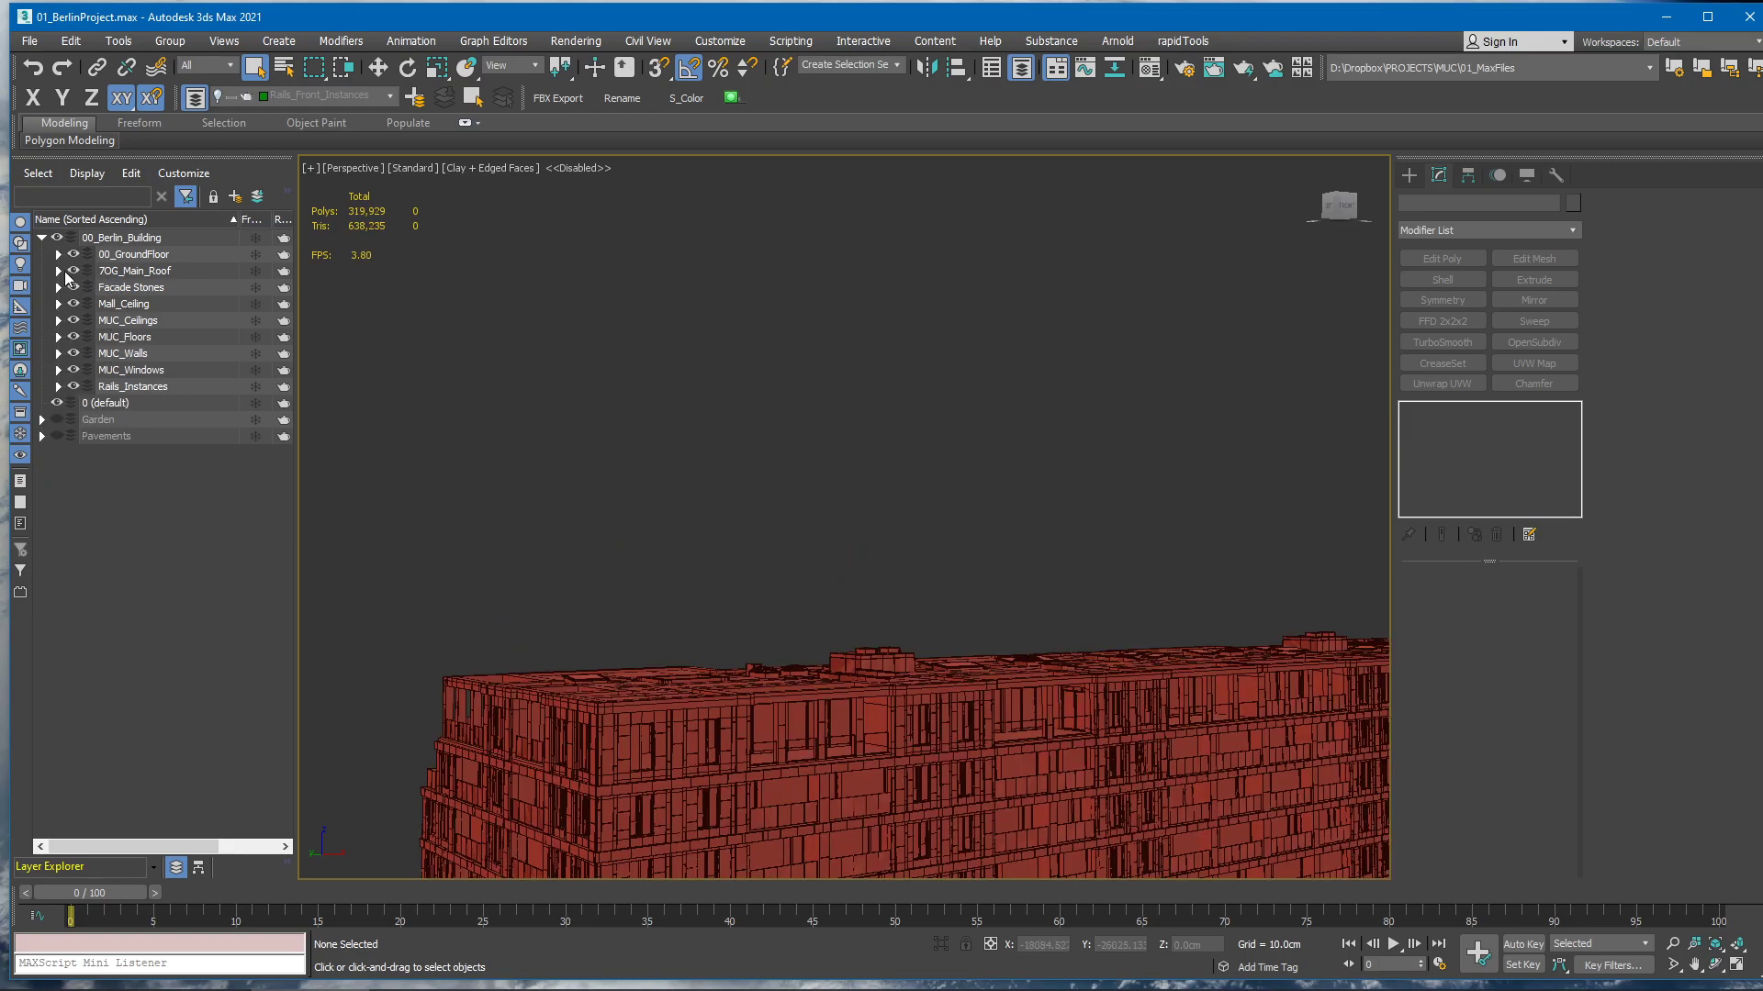
# Frame the whole building, hide the 00_GroundFloor layer, and check which sublayers it contains
pyautogui.press('z')
pyautogui.click(58, 254)
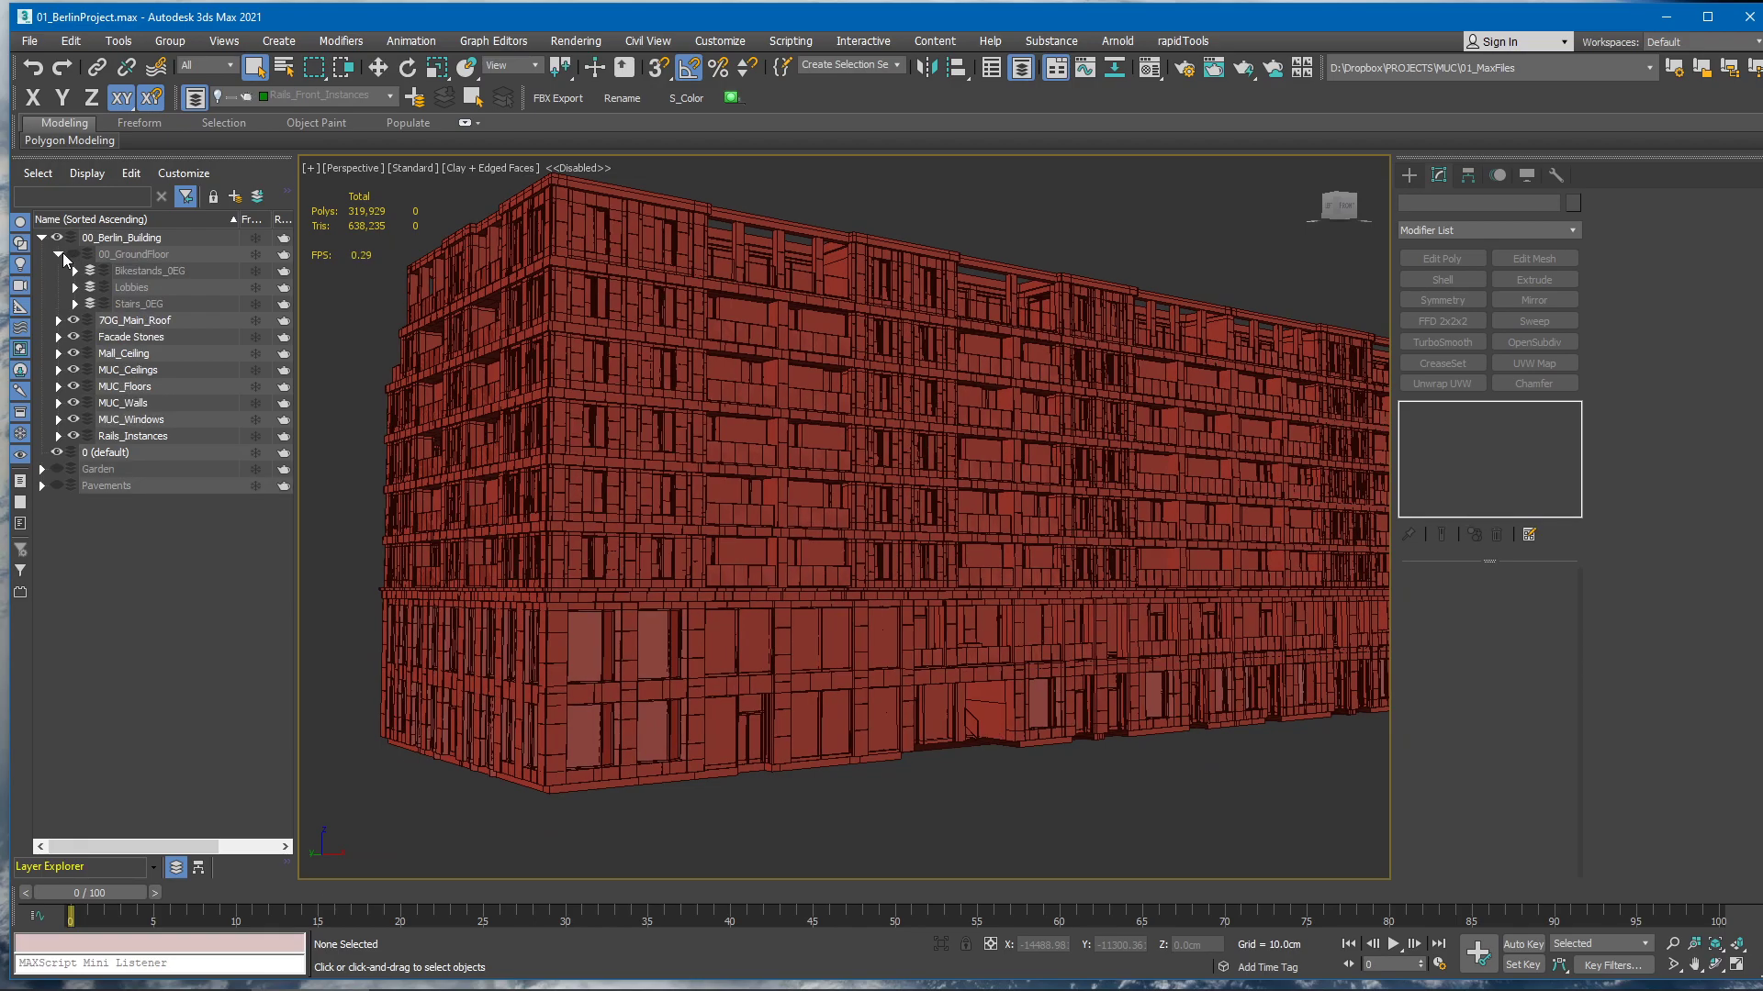
pyautogui.click(58, 255)
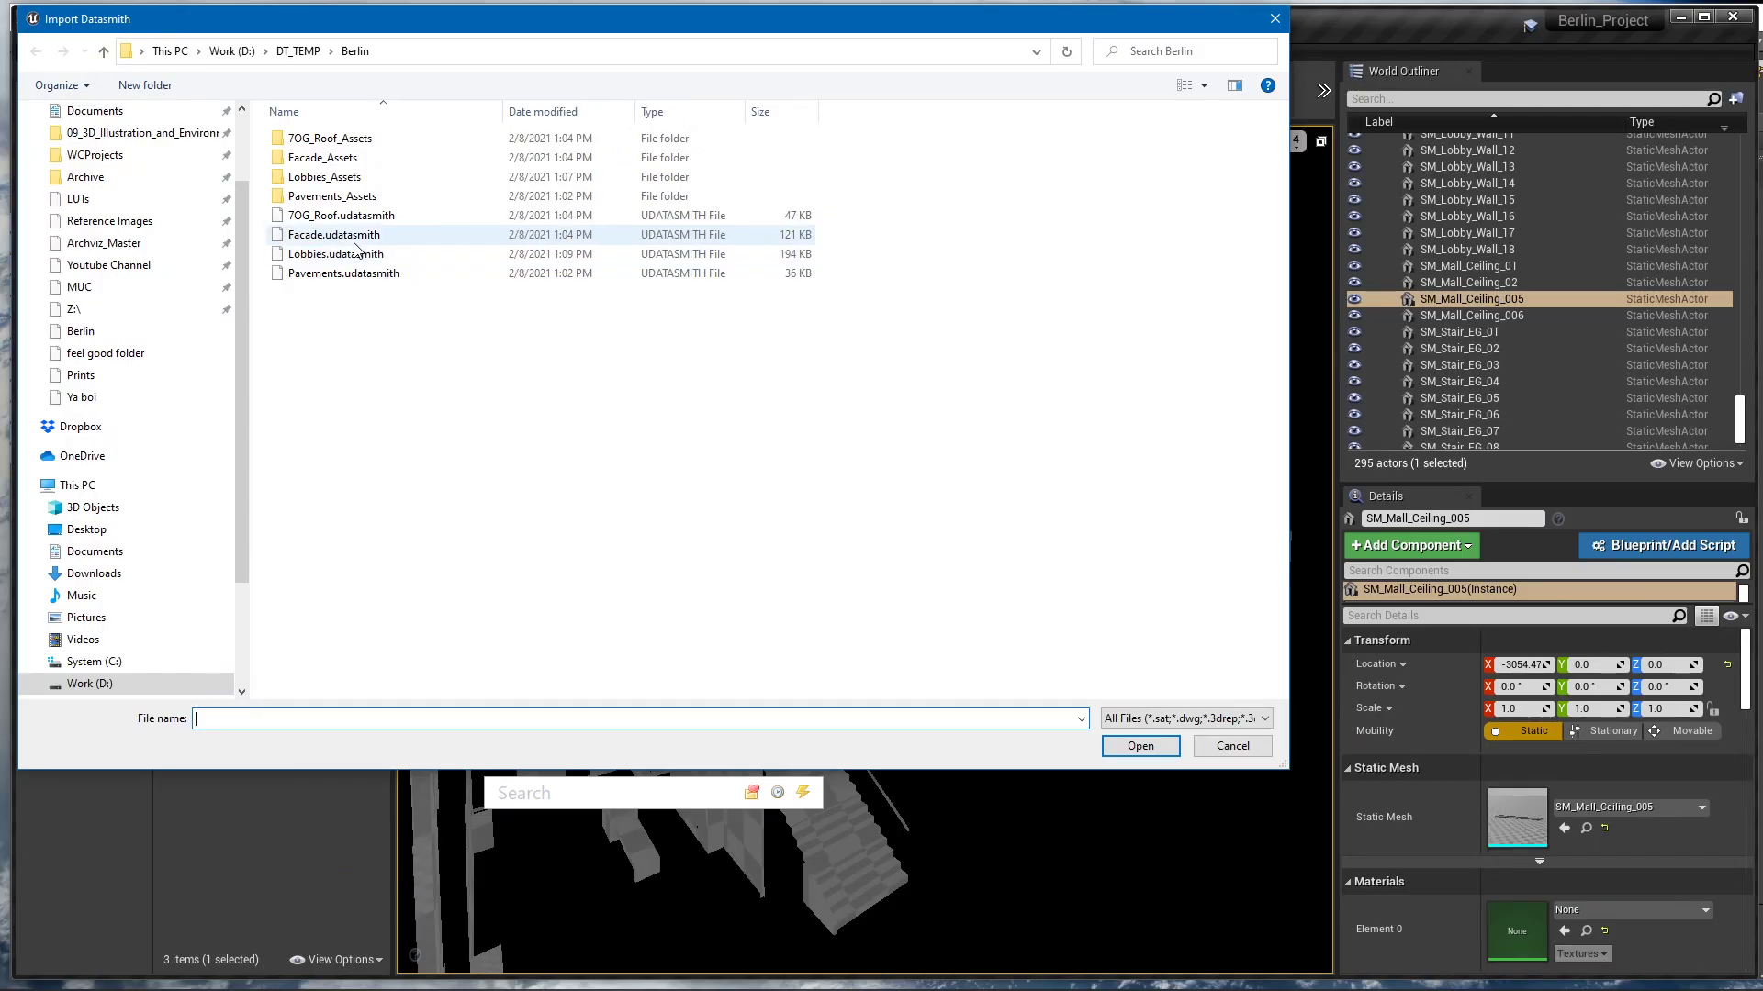
# In Unreal, import 7OG_Roof.udatasmith, Facade.udatasmith and Pavements.udatasmith together into the Berlin project's DT folder
pyautogui.click(360, 234)
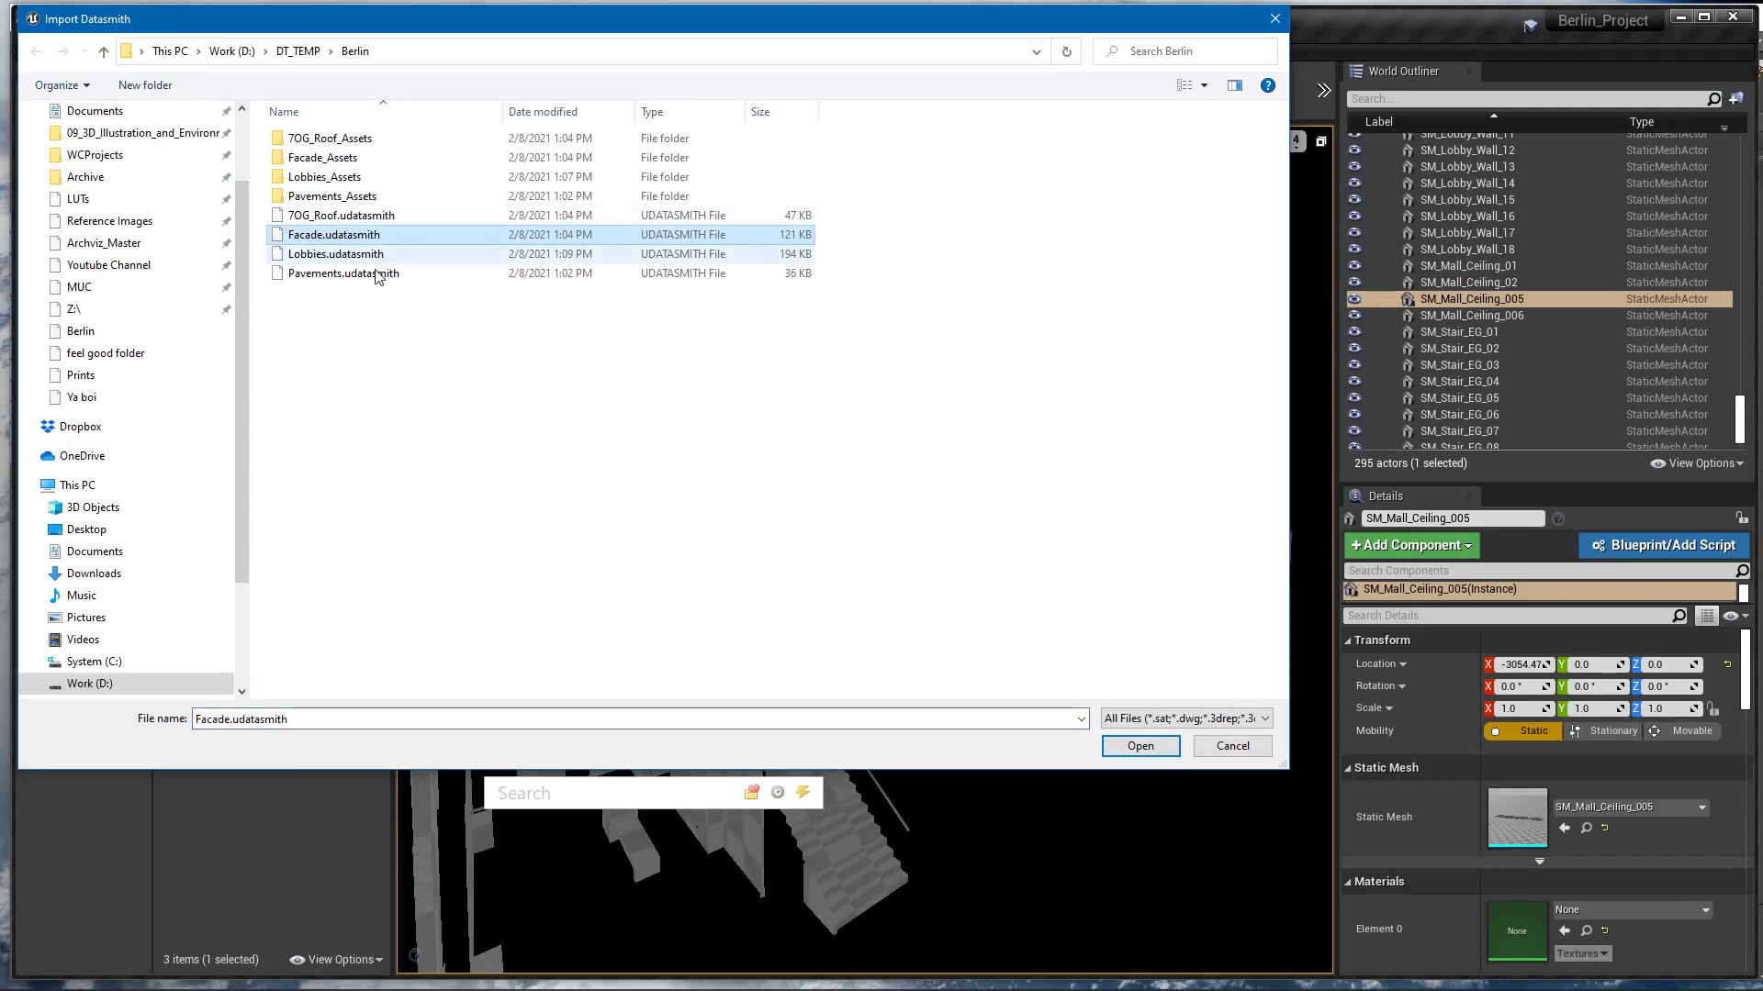
pyautogui.keyDown('ctrl'); pyautogui.click(361, 274); pyautogui.keyUp('ctrl')
pyautogui.keyDown('ctrl'); pyautogui.click(343, 222); pyautogui.keyUp('ctrl')
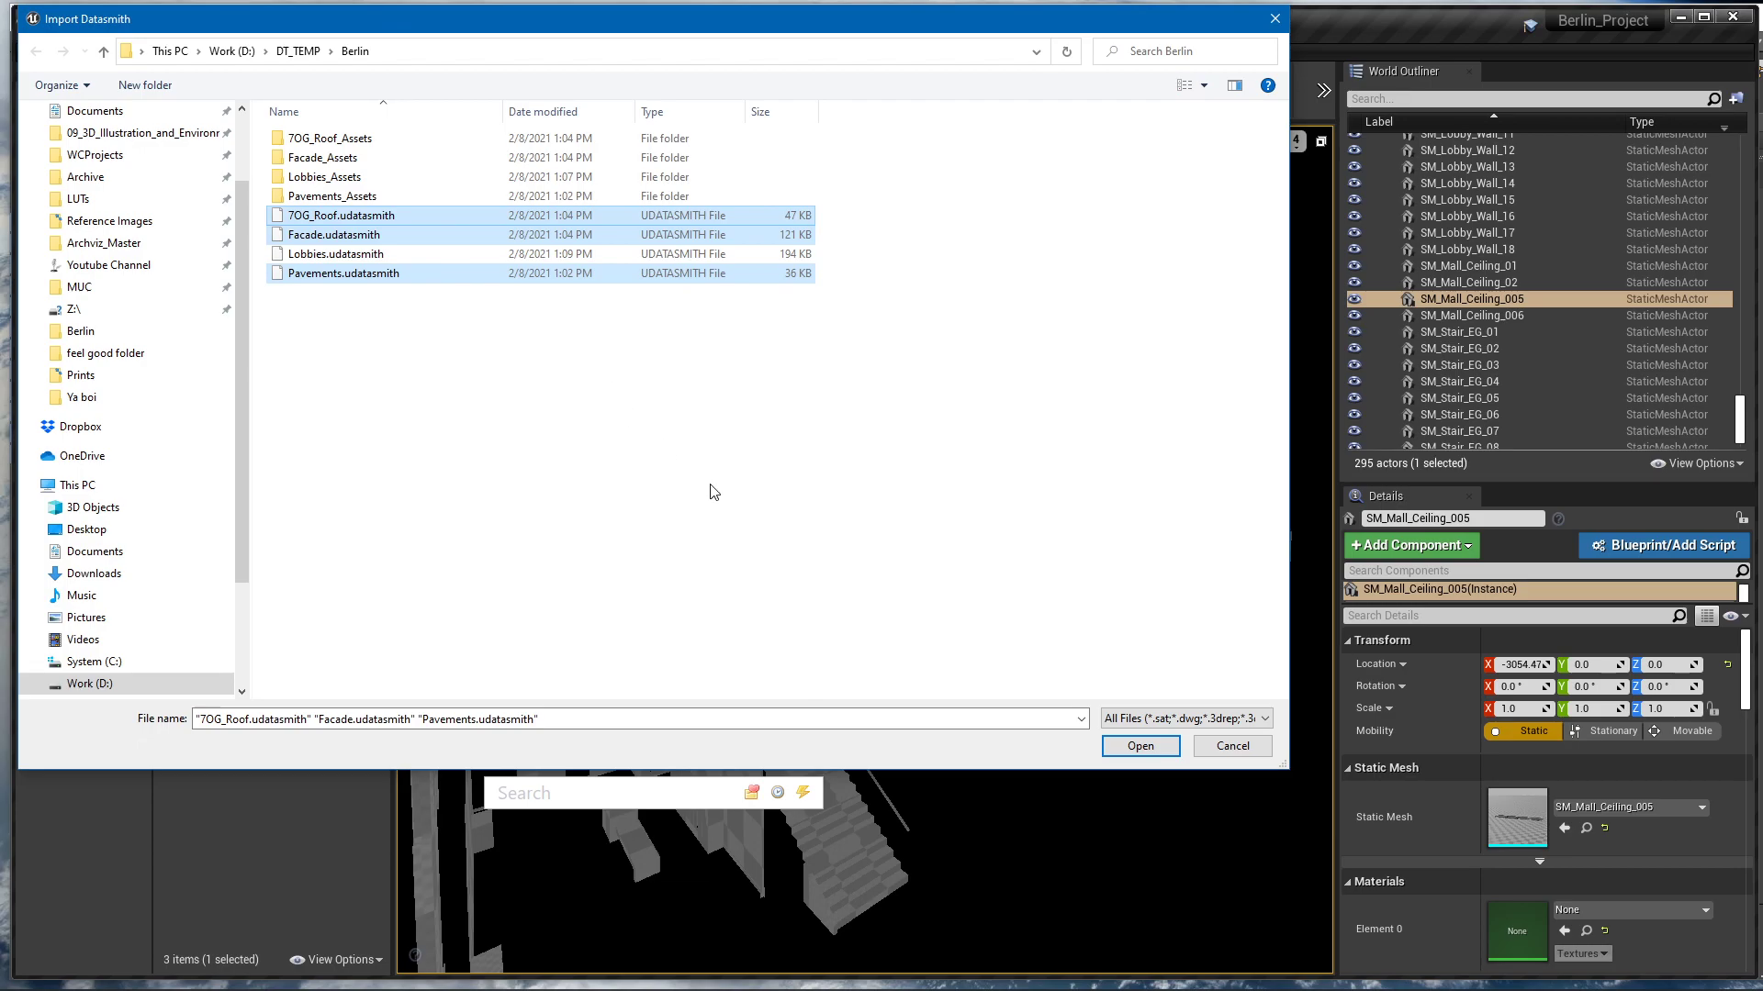
pyautogui.click(1140, 746)
pyautogui.click(1037, 388)
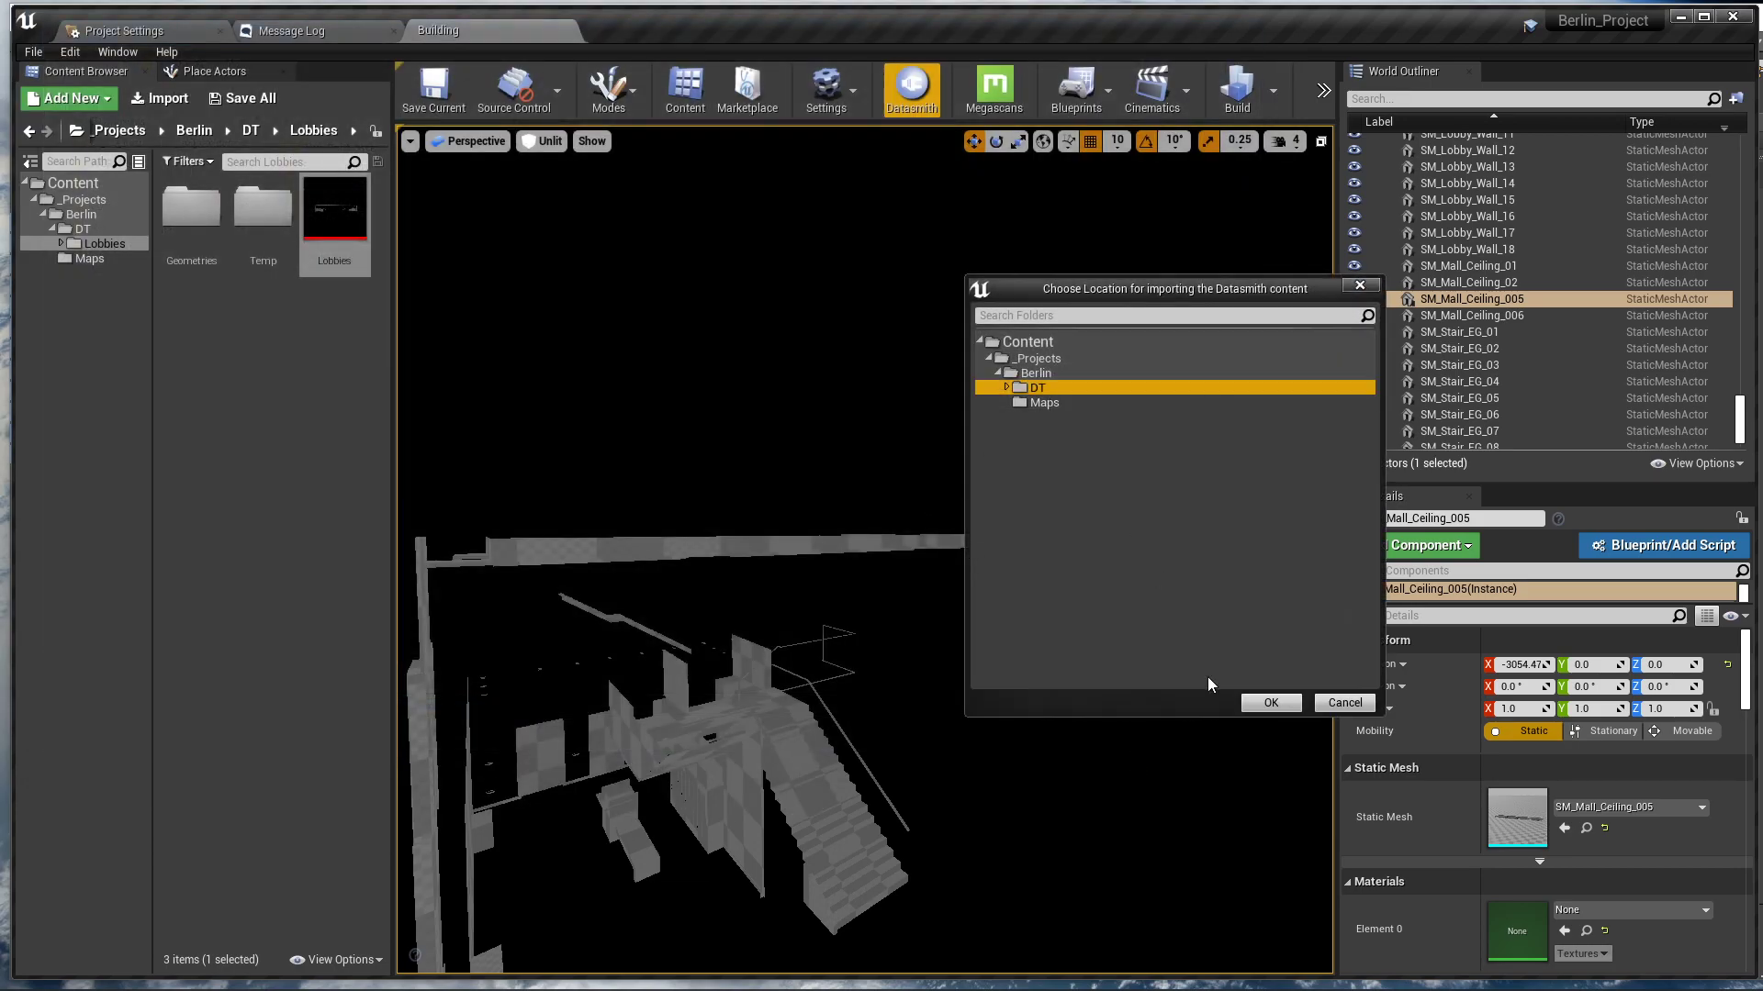
pyautogui.click(1272, 703)
pyautogui.click(1306, 663)
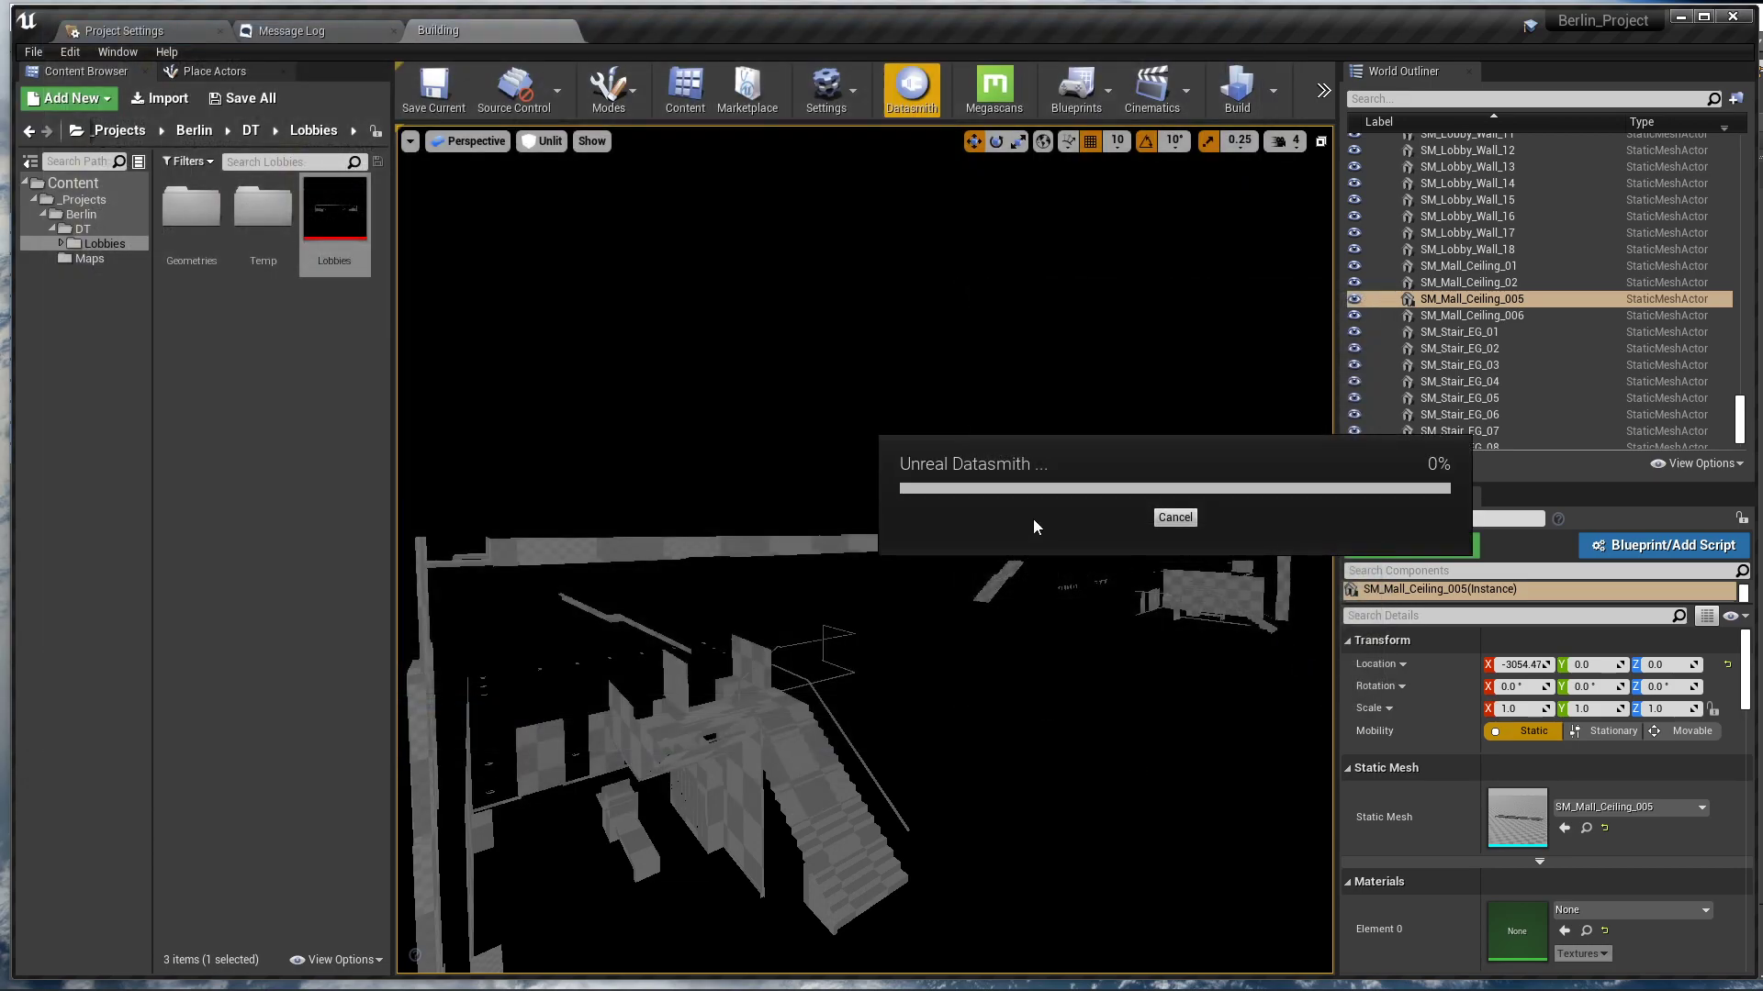
# Fly around the imported roof, facade and pavements to check them, and save all changes
pyautogui.moveTo(1033, 520); pyautogui.dragTo(1032, 615, button='right')
pyautogui.press('w')
pyautogui.moveTo(909, 602); pyautogui.dragTo(886, 652, button='right')
pyautogui.press('e')
pyautogui.press('s')
pyautogui.moveTo(988, 398); pyautogui.dragTo(1056, 413, button='right')
pyautogui.moveTo(799, 394); pyautogui.dragTo(922, 312, button='right')
pyautogui.hotkey('ctrl', 'shift', 's')
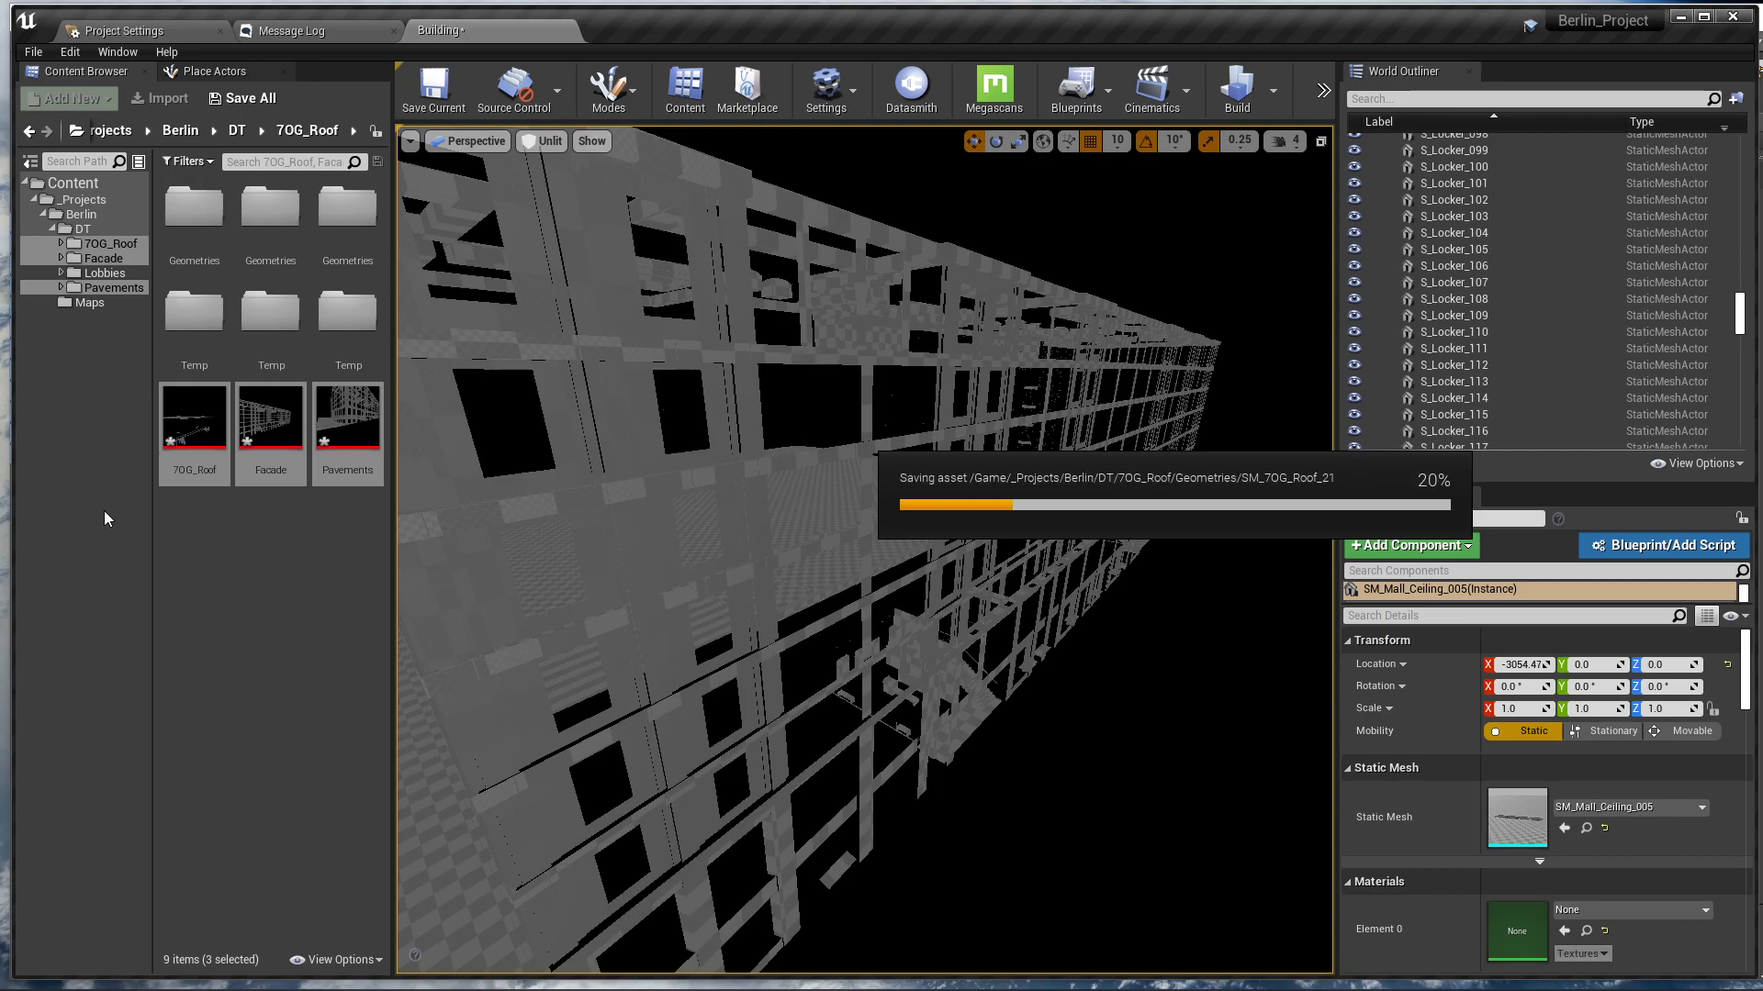
# Switch to 3ds Max and hide the 7OG_Main_Roof, Facade Stones, Mall_Ceiling, MUC_Windows and Rails_Instances layers
pyautogui.hotkey('alt', 'Tab')
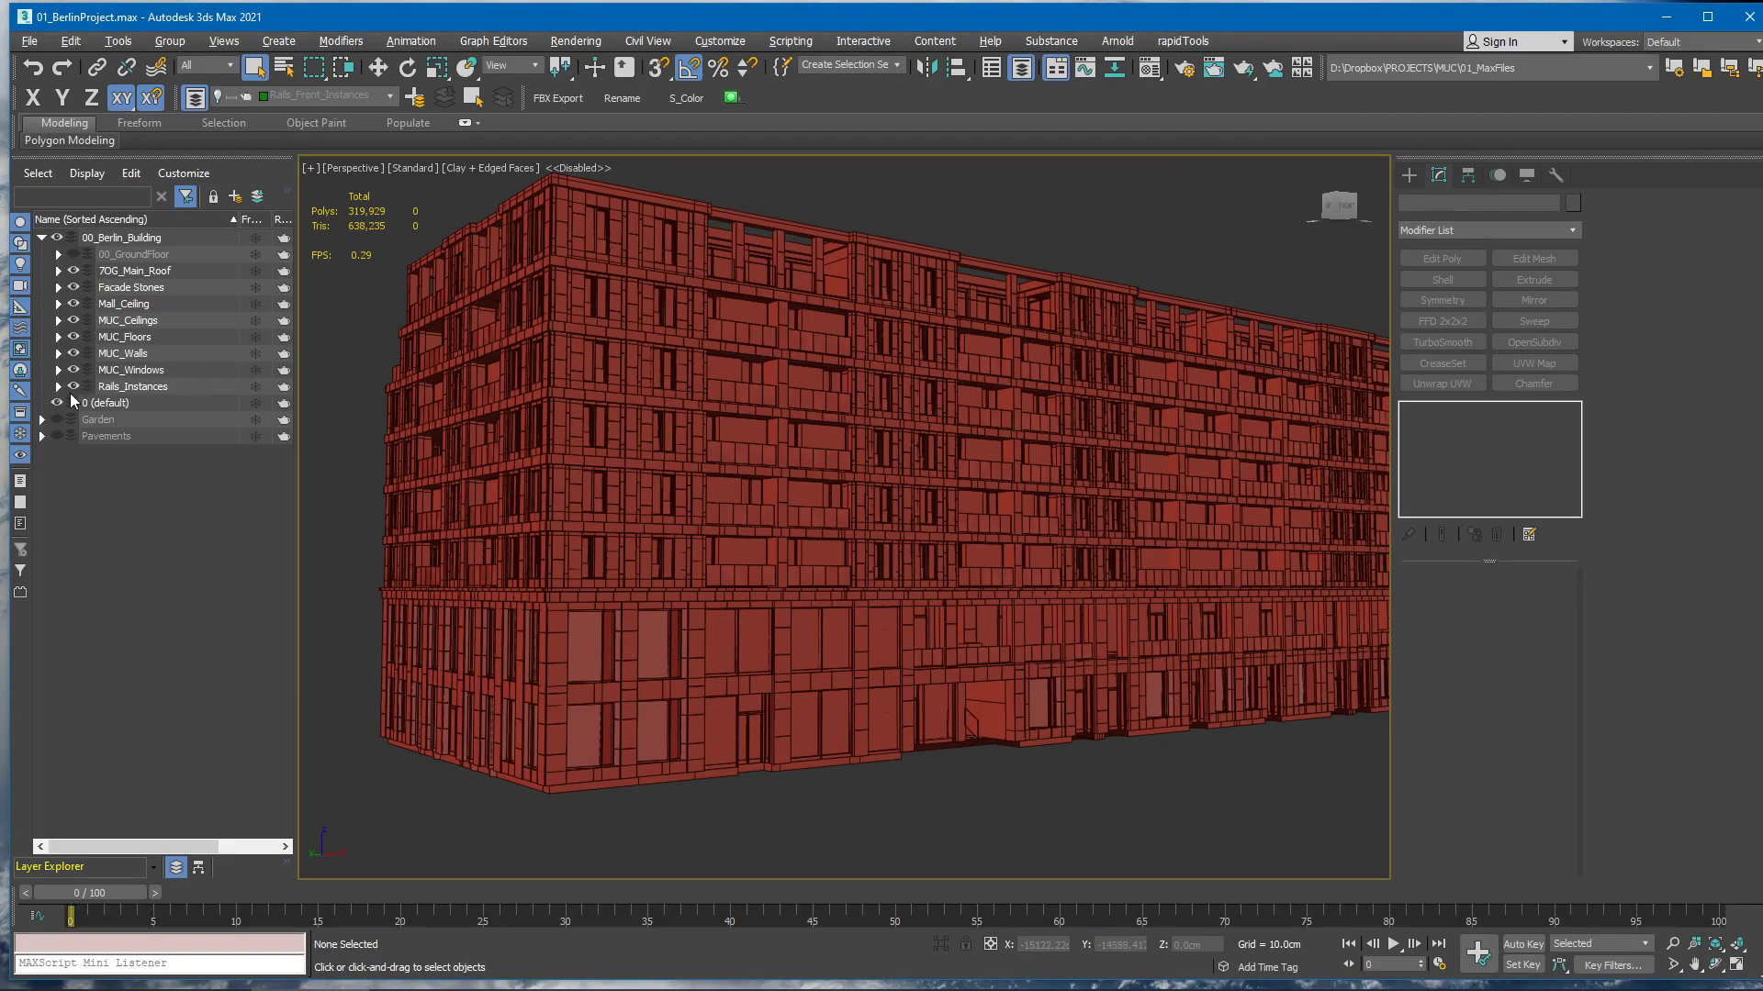
pyautogui.click(72, 271)
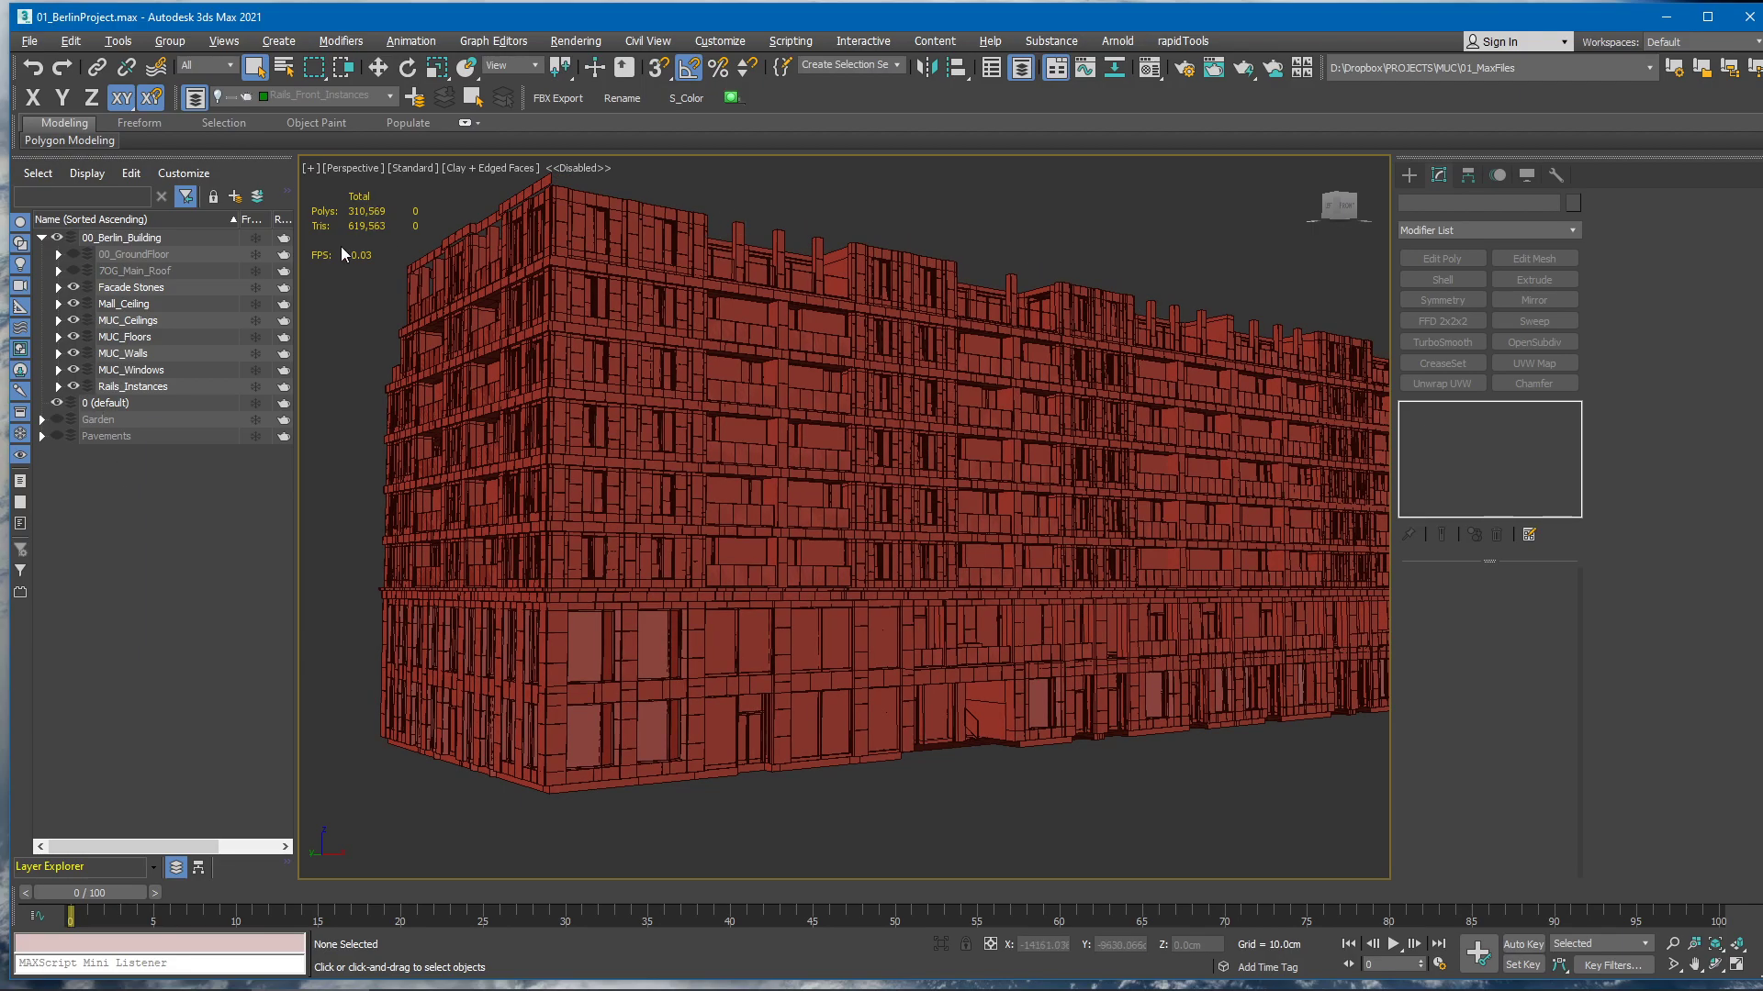
pyautogui.click(73, 287)
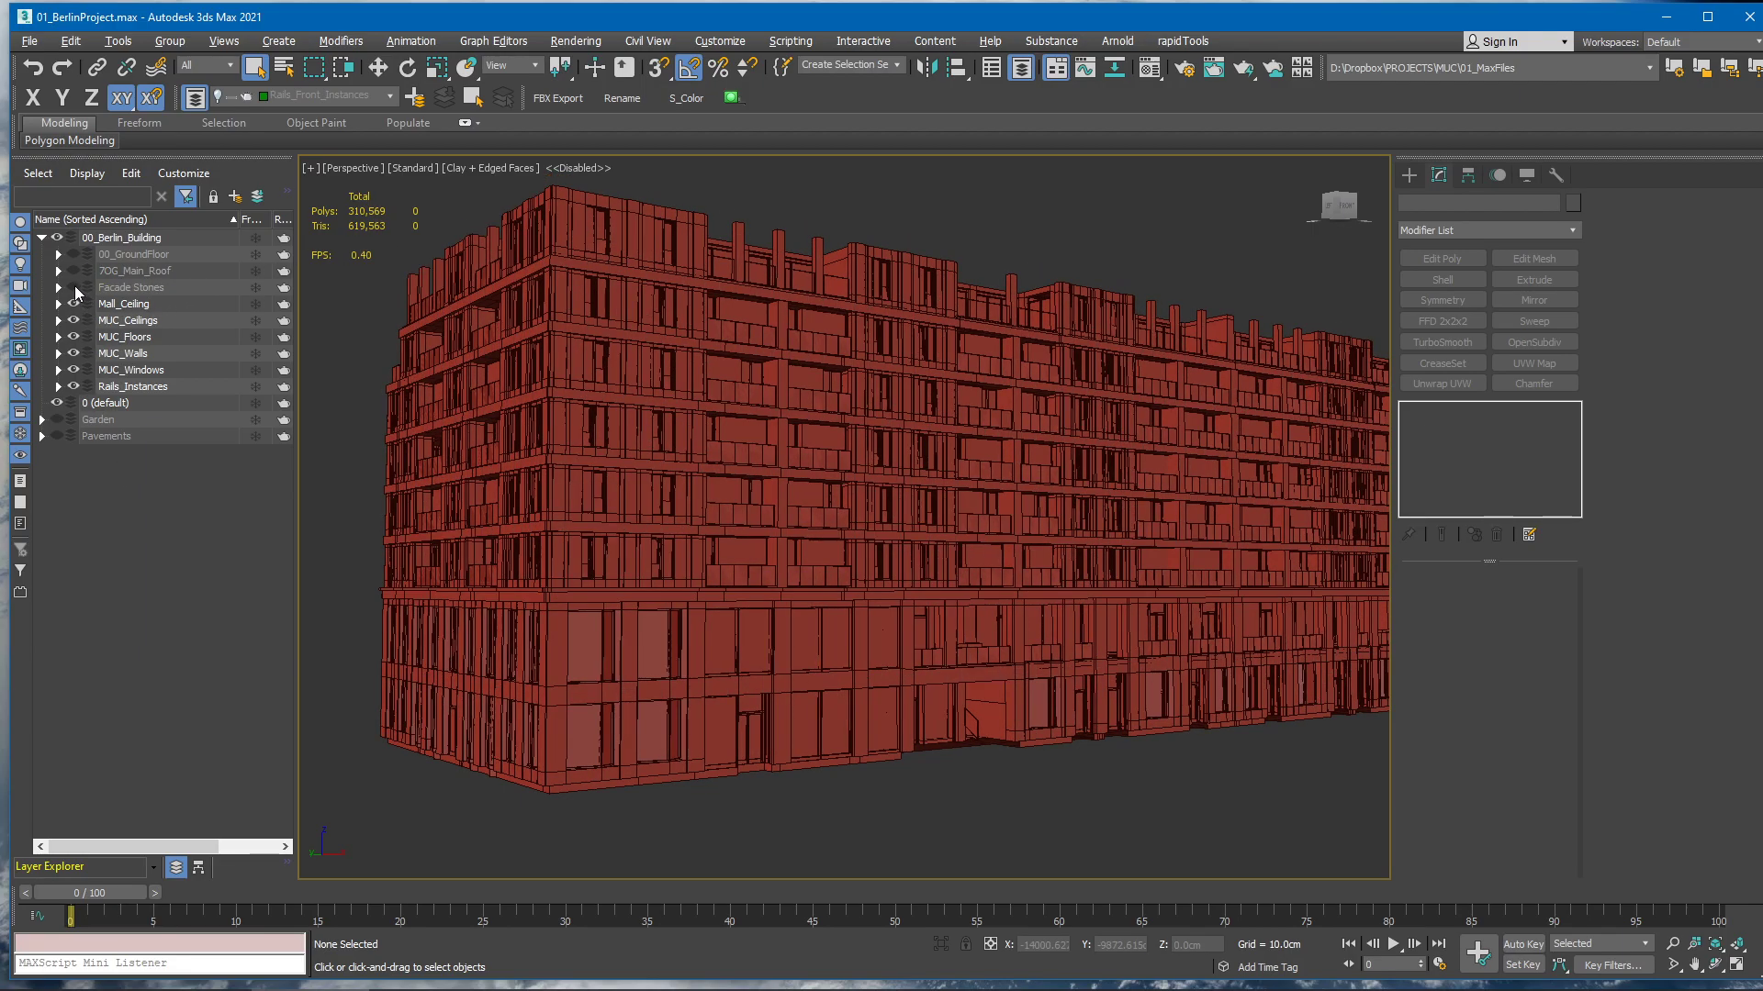
pyautogui.click(74, 304)
pyautogui.click(58, 304)
pyautogui.click(58, 304)
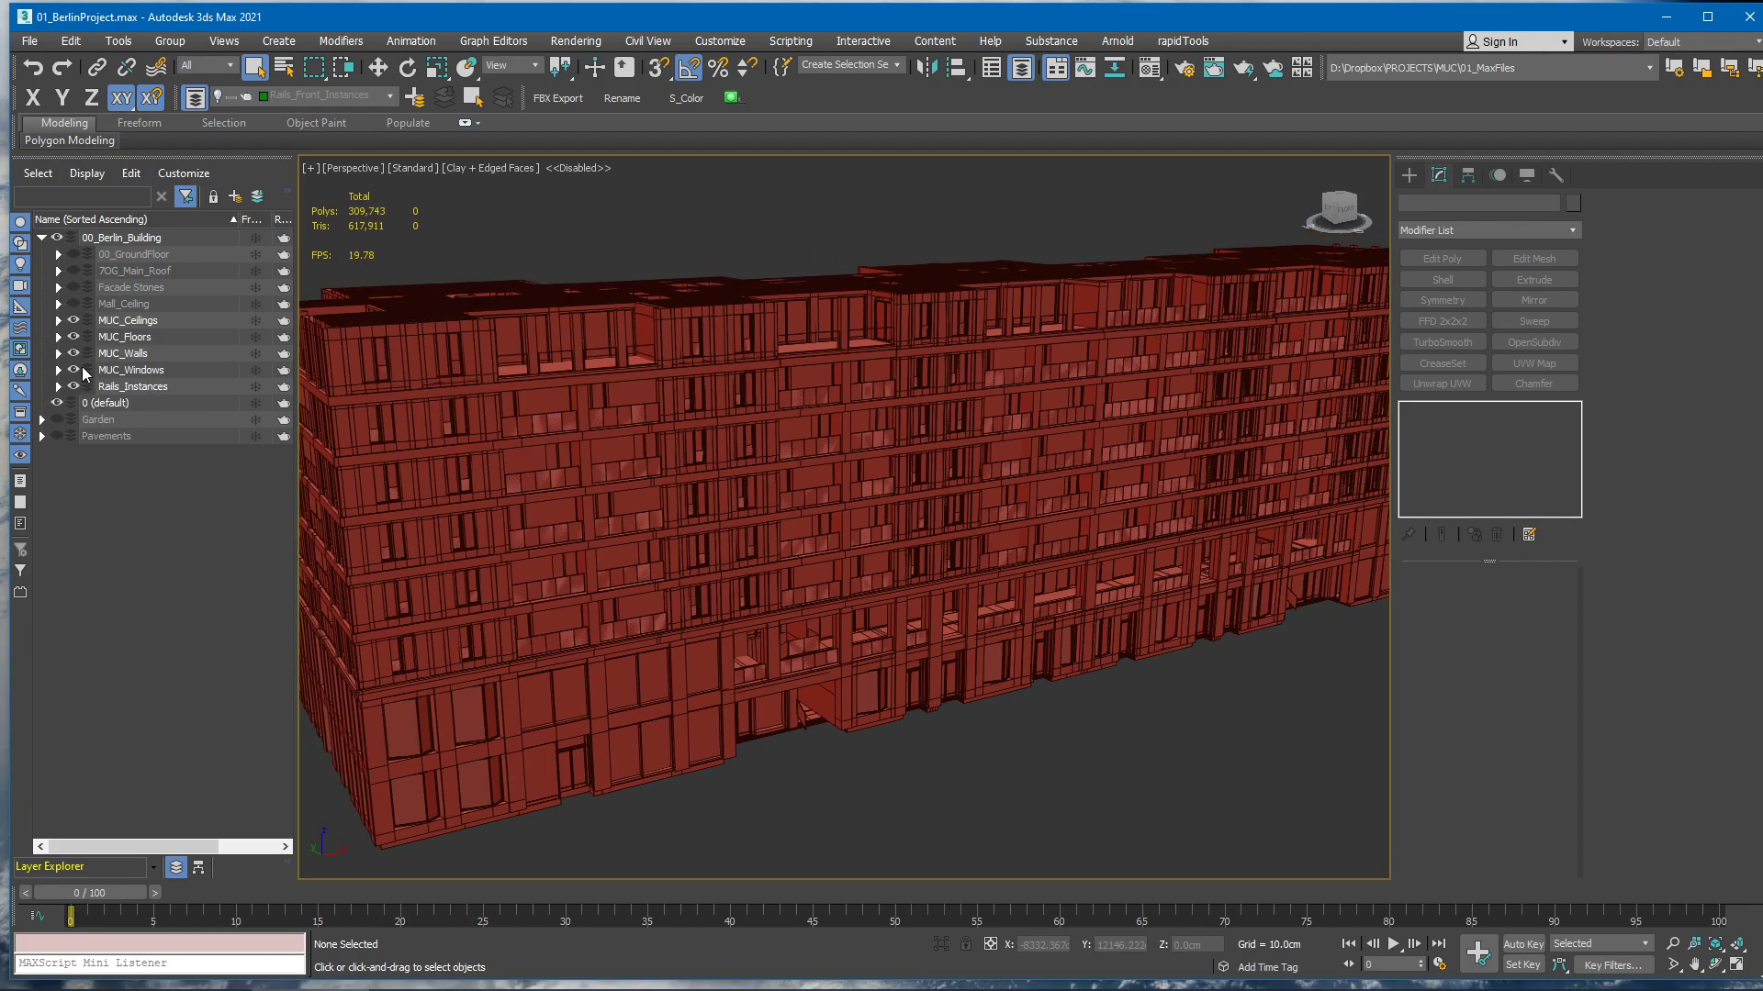
pyautogui.click(74, 370)
pyautogui.scroll(2, 808, 466)
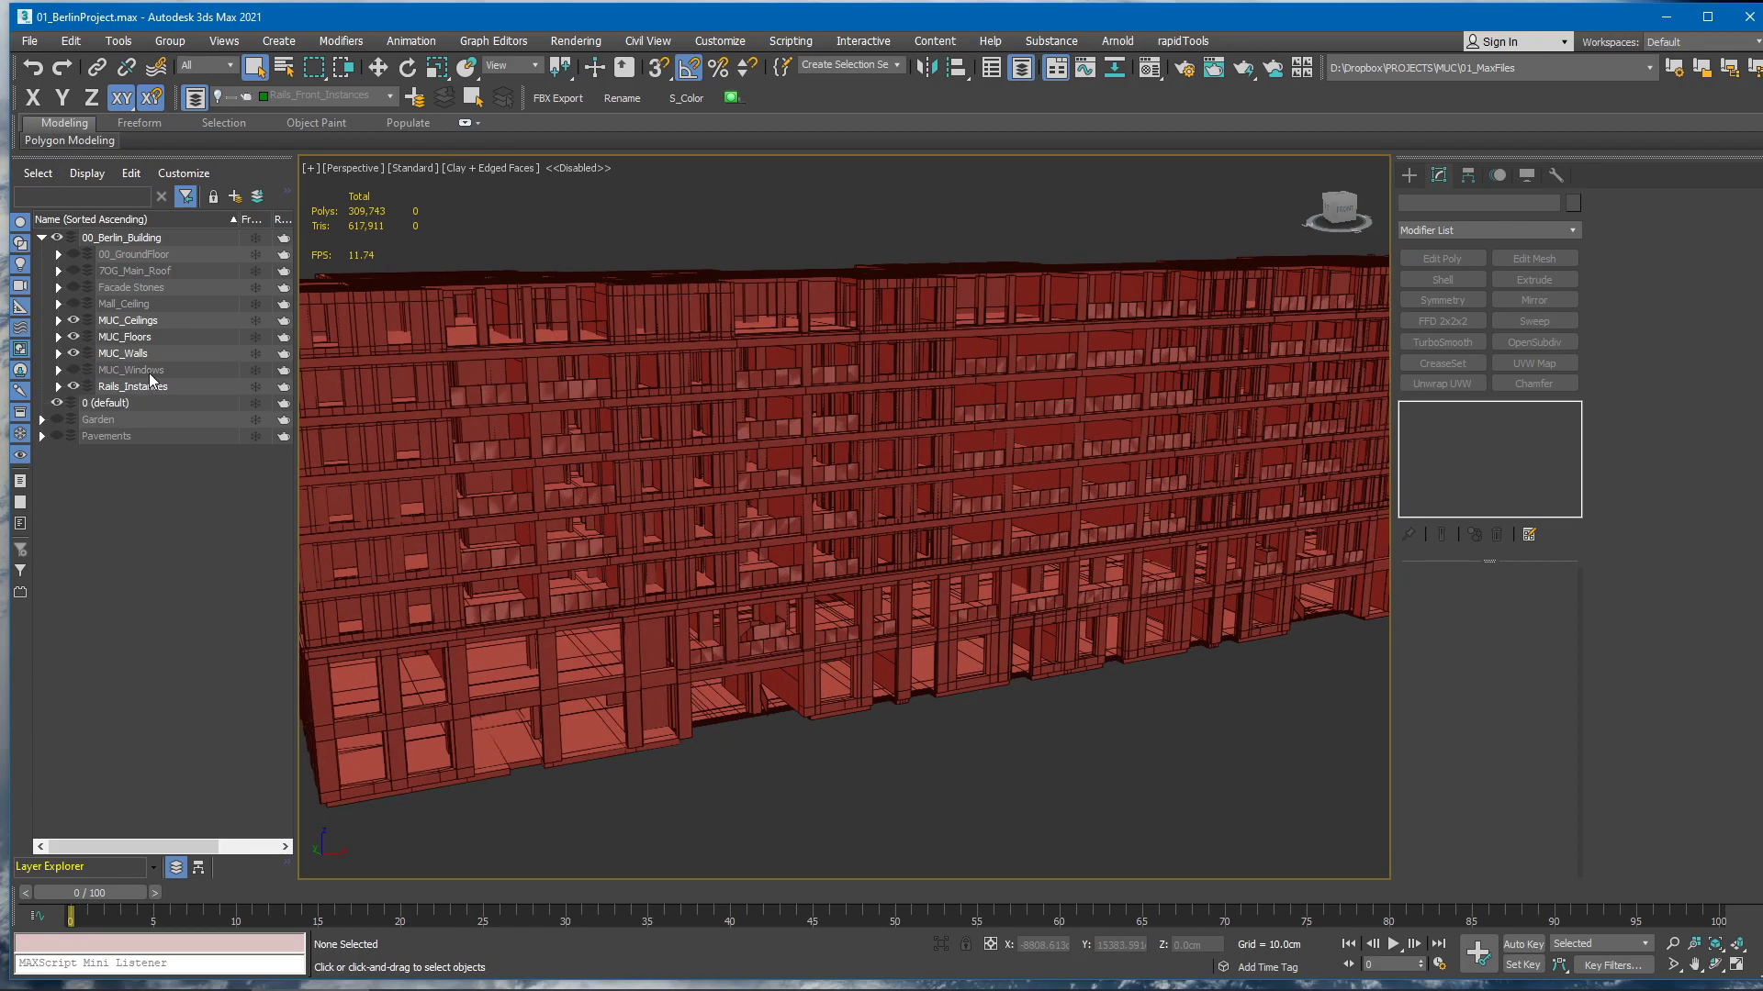
pyautogui.click(74, 386)
# Look over the remaining ceilings, floors and walls, and export the visible objects as a Datasmith file named Building
pyautogui.keyDown('alt'); pyautogui.moveTo(554, 416); pyautogui.dragTo(661, 464, button='middle'); pyautogui.keyUp('alt')
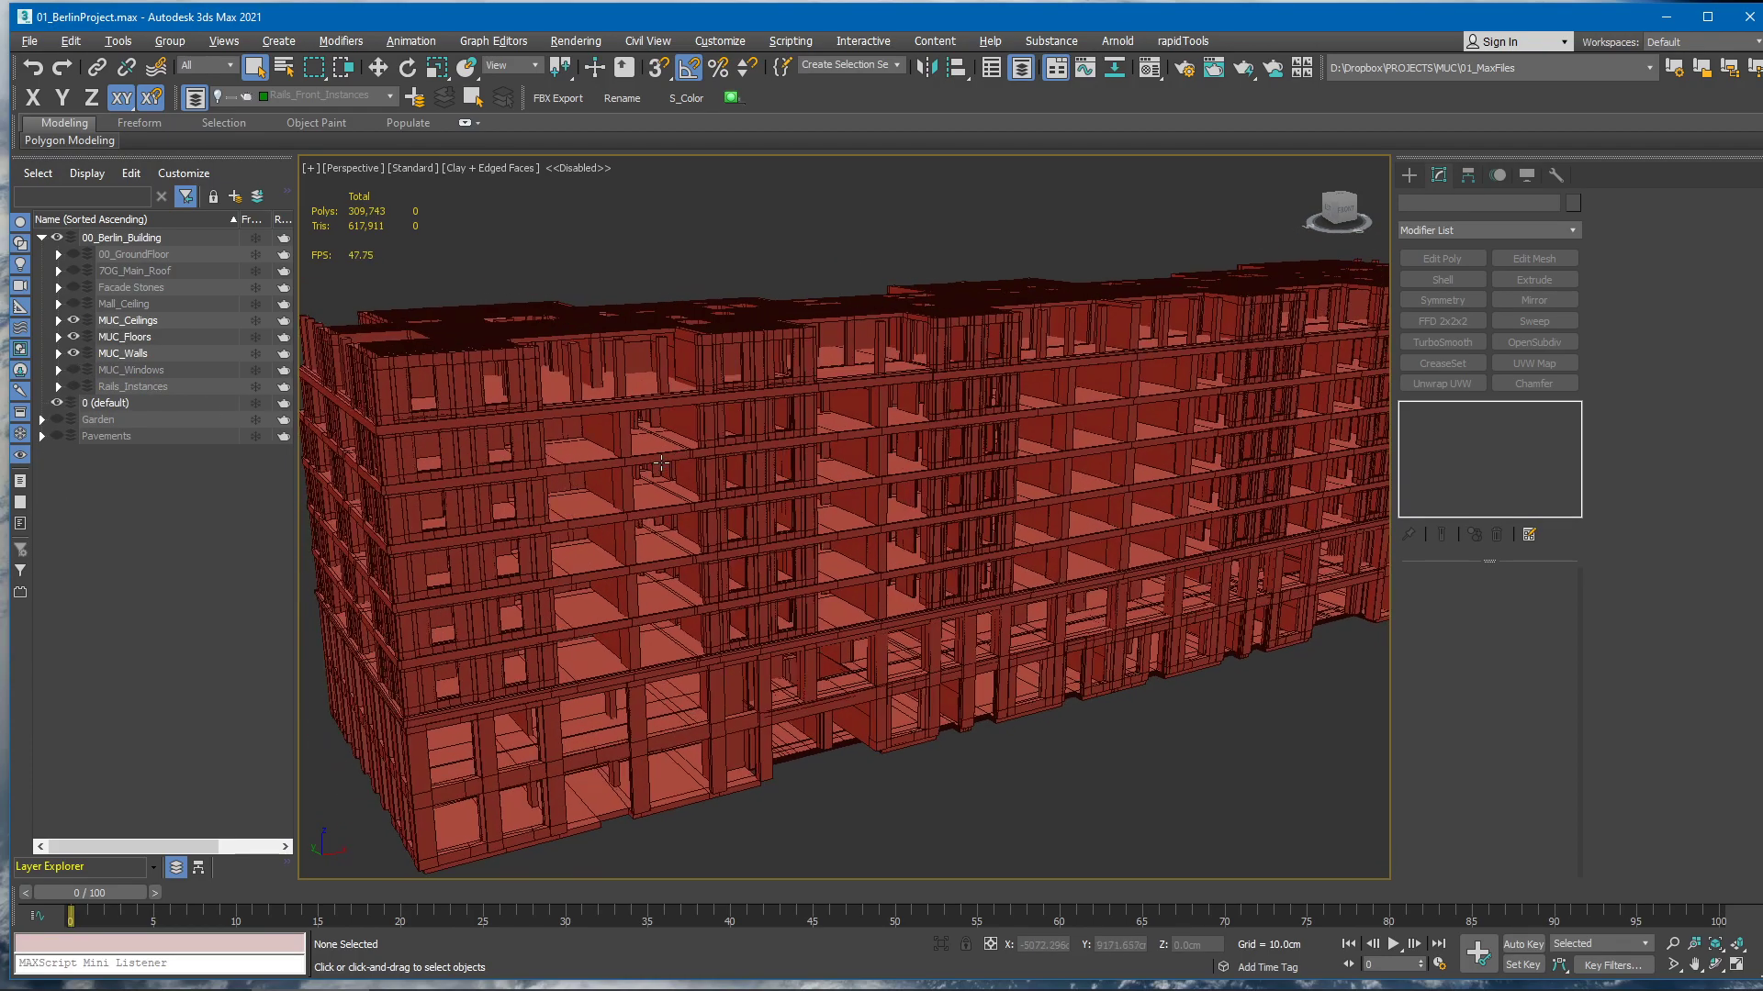
pyautogui.moveTo(813, 491); pyautogui.dragTo(749, 501, button='middle')
pyautogui.moveTo(981, 603); pyautogui.dragTo(634, 601, button='middle')
pyautogui.keyDown('alt'); pyautogui.moveTo(1042, 587); pyautogui.dragTo(1139, 598, button='middle'); pyautogui.keyUp('alt')
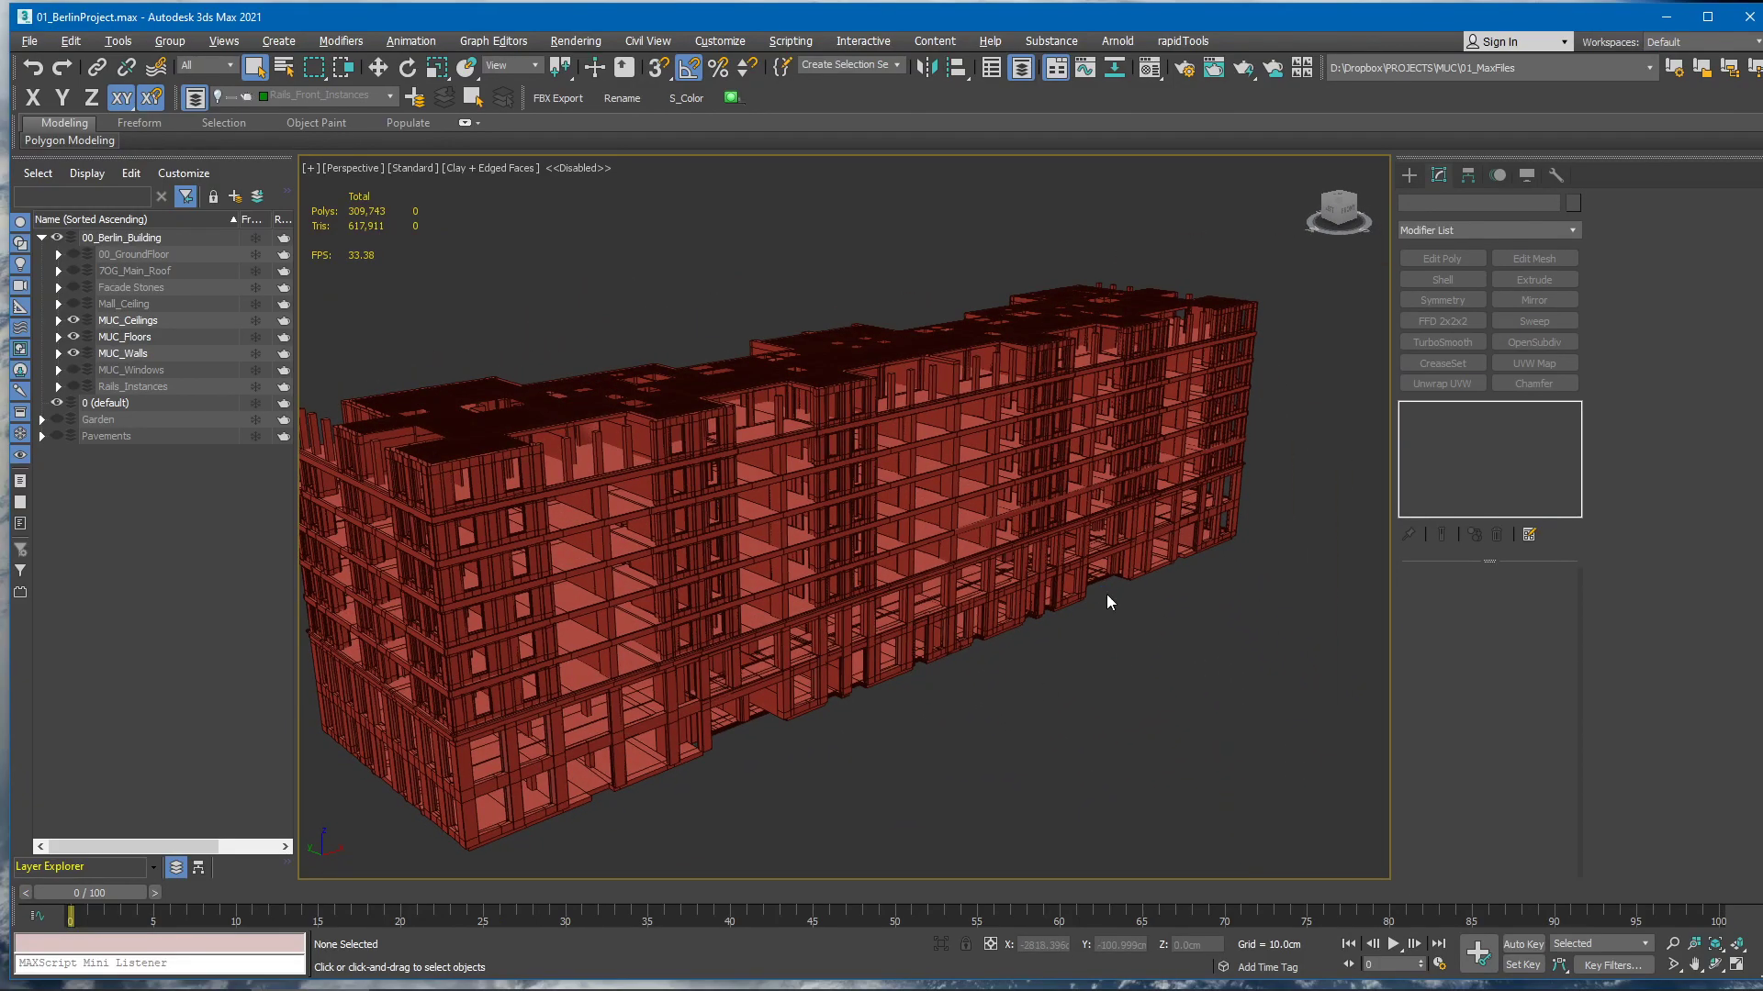
pyautogui.hotkey('ctrl', 'e')
pyautogui.write('Building')
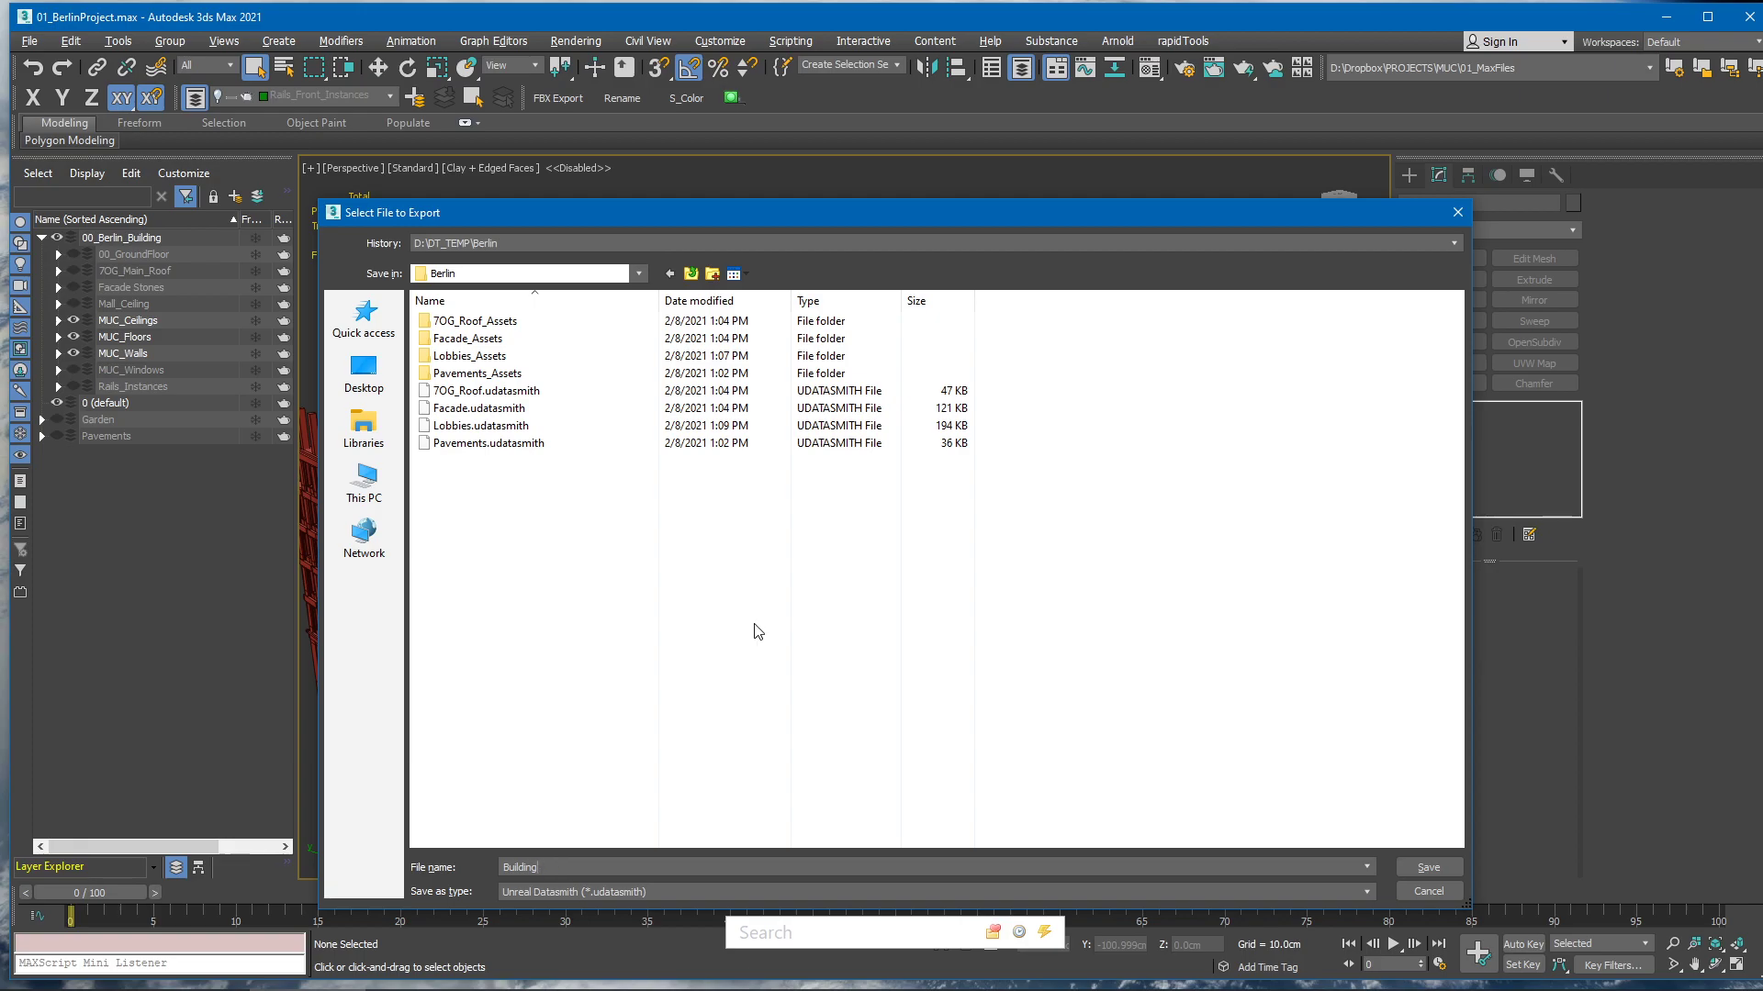
pyautogui.click(1434, 870)
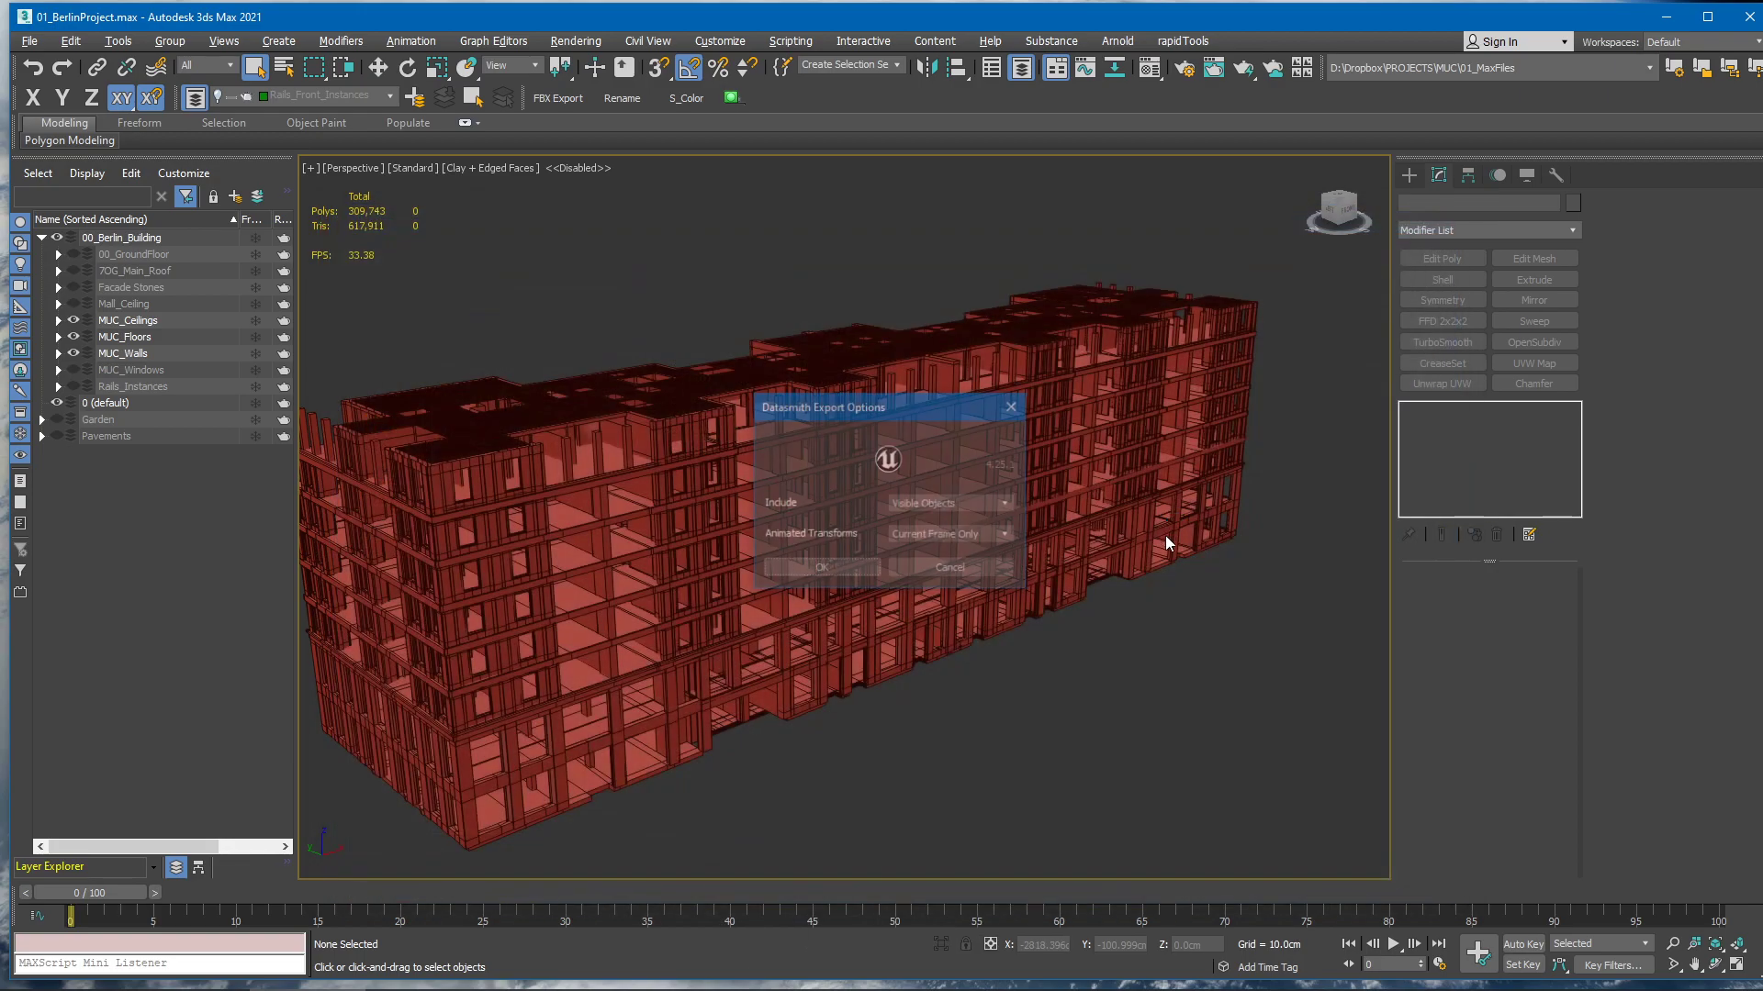
pyautogui.click(788, 576)
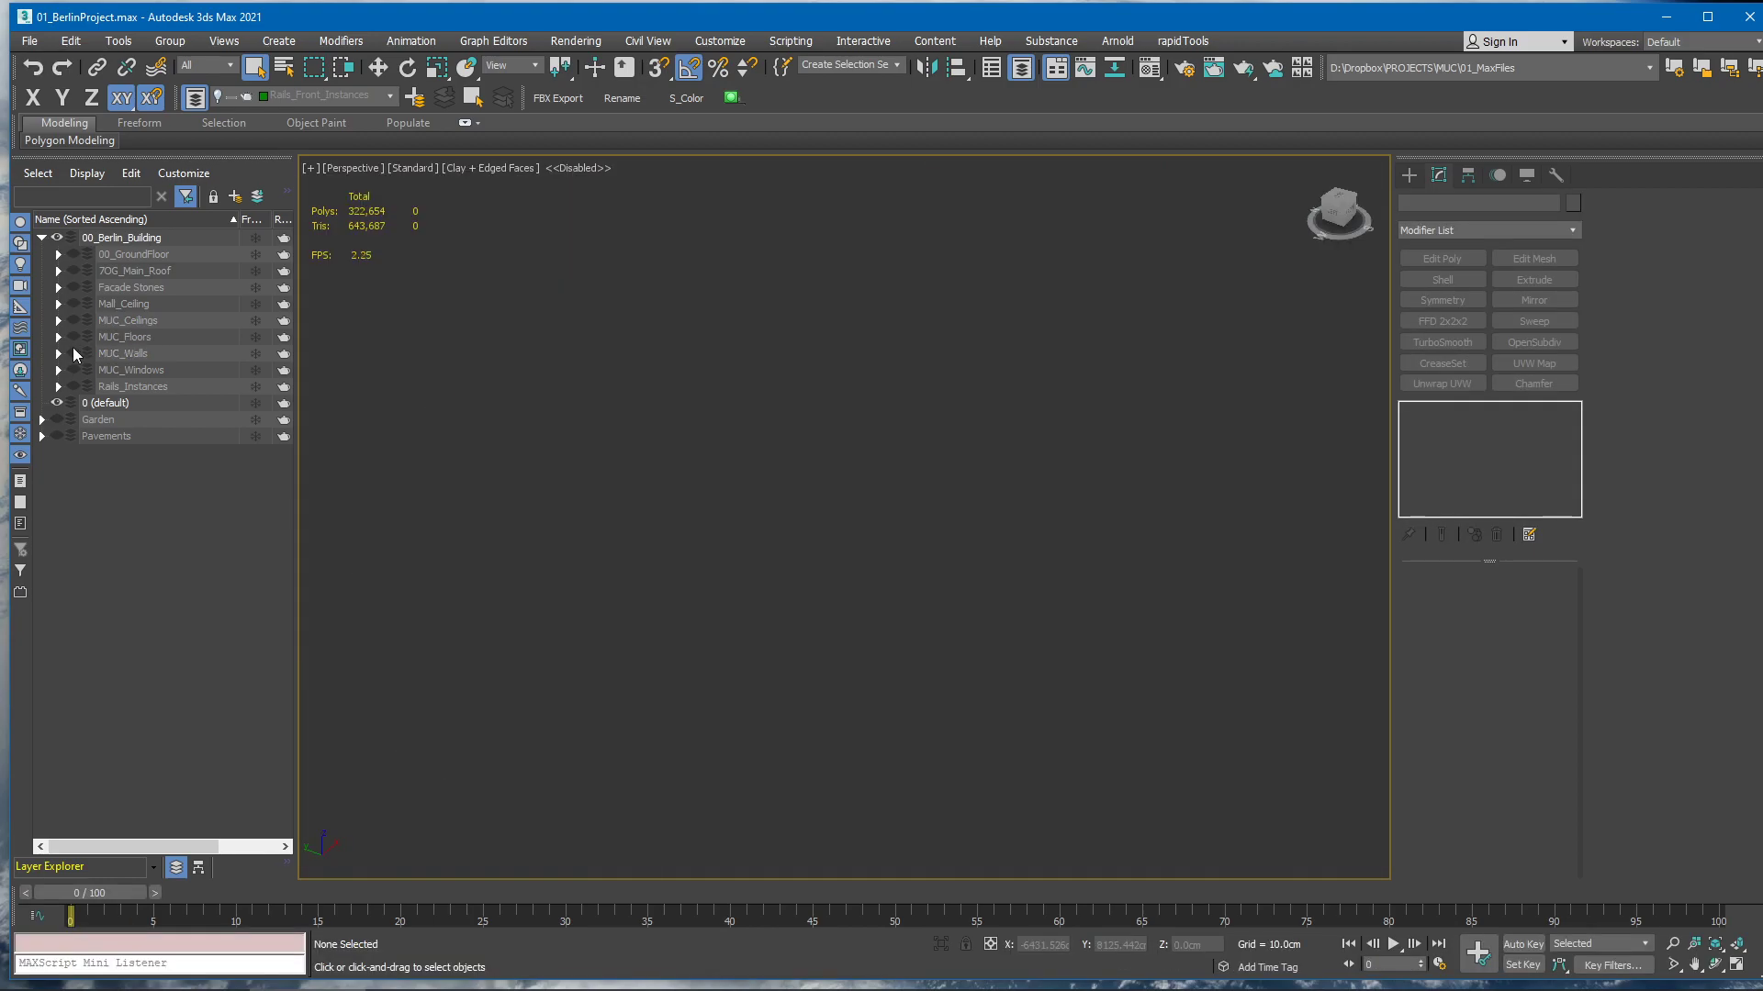
# Show only the MUC_Windows and Rails_Instances layers within 00_Berlin_Building, with MUC_Windows selected
pyautogui.click(74, 370)
pyautogui.click(73, 386)
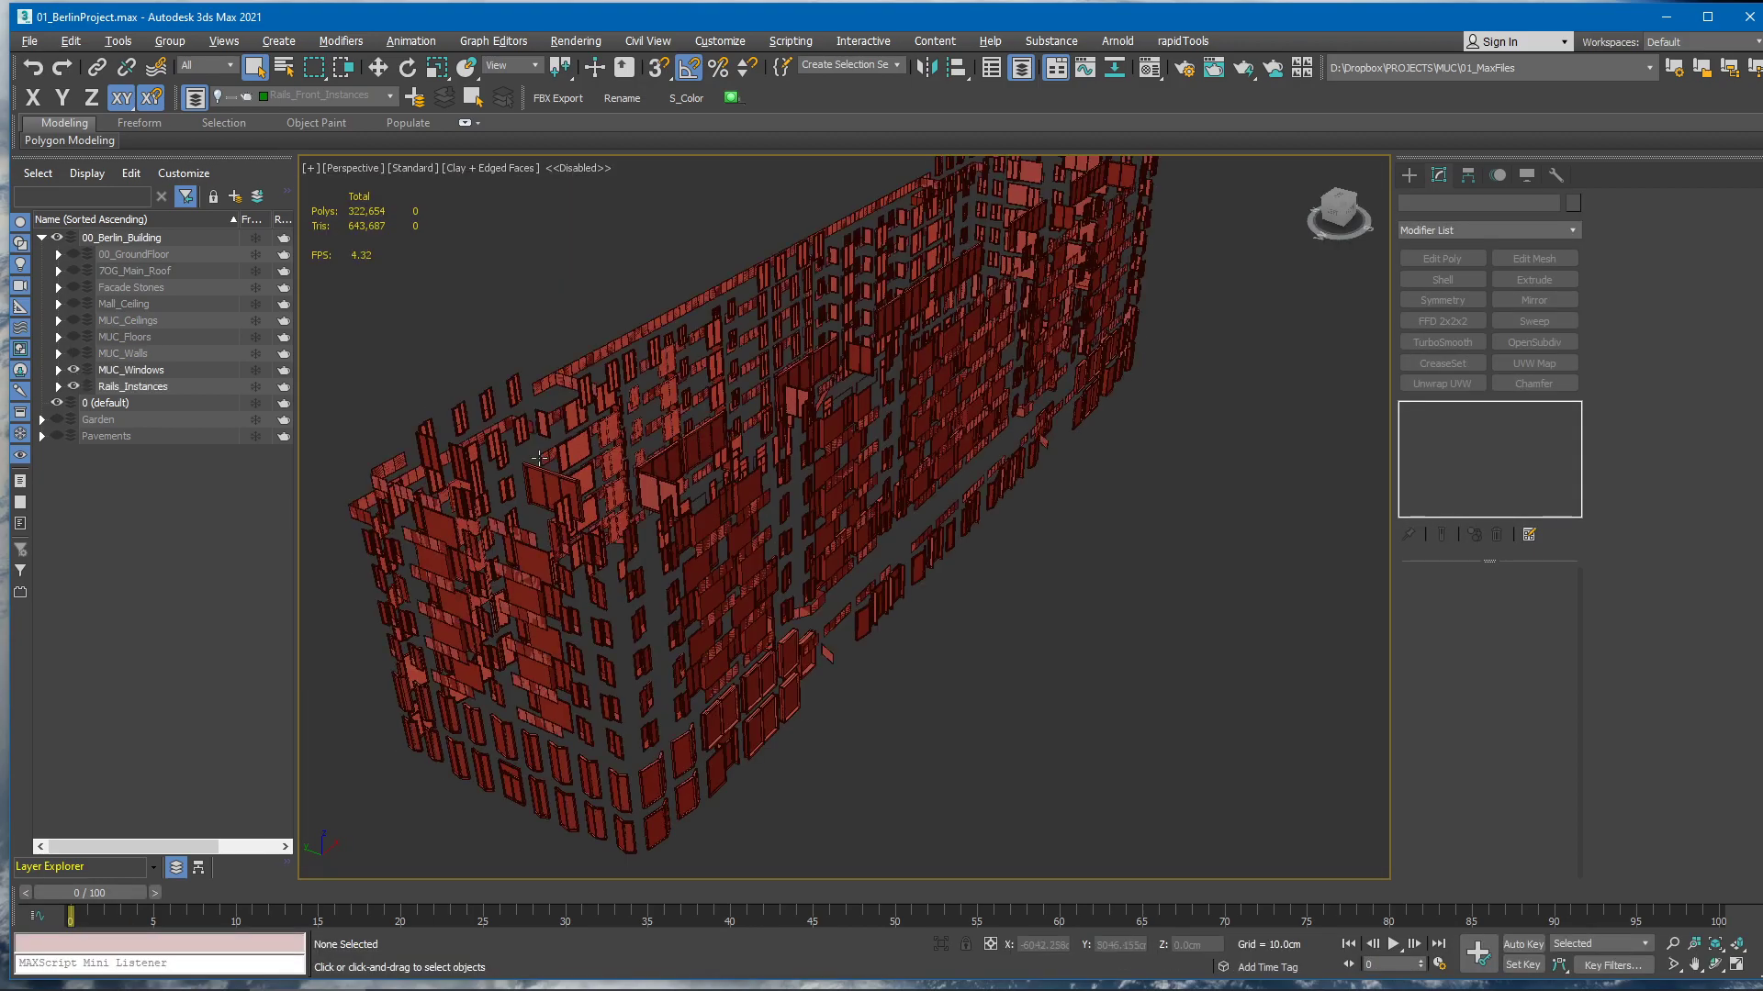
pyautogui.keyDown('alt'); pyautogui.moveTo(817, 648); pyautogui.dragTo(955, 587, button='middle'); pyautogui.keyUp('alt')
pyautogui.click(131, 376)
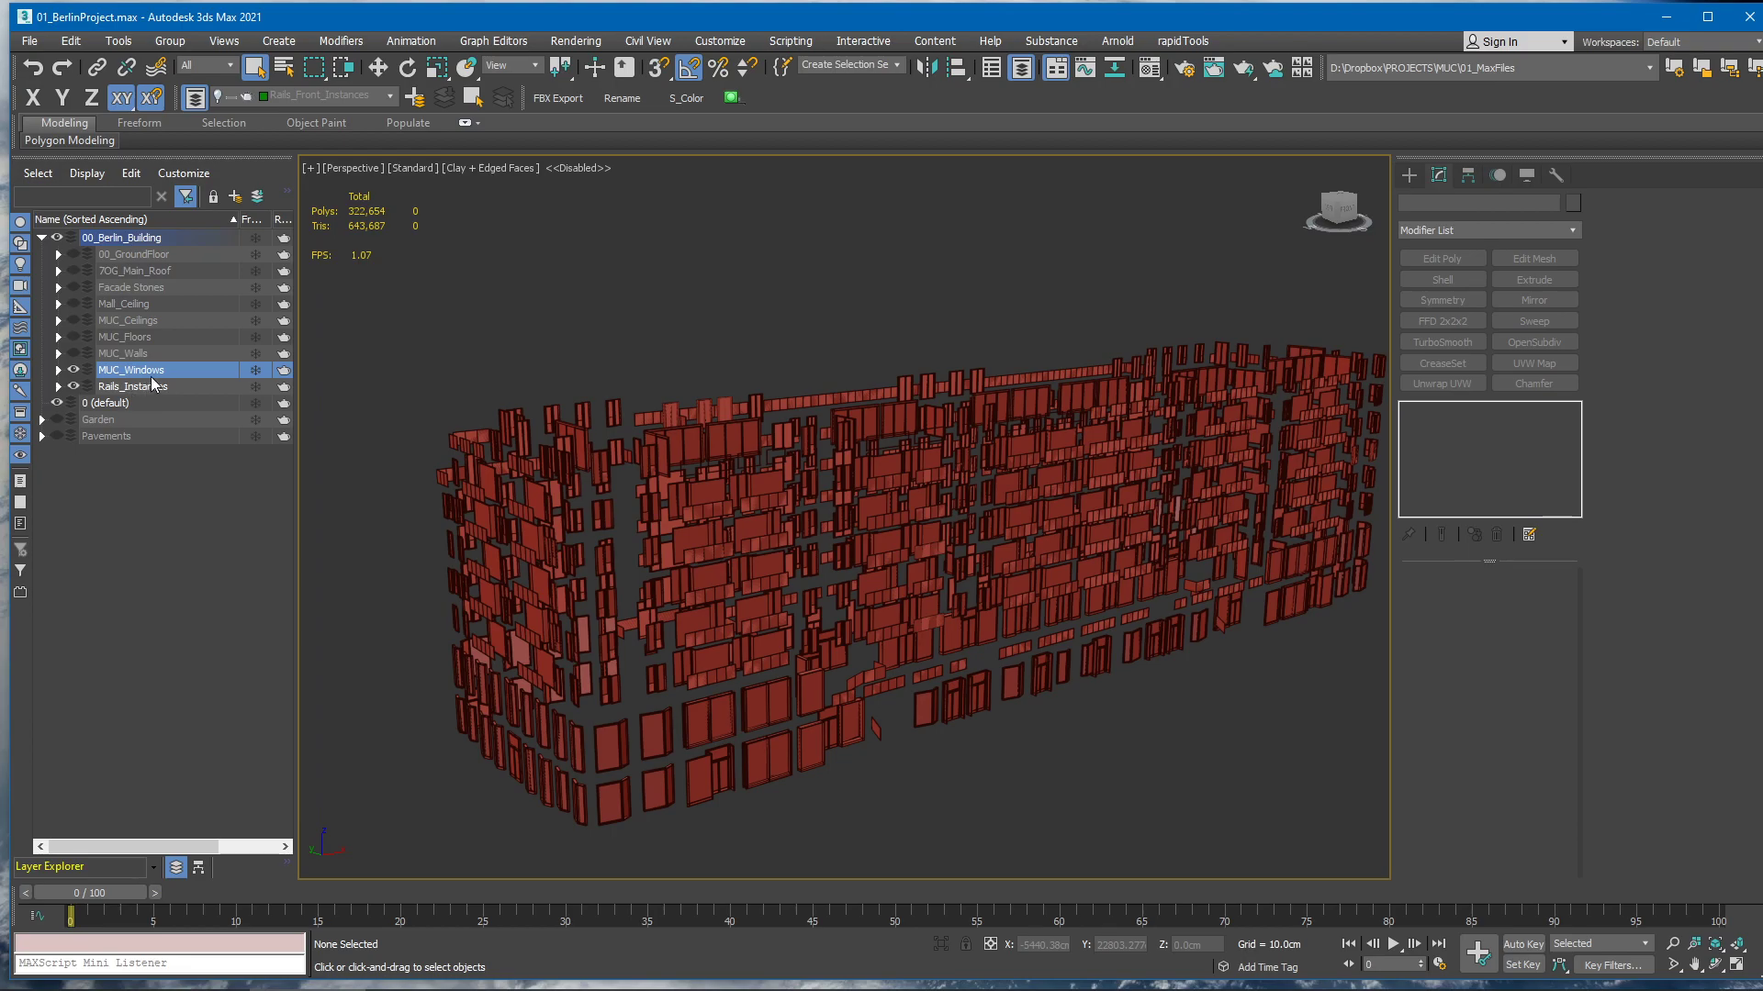
# Inspect the windows and railings up close, and export the visible objects as a Datasmith file named Windows_Railings
pyautogui.scroll(5, 740, 480)
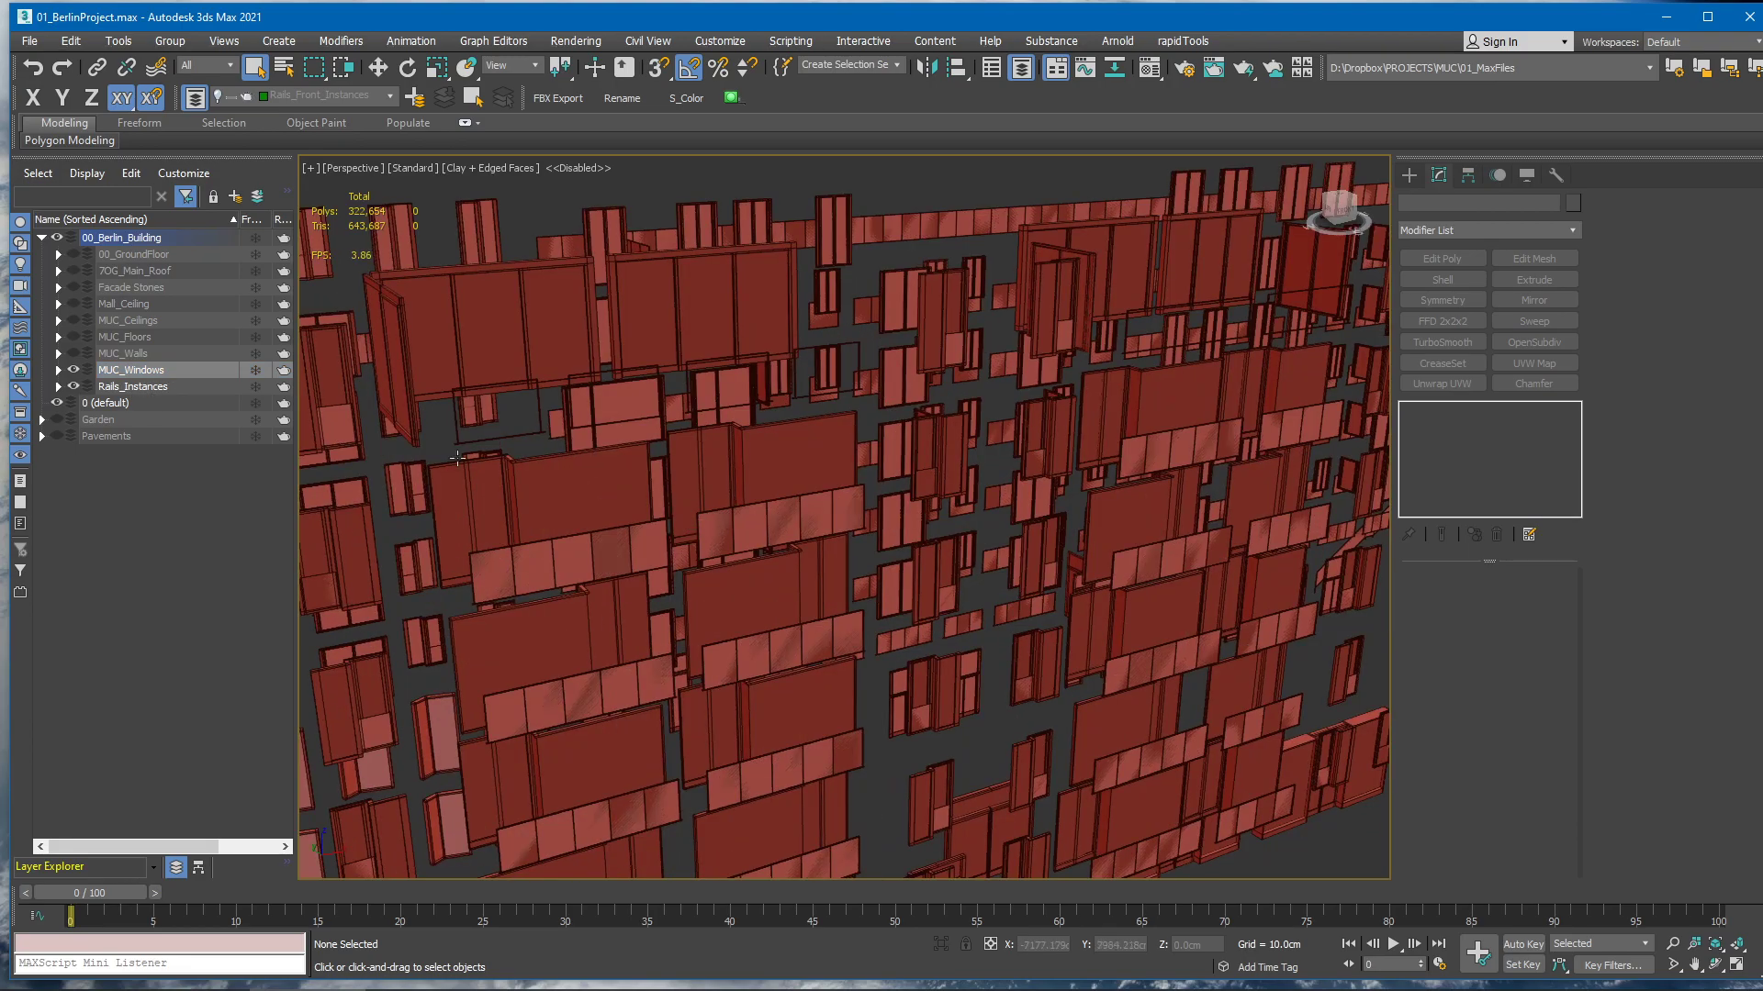
pyautogui.keyDown('alt'); pyautogui.moveTo(623, 461); pyautogui.dragTo(592, 451, button='middle'); pyautogui.keyUp('alt')
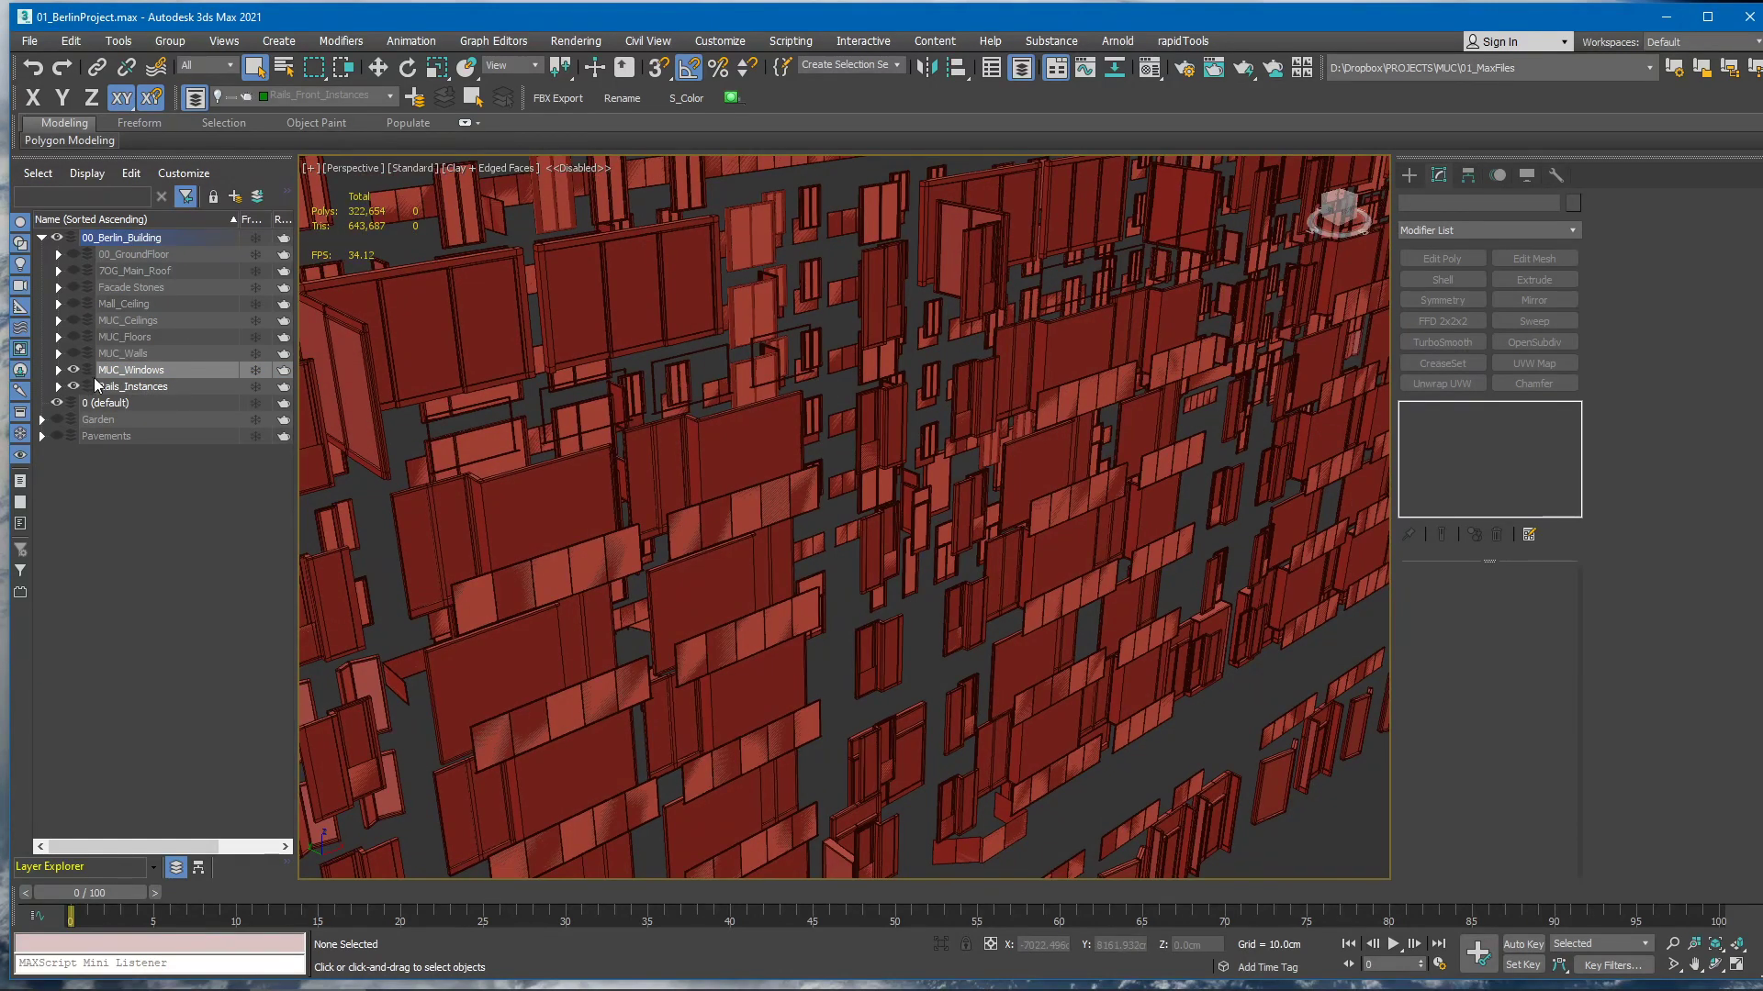
pyautogui.scroll(-6, 804, 492)
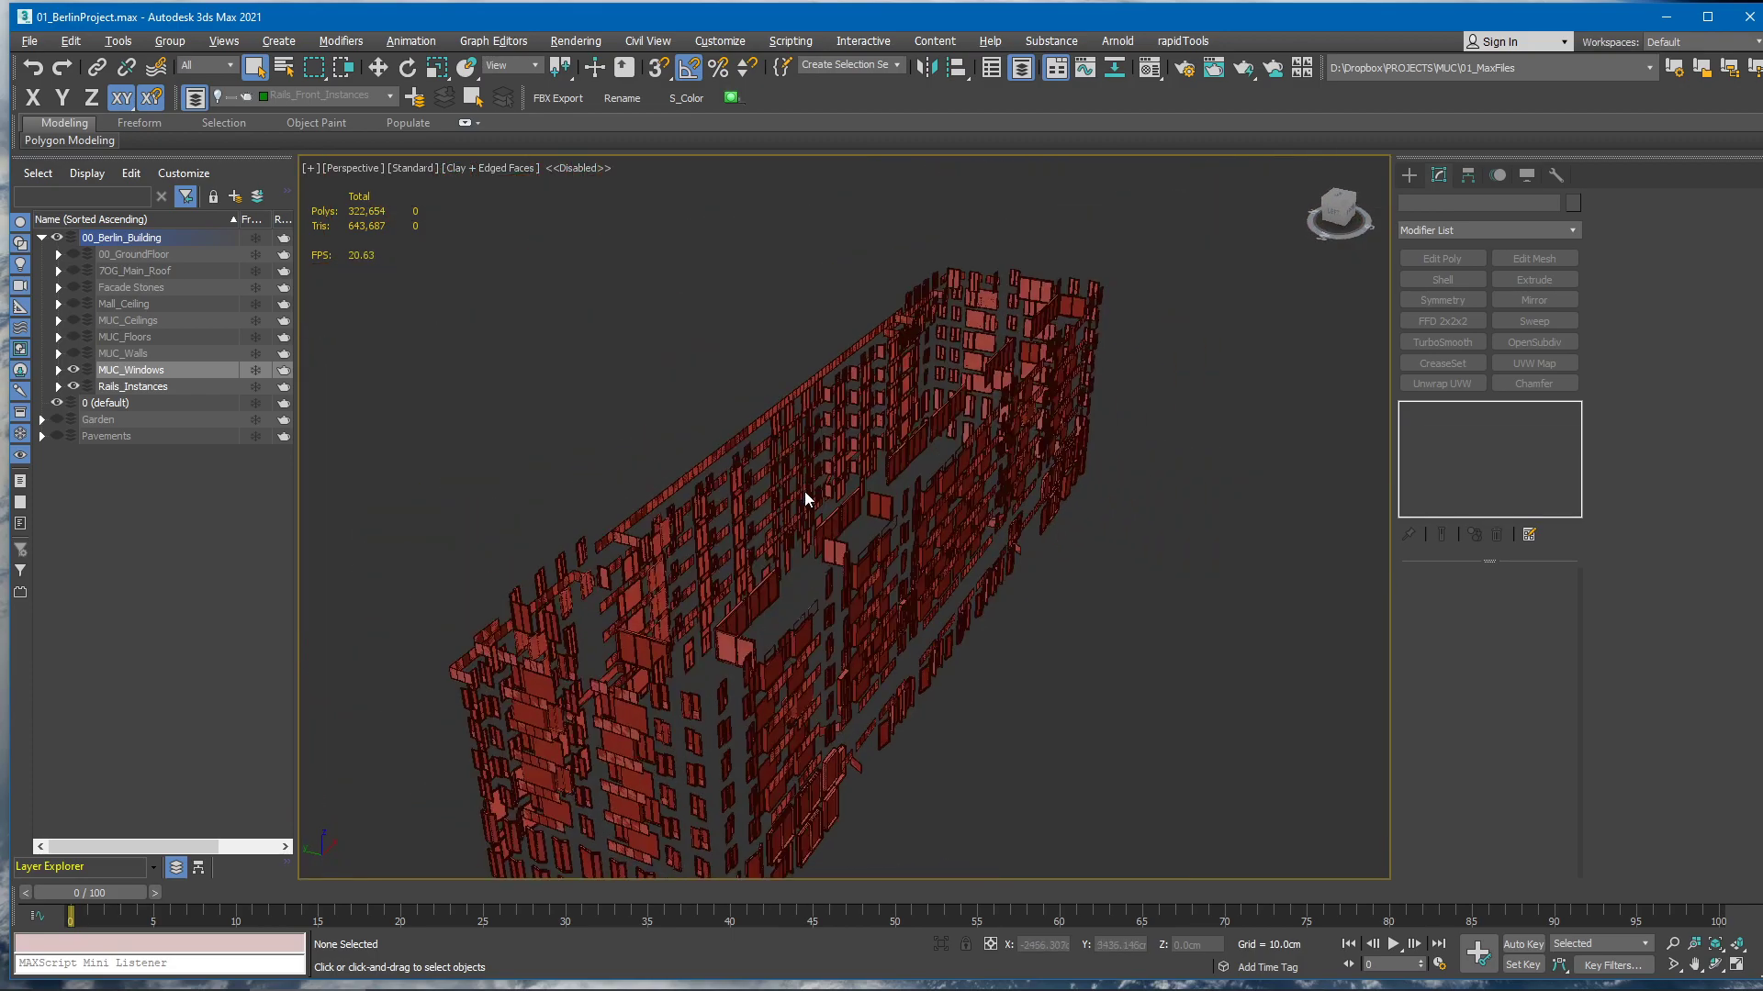
pyautogui.hotkey('ctrl', 'e')
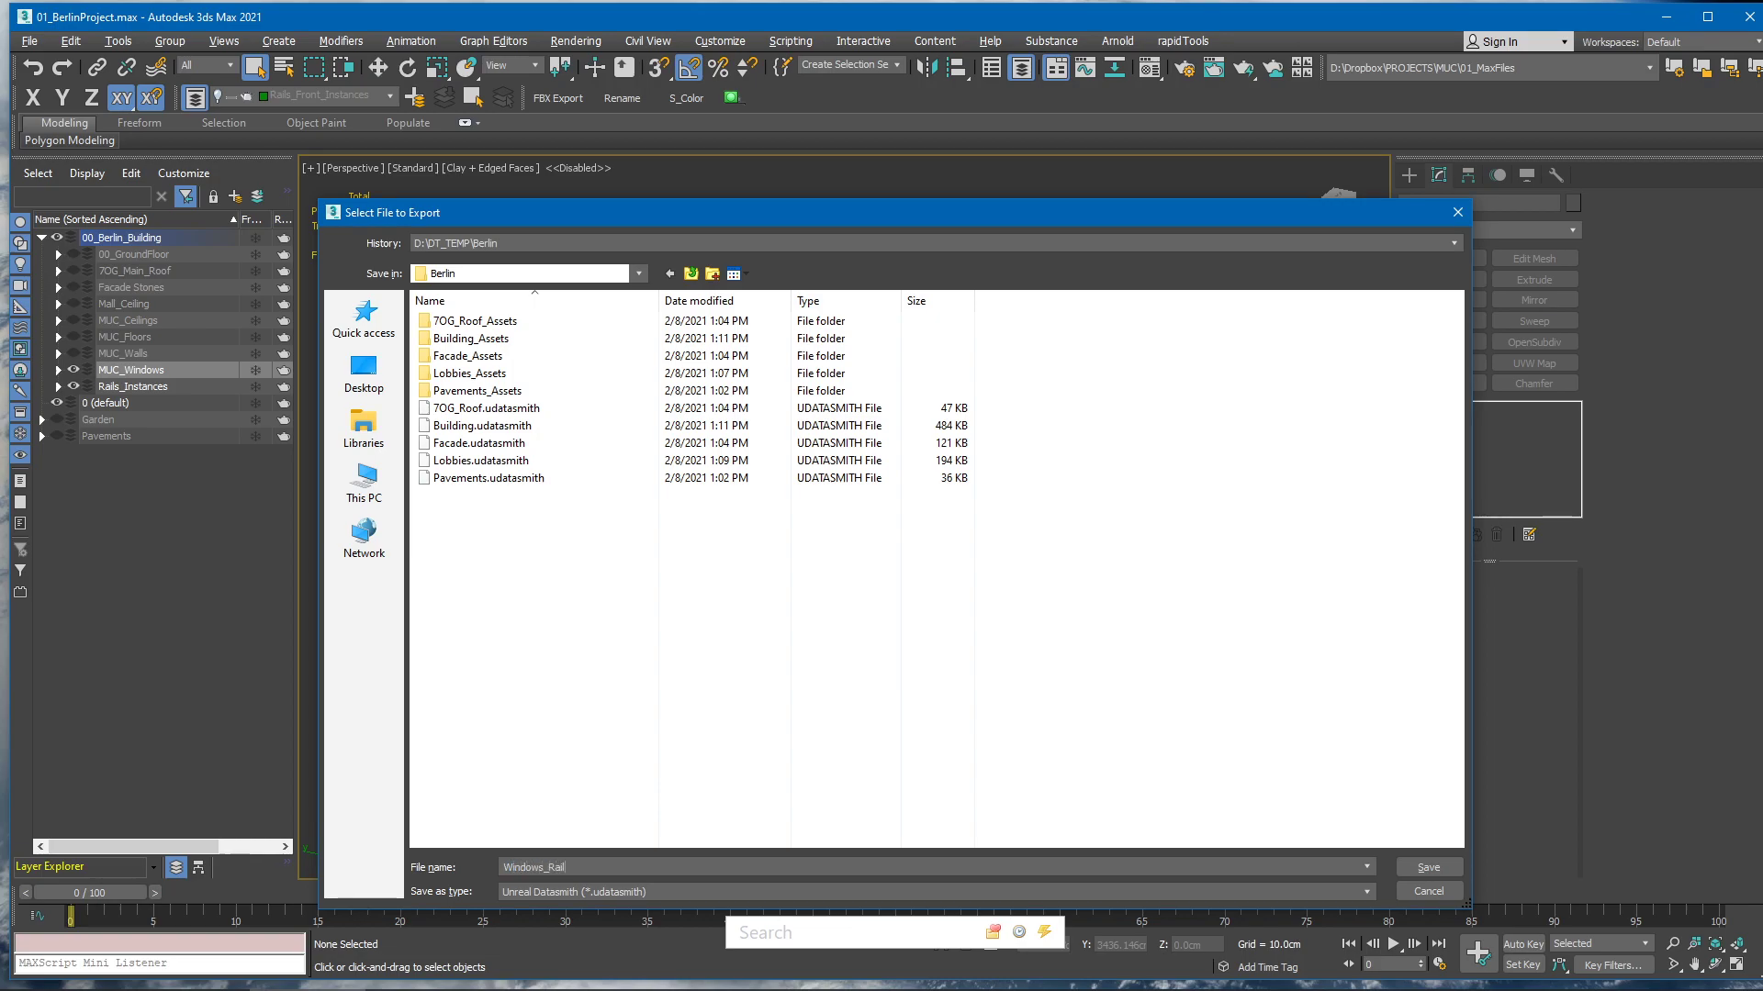
pyautogui.press('Return')
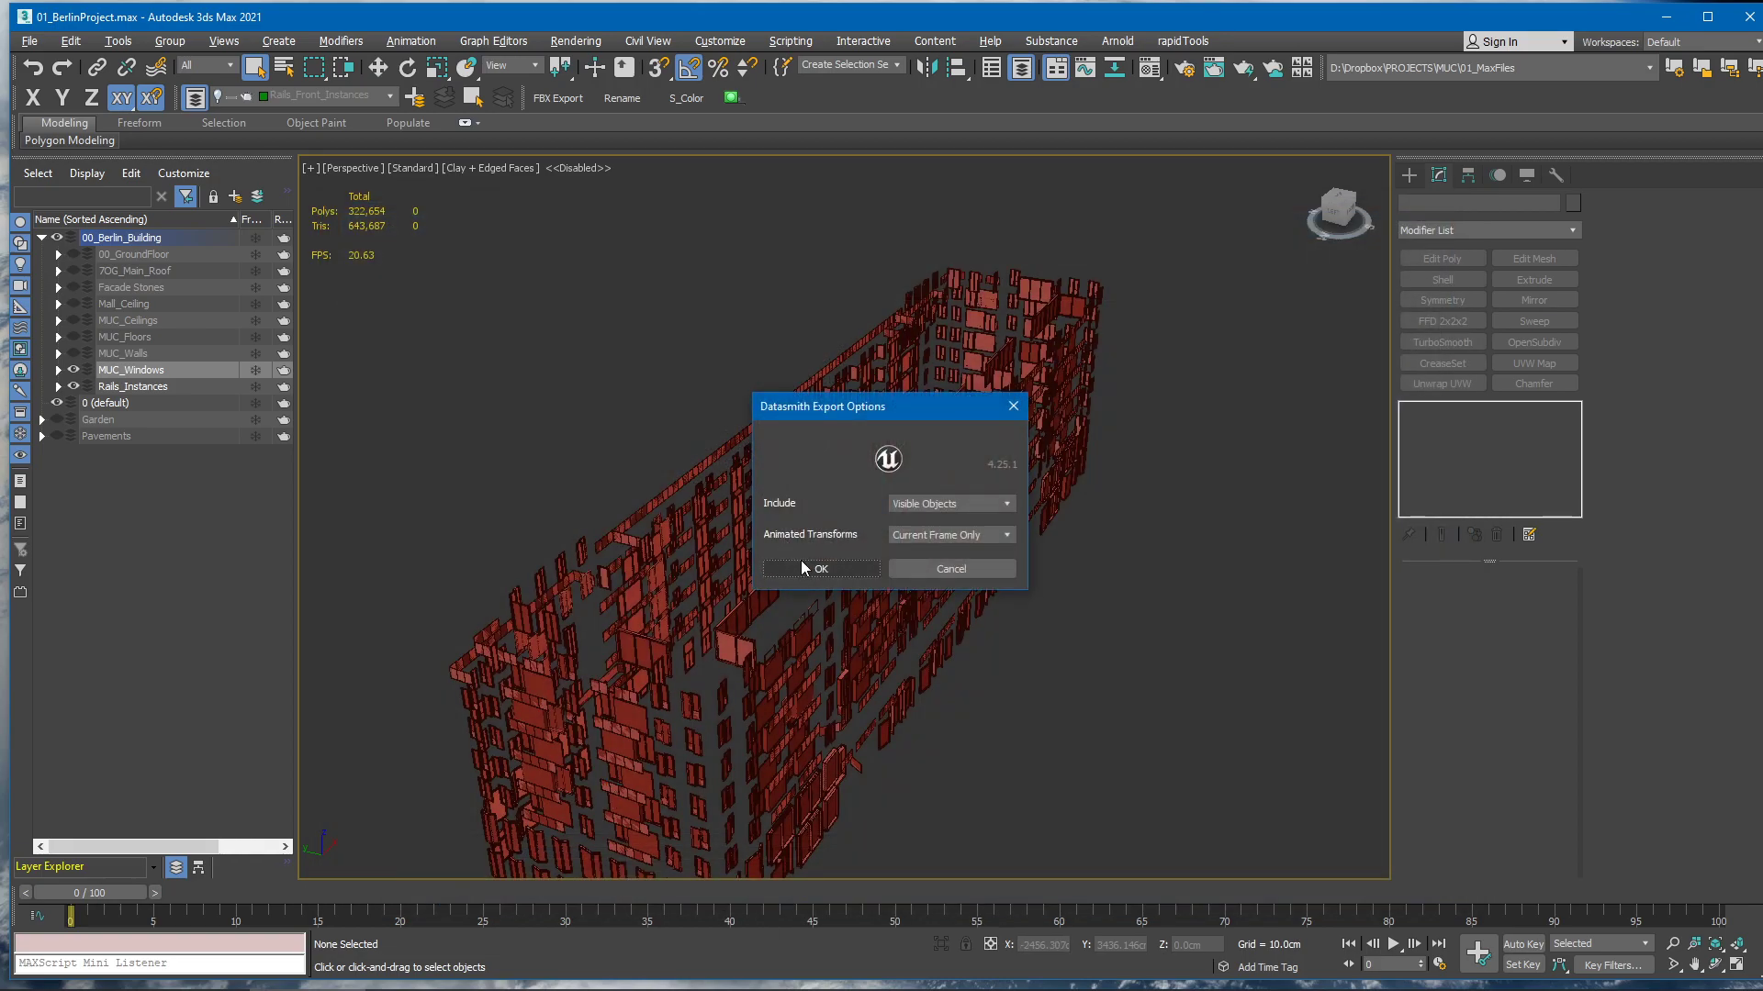
pyautogui.click(800, 560)
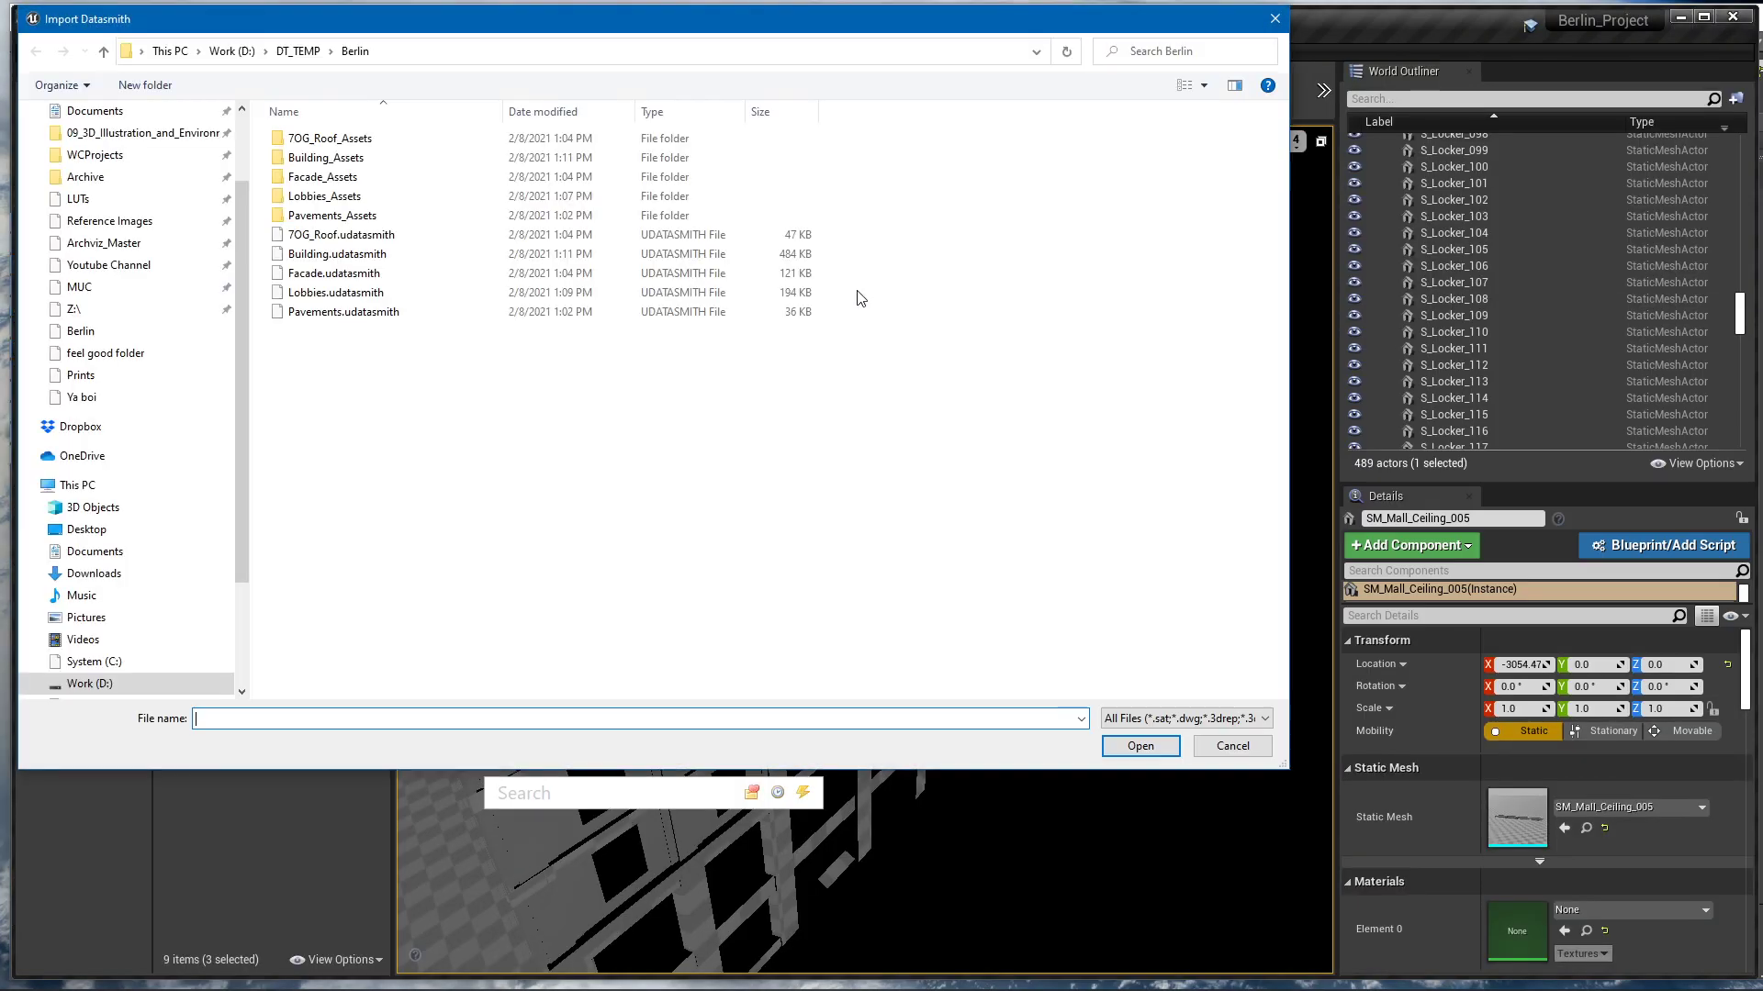
# In Unreal, import Building.udatasmith into the DT folder and look over the imported building
pyautogui.doubleClick(337, 255)
pyautogui.click(1289, 662)
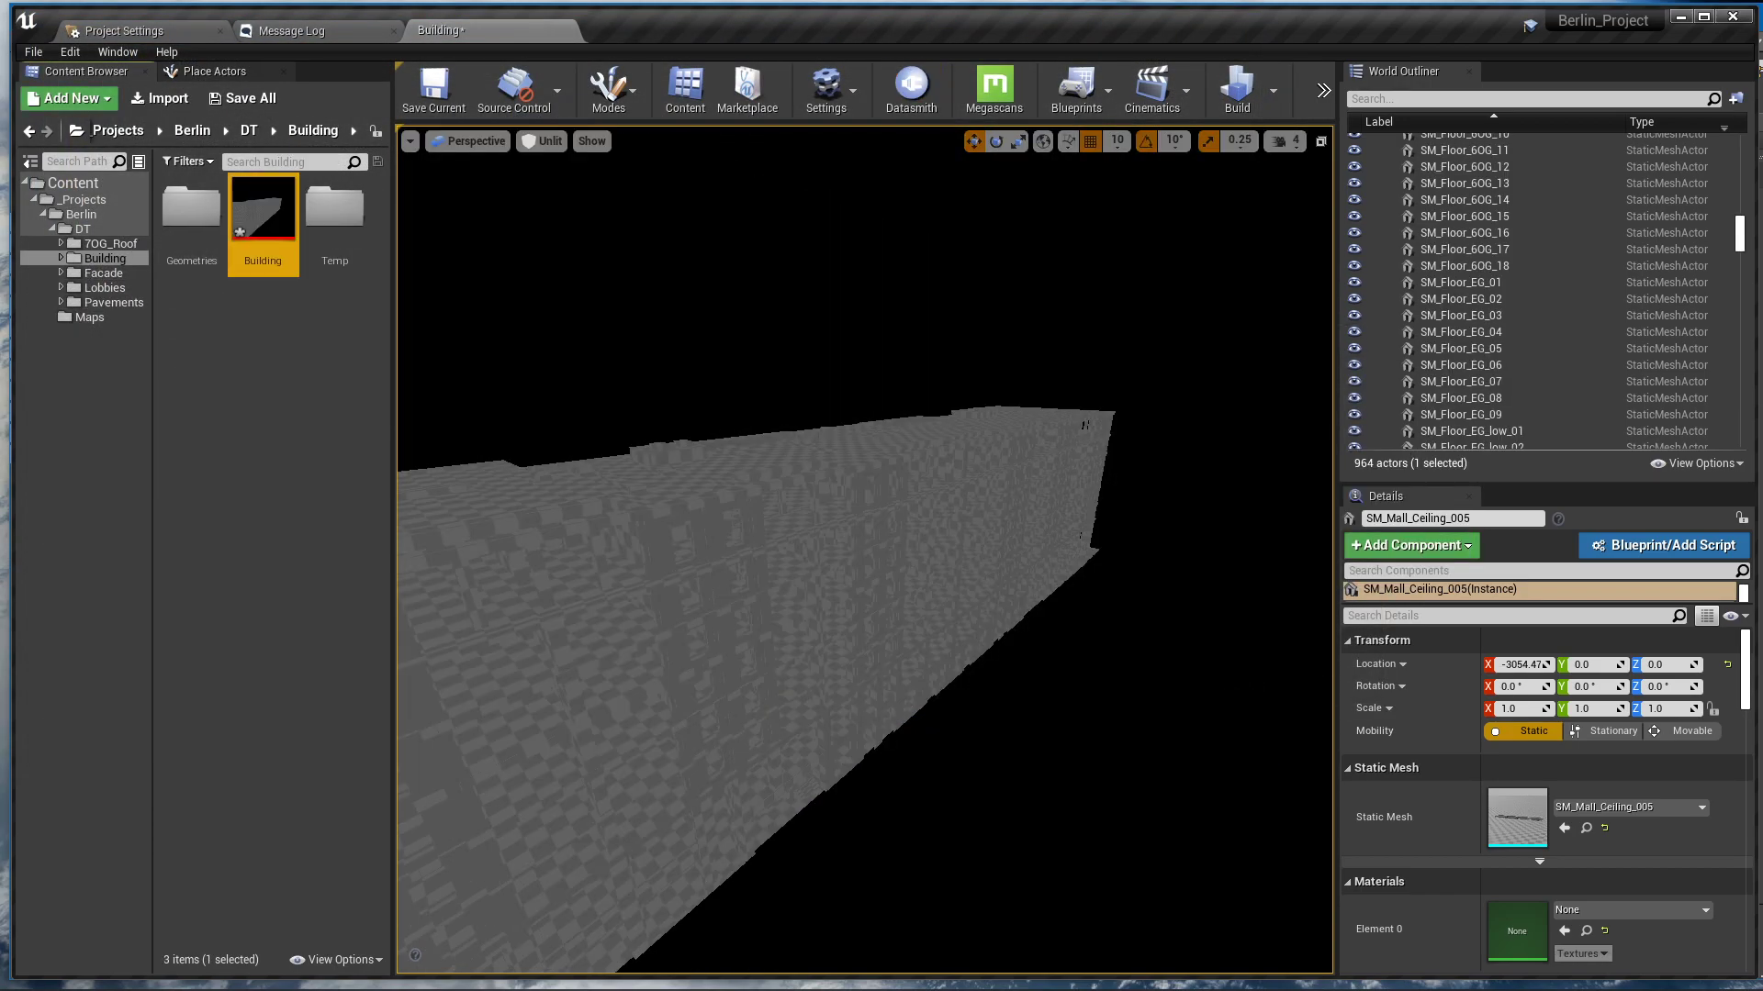
pyautogui.moveTo(1143, 651)
pyautogui.mouseDown(button='right')
pyautogui.moveTo(1028, 651)
pyautogui.moveTo(1143, 651)
pyautogui.mouseUp(button='right')
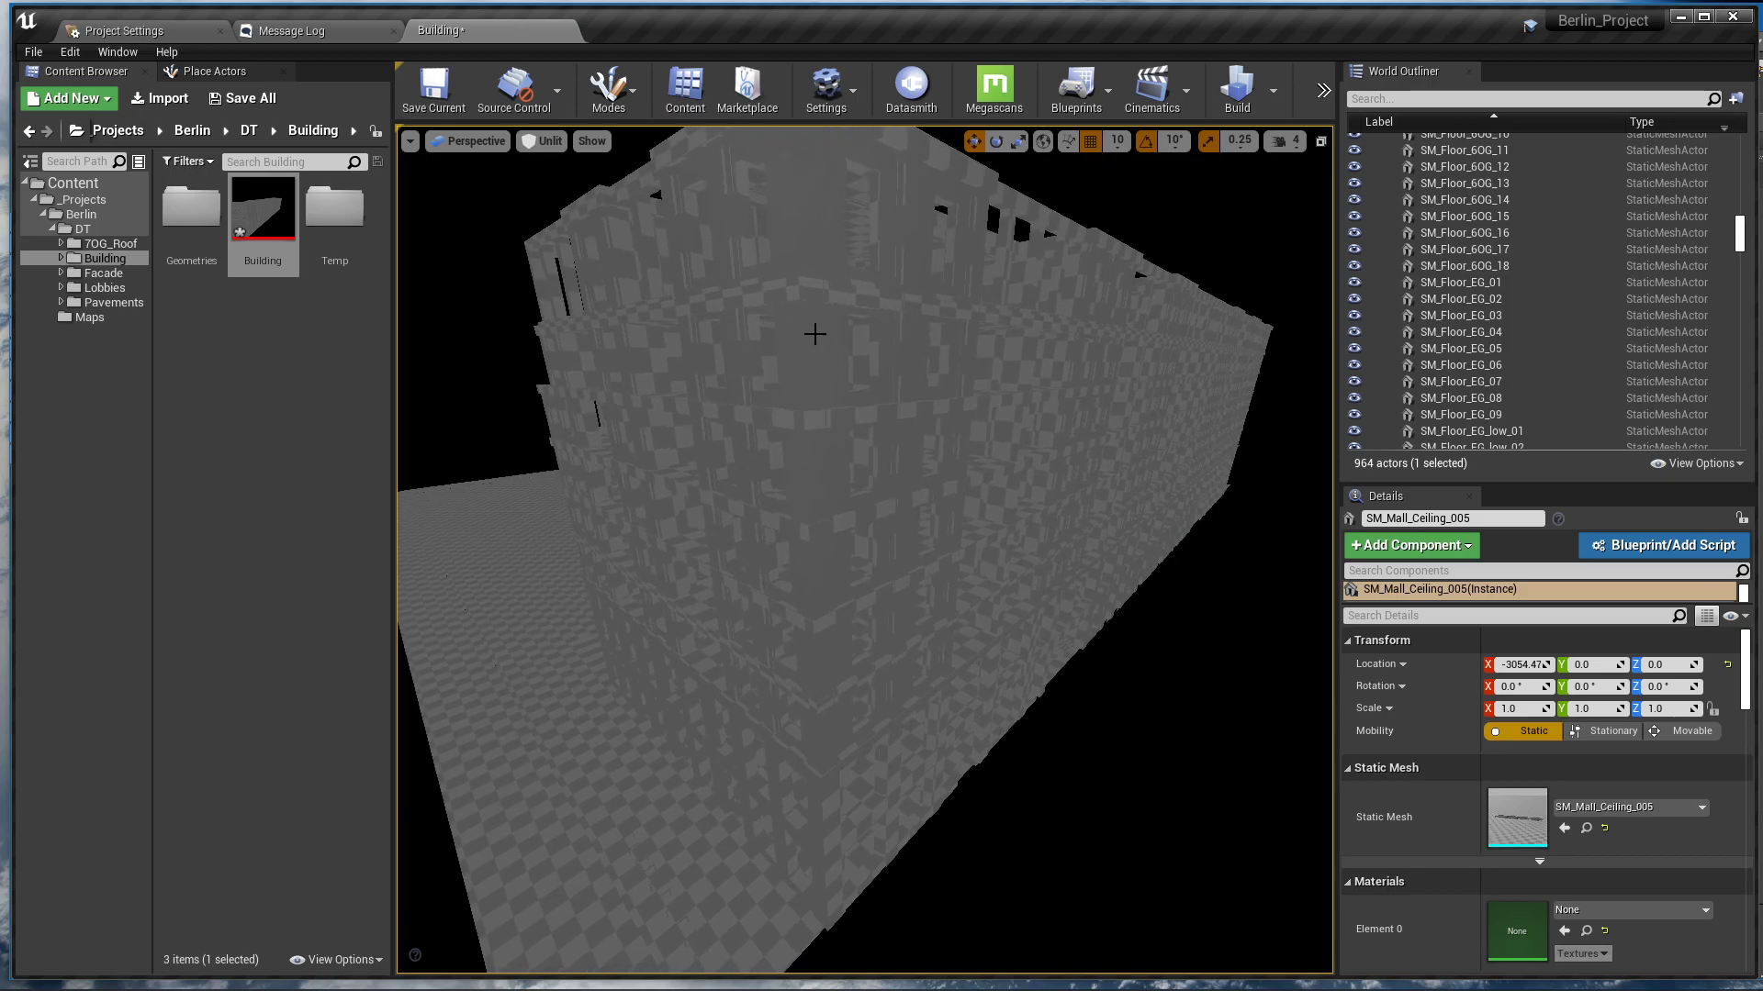
# Import Windows_Railings.udatasmith into the Berlin DT folder with geometry only and minimum and maximum lightmap resolutions of 64
pyautogui.click(931, 112)
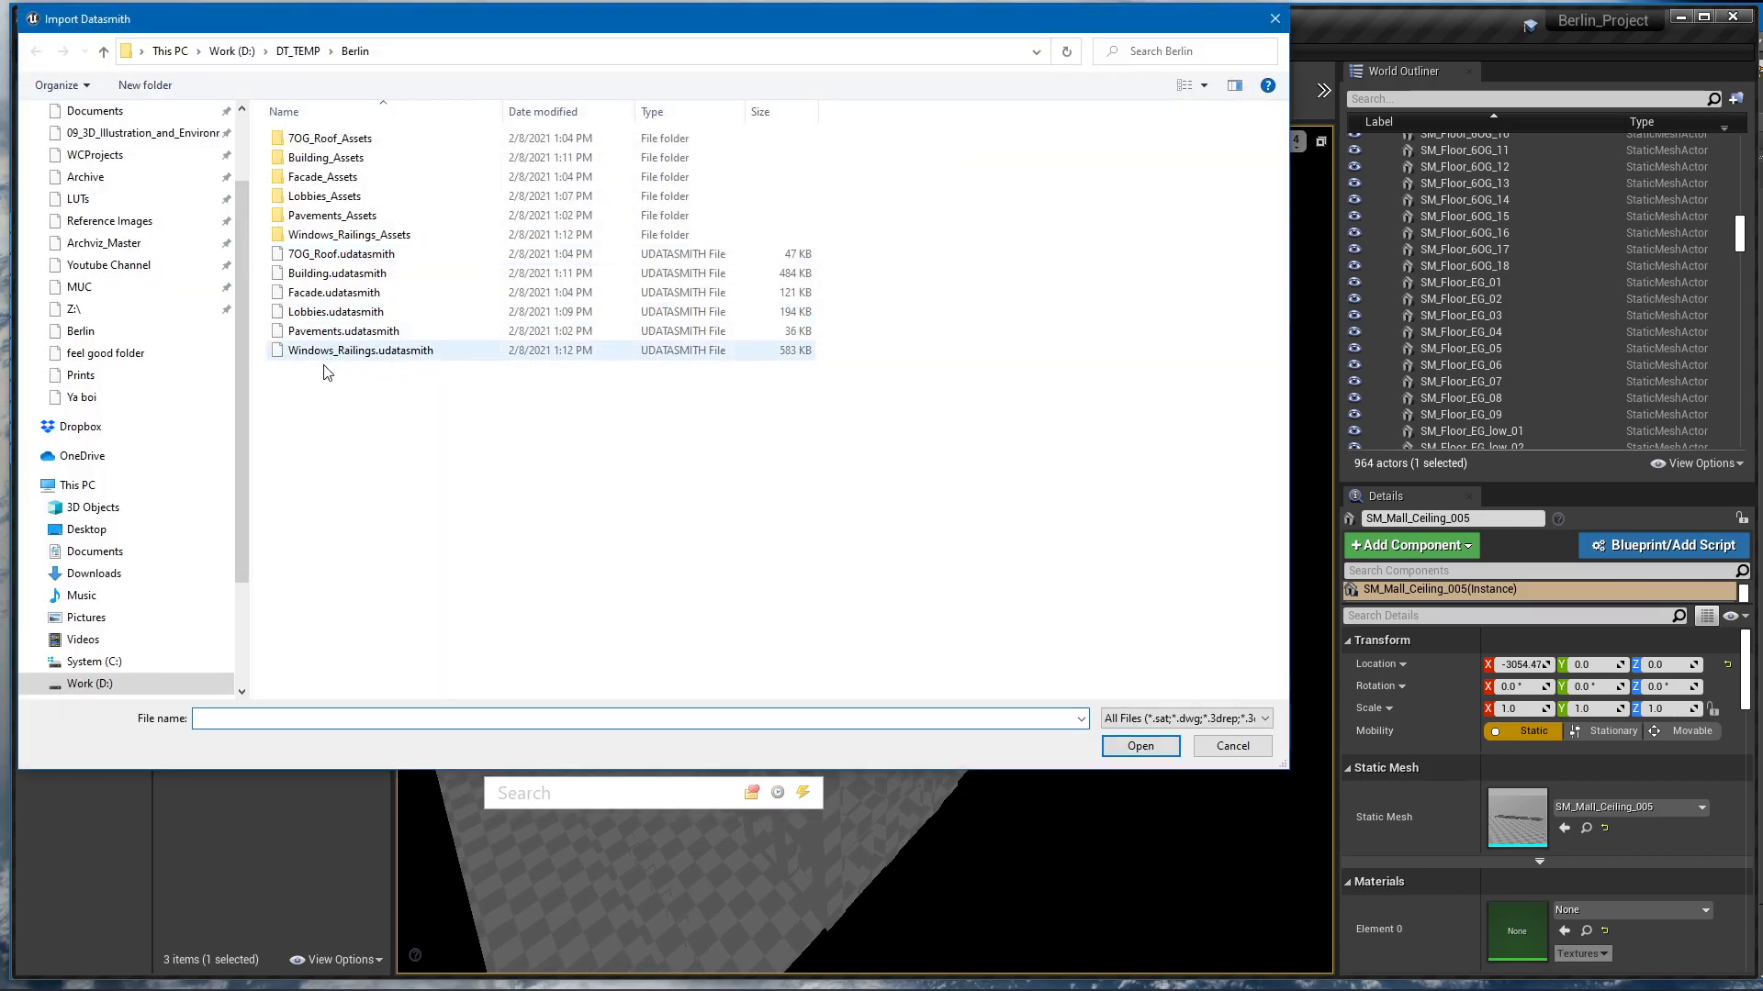
pyautogui.click(332, 351)
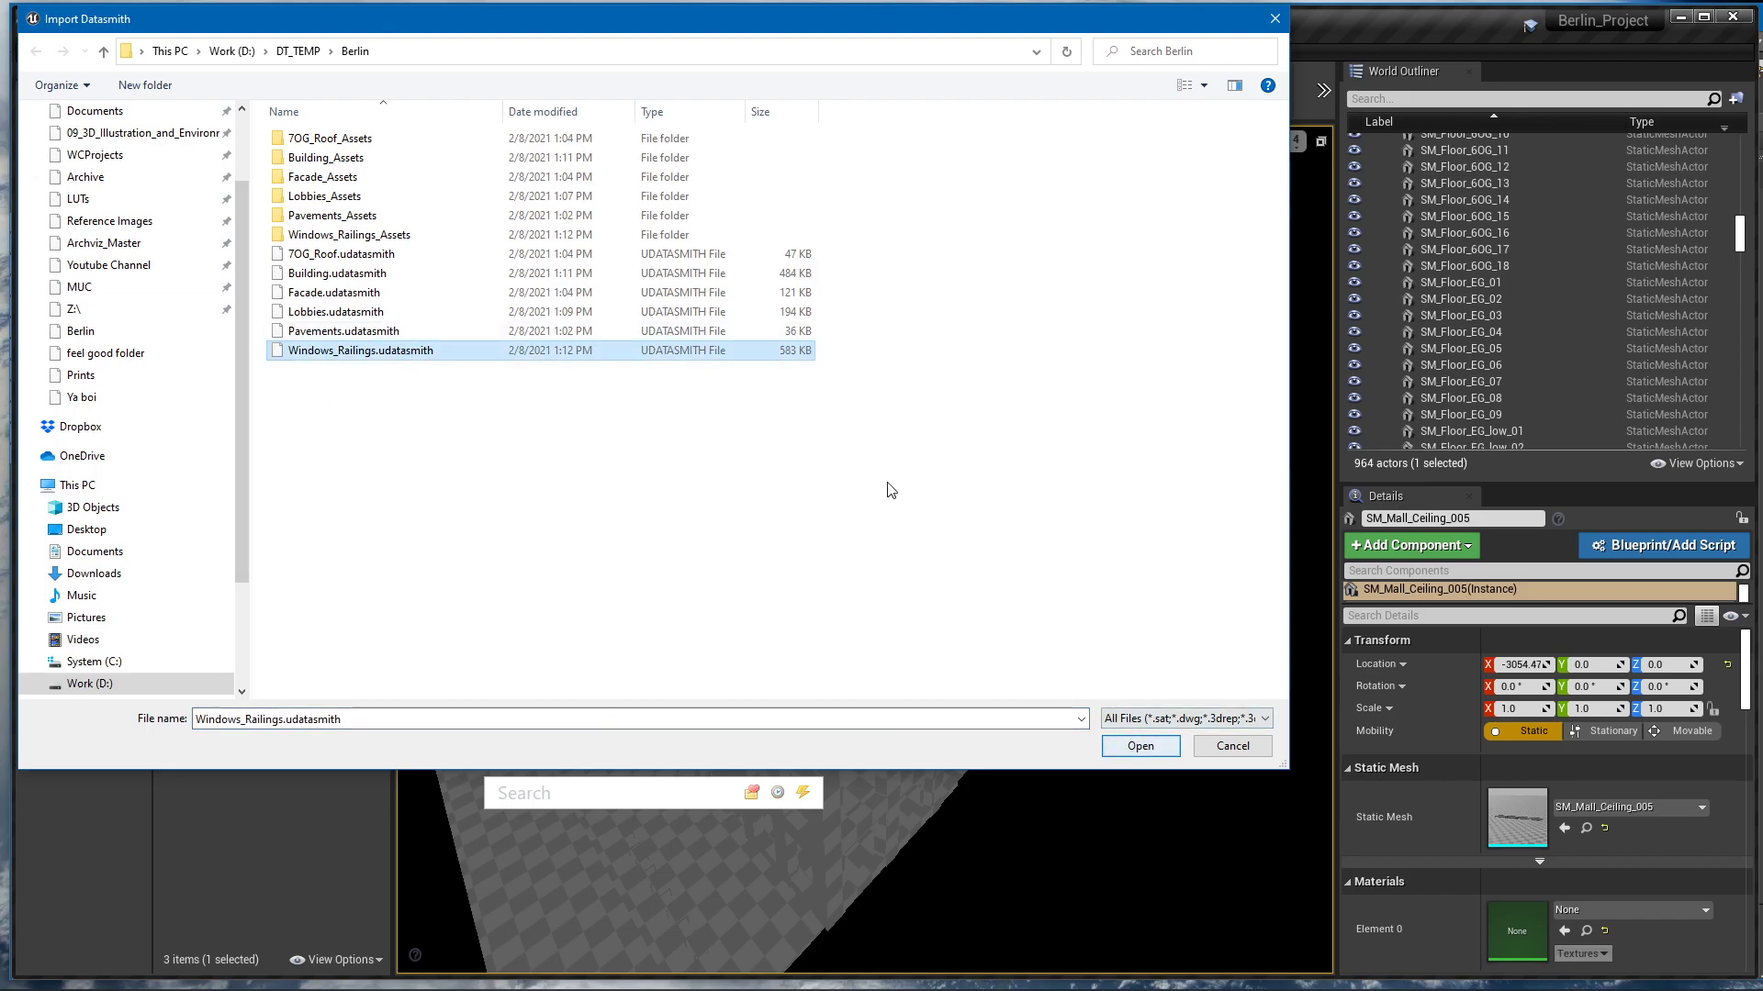
pyautogui.click(1137, 751)
pyautogui.click(1270, 703)
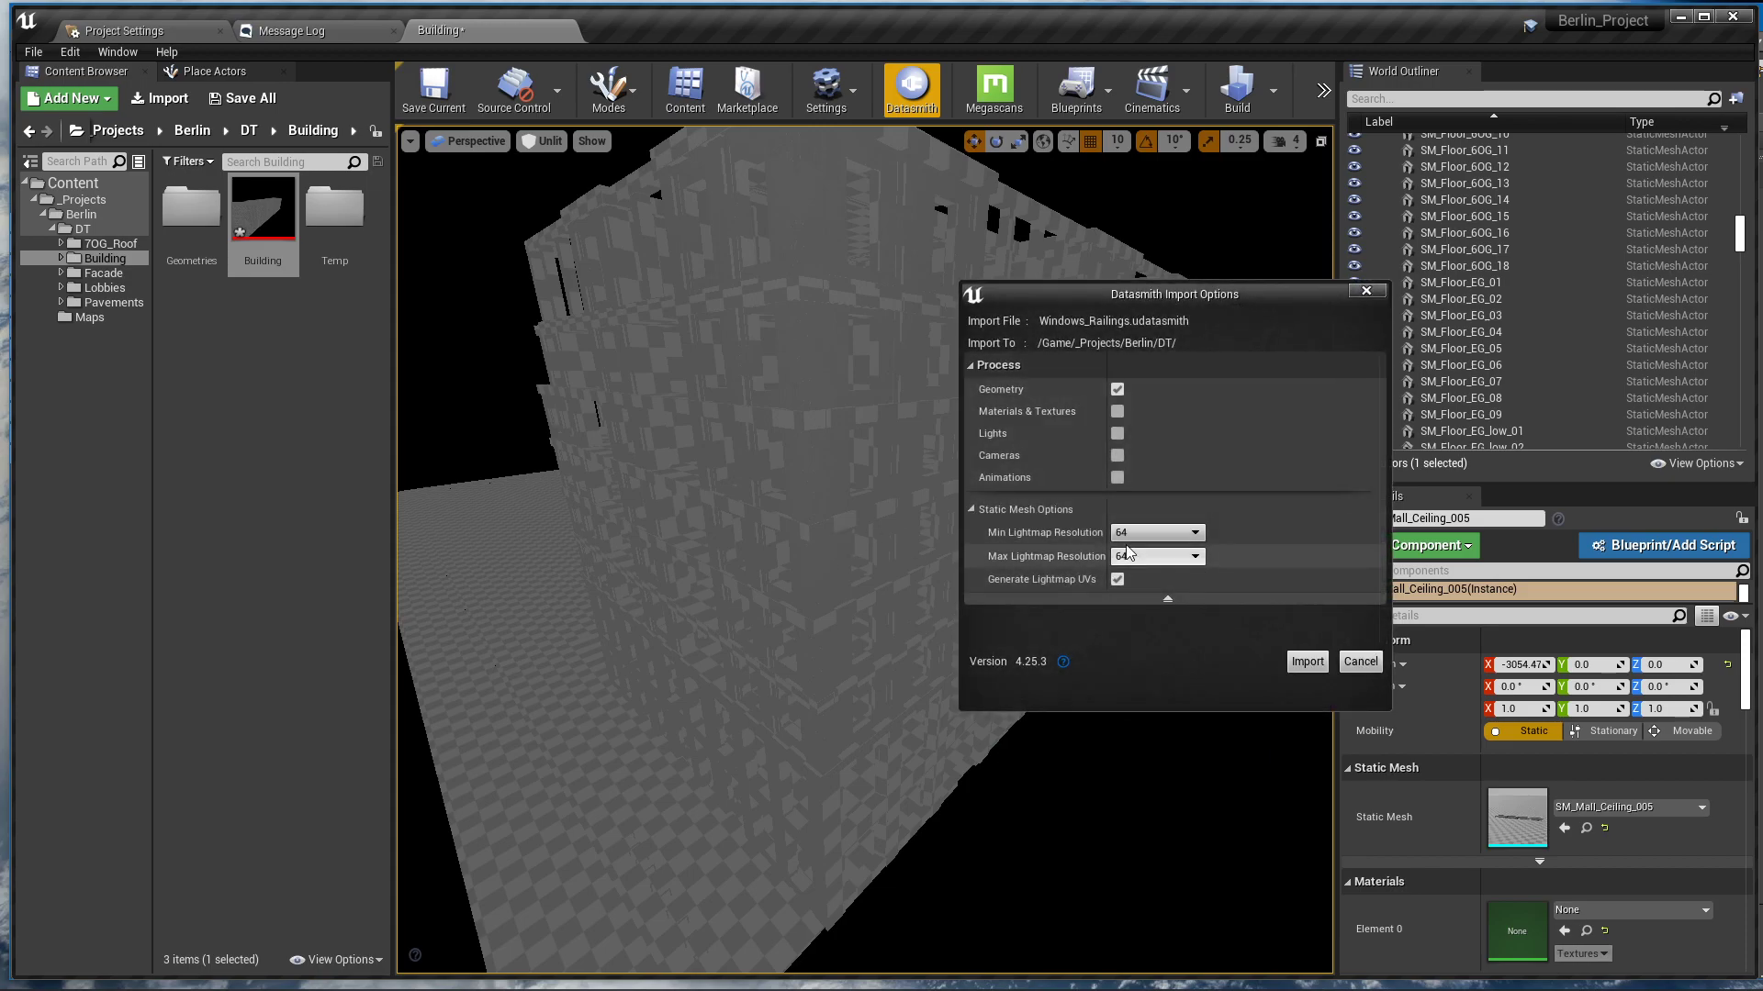
pyautogui.click(1302, 661)
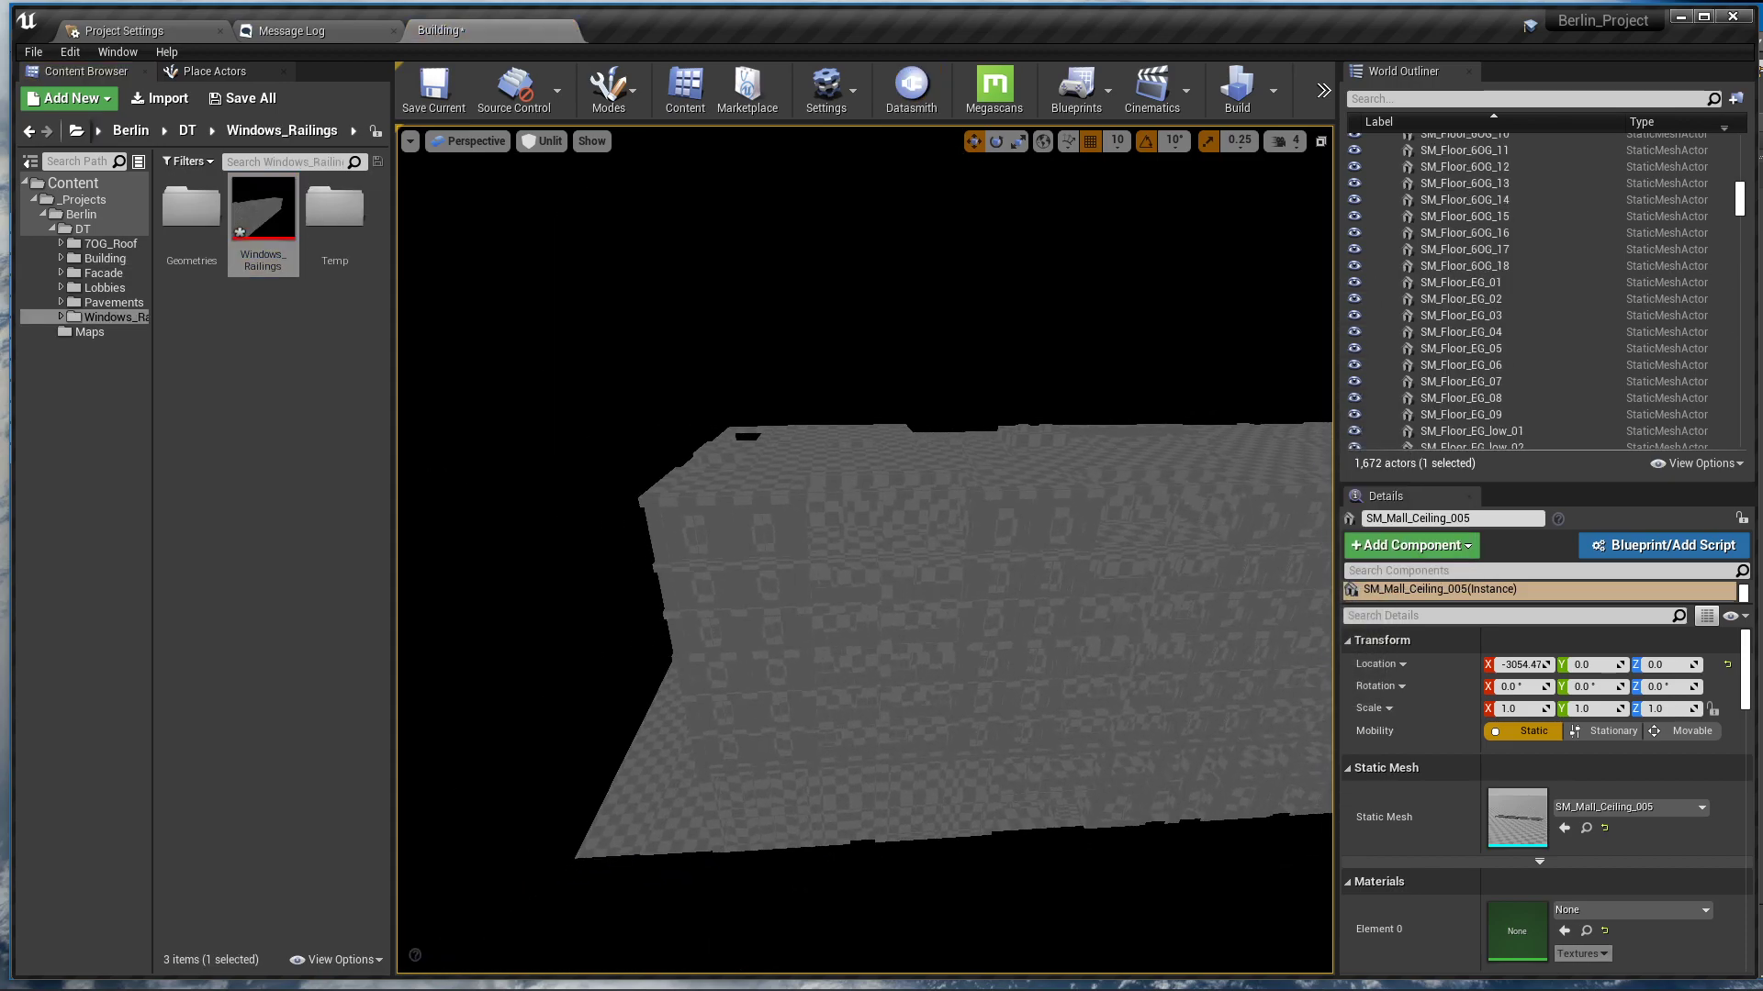
# Fly up to the facade's balconies and select a railing to examine the imported rails and their checker mapping
pyautogui.press('w')
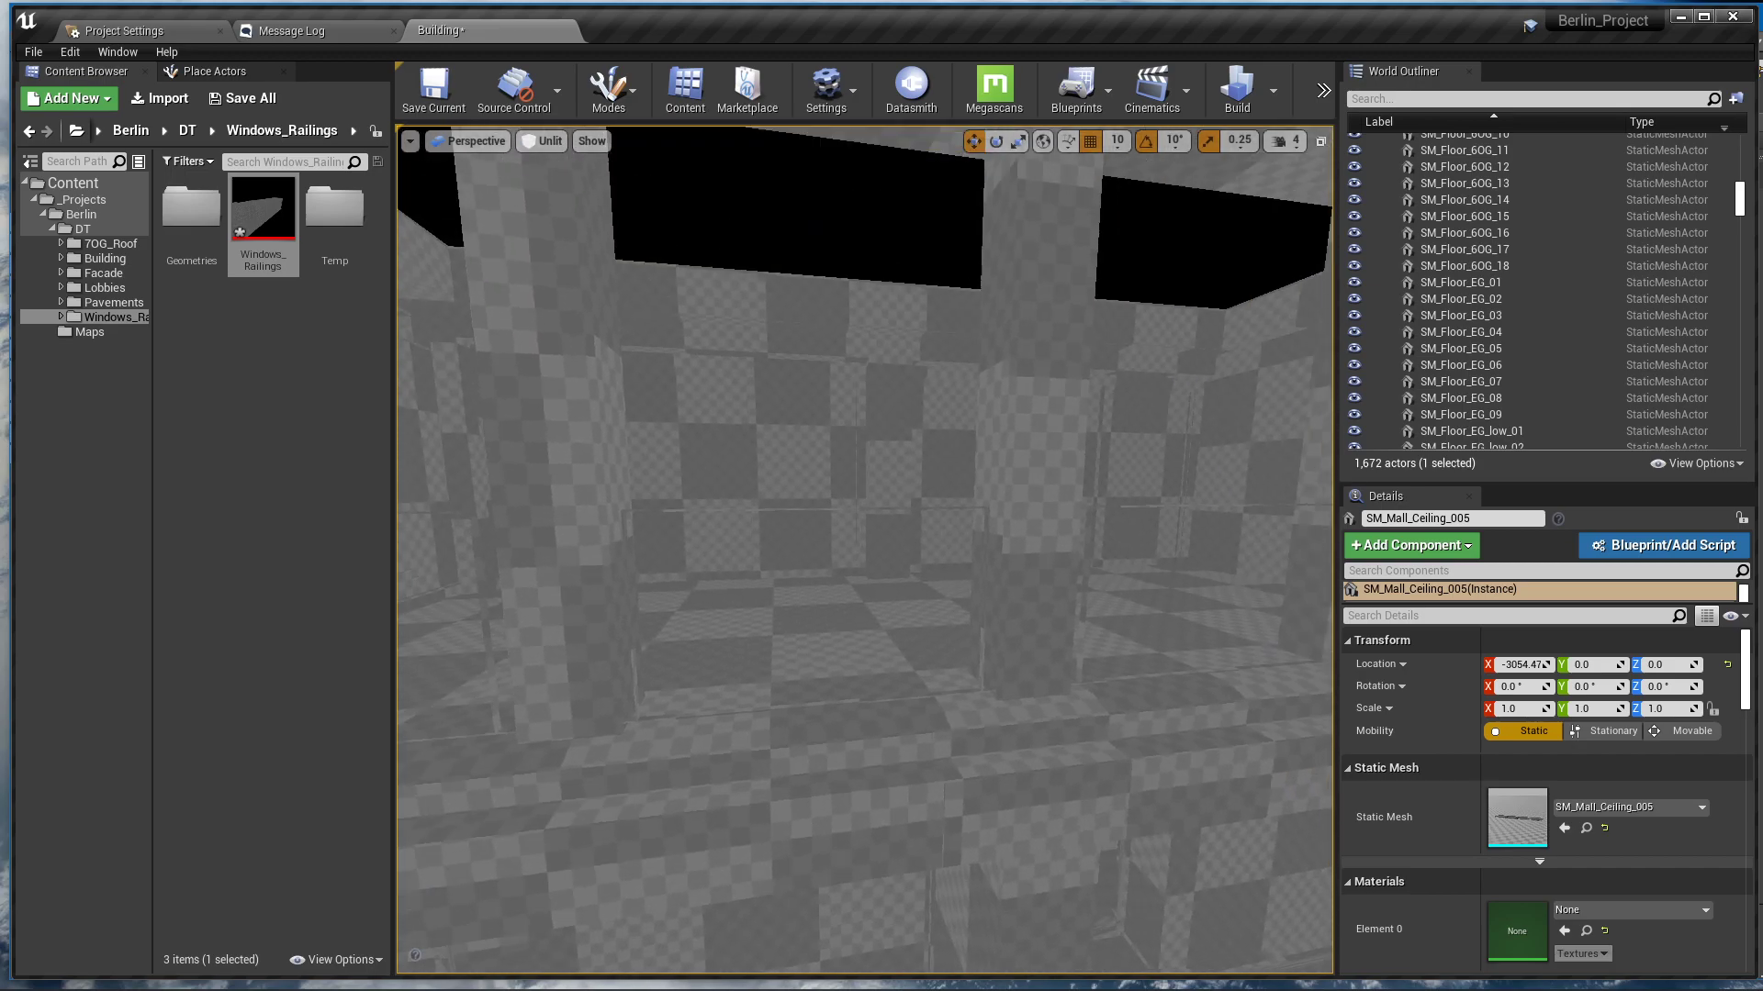
pyautogui.press('w')
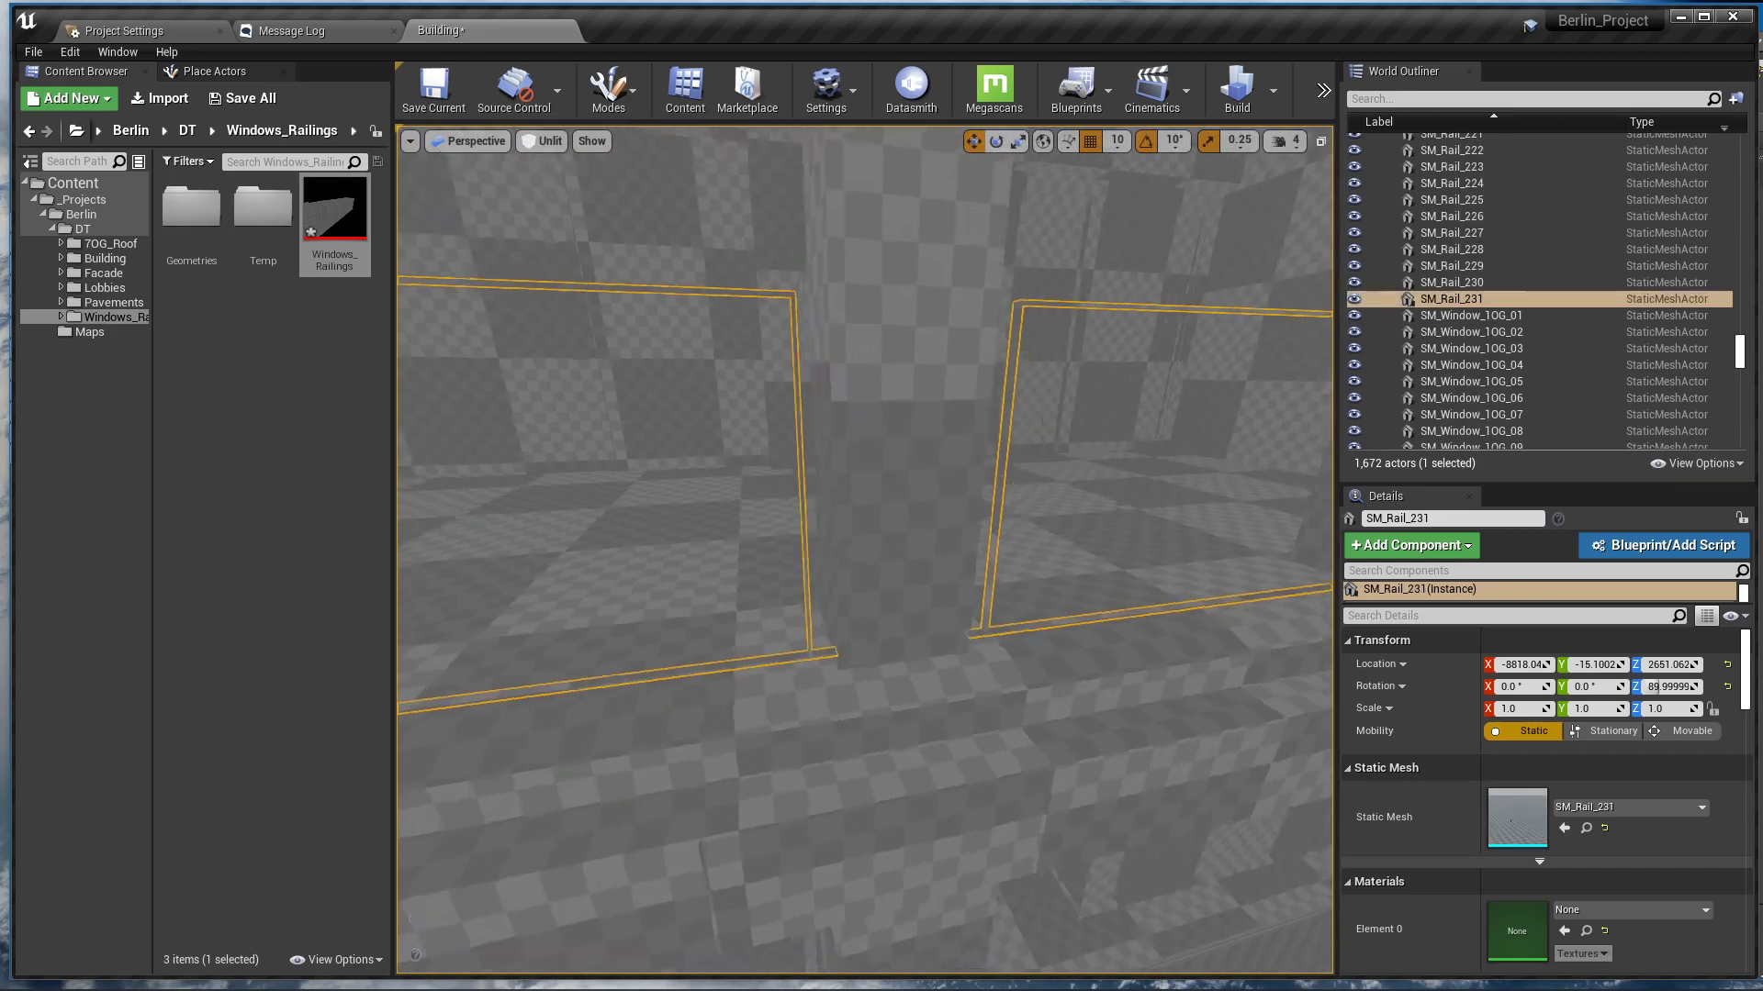
pyautogui.moveTo(1009, 334); pyautogui.dragTo(1007, 436, button='right')
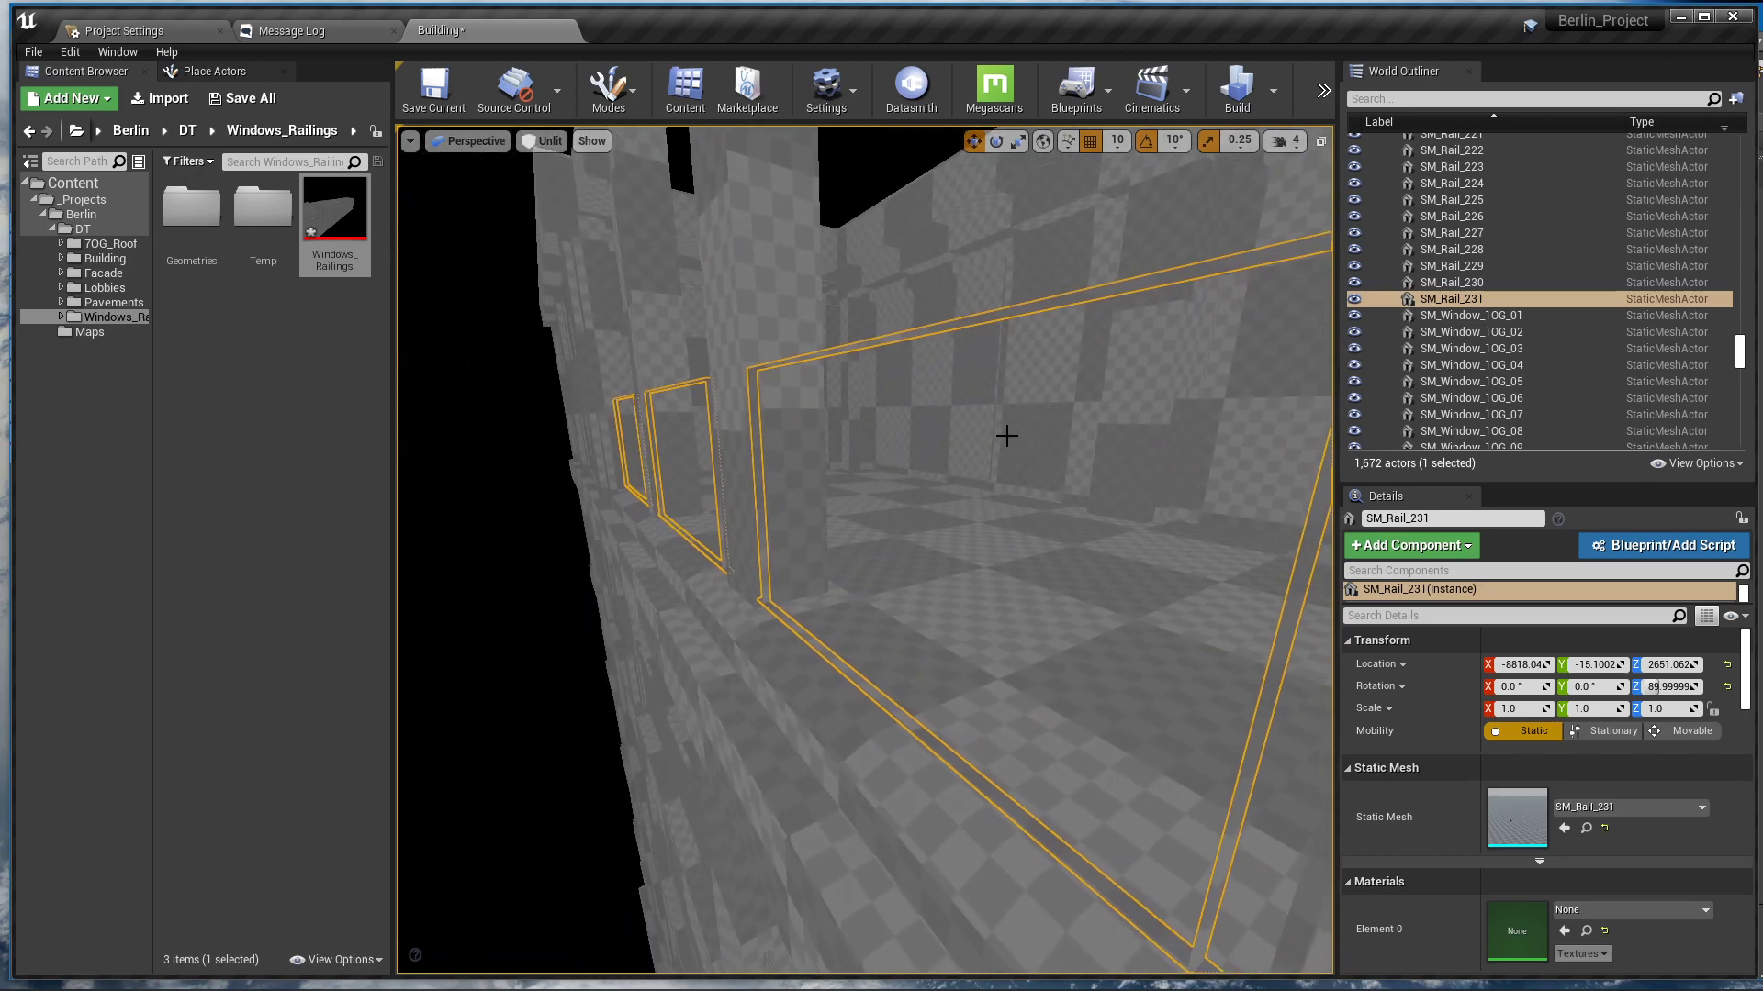
pyautogui.moveTo(849, 400); pyautogui.dragTo(881, 587, button='right')
pyautogui.click(914, 648)
pyautogui.moveTo(914, 649); pyautogui.dragTo(890, 438, button='right')
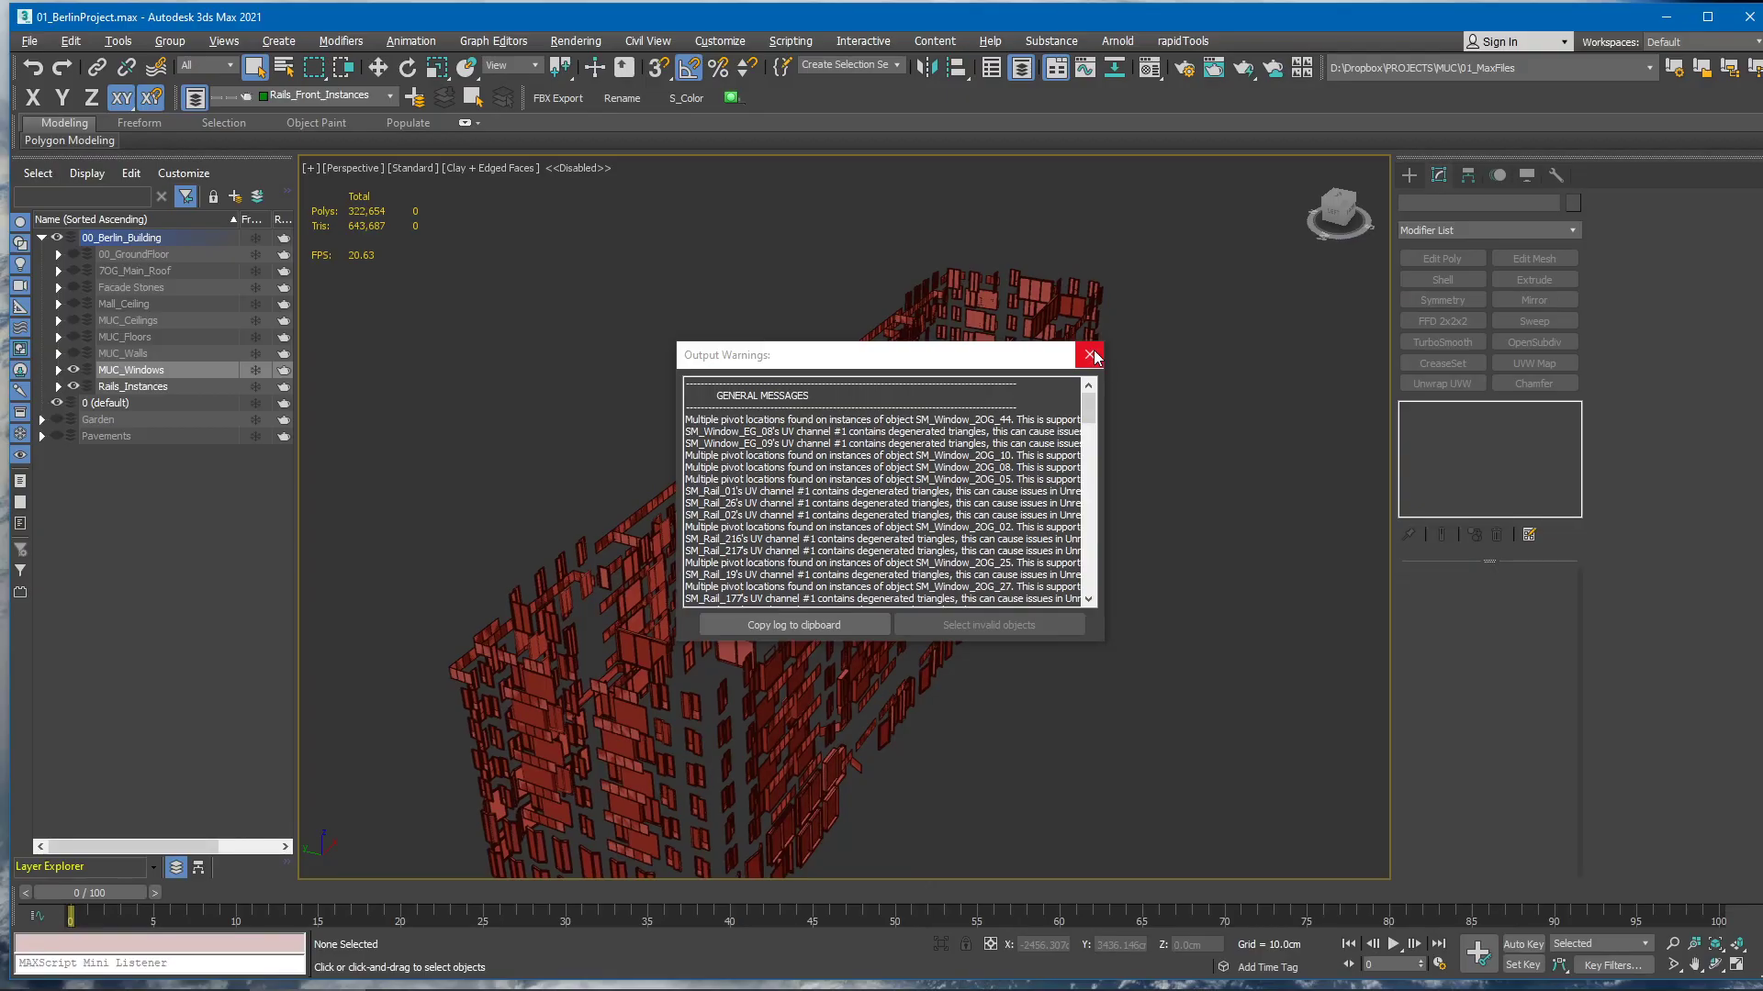
# In 3ds Max, dismiss the export warnings and inspect the SM_Rail_231 balcony railing up close and across the whole facade
pyautogui.click(1091, 356)
pyautogui.keyDown('alt'); pyautogui.moveTo(954, 514); pyautogui.dragTo(917, 430, button='middle'); pyautogui.keyUp('alt')
pyautogui.scroll(6, 795, 472)
pyautogui.scroll(-5, 814, 660)
pyautogui.click(737, 415)
pyautogui.scroll(-3, 917, 429)
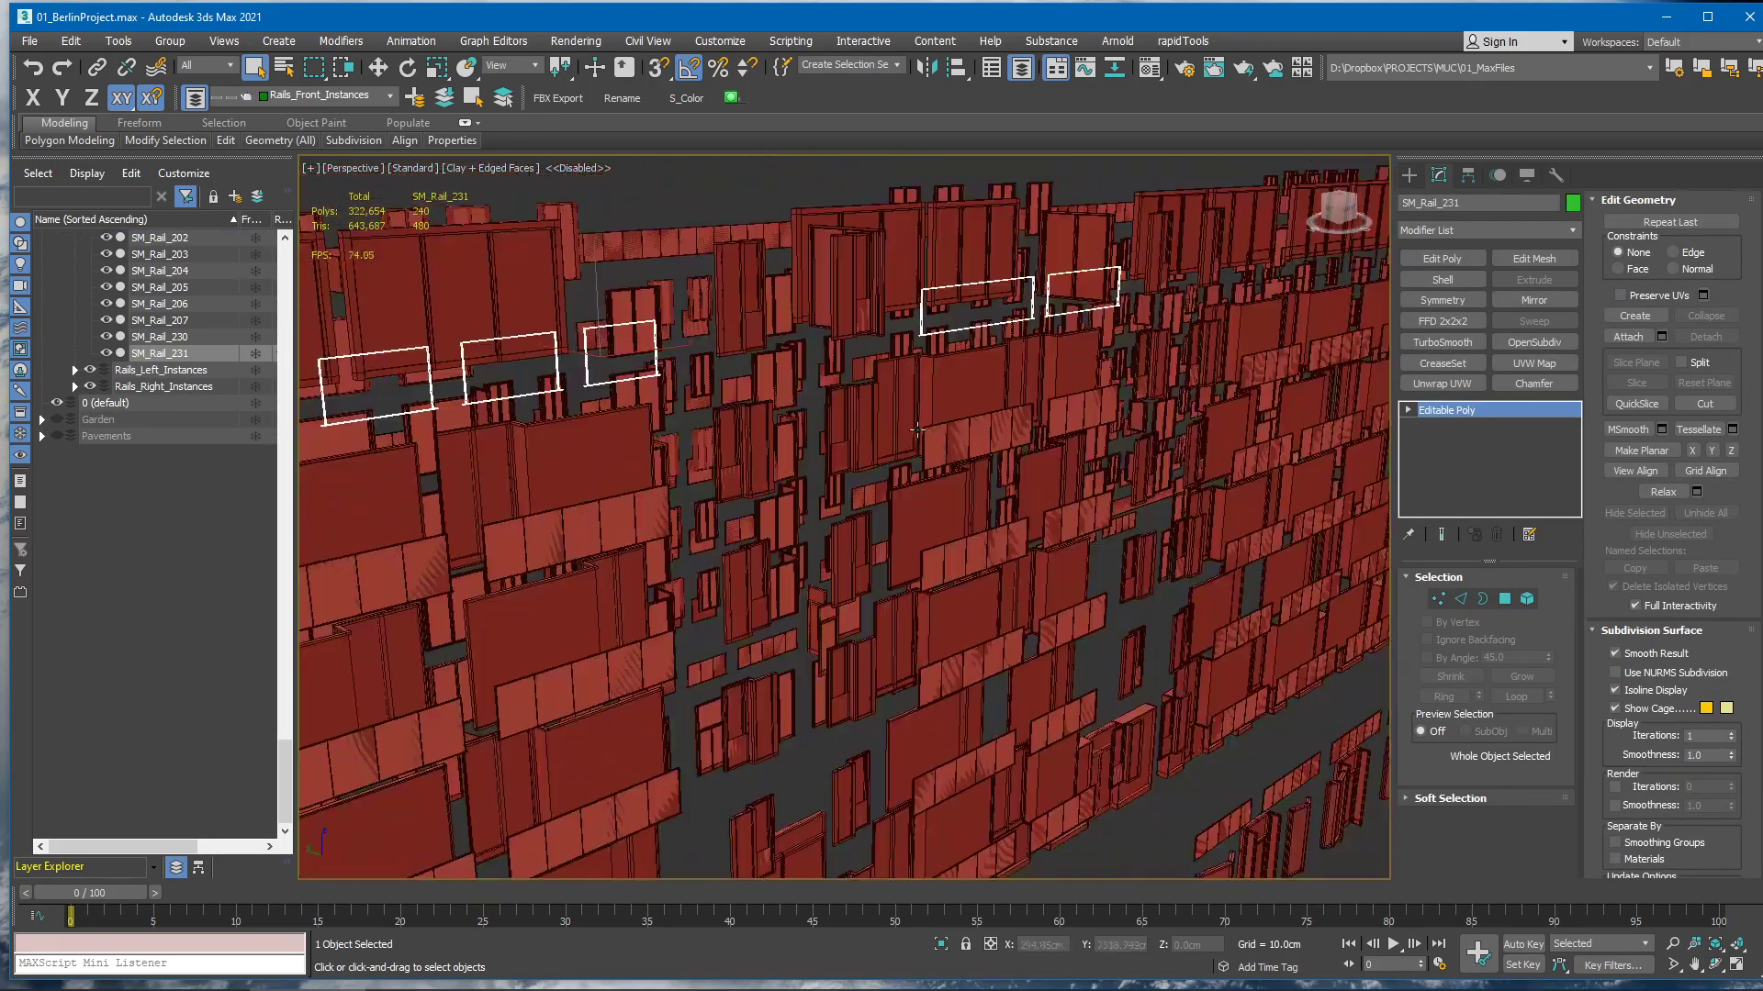
pyautogui.scroll(-3, 795, 485)
pyautogui.keyDown('alt'); pyautogui.moveTo(815, 488); pyautogui.dragTo(798, 546, button='middle'); pyautogui.keyUp('alt')
pyautogui.moveTo(1062, 543); pyautogui.dragTo(841, 560, button='middle')
pyautogui.scroll(-5, 842, 559)
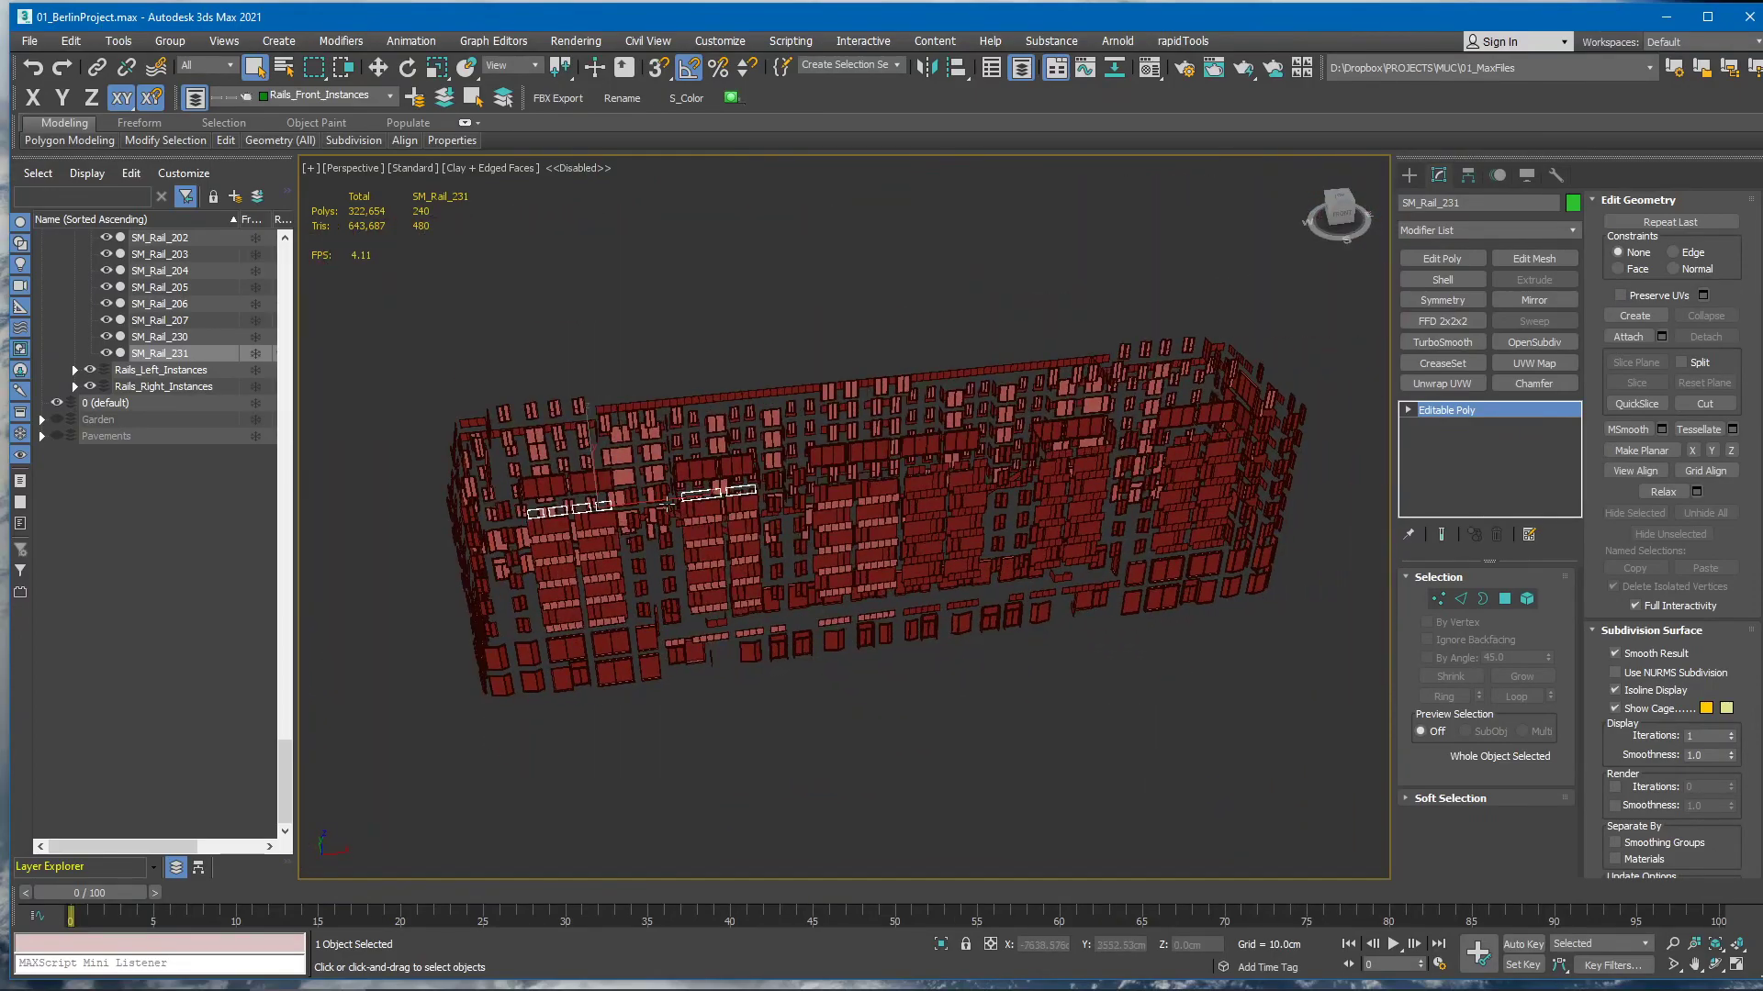
pyautogui.keyDown('alt'); pyautogui.moveTo(666, 504); pyautogui.dragTo(825, 420, button='middle'); pyautogui.keyUp('alt')
pyautogui.scroll(6, 606, 464)
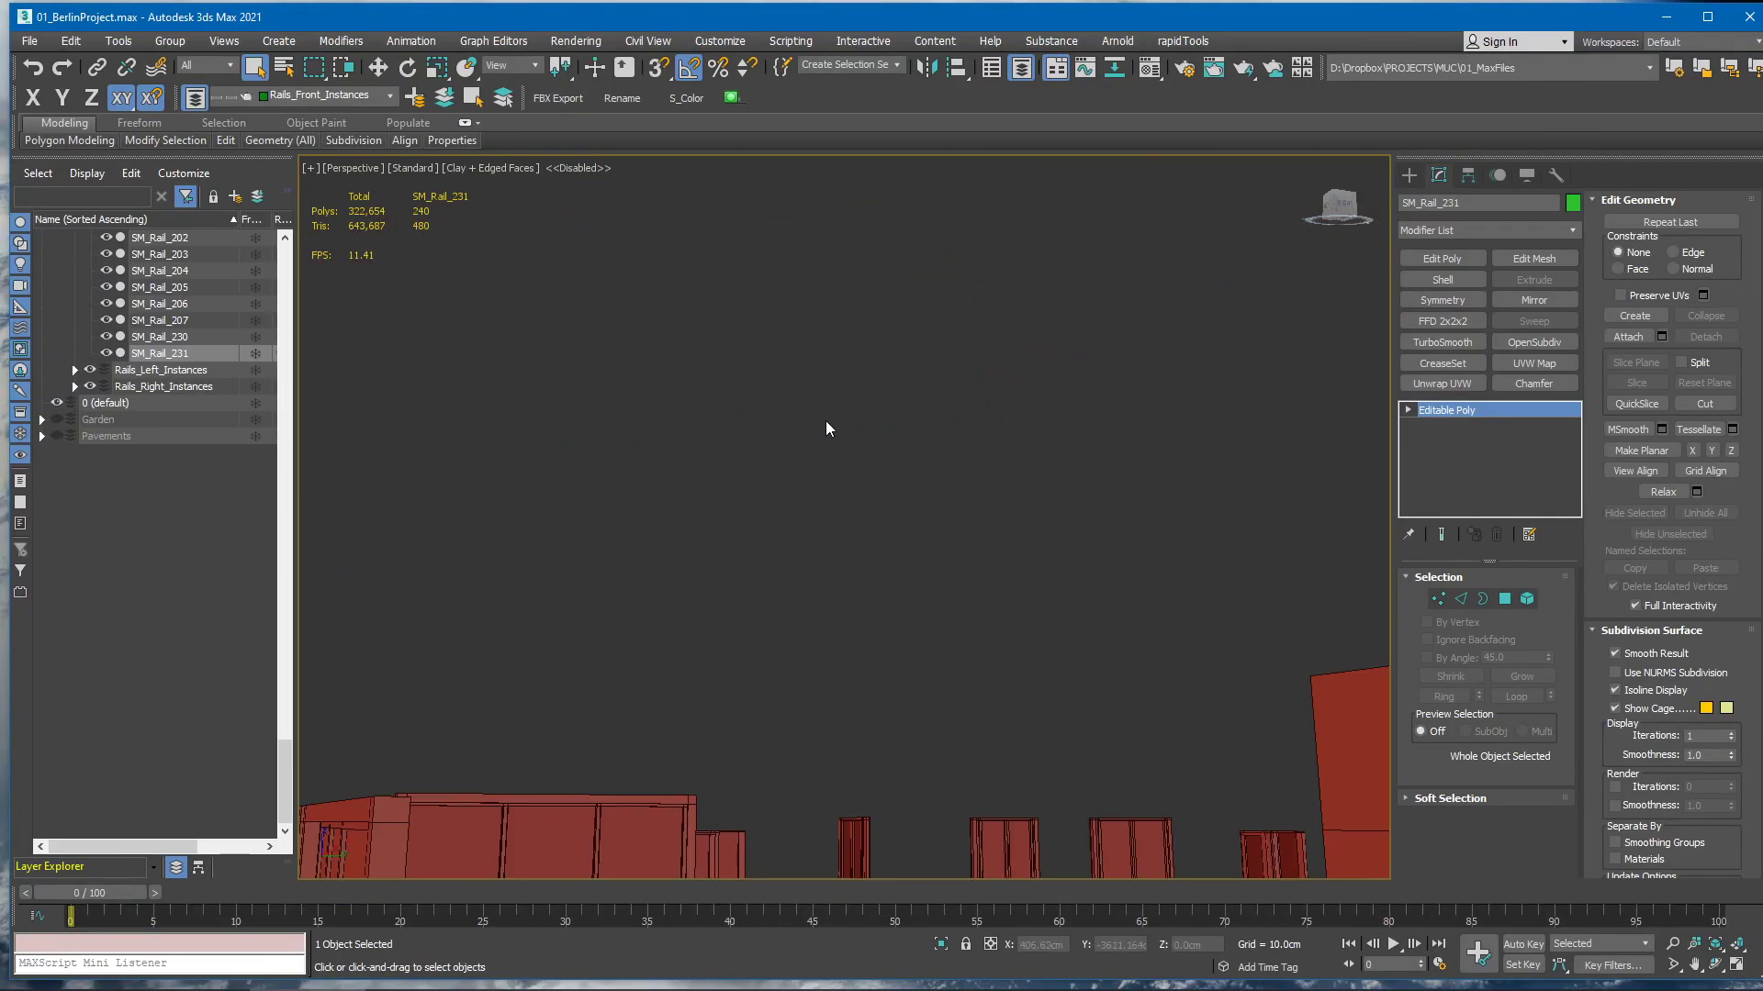
pyautogui.press('z')
# Unhide all hidden objects so the complete building surrounds the windows and railings
pyautogui.rightClick(800, 378)
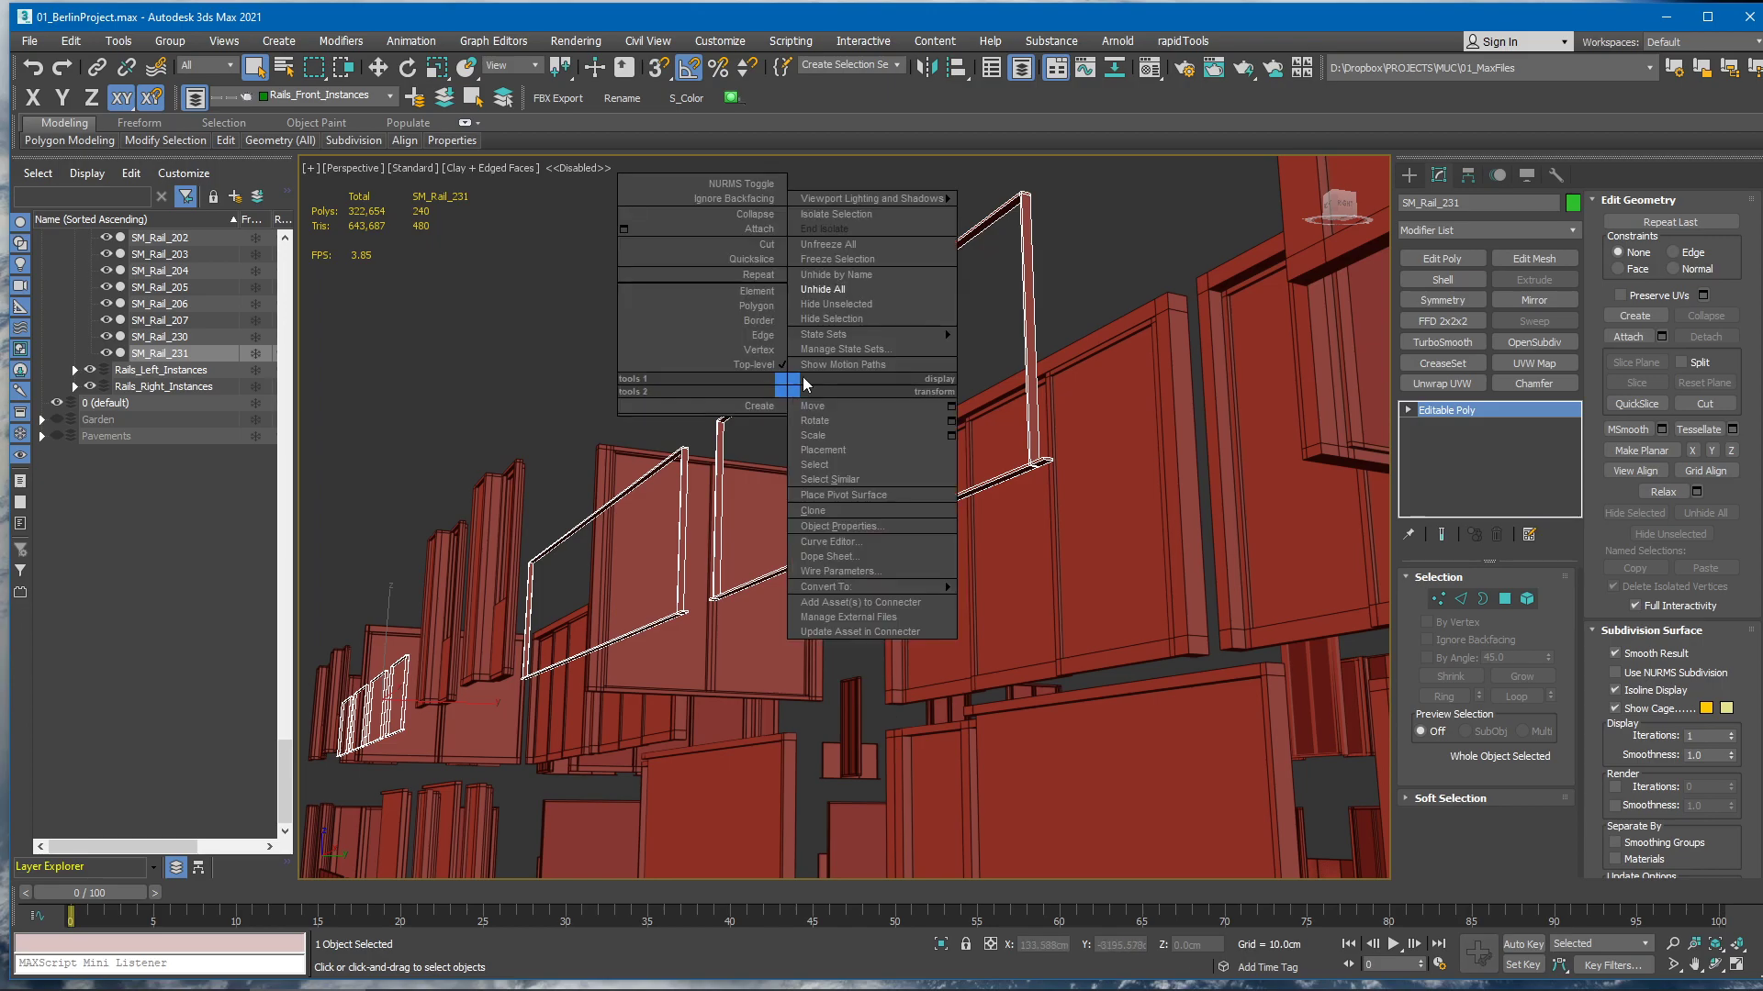
pyautogui.click(824, 288)
pyautogui.click(890, 516)
pyautogui.scroll(-15, 889, 520)
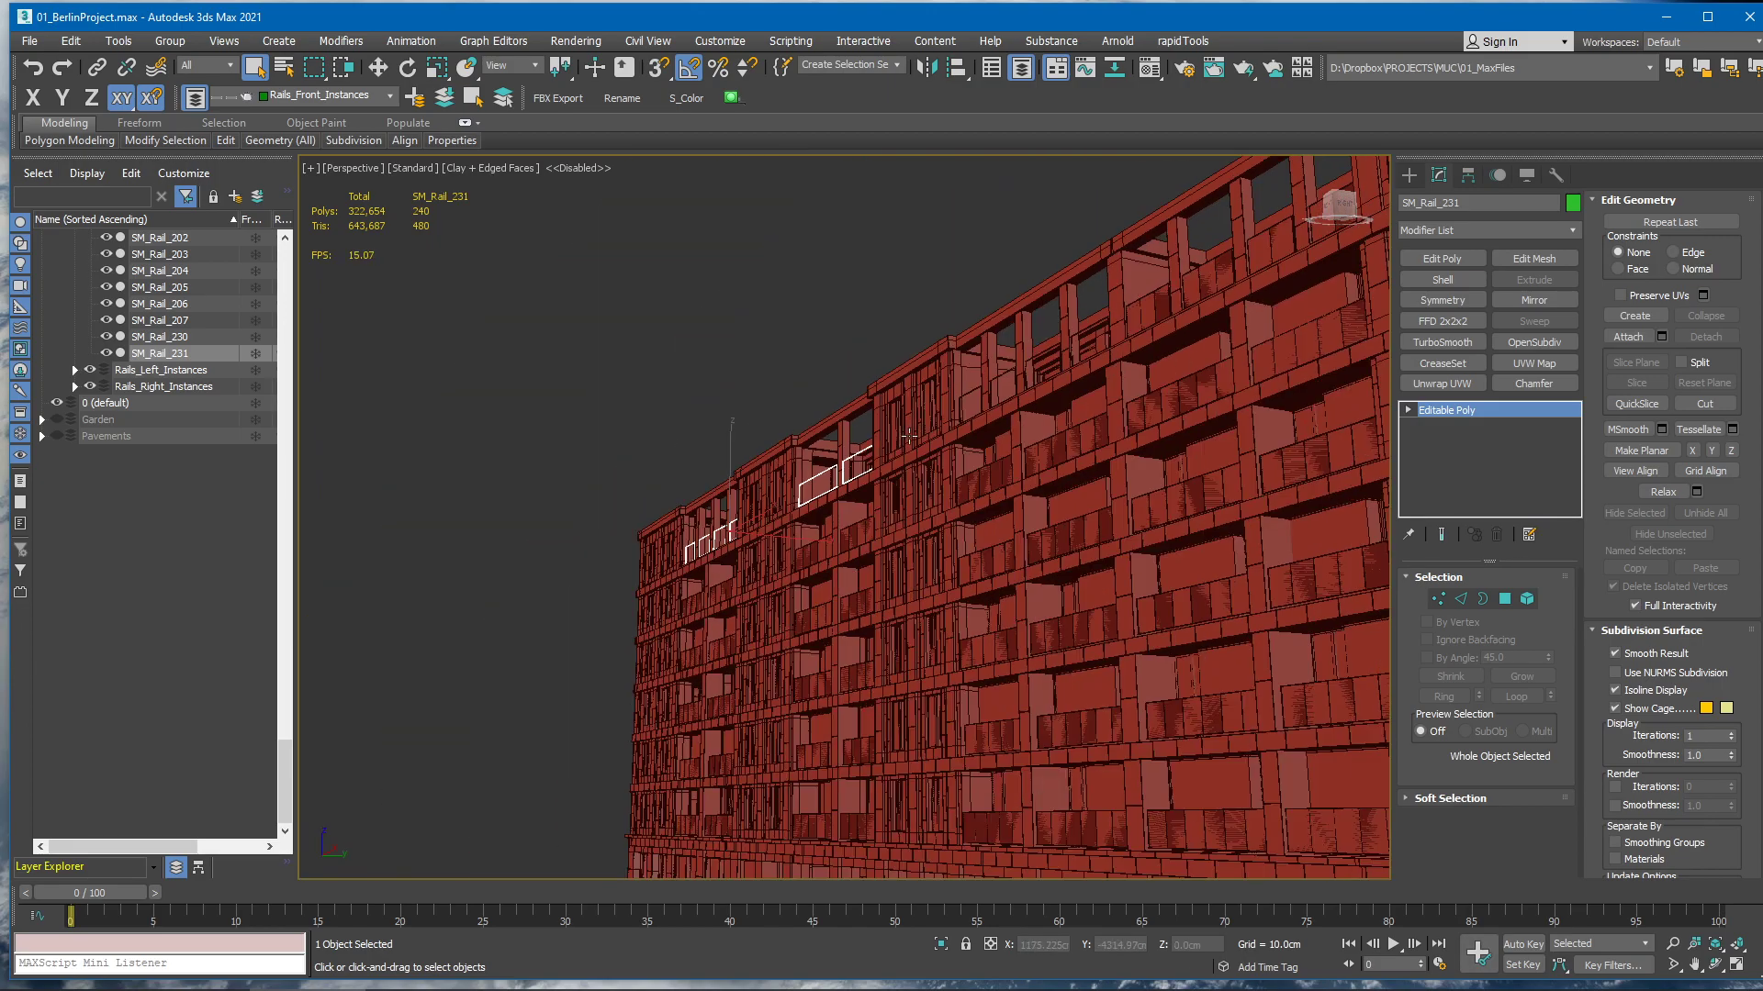
pyautogui.keyDown('alt'); pyautogui.moveTo(809, 531); pyautogui.dragTo(873, 545, button='middle'); pyautogui.keyUp('alt')
# In Unreal, collapse the level's actor hierarchy to its top-level Datasmith scenes and pull back from the facade
pyautogui.hotkey('alt', 'Tab')
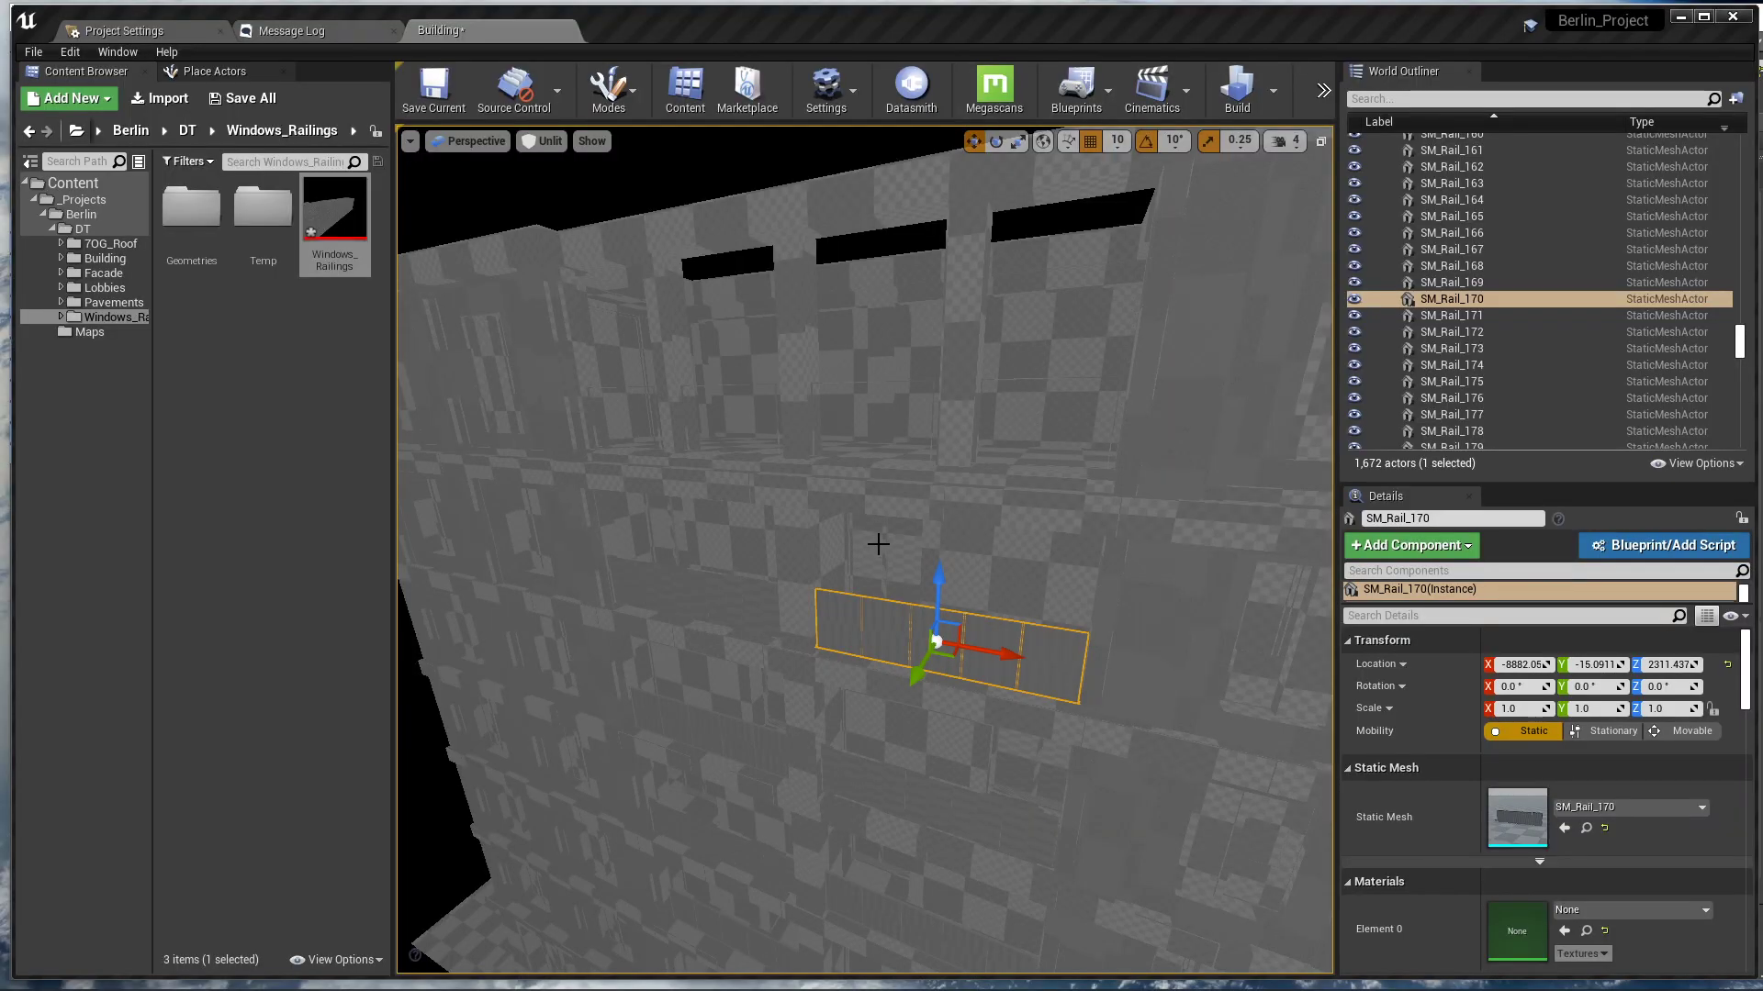
pyautogui.keyDown('alt'); pyautogui.moveTo(877, 542); pyautogui.dragTo(1527, 609); pyautogui.keyUp('alt')
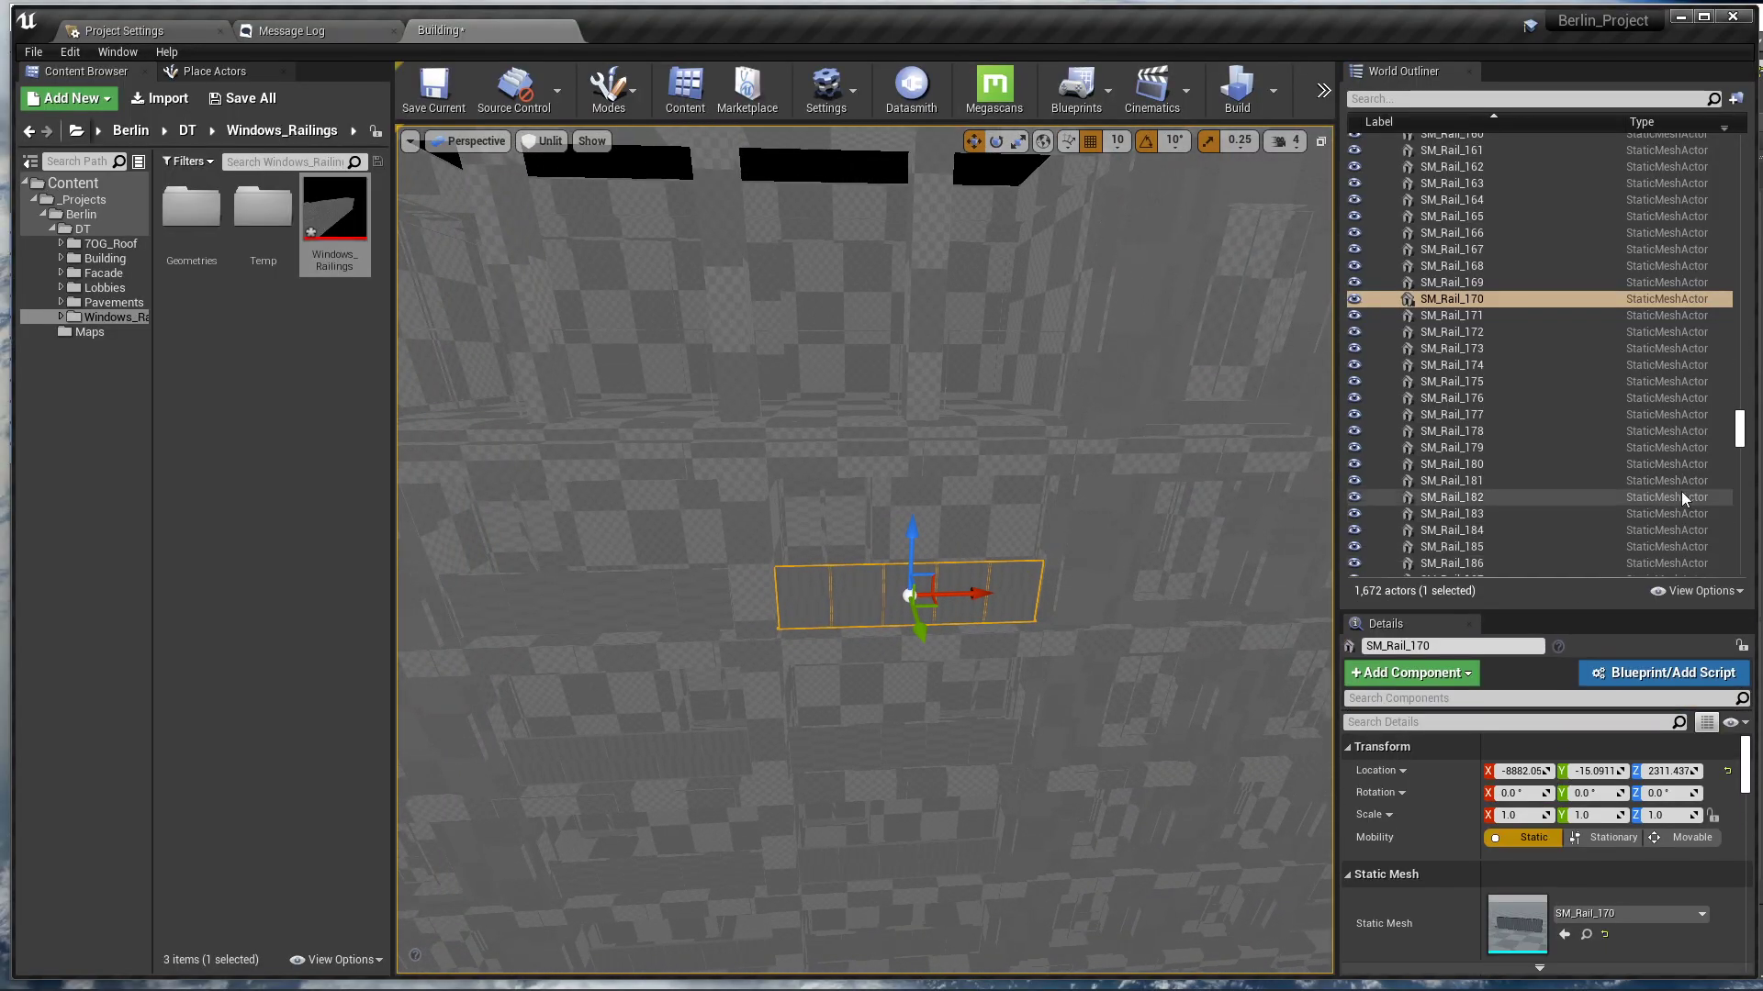
pyautogui.moveTo(1739, 425); pyautogui.dragTo(1739, 137)
pyautogui.click(1381, 157)
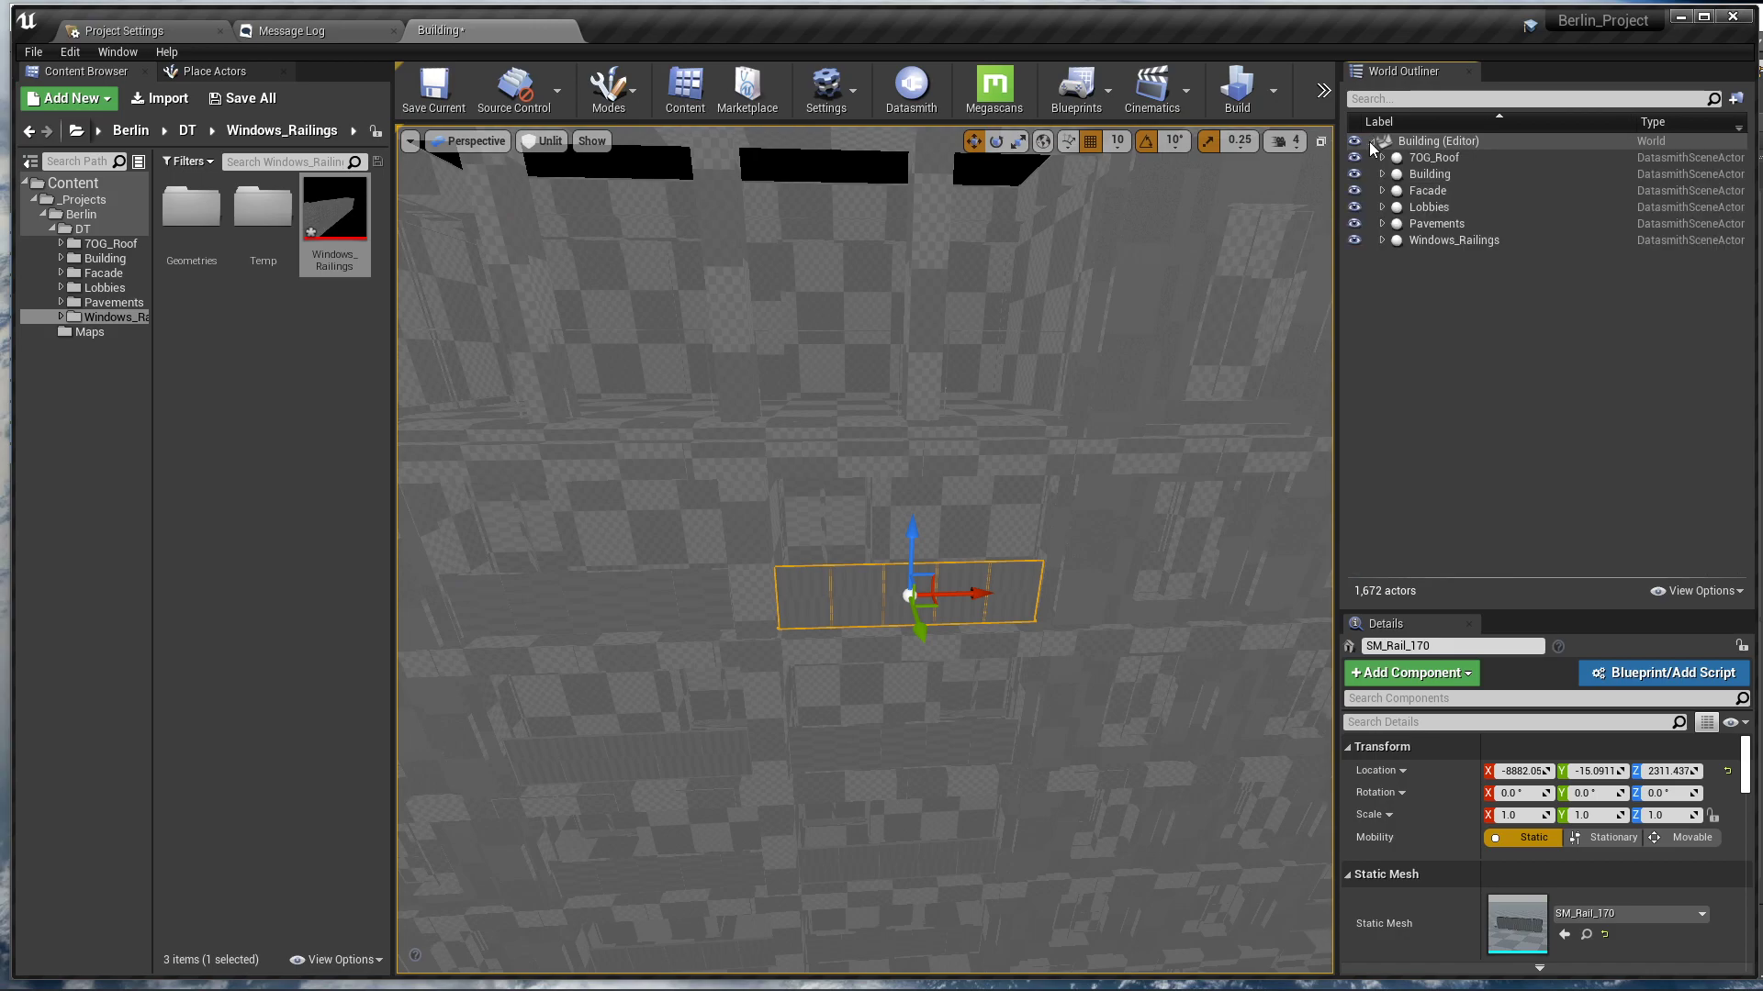
pyautogui.click(1430, 191)
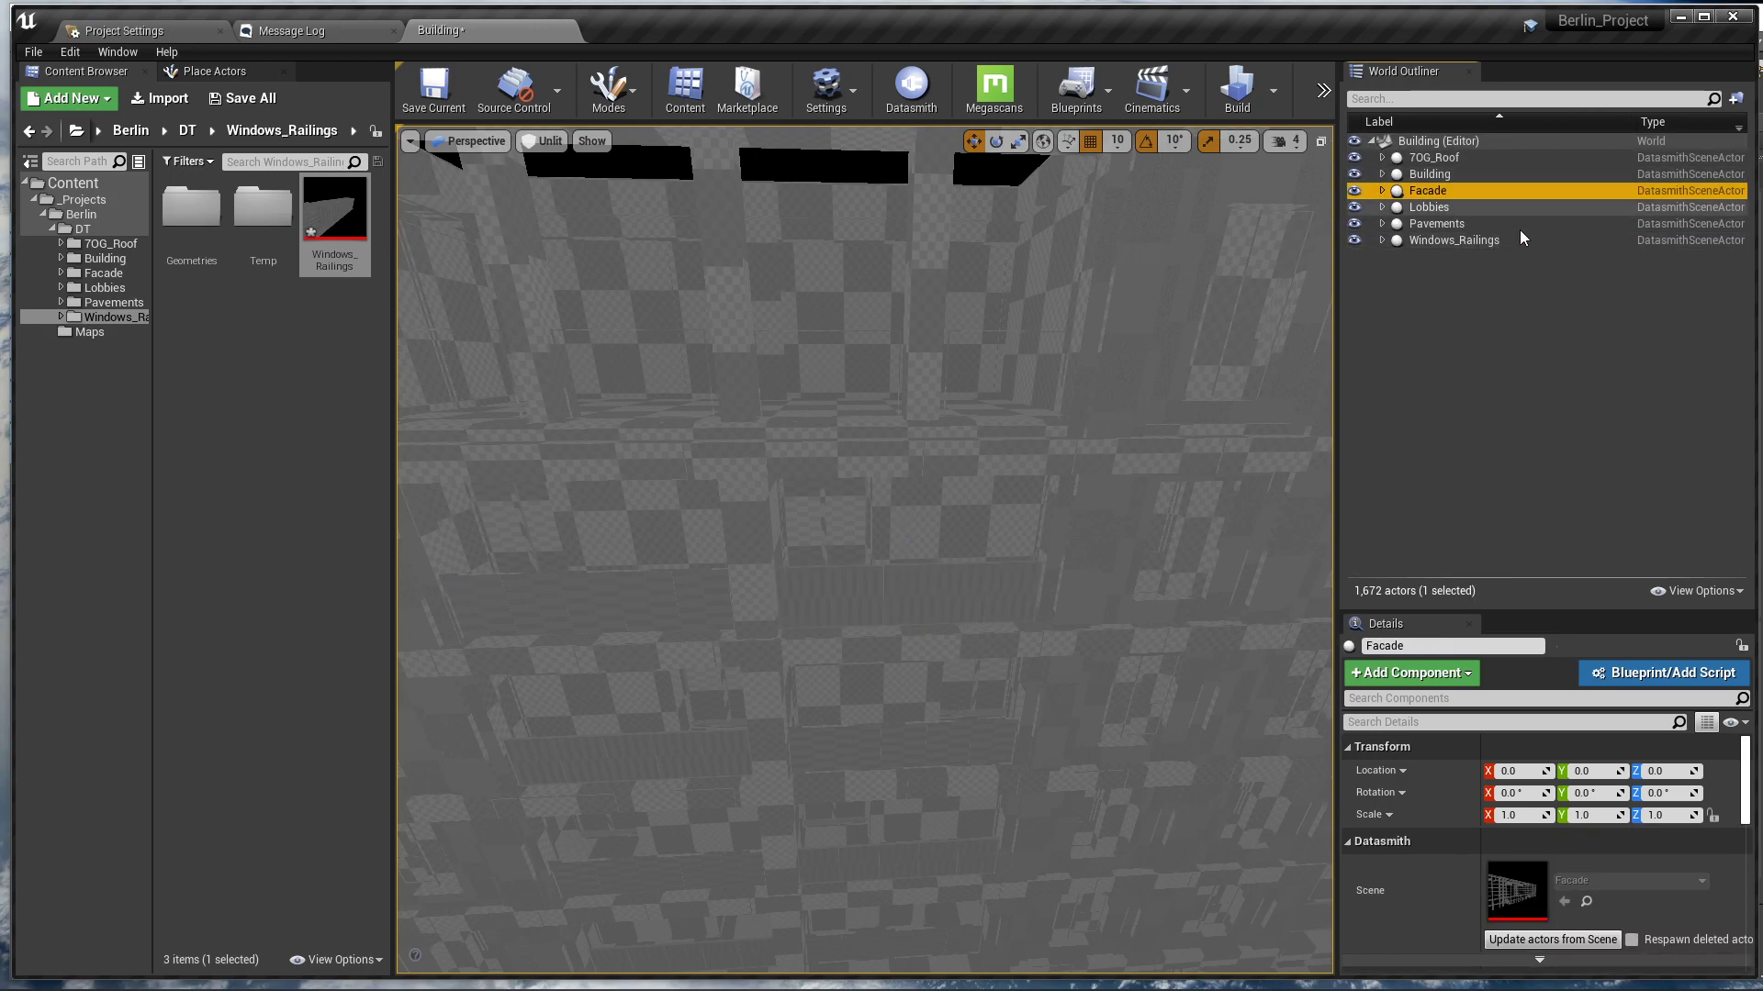
pyautogui.moveTo(1178, 336); pyautogui.dragTo(1179, 336, button='right')
# Look over the assembled building with all its Datasmith scene actors from outside, and save the Building level
pyautogui.click(1433, 157)
pyautogui.keyDown('shift'); pyautogui.click(1453, 240); pyautogui.keyUp('shift')
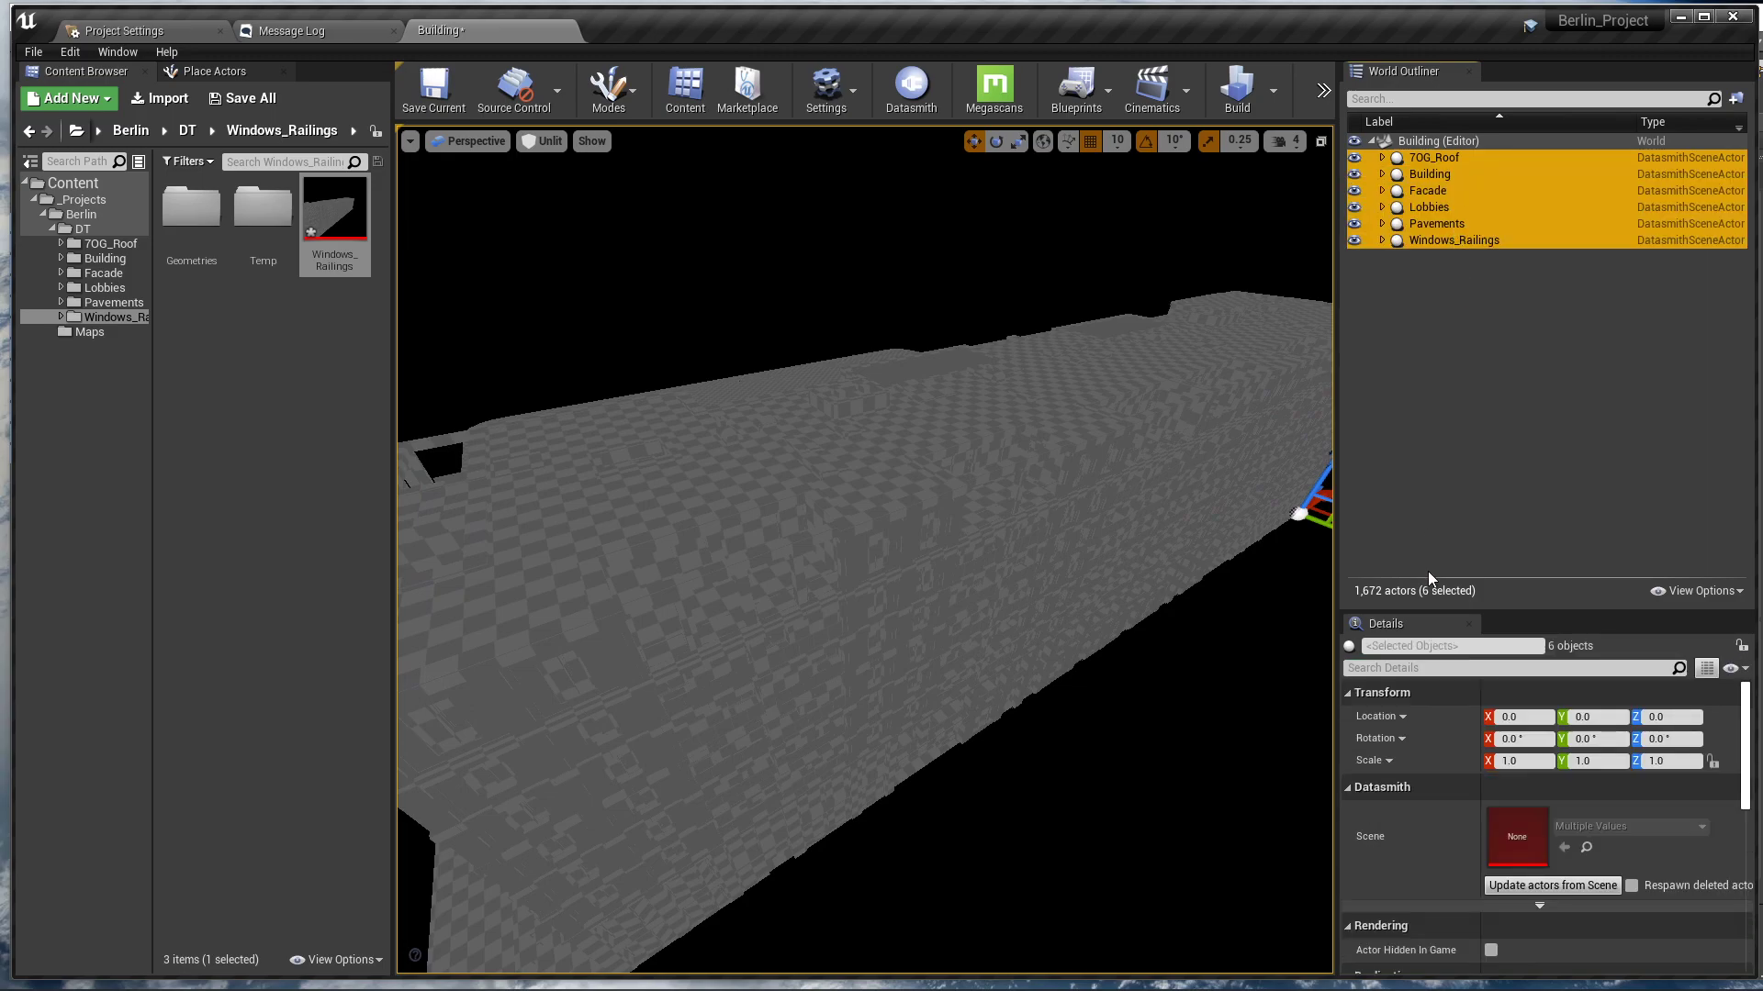
pyautogui.moveTo(1070, 515); pyautogui.dragTo(1069, 515, button='right')
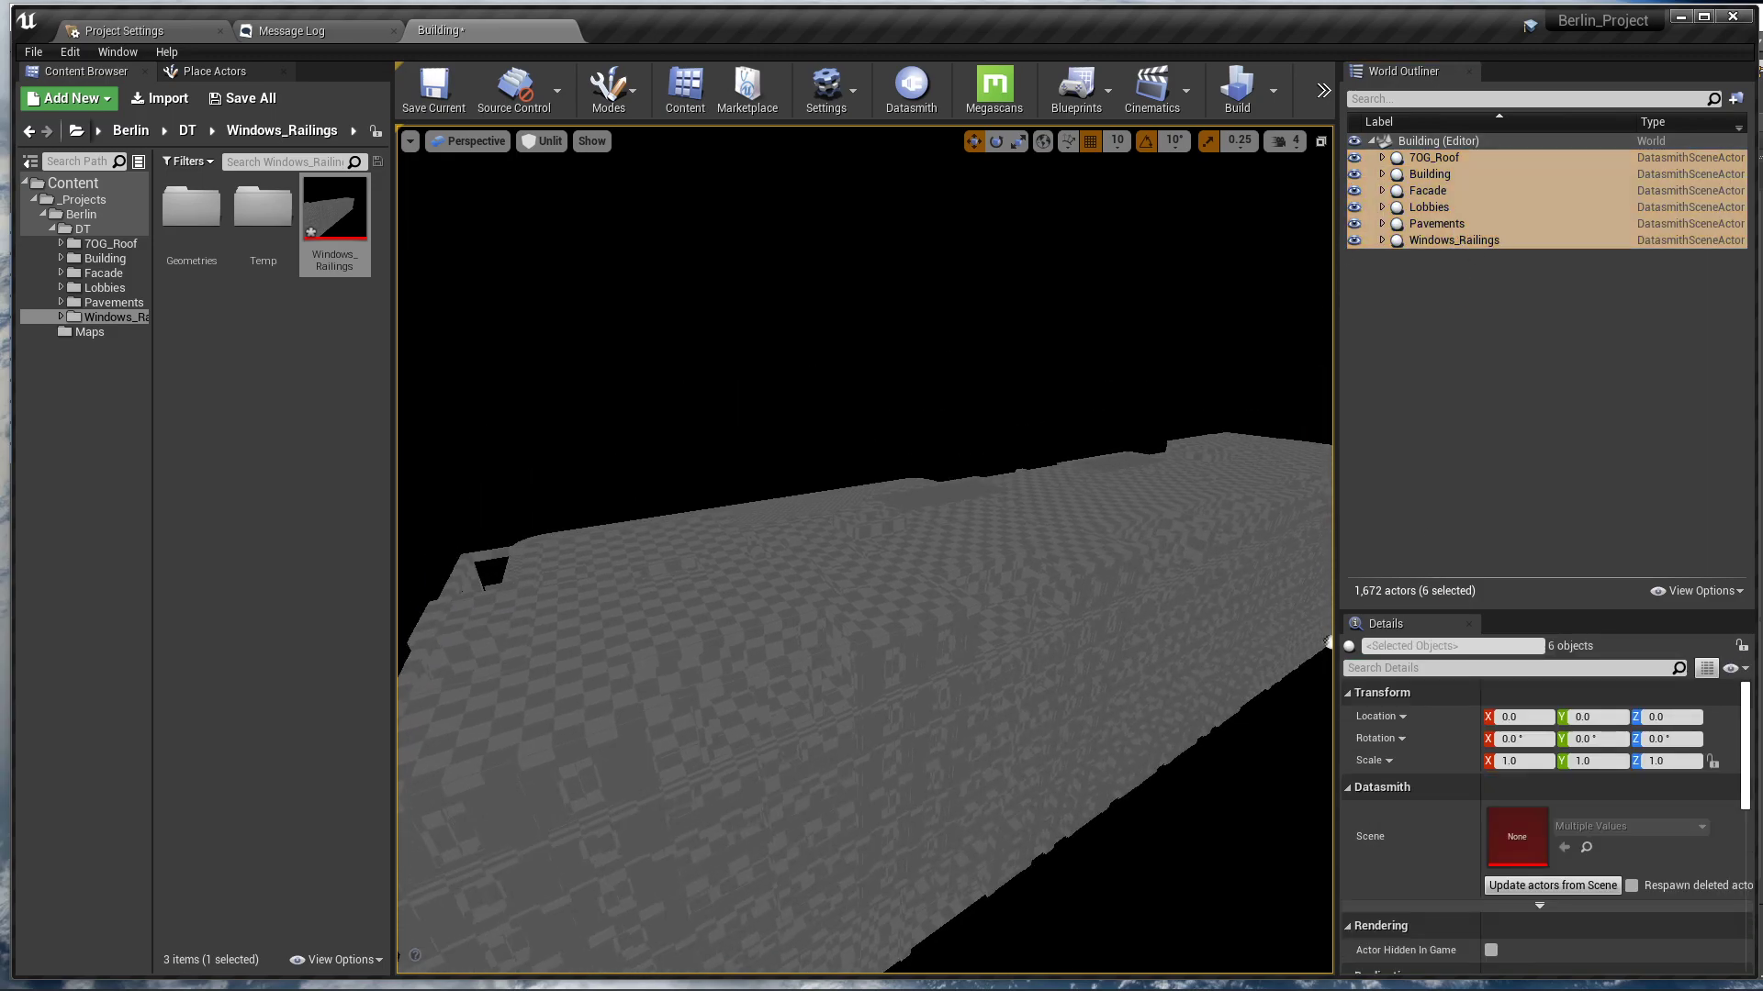
pyautogui.moveTo(968, 547); pyautogui.dragTo(967, 547, button='right')
pyautogui.press('Escape')
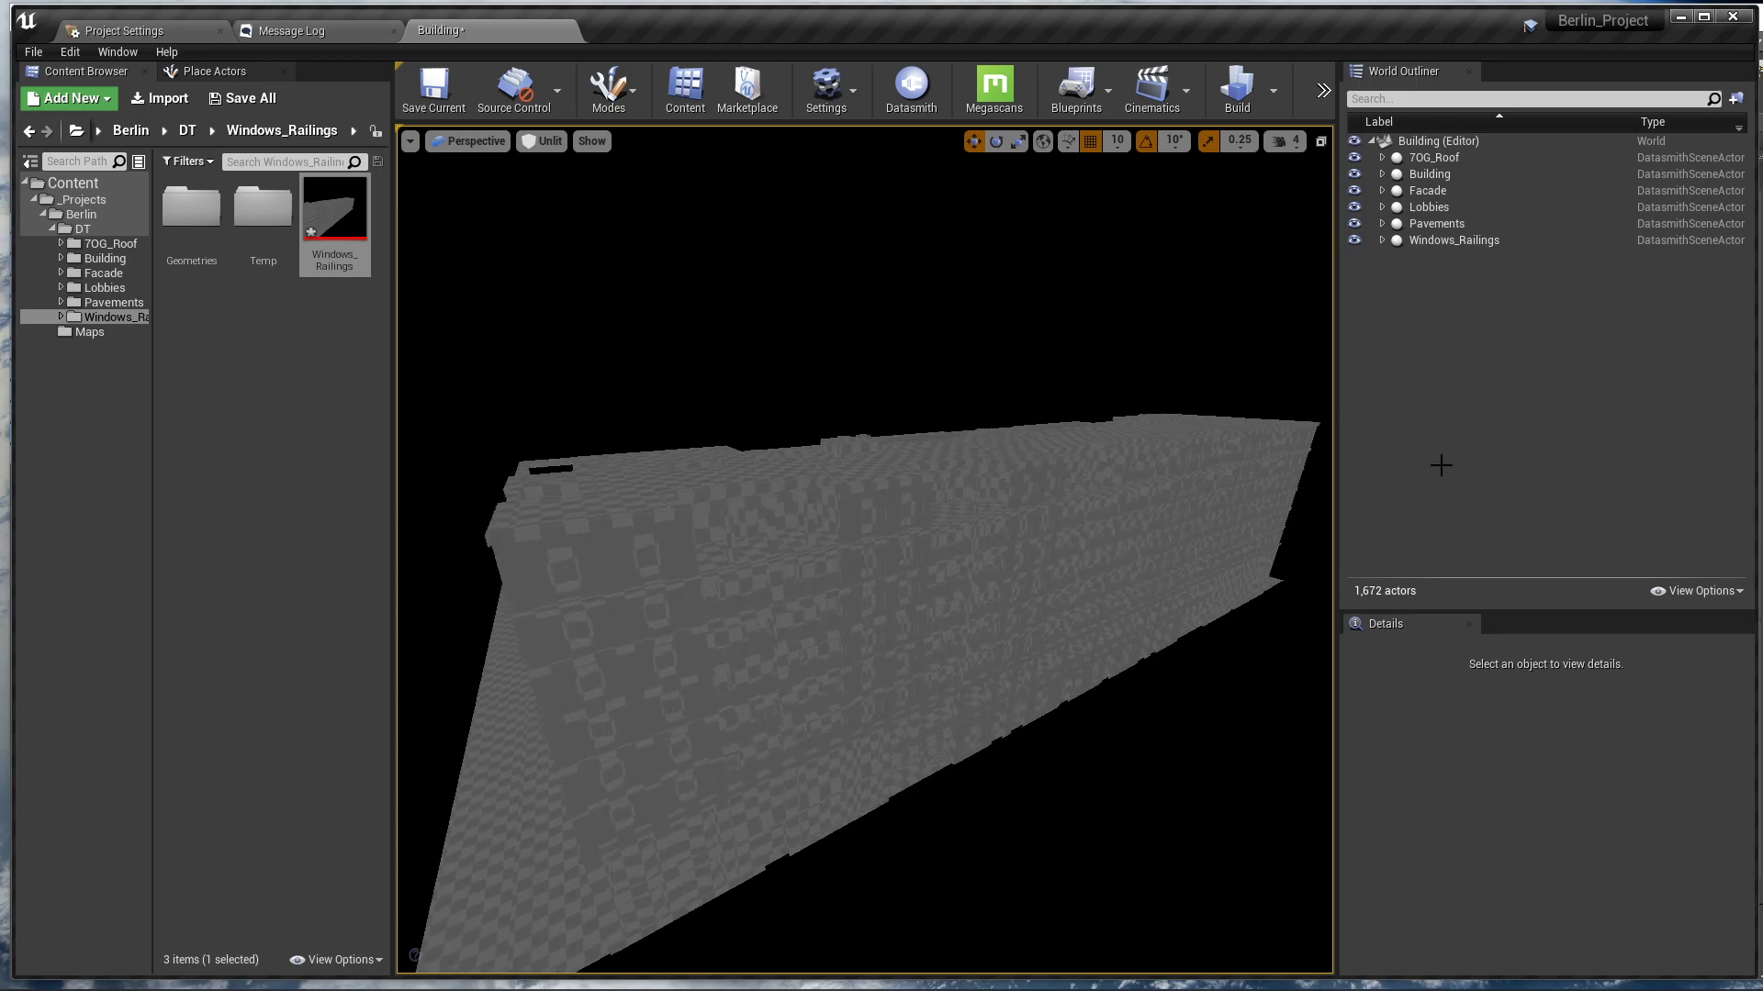
pyautogui.moveTo(1153, 546); pyautogui.dragTo(1153, 546, button='right')
pyautogui.hotkey('ctrl', 's')
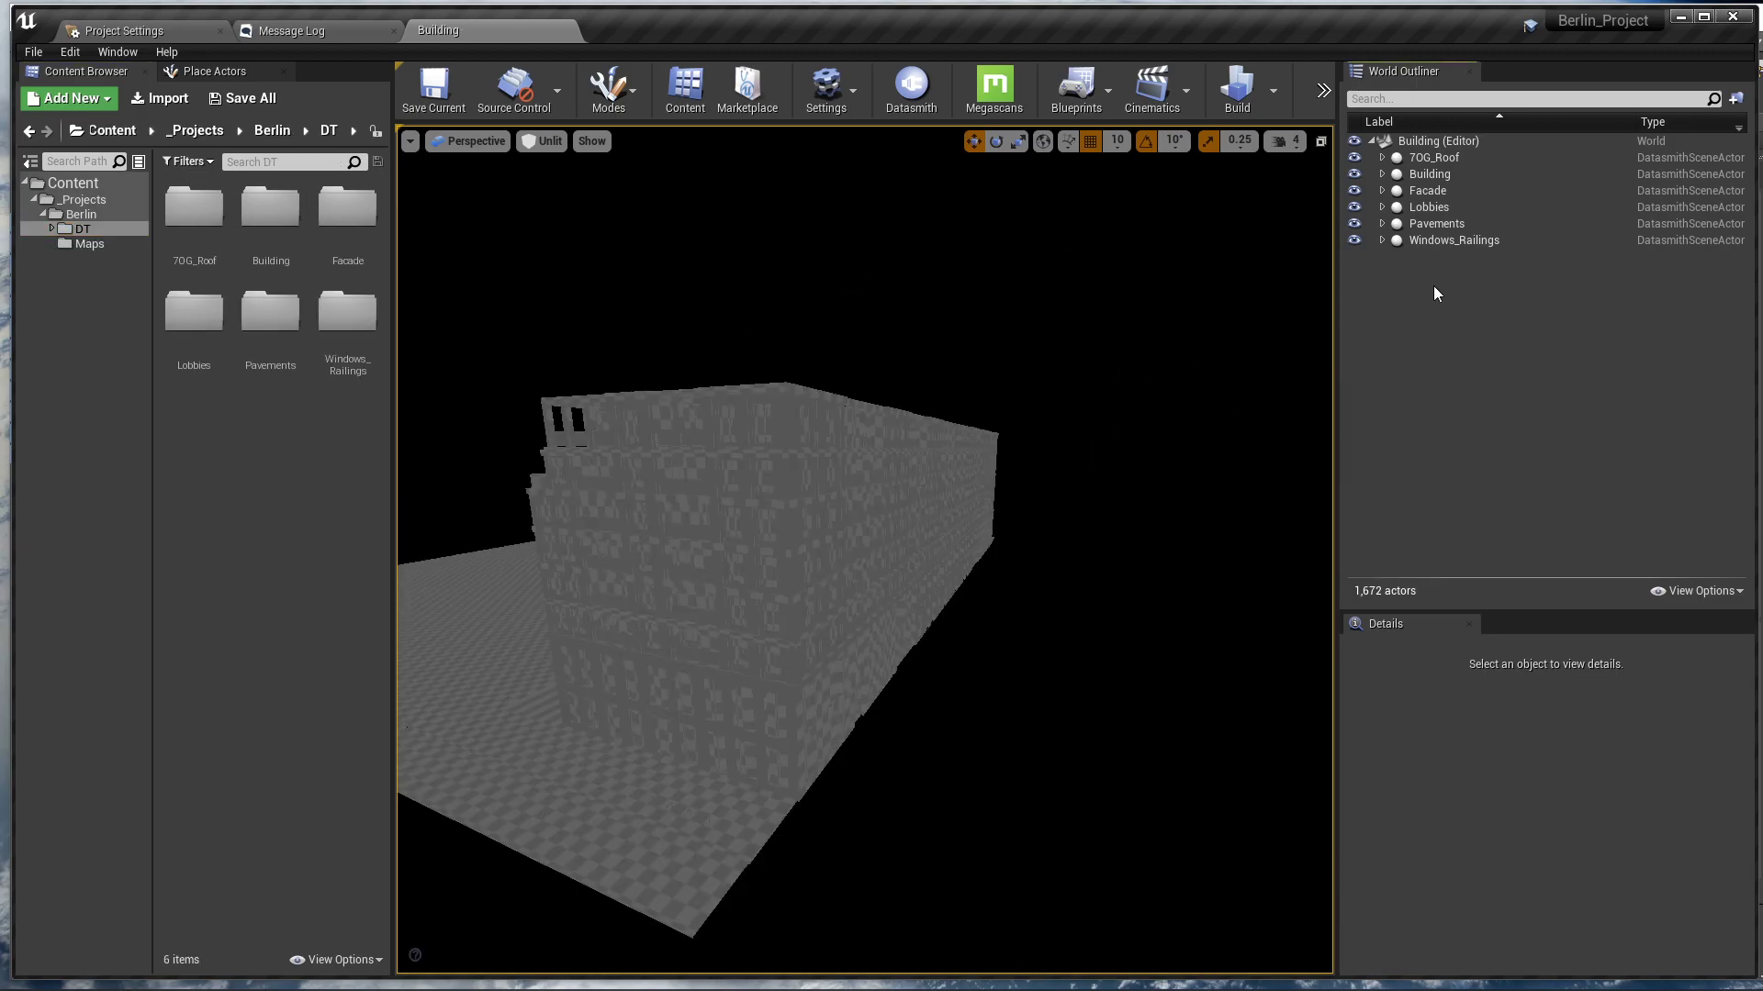
# Create a Meshes folder in the World Outliner and rename it Main_Project
pyautogui.rightClick(1434, 285)
pyautogui.click(1511, 312)
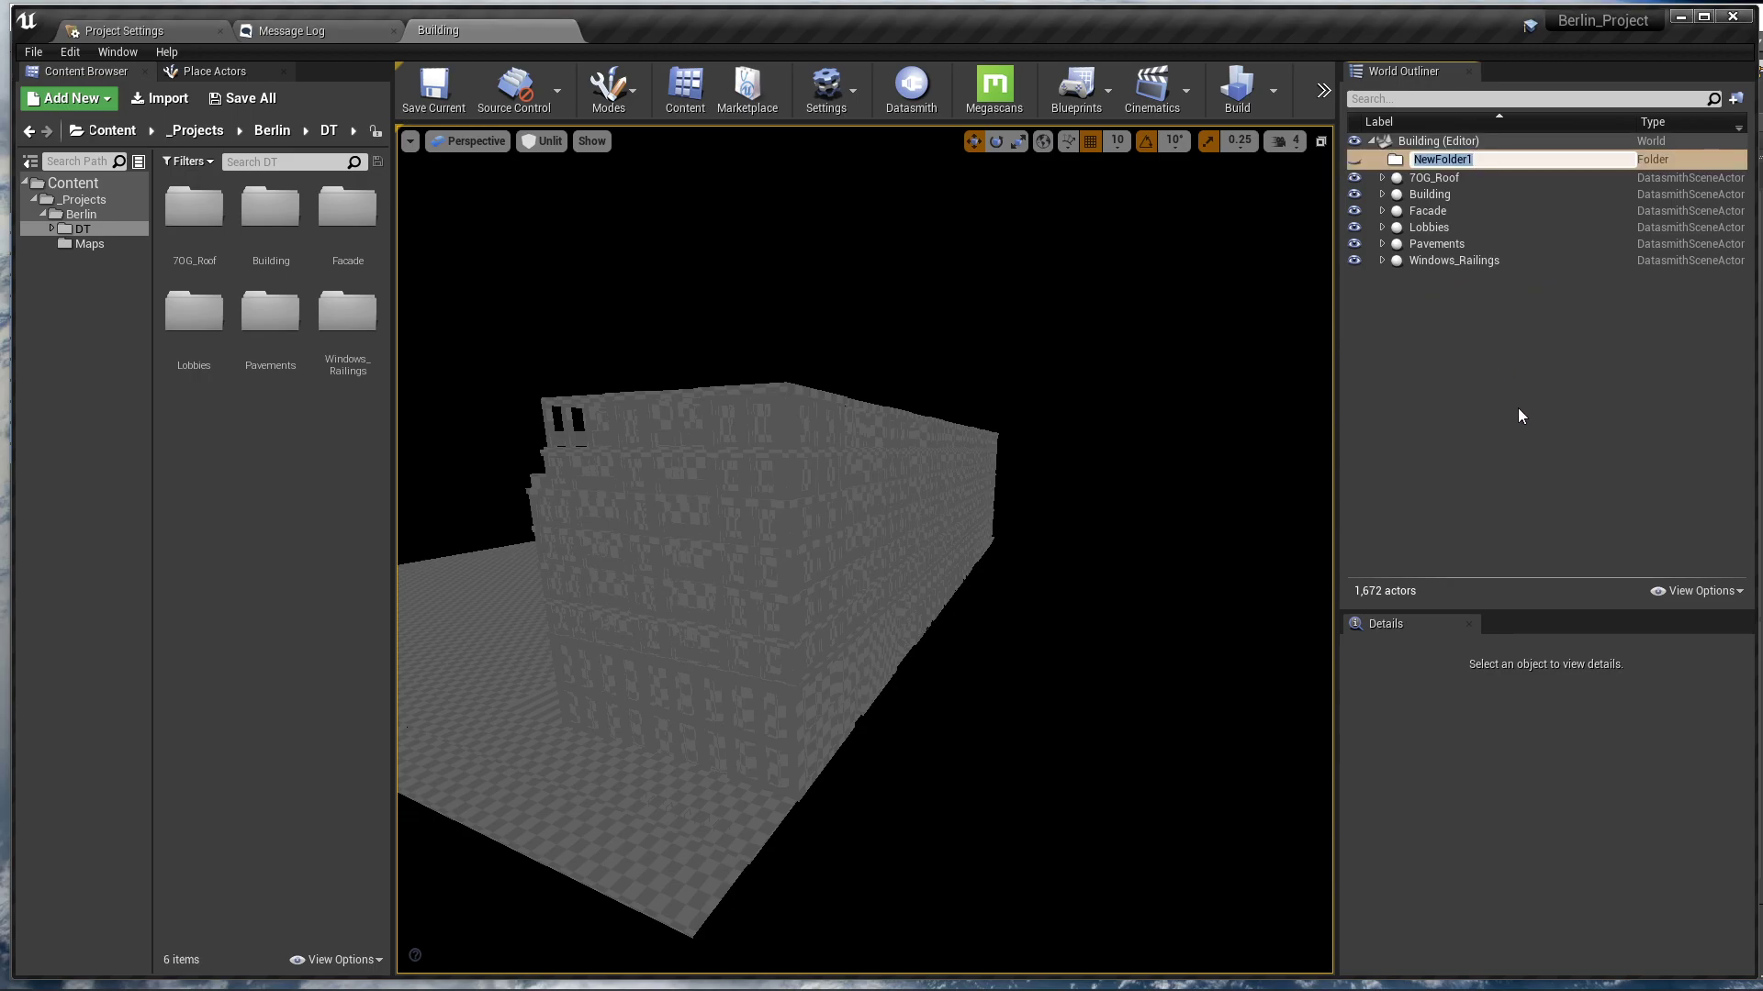
pyautogui.write('Meshes')
pyautogui.press('Return')
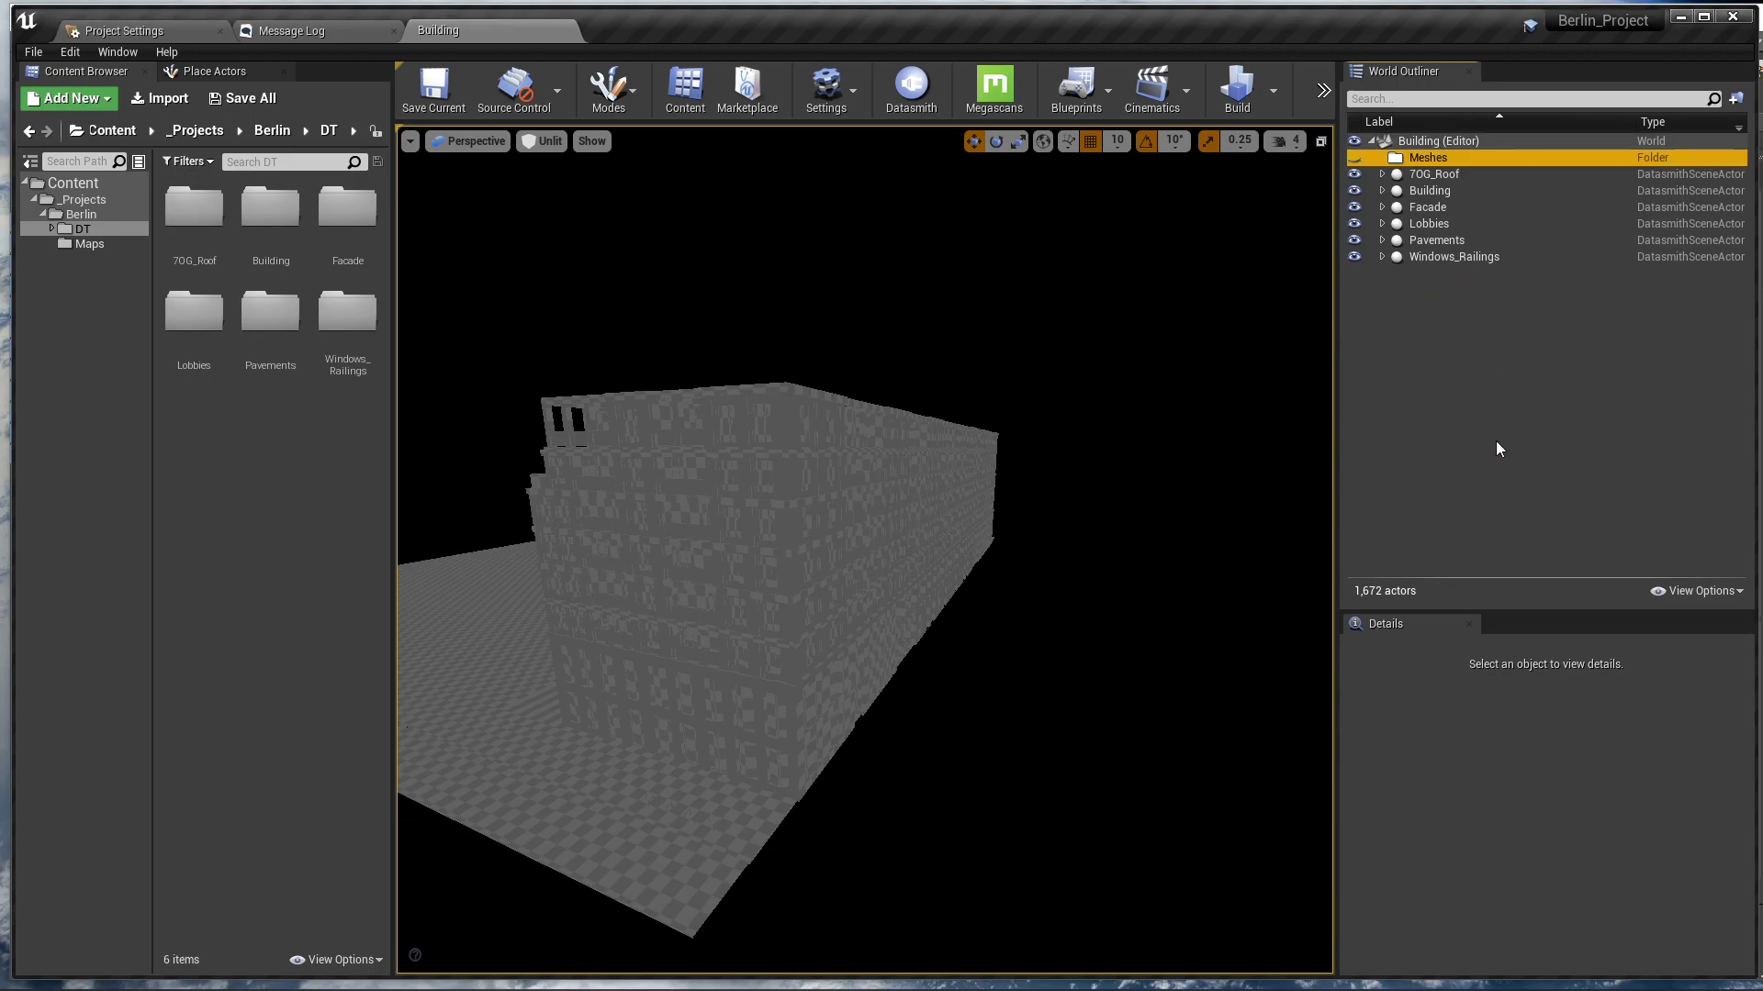
pyautogui.doubleClick(1460, 160)
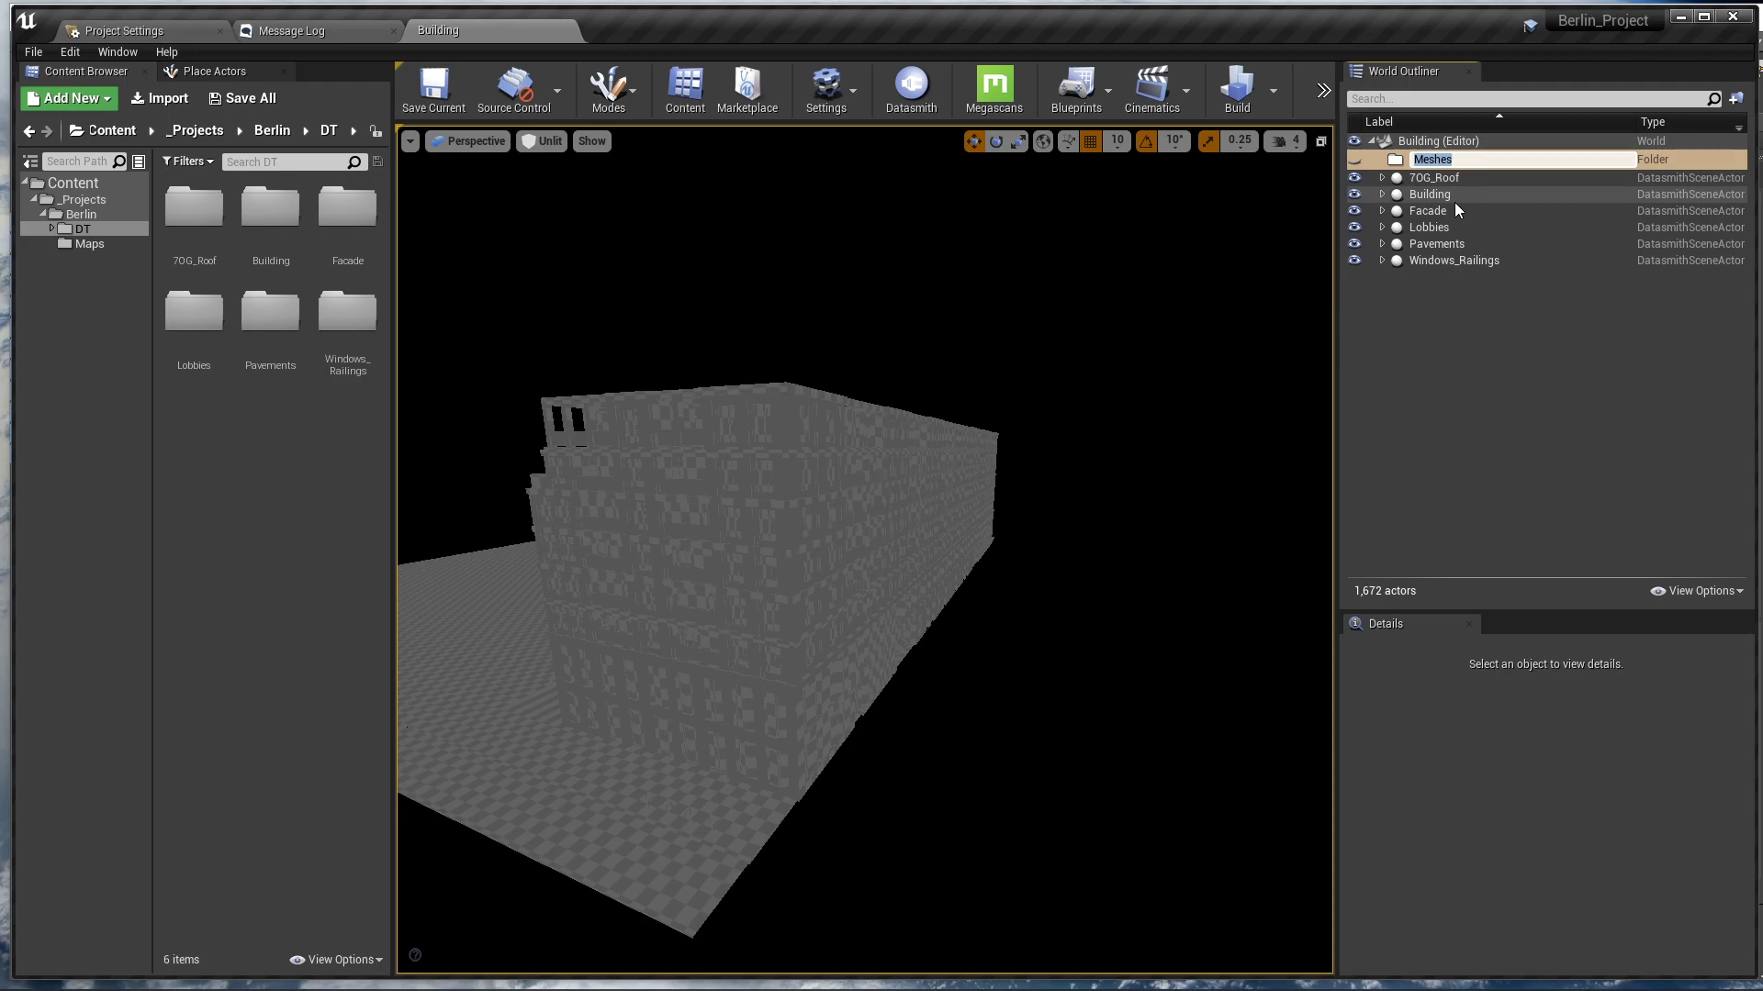
pyautogui.write('Main_Project')
pyautogui.press('Return')
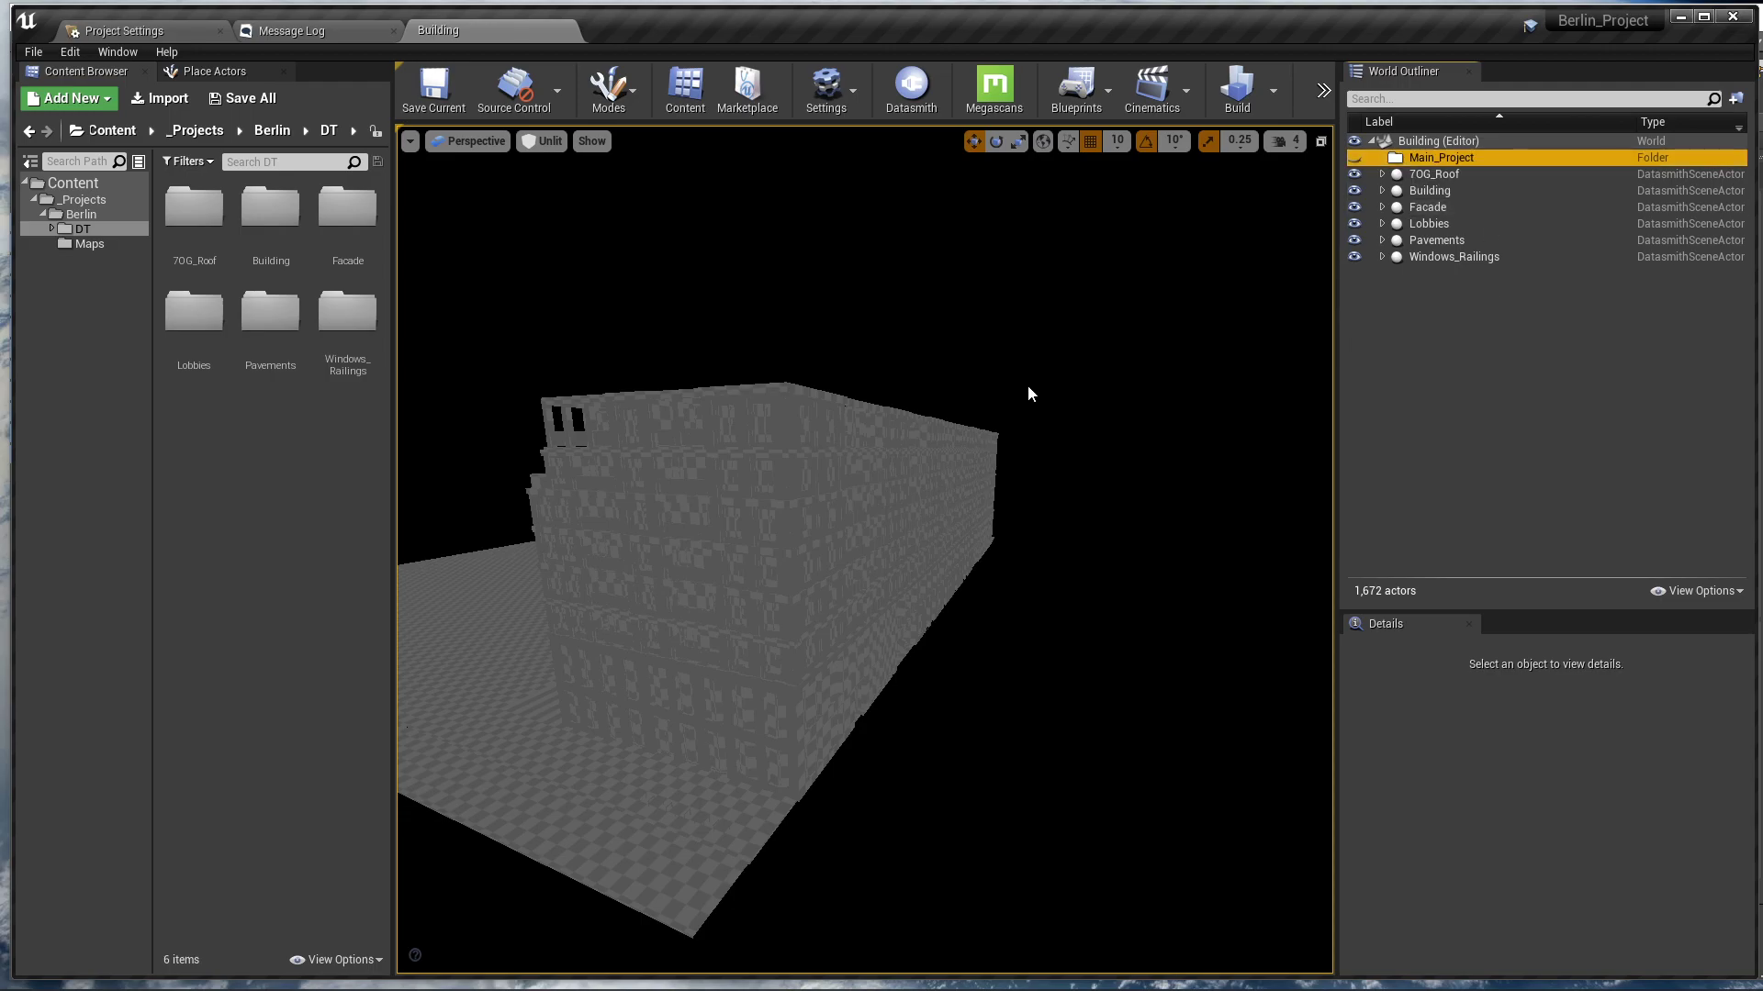
# Move all six Datasmith scene actors, from 7OG_Roof to Windows_Railings, into the Main_Project folder and collapse it
pyautogui.click(1450, 175)
pyautogui.keyDown('shift'); pyautogui.click(1457, 257); pyautogui.keyUp('shift')
pyautogui.moveTo(1444, 180); pyautogui.dragTo(1437, 158)
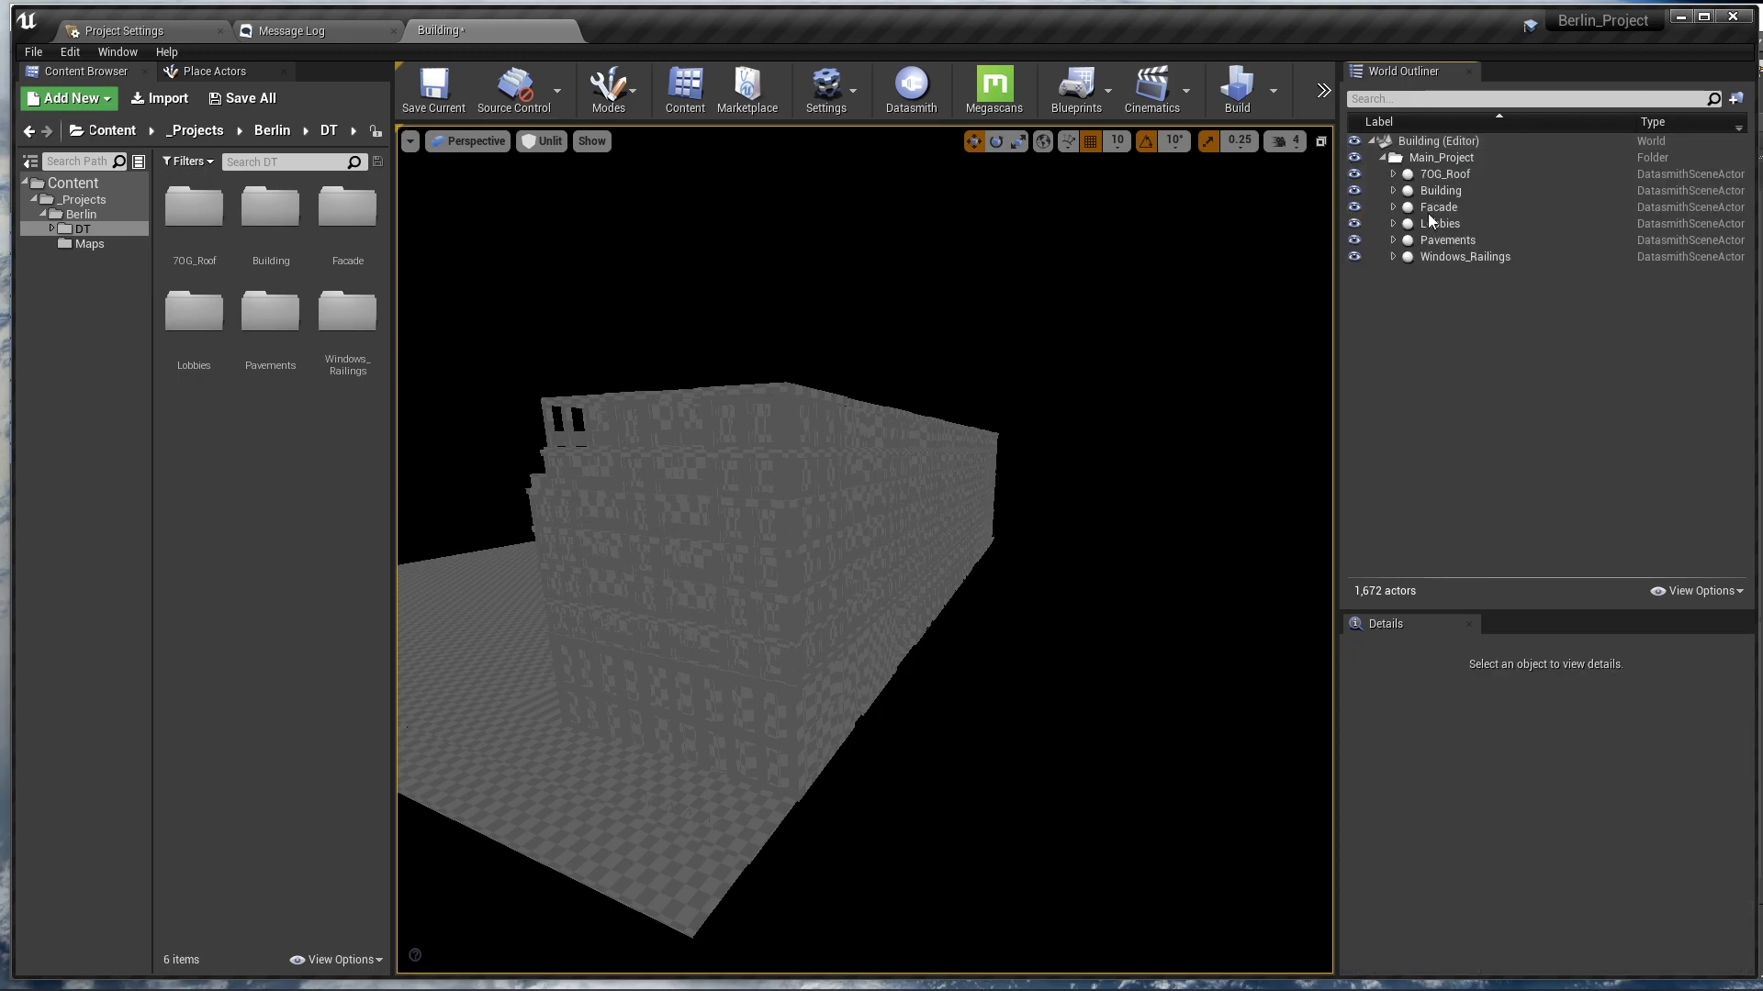
pyautogui.click(1381, 158)
pyautogui.click(1430, 156)
# Create a top-level World Outliner folder named Meshes and move the Main_Project folder into it
pyautogui.rightClick(1459, 224)
pyautogui.click(1510, 233)
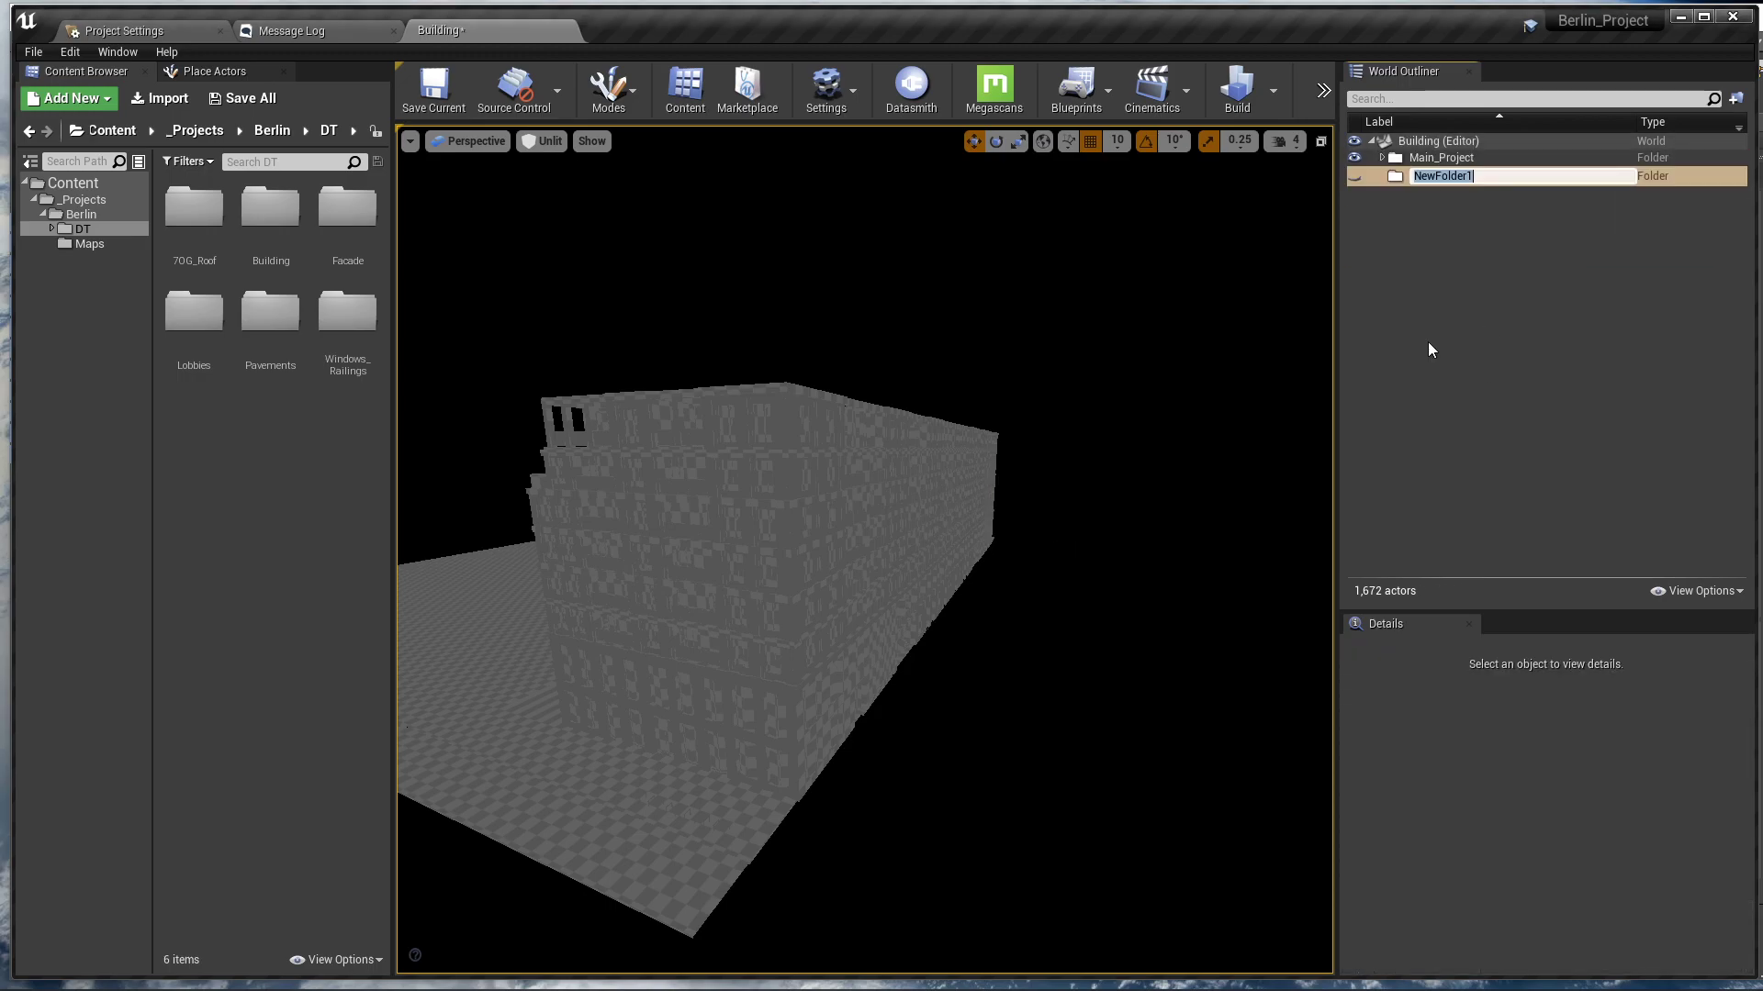
pyautogui.write('Meshes')
pyautogui.press('Return')
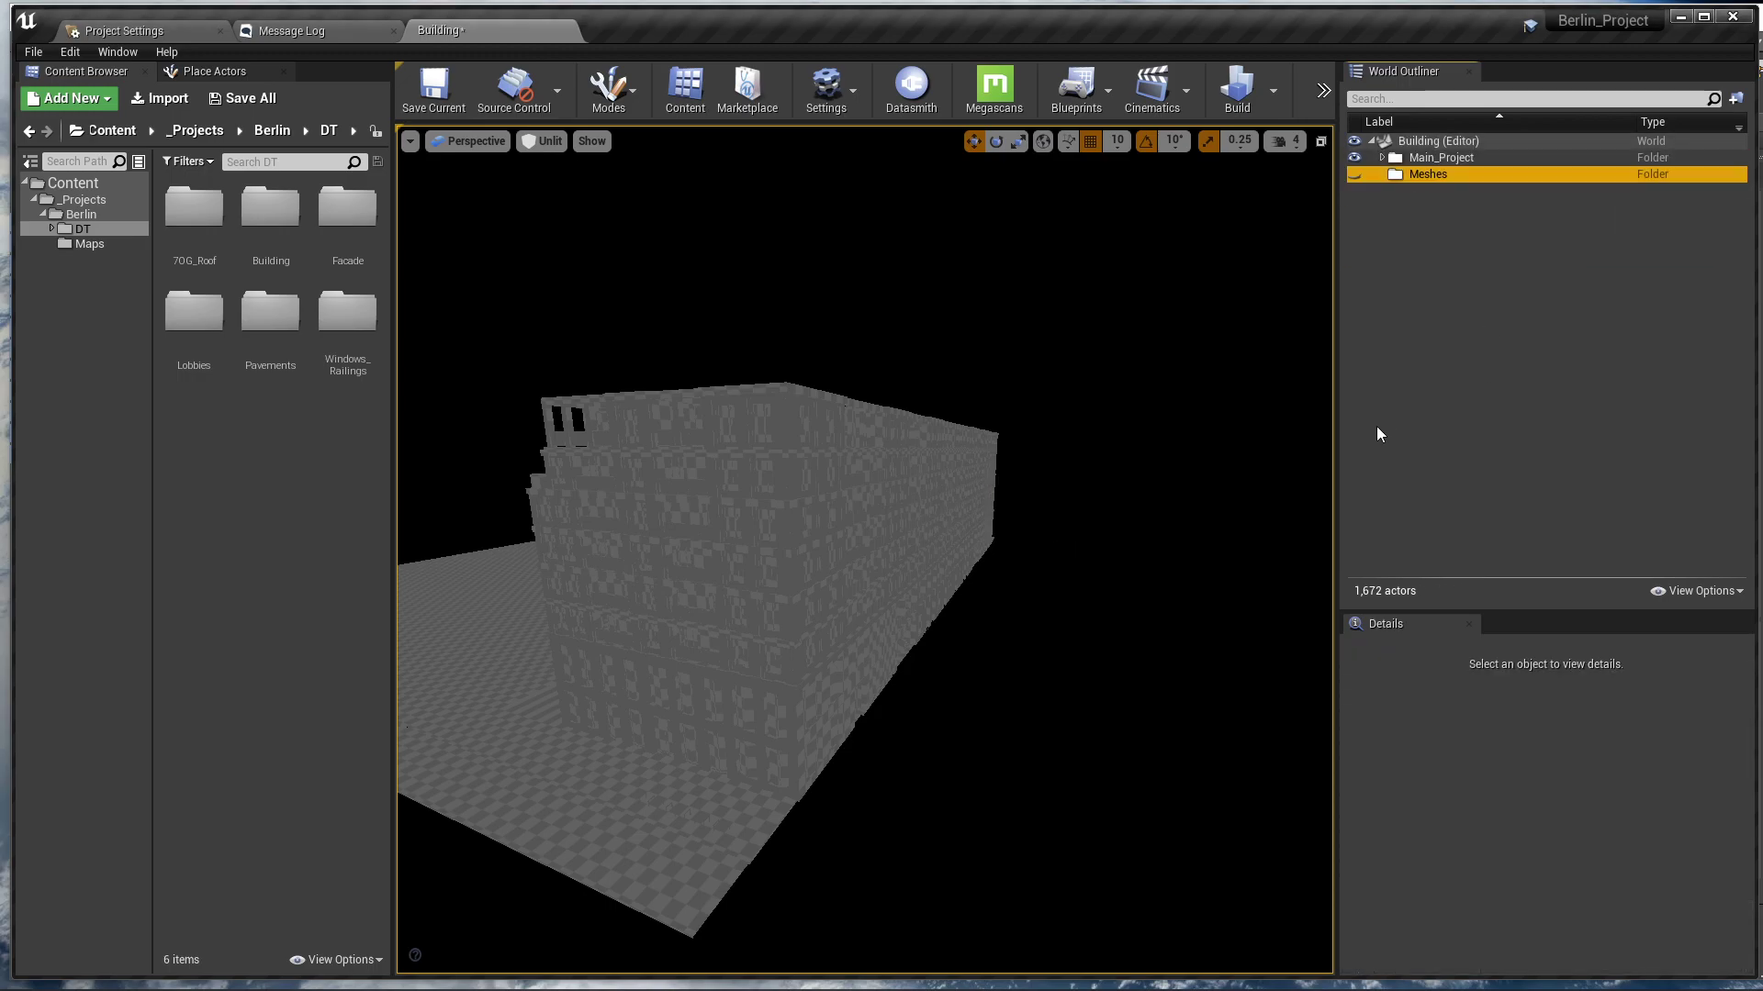
pyautogui.moveTo(1441, 157)
pyautogui.mouseDown()
pyautogui.moveTo(1463, 246)
pyautogui.moveTo(1438, 176)
pyautogui.mouseUp()
# Create a subfolder named Berlin inside the Meshes folder
pyautogui.rightClick(1438, 160)
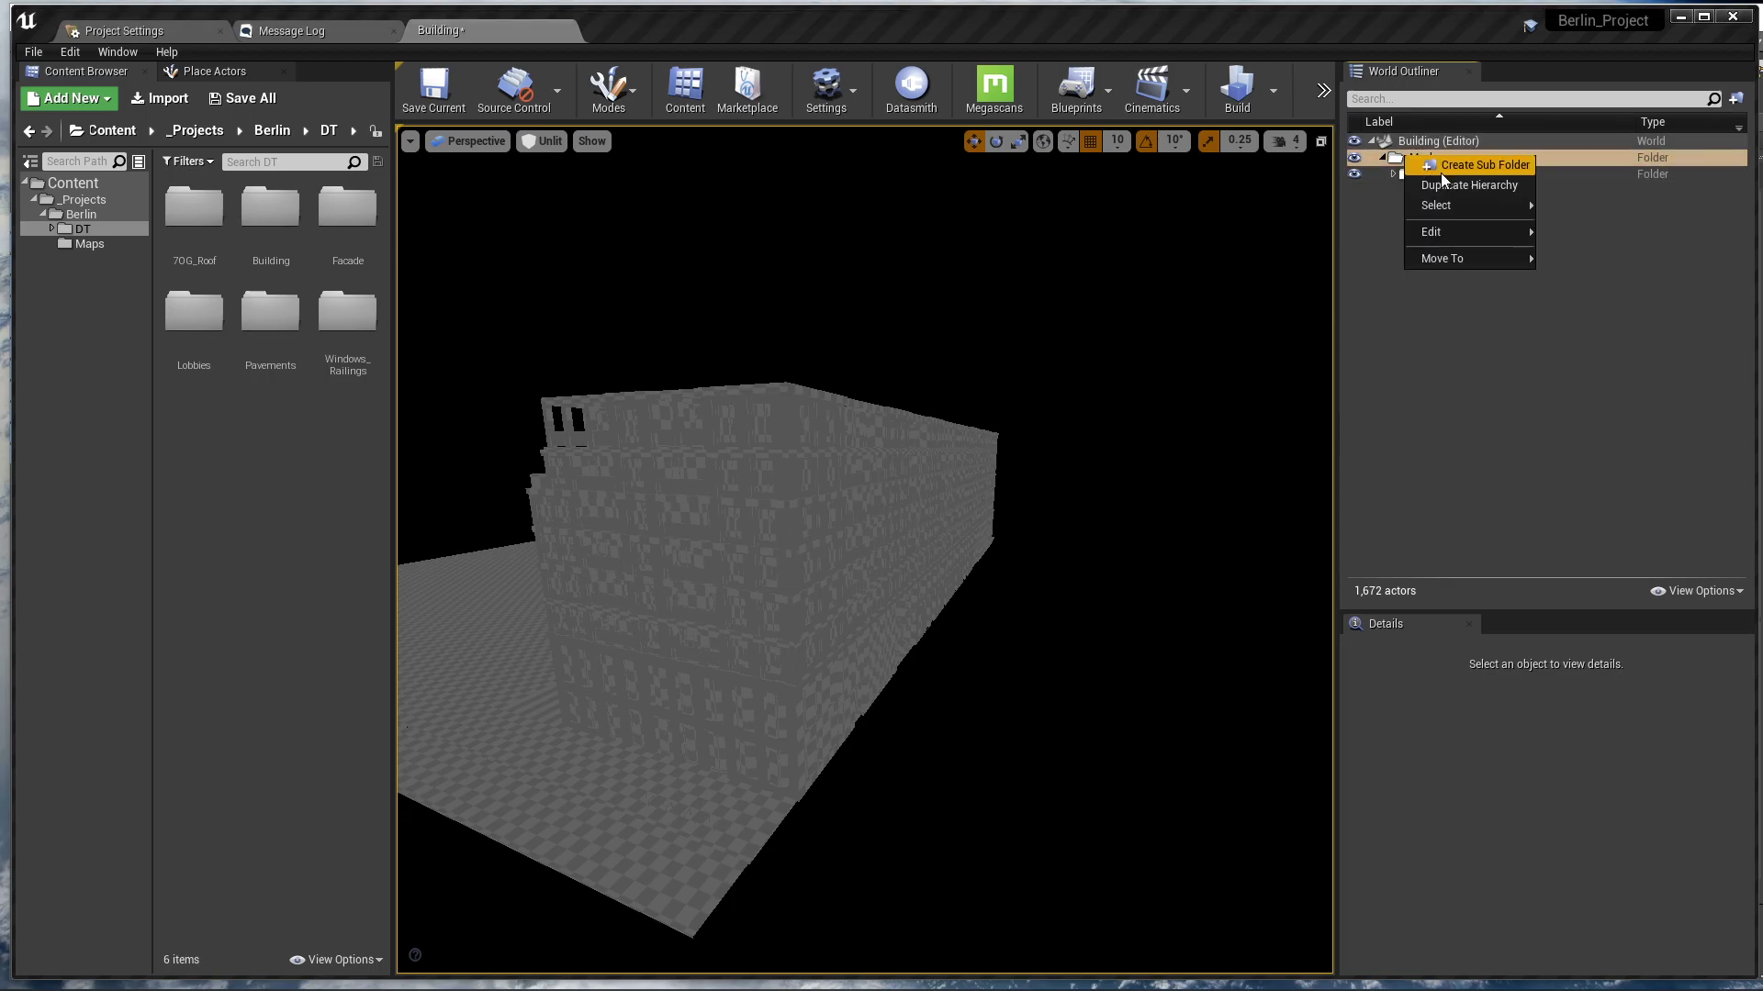
pyautogui.click(1469, 184)
pyautogui.write('Eer')
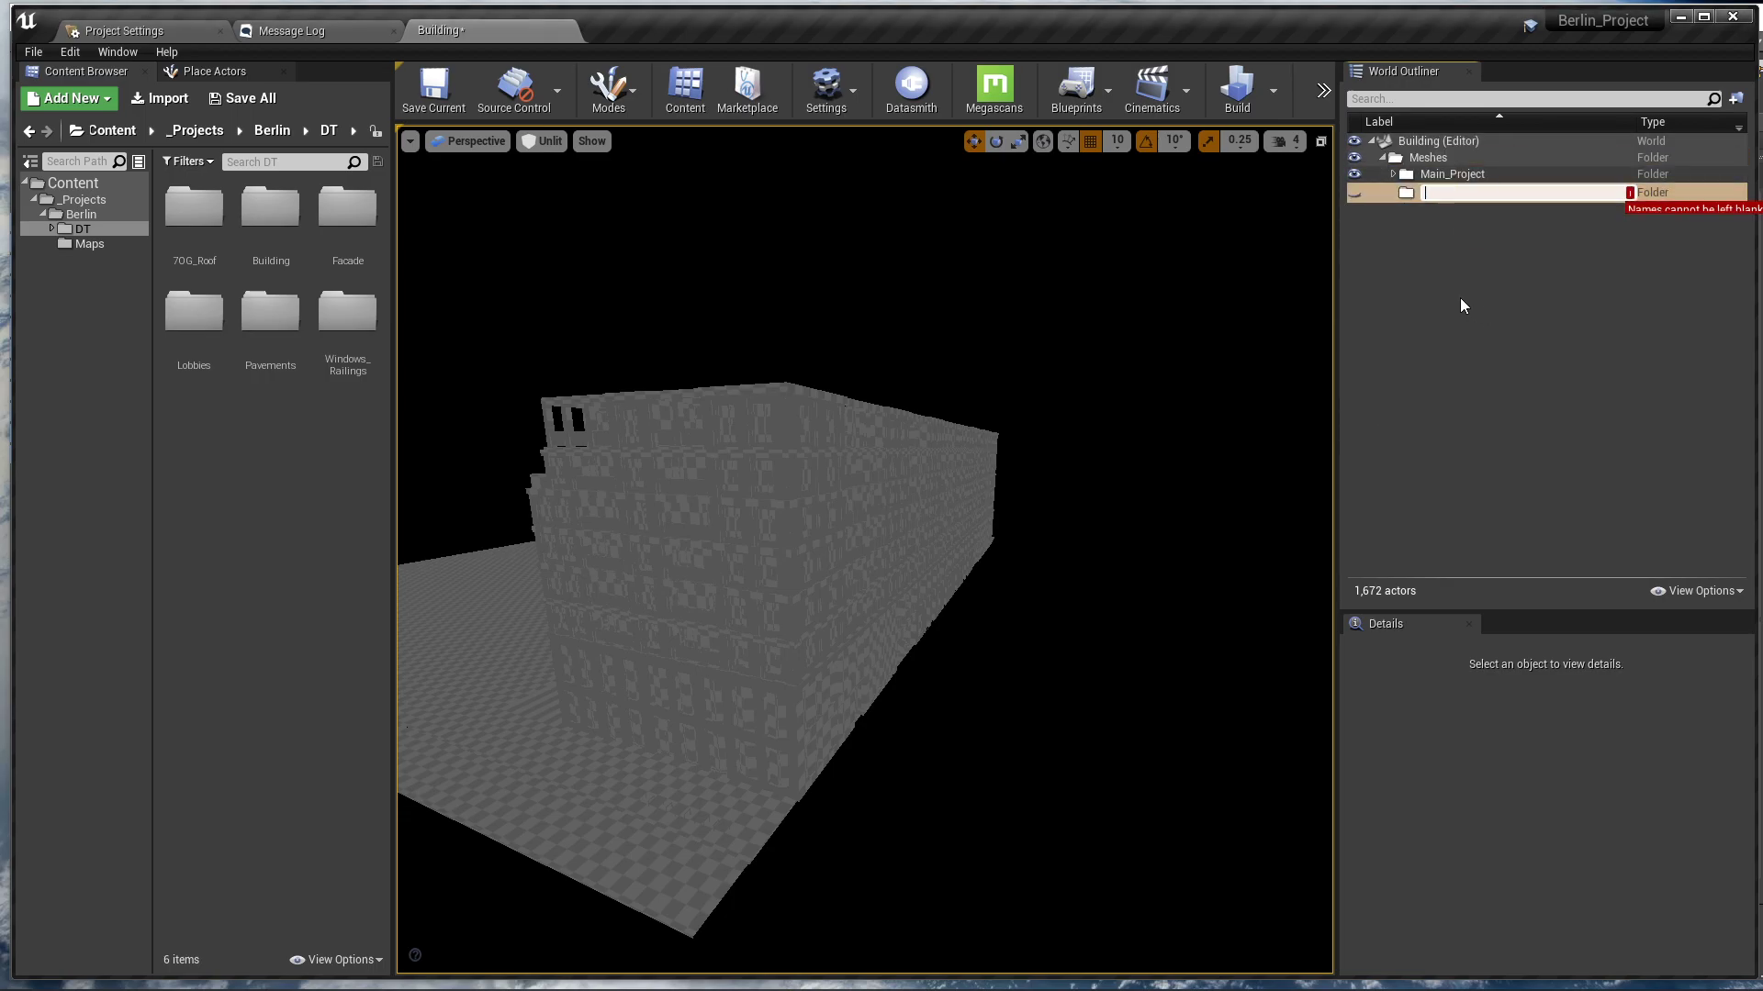
pyautogui.write('lin')
pyautogui.press('Return')
pyautogui.click(1459, 297)
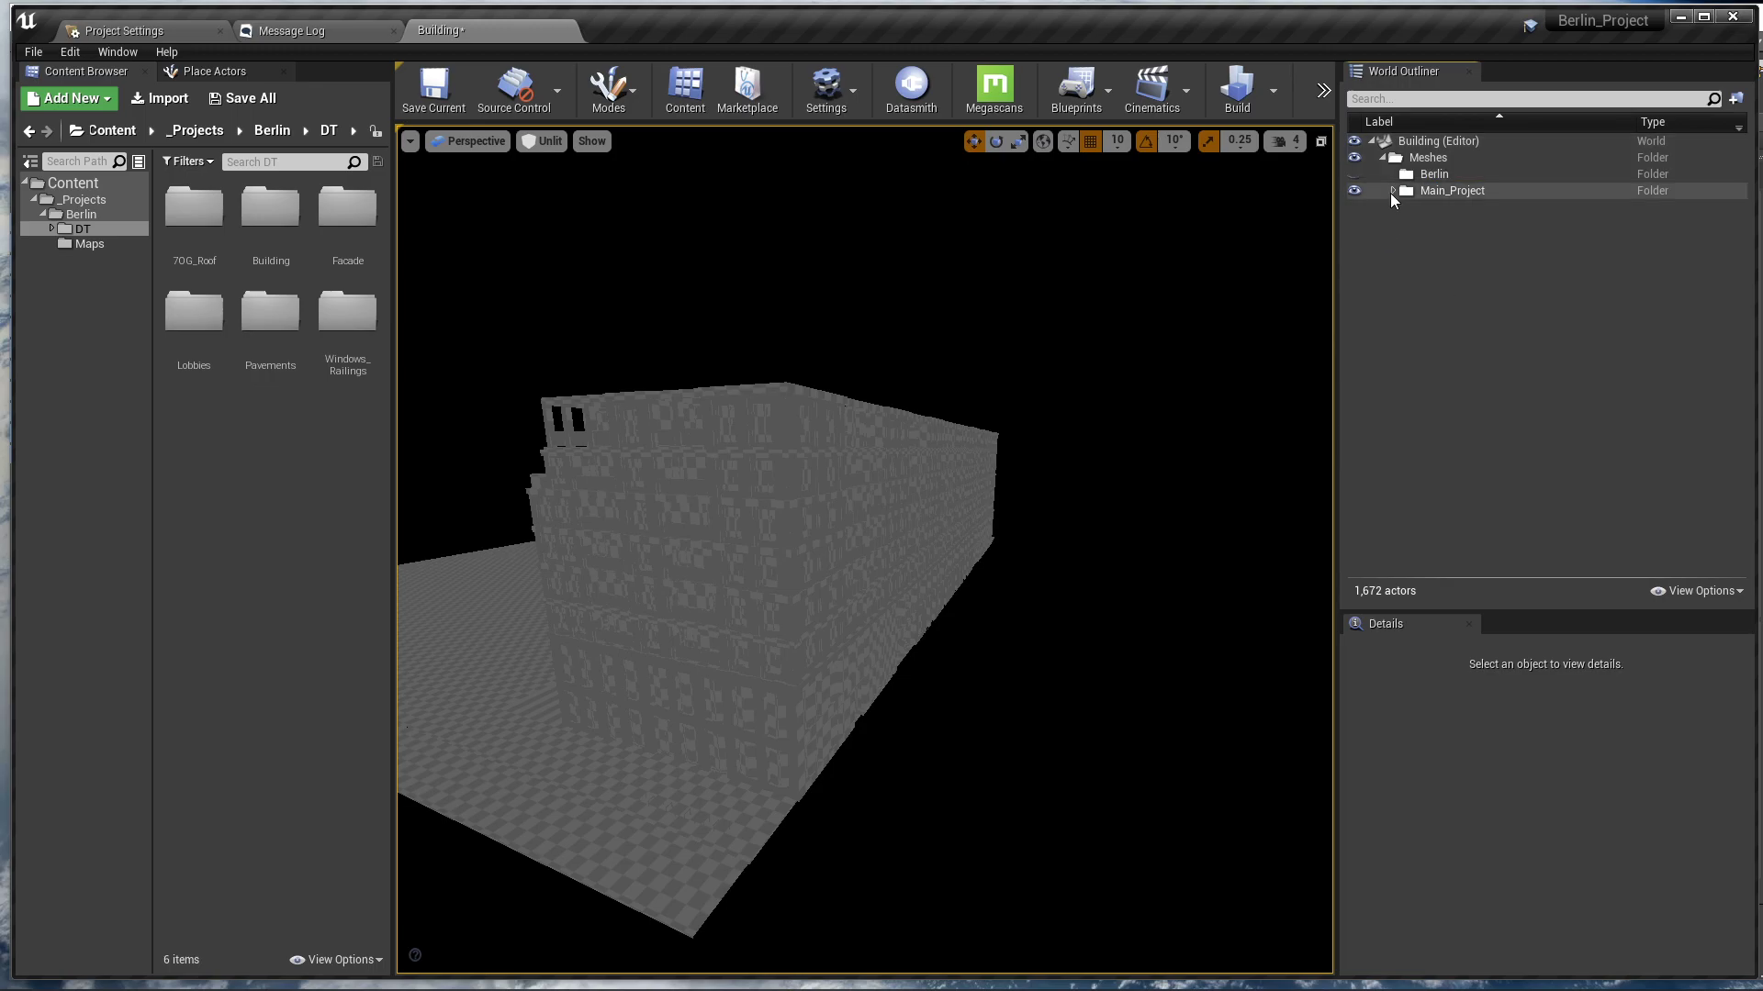